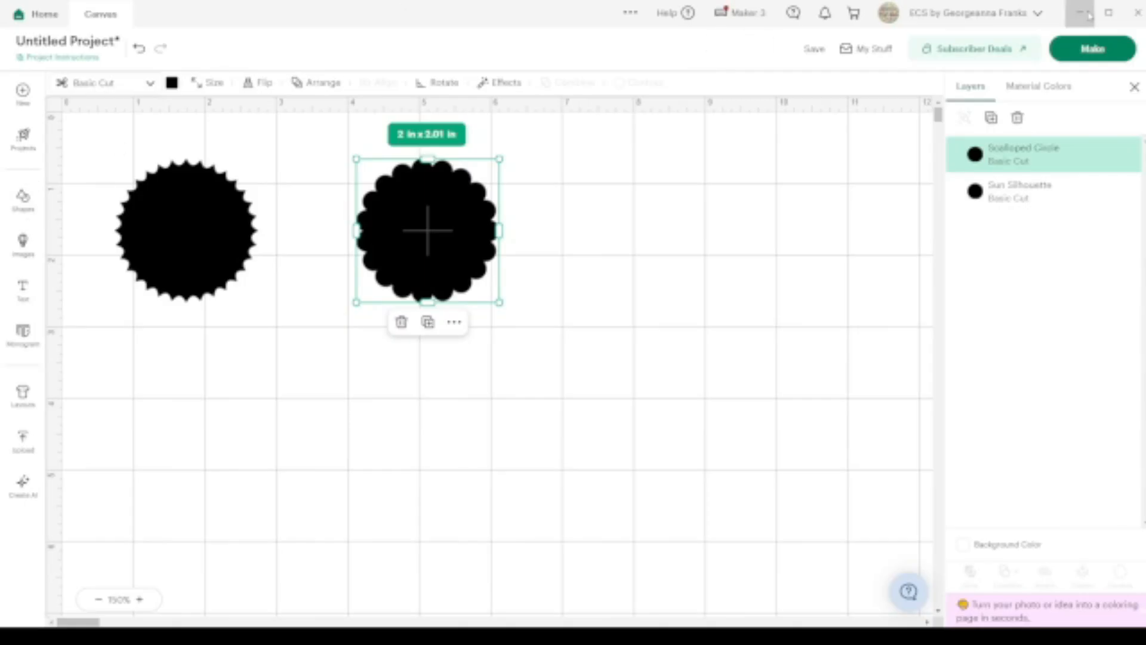
# Browse the free and subscription shapes in the shape library.
pyautogui.click(1108, 13)
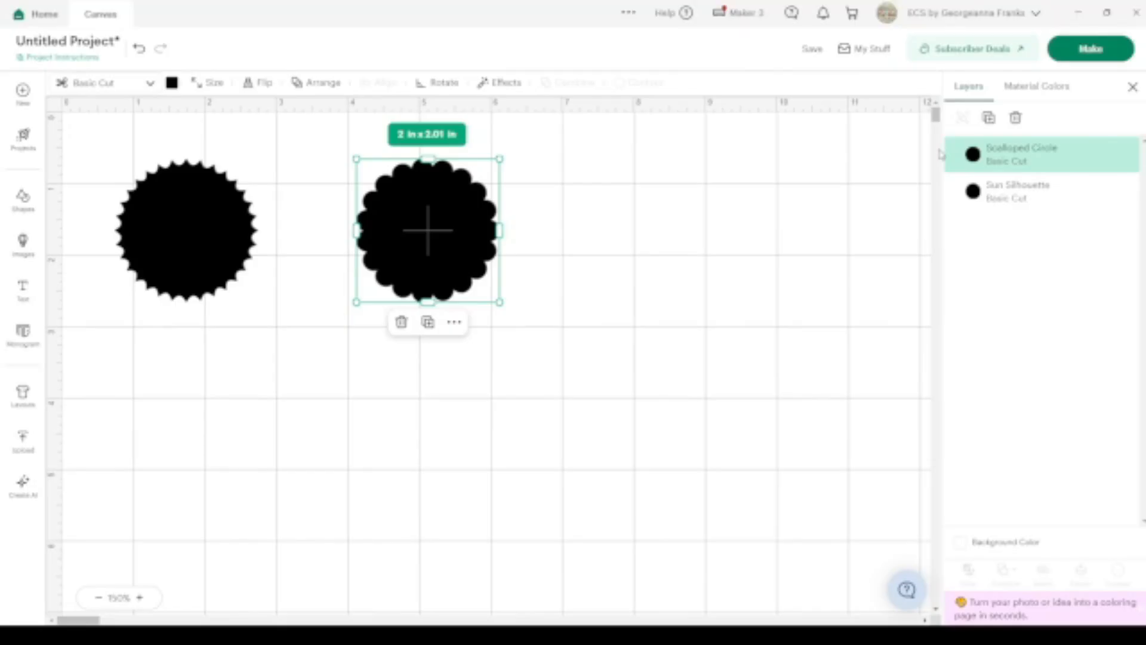
pyautogui.click(23, 200)
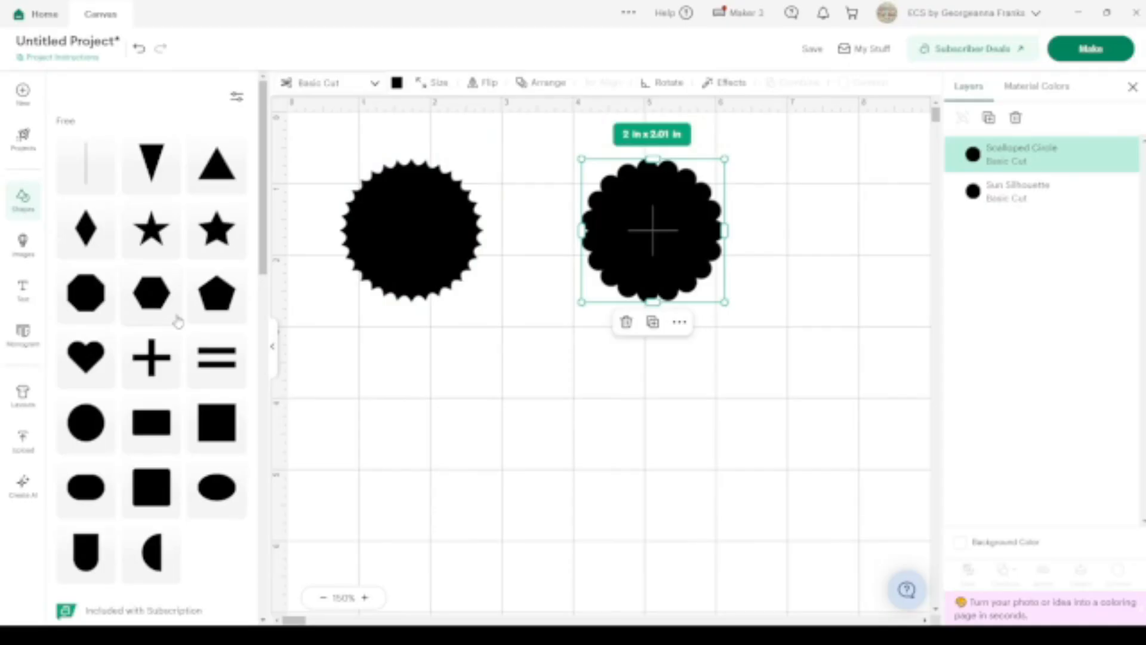
pyautogui.scroll(-3, 178, 321)
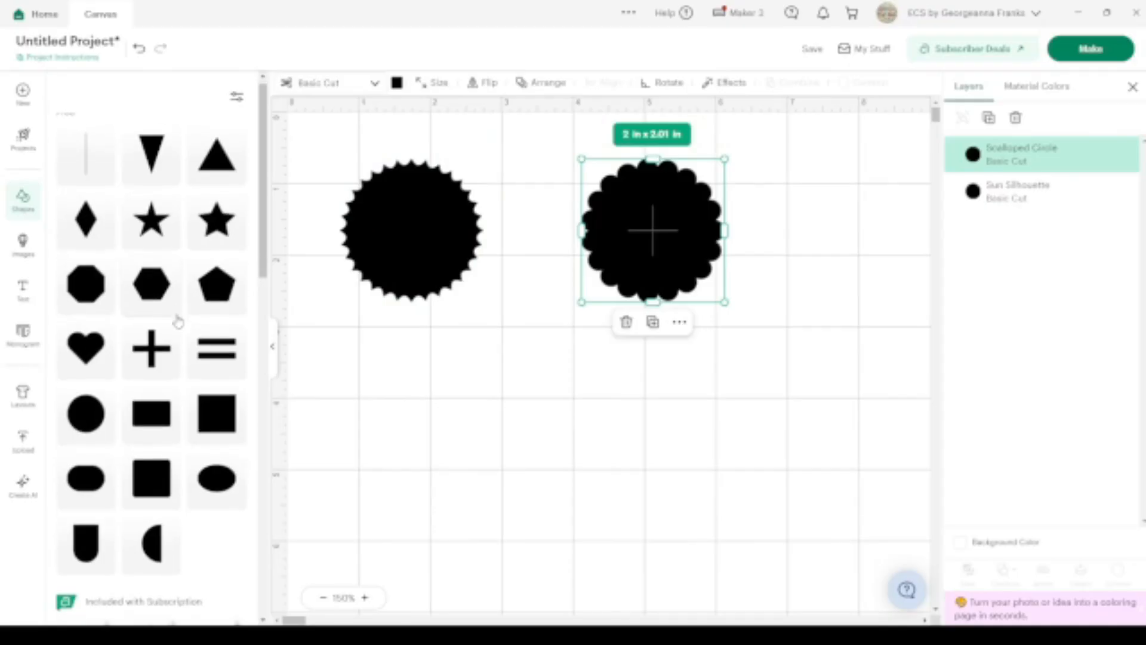
pyautogui.scroll(-3, 178, 321)
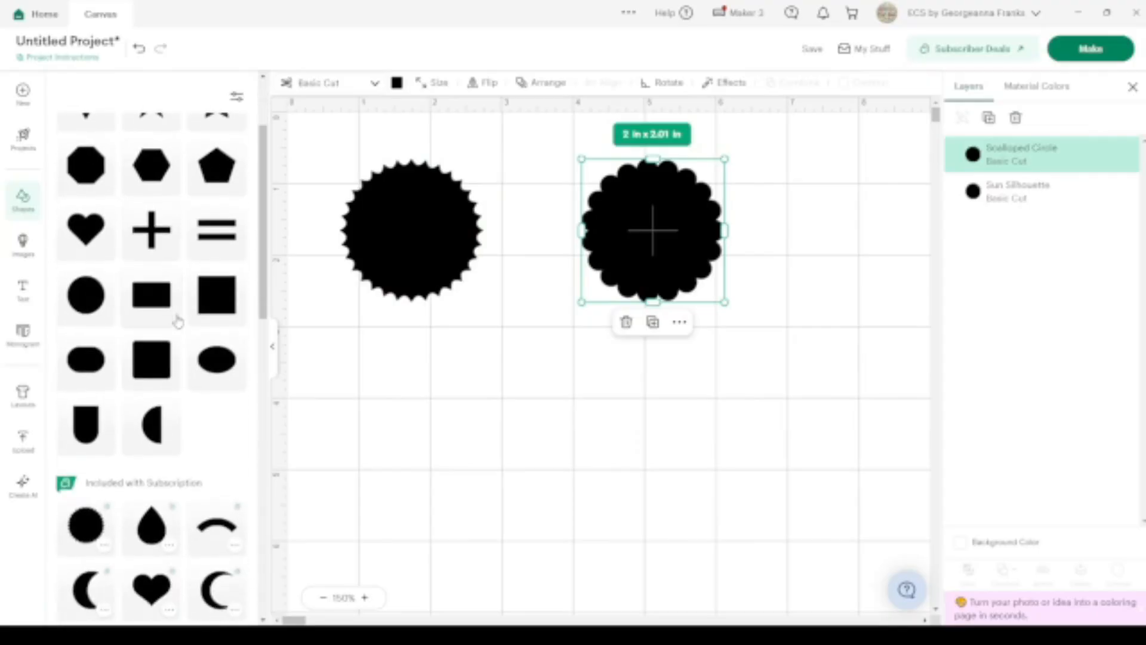
pyautogui.scroll(-4, 178, 321)
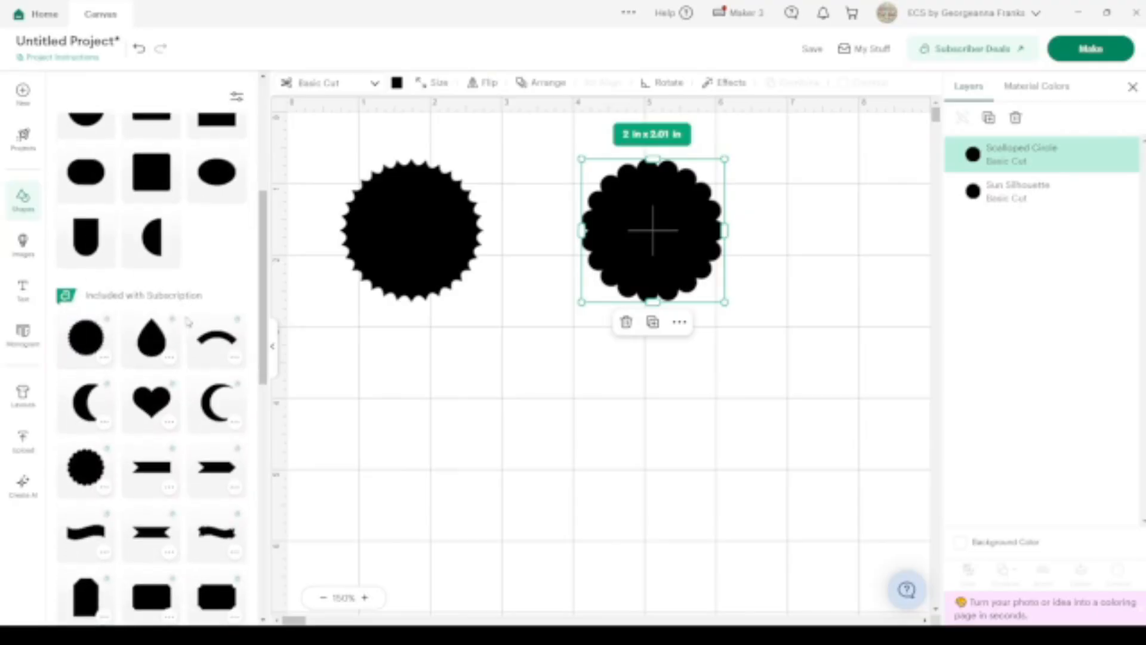
pyautogui.scroll(-5, 205, 374)
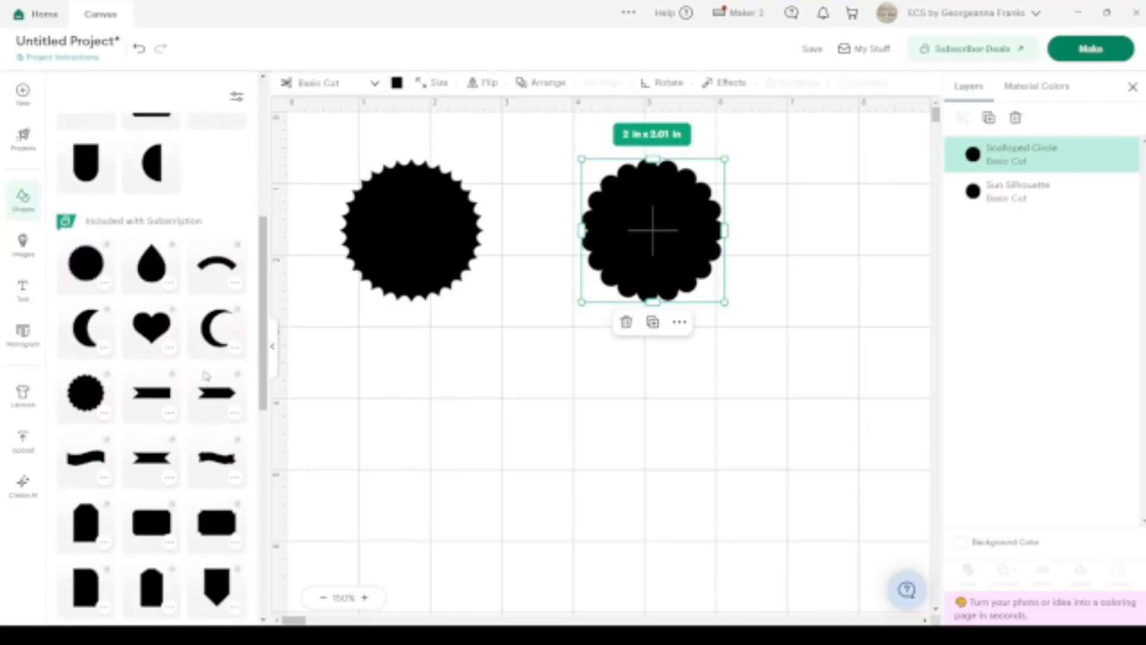
pyautogui.scroll(-10, 206, 377)
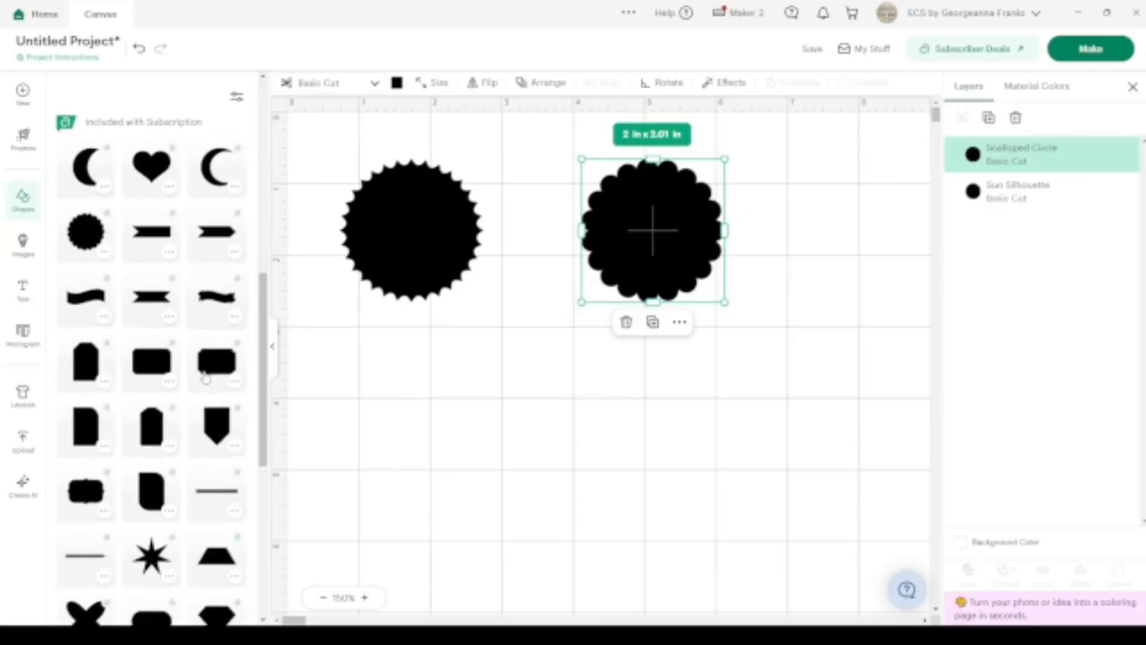
pyautogui.scroll(14, 206, 379)
pyautogui.scroll(1, 204, 378)
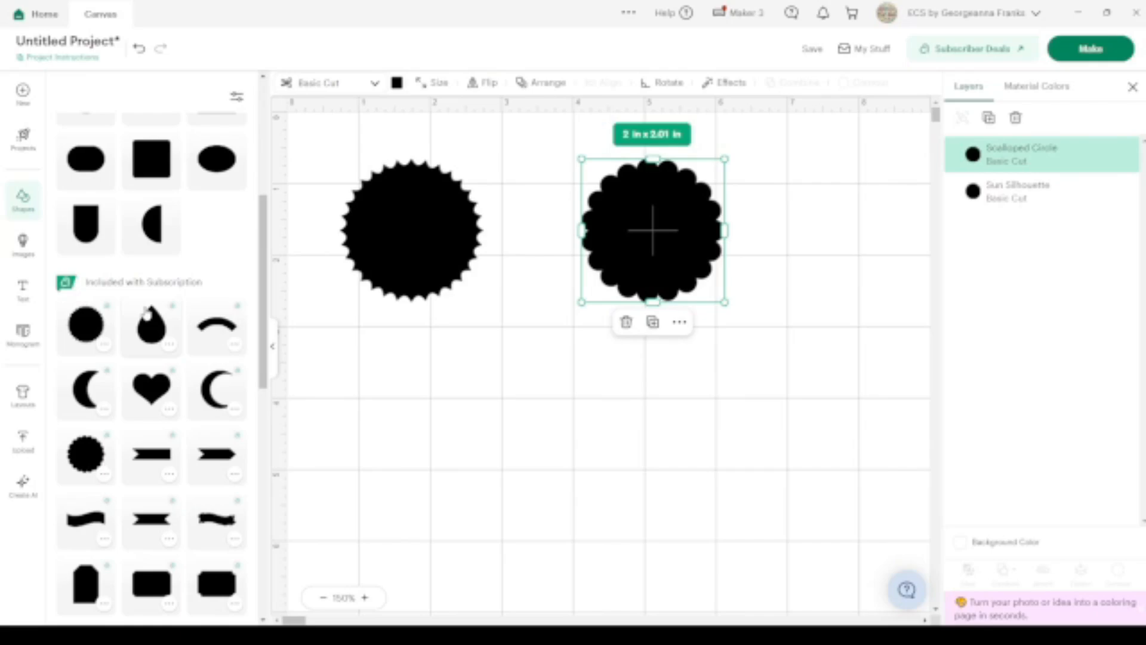
pyautogui.scroll(-2, 148, 328)
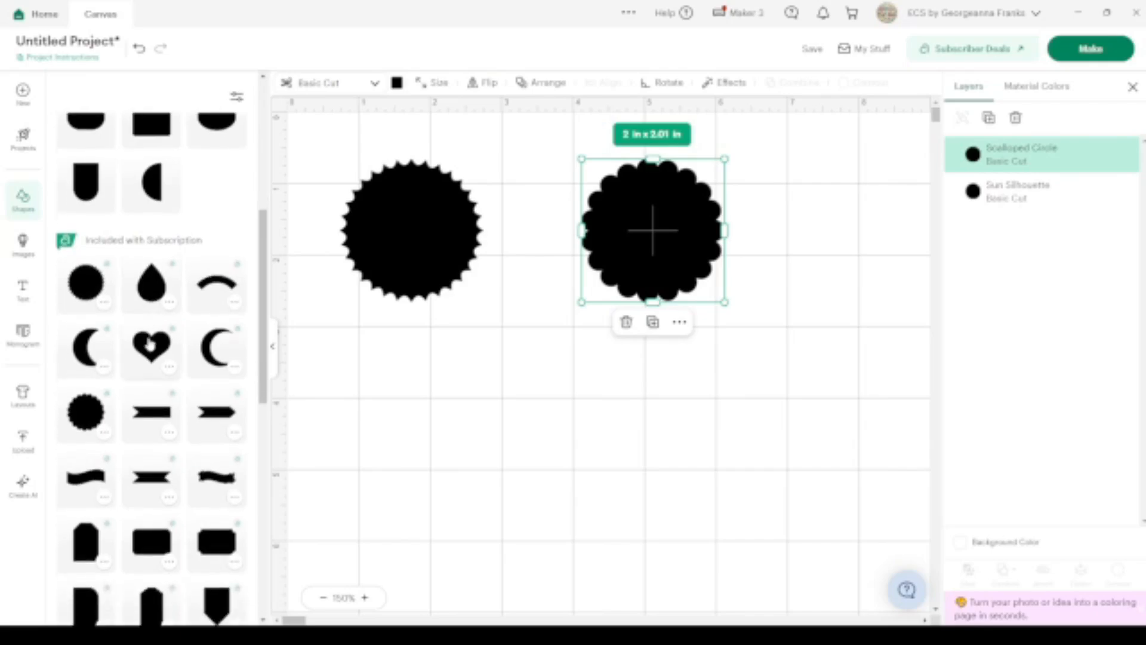
pyautogui.scroll(-1, 149, 349)
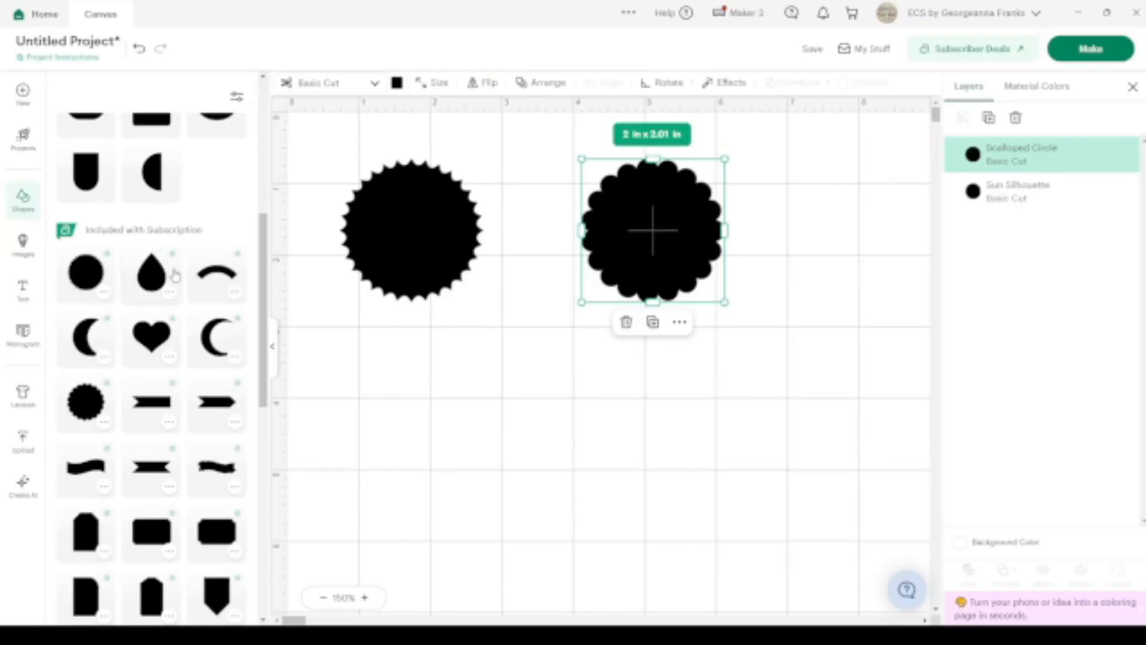
pyautogui.scroll(-1, 174, 275)
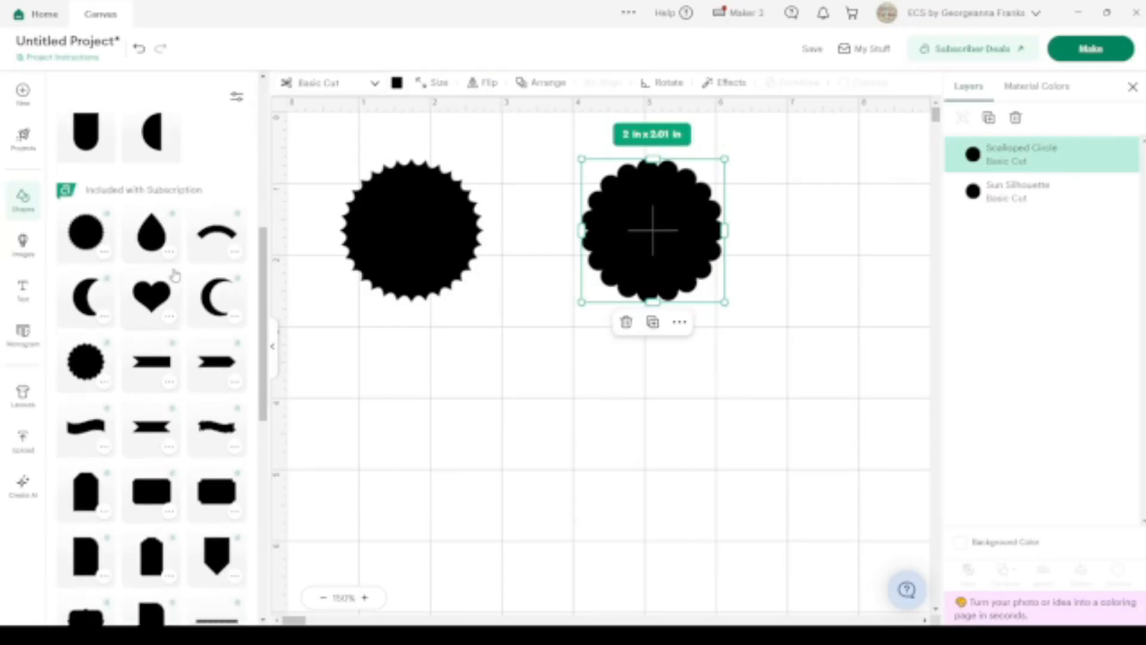
# Try out the Scalloped Border from the subscription shapes on the canvas and delete it.
pyautogui.scroll(-3, 174, 276)
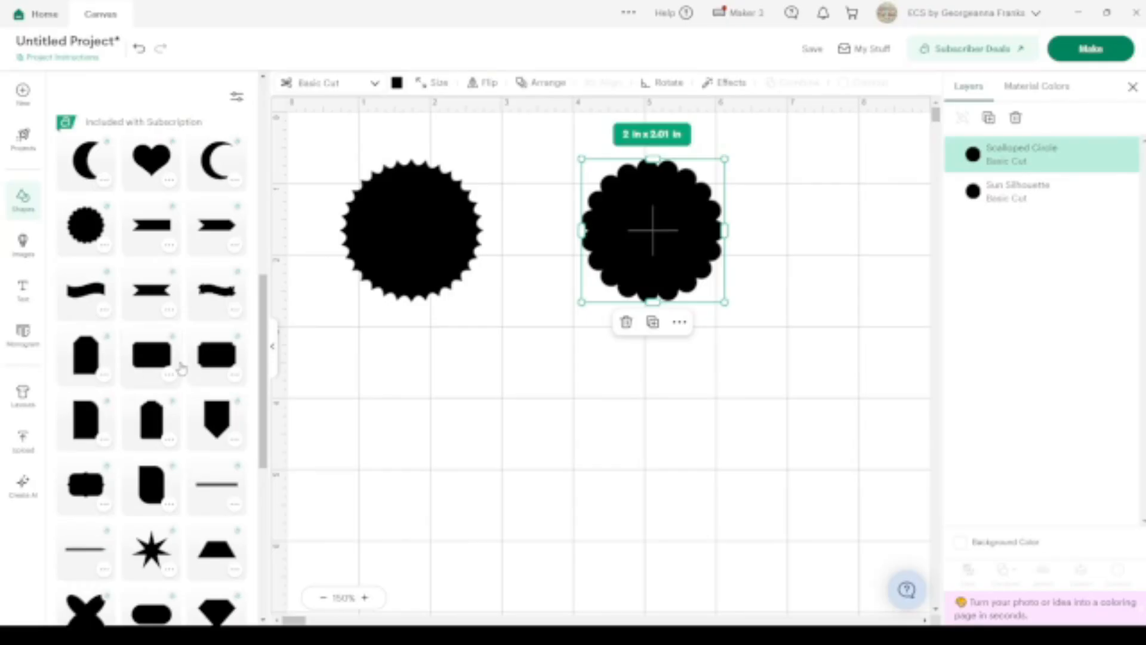
pyautogui.scroll(-3, 181, 368)
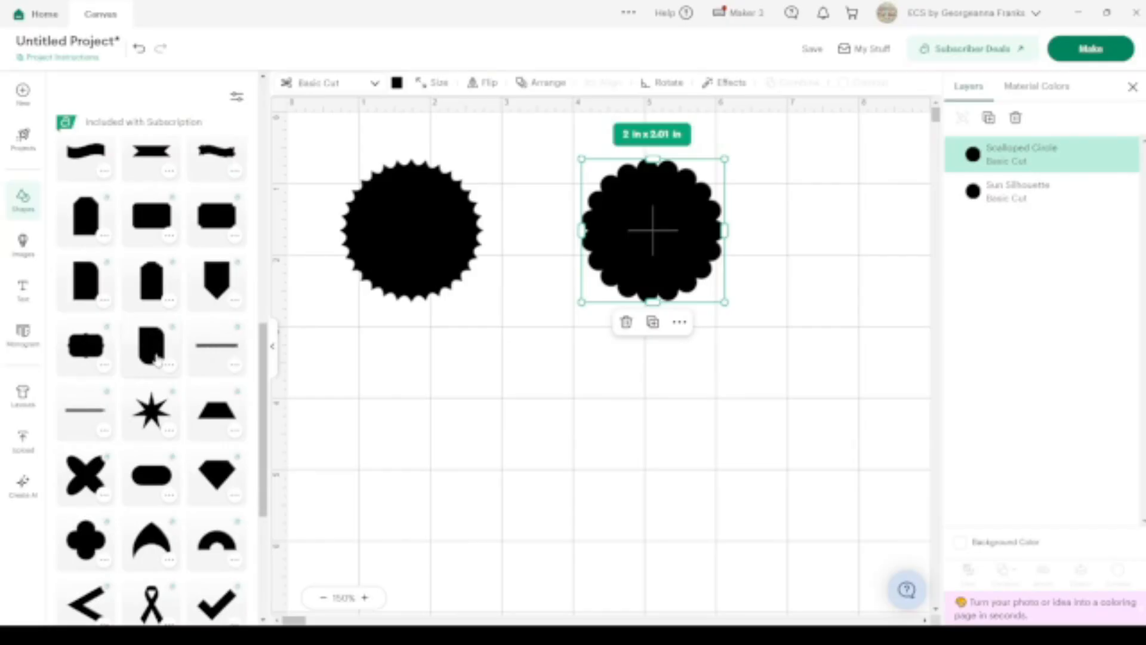
pyautogui.scroll(-1, 157, 357)
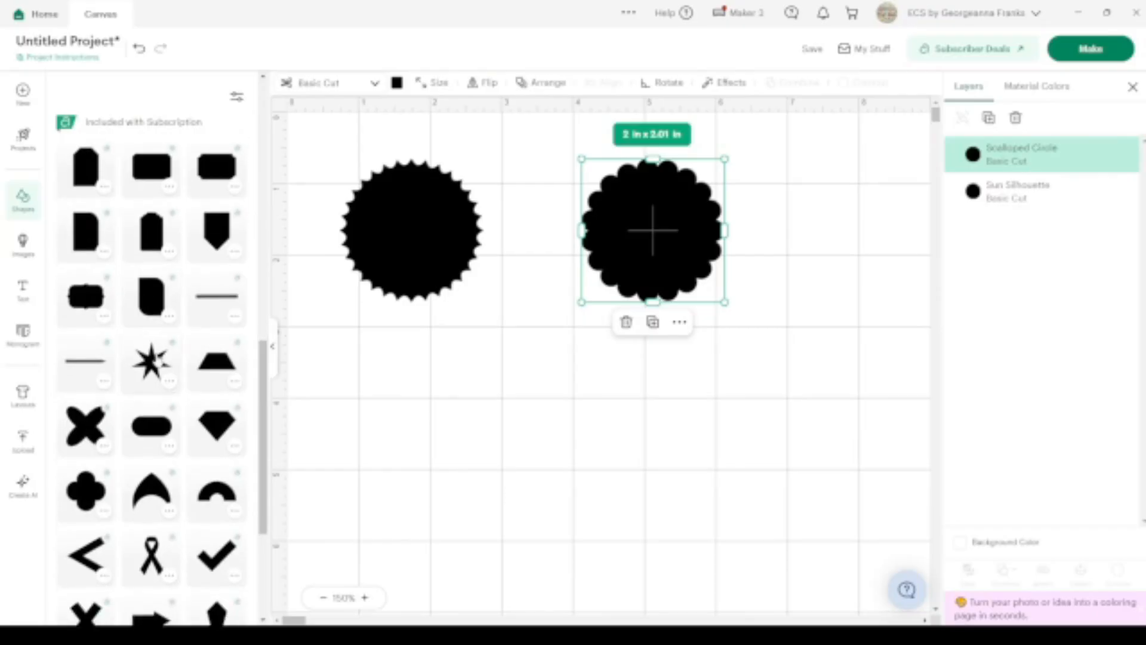
pyautogui.click(222, 303)
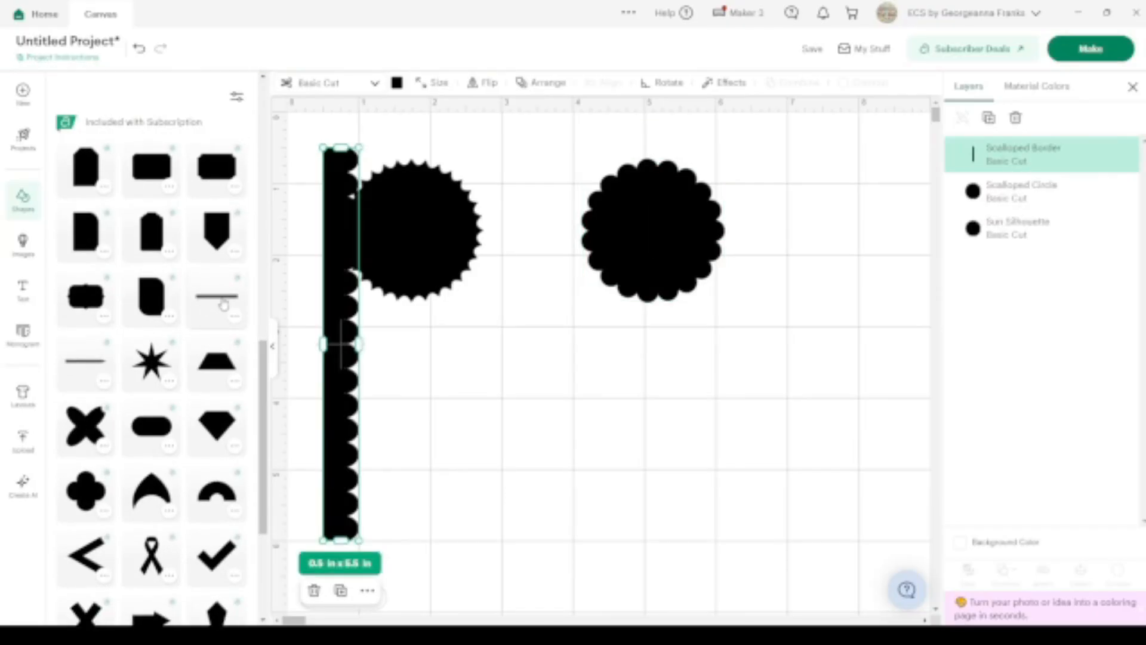
pyautogui.press('Delete')
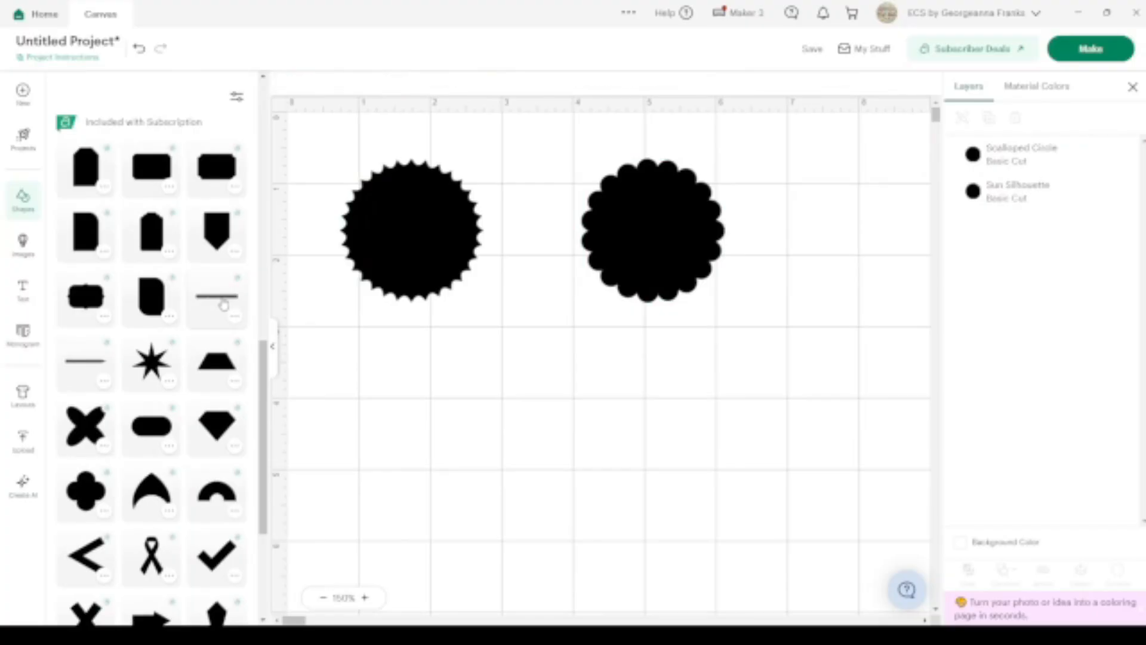
# Examine the remaining subscription shapes and inspect the edge of the Sun Silhouette up close.
pyautogui.scroll(-2, 224, 305)
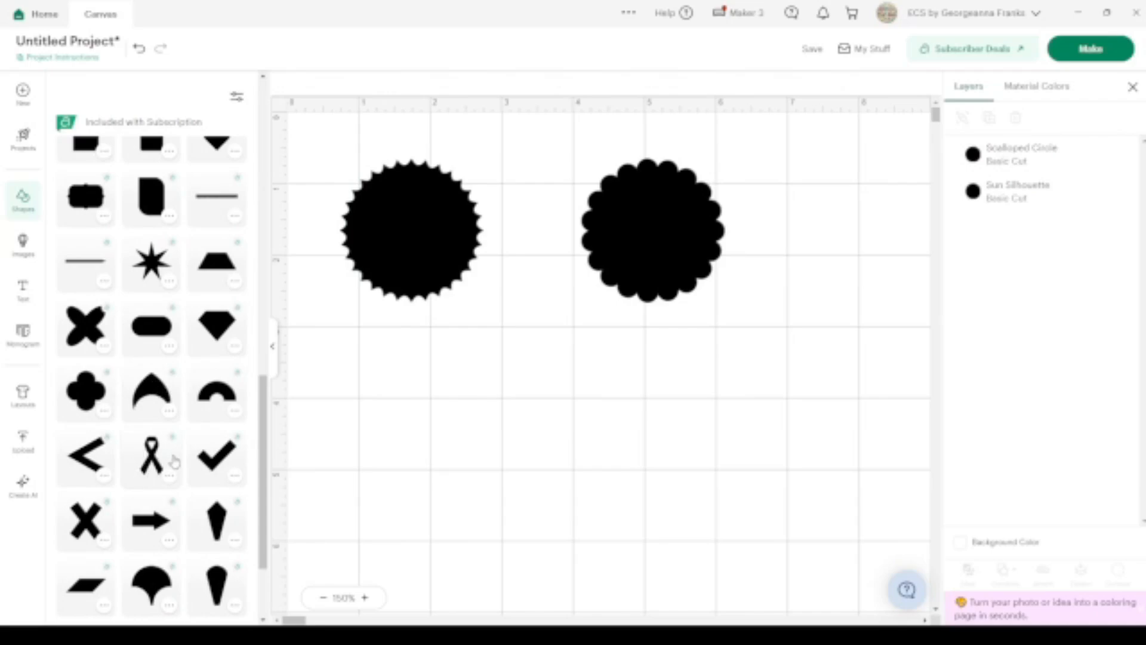
pyautogui.scroll(-3, 163, 453)
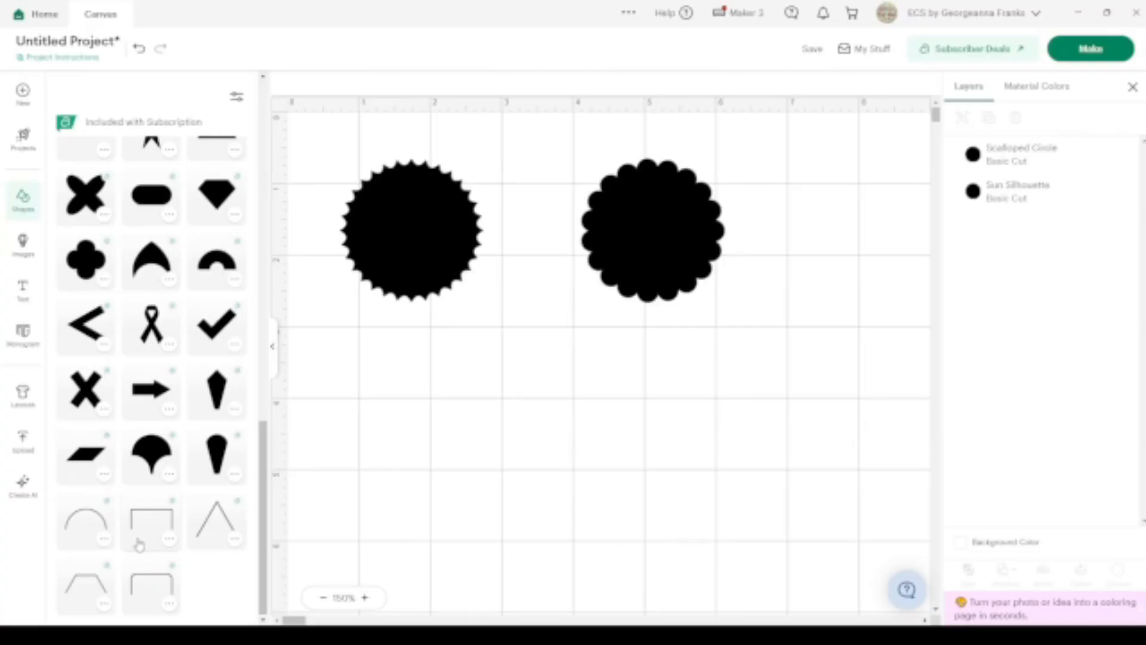
pyautogui.scroll(10, 139, 545)
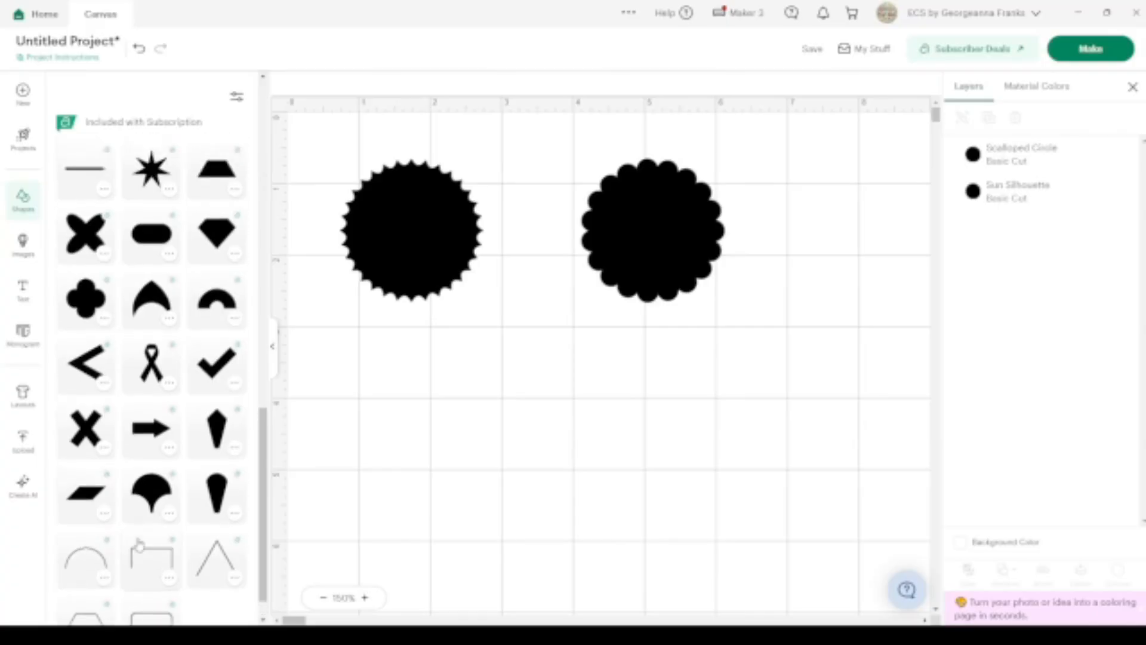
pyautogui.scroll(5, 138, 544)
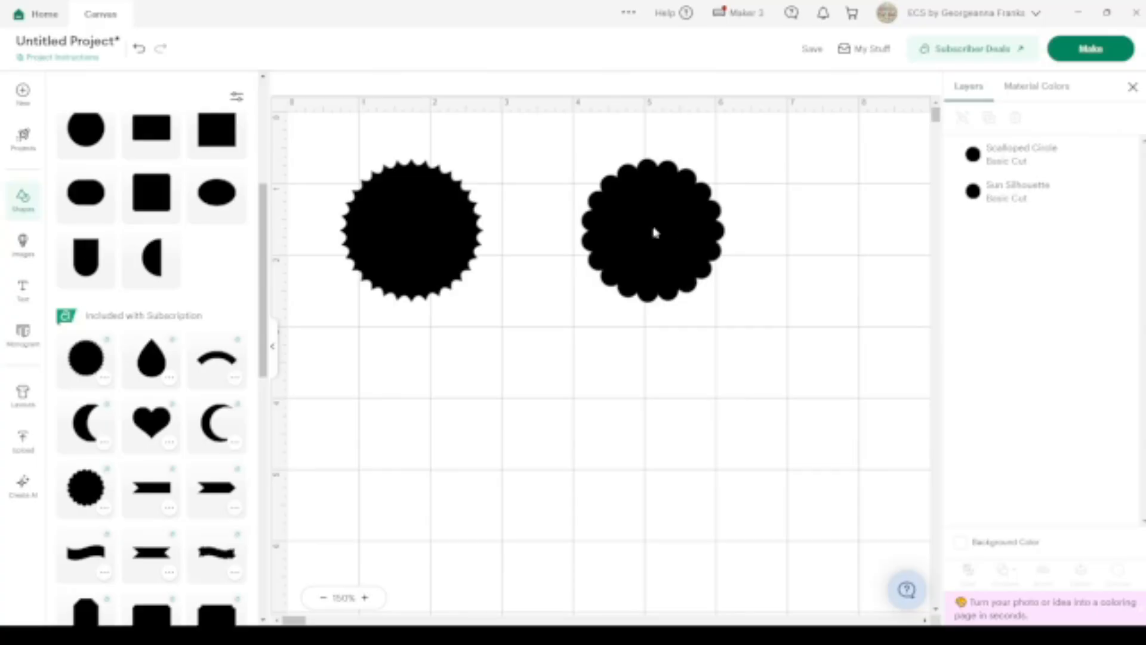
pyautogui.click(365, 597)
pyautogui.click(368, 599)
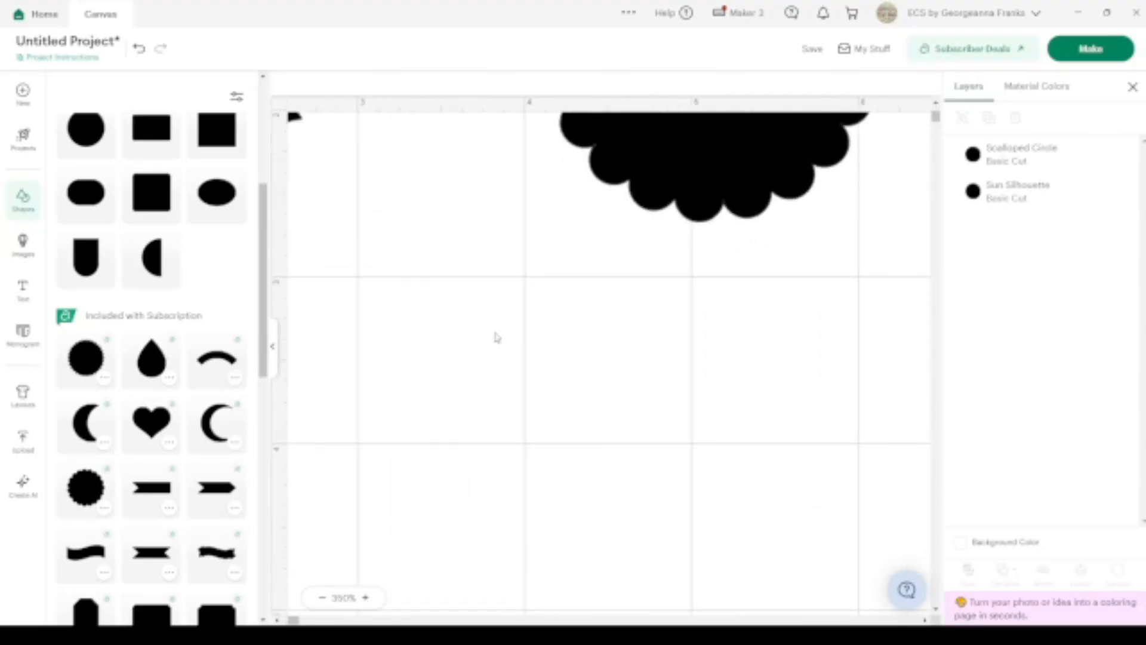
pyautogui.scroll(5, 495, 333)
pyautogui.hscroll(-5, 495, 333)
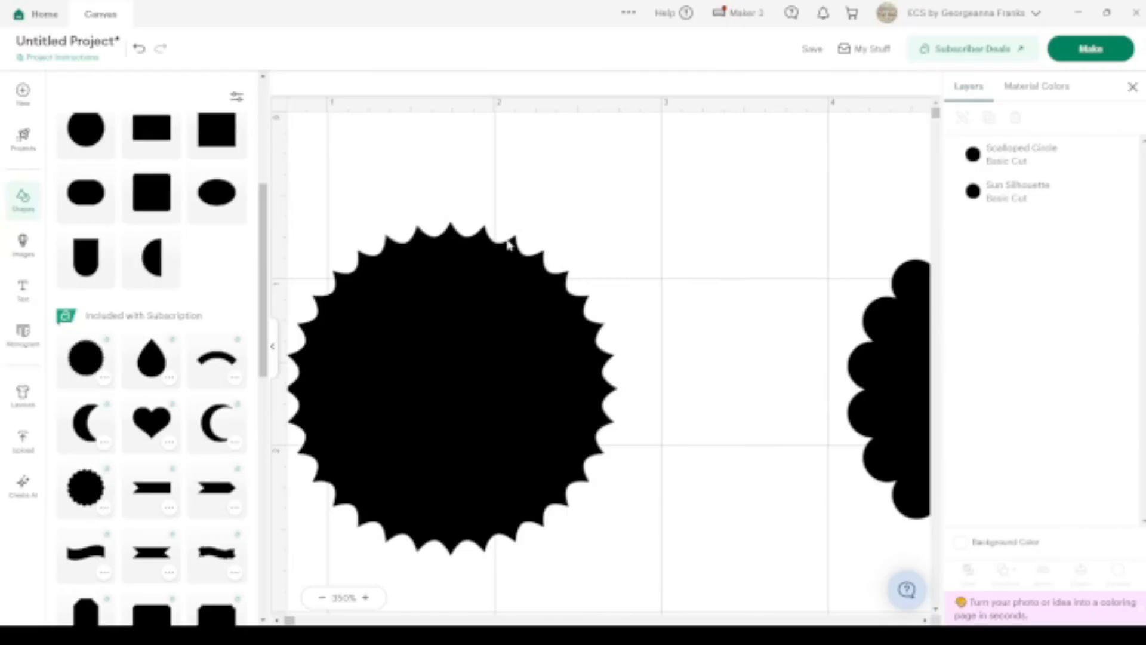
# Insert the free oval shape, shrink it to about 1.6 by 1.13 in, and place it beside the Sun Silhouette's upper edge.
pyautogui.scroll(-1, 262, 215)
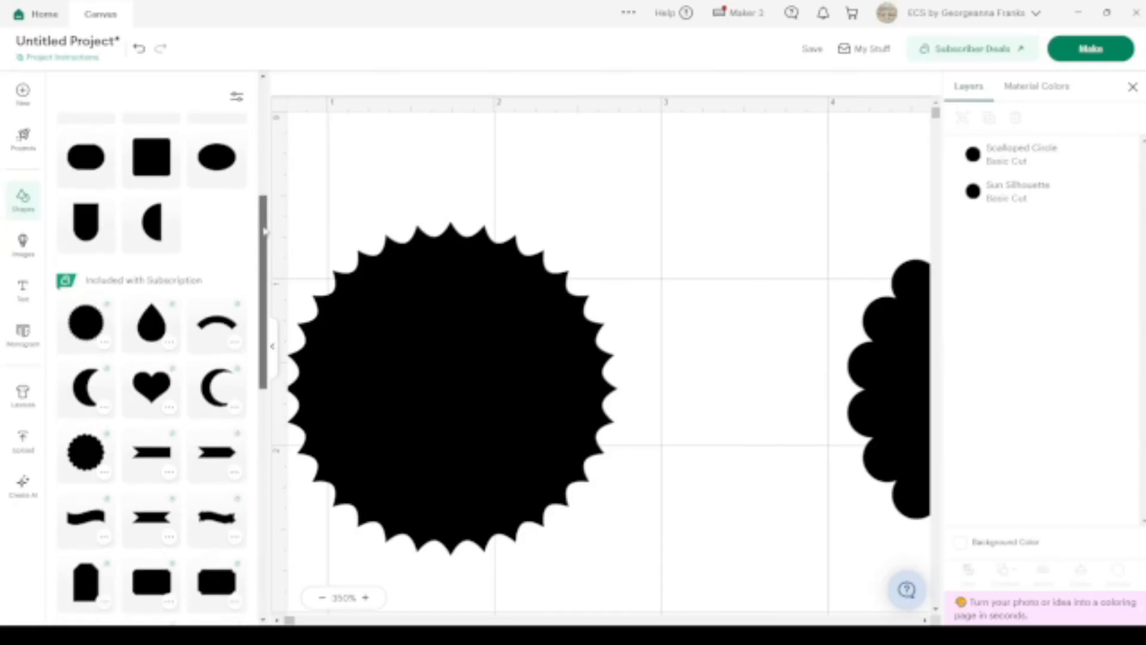
pyautogui.scroll(2, 262, 215)
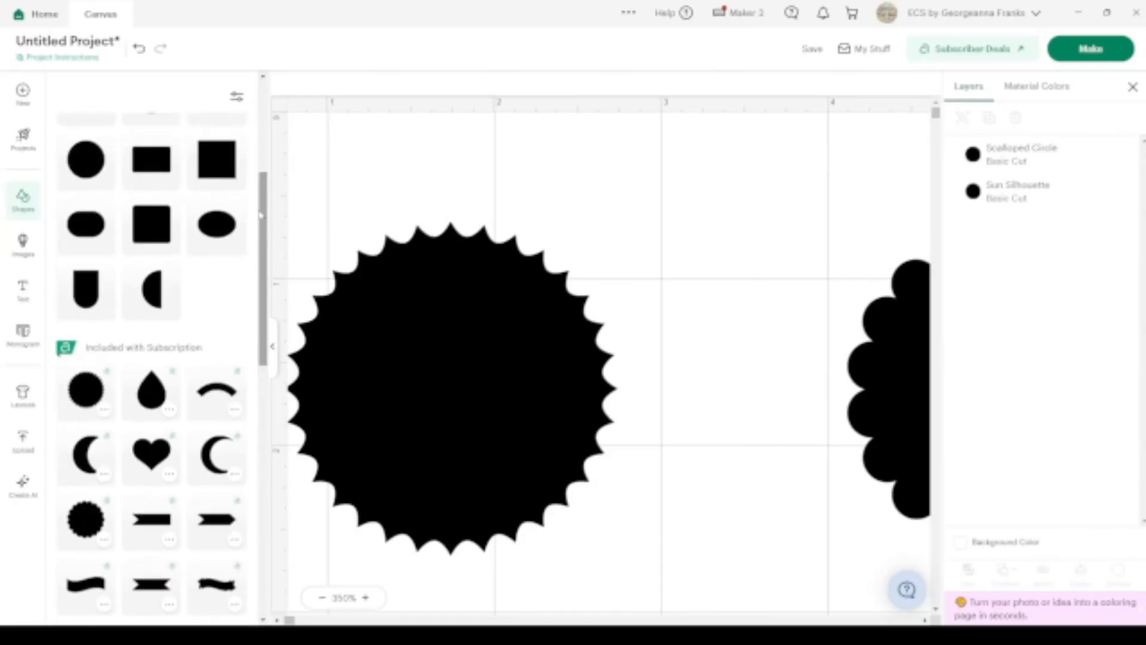
pyautogui.click(215, 226)
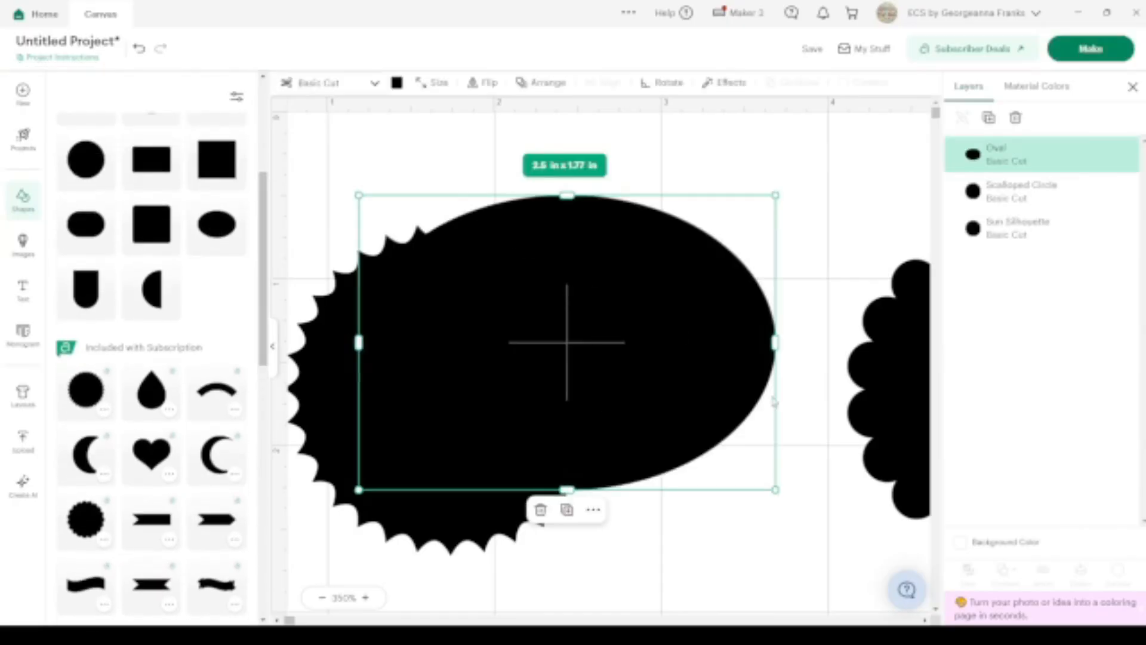
pyautogui.moveTo(774, 488); pyautogui.dragTo(625, 383)
pyautogui.moveTo(517, 261); pyautogui.dragTo(660, 206)
# Insert the flat-sided oval shape, shrink it to about 1.35 by 0.9 in, and place it between the first oval and the Scalloped Circle.
pyautogui.hscroll(3, 895, 330)
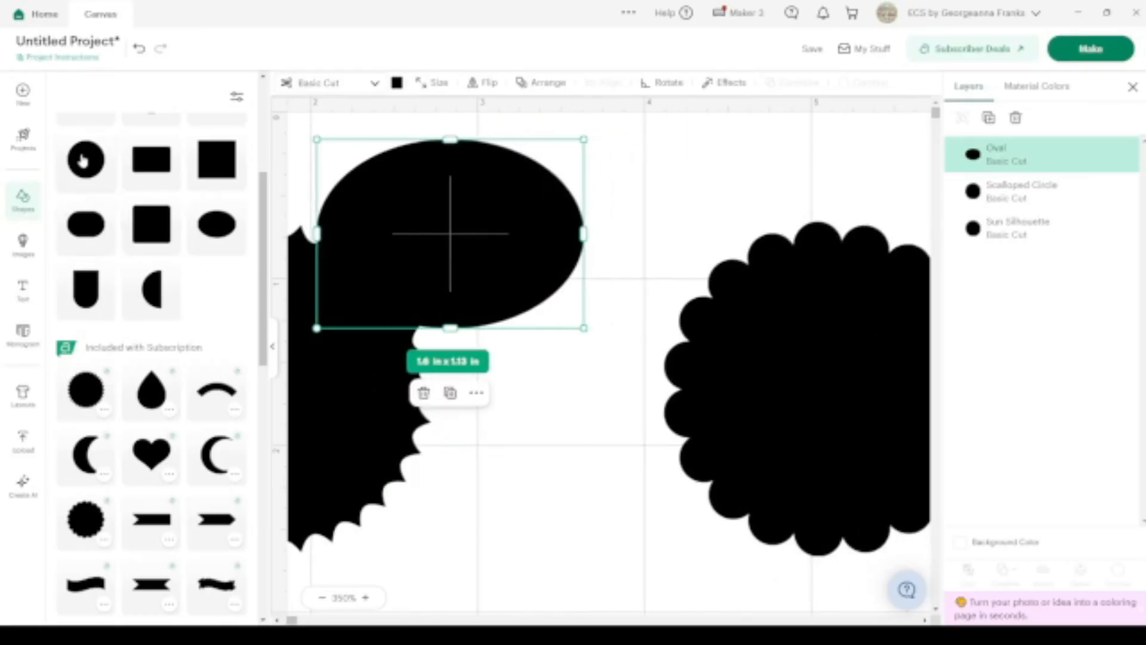
pyautogui.hscroll(2, 469, 282)
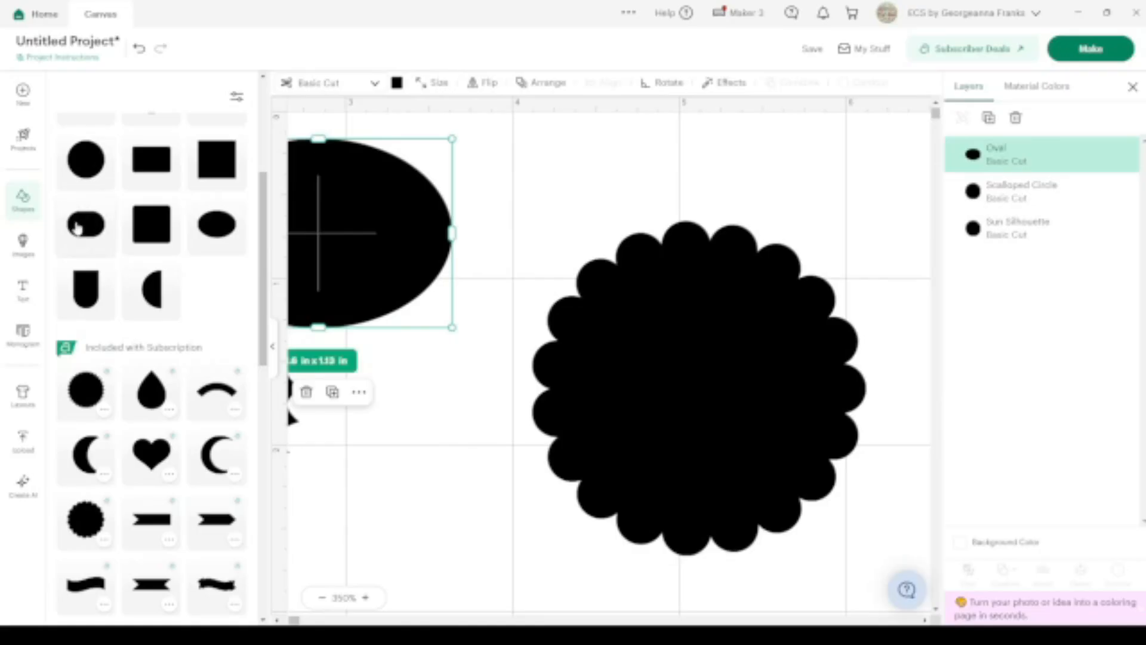
pyautogui.click(95, 224)
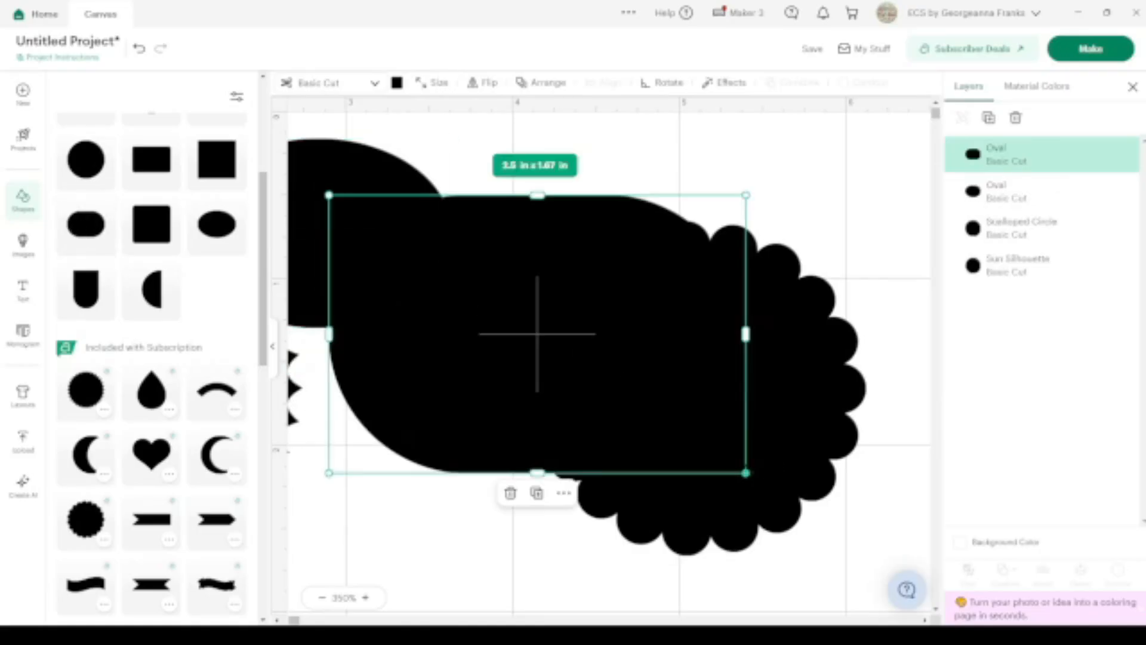
pyautogui.moveTo(745, 473); pyautogui.dragTo(554, 345)
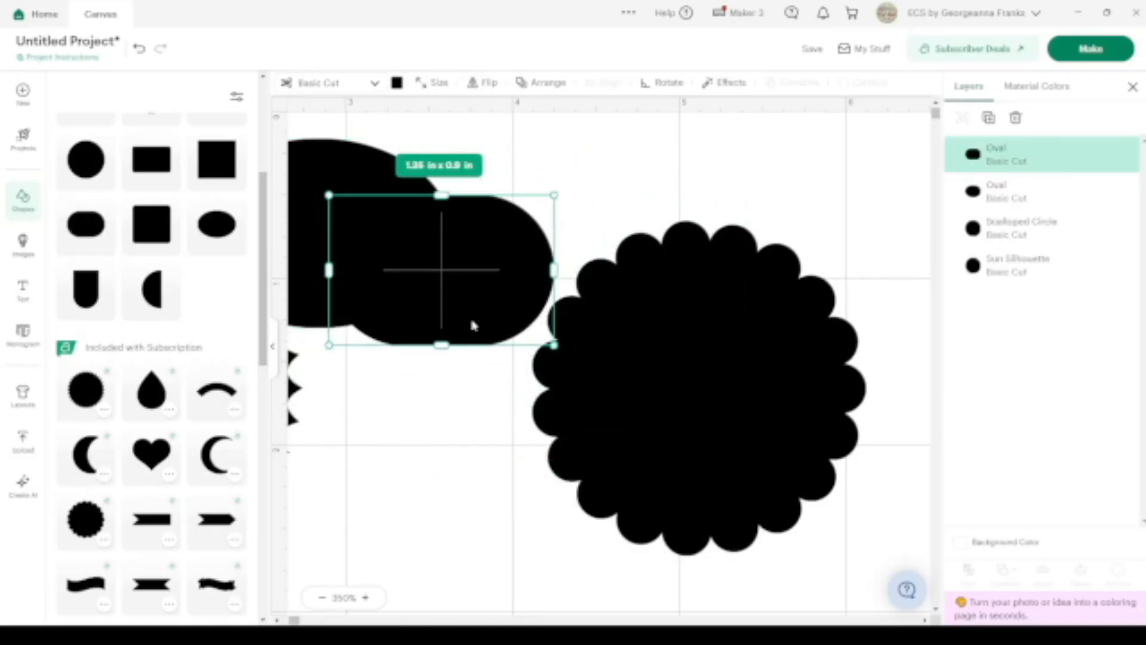
pyautogui.moveTo(472, 268); pyautogui.dragTo(598, 193)
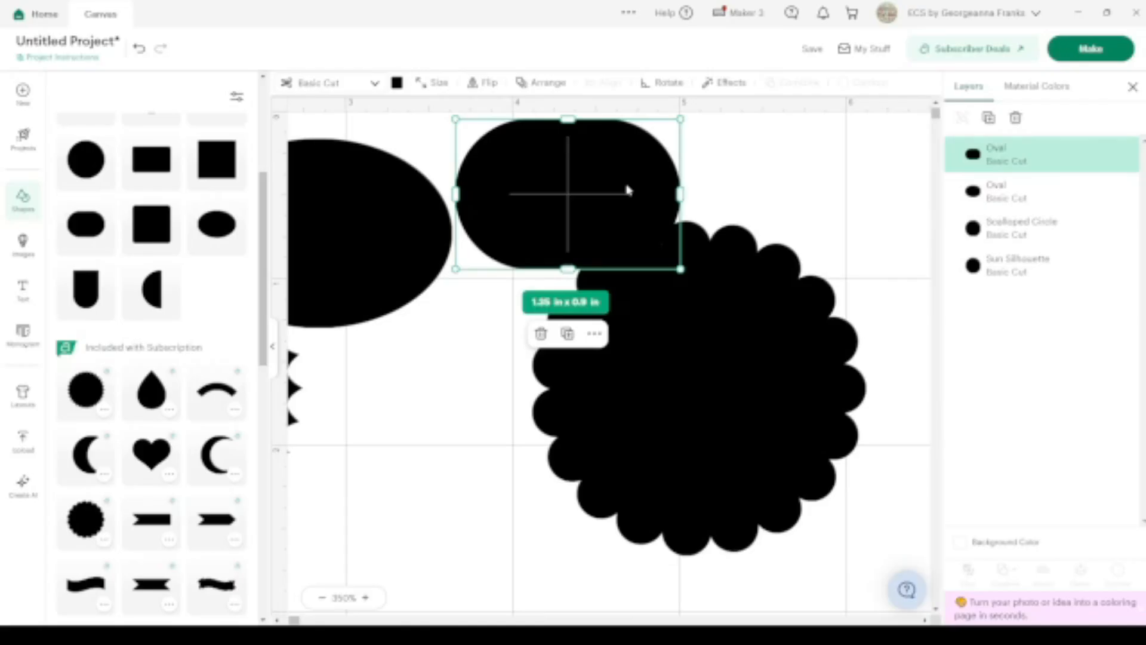
# Spread the shapes apart on the canvas, with the two ovals stacked together and the Scalloped Circle below the Sun Silhouette.
pyautogui.click(273, 350)
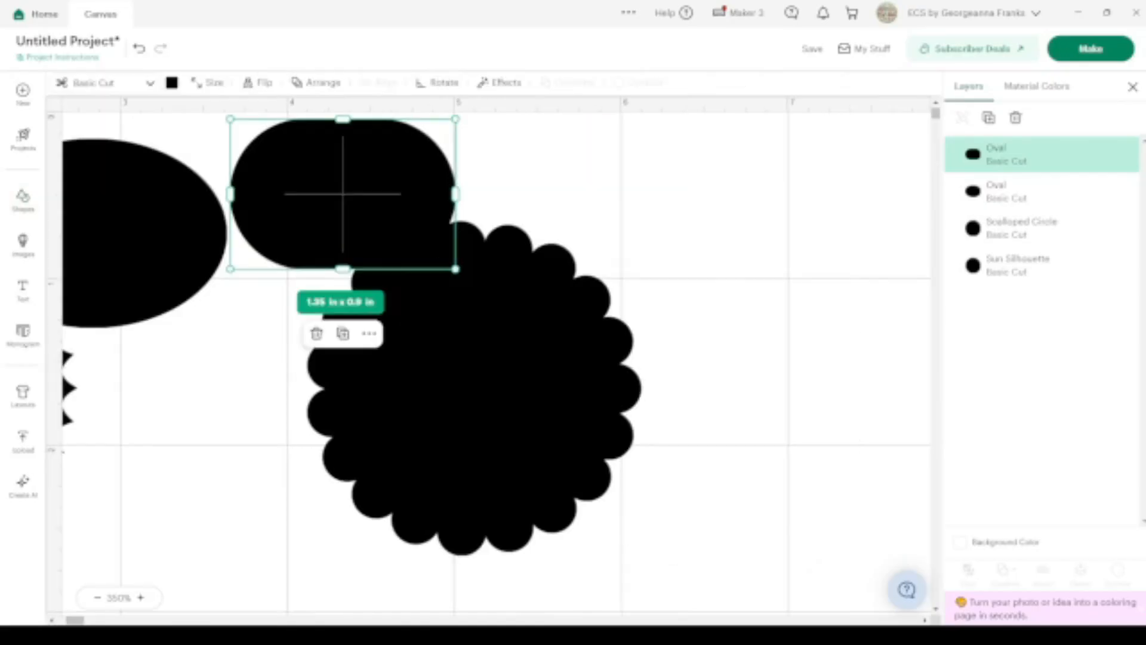
pyautogui.click(98, 599)
pyautogui.click(97, 599)
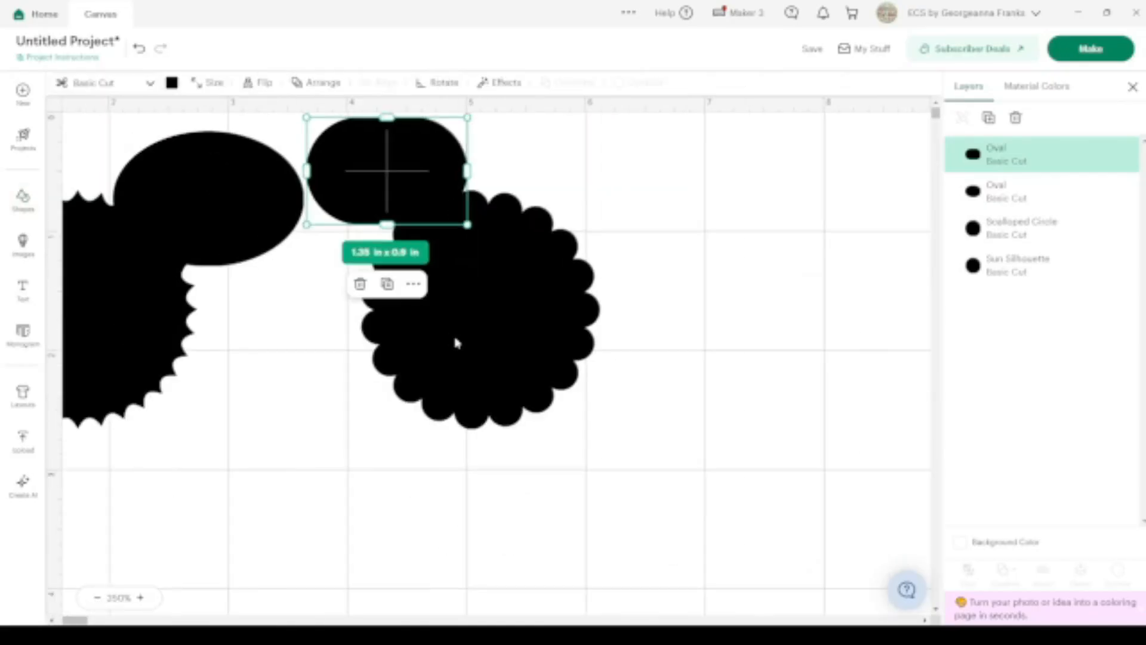
pyautogui.moveTo(117, 347); pyautogui.dragTo(665, 267)
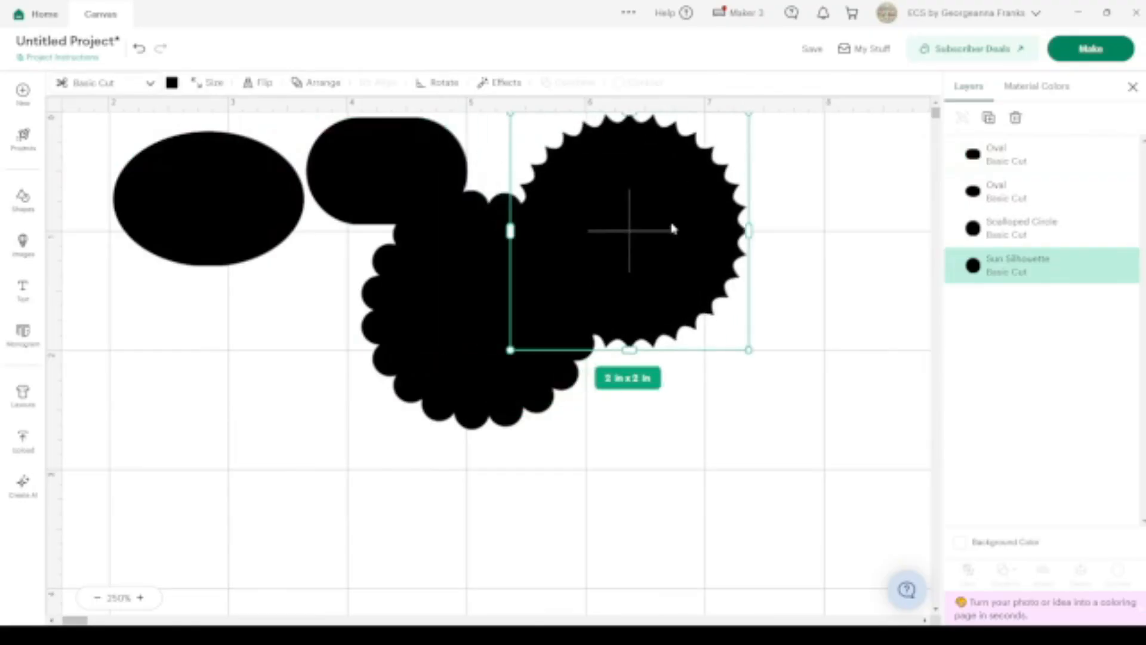
pyautogui.moveTo(412, 174); pyautogui.dragTo(154, 281)
pyautogui.moveTo(225, 167); pyautogui.dragTo(188, 137)
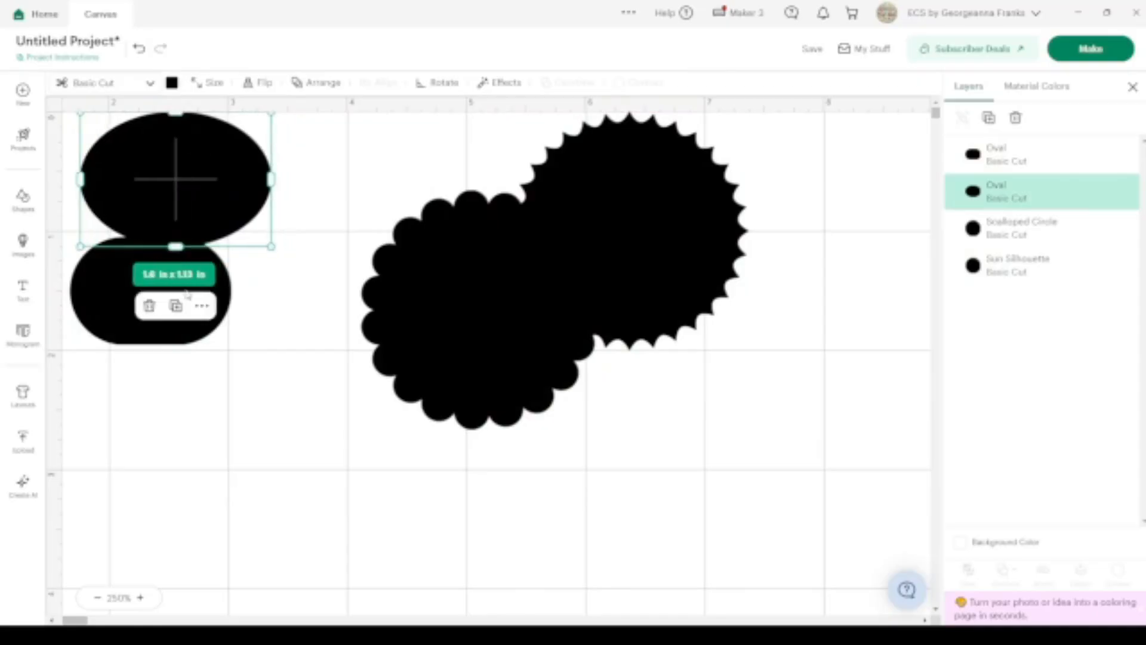
pyautogui.moveTo(456, 324); pyautogui.dragTo(545, 520)
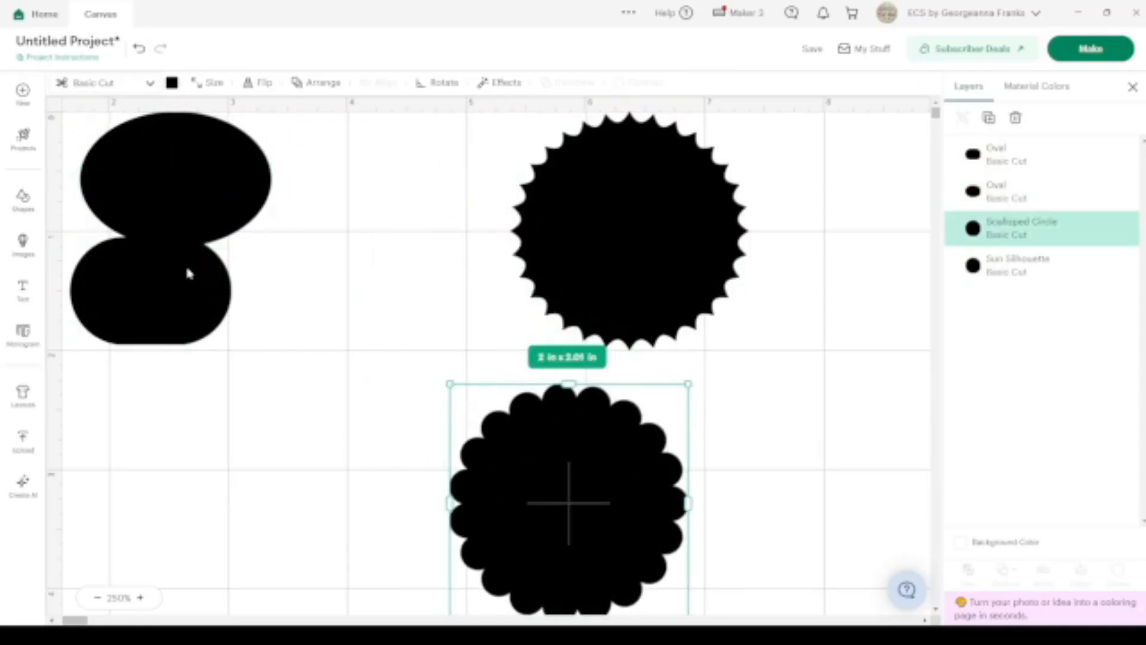
# Move the two ovals side by side along the canvas's upper edge, starting at the canvas origin.
pyautogui.hscroll(-3, 189, 273)
pyautogui.moveTo(302, 179); pyautogui.dragTo(93, 179)
pyautogui.moveTo(276, 291); pyautogui.dragTo(346, 122)
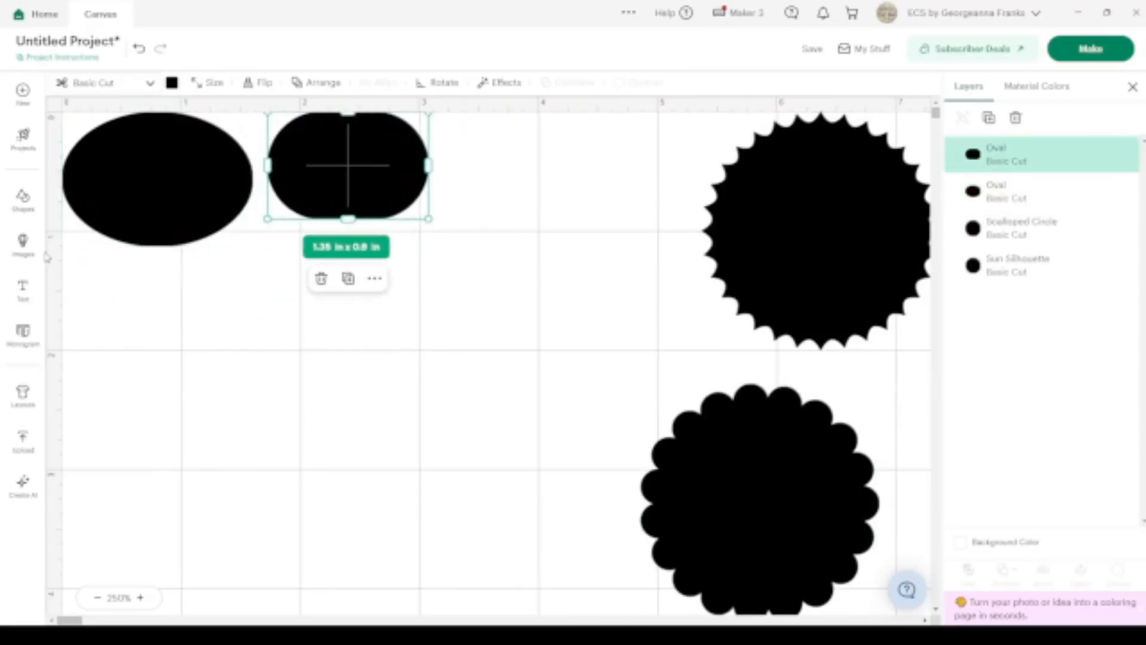
# Insert the free circle shape, shrink it to about 1 by 1 in, and place it just beneath the two ovals.
pyautogui.click(33, 216)
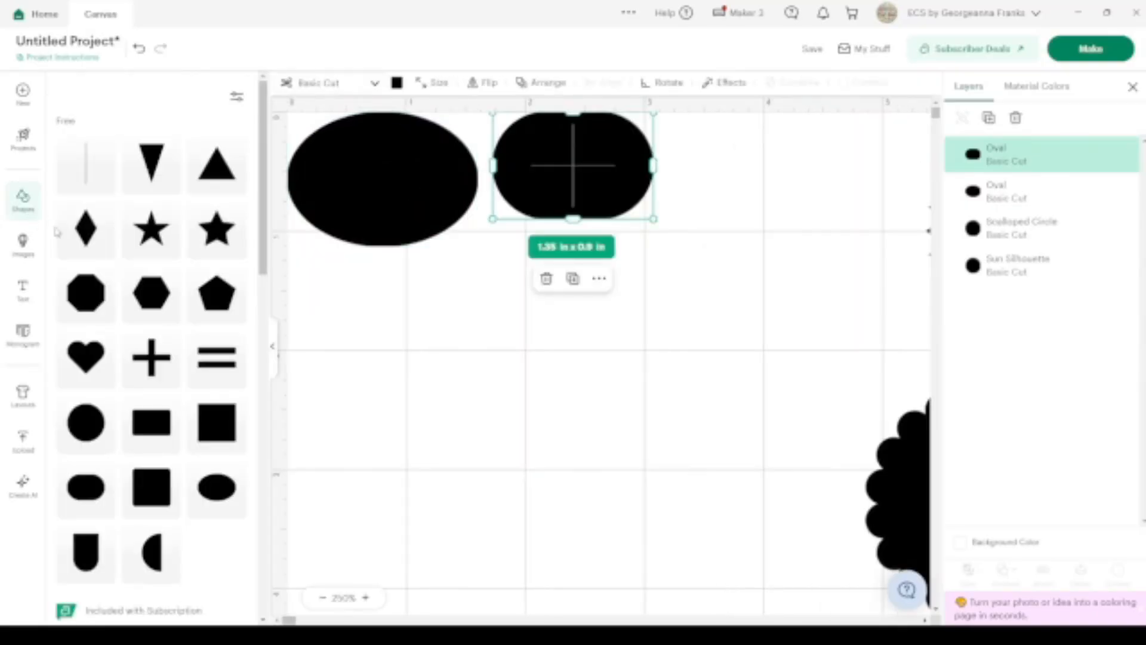
pyautogui.click(96, 426)
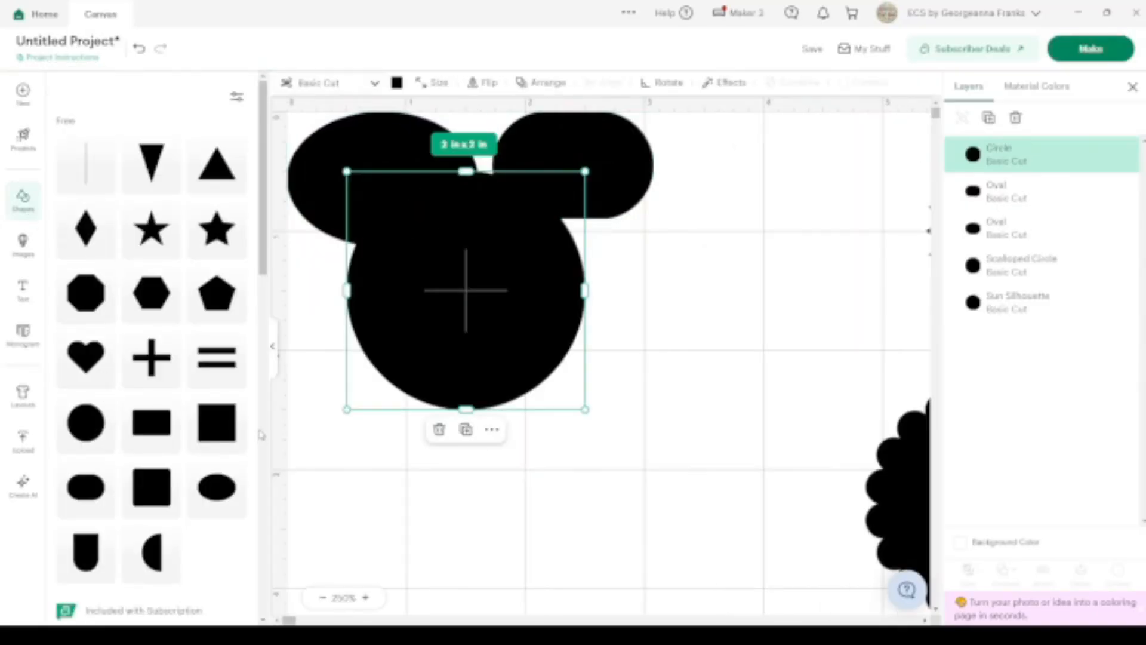
pyautogui.click(272, 347)
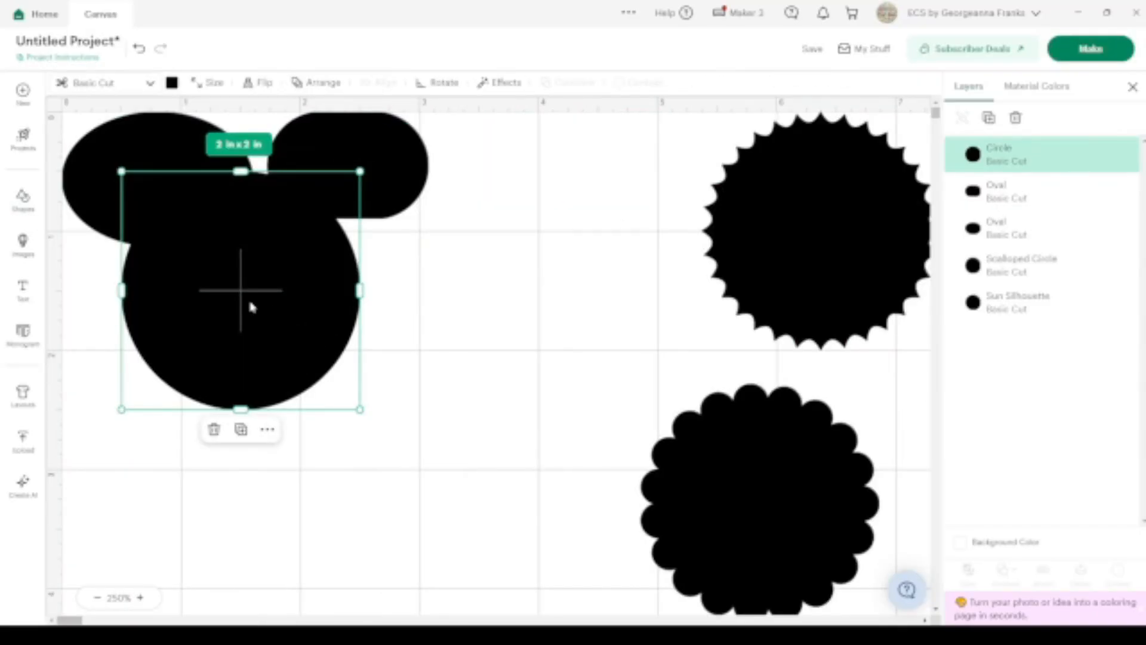
pyautogui.moveTo(360, 409); pyautogui.dragTo(242, 287)
pyautogui.moveTo(159, 239); pyautogui.dragTo(273, 259)
# Place the Scalloped Circle level with and beside the Sun Silhouette, and recolor both shapes dark blue.
pyautogui.moveTo(800, 448); pyautogui.dragTo(618, 201)
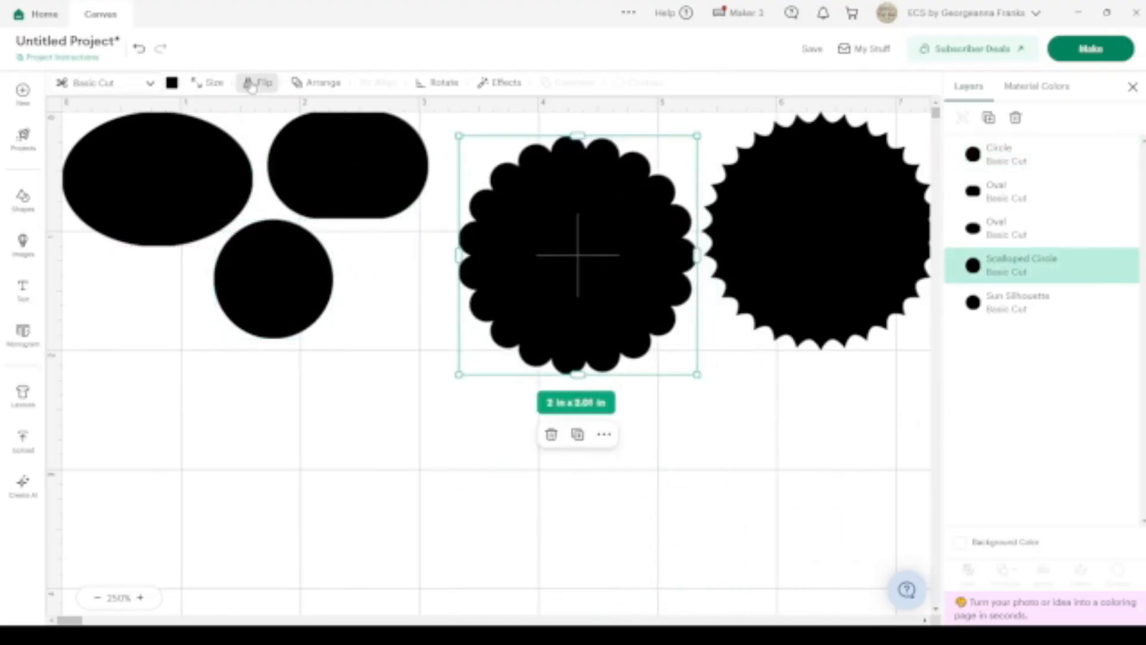
pyautogui.moveTo(854, 425); pyautogui.dragTo(591, 267)
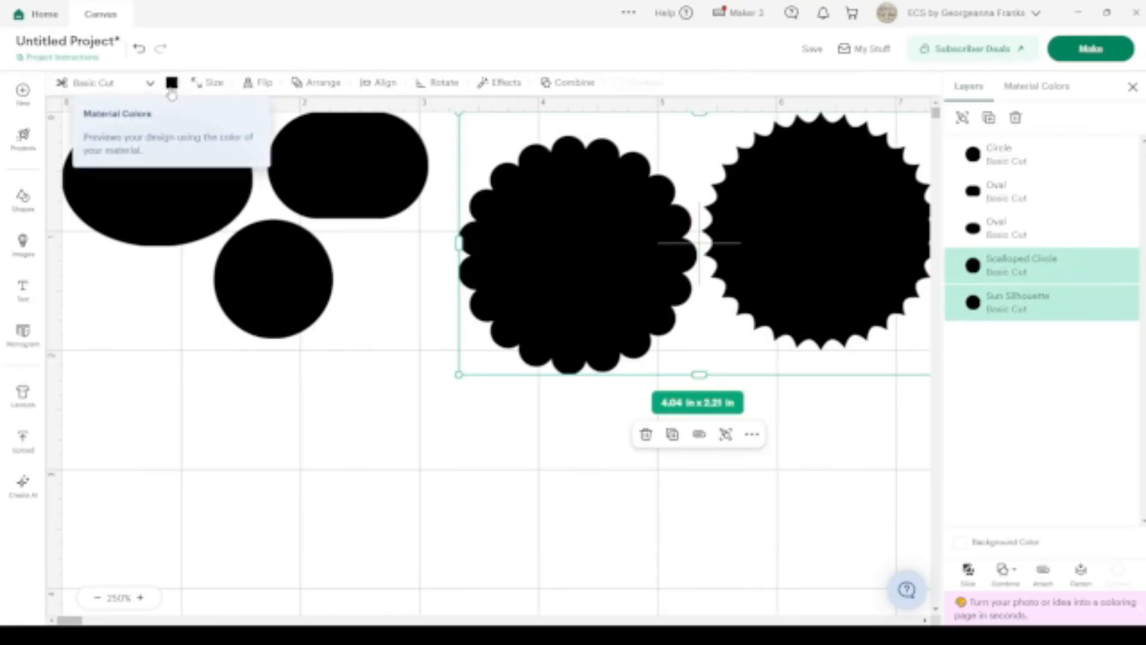
pyautogui.click(171, 85)
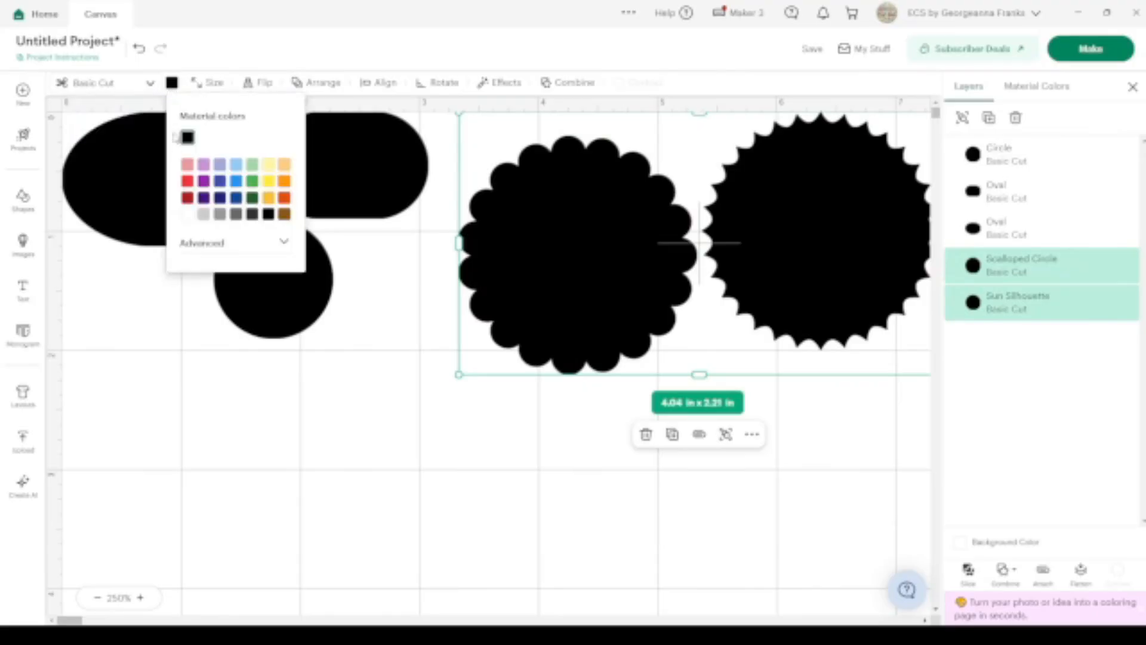
pyautogui.click(237, 200)
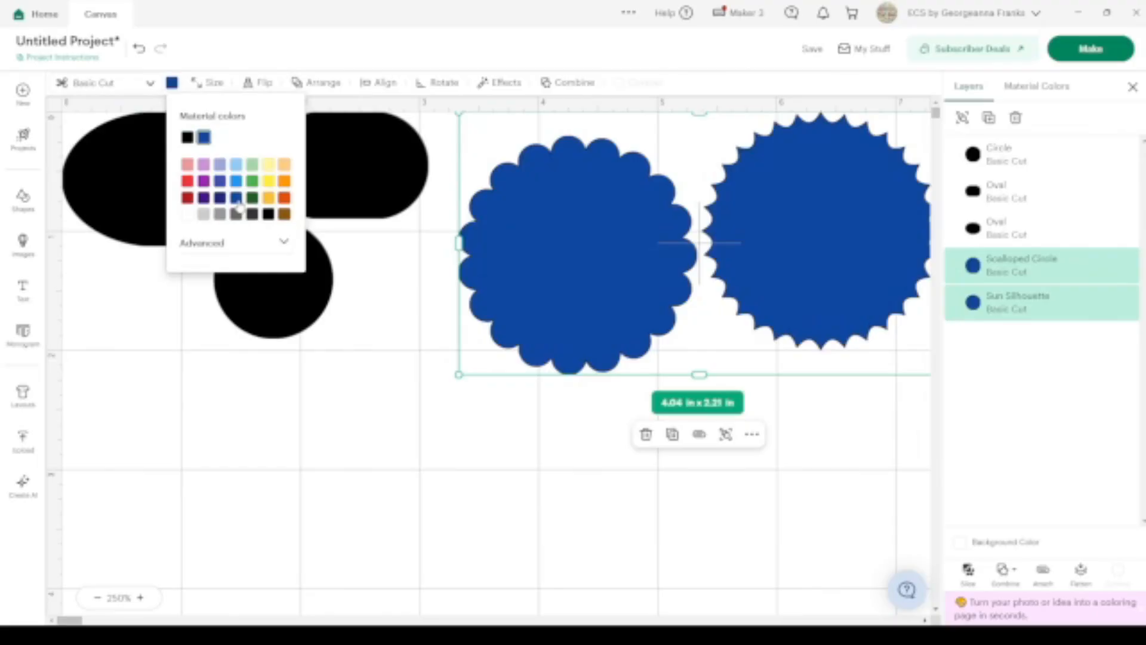
pyautogui.click(120, 312)
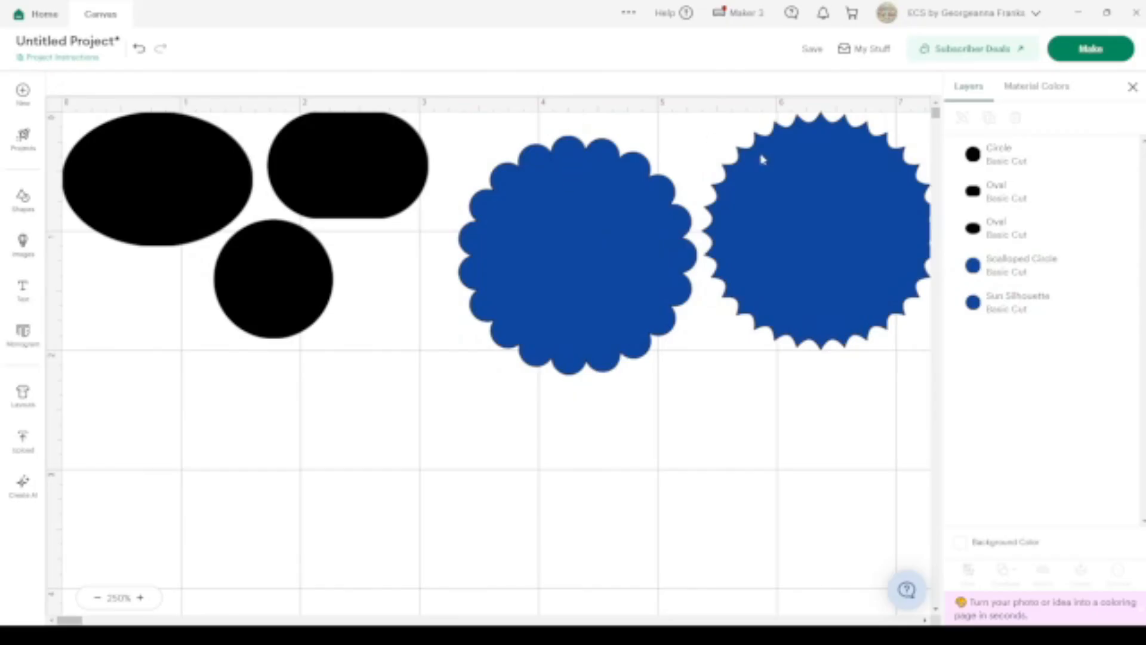
pyautogui.moveTo(569, 232); pyautogui.dragTo(557, 209)
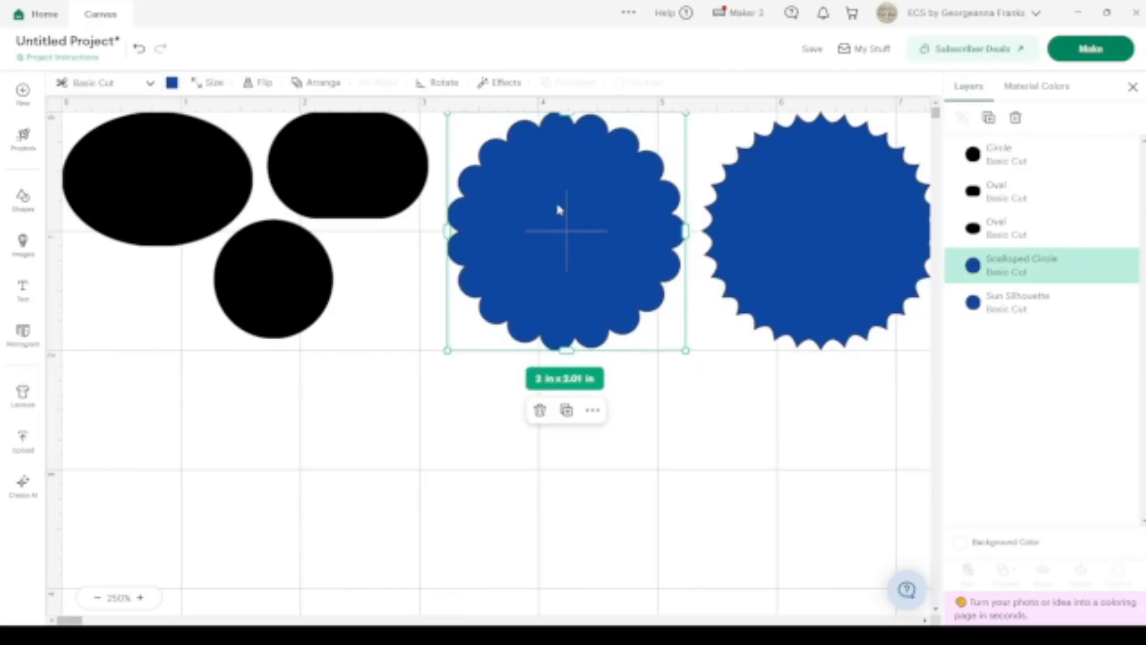
# Duplicate the flat-sided oval and the circle, placing the oval copy below the Scalloped Circle and the circle copy below the original circle.
pyautogui.click(371, 158)
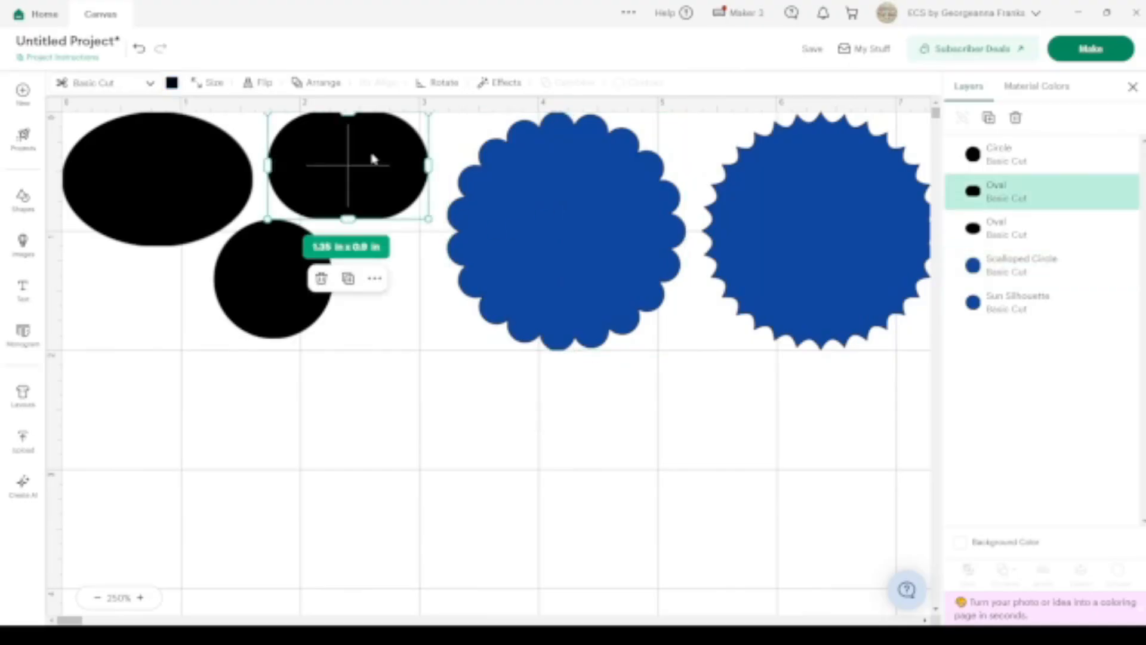
pyautogui.click(988, 117)
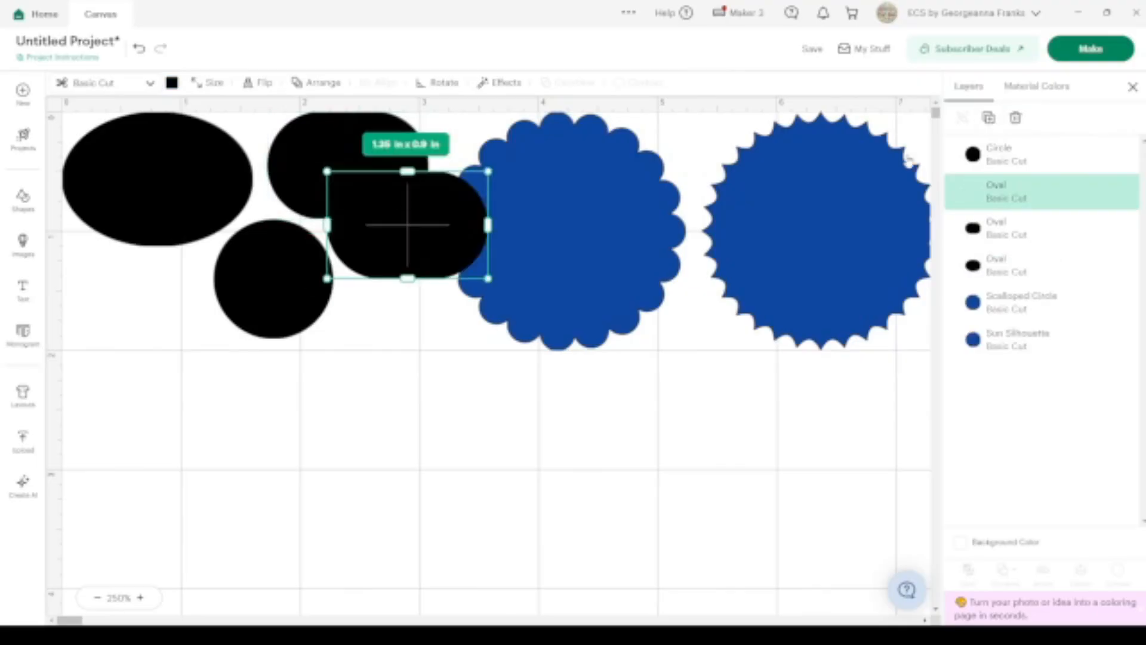
pyautogui.moveTo(403, 197); pyautogui.dragTo(577, 405)
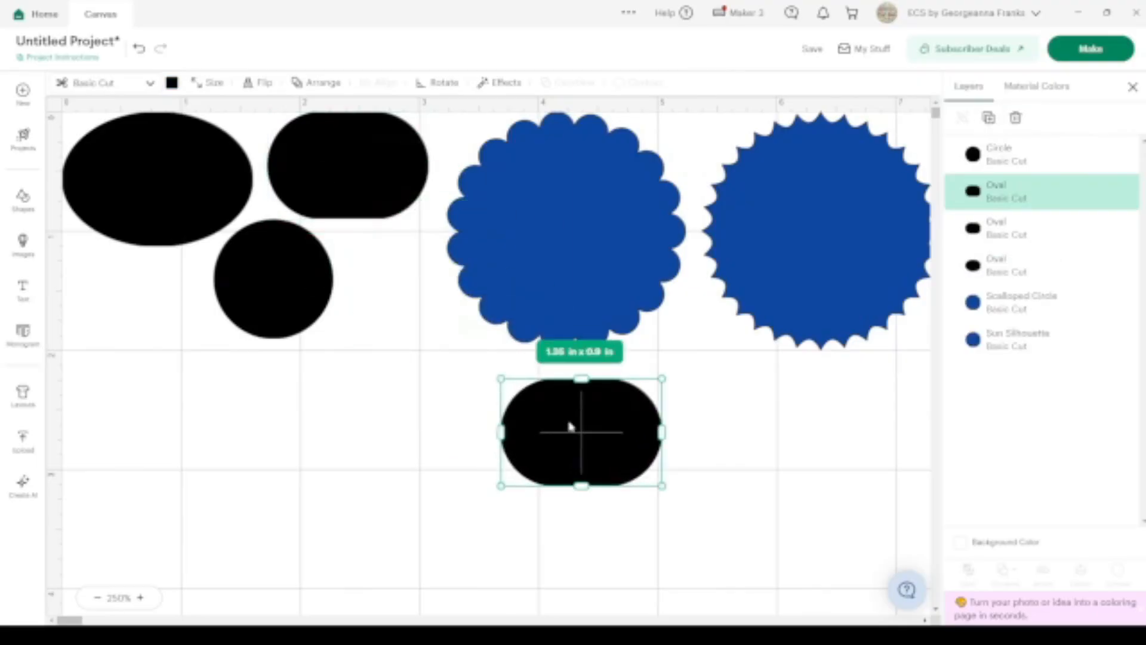
pyautogui.click(247, 247)
pyautogui.click(988, 117)
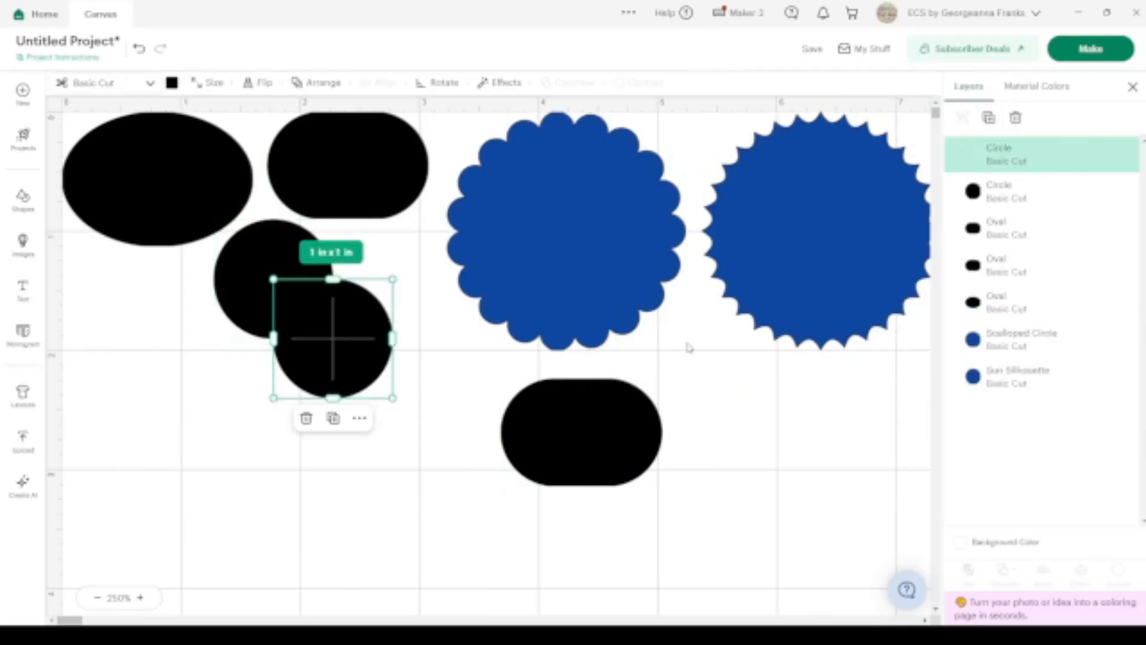
pyautogui.moveTo(349, 343); pyautogui.dragTo(324, 465)
# Move the copied flat-sided oval lower and distort it to about 2.05 by 0.48 in with unlocked proportions.
pyautogui.moveTo(587, 451); pyautogui.dragTo(584, 505)
pyautogui.scroll(-3, 582, 504)
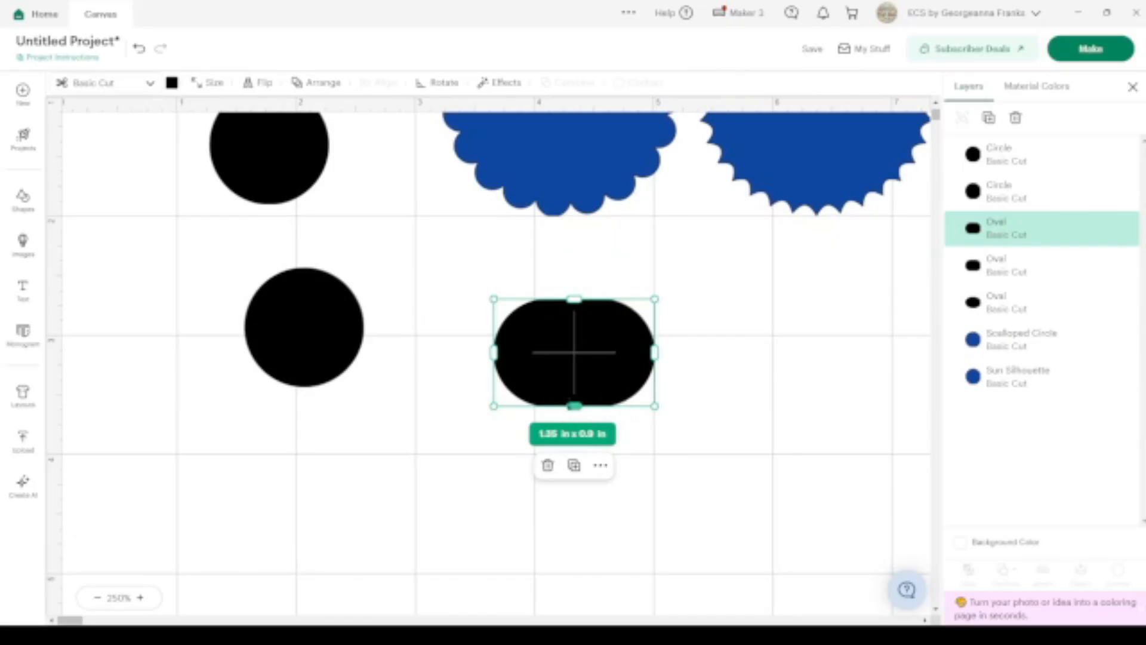
pyautogui.moveTo(573, 406); pyautogui.dragTo(574, 355)
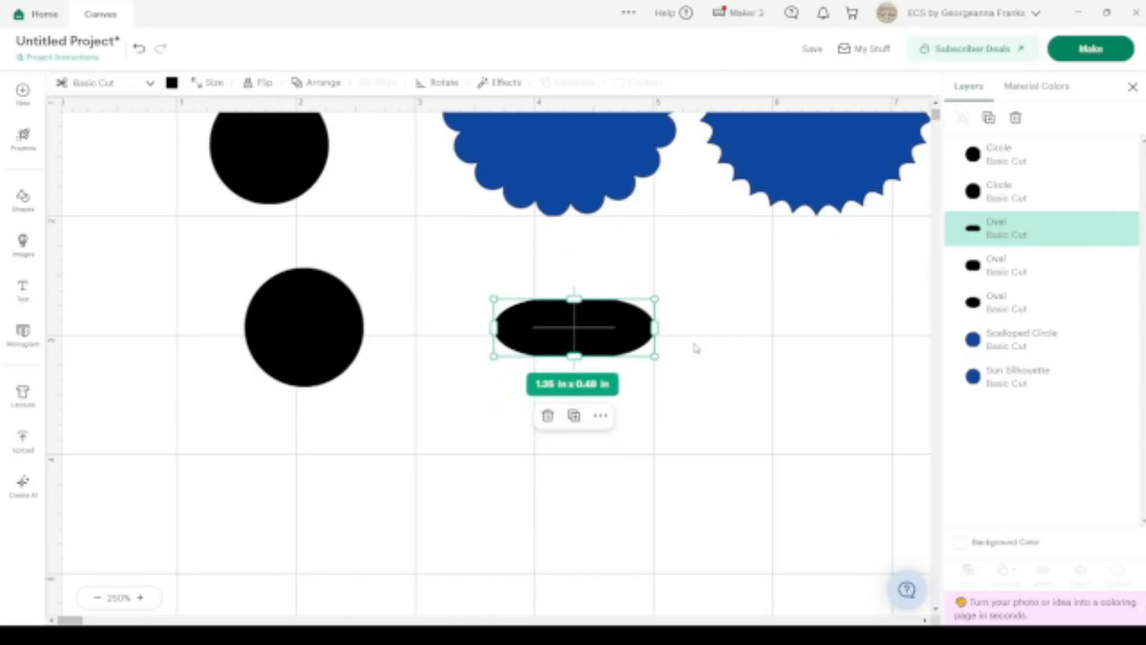
pyautogui.moveTo(654, 327); pyautogui.dragTo(738, 327)
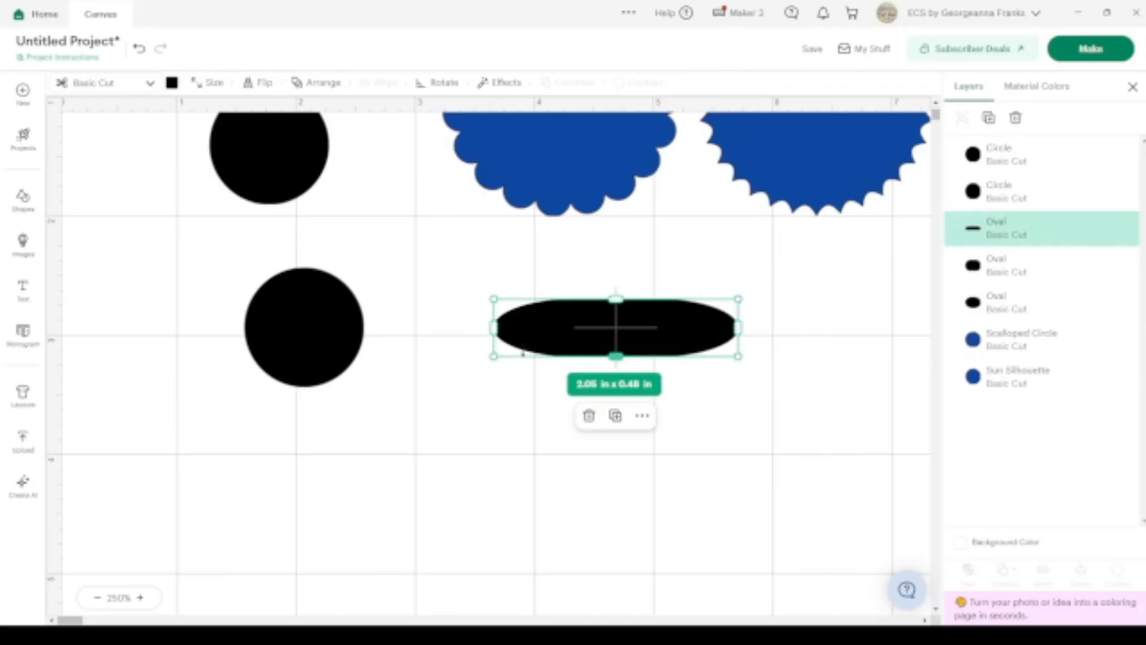
pyautogui.click(766, 461)
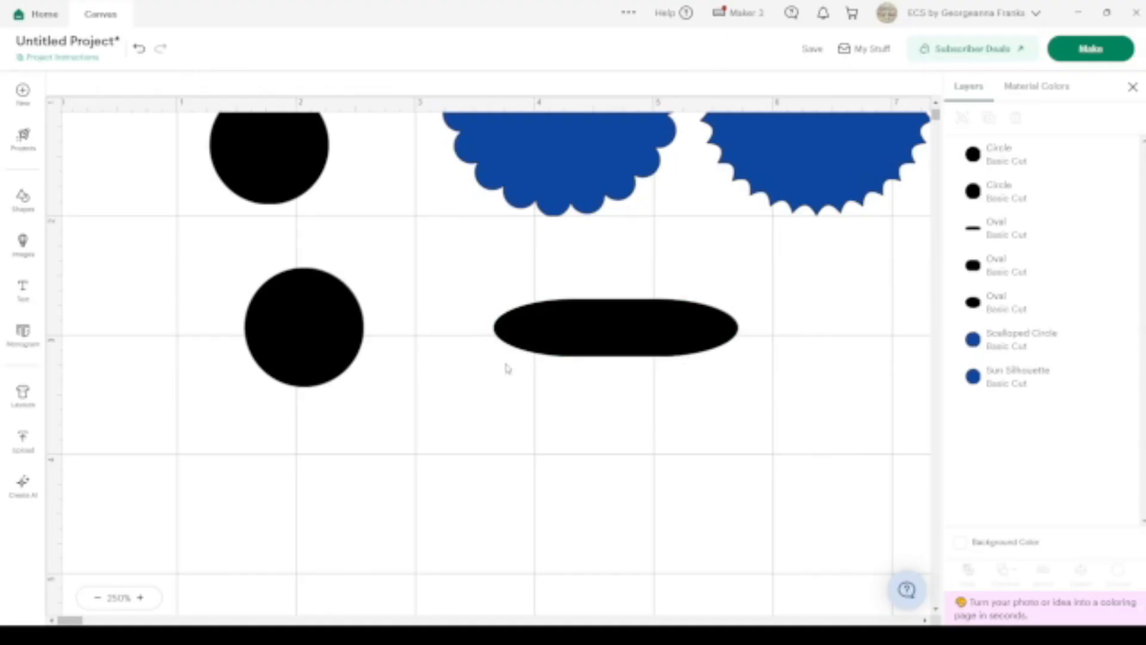
pyautogui.scroll(3, 519, 306)
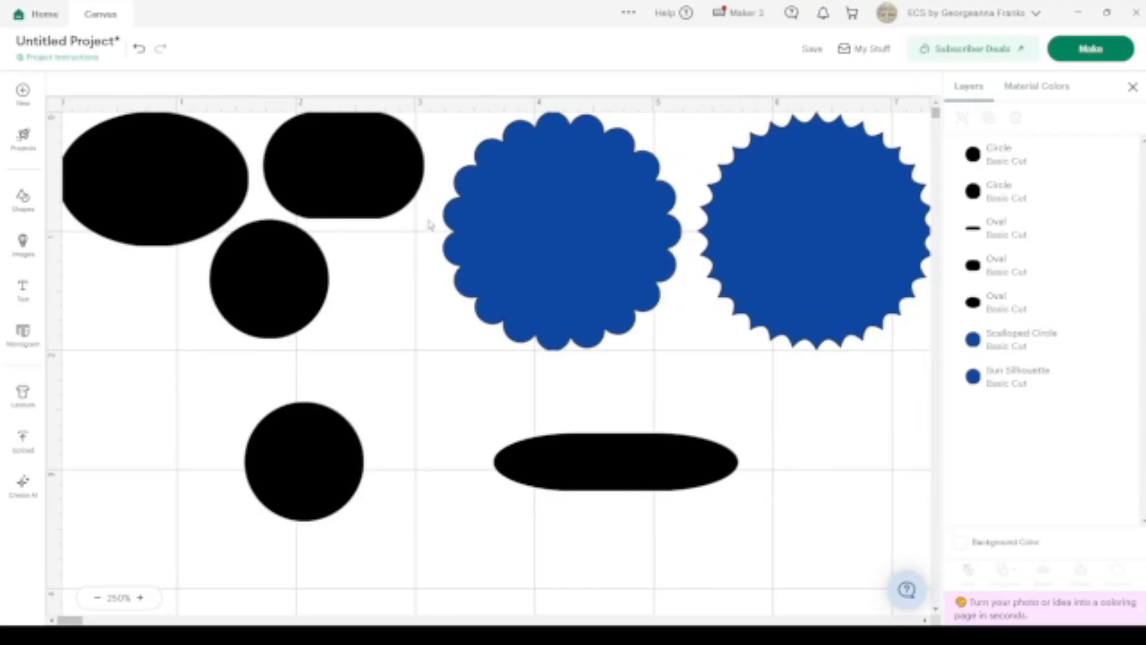
# Duplicate the original flat-sided oval again and place the copy below the stretched oval.
pyautogui.click(324, 170)
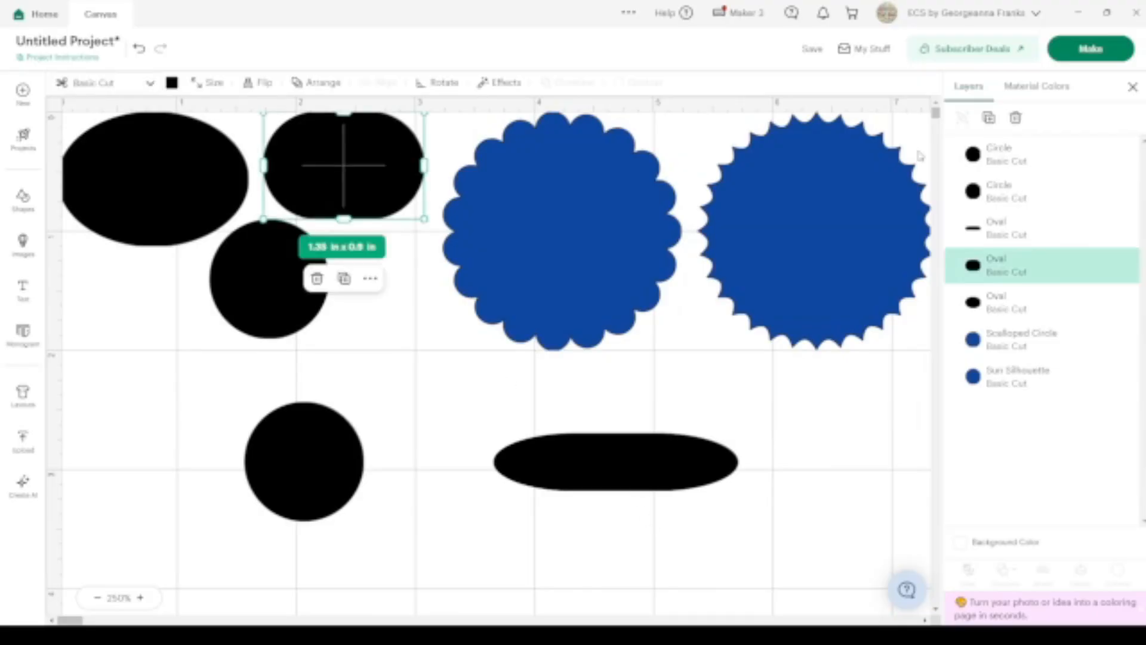
pyautogui.click(988, 117)
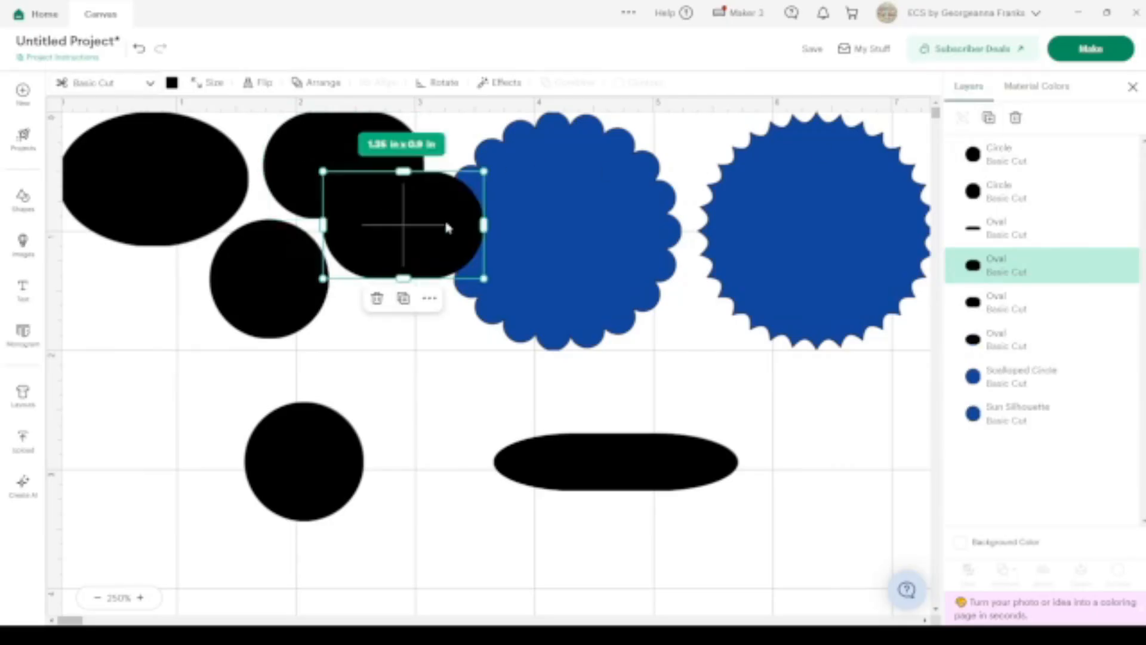
pyautogui.moveTo(397, 229); pyautogui.dragTo(478, 567)
pyautogui.scroll(-3, 477, 567)
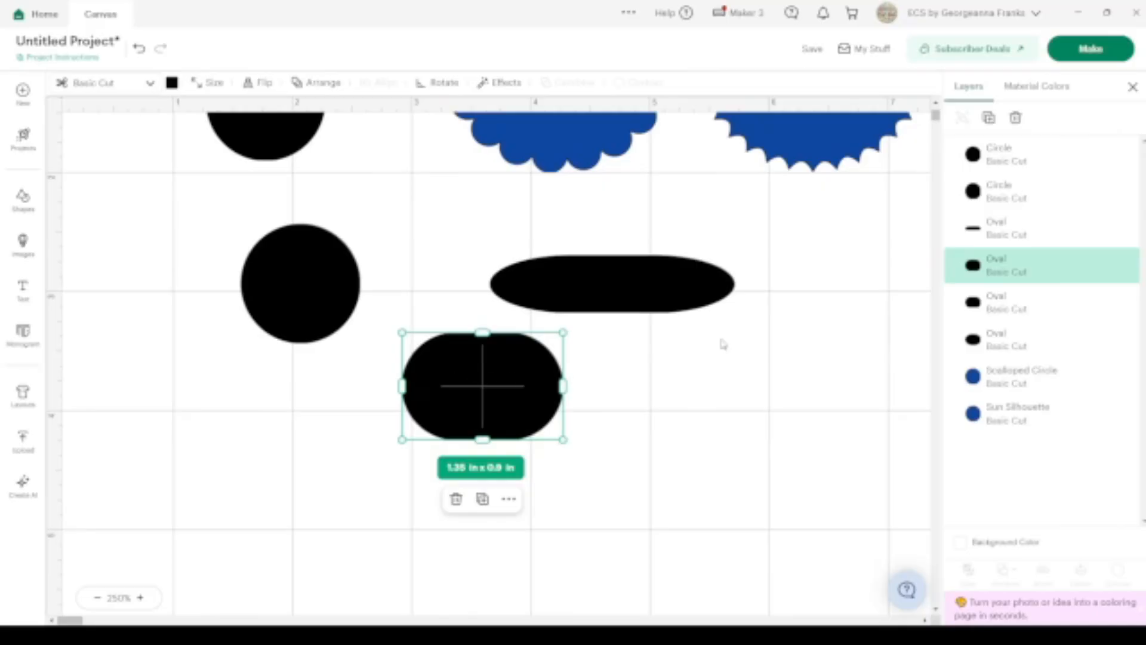
# Duplicate the new flat-sided oval four times, overlapping the copies in a horizontal row about 3.7 in long.
pyautogui.click(989, 117)
pyautogui.moveTo(519, 453); pyautogui.dragTo(523, 420)
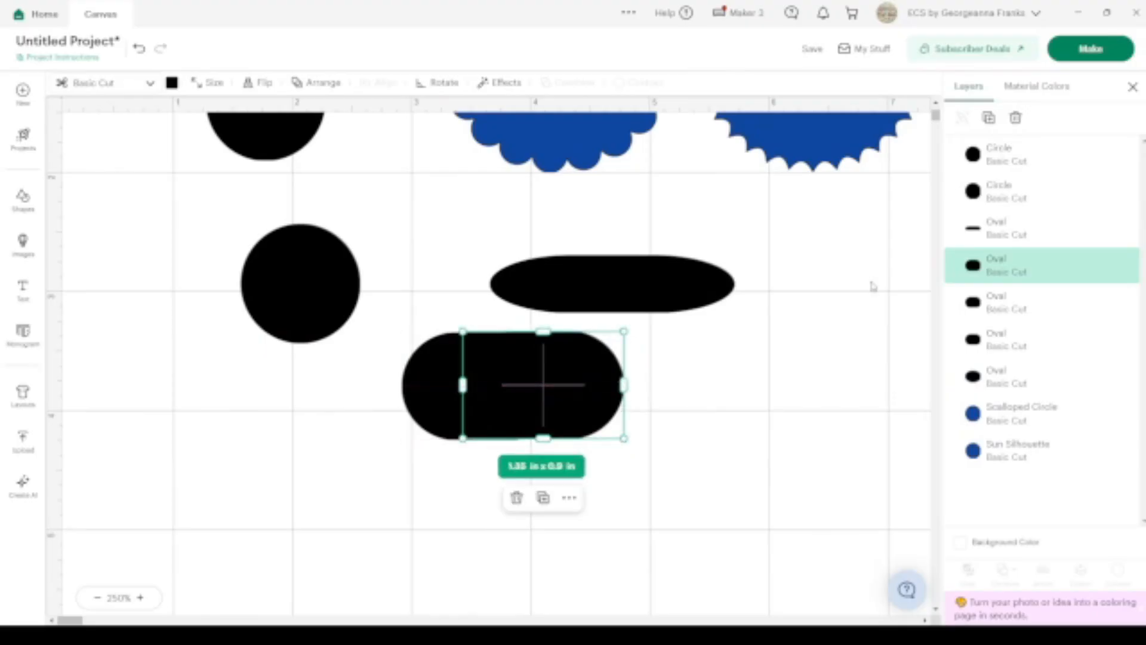
pyautogui.click(988, 117)
pyautogui.moveTo(601, 455); pyautogui.dragTo(594, 399)
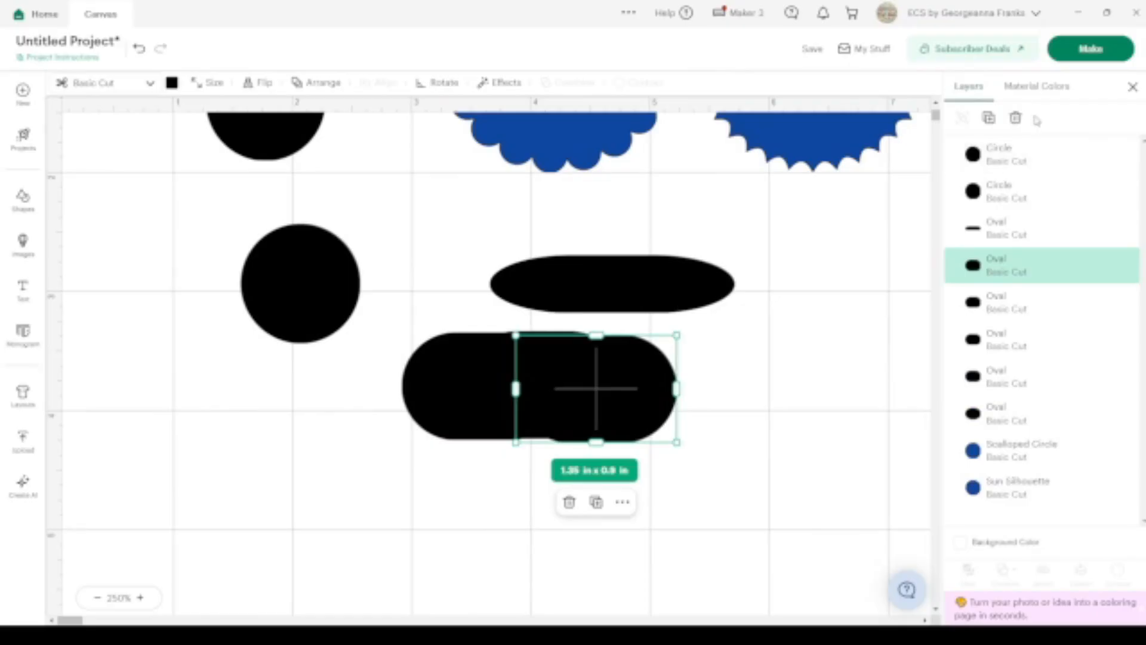
pyautogui.click(989, 118)
pyautogui.moveTo(698, 457); pyautogui.dragTo(720, 397)
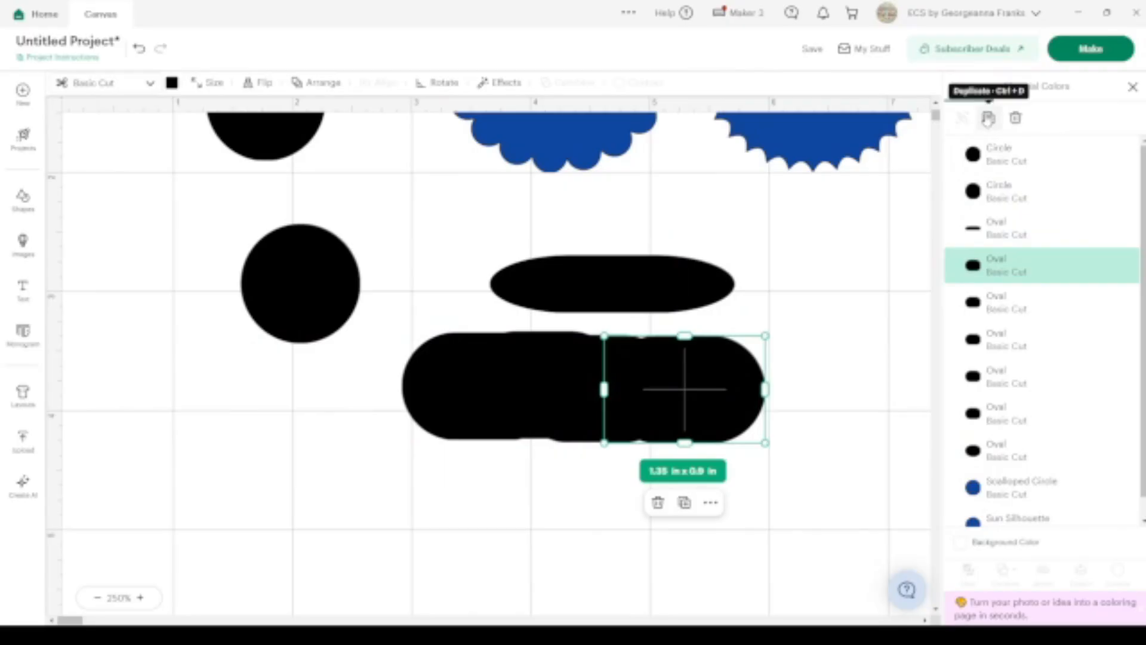
pyautogui.click(996, 119)
pyautogui.moveTo(754, 454); pyautogui.dragTo(770, 396)
# Align the five overlapping flat-sided ovals in the row by their top edges.
pyautogui.moveTo(813, 546); pyautogui.dragTo(435, 385)
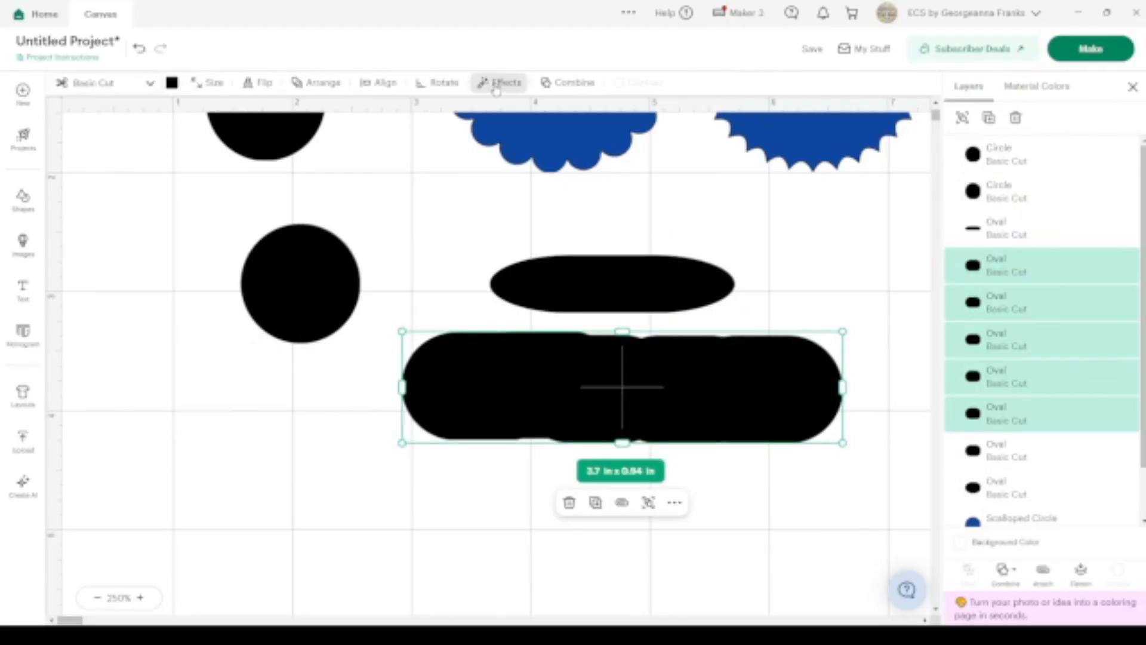
pyautogui.click(387, 83)
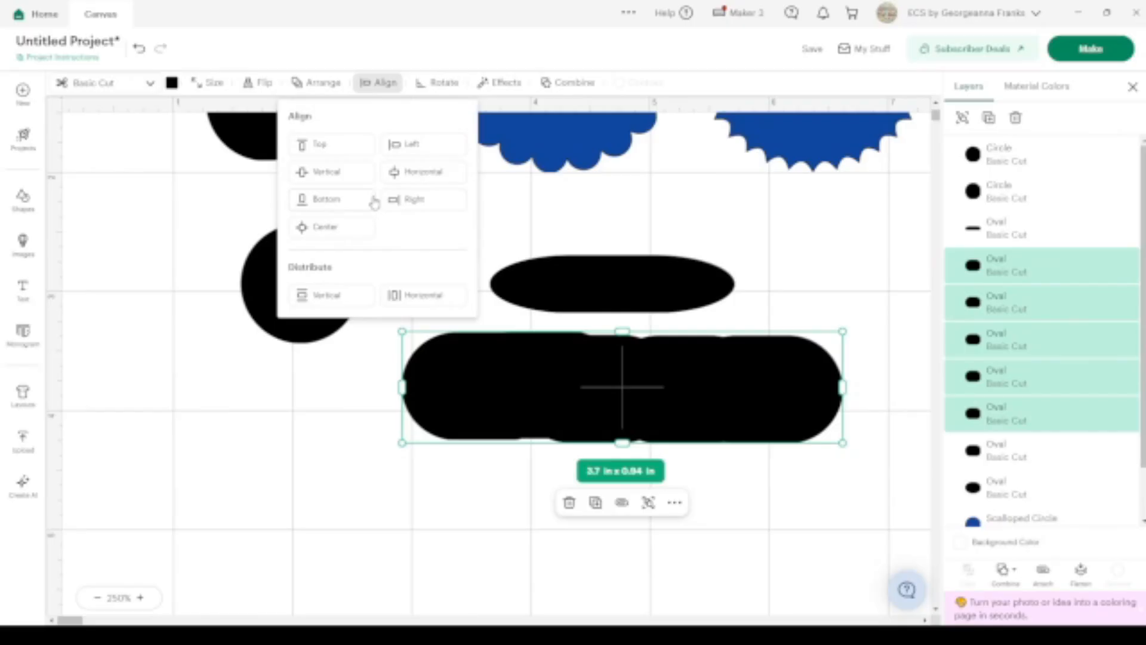
pyautogui.click(327, 144)
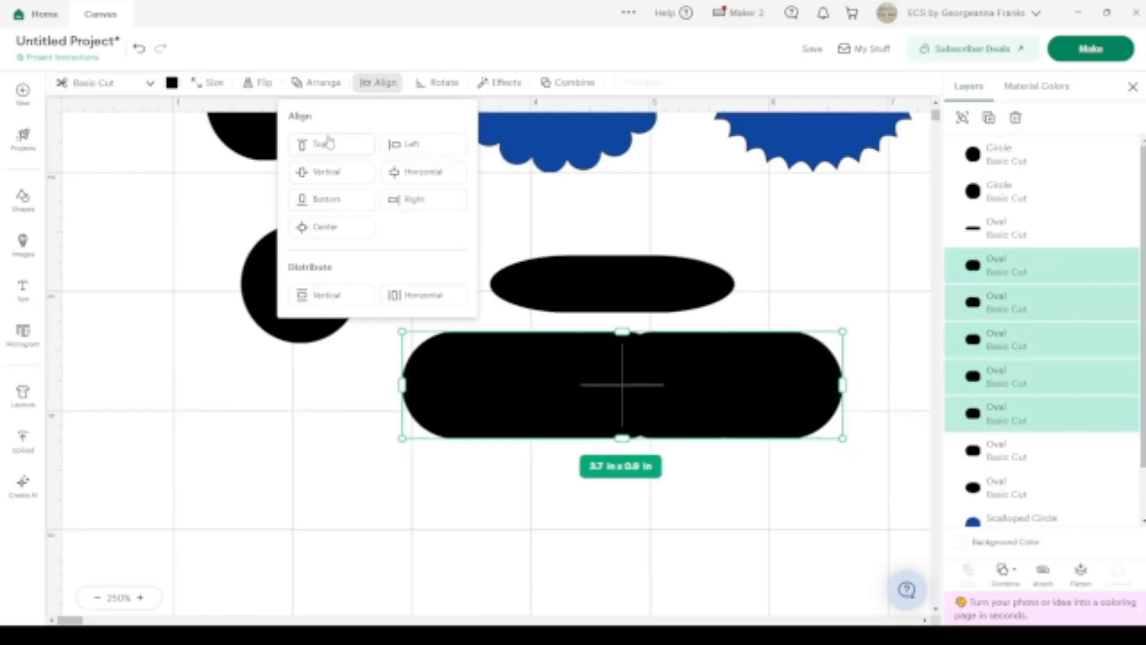
pyautogui.click(783, 526)
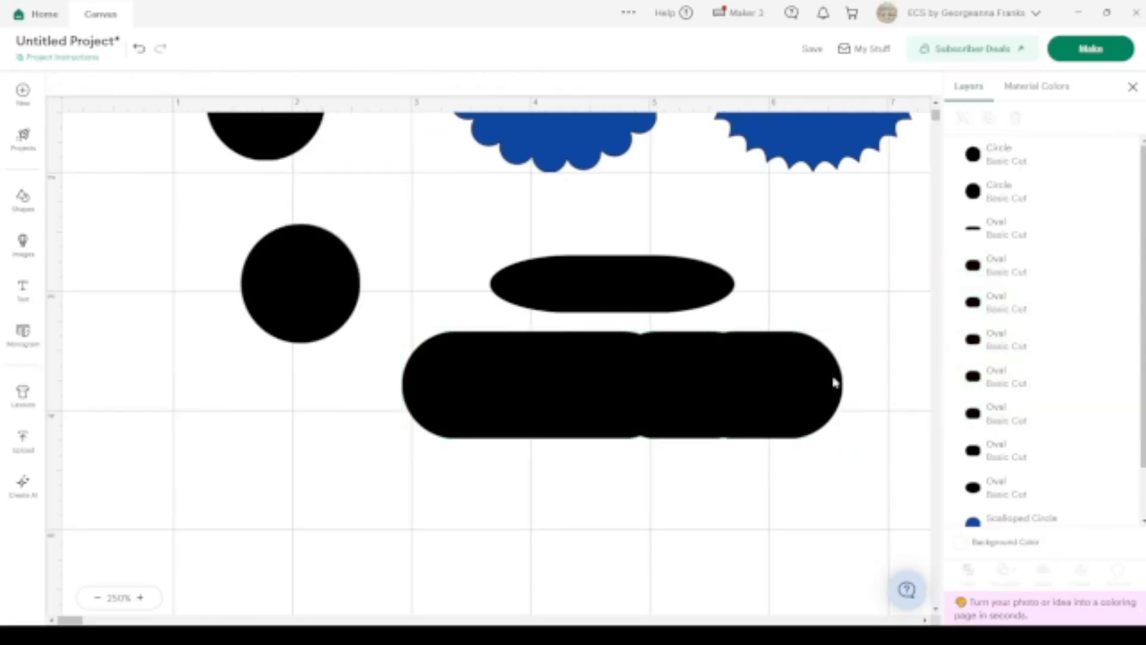
# Nudge the second-to-last oval of the row left to close the notch where it overlaps its left neighbor.
pyautogui.click(684, 386)
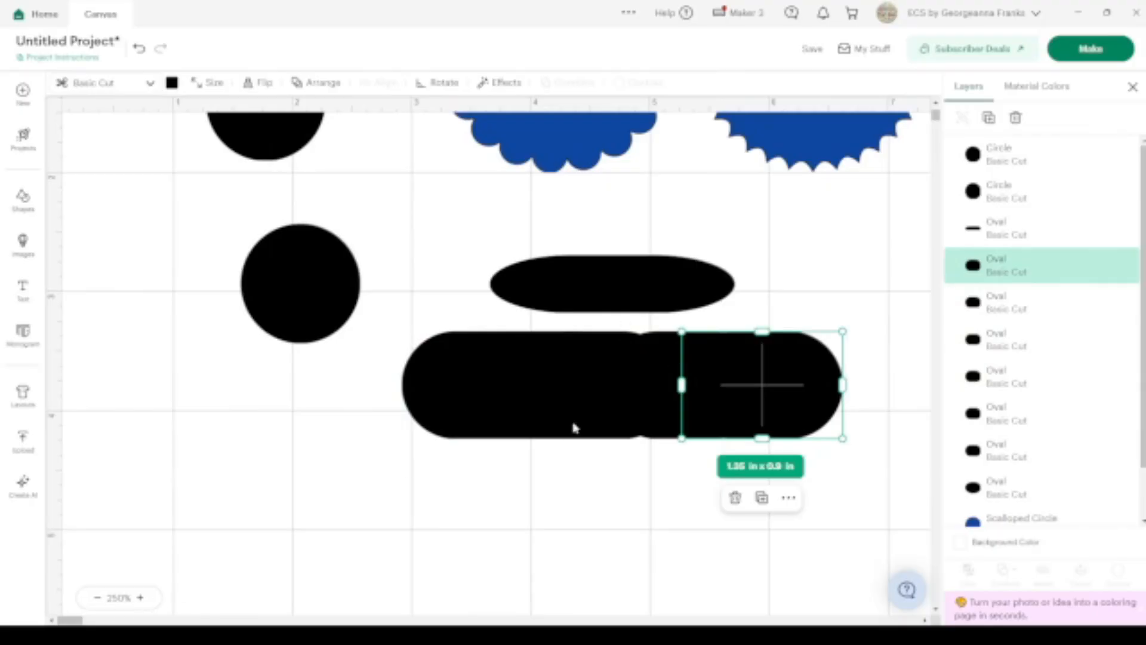
pyautogui.scroll(4, 573, 427)
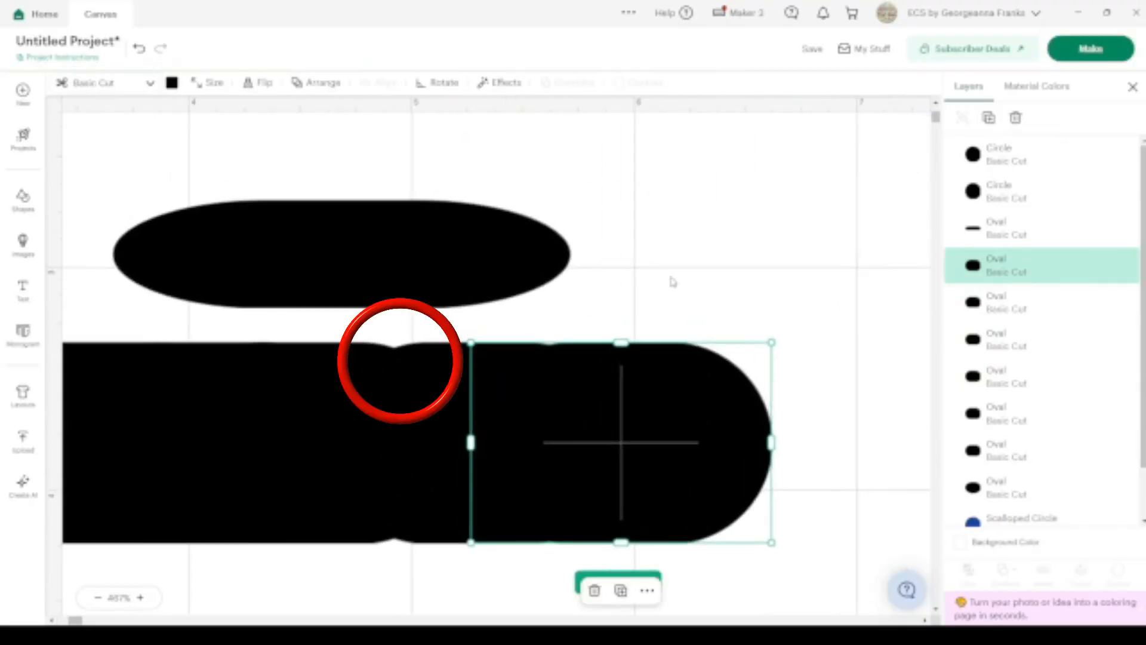
pyautogui.click(670, 282)
pyautogui.click(438, 383)
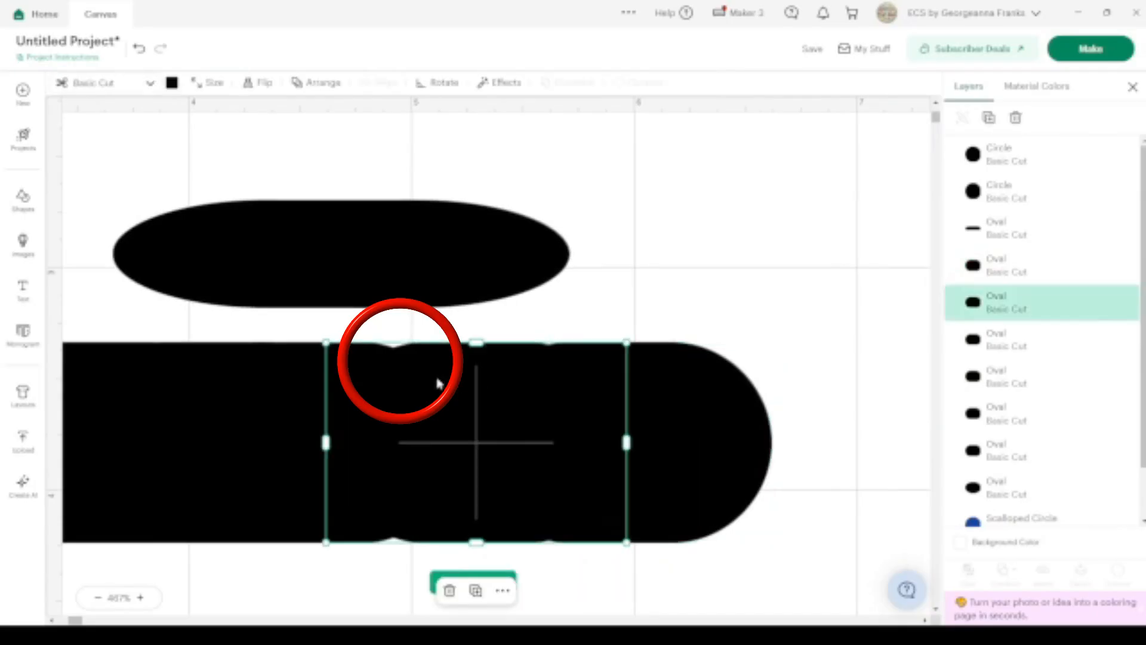
pyautogui.press('Left')
pyautogui.press('Left')
pyautogui.press('Left')
pyautogui.press('Left')
pyautogui.press('Left')
pyautogui.press('Left')
pyautogui.press('Left')
pyautogui.press('Left')
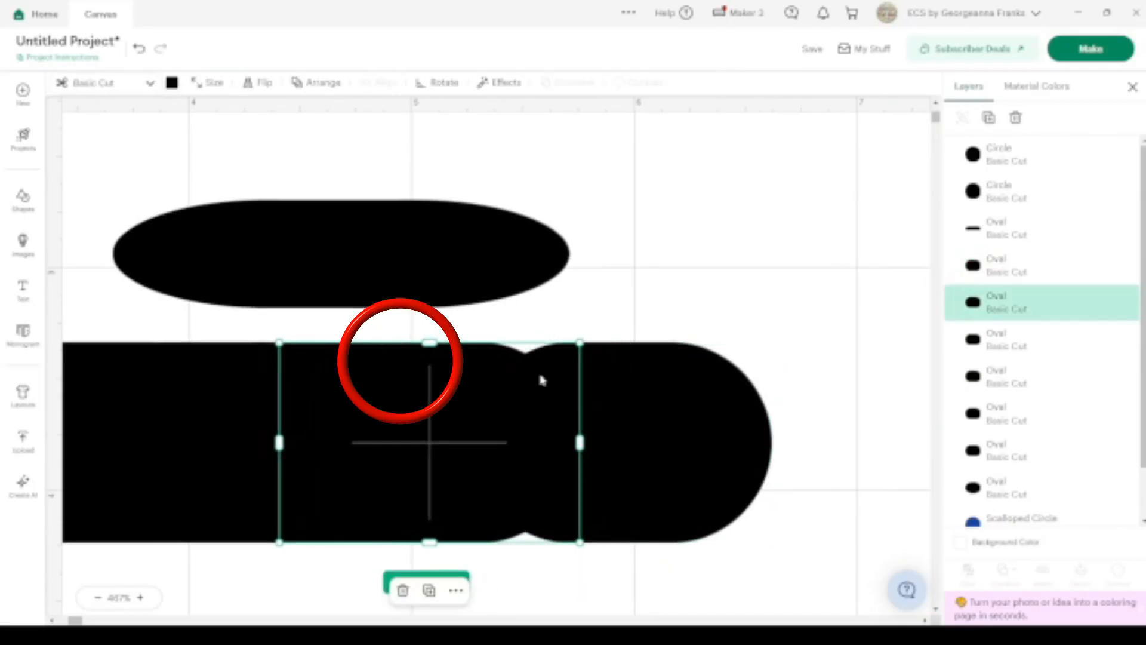
# Nudge the row's rightmost oval left until its straight edges overlap the neighboring oval without a notch.
pyautogui.click(691, 416)
pyautogui.press('Left')
pyautogui.press('Left')
pyautogui.press('Left')
pyautogui.press('Left')
pyautogui.press('Left')
pyautogui.press('Left')
pyautogui.press('Left')
pyautogui.press('Left')
pyautogui.press('Left')
pyautogui.press('Left')
pyautogui.press('Left')
pyautogui.press('Left')
pyautogui.press('Left')
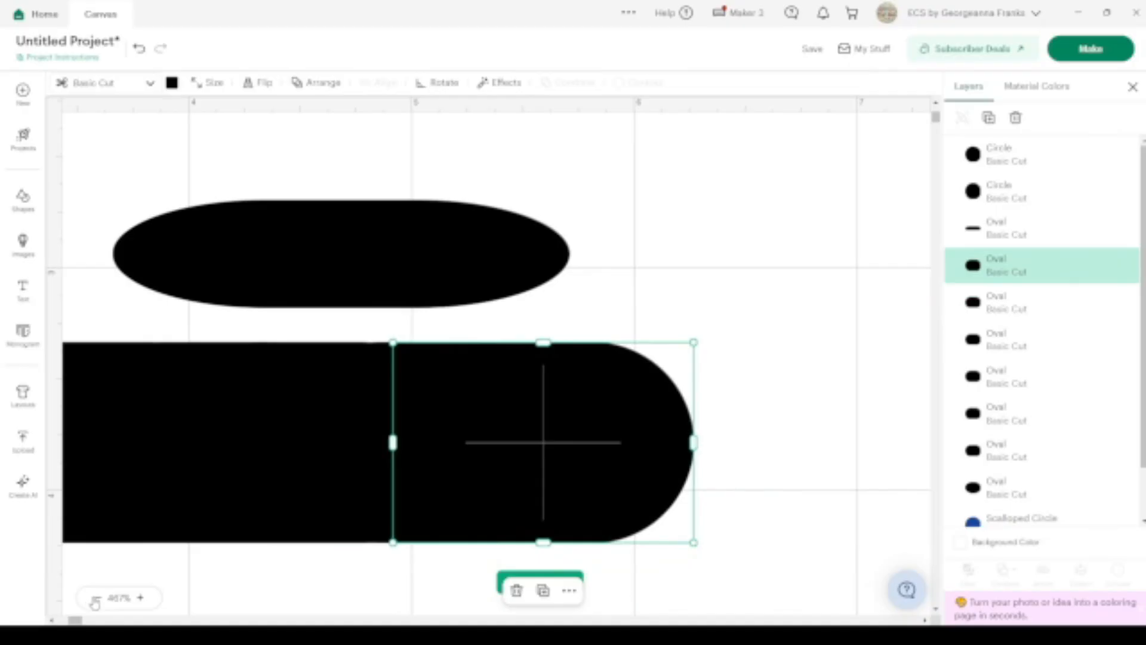
pyautogui.click(96, 597)
pyautogui.click(97, 598)
pyautogui.click(97, 597)
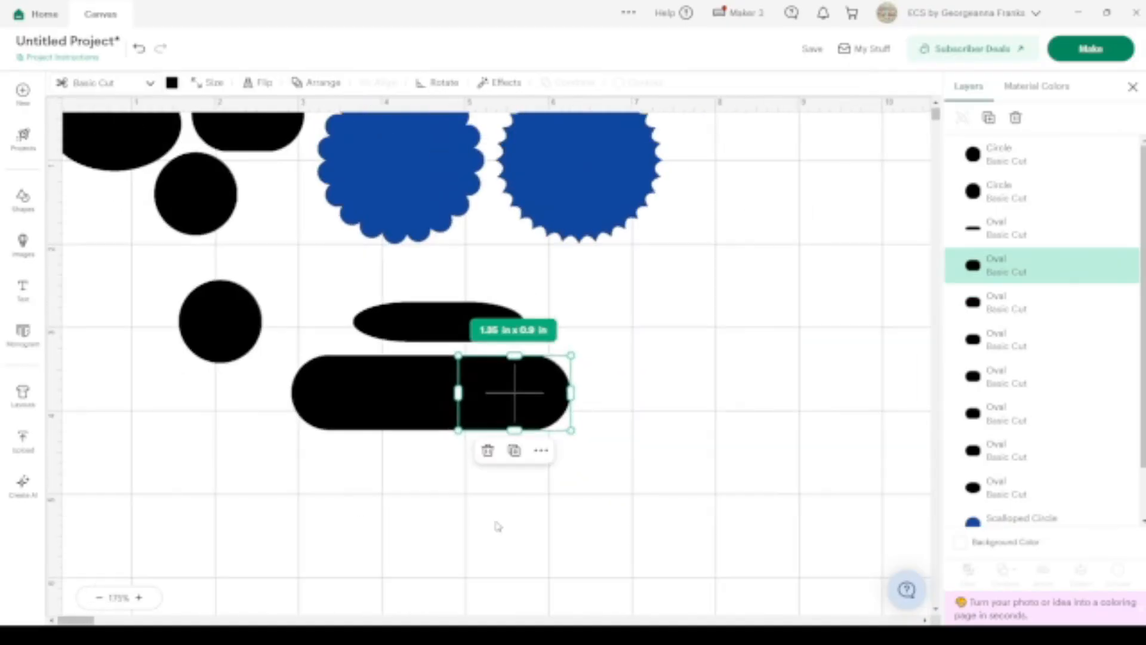
# Weld the five overlapping flat-sided ovals into one shape and scale it down proportionally to about 1.72 x 0.46 in.
pyautogui.moveTo(615, 496); pyautogui.dragTo(292, 367)
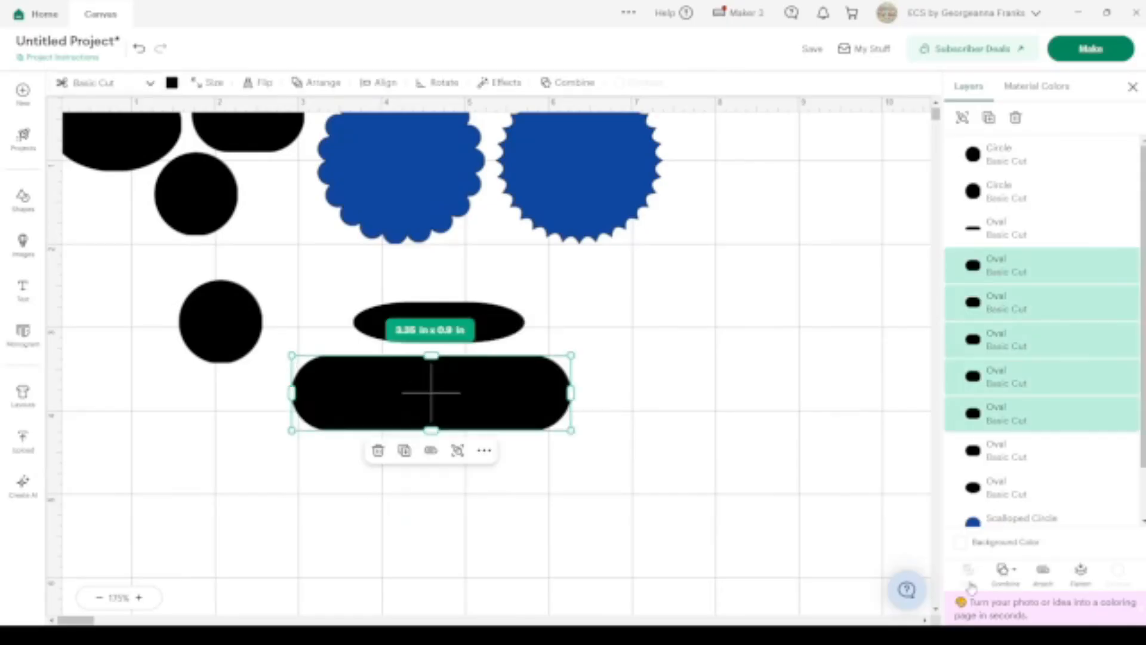
pyautogui.click(1005, 570)
pyautogui.click(1046, 430)
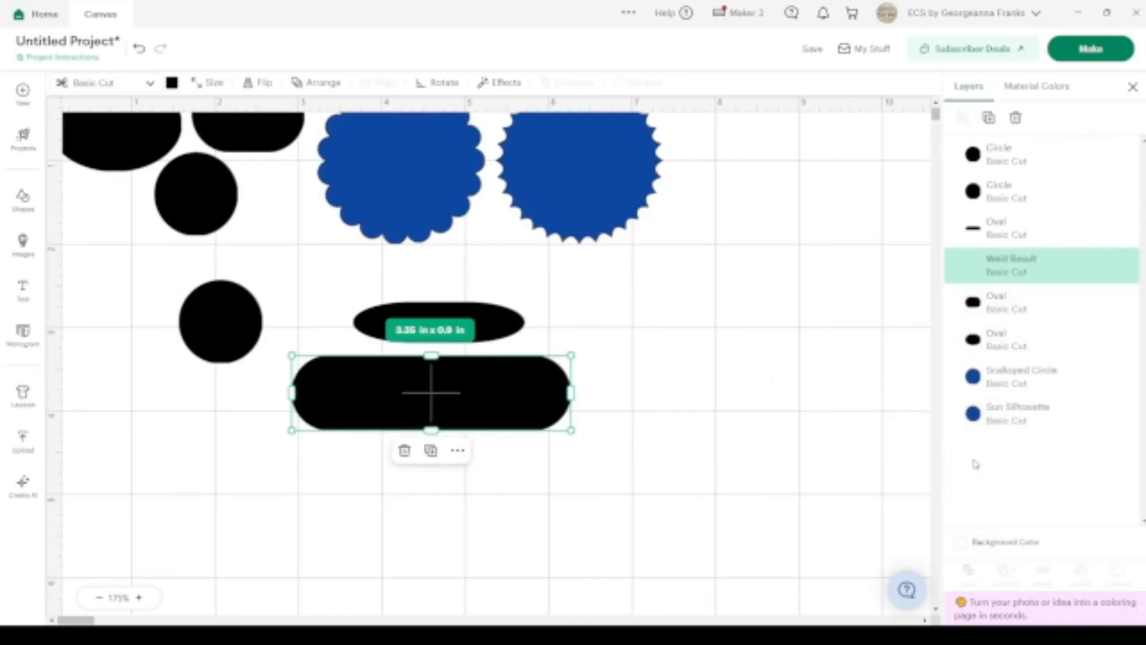
pyautogui.moveTo(572, 430); pyautogui.dragTo(461, 383)
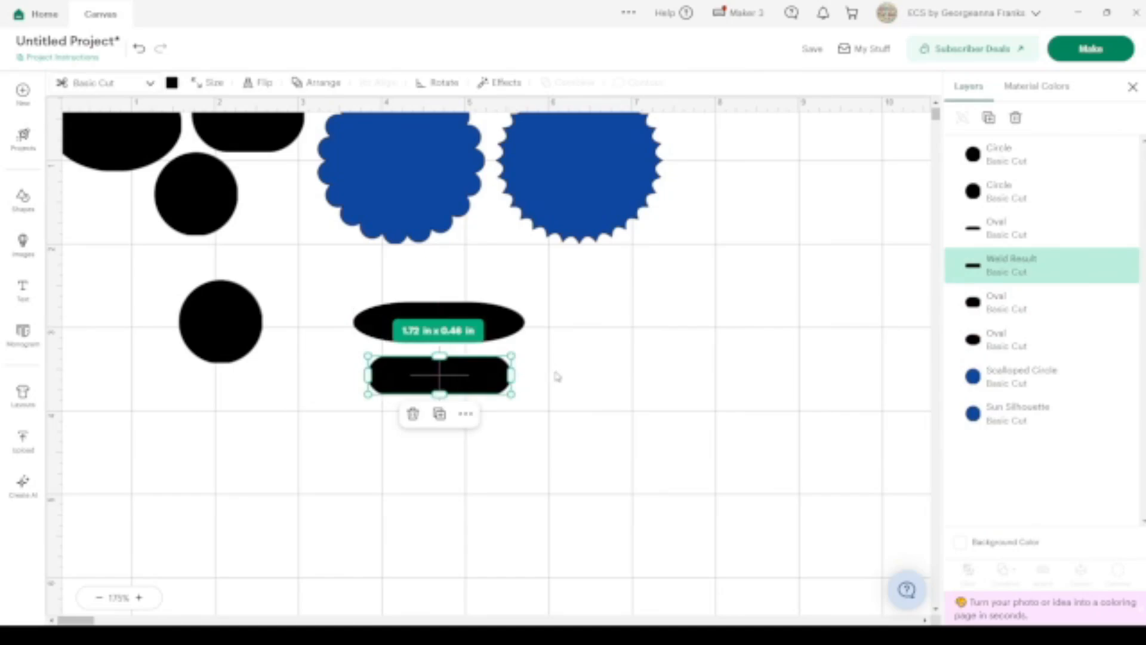
pyautogui.click(556, 376)
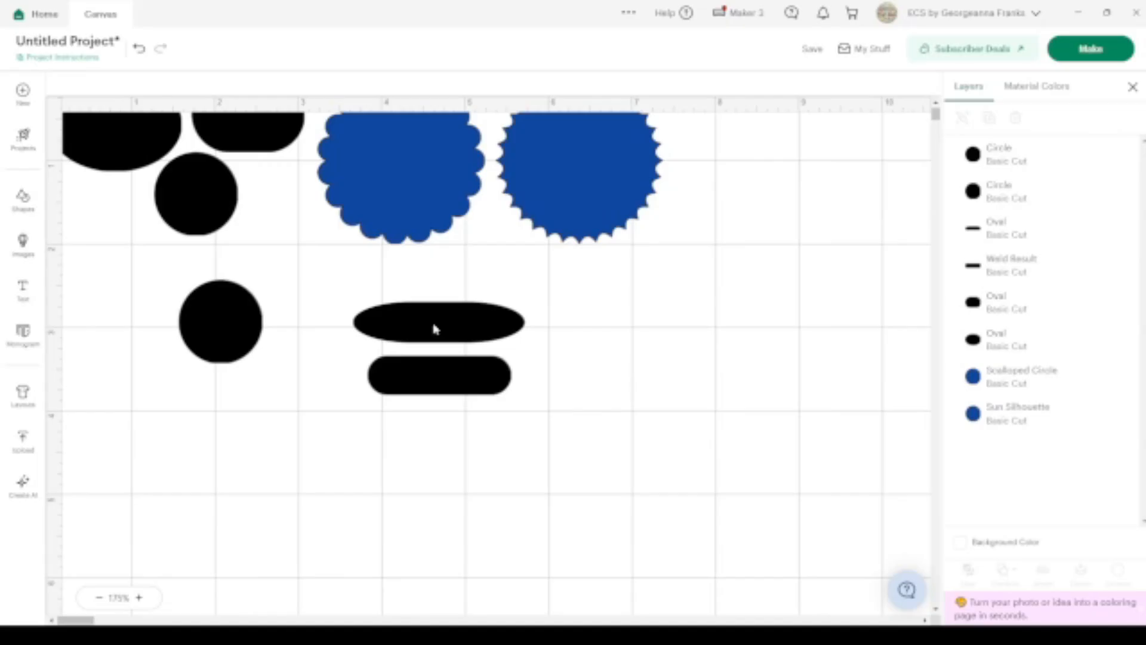
# Move the stretched pointed oval onto the blue sun silhouette and enlarge the welded oval proportionally to about 2 x 0.54 in.
pyautogui.moveTo(434, 328); pyautogui.dragTo(630, 198)
pyautogui.click(436, 389)
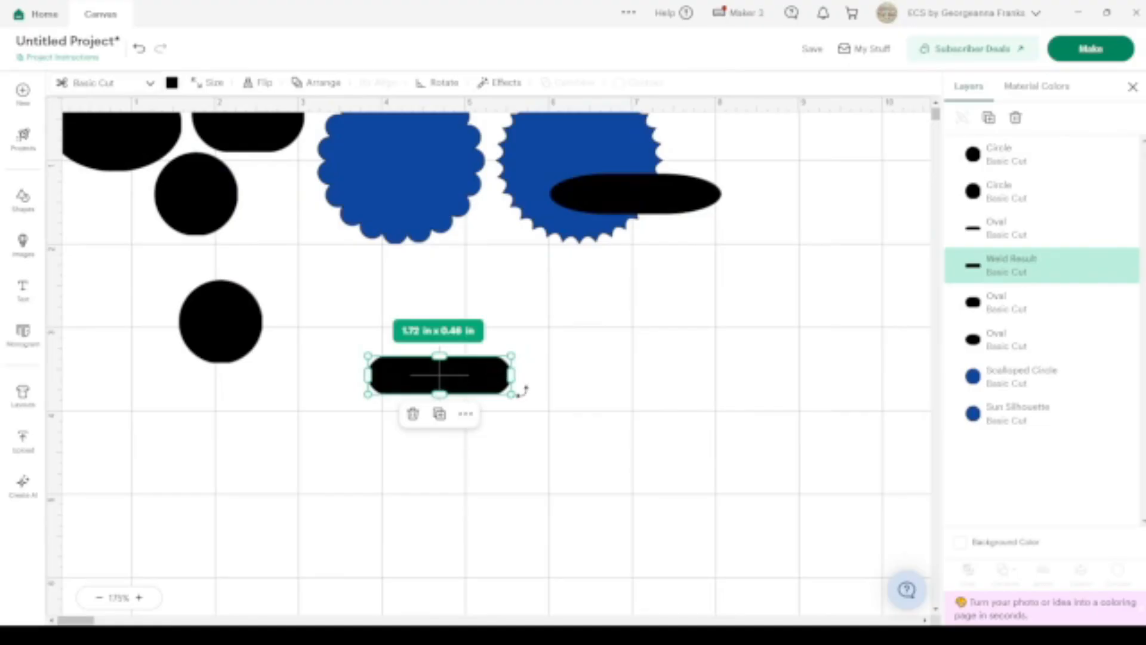
pyautogui.moveTo(512, 393); pyautogui.dragTo(535, 399)
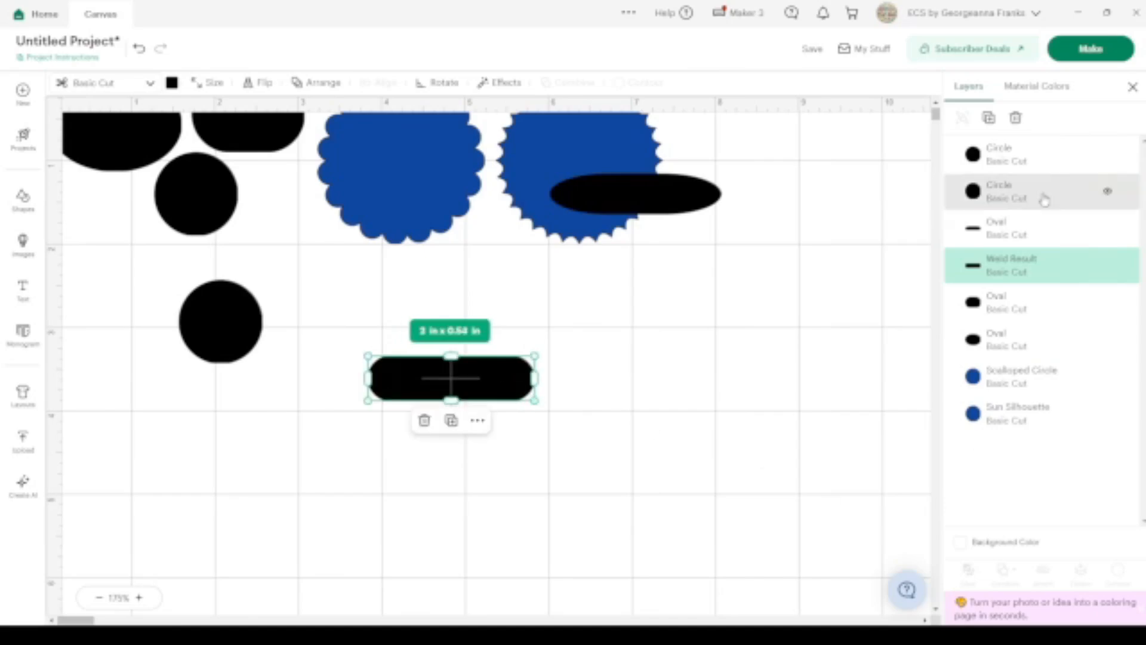
# Duplicate the welded oval, overlap the copy on its right end for a total length of about 3.35 in, and top-align the pair.
pyautogui.click(989, 118)
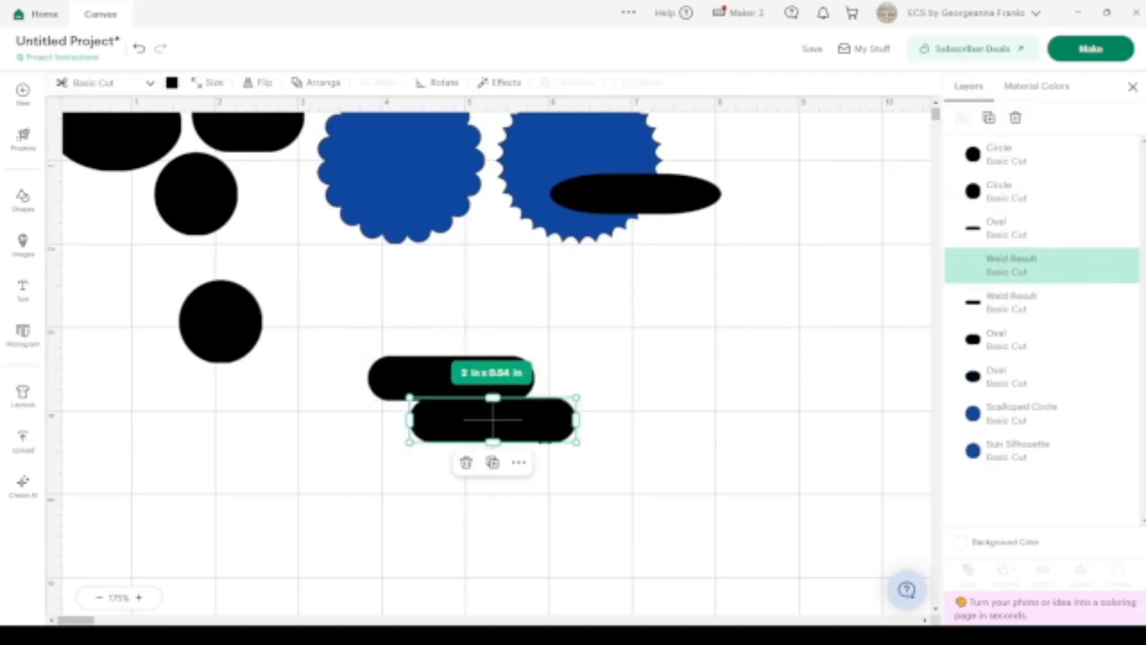
pyautogui.moveTo(552, 411); pyautogui.dragTo(622, 378)
pyautogui.moveTo(635, 476); pyautogui.dragTo(433, 374)
pyautogui.click(378, 83)
pyautogui.click(325, 145)
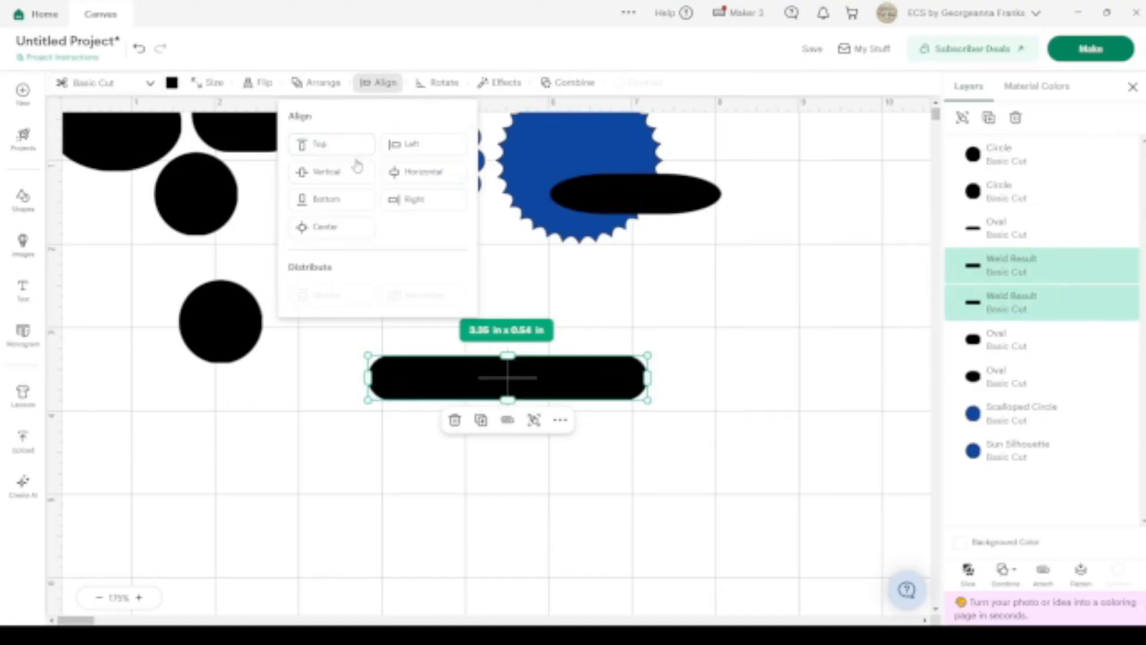
# Weld the two aligned ovals into one elongated oval and shift it slightly down and right on the canvas.
pyautogui.click(1005, 570)
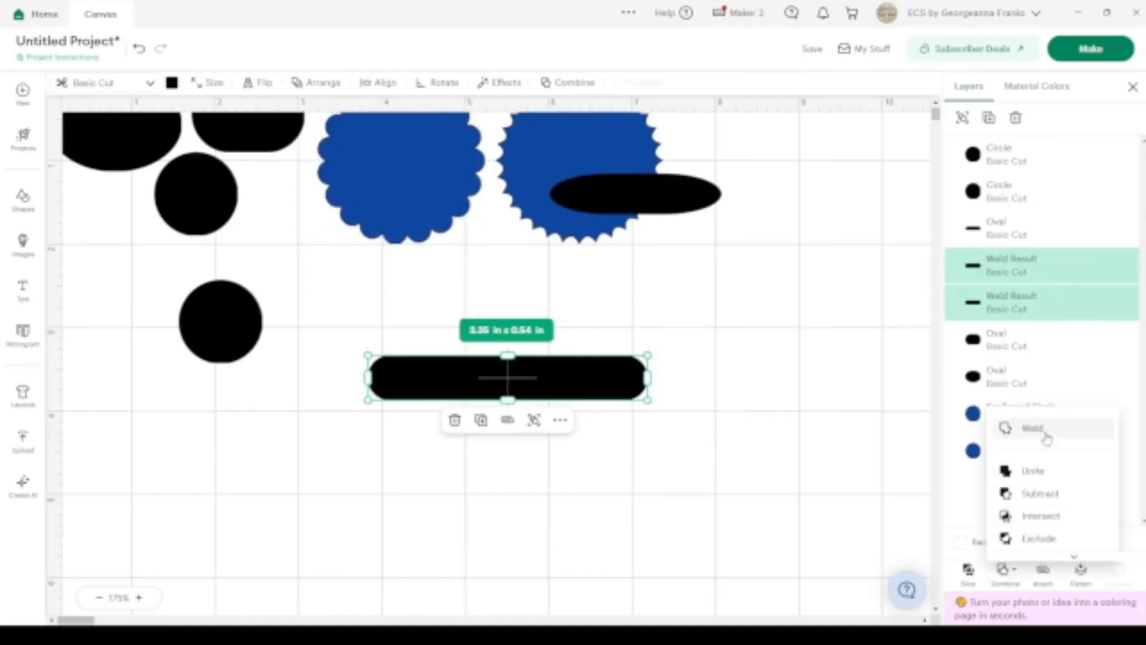
pyautogui.click(1042, 426)
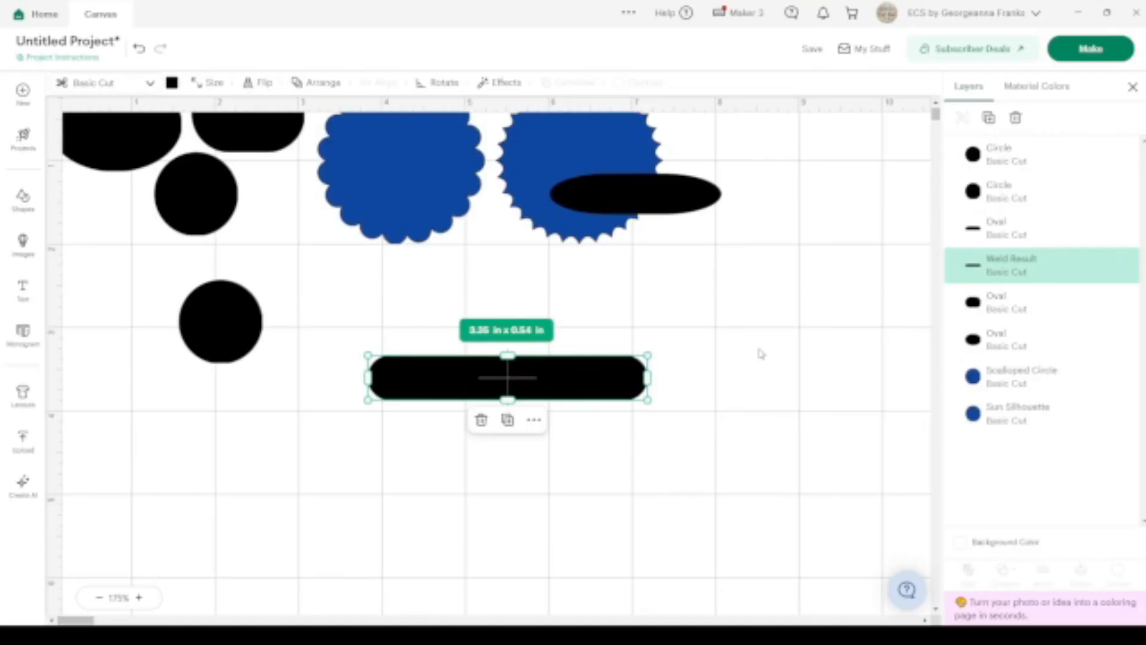
pyautogui.moveTo(554, 372); pyautogui.dragTo(581, 406)
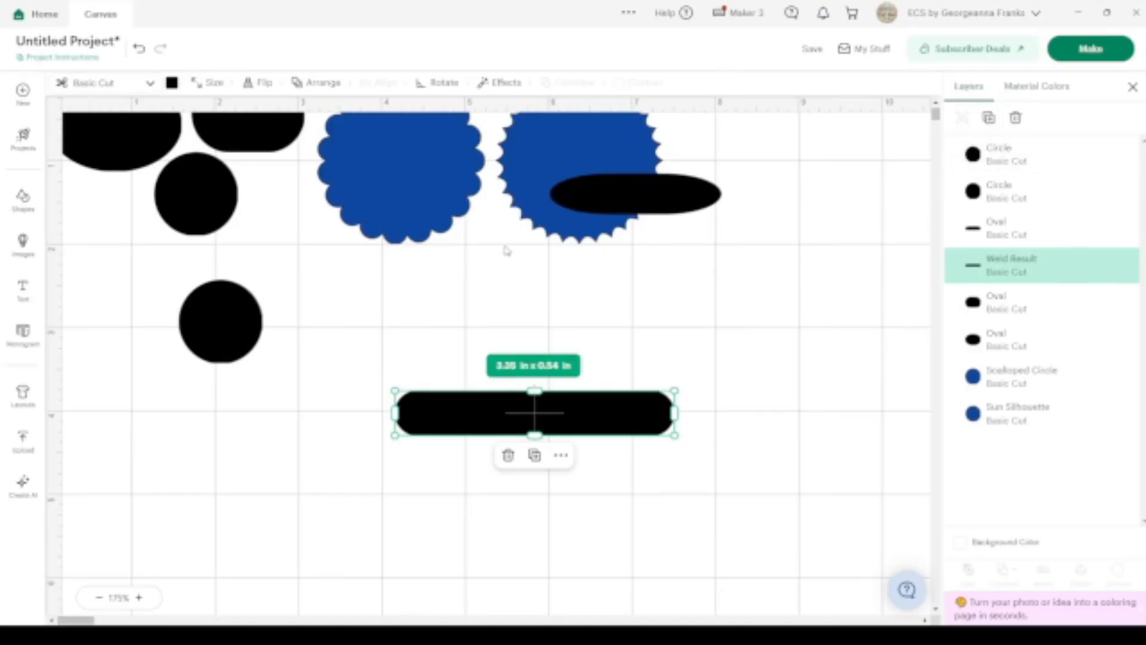
# Duplicate the elongated oval, rotate the copy to 36 degrees, and move it across the center of the horizontal one.
pyautogui.scroll(1, 506, 250)
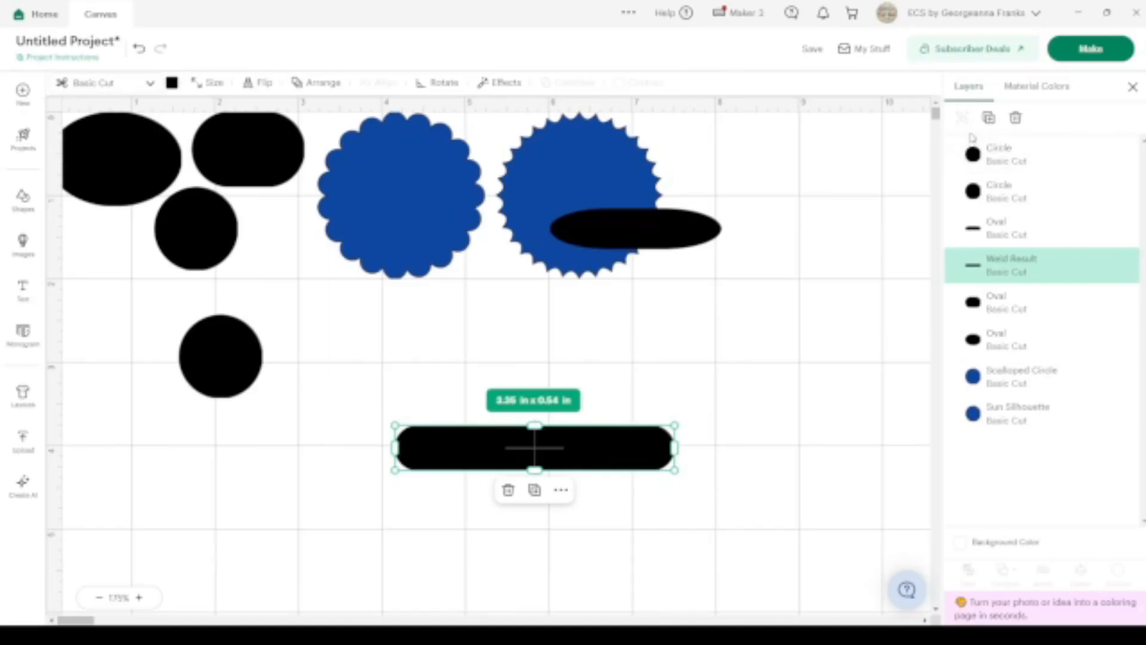
pyautogui.click(989, 117)
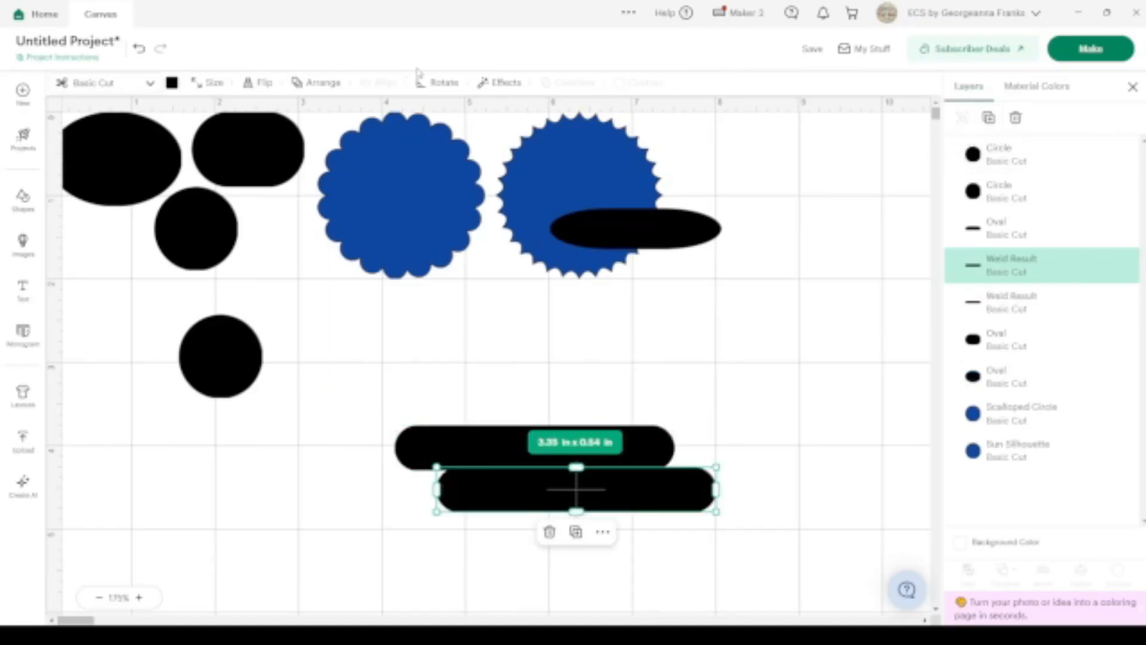
pyautogui.click(446, 85)
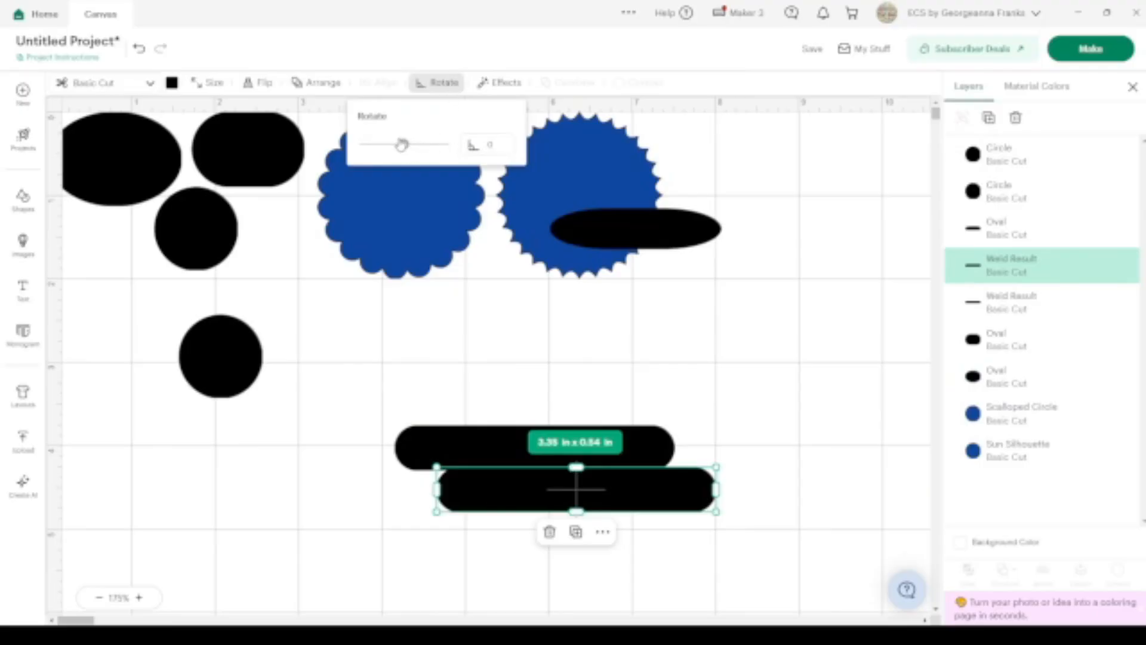
pyautogui.click(500, 144)
pyautogui.press('Return')
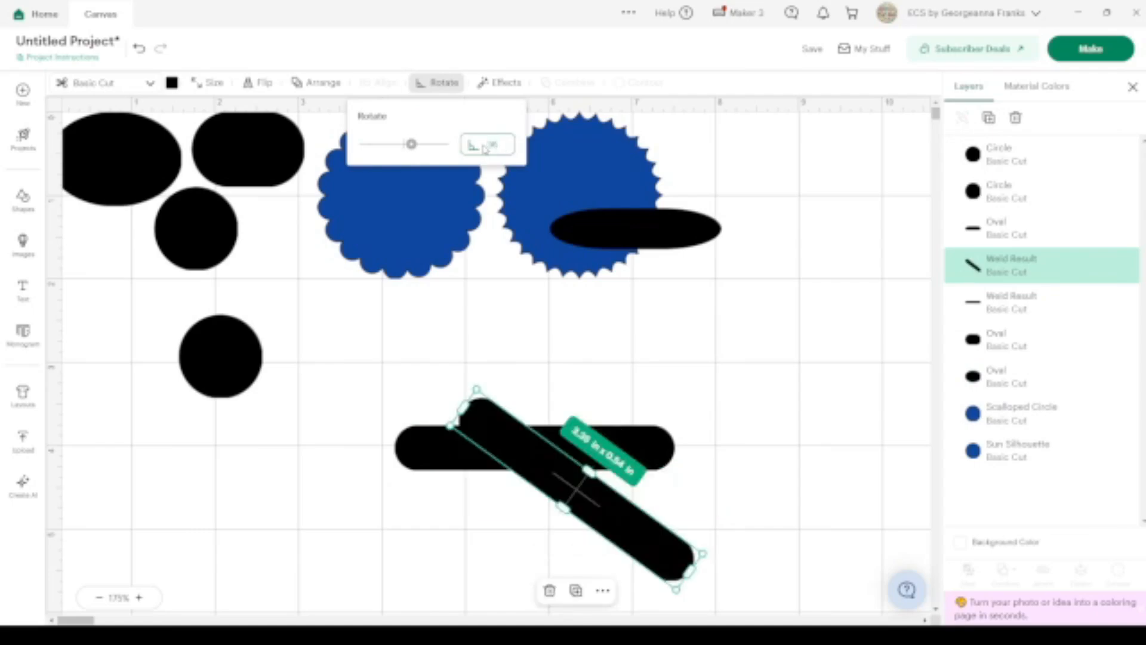
pyautogui.moveTo(605, 512); pyautogui.dragTo(570, 478)
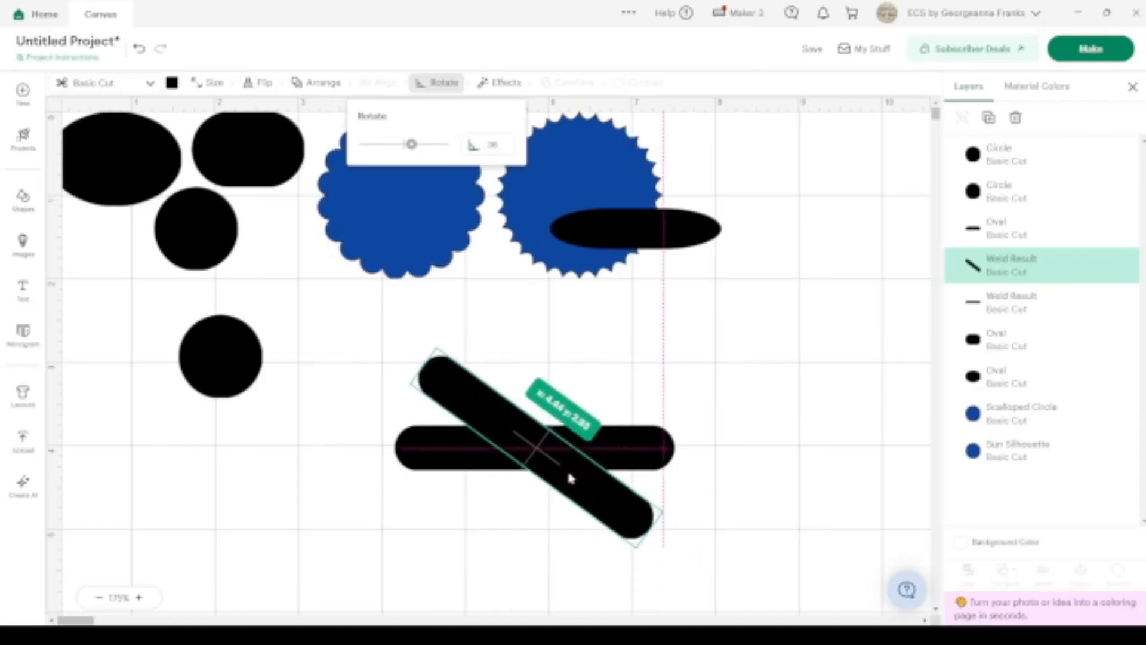
# Duplicate the 36-degree oval and set the new copy's rotation to 72 degrees.
pyautogui.click(989, 118)
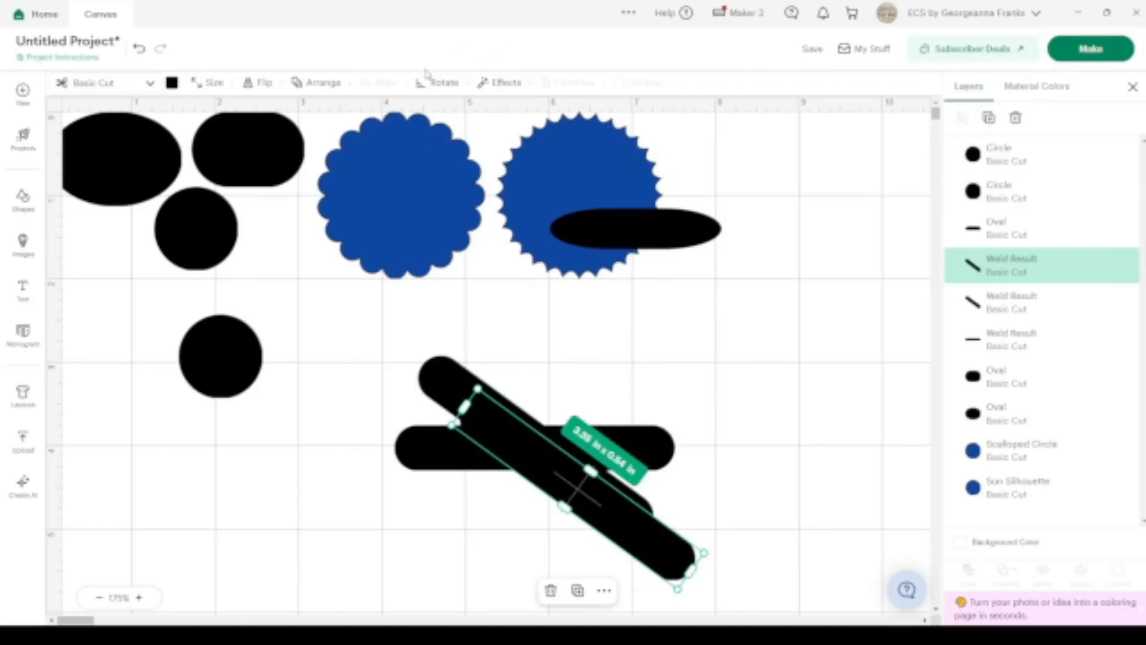
pyautogui.click(437, 91)
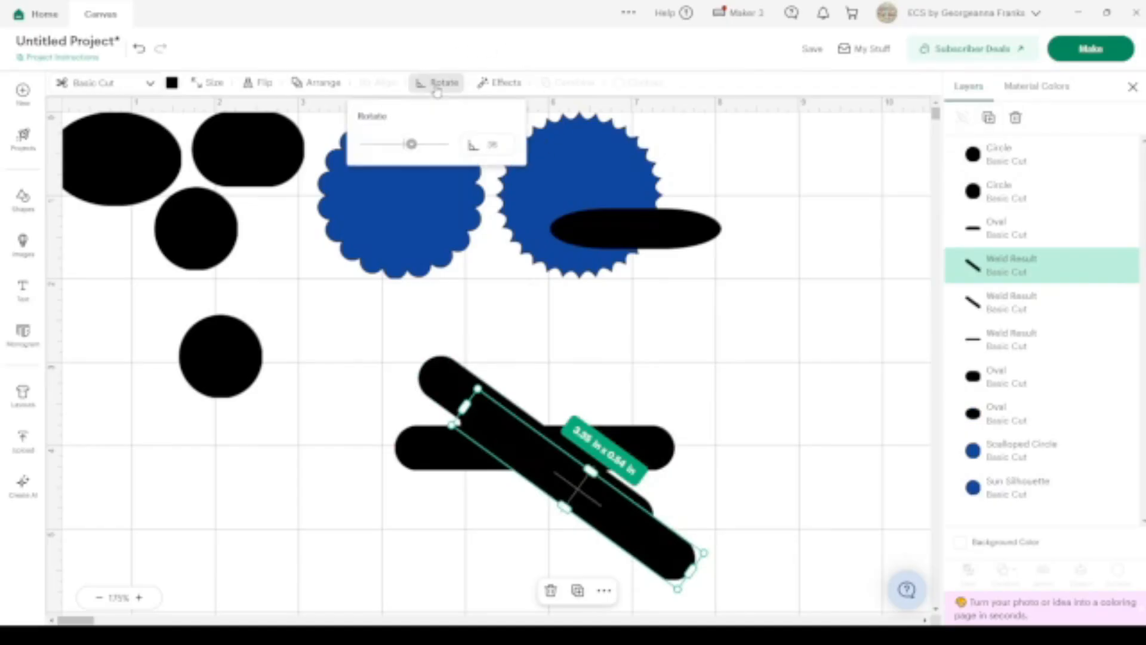
pyautogui.click(500, 144)
pyautogui.press('BackSpace')
pyautogui.press('BackSpace')
pyautogui.write('72')
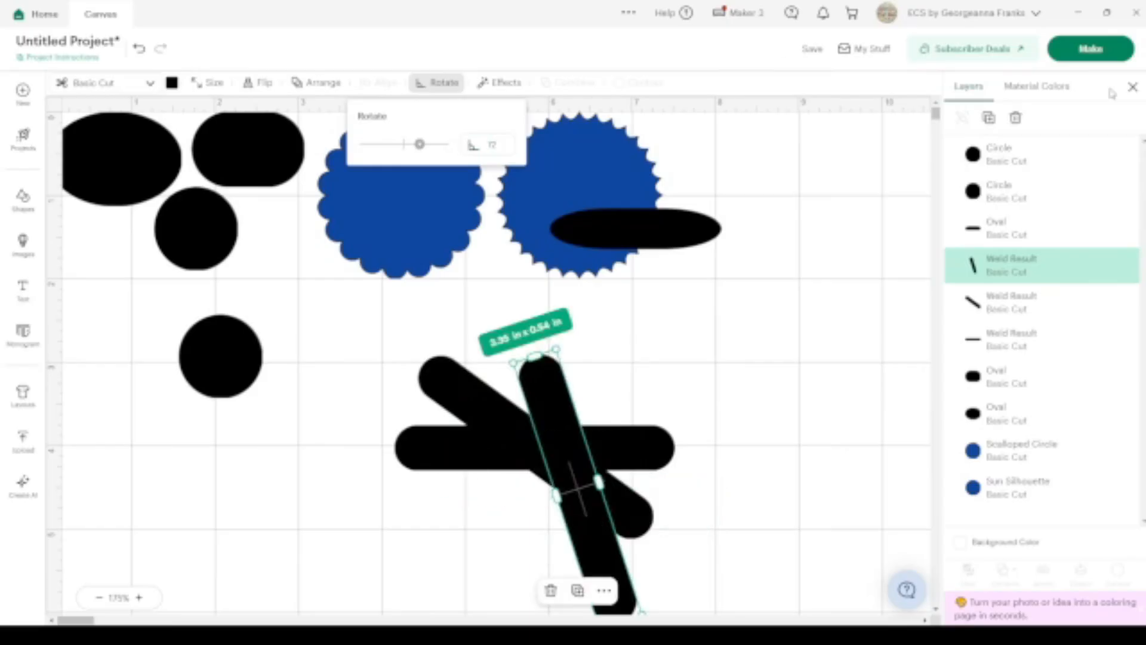
# Duplicate the 72-degree oval and set the new copy's rotation to 108 degrees.
pyautogui.click(989, 118)
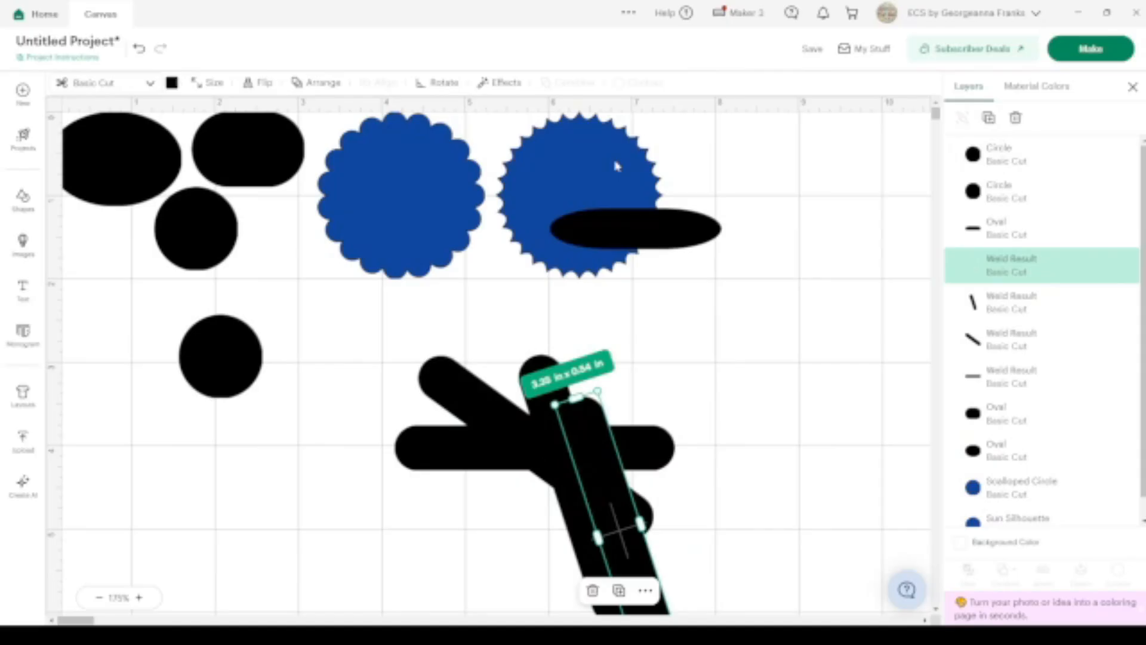
pyautogui.click(451, 87)
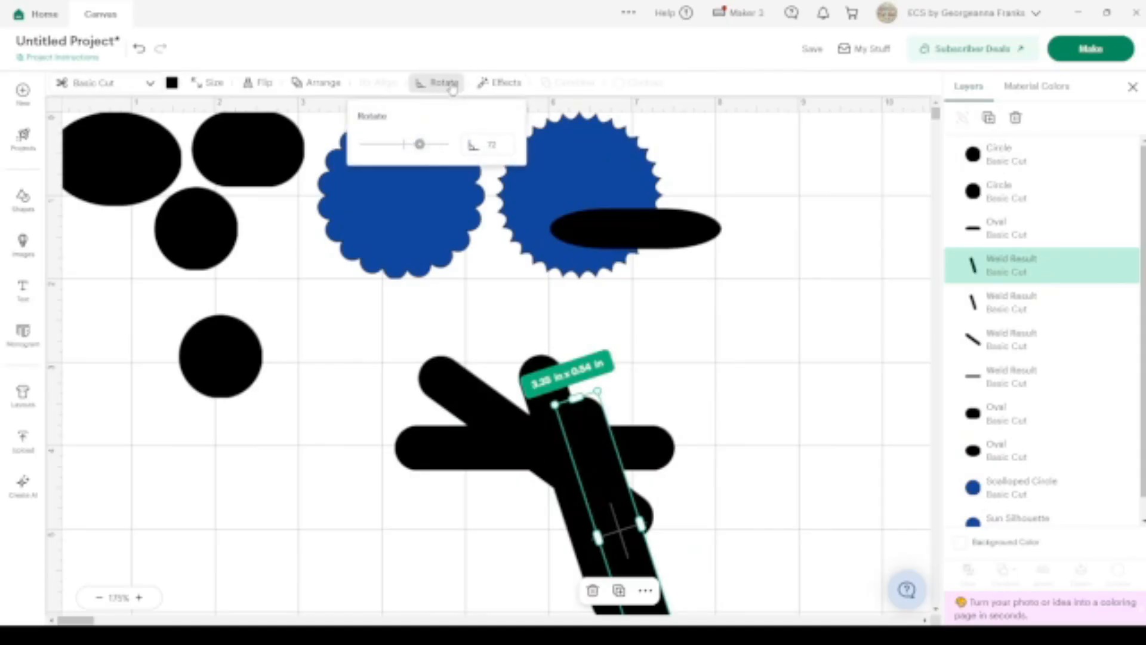
pyautogui.click(502, 145)
pyautogui.press('Return')
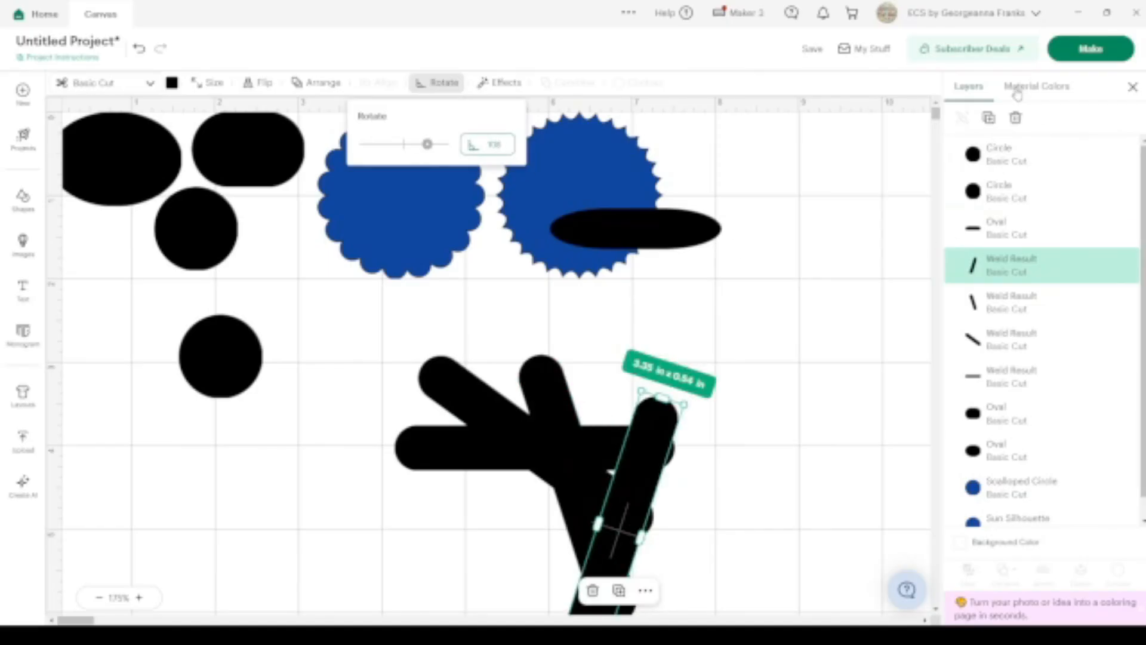
# Duplicate the 108-degree oval and set the new copy's rotation to 144 degrees.
pyautogui.click(988, 118)
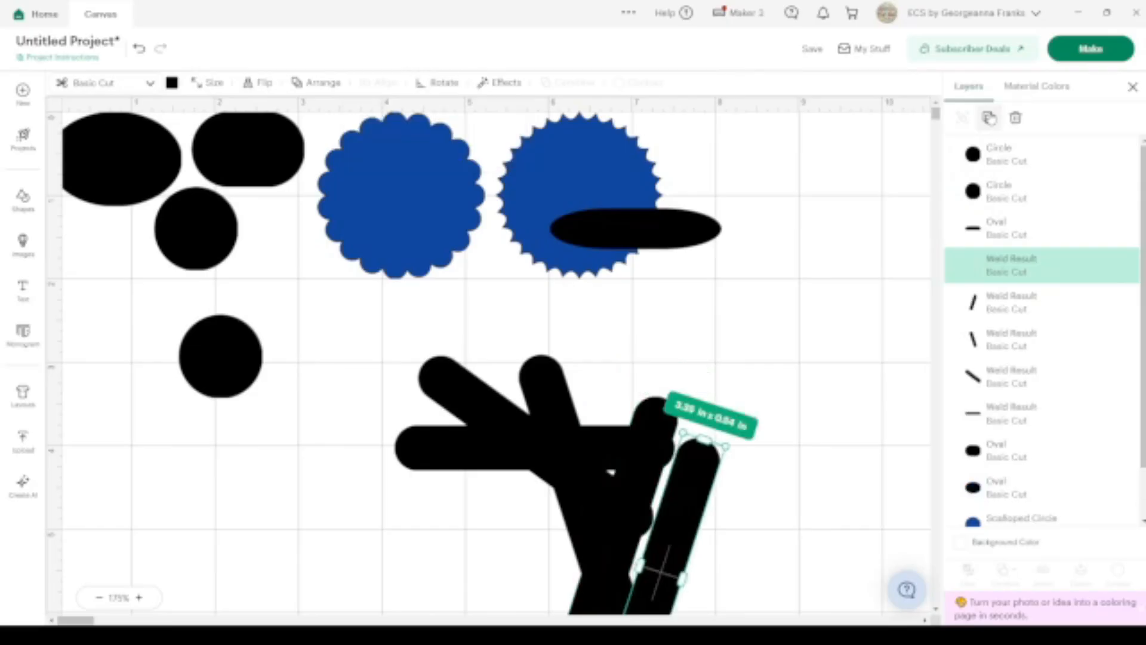
pyautogui.click(438, 86)
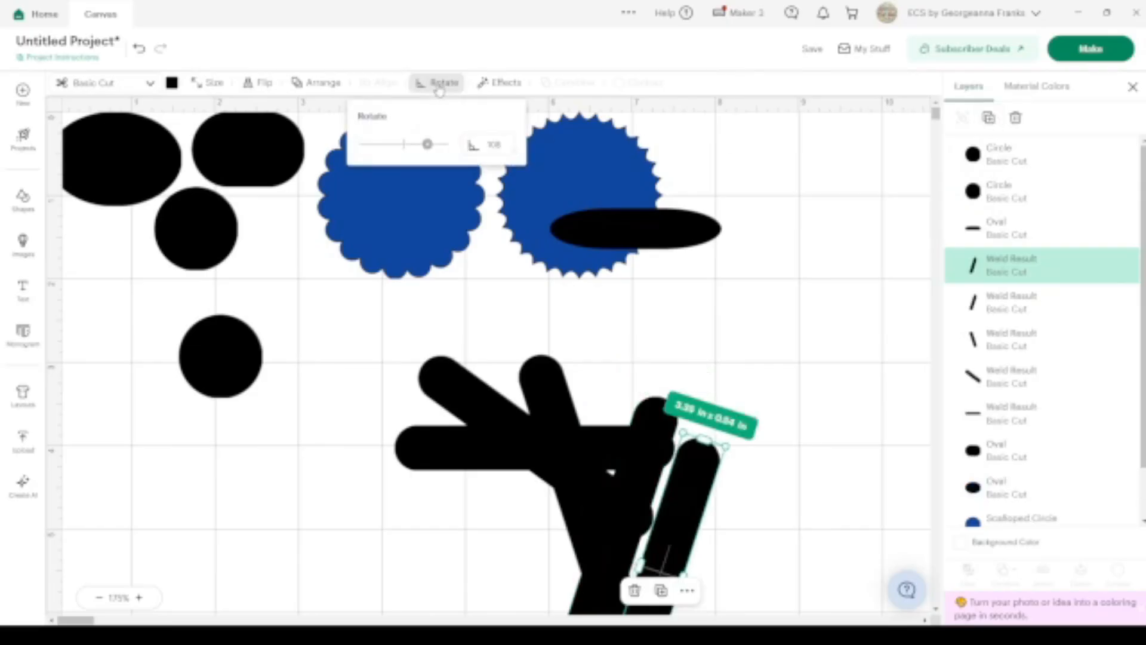
pyautogui.click(508, 144)
pyautogui.write('144')
pyautogui.press('Return')
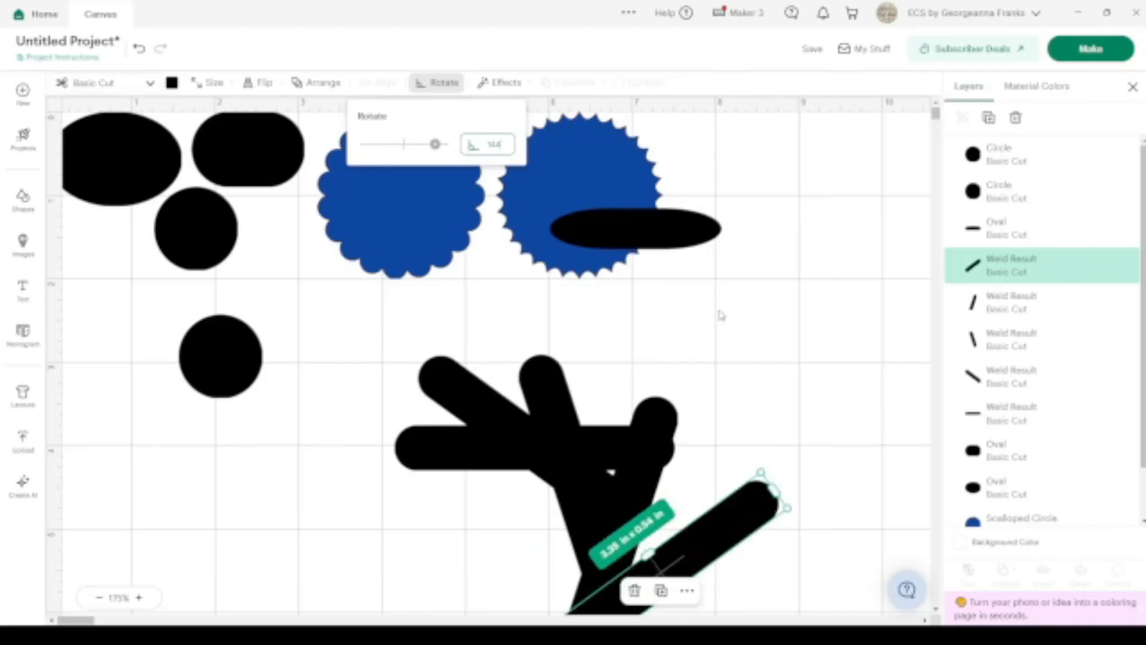
# Duplicate the 144-degree oval and set the new copy's rotation to 180 degrees.
pyautogui.scroll(-3, 867, 499)
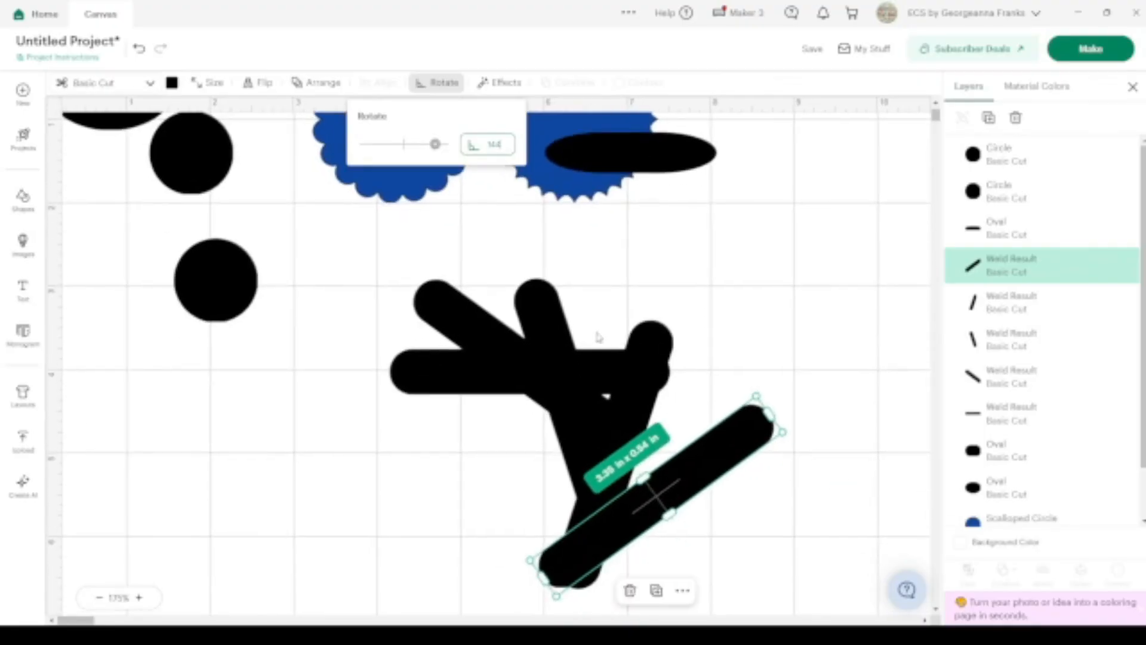
pyautogui.click(988, 117)
pyautogui.click(438, 83)
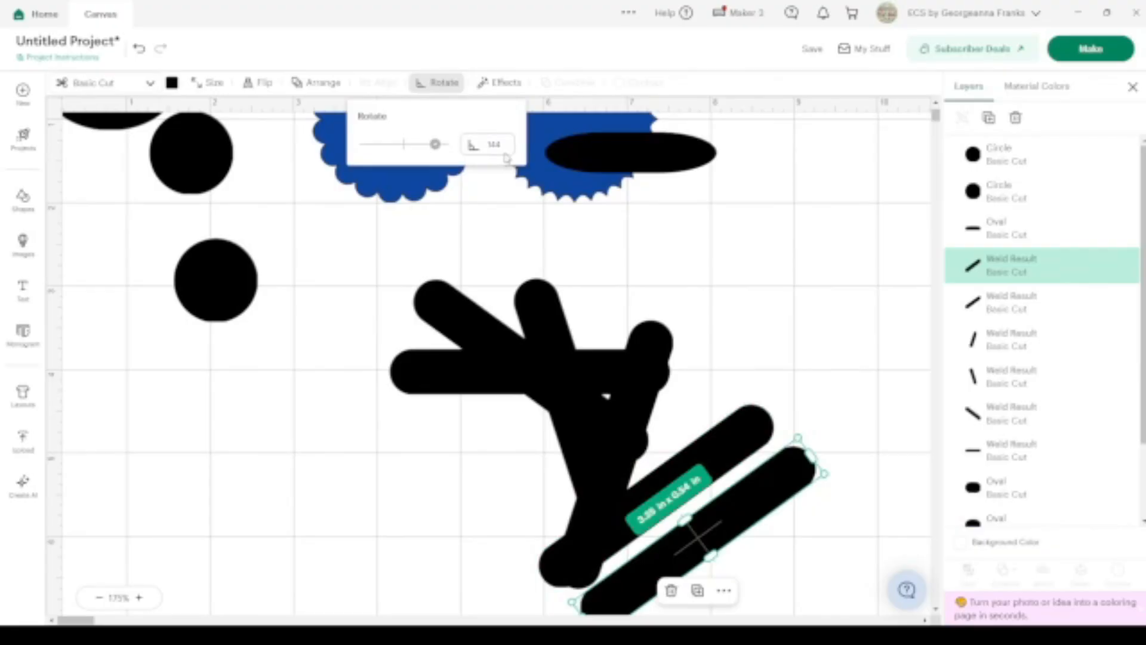
pyautogui.click(477, 144)
pyautogui.write('180')
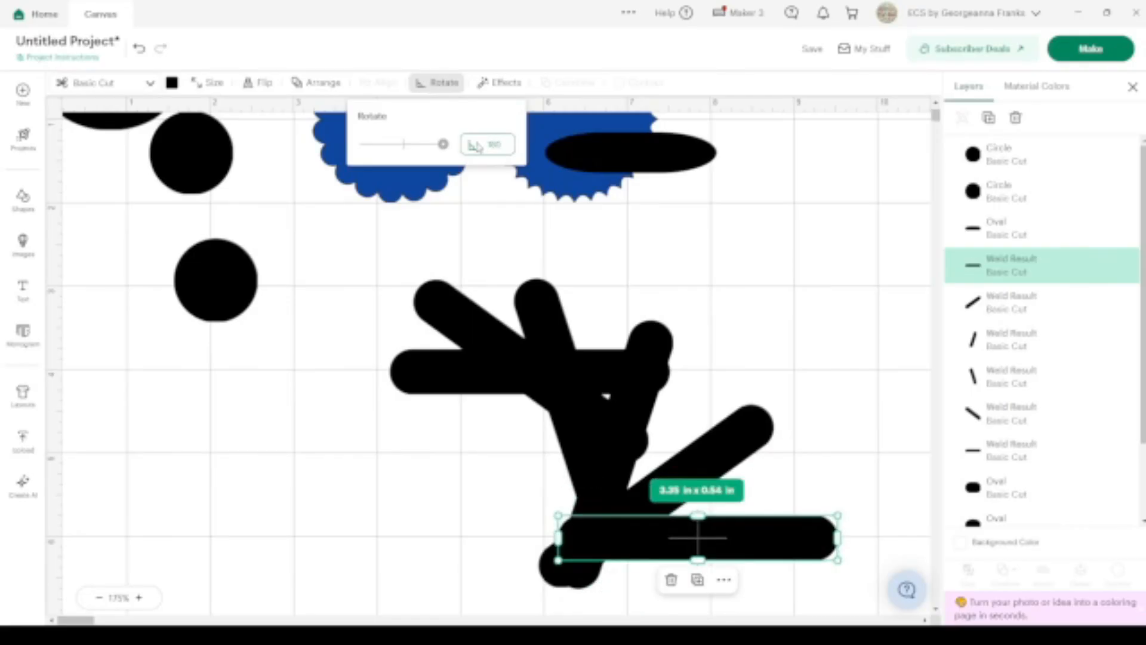
pyautogui.press('Return')
# Move the redundant 180-degree horizontal oval away from the other rotated ovals to the empty area right of the sun silhouette.
pyautogui.moveTo(784, 545); pyautogui.dragTo(618, 432)
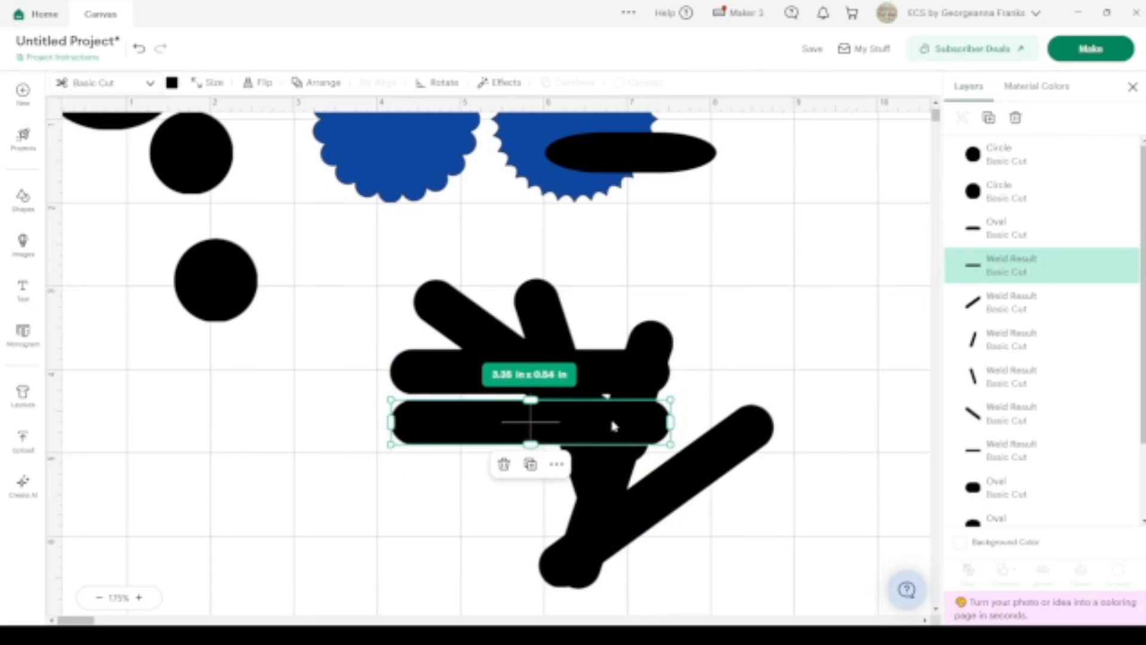
pyautogui.moveTo(612, 425); pyautogui.dragTo(443, 478)
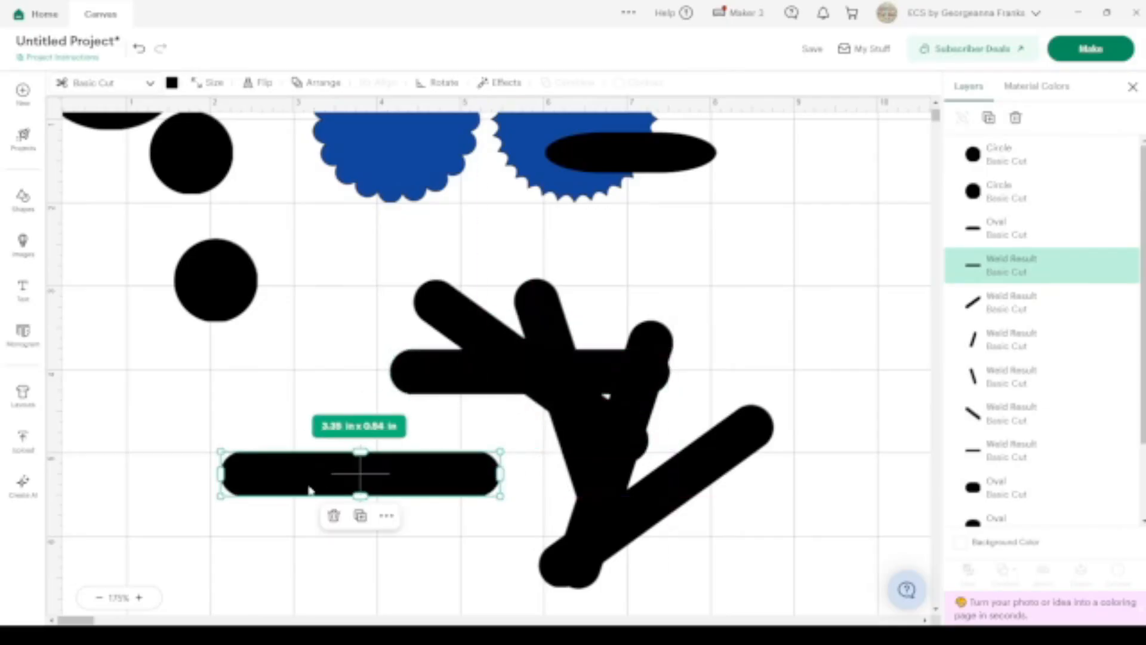
pyautogui.moveTo(266, 478); pyautogui.dragTo(914, 155)
# Center-align the five differently rotated elongated ovals on one another to form a ten-petal flower, and deselect them.
pyautogui.moveTo(670, 583); pyautogui.dragTo(468, 348)
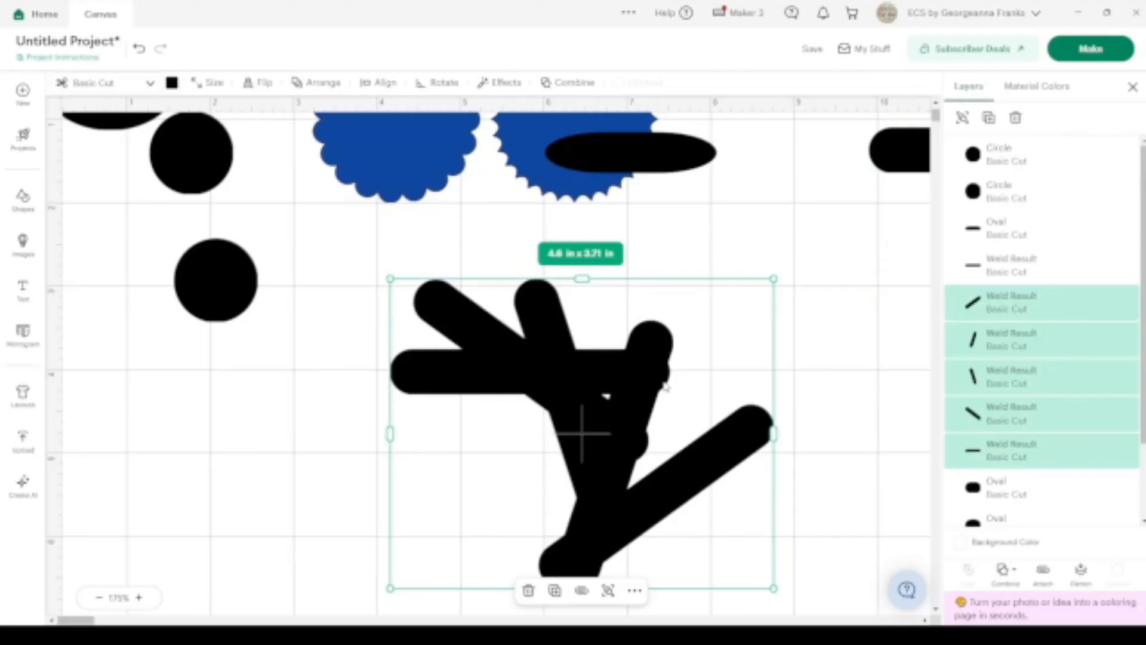
pyautogui.click(386, 85)
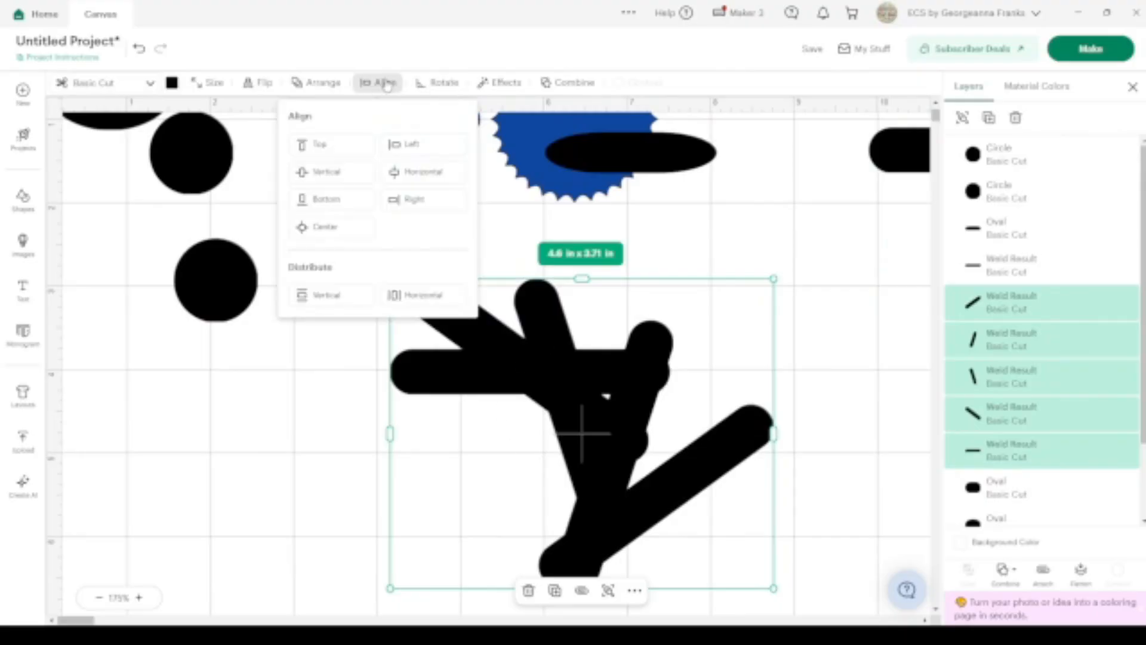
pyautogui.click(323, 229)
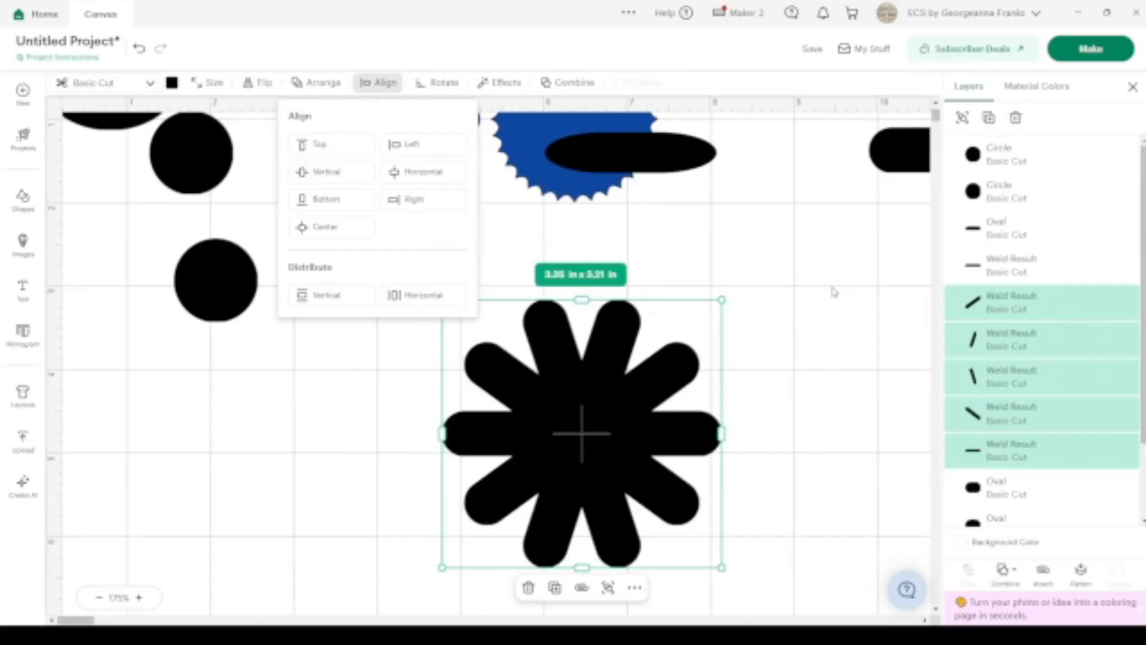
pyautogui.scroll(2, 796, 258)
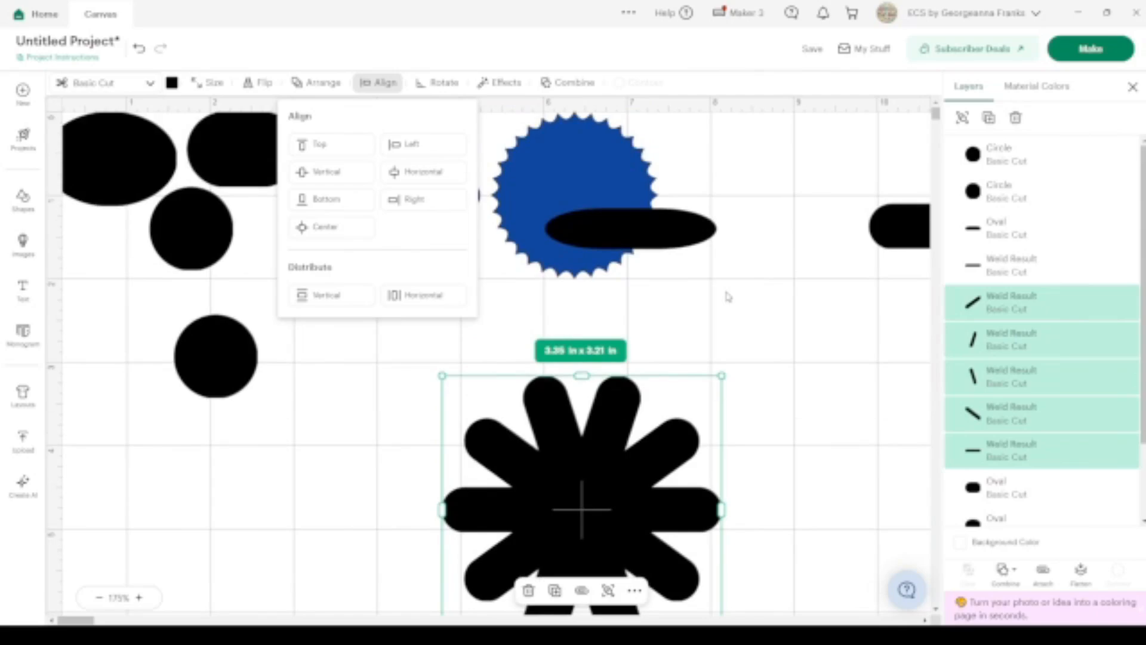
pyautogui.click(318, 414)
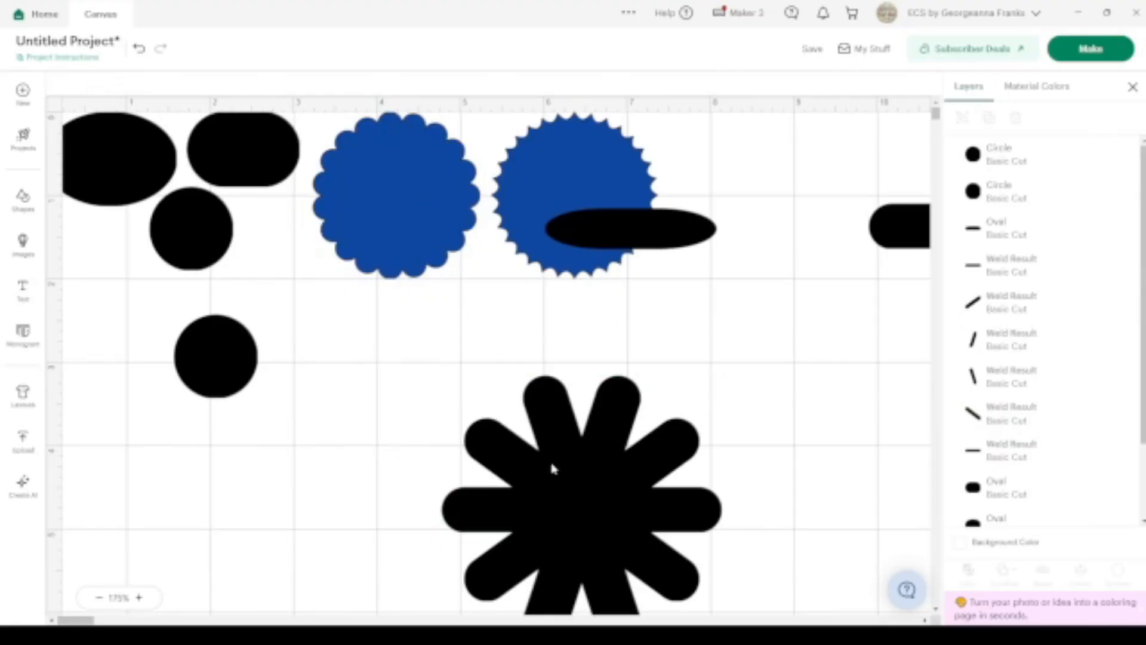
# Group the five centered ovals of the ten-petal flower and move the group to the empty area beside them.
pyautogui.moveTo(425, 389); pyautogui.dragTo(728, 591)
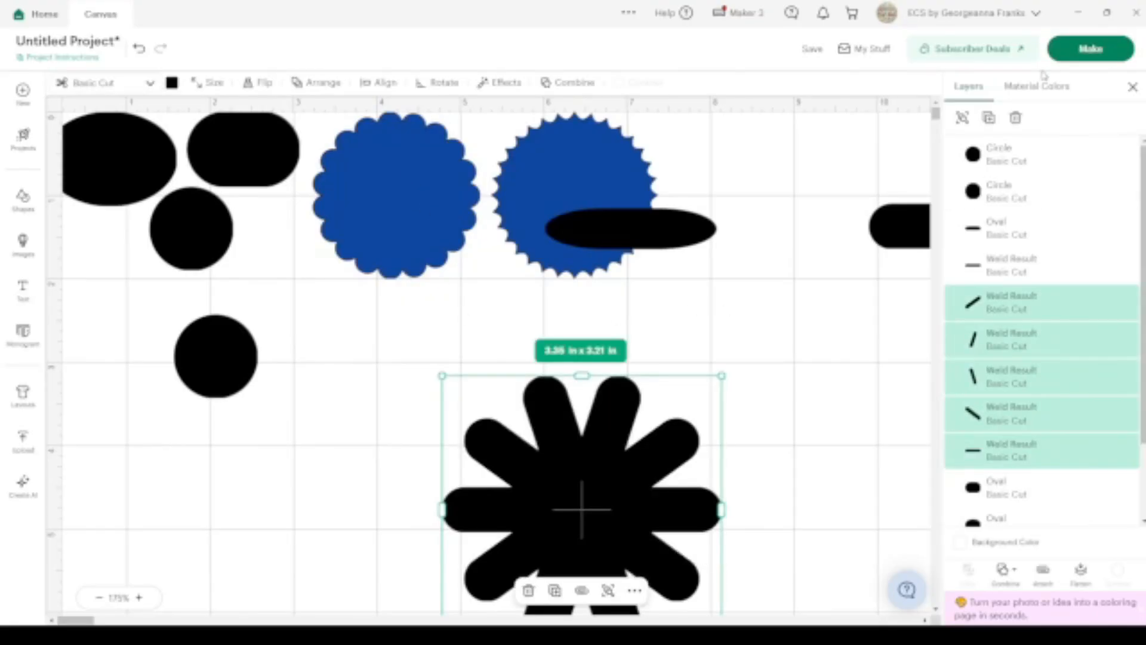
pyautogui.click(964, 119)
pyautogui.moveTo(631, 450); pyautogui.dragTo(922, 451)
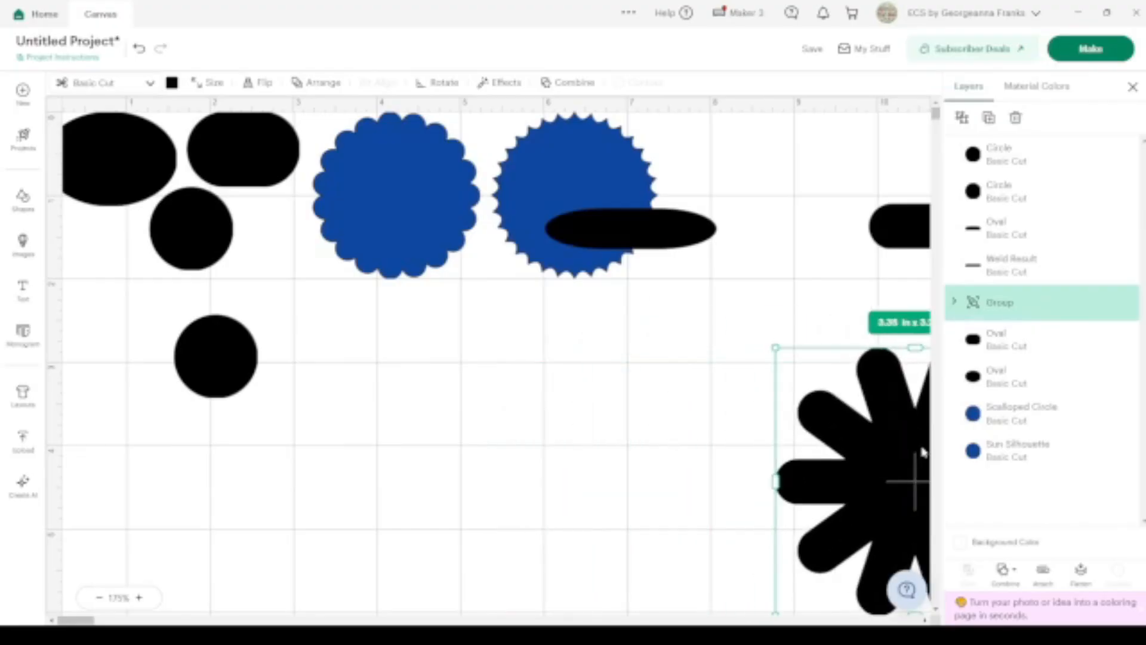
# Move the spare elongated oval below the blue shapes and shrink it to about 1.8 x 0.32 in, with its proportions unlocked.
pyautogui.moveTo(898, 227); pyautogui.dragTo(376, 422)
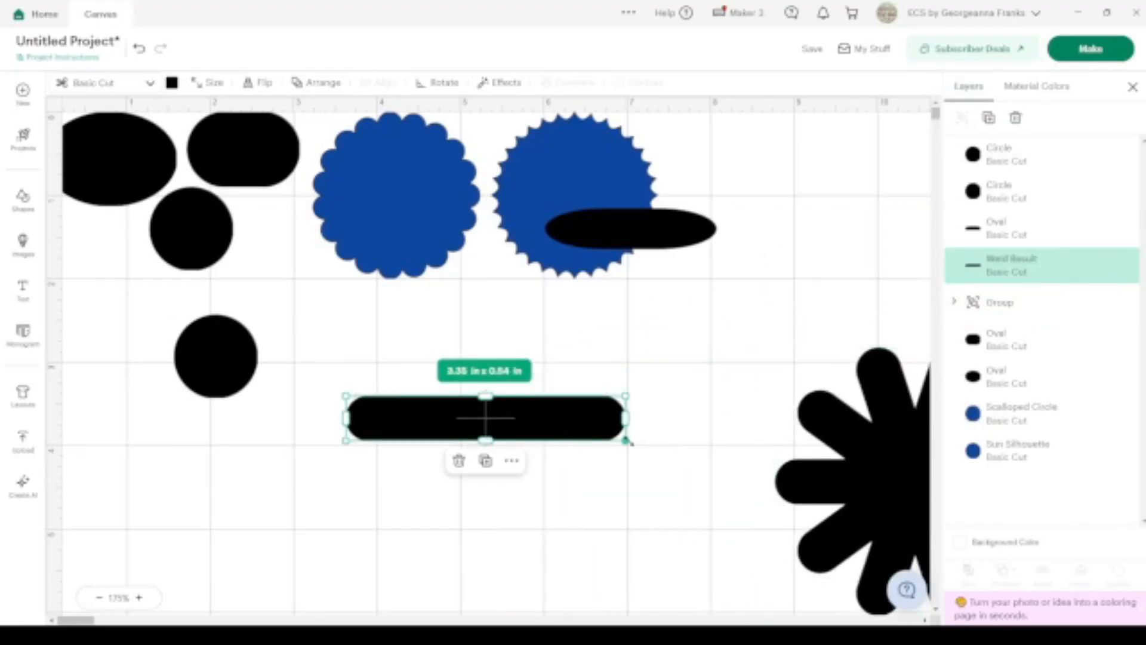
pyautogui.moveTo(627, 440); pyautogui.dragTo(484, 425)
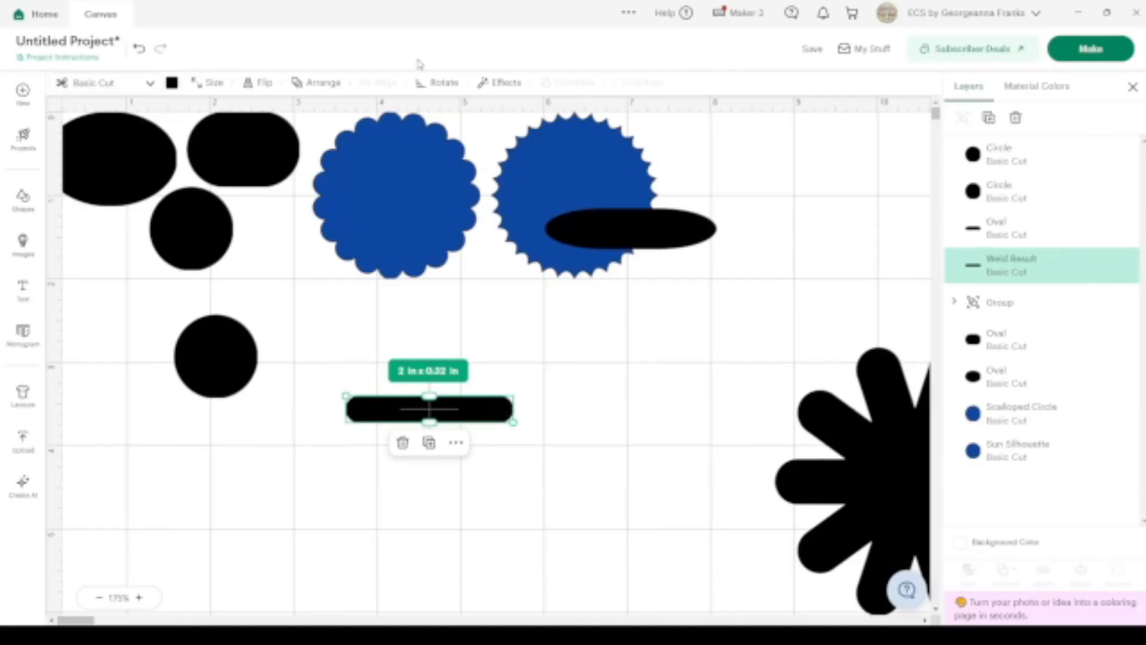
pyautogui.click(208, 84)
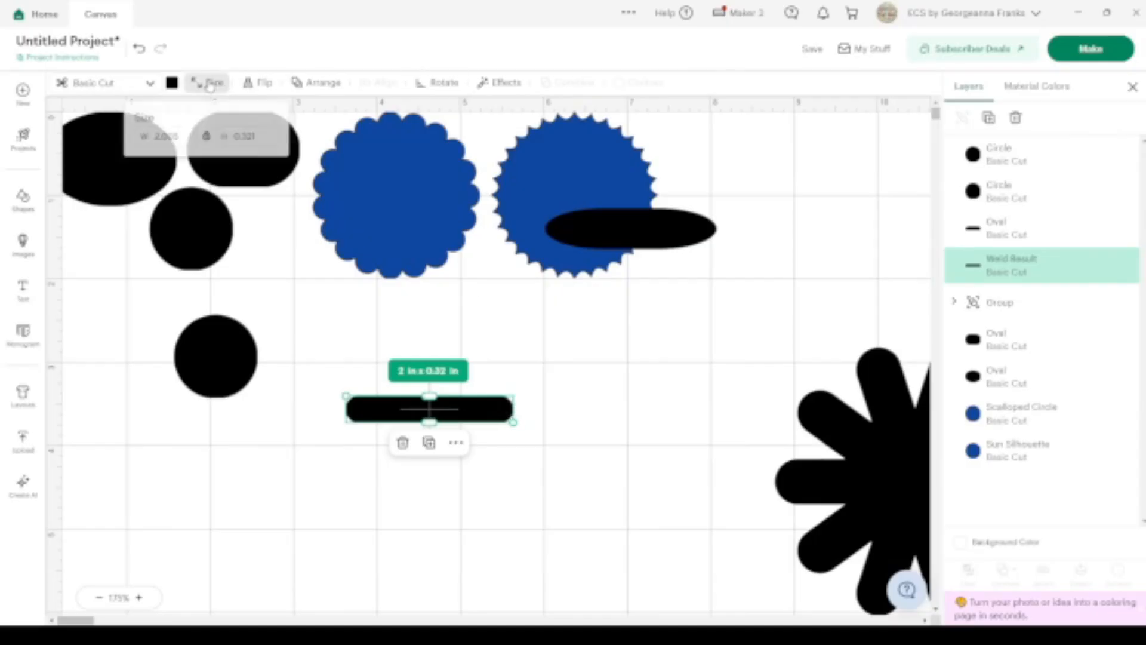
pyautogui.click(207, 137)
pyautogui.moveTo(513, 422); pyautogui.dragTo(496, 422)
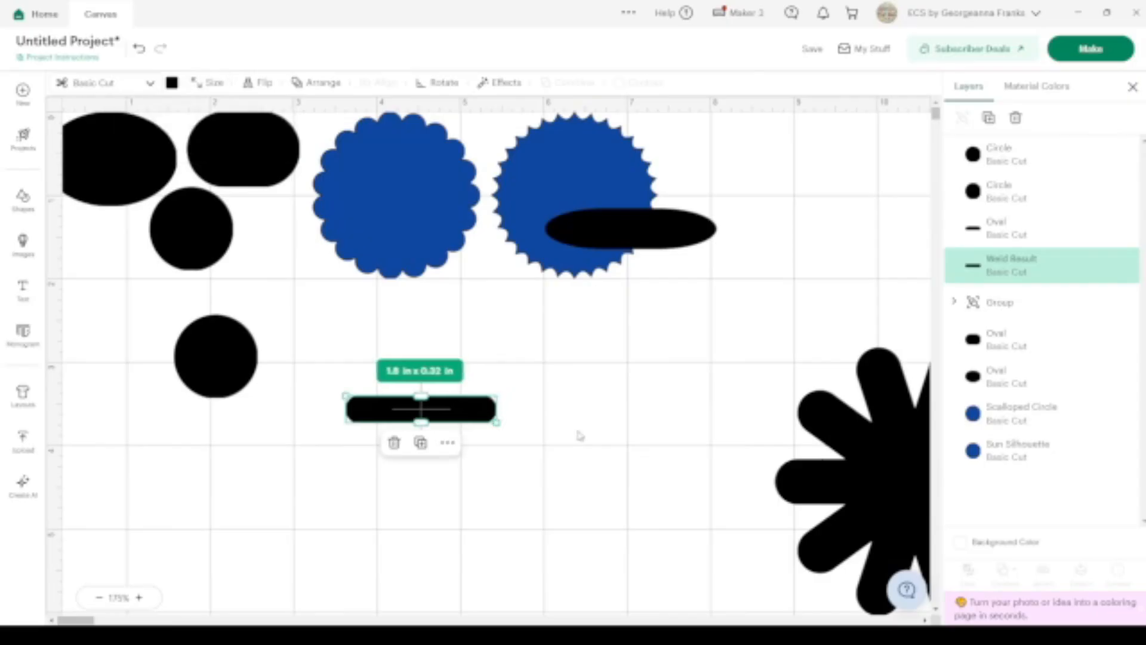
pyautogui.click(581, 435)
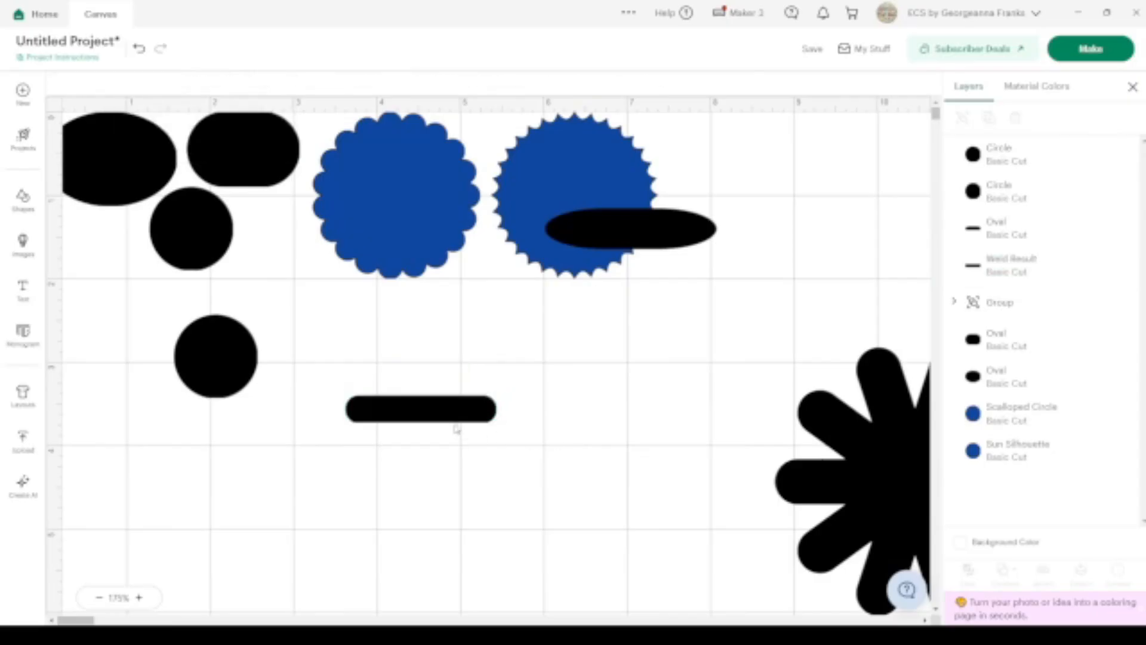
pyautogui.moveTo(441, 414); pyautogui.dragTo(527, 421)
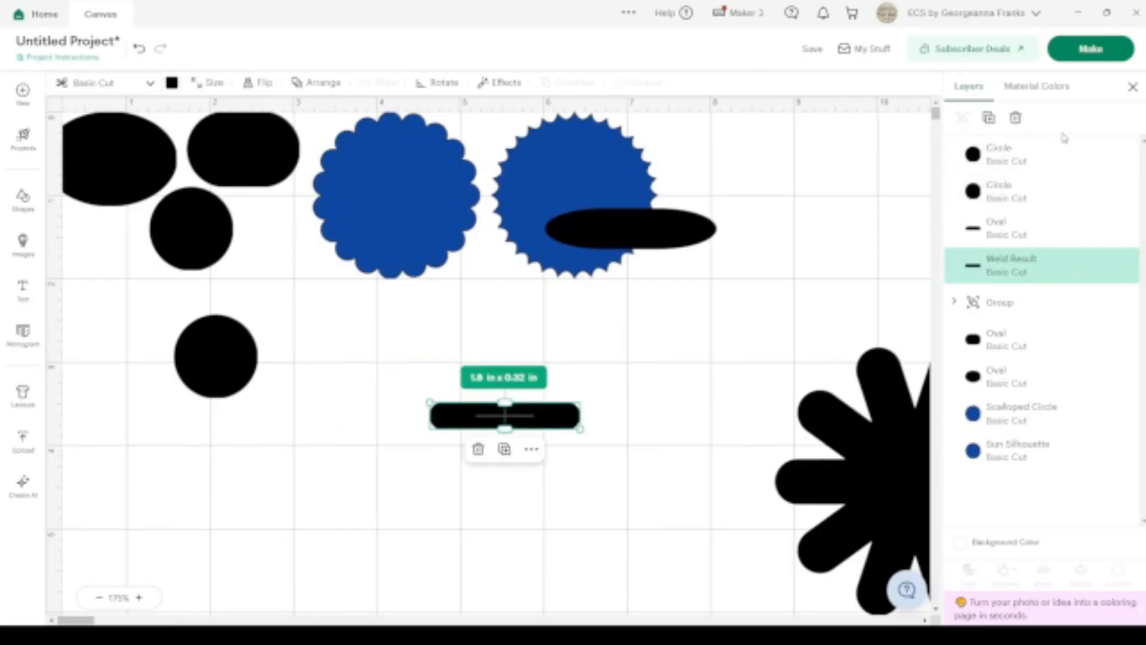
# Duplicate the small horizontal oval and set the copy's rotation to 36 degrees.
pyautogui.click(988, 123)
pyautogui.click(437, 83)
pyautogui.click(488, 145)
pyautogui.write('36')
pyautogui.press('Return')
# Duplicate the small 36-degree oval and set the new copy's rotation to 72 degrees.
pyautogui.click(988, 119)
pyautogui.click(437, 83)
pyautogui.click(489, 147)
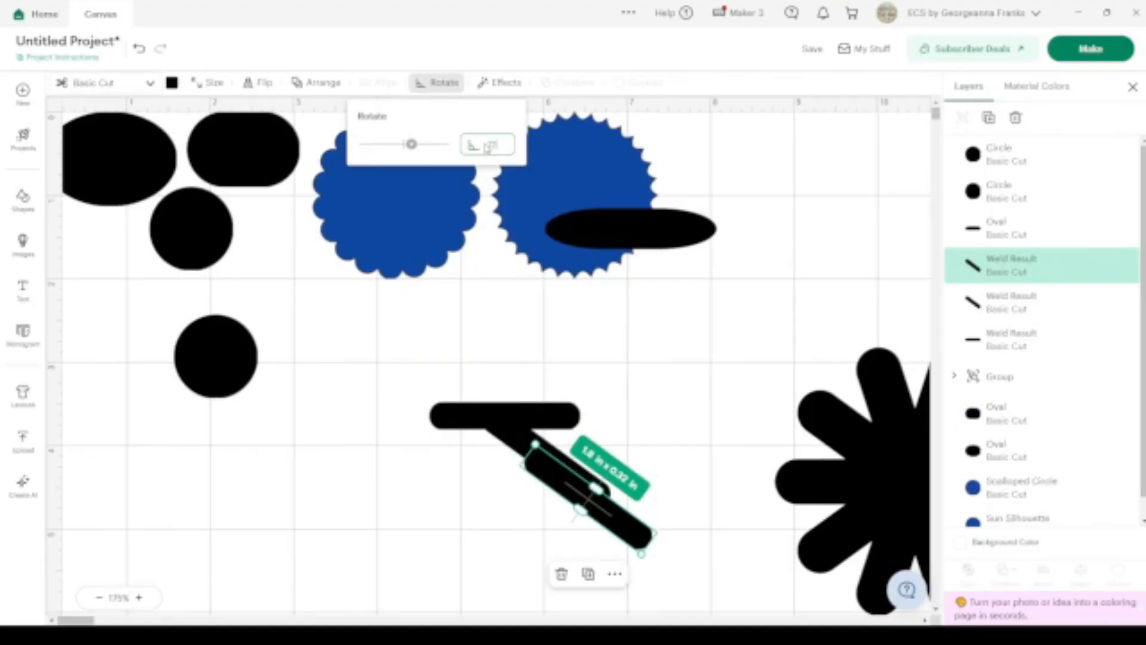
pyautogui.write('72')
pyautogui.press('Return')
# Duplicate the small 72-degree oval and set the new copy's rotation to 108 degrees.
pyautogui.click(988, 119)
pyautogui.click(442, 84)
pyautogui.click(471, 146)
pyautogui.write('108')
# Duplicate the small 108-degree oval and set the new copy's rotation to 144 degrees.
pyautogui.click(988, 119)
pyautogui.click(442, 84)
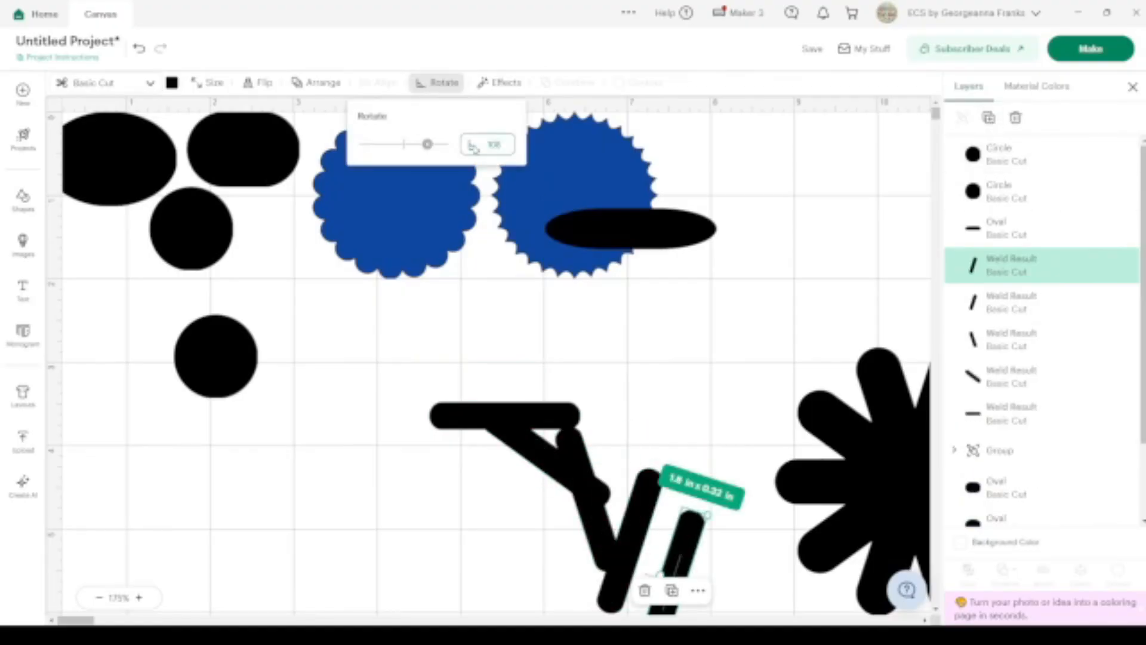
pyautogui.click(475, 146)
pyautogui.write('144')
pyautogui.press('Return')
# Center-align the five small rotated ovals on one another to form a small ten-petal flower, and deselect them.
pyautogui.scroll(-2, 531, 496)
pyautogui.moveTo(406, 263); pyautogui.dragTo(763, 549)
pyautogui.click(379, 83)
pyautogui.click(330, 231)
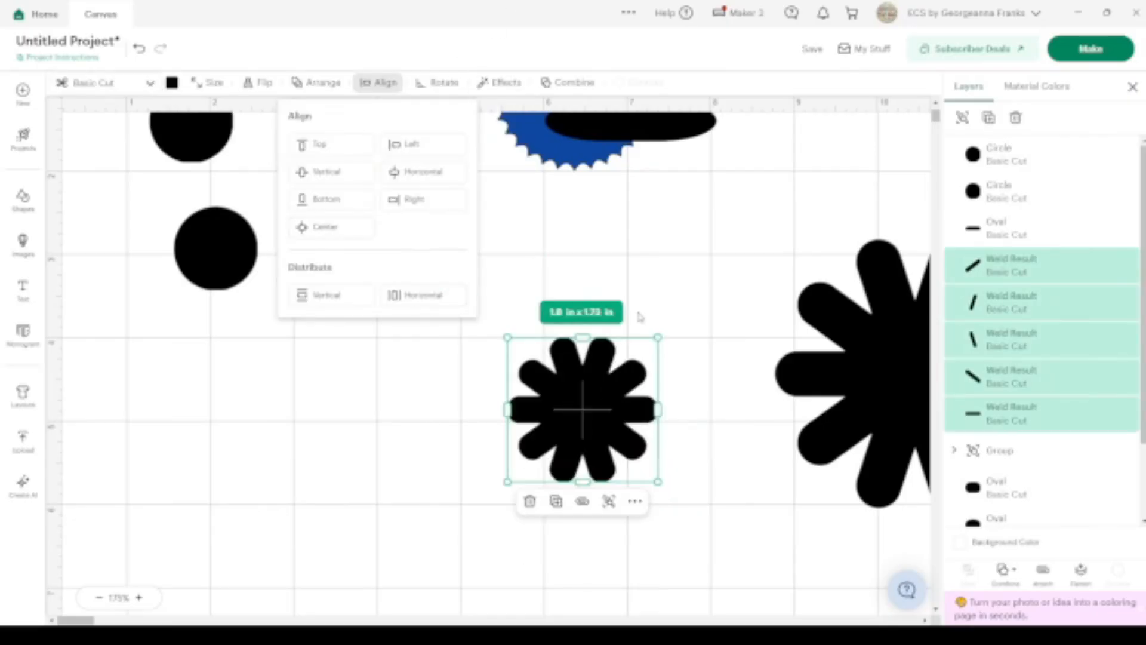
pyautogui.scroll(2, 592, 416)
pyautogui.click(503, 473)
pyautogui.scroll(-1, 504, 473)
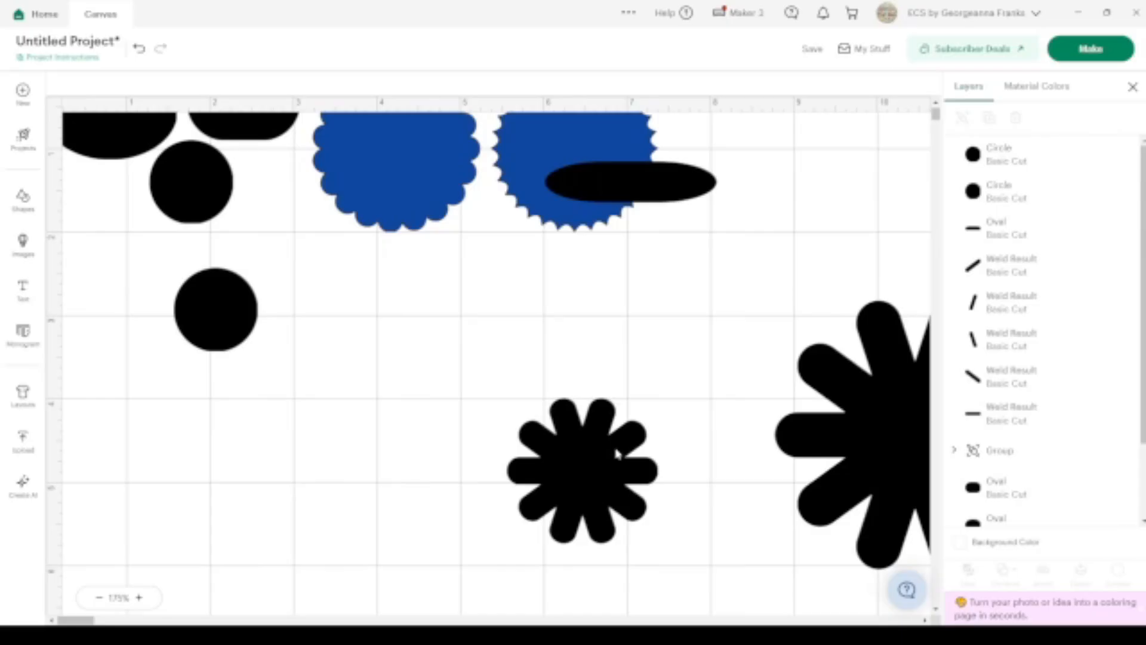
# Duplicate the small flower's horizontal oval and move the copy to the empty area beside the flower.
pyautogui.click(525, 480)
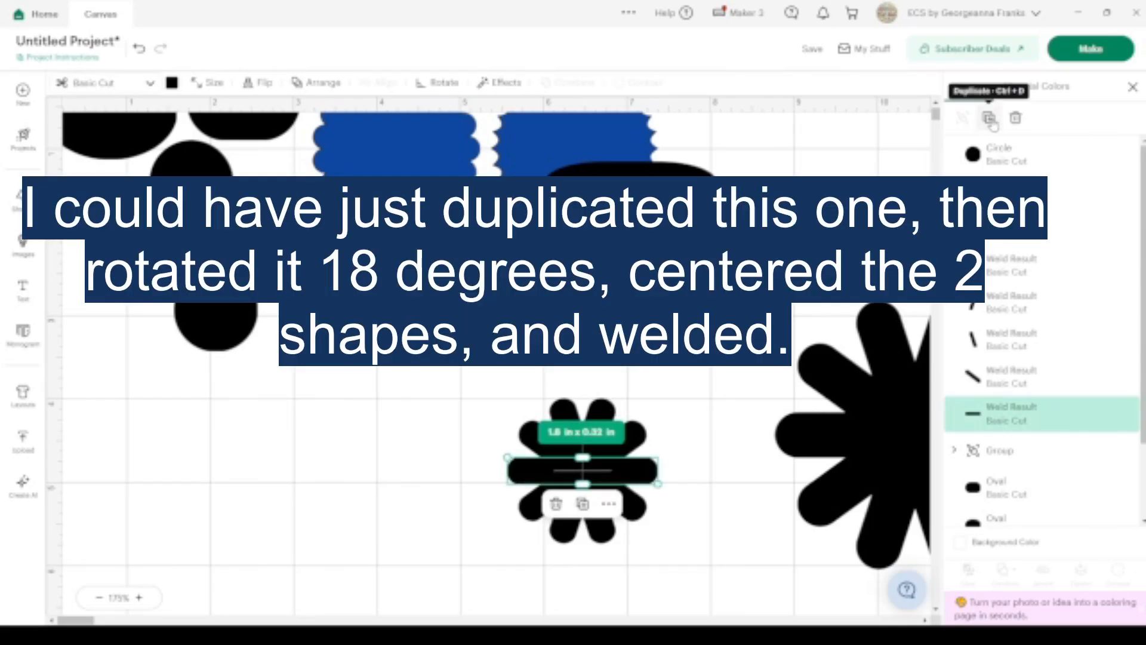
pyautogui.click(989, 119)
pyautogui.moveTo(686, 512); pyautogui.dragTo(441, 518)
# Delete the five ovals of the small ten-petal flower and move the remaining horizontal oval into the freed area.
pyautogui.moveTo(563, 367)
pyautogui.mouseDown()
pyautogui.moveTo(660, 561)
pyautogui.moveTo(655, 546)
pyautogui.mouseUp()
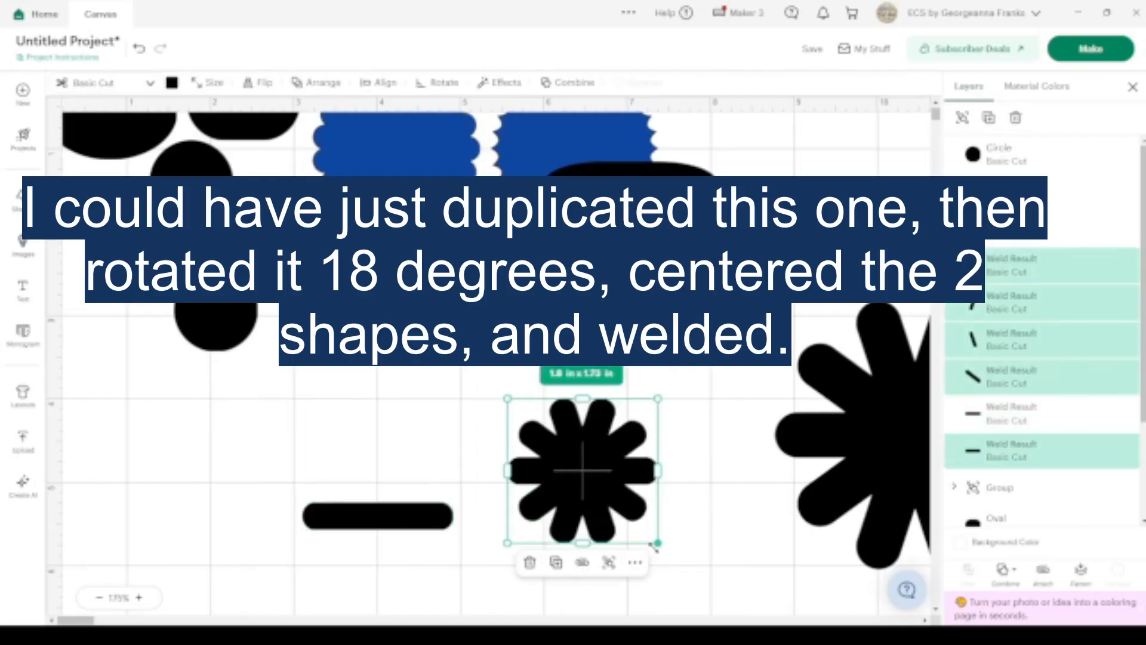
pyautogui.press('Delete')
pyautogui.moveTo(378, 516); pyautogui.dragTo(533, 426)
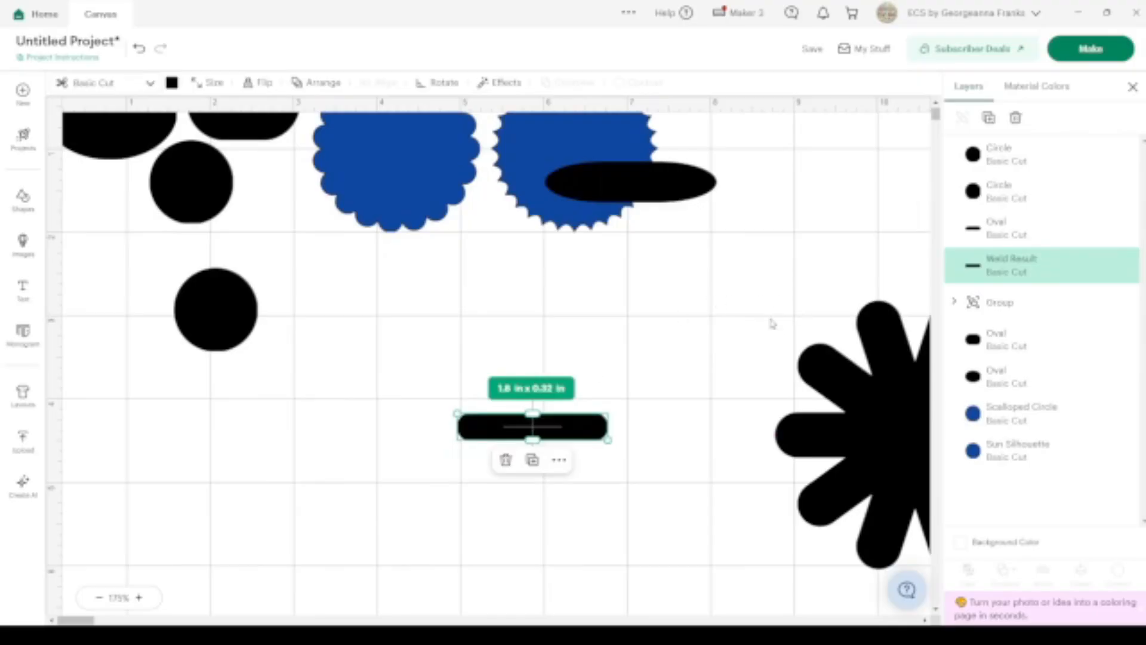
# Duplicate the small horizontal oval and set the copy's rotation to 18 degrees.
pyautogui.click(989, 119)
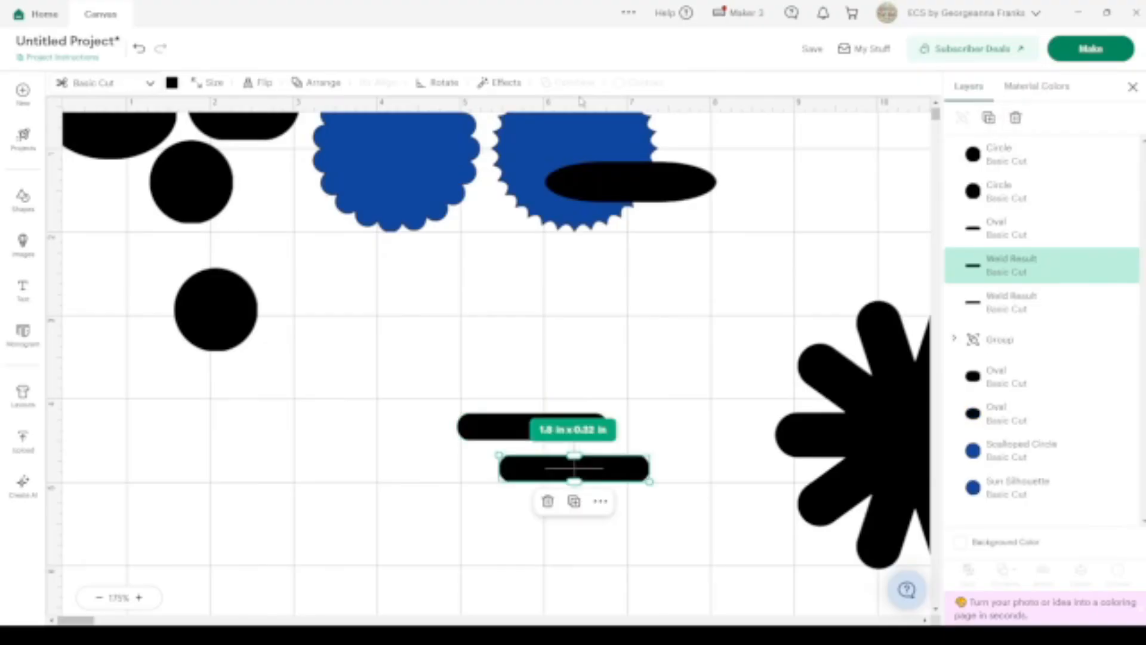
pyautogui.click(445, 83)
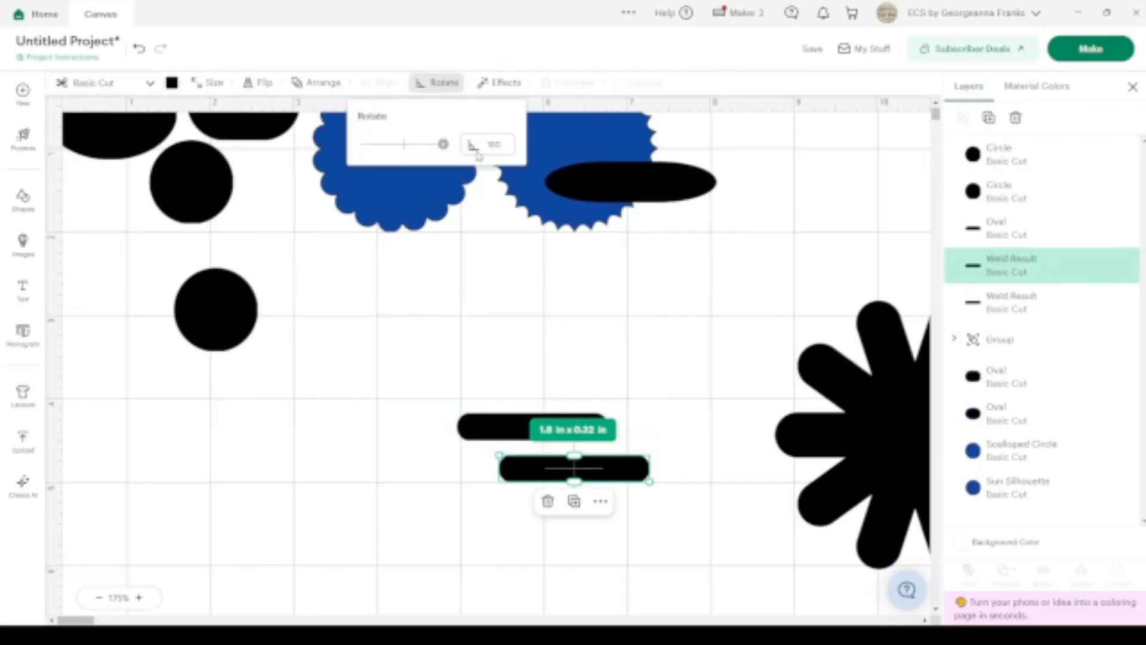
pyautogui.click(507, 146)
pyautogui.press('Return')
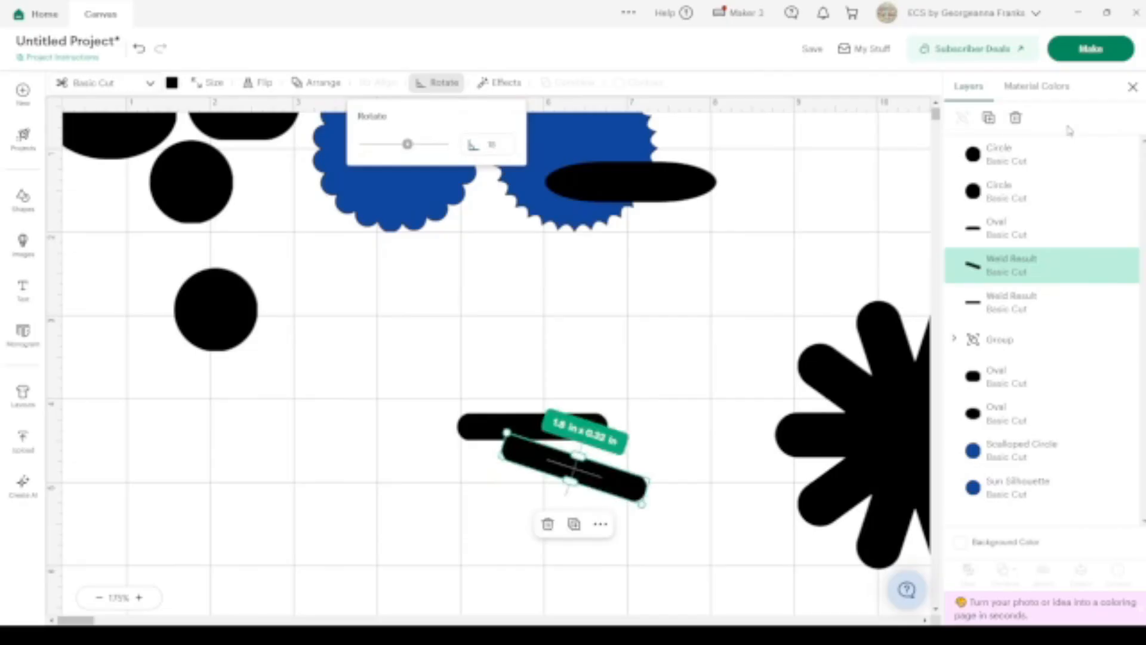
# Duplicate the 18-degree oval and set the new copy's rotation to 36 degrees.
pyautogui.click(989, 120)
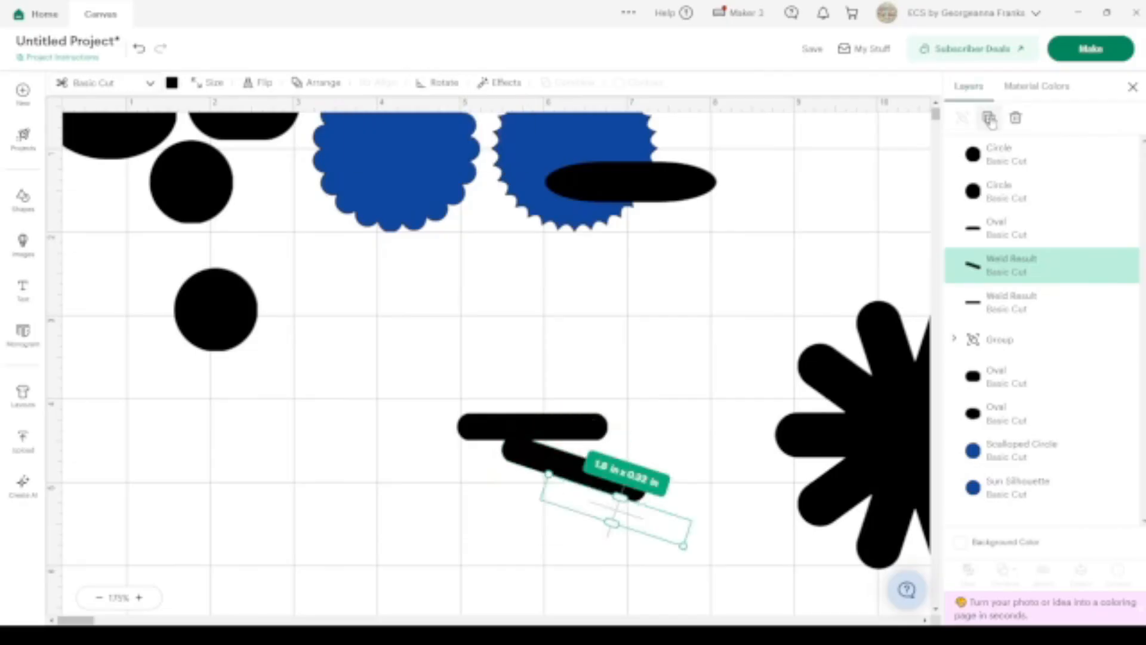
pyautogui.click(457, 87)
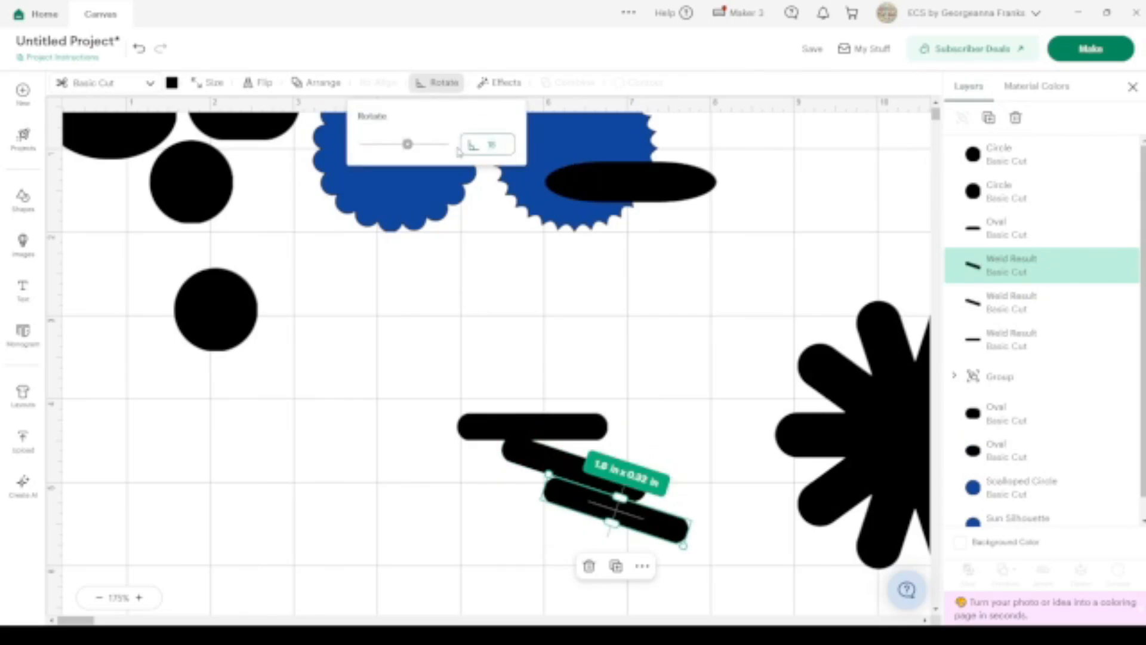
pyautogui.press('Return')
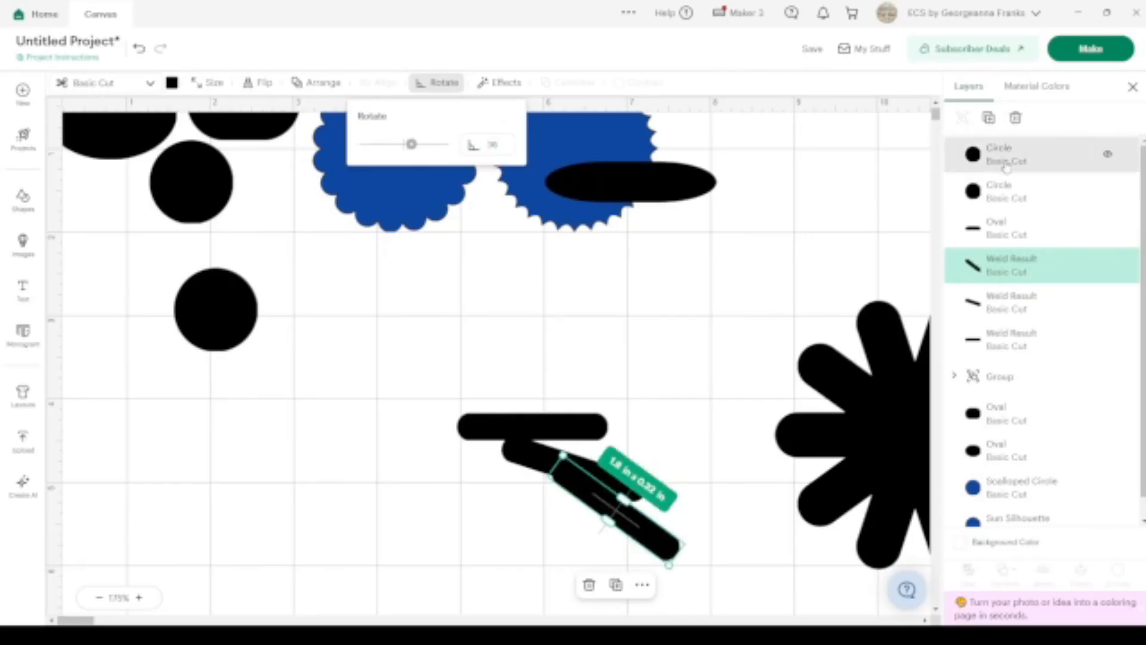
# Duplicate the 36-degree oval and set the new copy's rotation to 54 degrees.
pyautogui.click(989, 119)
pyautogui.click(438, 83)
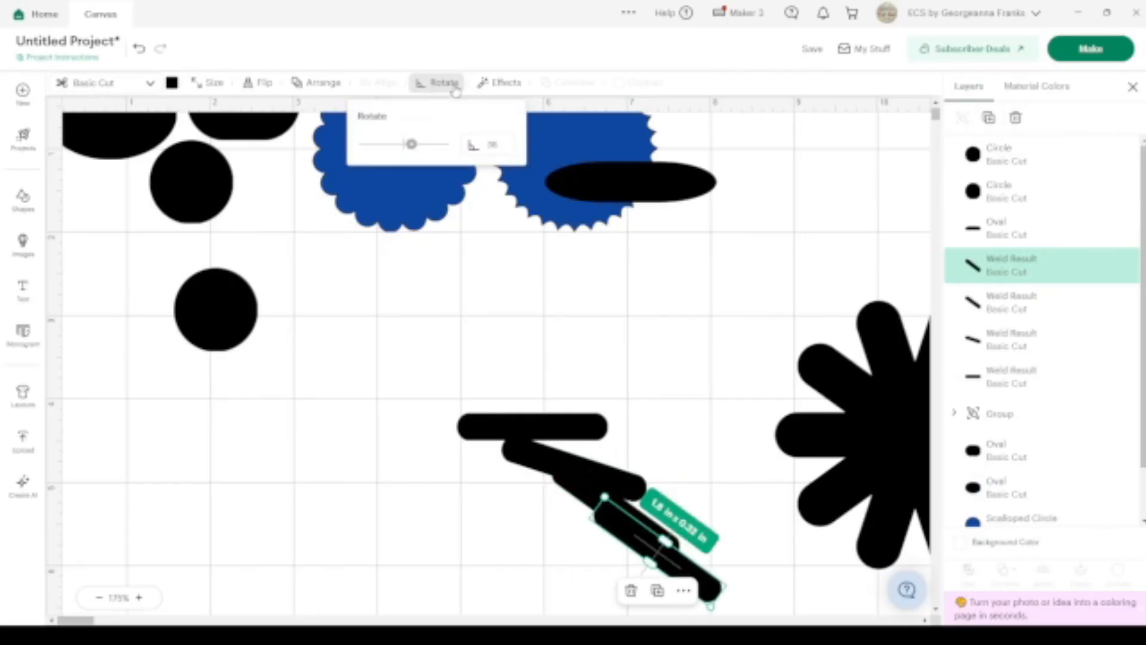
pyautogui.moveTo(502, 146); pyautogui.dragTo(488, 147)
pyautogui.write('54')
pyautogui.press('Return')
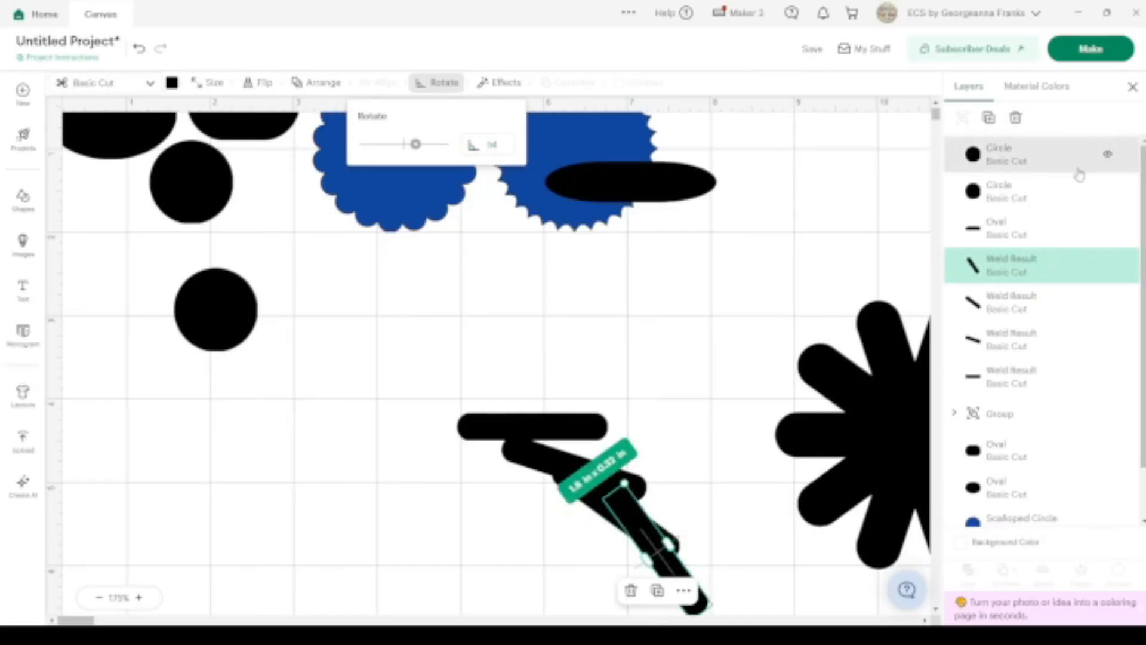
# Duplicate the 54-degree oval and set the new copy's rotation to 72 degrees.
pyautogui.click(988, 117)
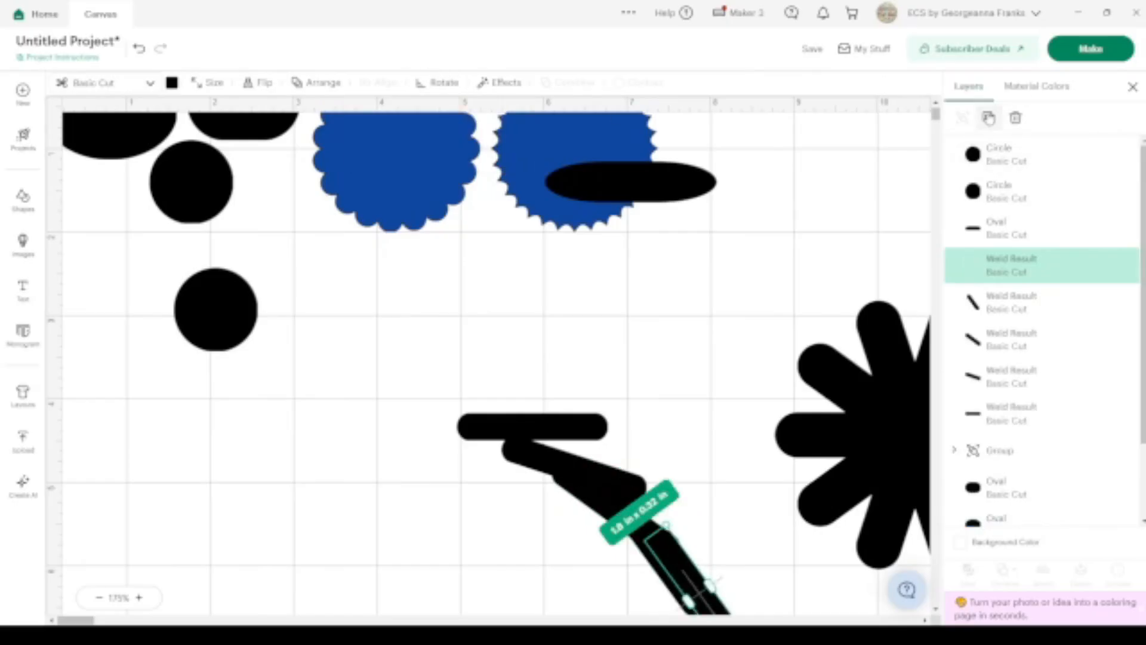
pyautogui.click(439, 83)
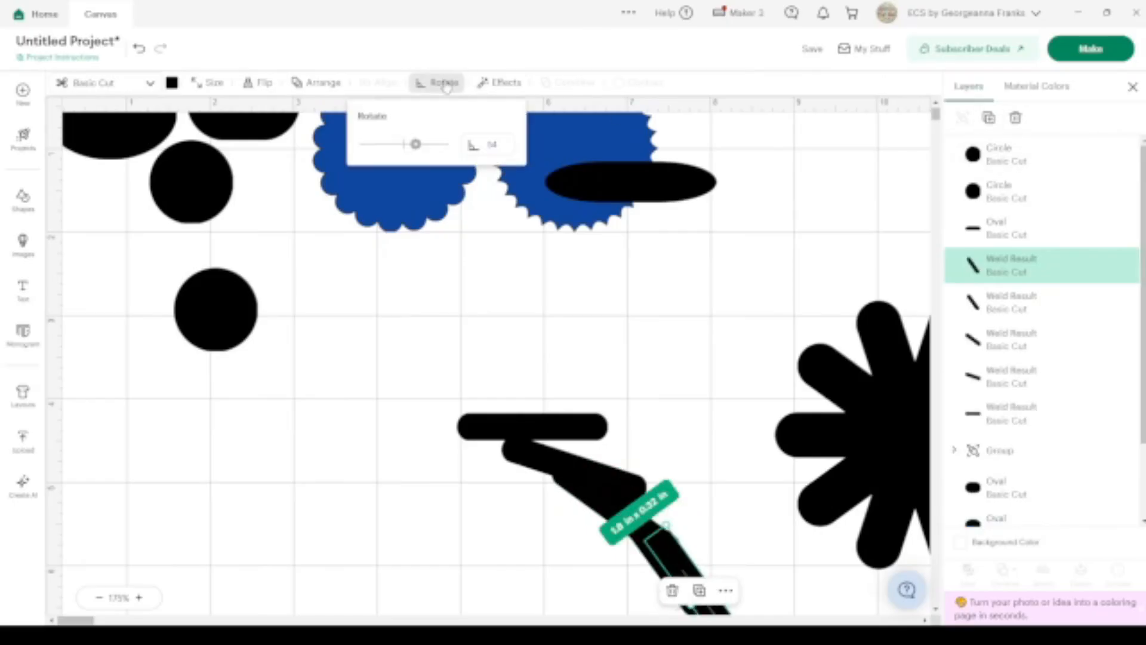
pyautogui.click(503, 147)
pyautogui.write('72')
pyautogui.press('Return')
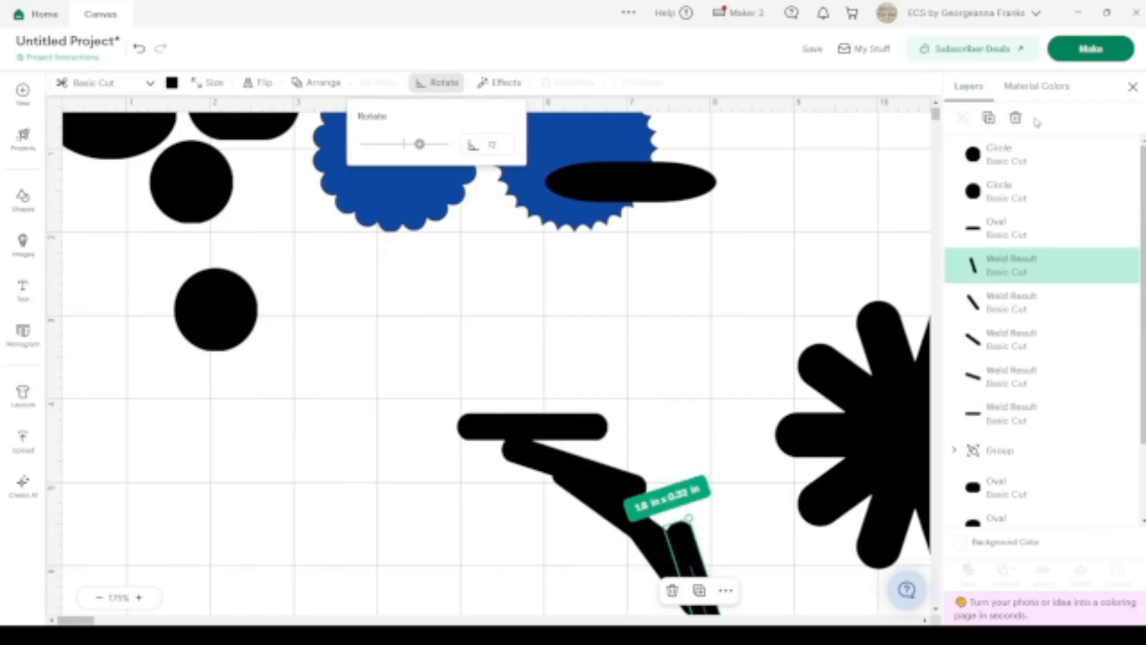
# Duplicate the 72-degree oval with its rotation set to 90 degrees, and duplicate that copy with a rotation of 108 degrees.
pyautogui.click(990, 118)
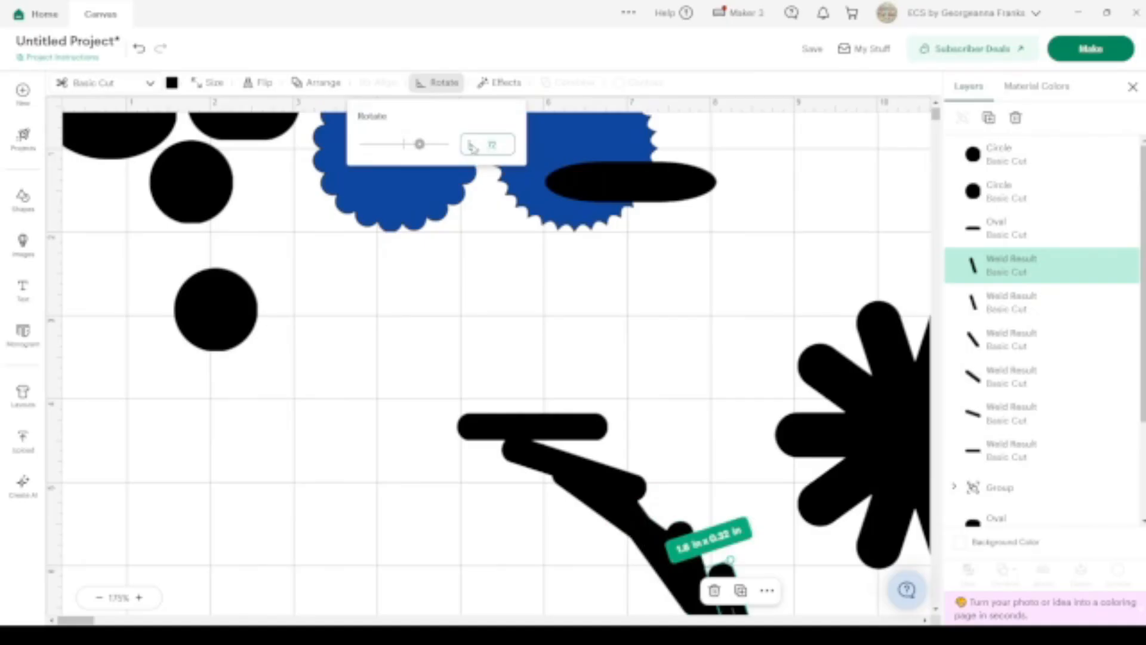
pyautogui.press('Return')
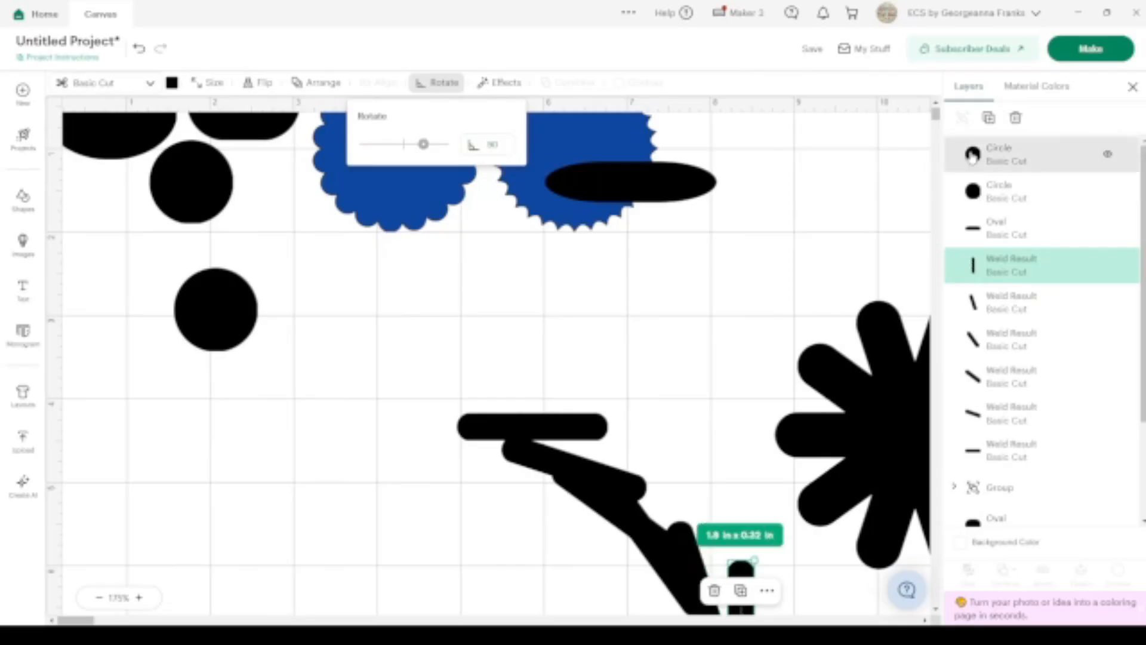
pyautogui.click(989, 118)
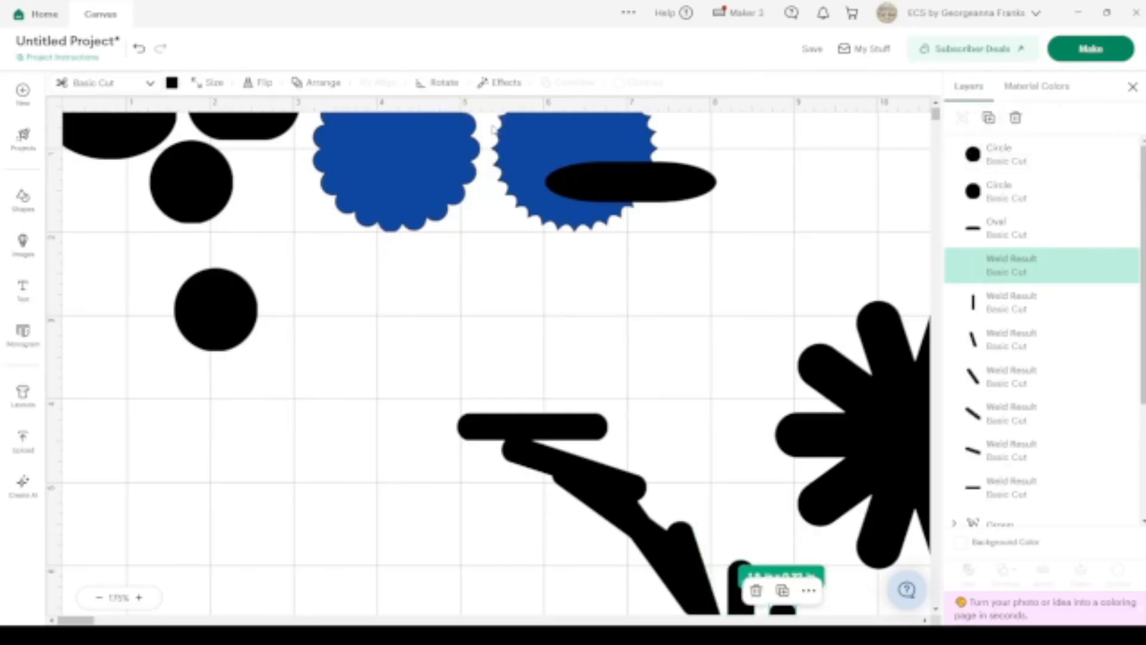
pyautogui.click(452, 84)
pyautogui.click(502, 144)
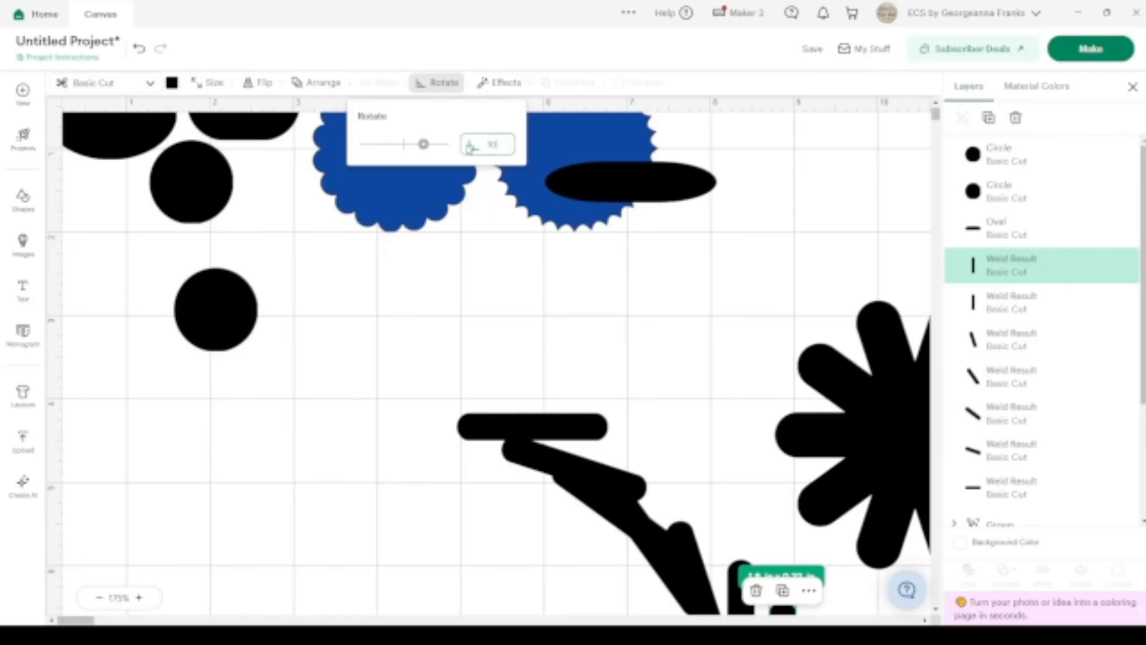
pyautogui.write('108')
pyautogui.press('Return')
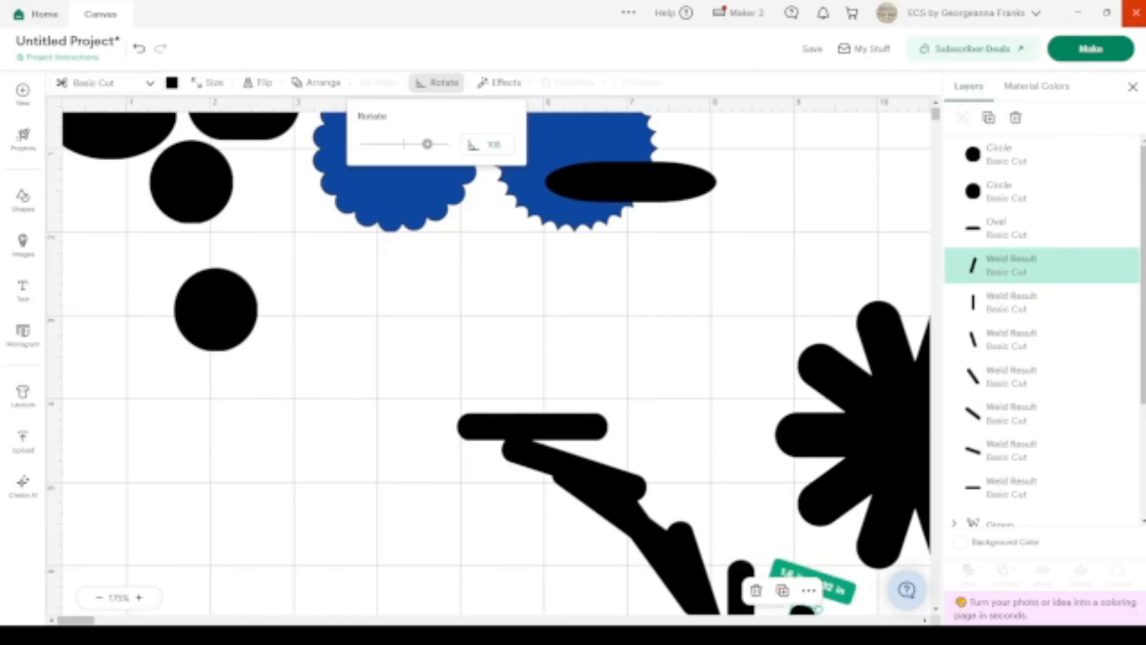
# Duplicate the 108-degree oval and set the new copy's rotation to 126 degrees.
pyautogui.click(988, 118)
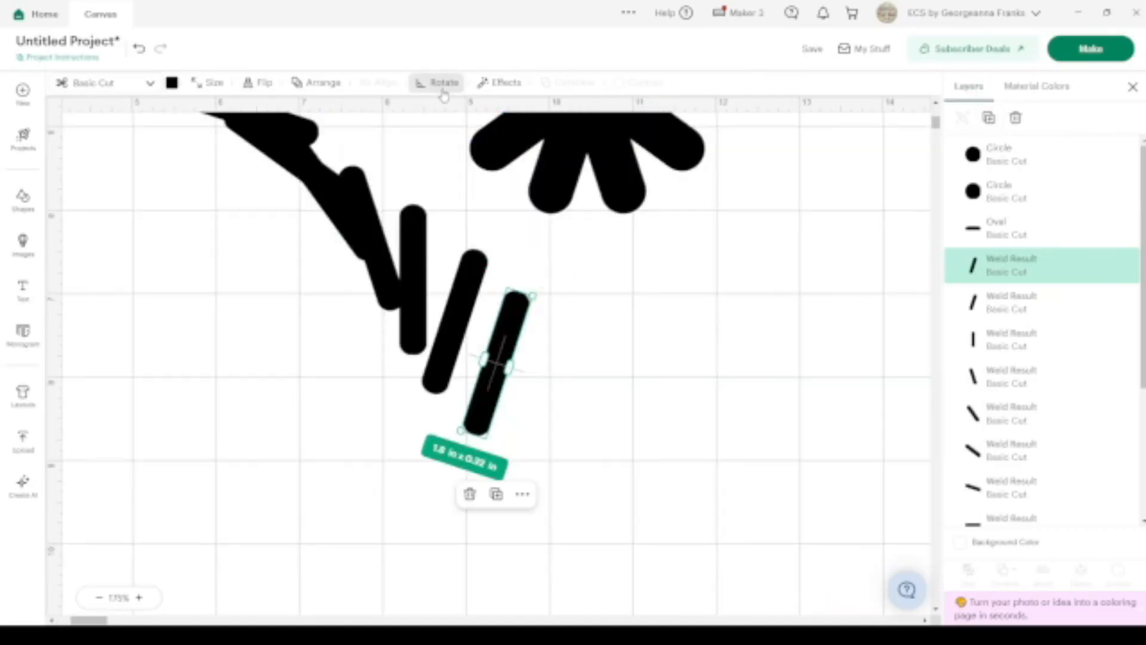
pyautogui.click(443, 89)
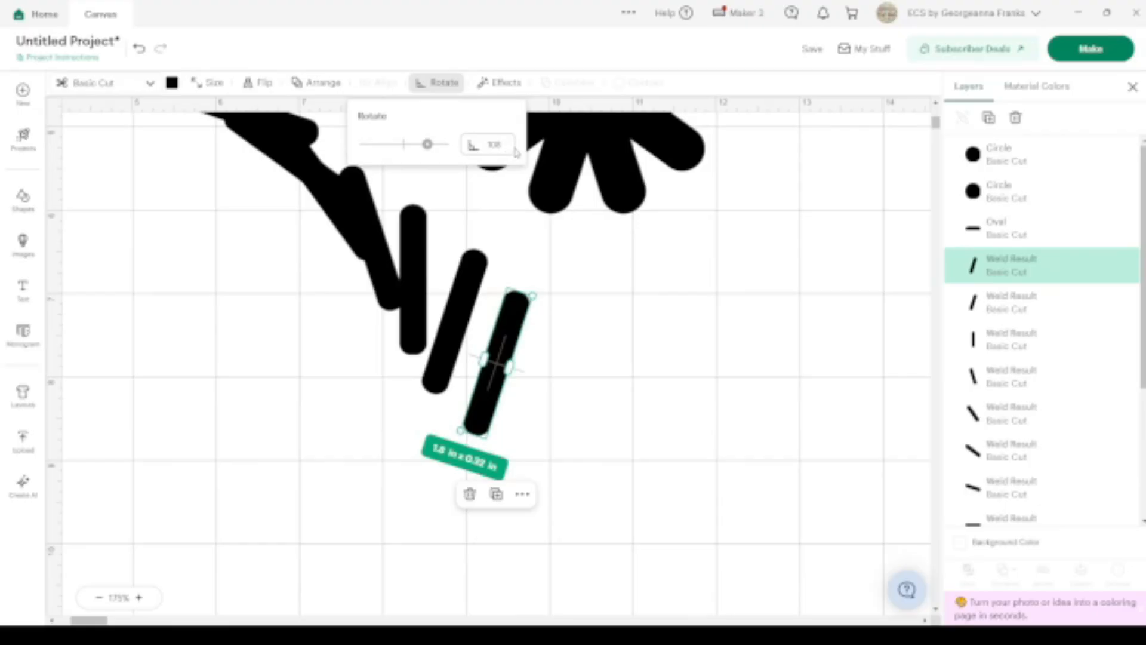
pyautogui.click(495, 144)
pyautogui.press('Return')
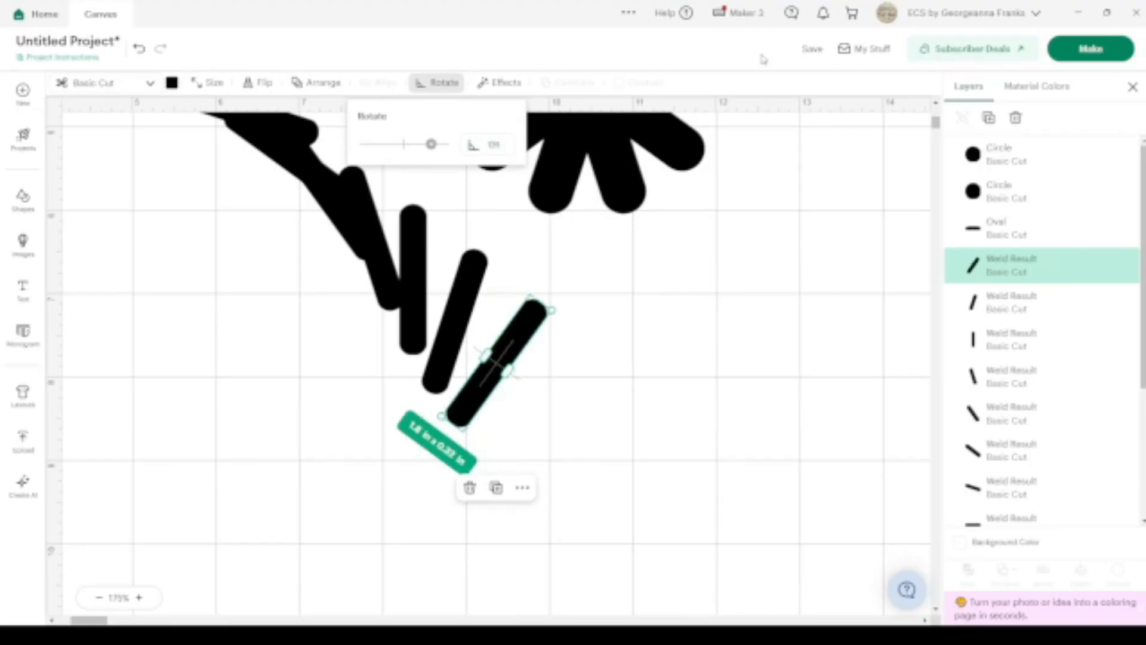
# Duplicate the 126-degree oval and set the new copy's rotation to 144 degrees.
pyautogui.click(988, 119)
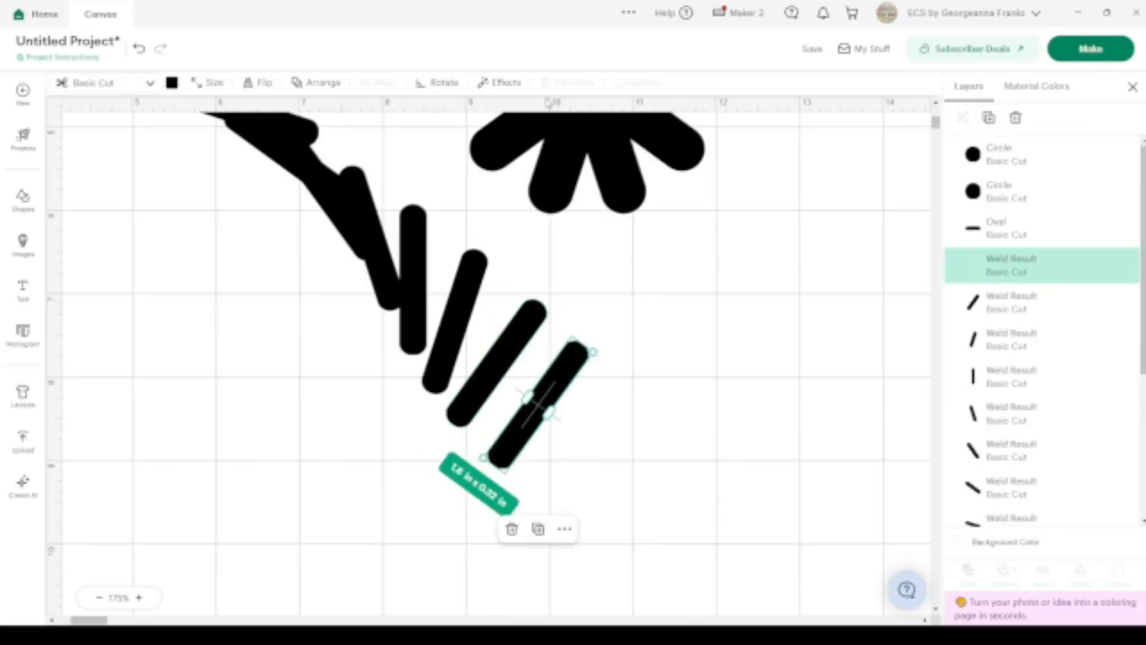
pyautogui.click(439, 83)
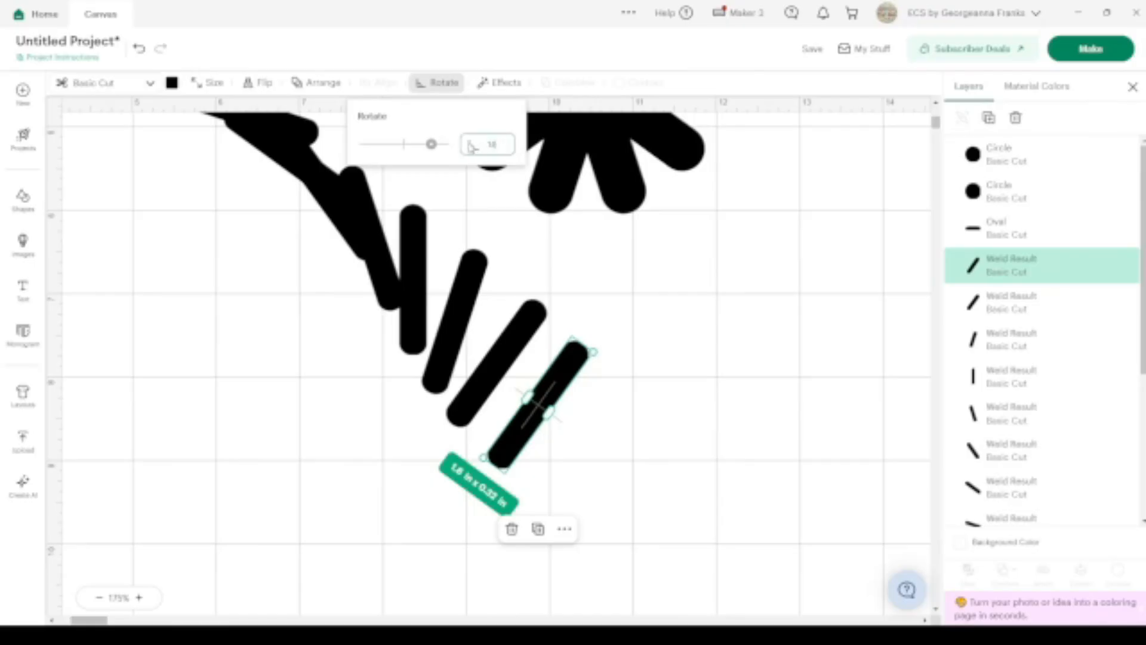
pyautogui.press('Return')
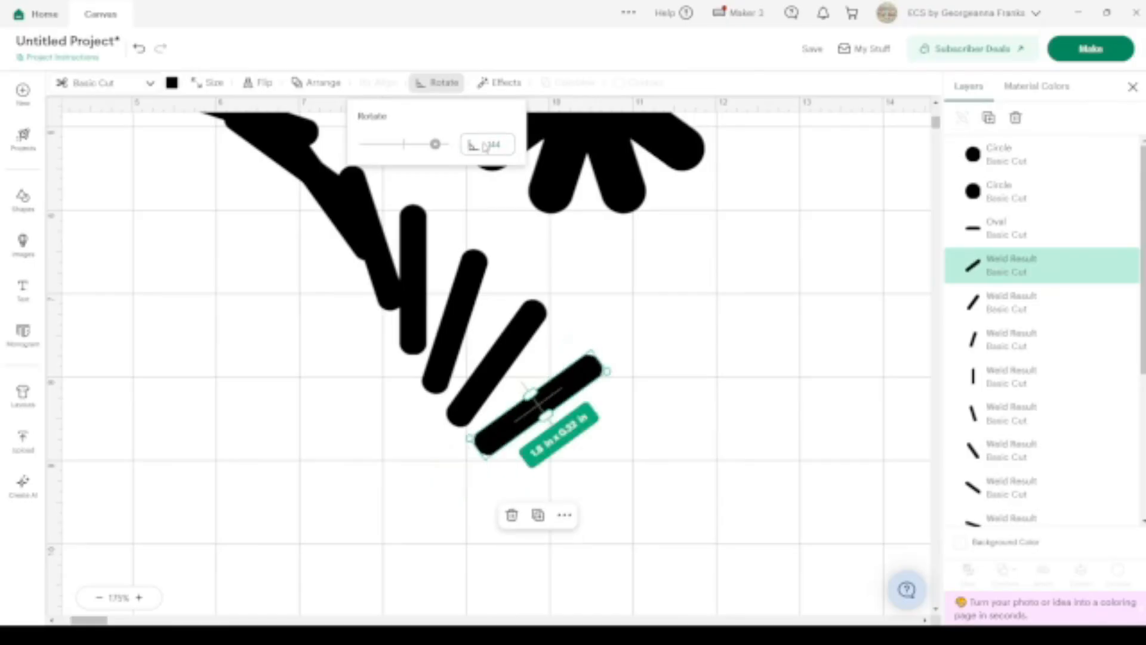
# Duplicate the 144-degree oval and set the new copy's rotation to 162 degrees.
pyautogui.click(993, 122)
pyautogui.click(438, 83)
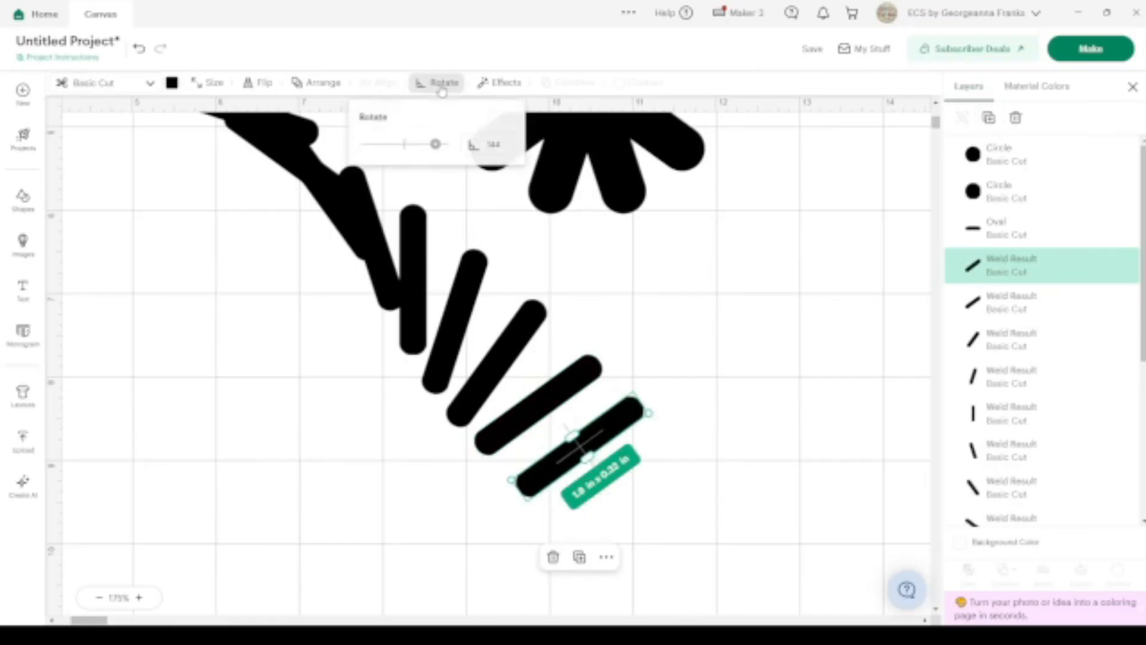
pyautogui.click(501, 144)
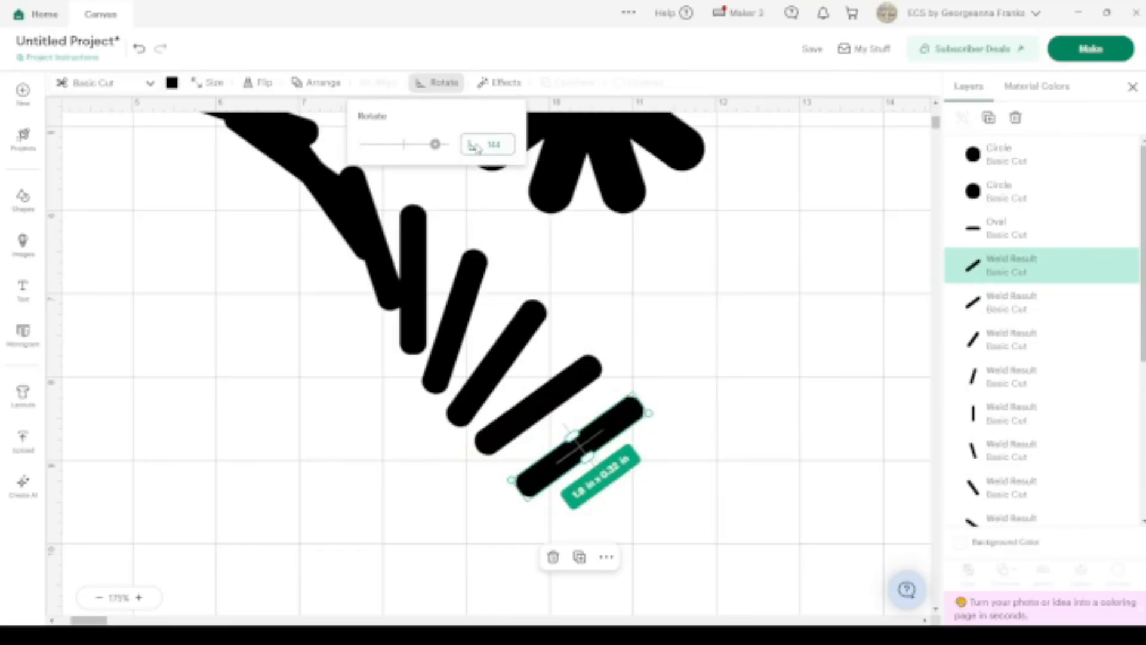
pyautogui.write('162')
pyautogui.press('Return')
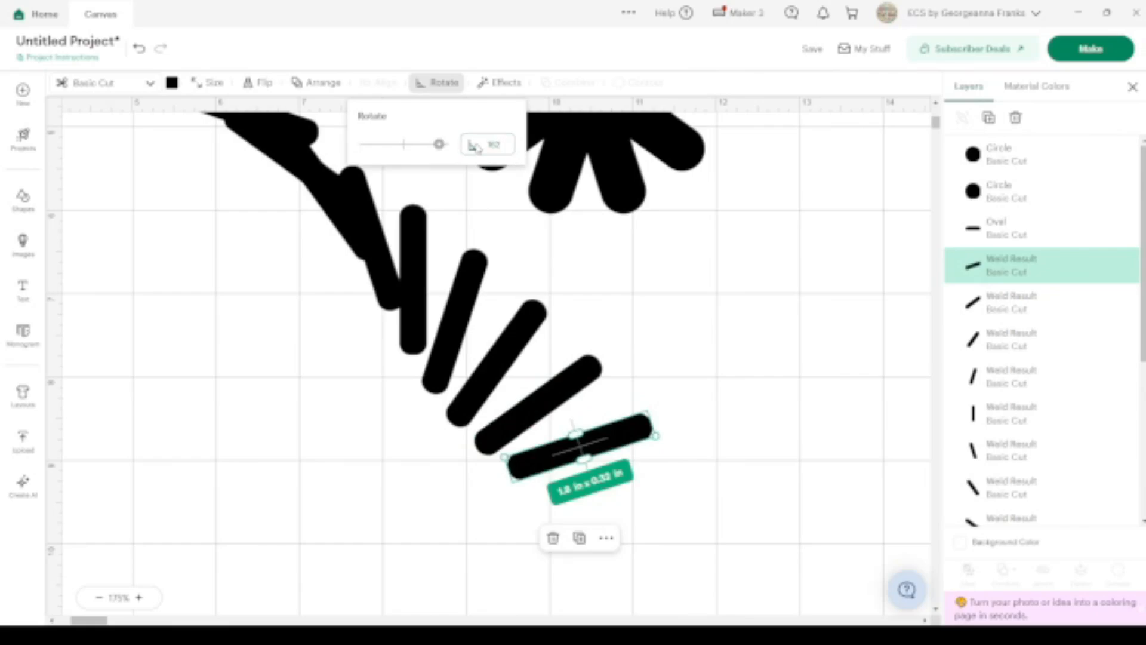
# Move the large flower group clear of the narrow ovals and align all ten ovals on a common center.
pyautogui.click(100, 598)
pyautogui.click(99, 598)
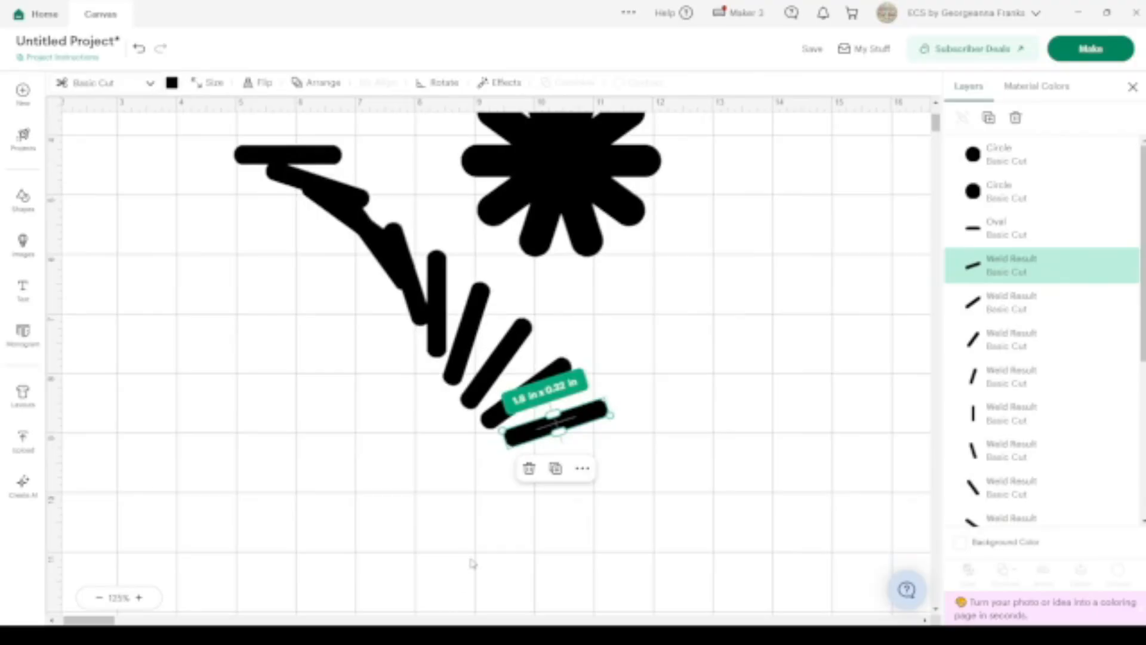
pyautogui.moveTo(559, 176); pyautogui.dragTo(806, 177)
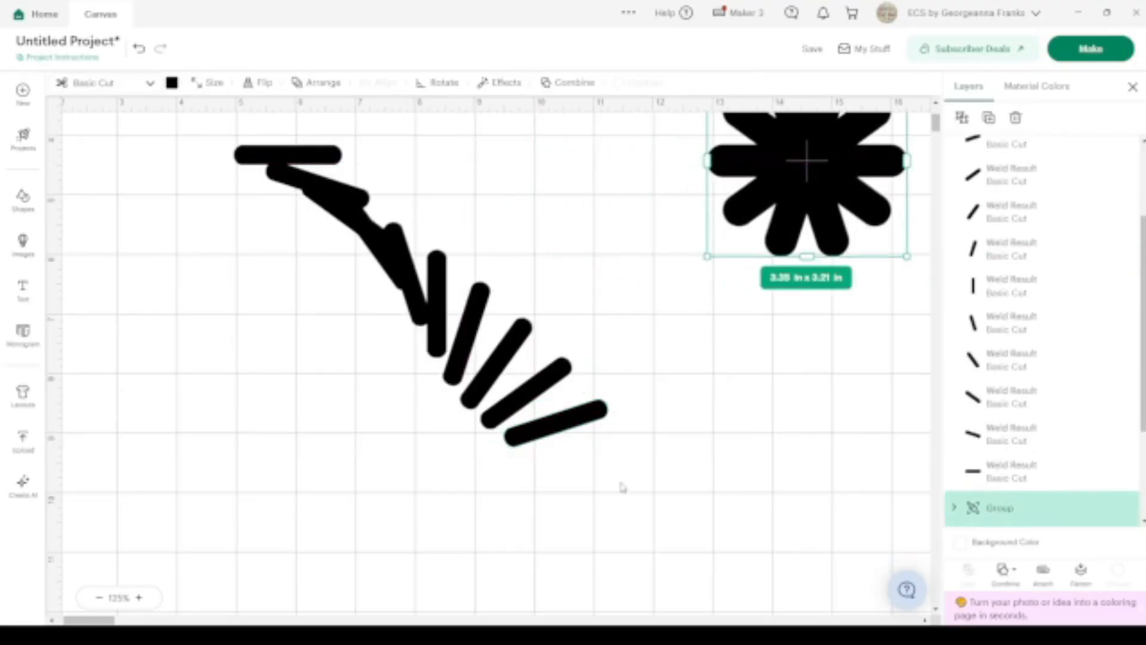
pyautogui.moveTo(527, 518); pyautogui.dragTo(179, 154)
pyautogui.click(406, 87)
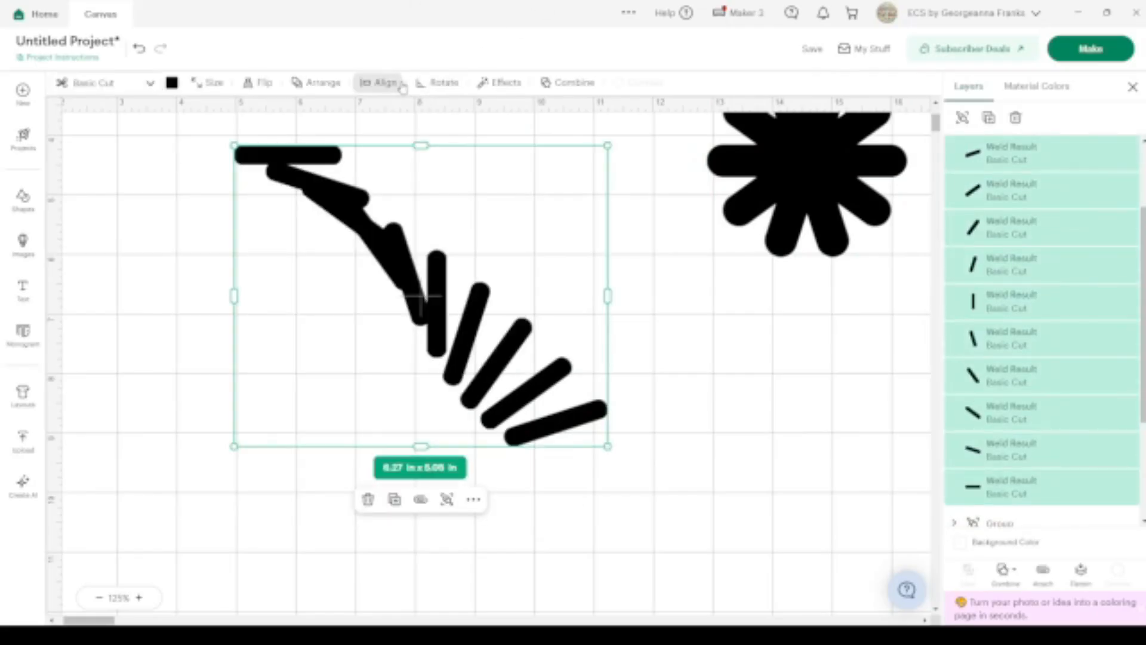
pyautogui.click(322, 235)
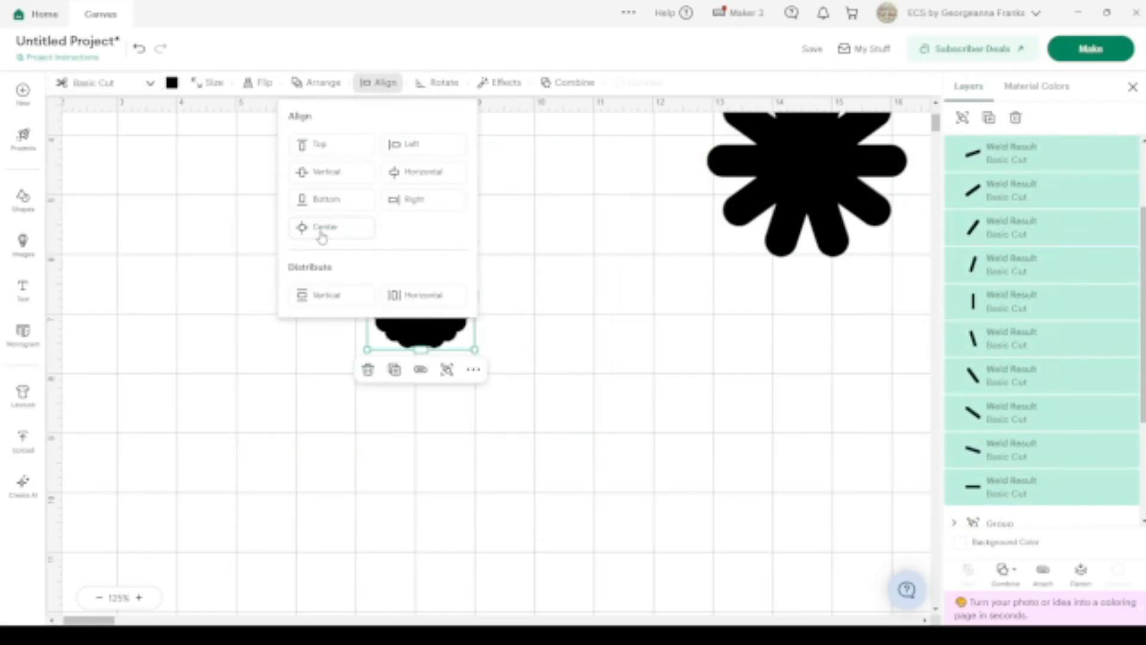
pyautogui.click(554, 442)
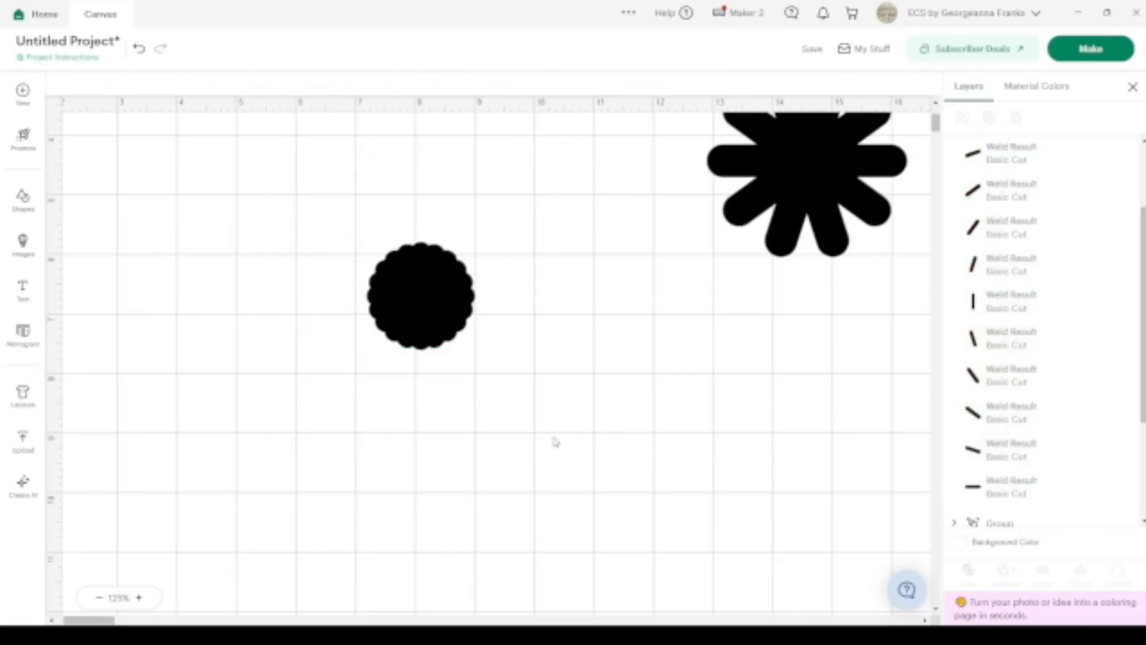
# Weld the ten centered ovals into a single scalloped shape.
pyautogui.click(139, 597)
pyautogui.click(139, 597)
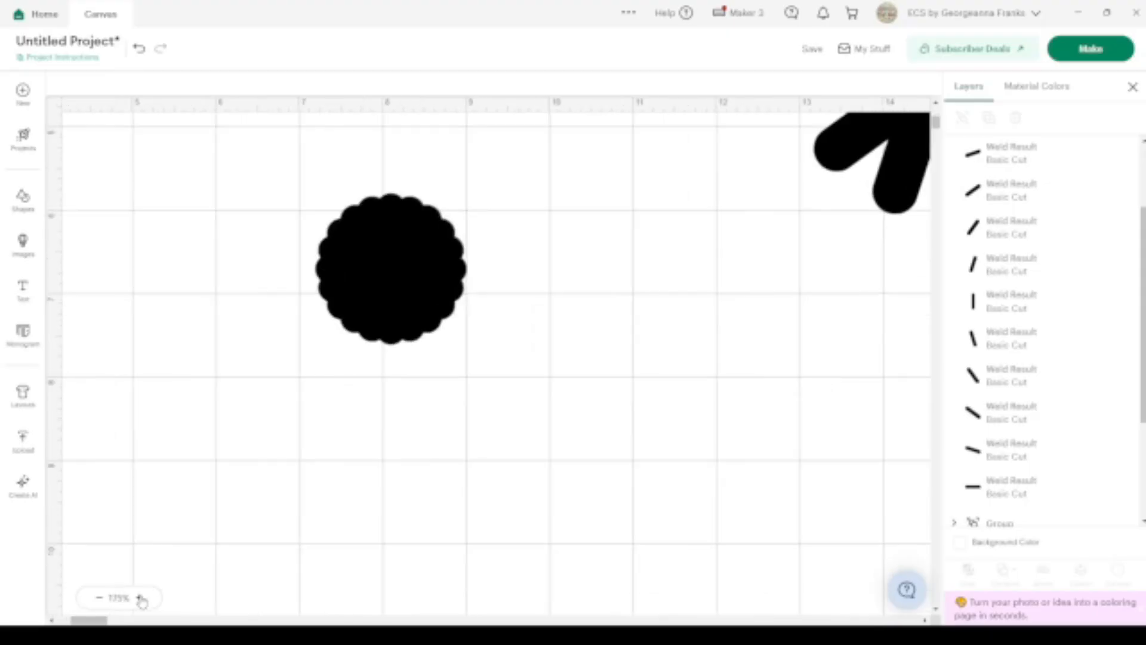
pyautogui.click(140, 598)
pyautogui.click(140, 598)
pyautogui.scroll(1, 400, 295)
pyautogui.hscroll(-2, 401, 295)
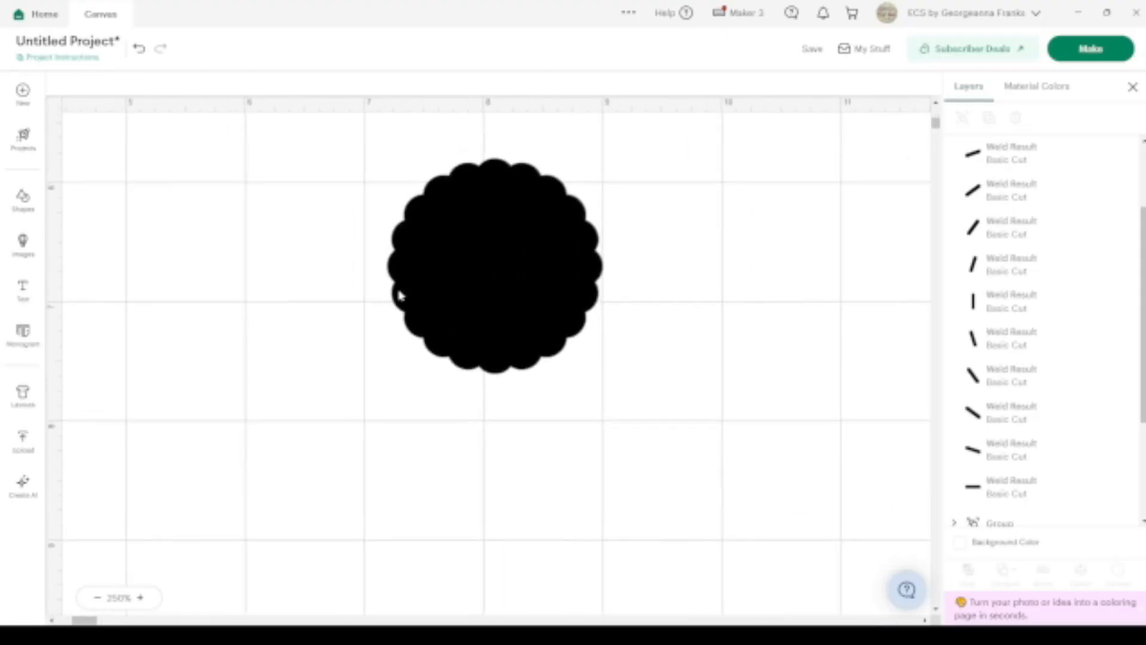
pyautogui.moveTo(641, 440); pyautogui.dragTo(323, 123)
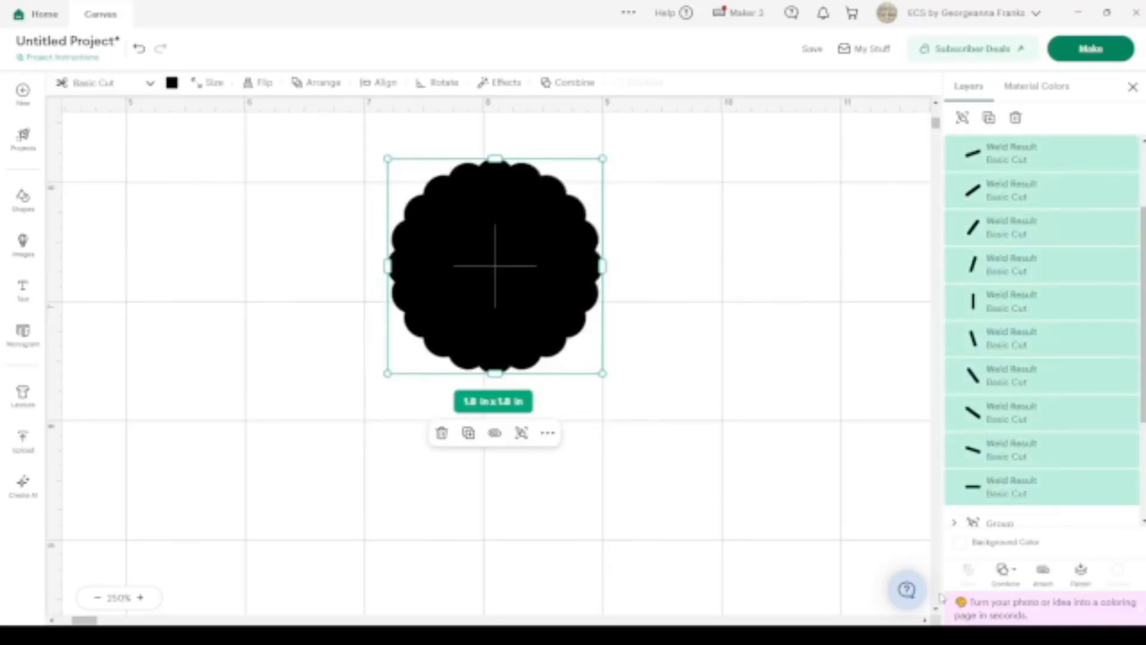
pyautogui.click(1005, 570)
pyautogui.click(1039, 429)
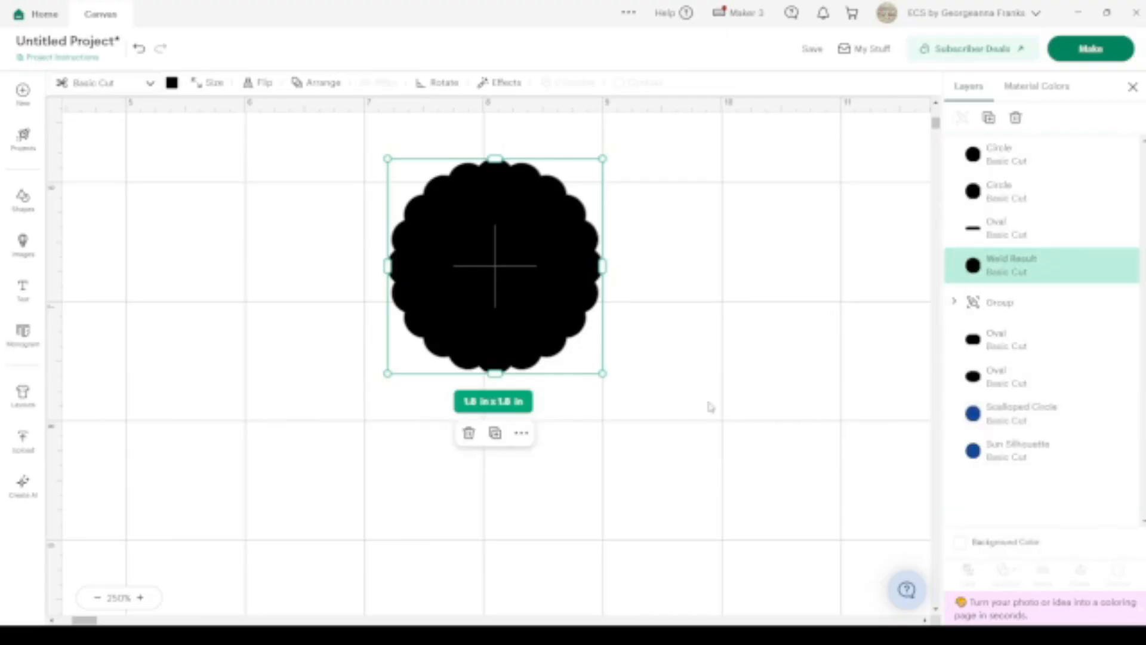
# Bring the black welded shape and the blue Scalloped Circle side by side to compare their edges.
pyautogui.scroll(3, 709, 405)
pyautogui.moveTo(522, 475); pyautogui.dragTo(612, 226)
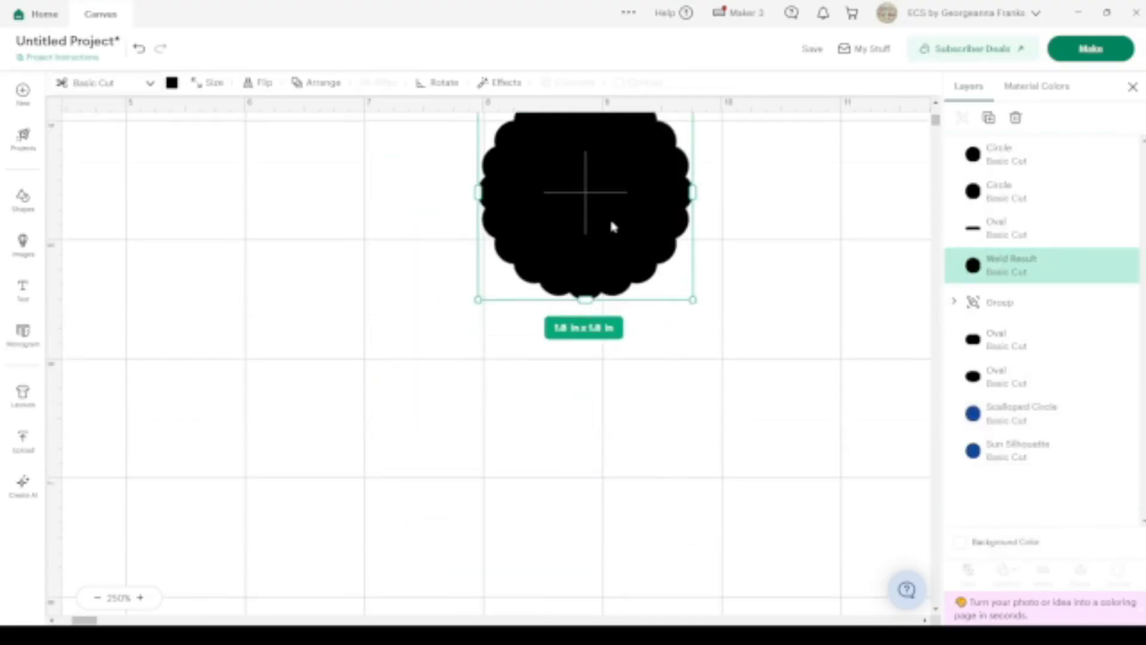
pyautogui.scroll(5, 612, 225)
pyautogui.moveTo(102, 153); pyautogui.dragTo(400, 585)
pyautogui.scroll(-3, 401, 586)
pyautogui.scroll(-1, 403, 588)
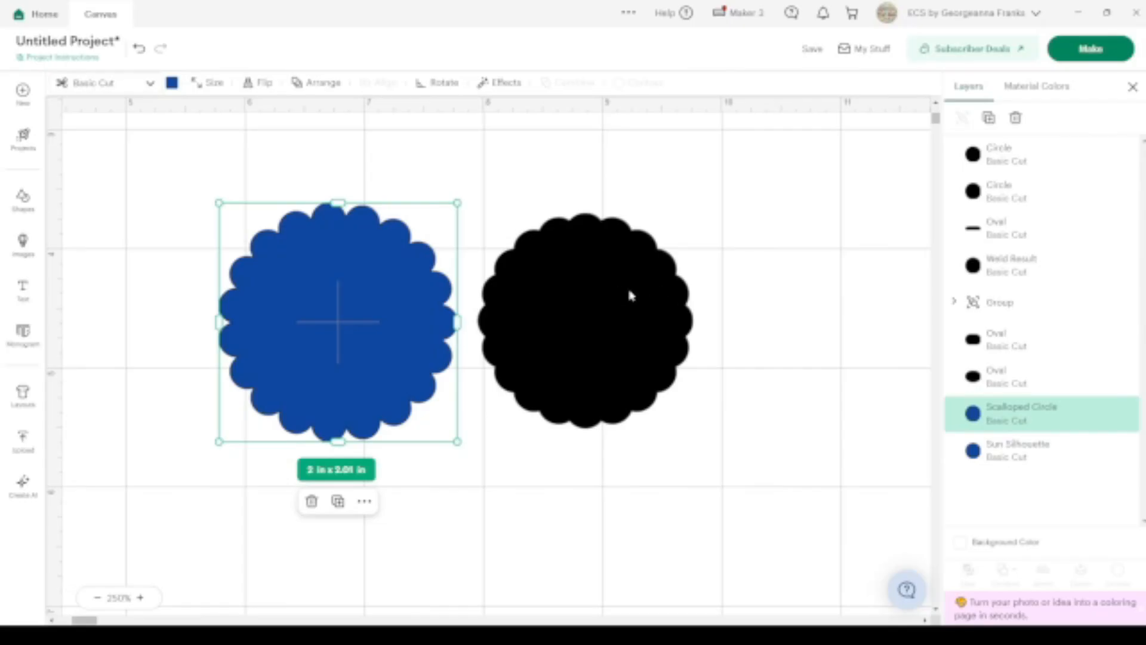
# Move the black welded shape farther from the blue Scalloped Circle and delete the Scalloped Circle.
pyautogui.moveTo(631, 295); pyautogui.dragTo(671, 220)
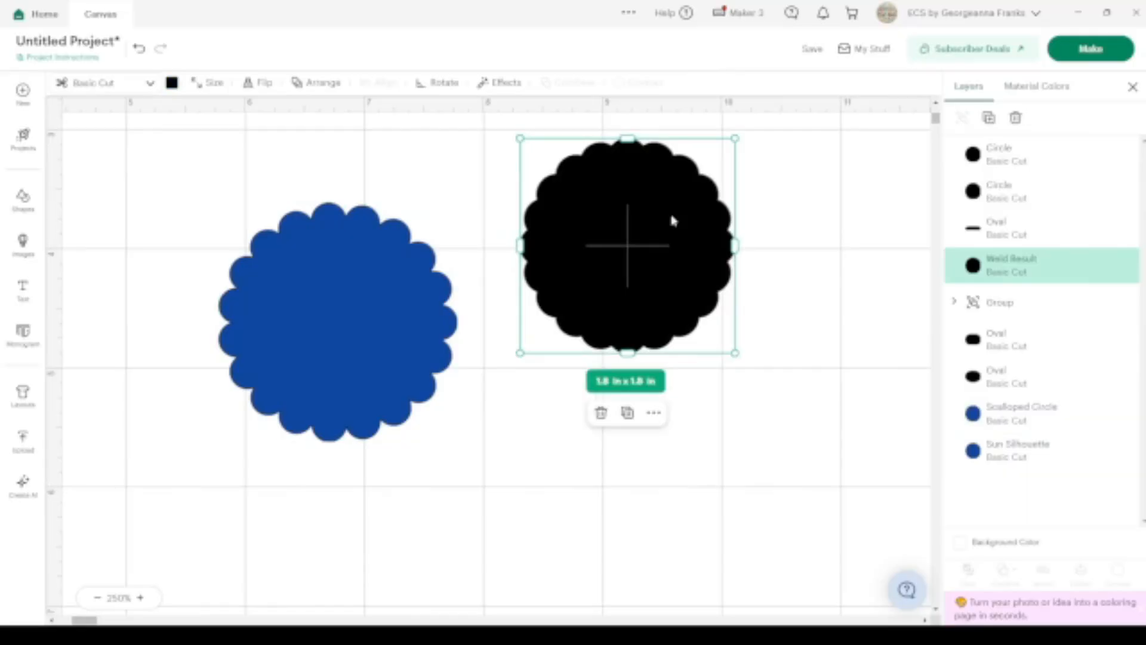
pyautogui.click(335, 295)
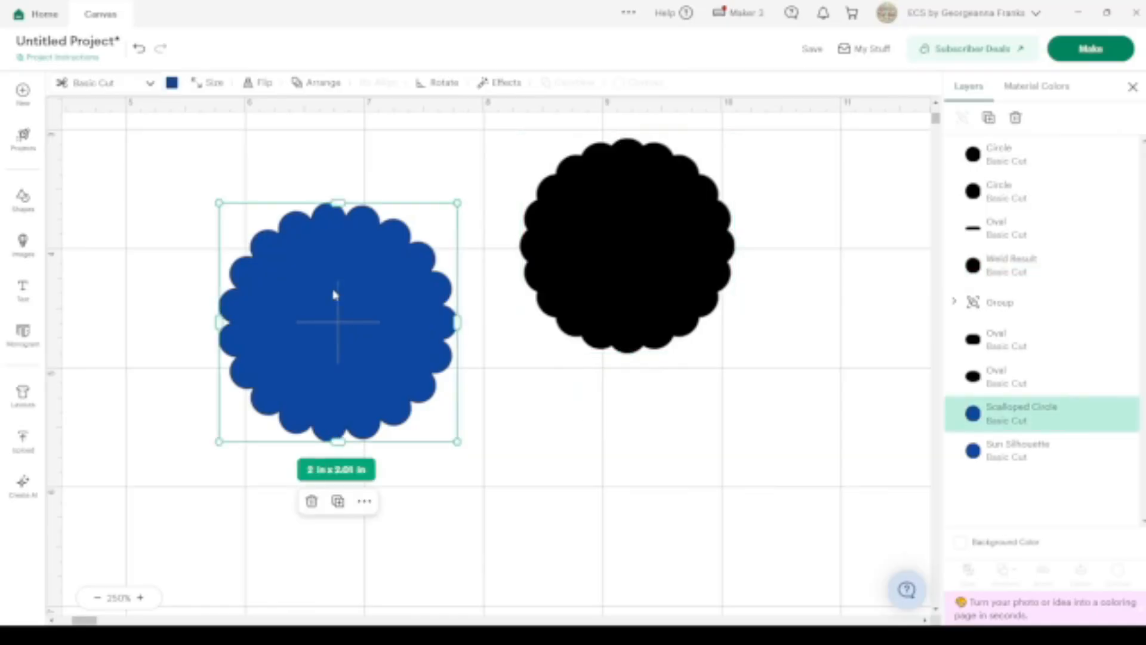
pyautogui.press('Delete')
# Recolor the black welded shape dark blue and enlarge it to 2 in x 2 in.
pyautogui.click(629, 257)
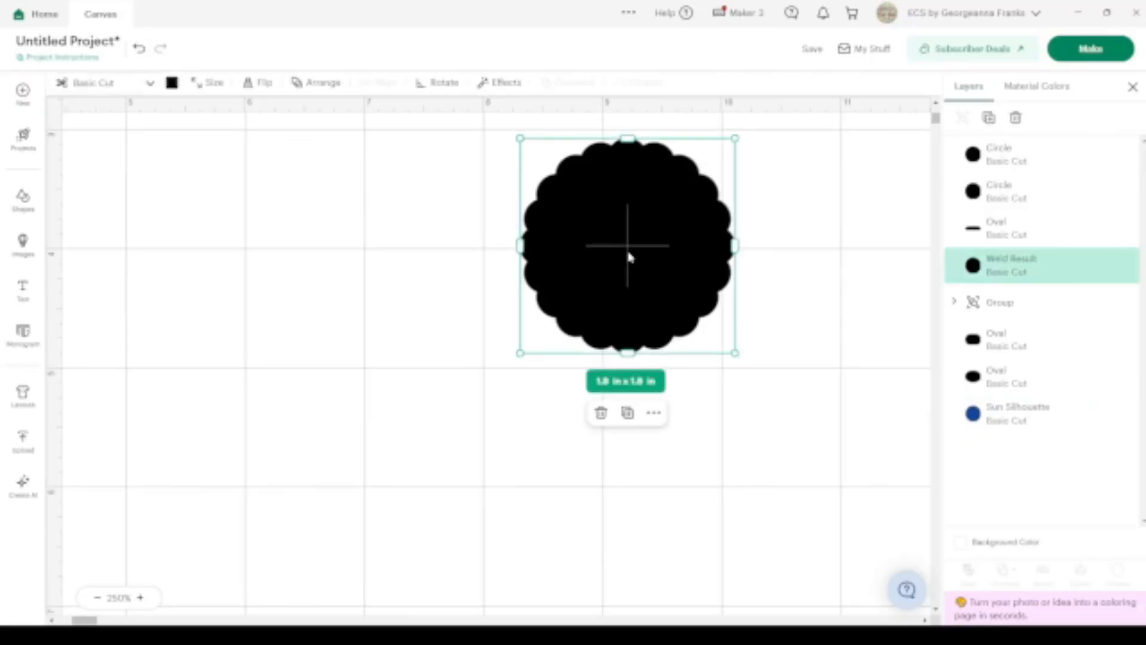
pyautogui.click(173, 84)
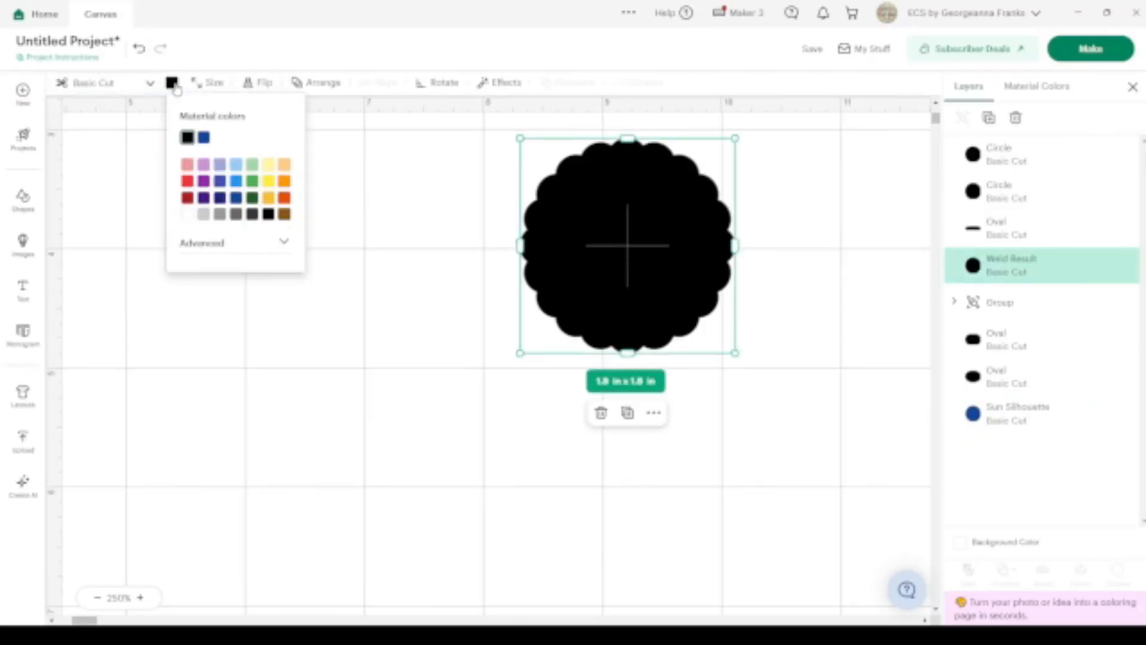
pyautogui.click(236, 197)
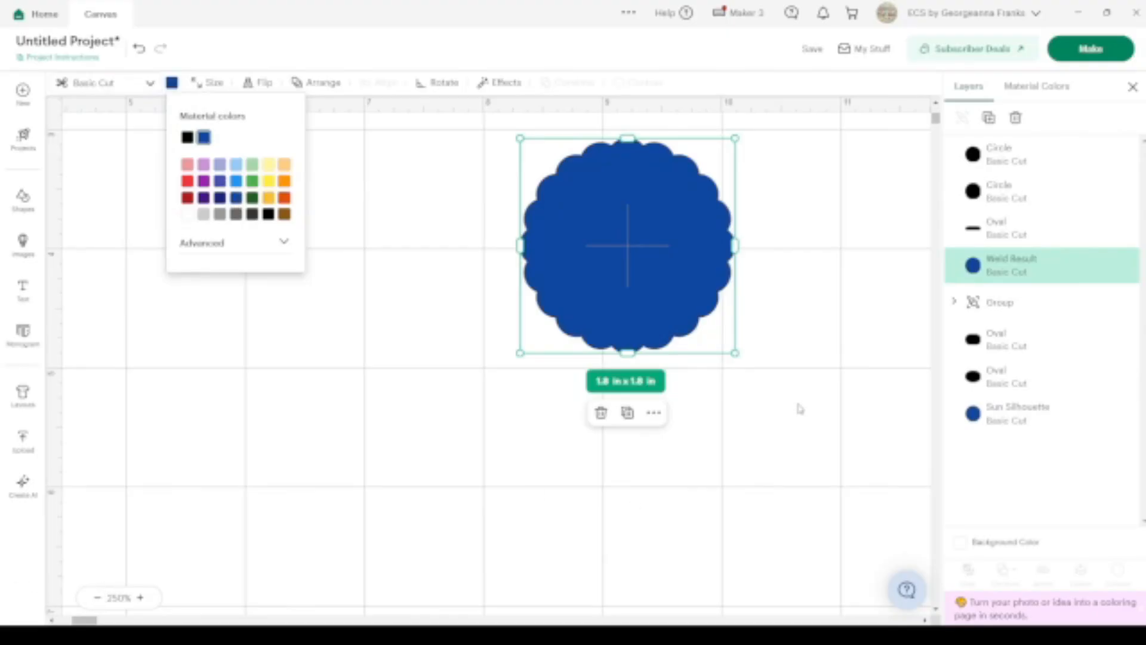
pyautogui.moveTo(736, 352); pyautogui.dragTo(758, 374)
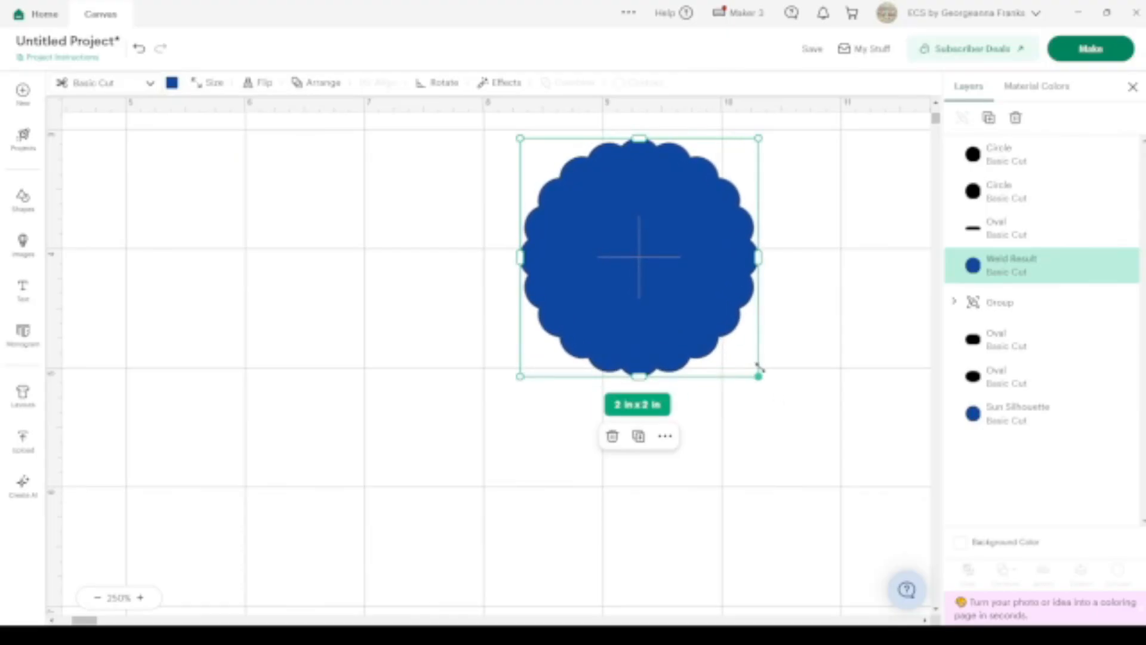
# Move the blue scalloped shape up level with the Sun Silhouette and shift the Sun Silhouette farther away from it.
pyautogui.click(96, 597)
pyautogui.scroll(2, 429, 412)
pyautogui.hscroll(-2, 430, 411)
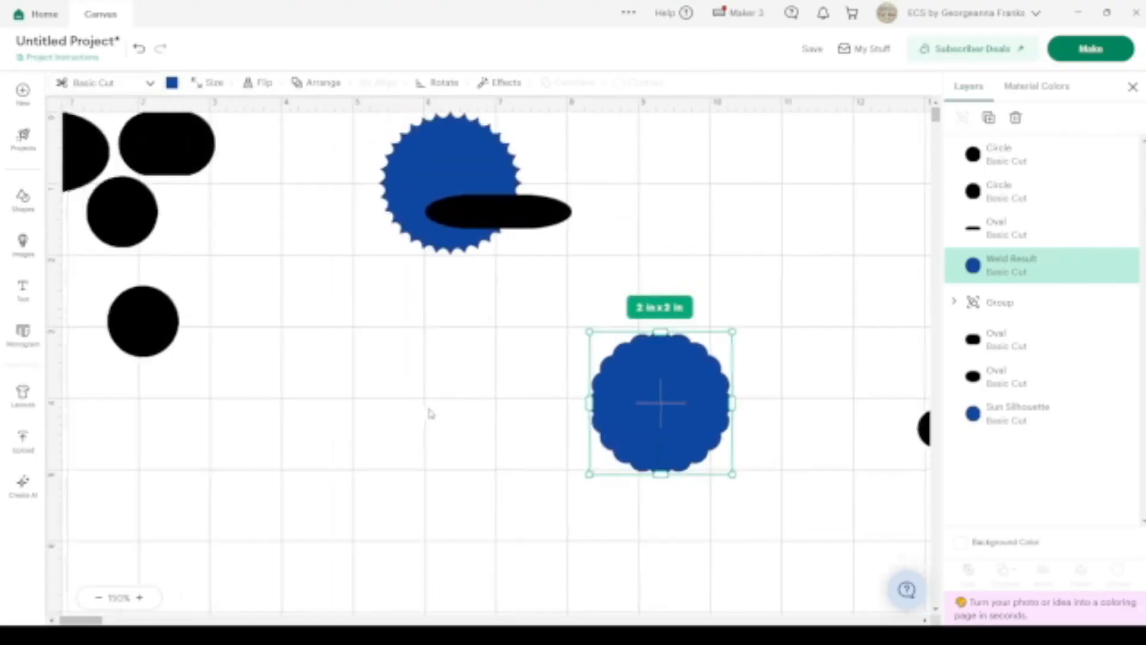
pyautogui.moveTo(691, 422); pyautogui.dragTo(334, 185)
pyautogui.moveTo(468, 168); pyautogui.dragTo(608, 159)
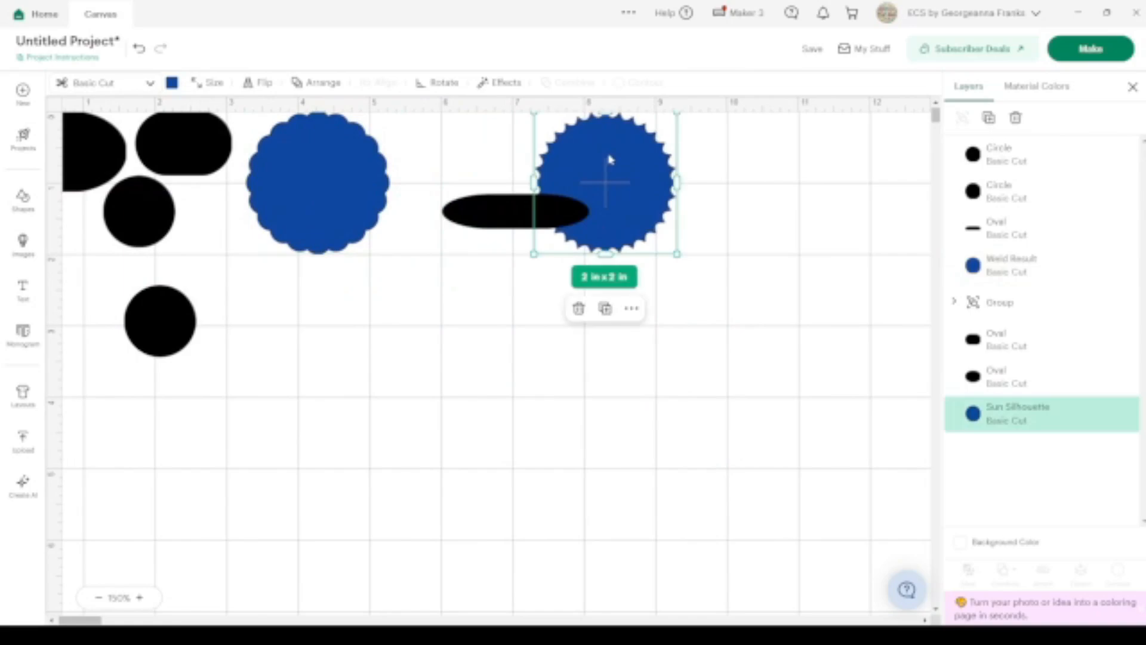
# Move the lower 1 in circle to an empty area of the canvas below the blue shapes.
pyautogui.click(156, 341)
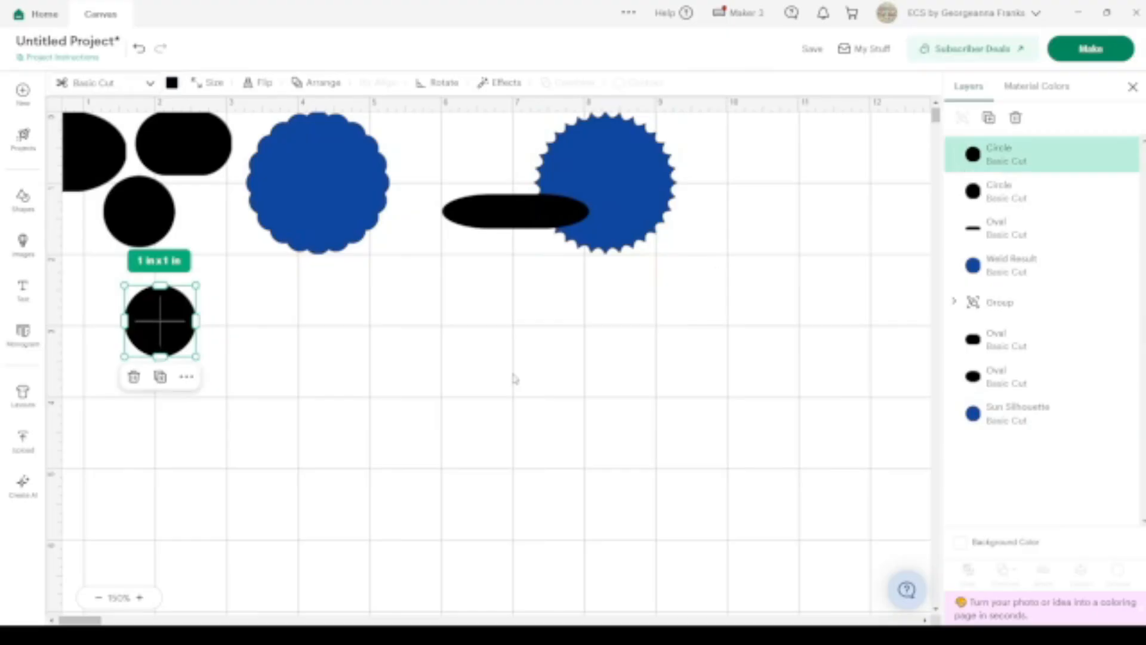
pyautogui.moveTo(160, 326); pyautogui.dragTo(636, 382)
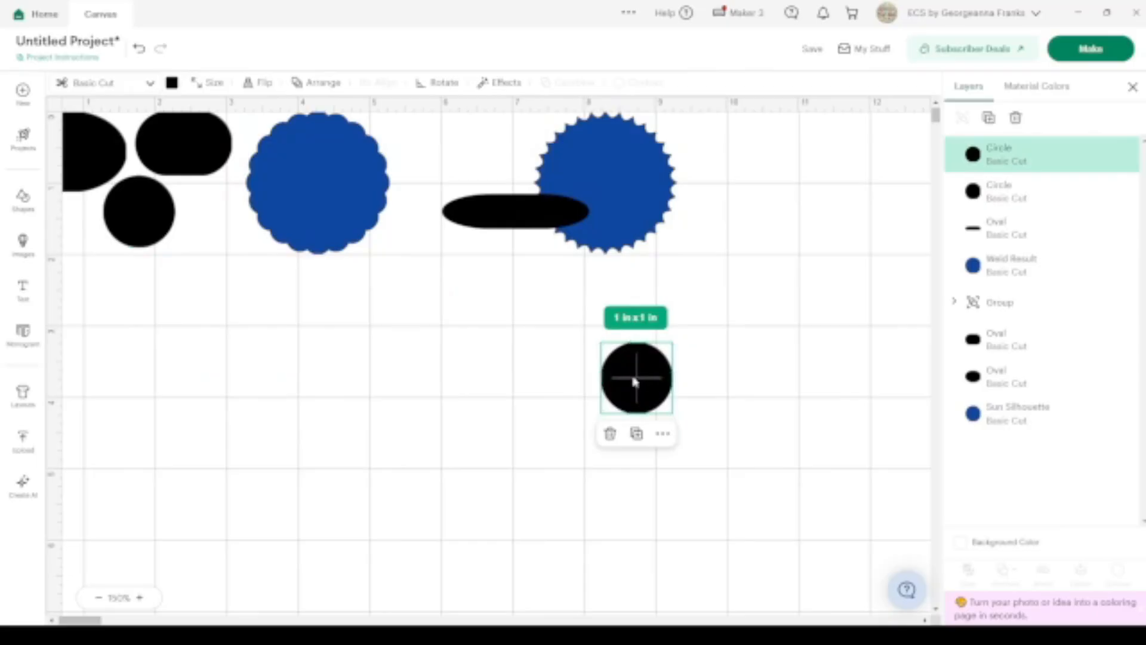
pyautogui.moveTo(636, 383); pyautogui.dragTo(586, 385)
pyautogui.click(140, 598)
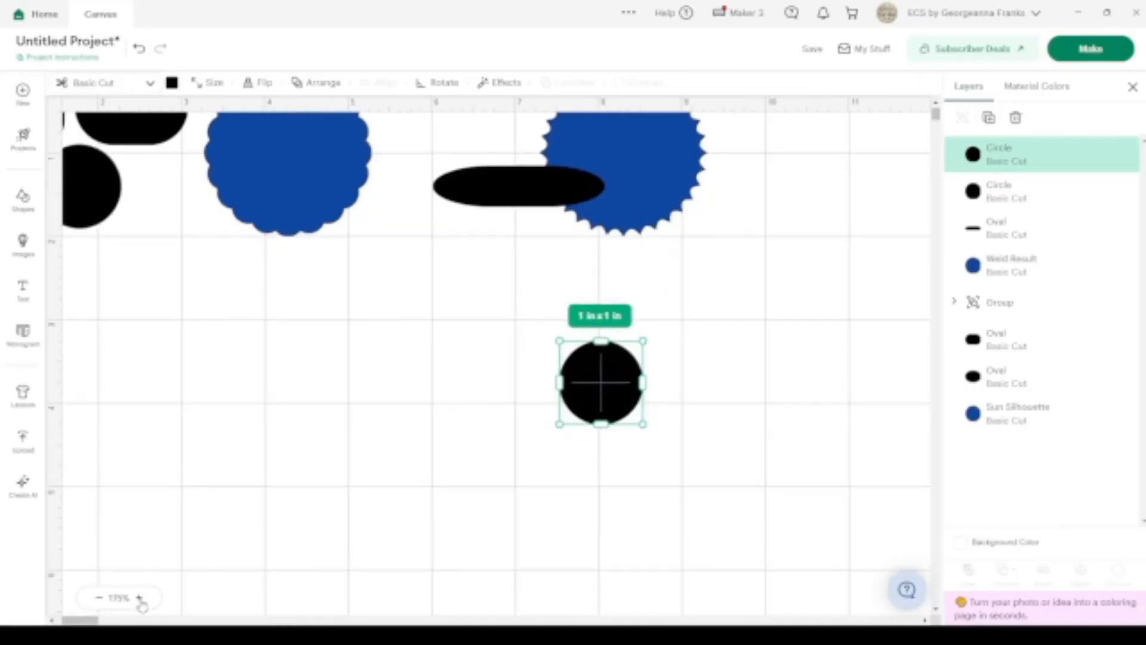
pyautogui.moveTo(595, 389); pyautogui.dragTo(561, 440)
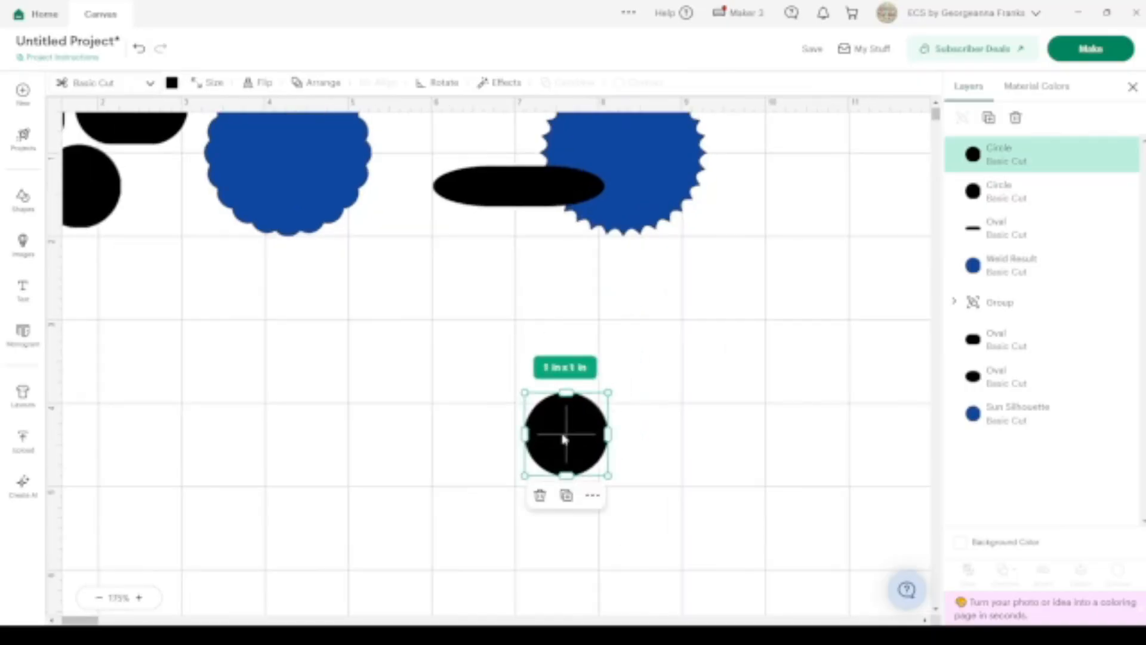
pyautogui.scroll(-3, 562, 440)
pyautogui.moveTo(568, 259); pyautogui.dragTo(516, 243)
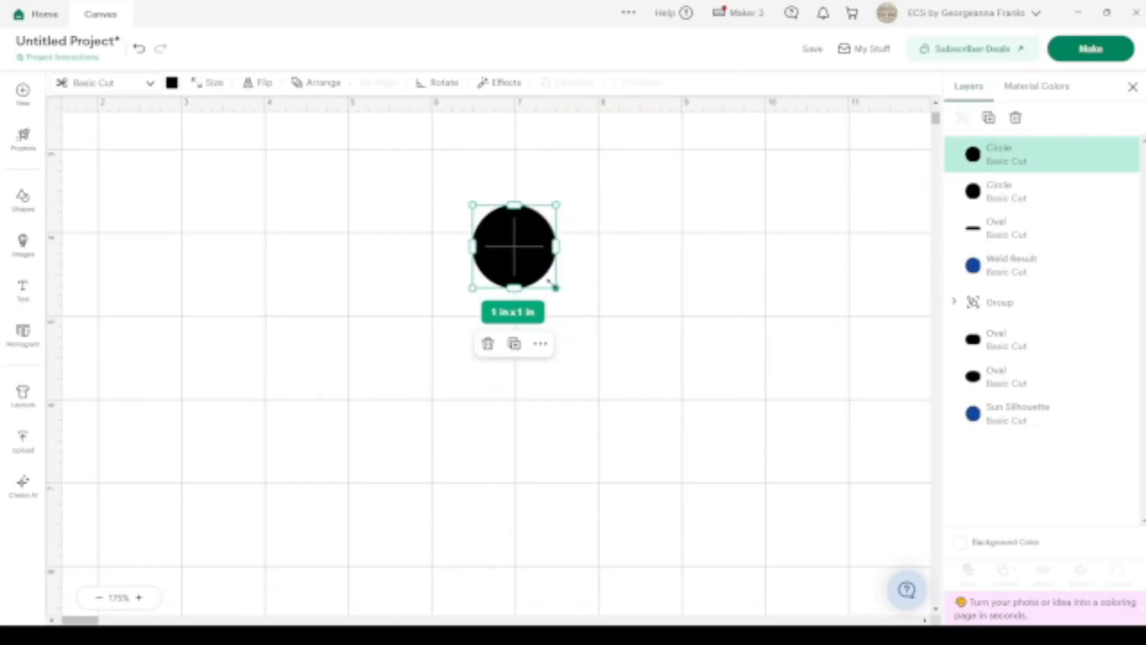
# Shrink the relocated circle to 0.5 in x 0.5 in and delete the elongated black oval near the Sun Silhouette.
pyautogui.moveTo(555, 287); pyautogui.dragTo(735, 338)
pyautogui.scroll(4, 535, 218)
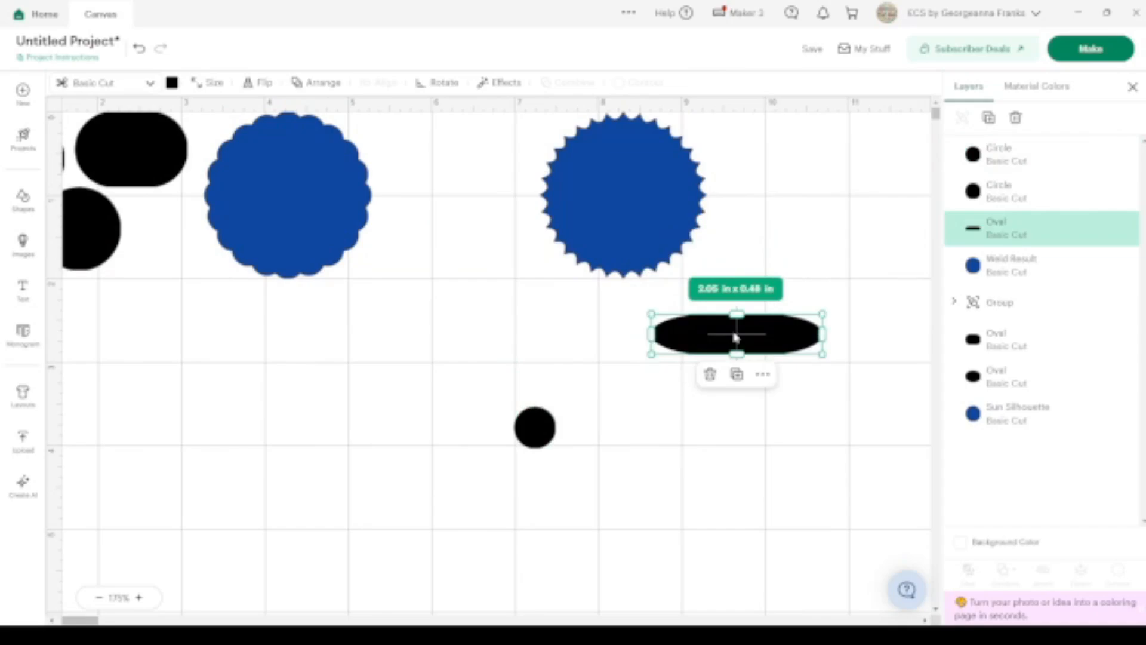
pyautogui.press('Delete')
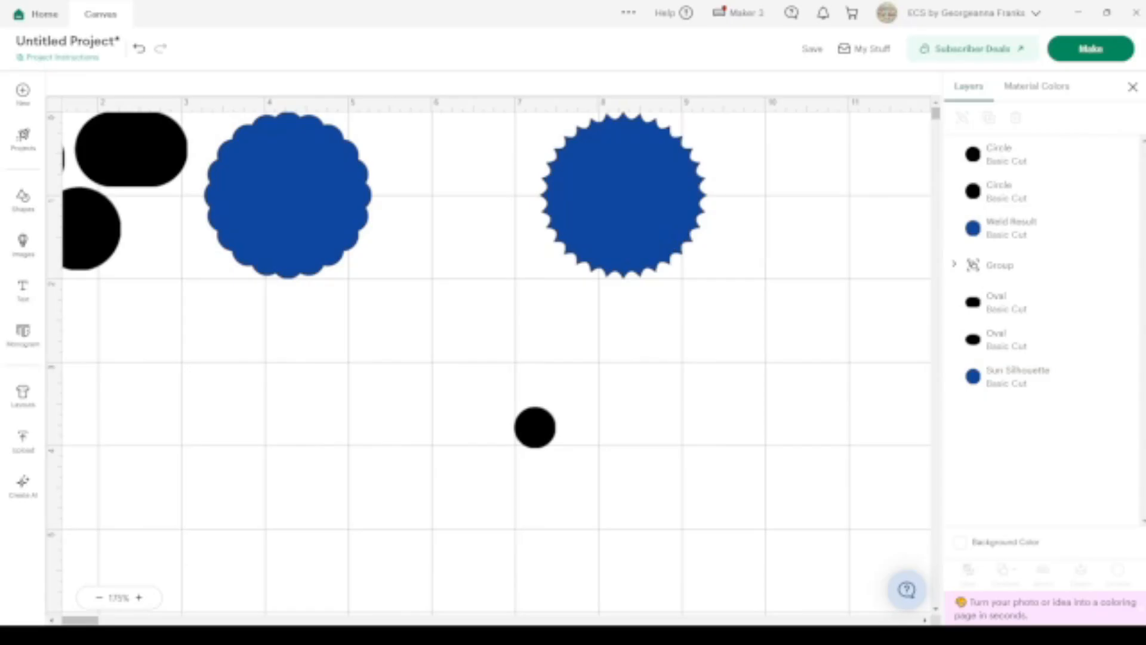
# Reposition the 0.5 in circle on the open canvas and place a duplicate about 2 in directly below it.
pyautogui.moveTo(536, 441); pyautogui.dragTo(405, 375)
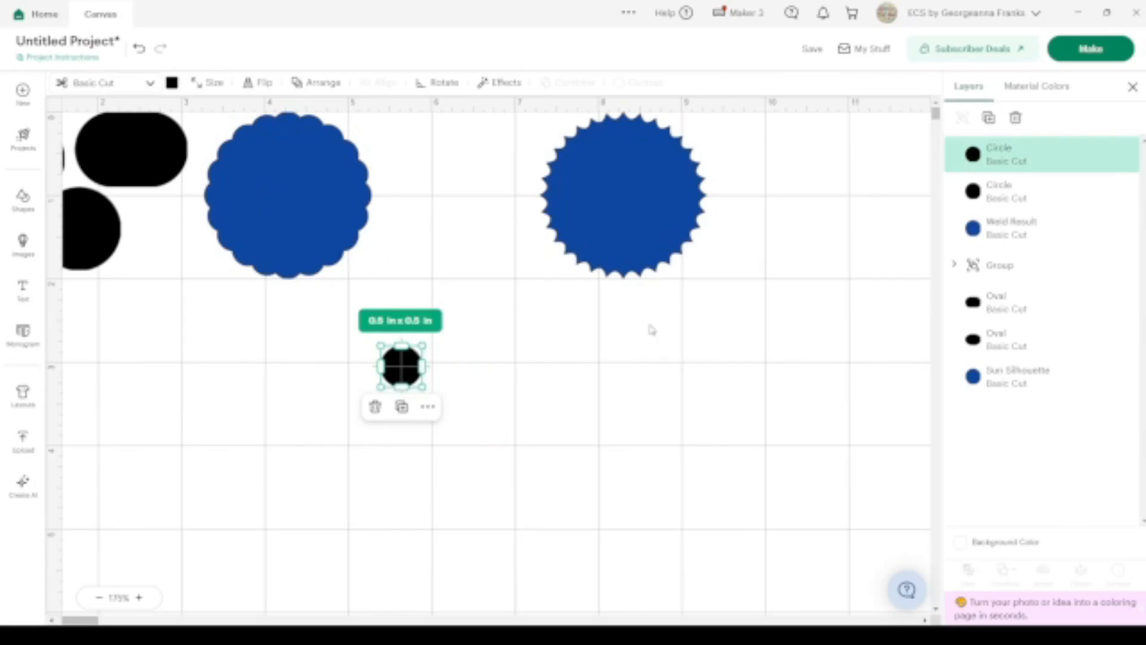
pyautogui.scroll(-3, 578, 433)
pyautogui.moveTo(399, 205); pyautogui.dragTo(454, 175)
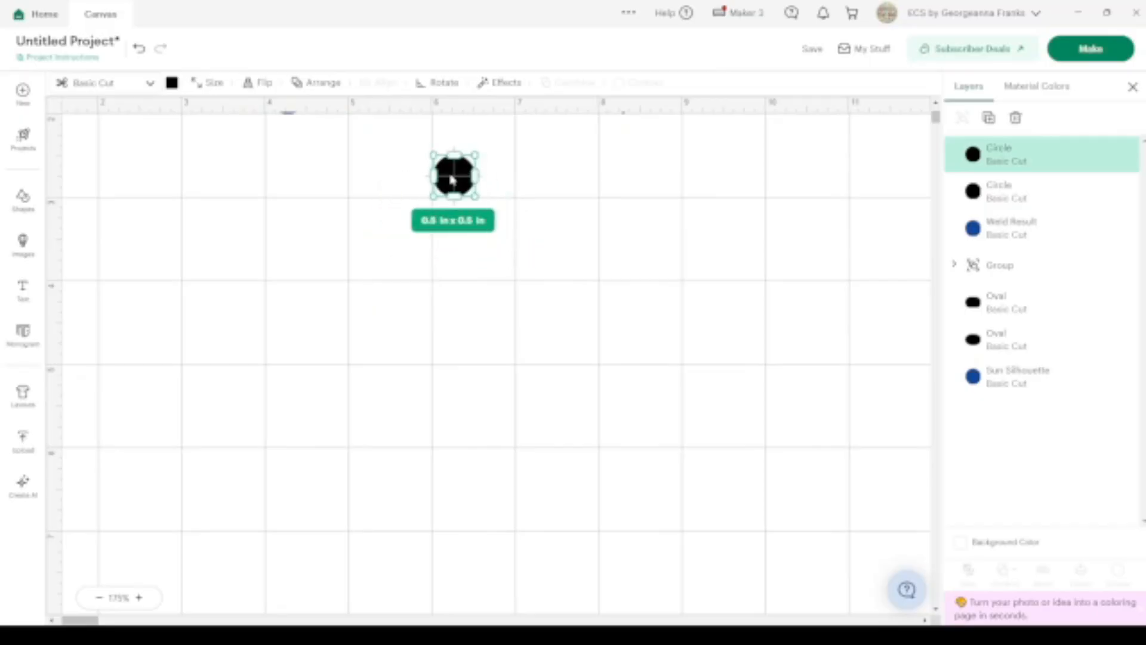
pyautogui.click(989, 118)
pyautogui.moveTo(500, 225); pyautogui.dragTo(455, 345)
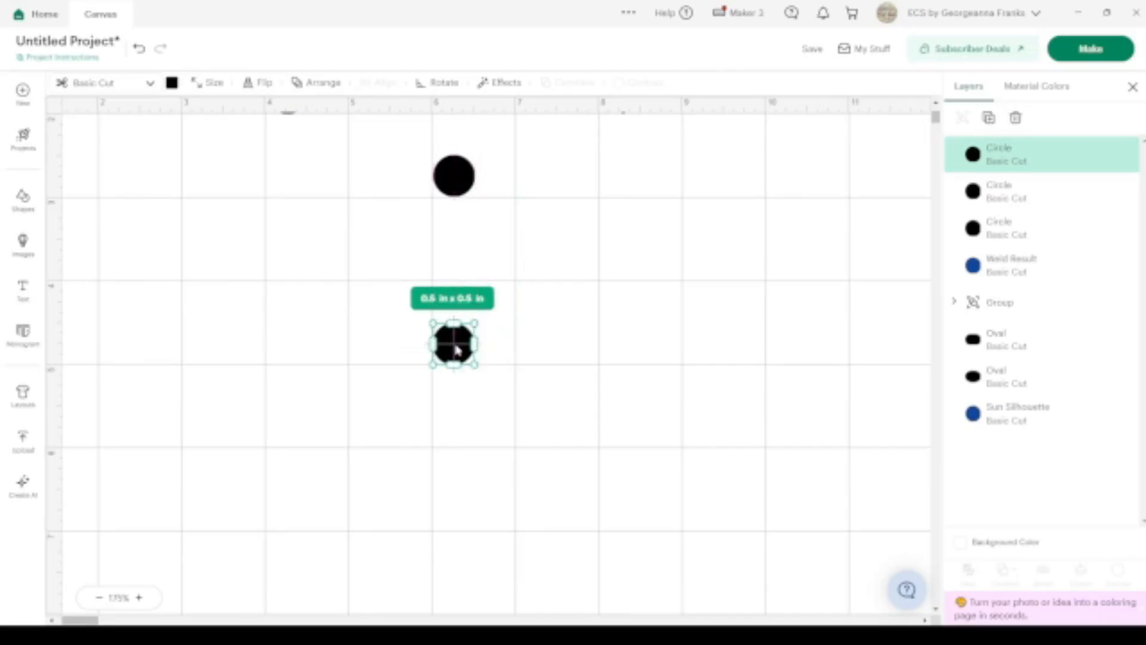
# Align the two stacked 0.5 in circles with each other and group them as a pair.
pyautogui.keyDown('shift'); pyautogui.click(464, 190); pyautogui.keyUp('shift')
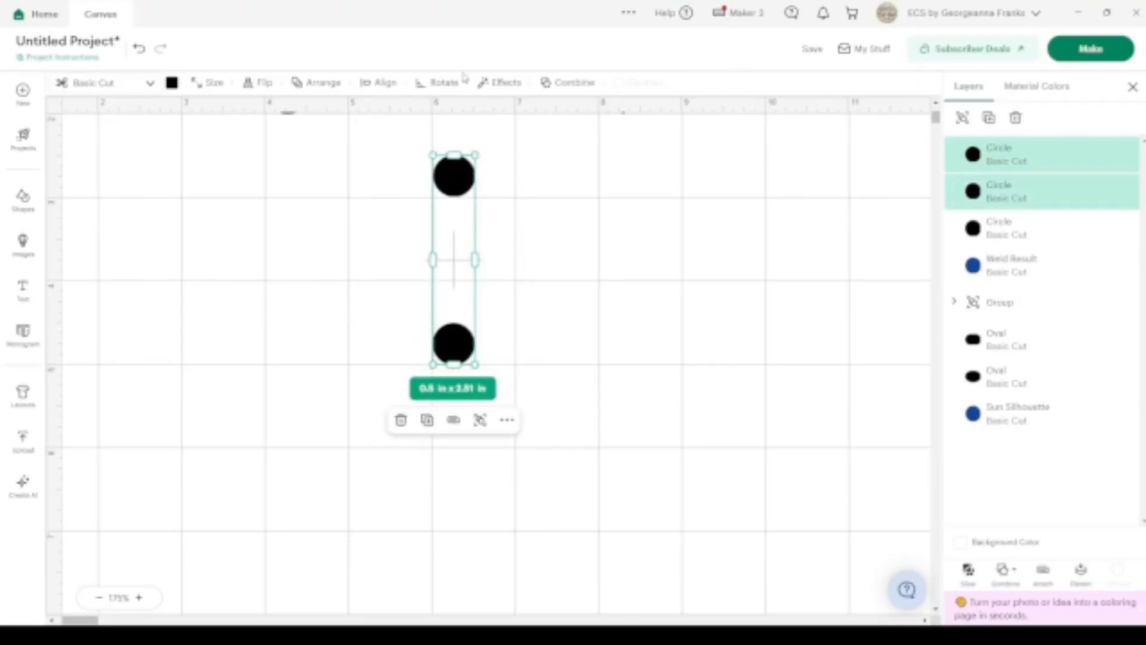
pyautogui.click(366, 83)
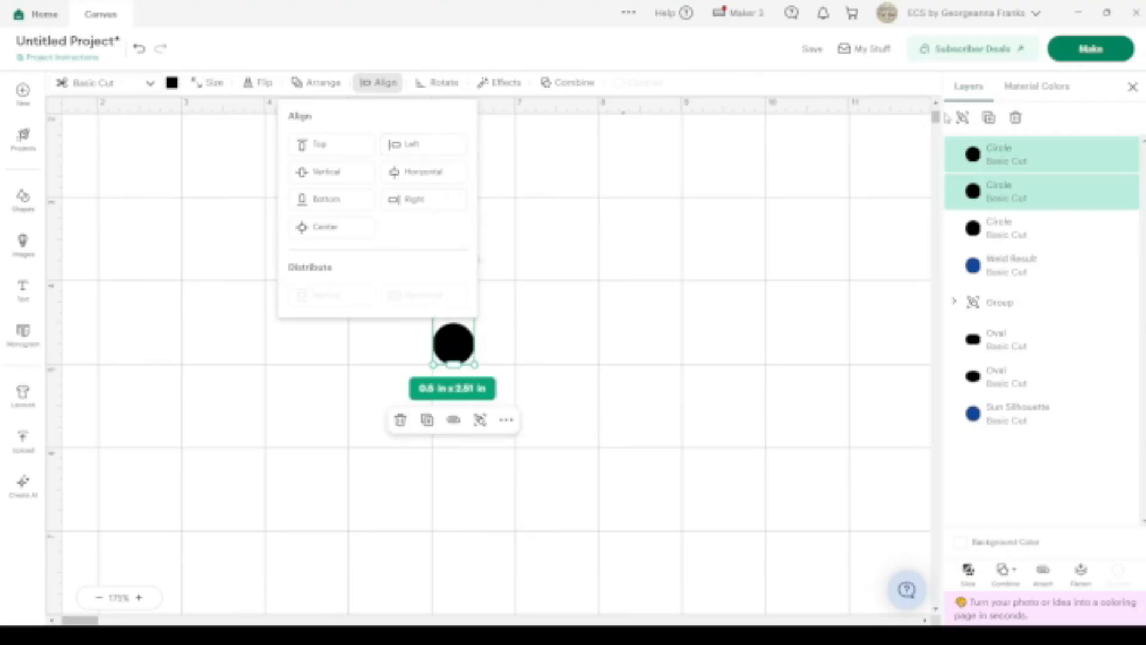
pyautogui.click(961, 119)
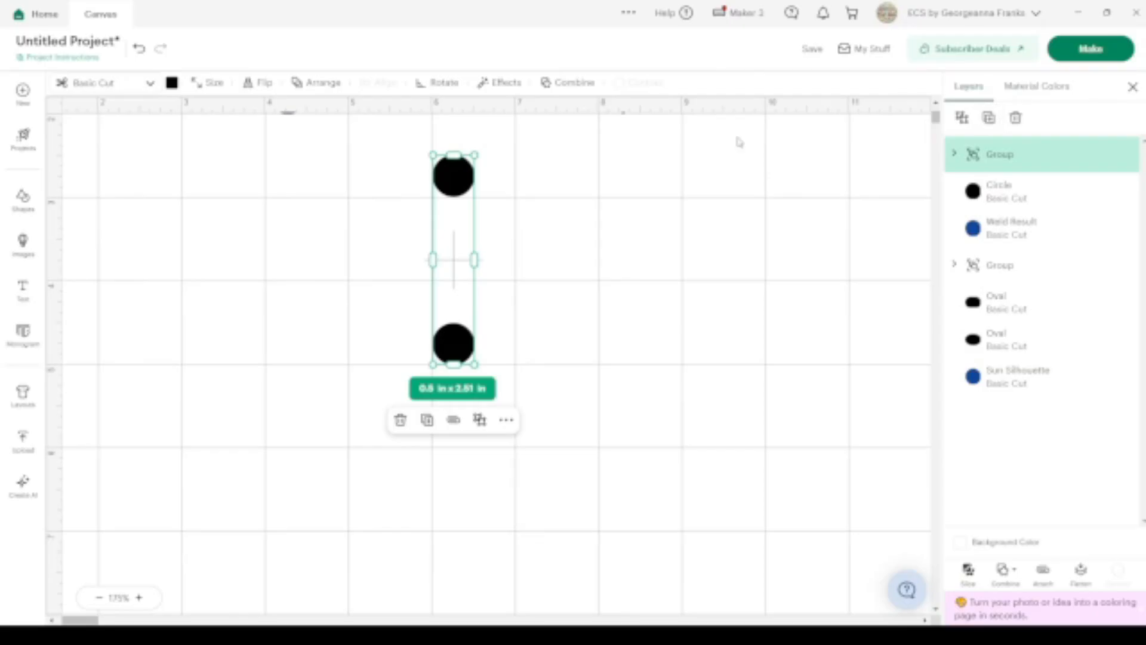
# Duplicate the grouped circle pair, rotate the copy 10 degrees and center it over the original pair.
pyautogui.scroll(3, 668, 132)
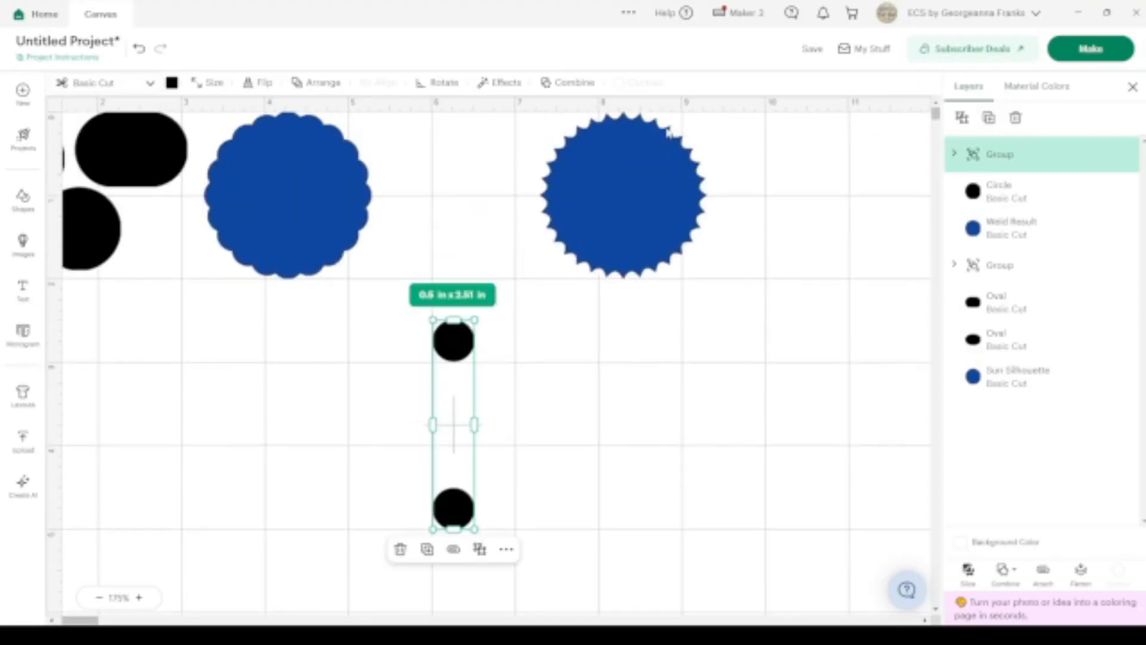
pyautogui.scroll(-3, 669, 133)
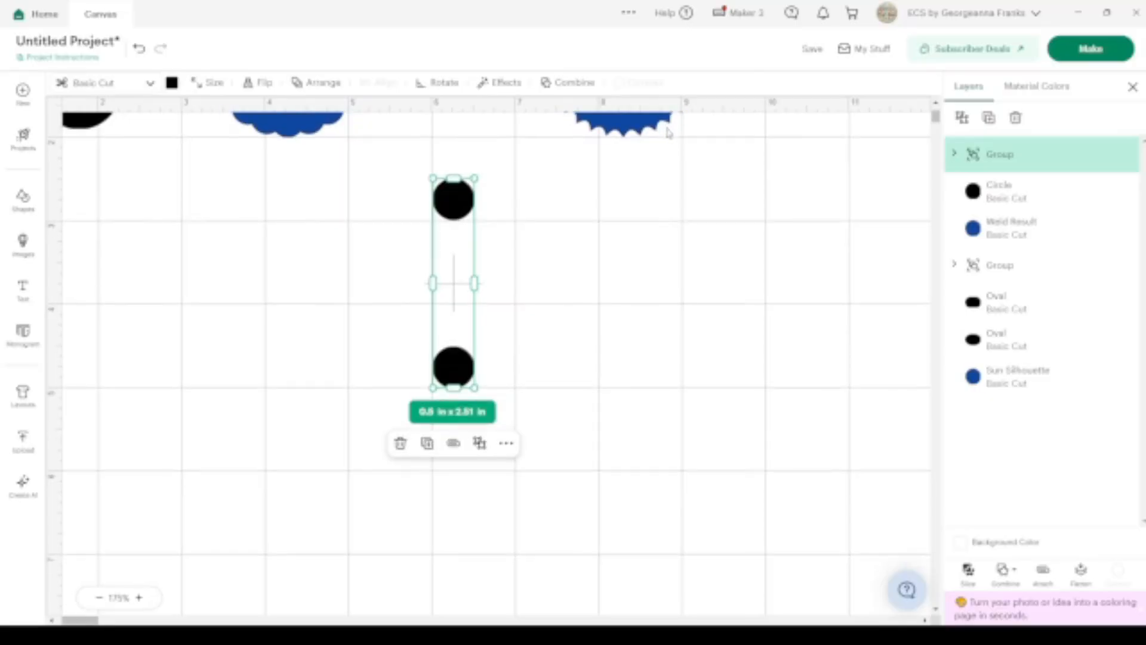
pyautogui.click(989, 119)
pyautogui.click(441, 85)
pyautogui.click(492, 145)
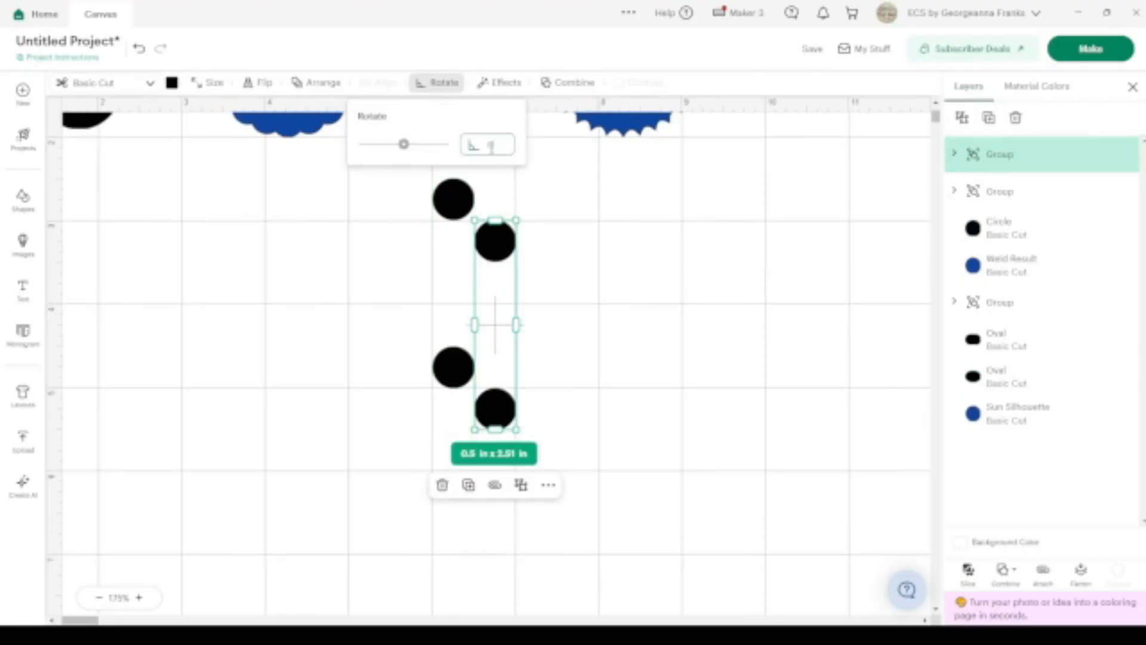
pyautogui.write('10')
pyautogui.press('Return')
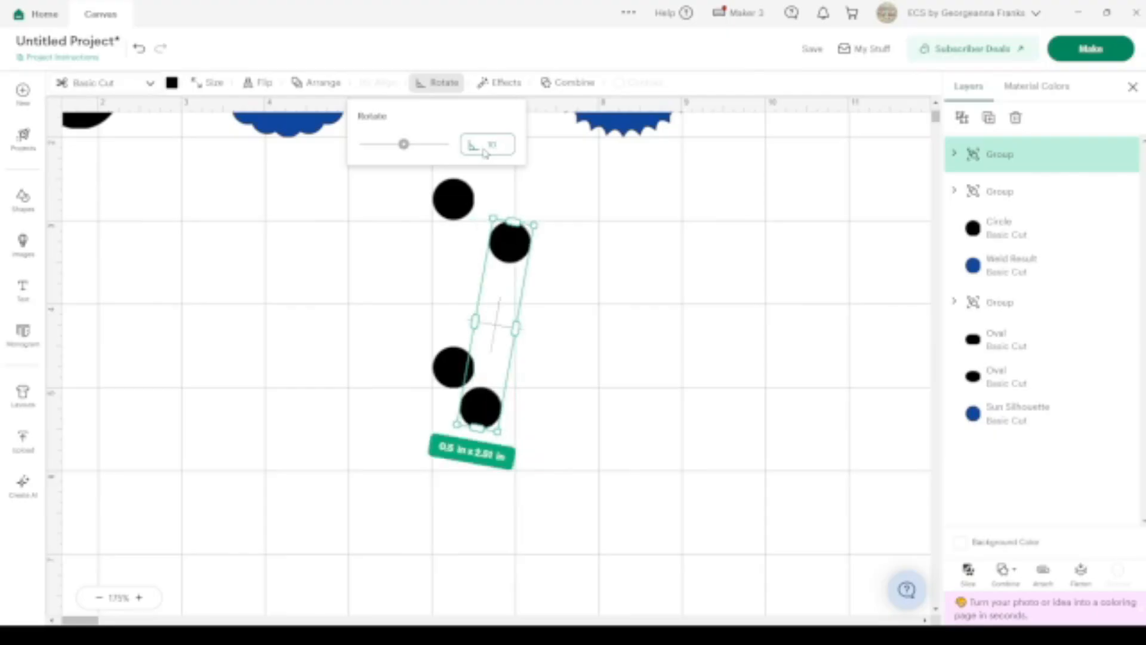
pyautogui.moveTo(478, 406); pyautogui.dragTo(437, 370)
pyautogui.click(626, 429)
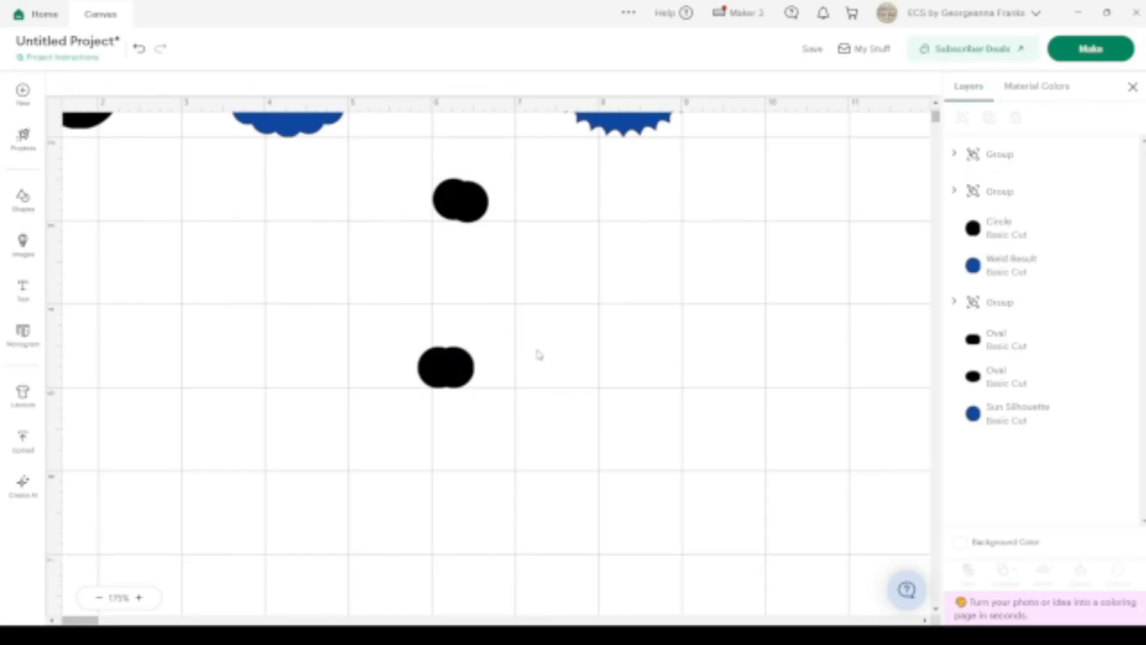
# Set the rotation of the duplicated circle pair to 12 degrees.
pyautogui.click(460, 191)
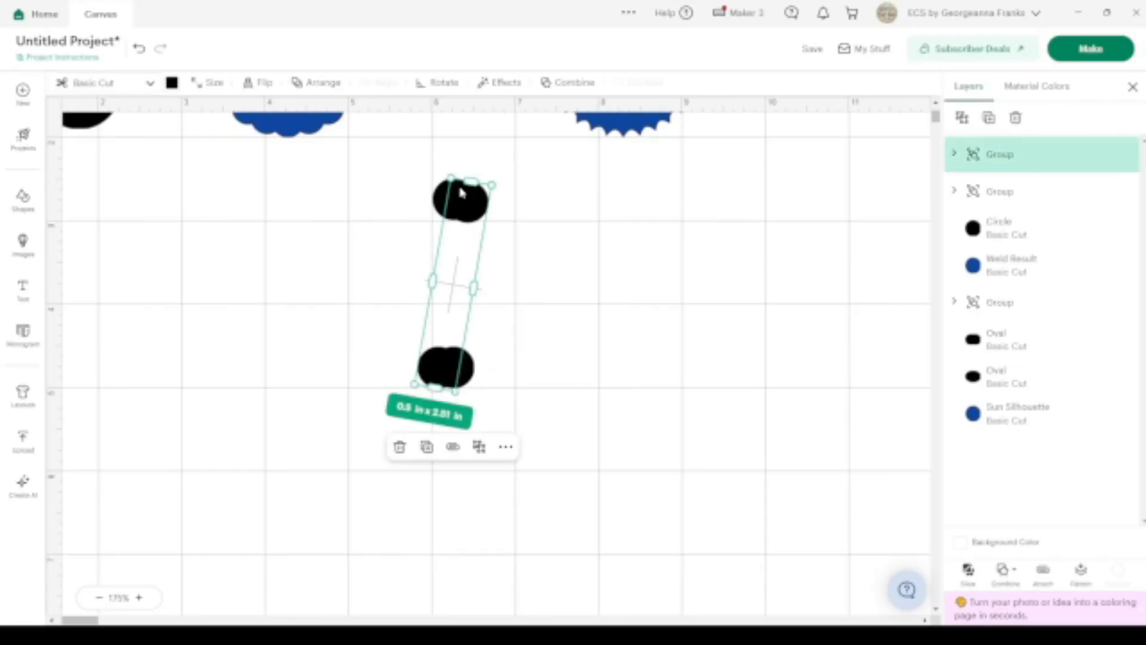
pyautogui.click(438, 83)
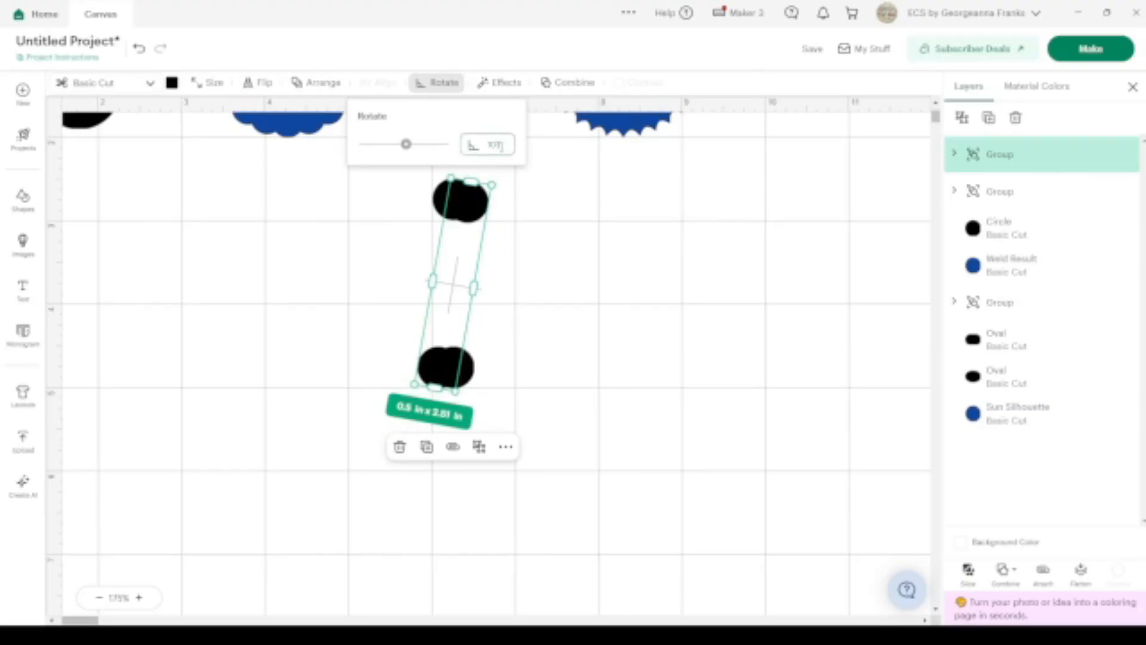
pyautogui.press('Return')
pyautogui.press('BackSpace')
pyautogui.press('BackSpace')
pyautogui.write('12')
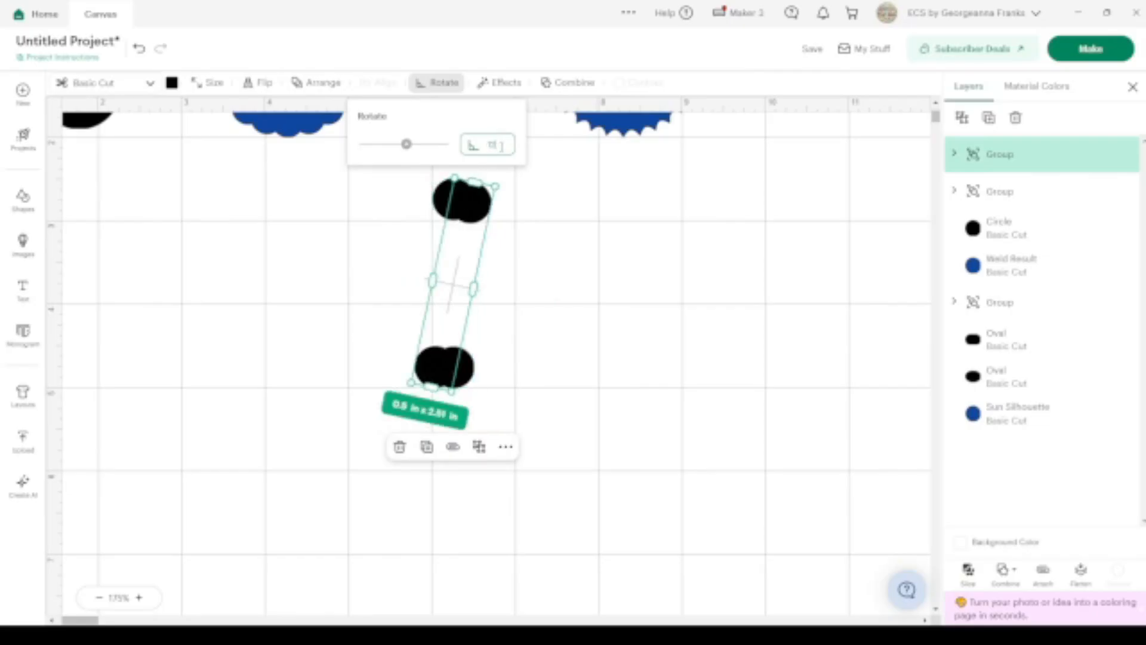
pyautogui.click(606, 306)
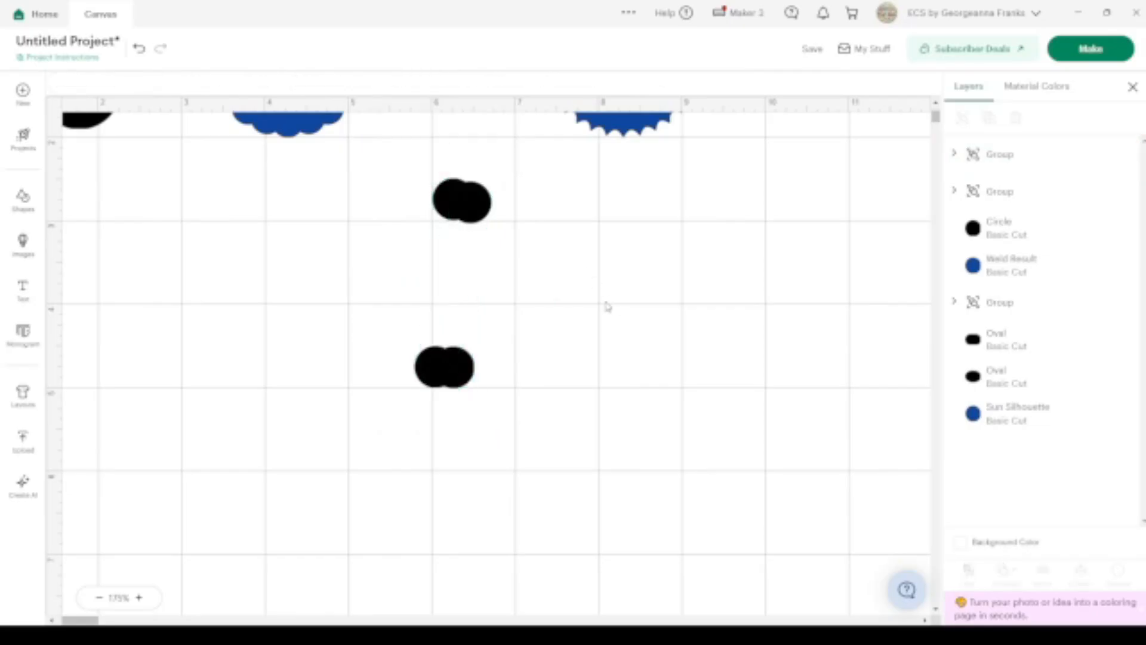
# Nudge the rotated pair slightly over the original, and undo back to the single upright pair.
pyautogui.click(466, 203)
pyautogui.moveTo(464, 204); pyautogui.dragTo(474, 204)
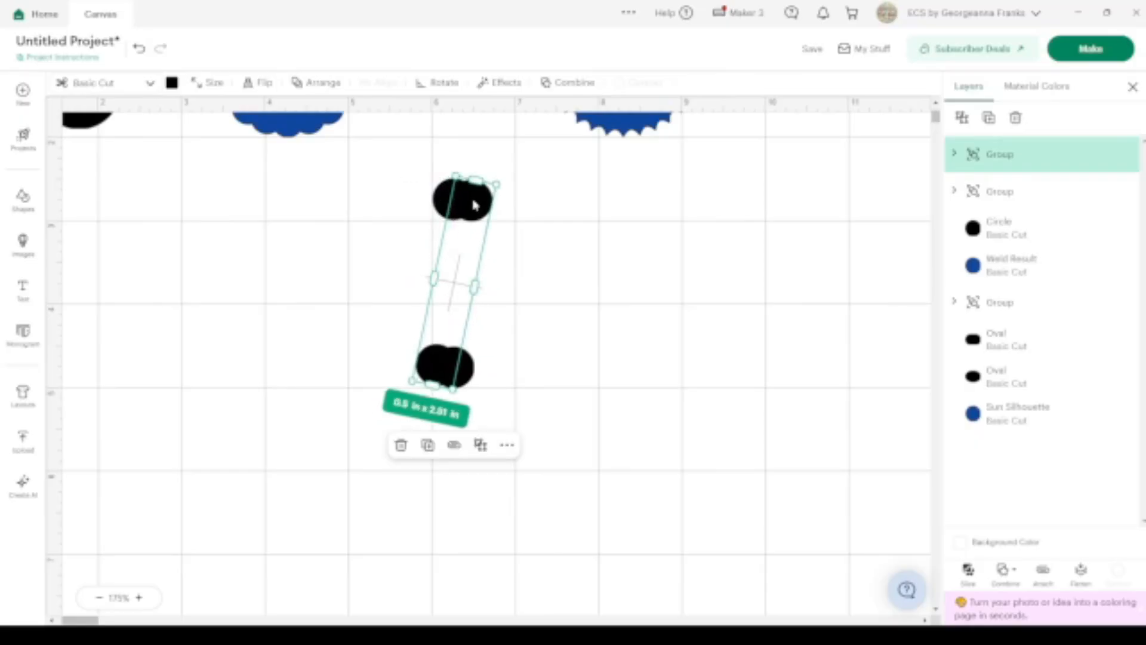
pyautogui.click(603, 281)
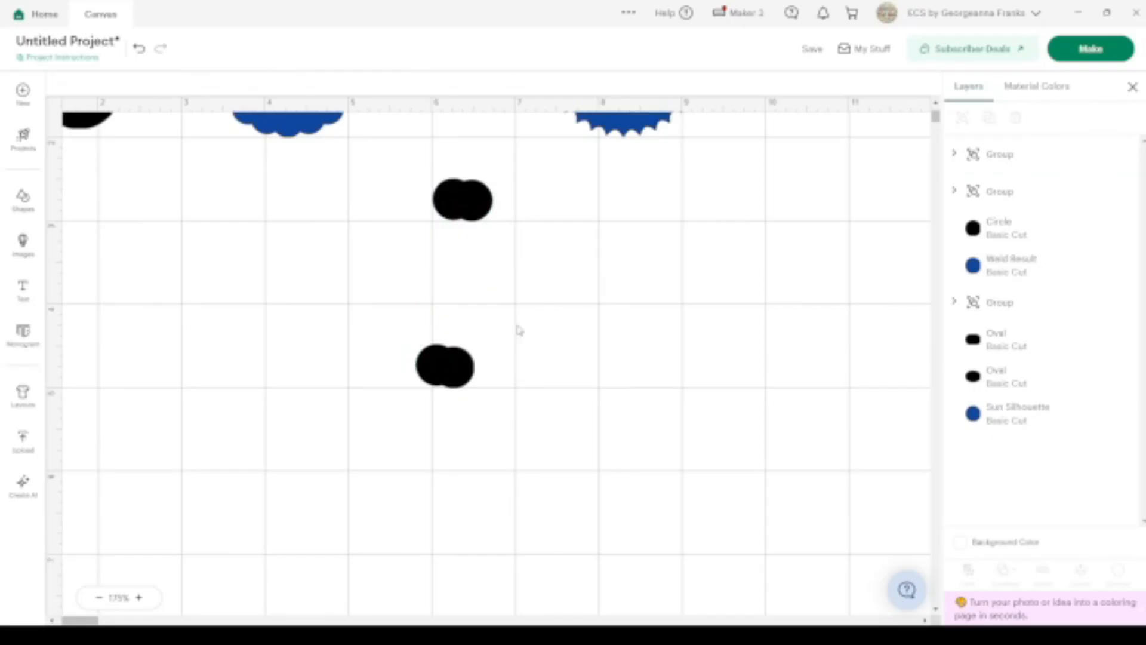
pyautogui.click(450, 373)
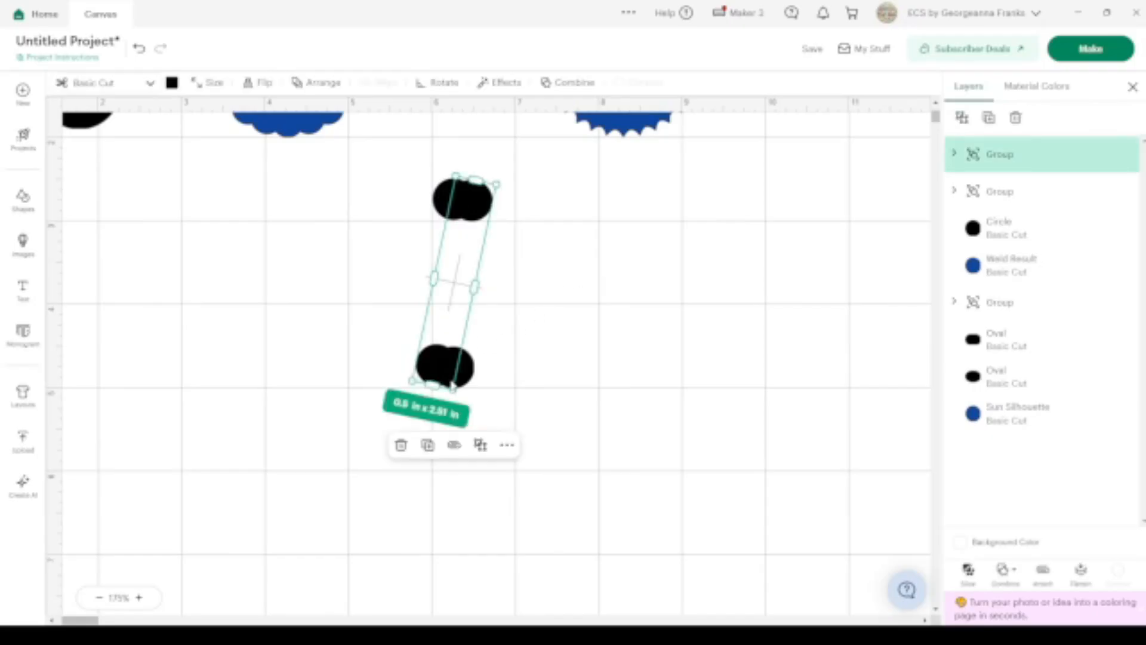
pyautogui.hotkey('ctrl', 'z')
# Ungroup the upright circle pair and delete its lower circle.
pyautogui.click(454, 206)
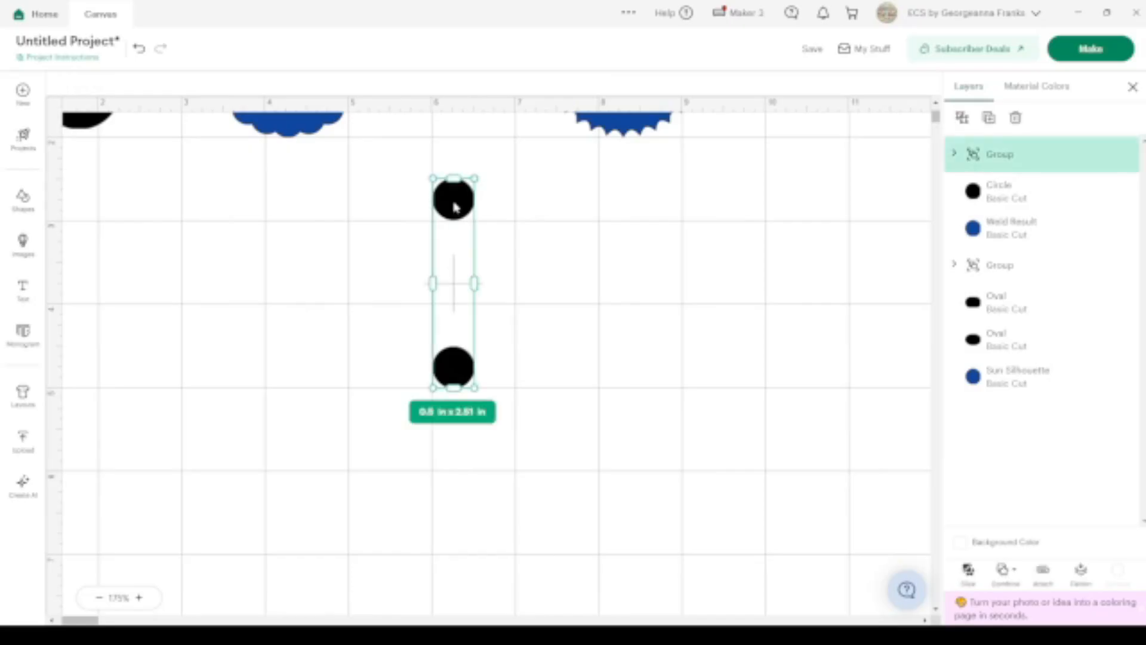
pyautogui.click(959, 118)
pyautogui.click(555, 426)
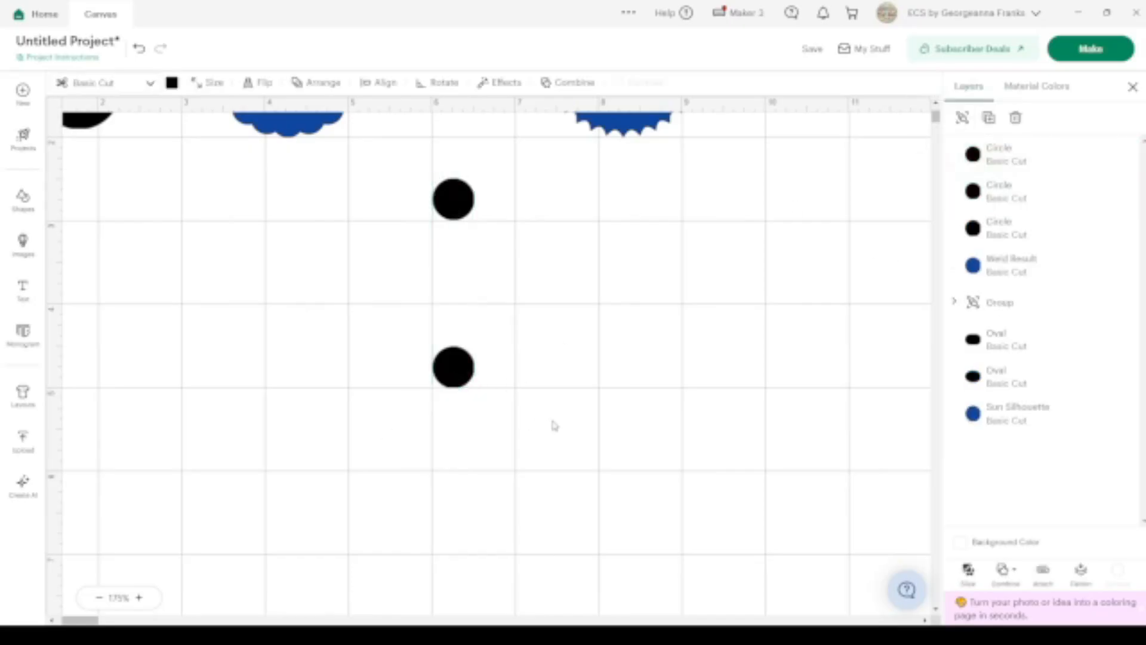
pyautogui.click(456, 366)
pyautogui.press('Delete')
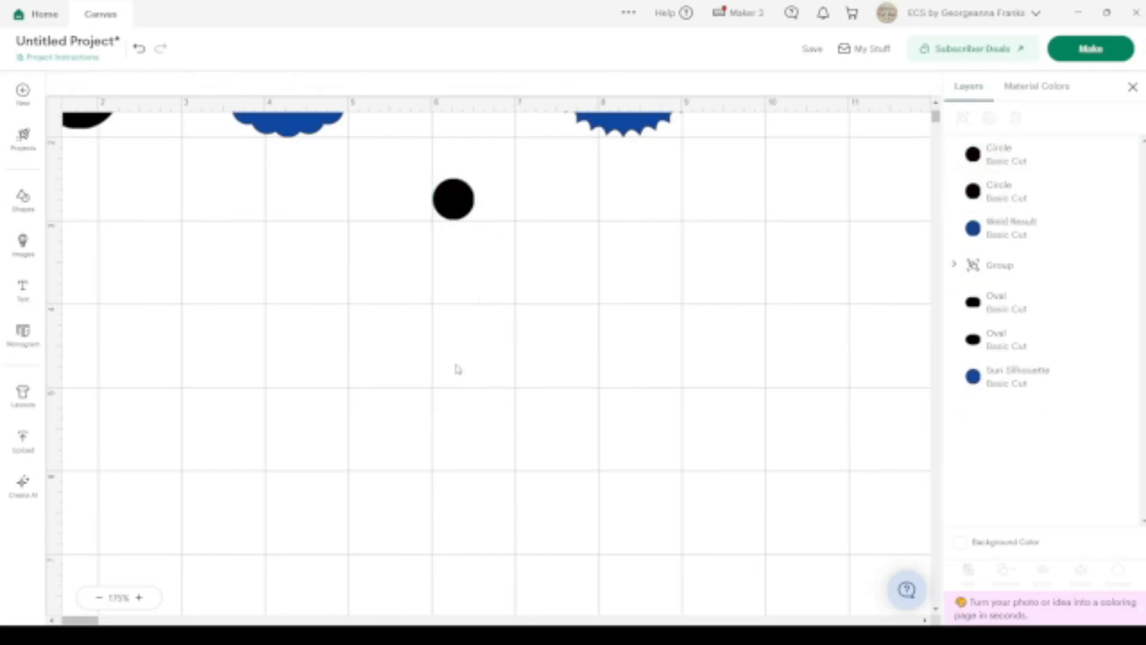
# Shrink the remaining circle to 0.25 in x 0.25 in and place a duplicate about 2 in directly below it.
pyautogui.click(452, 190)
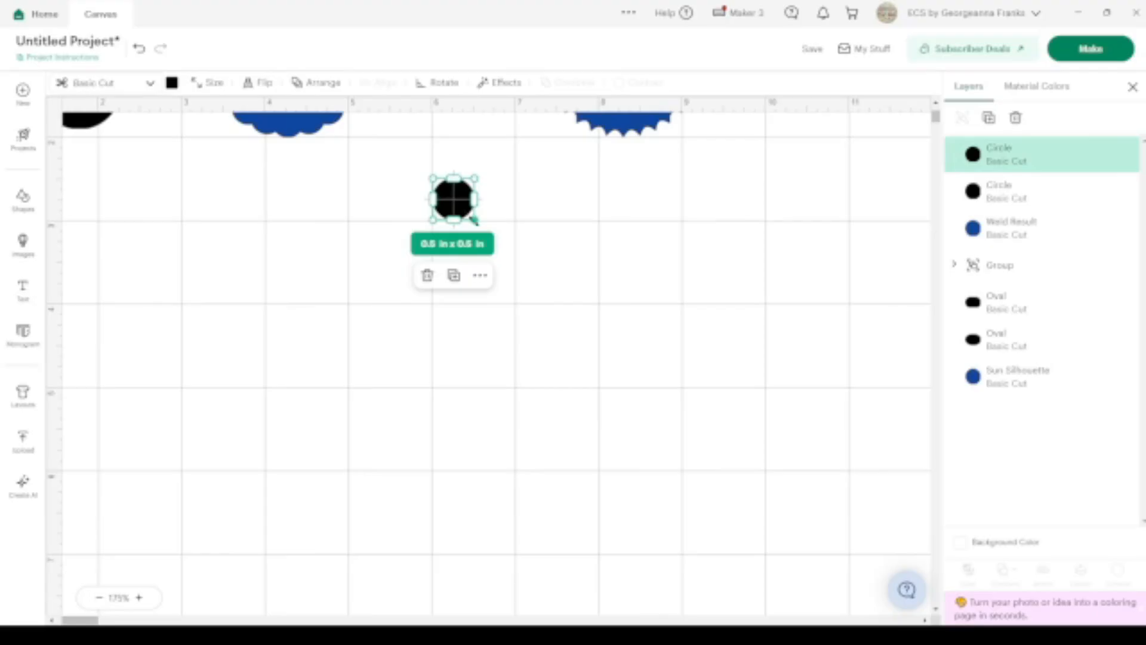
pyautogui.moveTo(474, 220); pyautogui.dragTo(445, 213)
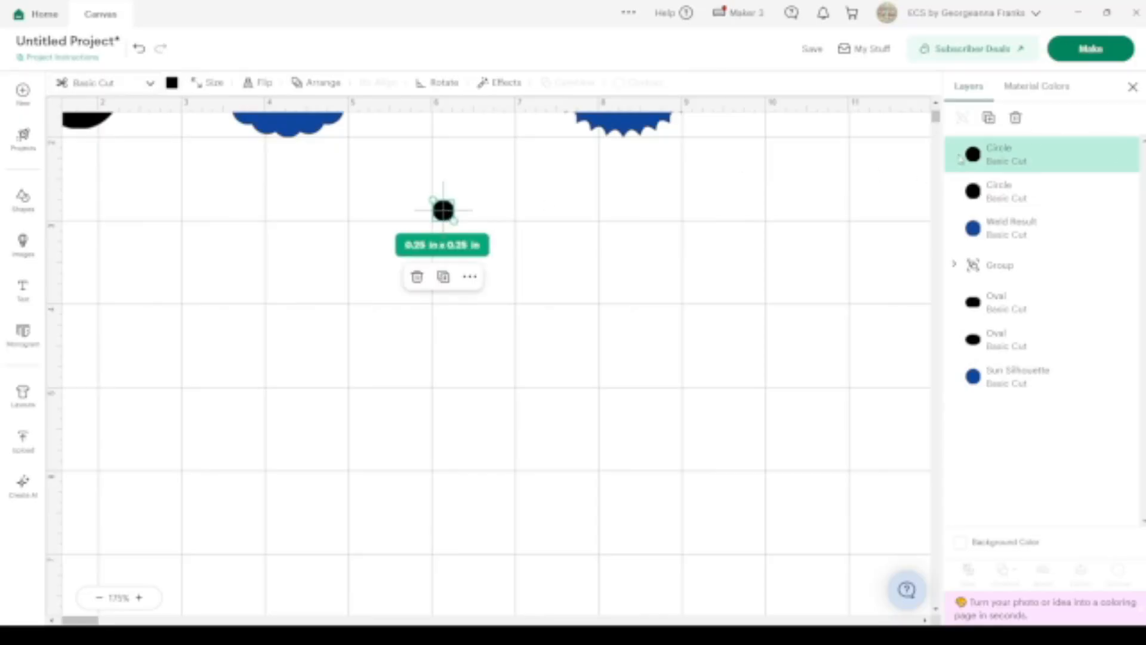
pyautogui.click(990, 118)
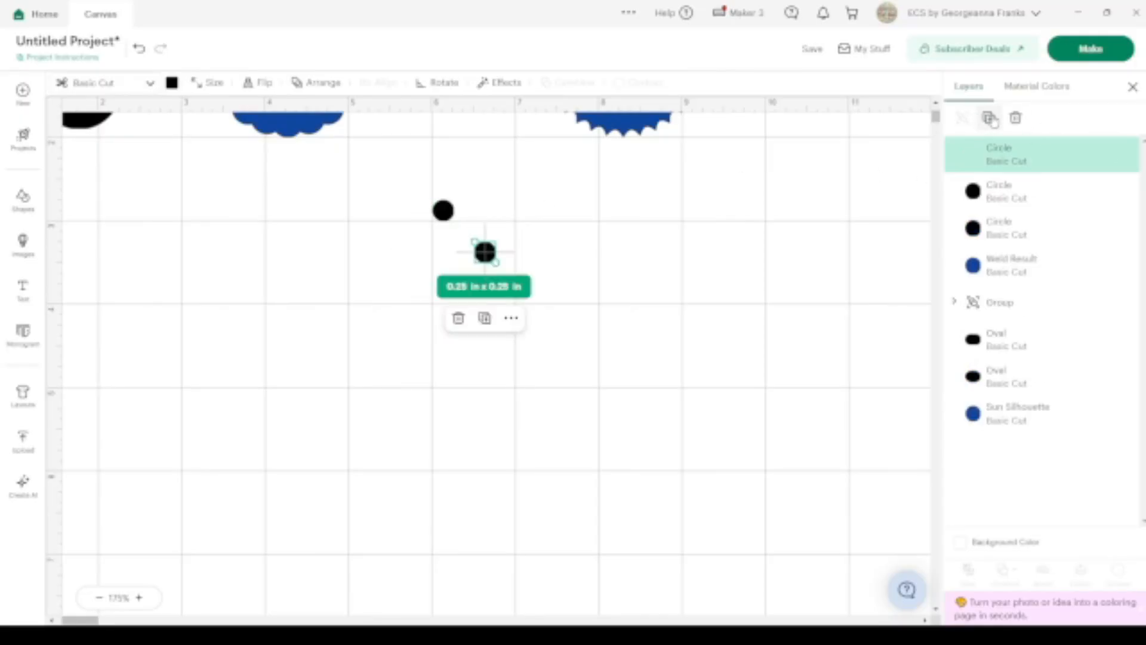
pyautogui.moveTo(486, 251); pyautogui.dragTo(441, 377)
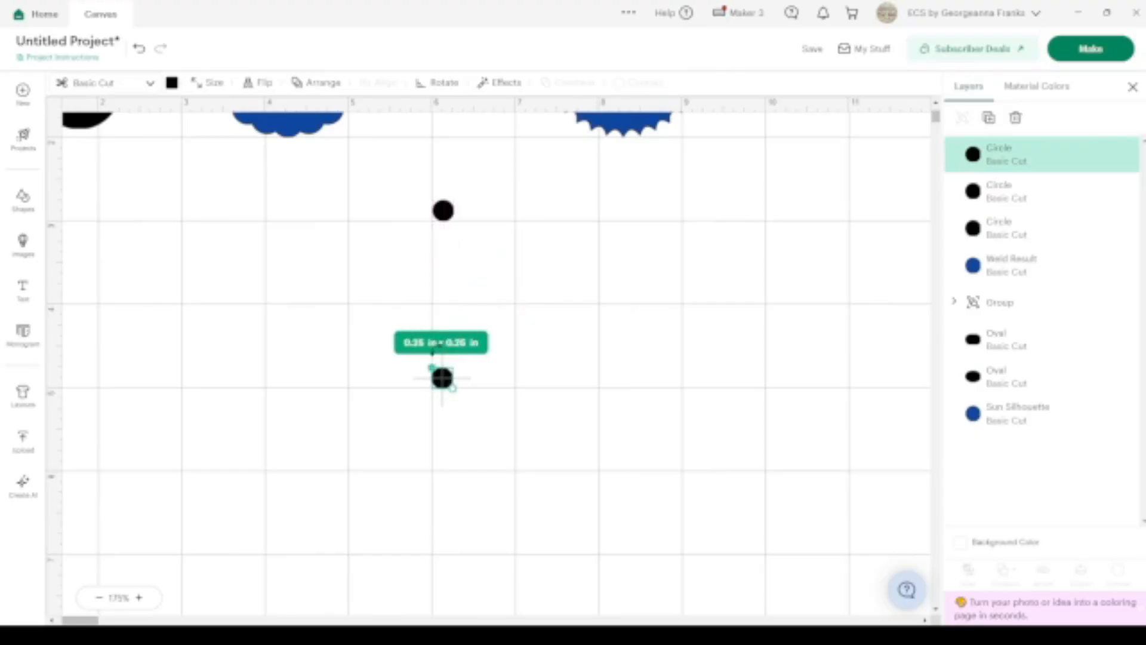
# Align the two 0.25 in circles along their left edges and group them.
pyautogui.keyDown('shift'); pyautogui.click(444, 214); pyautogui.keyUp('shift')
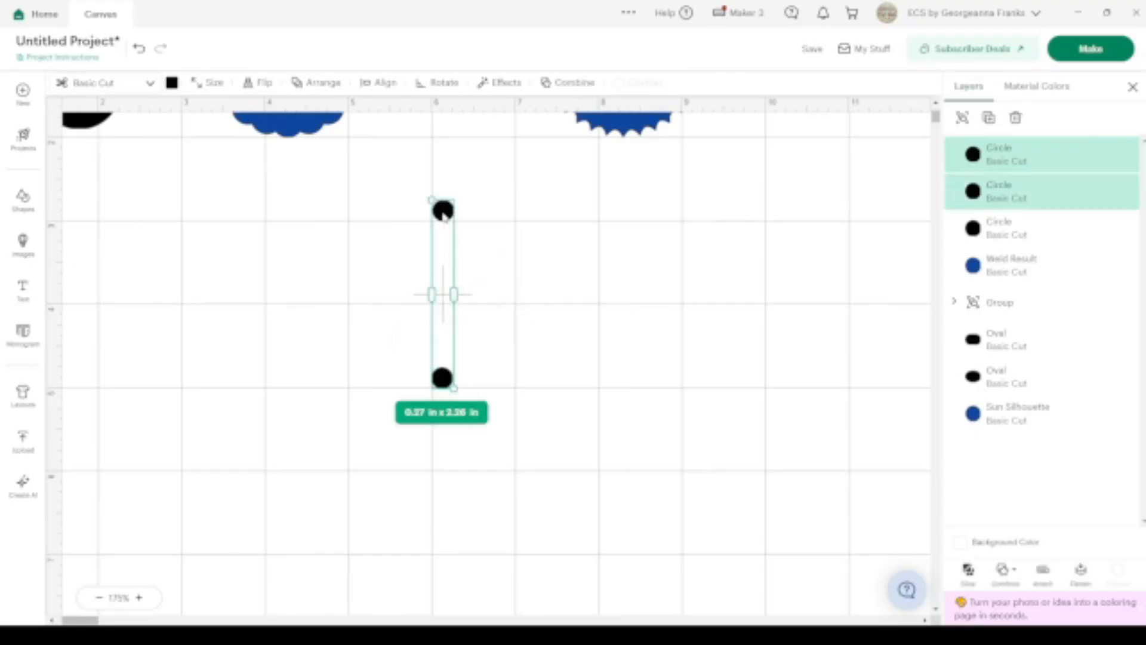
pyautogui.click(378, 83)
pyautogui.click(435, 154)
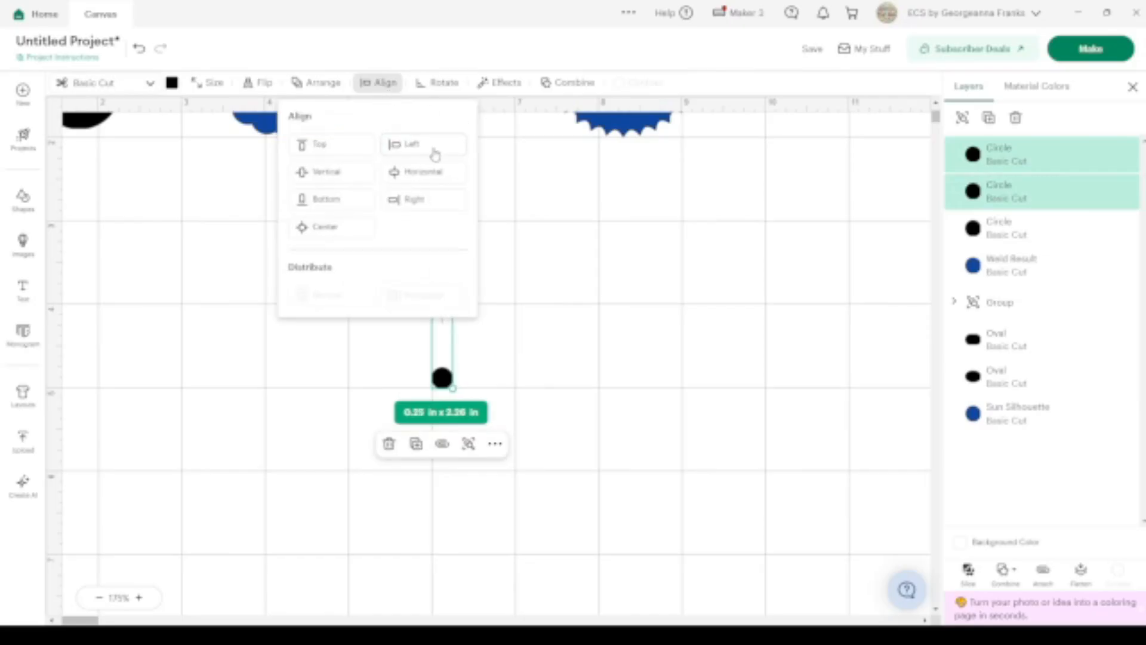
pyautogui.click(600, 338)
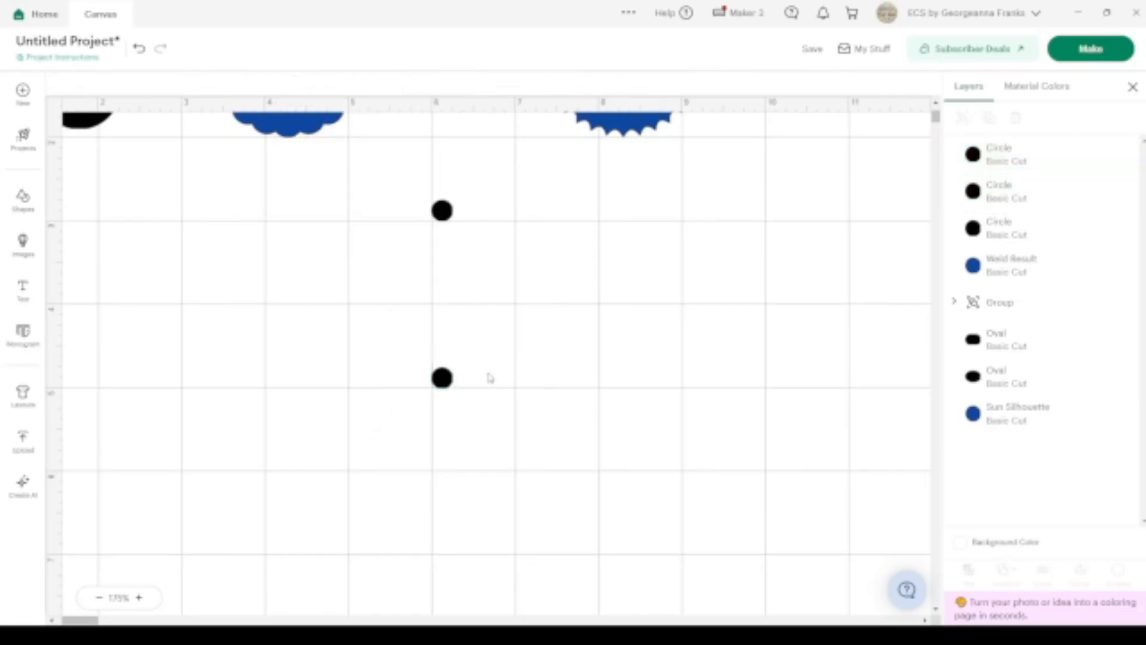
pyautogui.moveTo(496, 456); pyautogui.dragTo(421, 163)
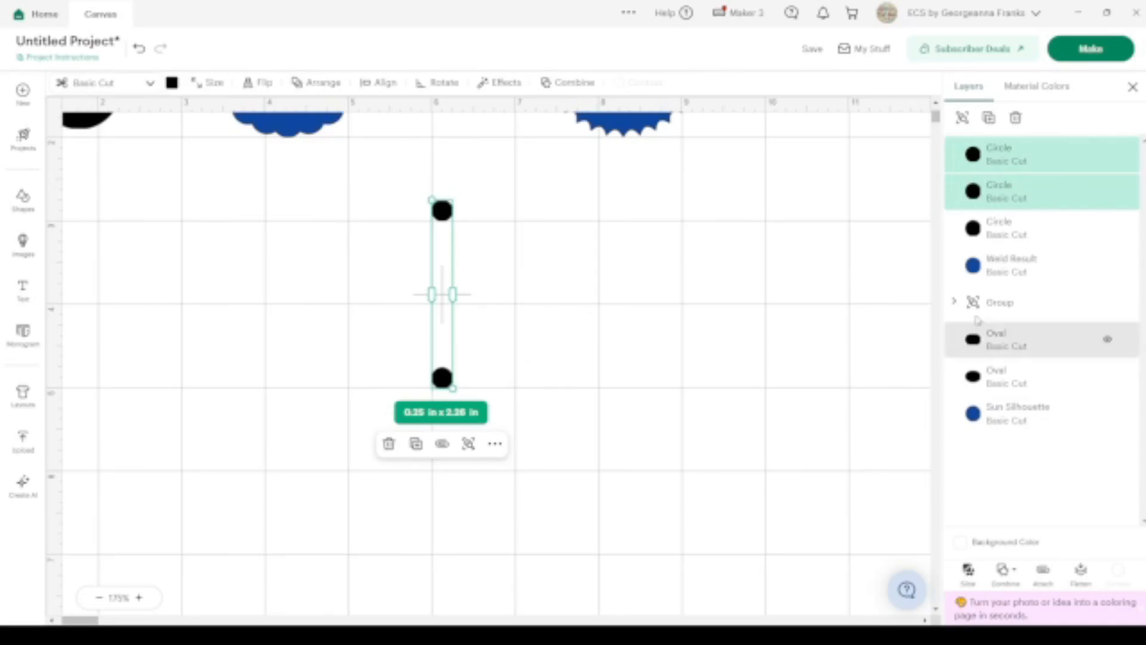
pyautogui.click(961, 118)
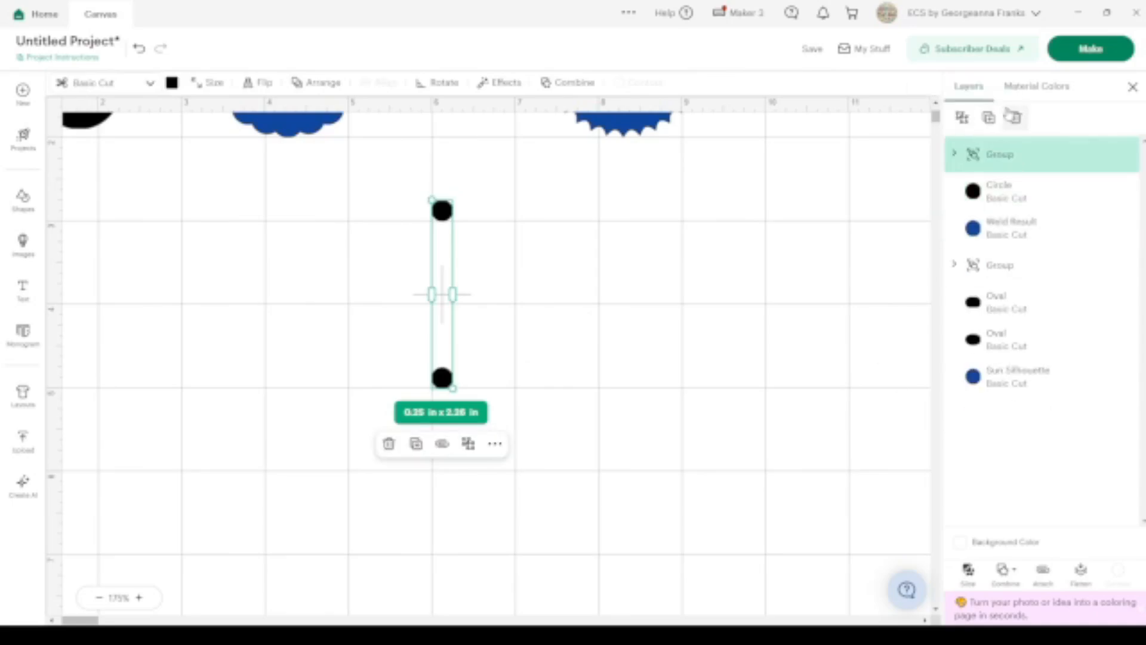
# Duplicate the 0.25 in circle pair, rotate the copy 10 degrees and center it over the original pair.
pyautogui.click(988, 119)
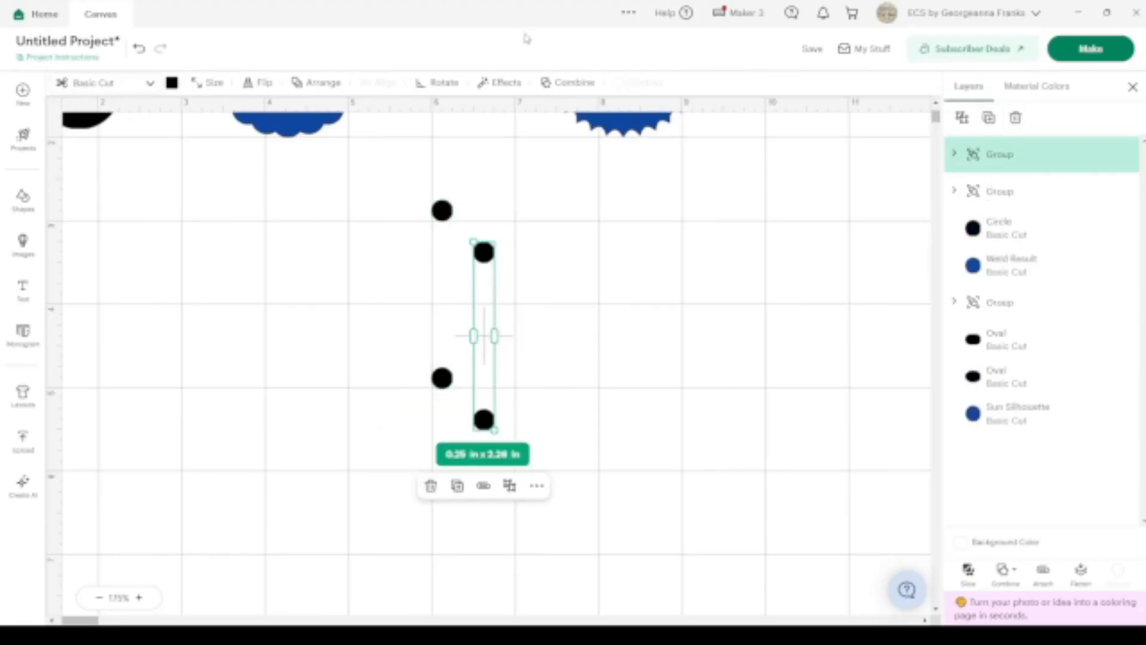
pyautogui.click(440, 84)
pyautogui.click(506, 149)
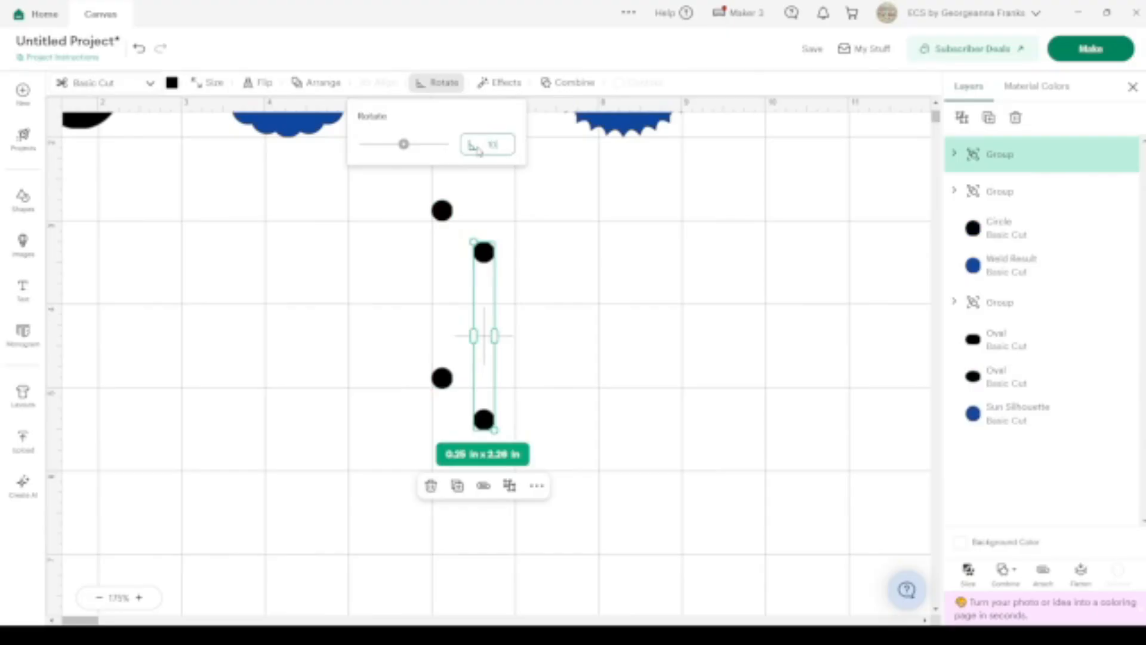
pyautogui.write('10')
pyautogui.press('Return')
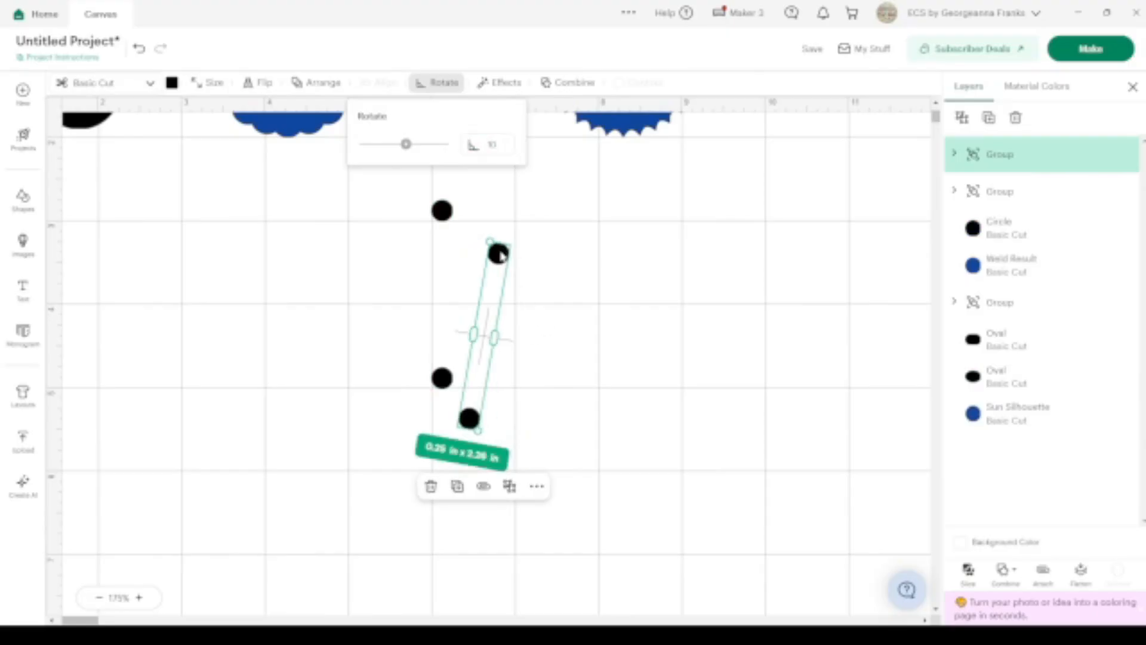
pyautogui.moveTo(499, 251); pyautogui.dragTo(461, 213)
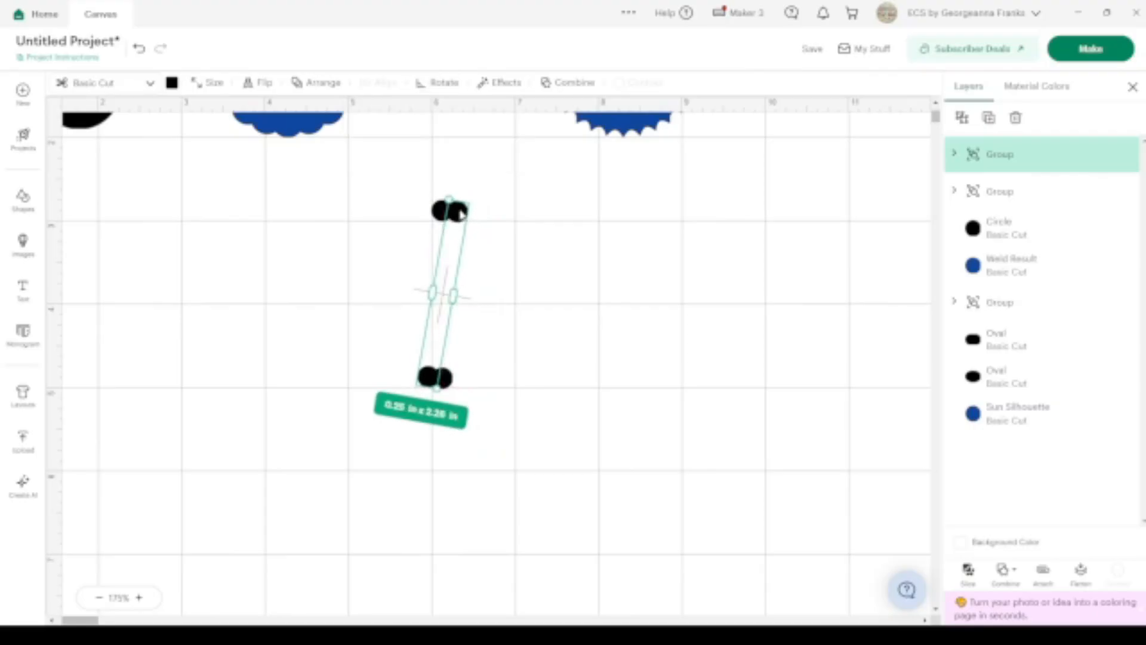
pyautogui.click(536, 261)
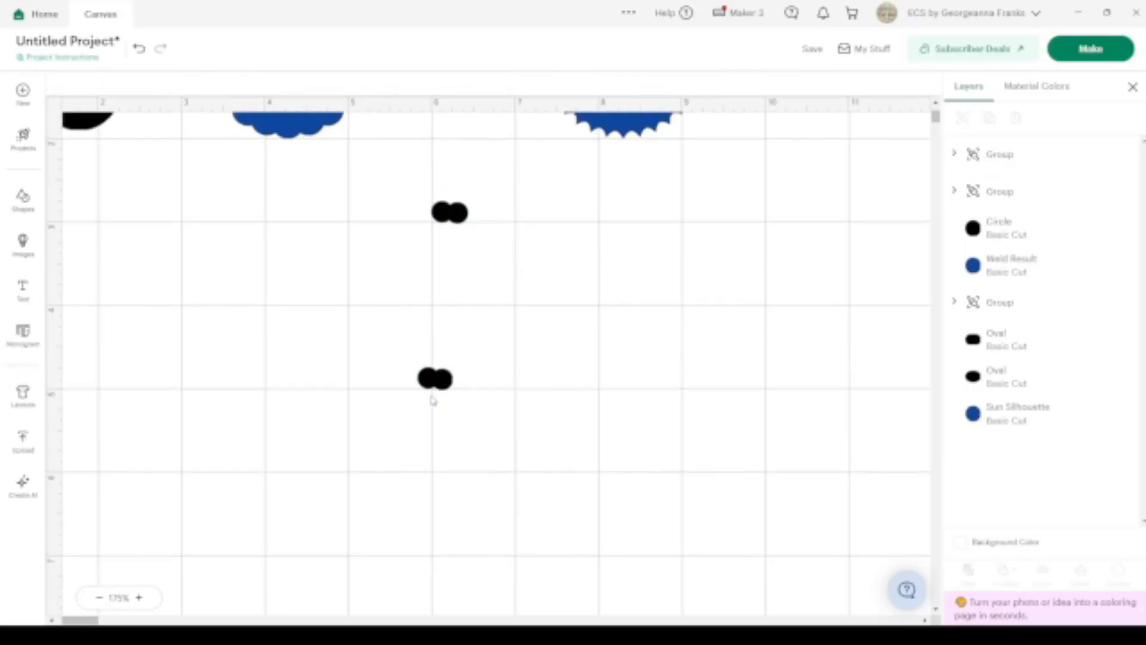
pyautogui.scroll(4, 446, 396)
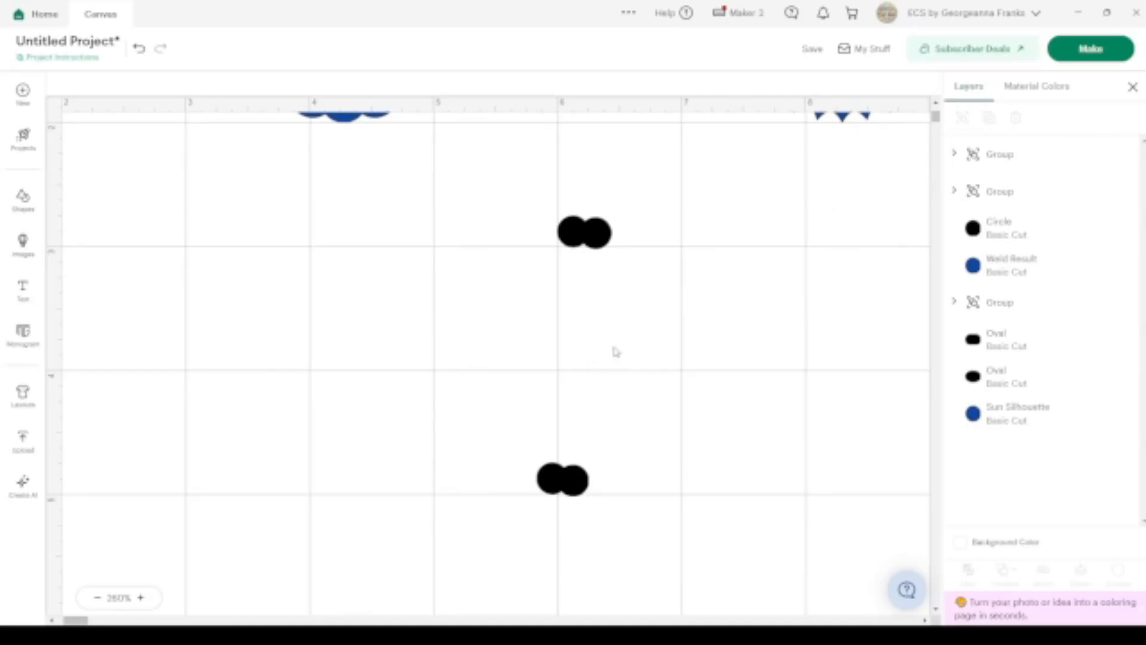
pyautogui.scroll(2, 833, 215)
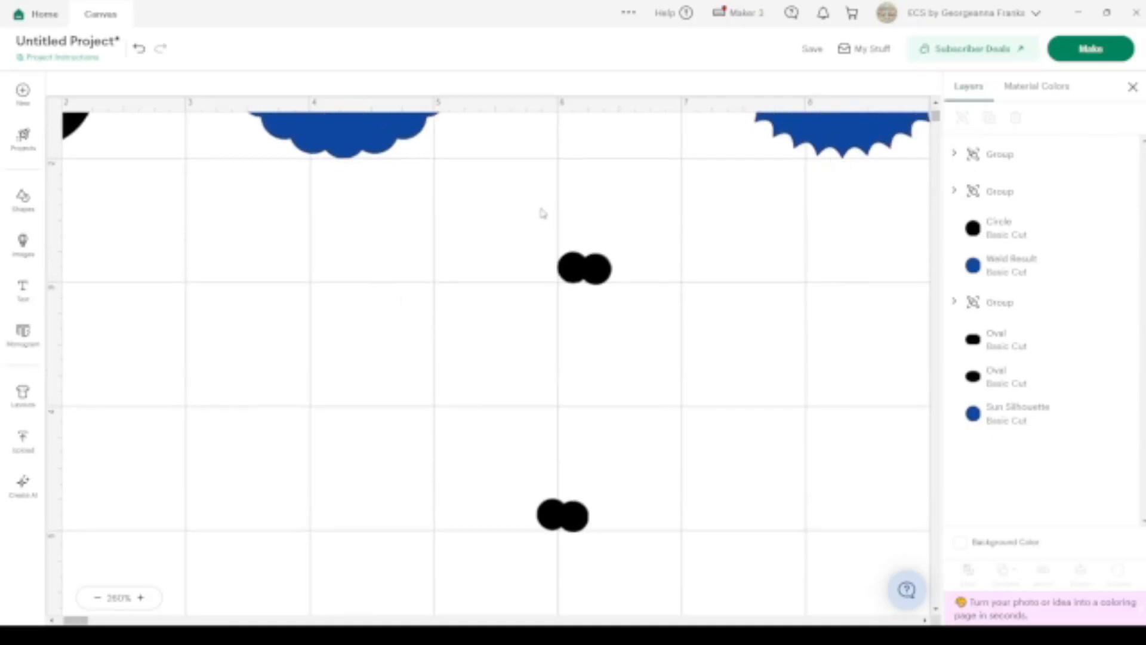
pyautogui.scroll(10, 330, 357)
pyautogui.hscroll(-10, 330, 356)
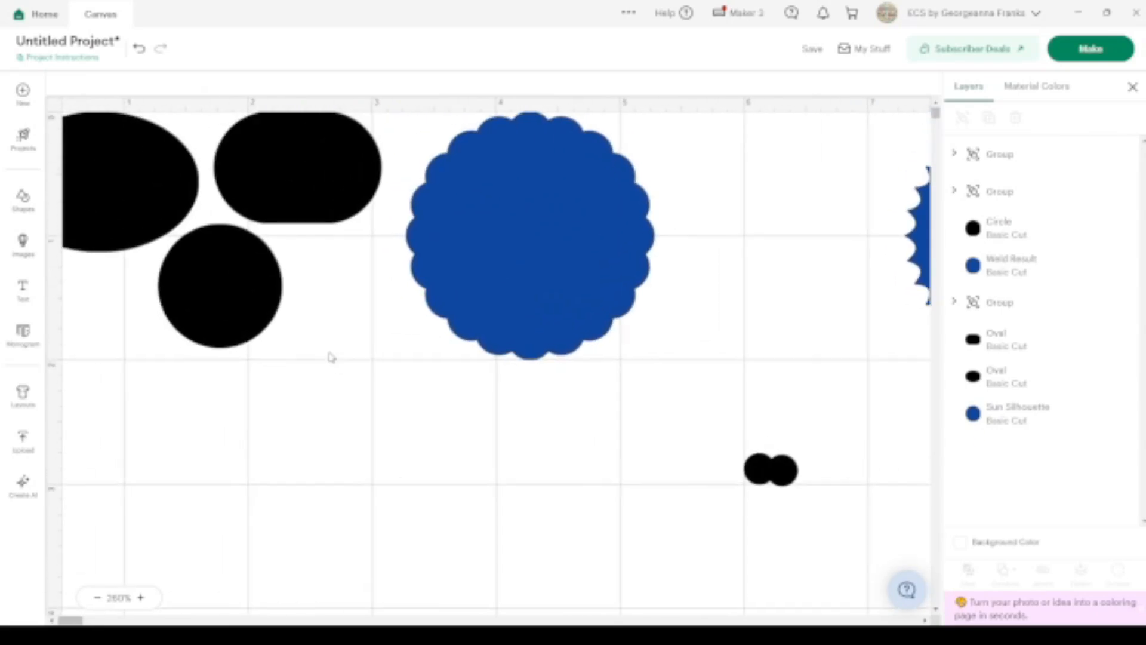
# Duplicate the black oval and place the copy in the empty area below the blue sun silhouette.
pyautogui.click(114, 179)
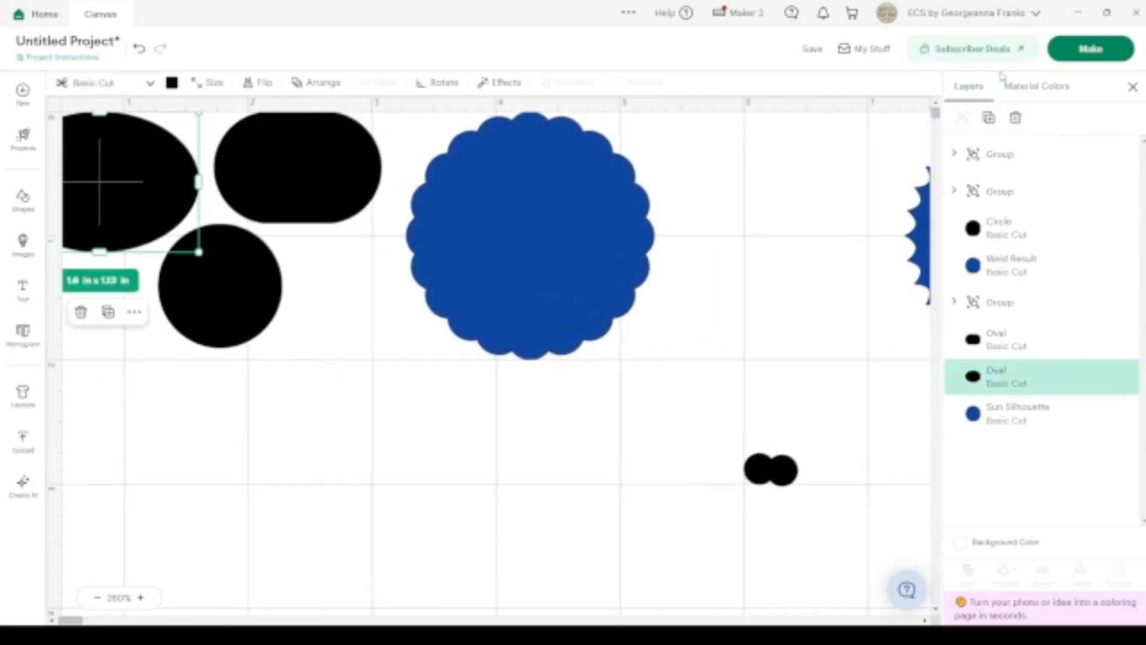
pyautogui.click(988, 117)
pyautogui.moveTo(193, 217); pyautogui.dragTo(573, 407)
pyautogui.hscroll(10, 573, 404)
pyautogui.scroll(-8, 573, 404)
pyautogui.moveTo(285, 276); pyautogui.dragTo(743, 367)
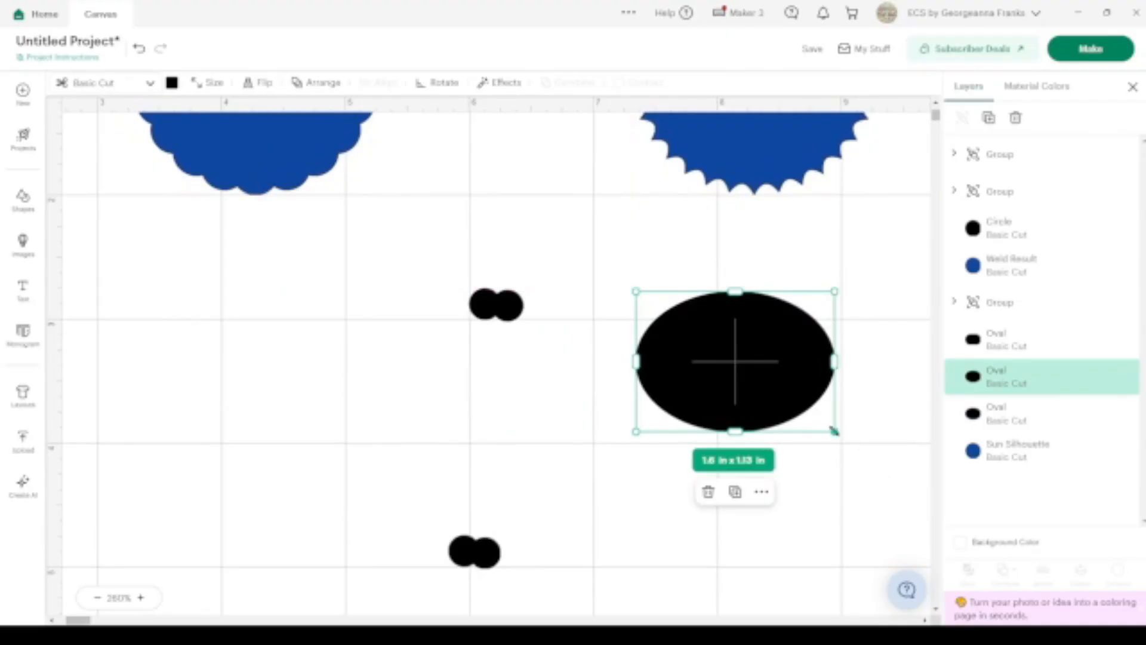
# Shrink the copied oval to 0.57 in x 0.31 in, turn it upright and position it below the sun silhouette.
pyautogui.moveTo(834, 430); pyautogui.dragTo(743, 360)
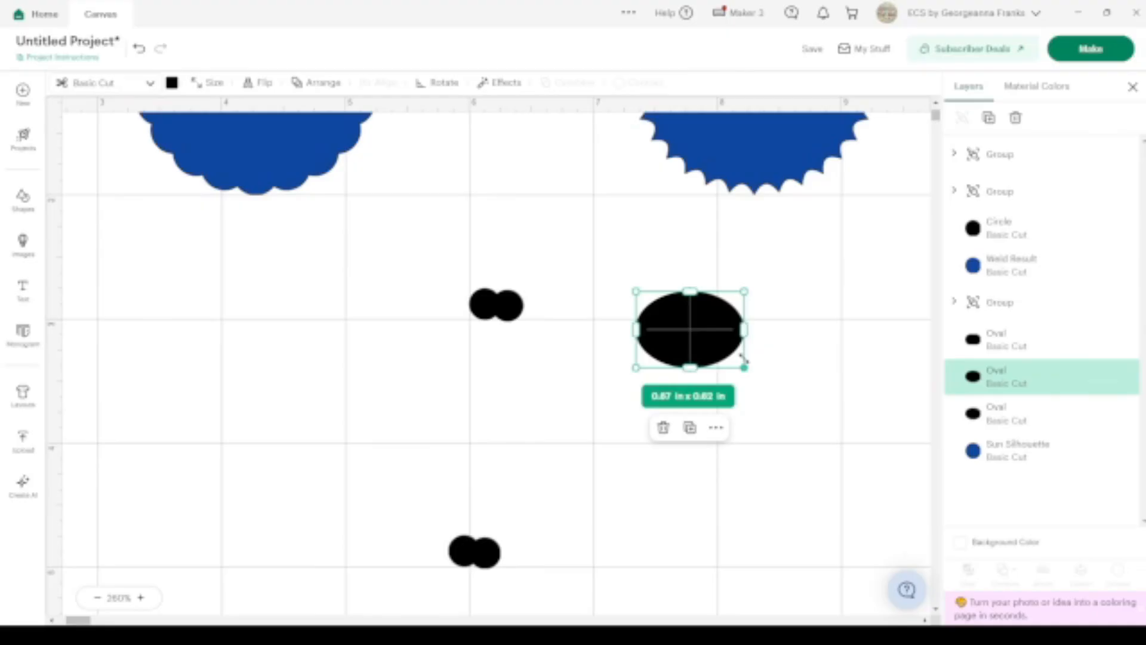
pyautogui.moveTo(743, 368); pyautogui.dragTo(670, 332)
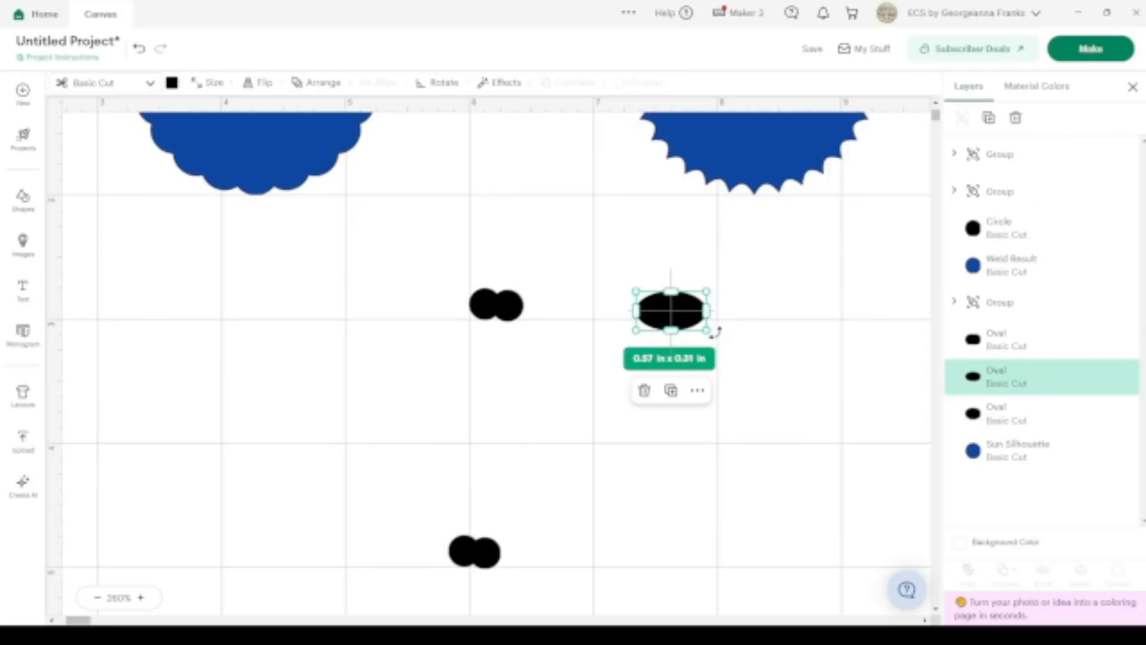
pyautogui.moveTo(714, 333); pyautogui.dragTo(652, 374)
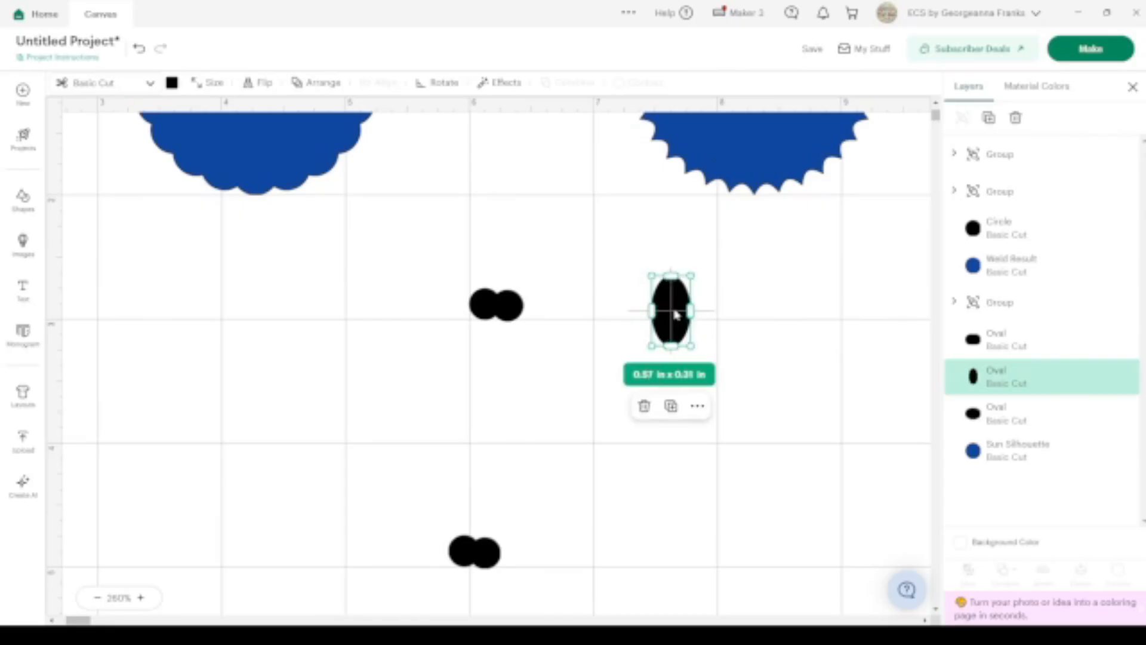
pyautogui.moveTo(677, 315); pyautogui.dragTo(738, 291)
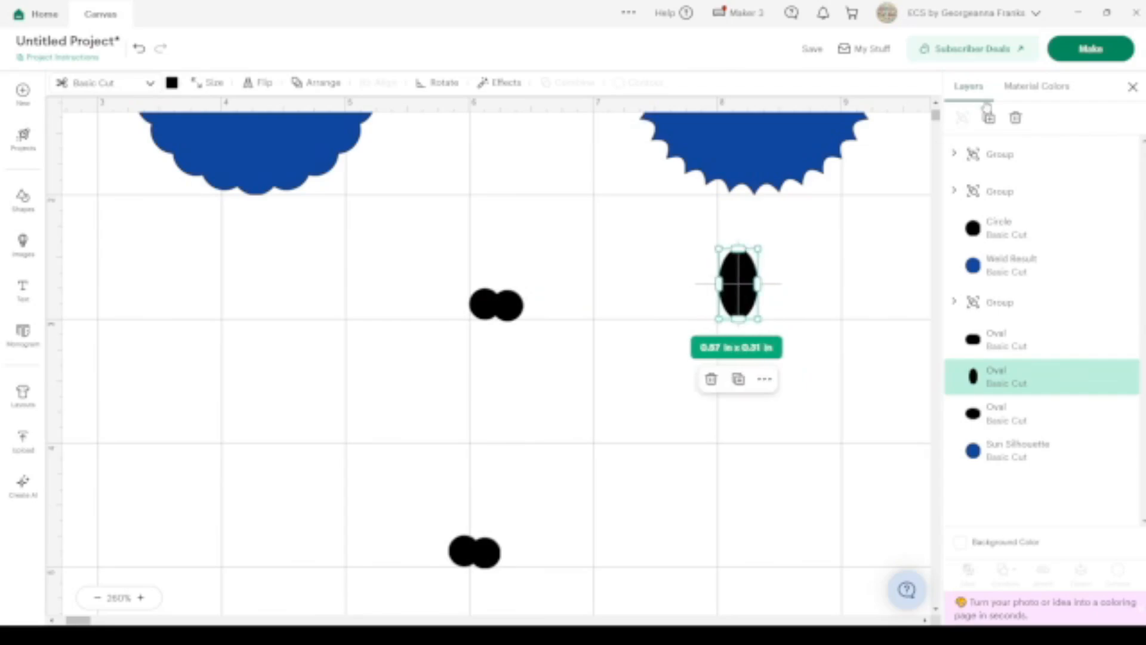
# Duplicate the upright oval and place the copy about 2.5 in directly below it.
pyautogui.click(989, 117)
pyautogui.scroll(-3, 764, 414)
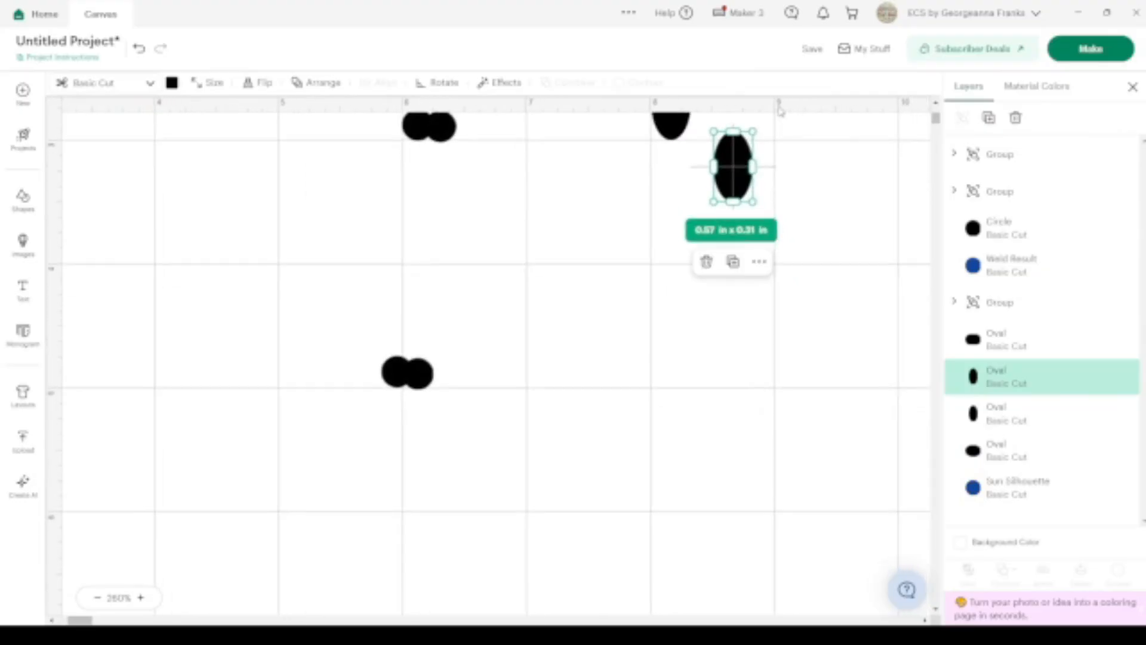
pyautogui.moveTo(727, 166); pyautogui.dragTo(674, 426)
# Move the two small-circle groups together away from the upright ovals to clear the working area.
pyautogui.moveTo(459, 421); pyautogui.dragTo(376, 96)
pyautogui.moveTo(439, 140); pyautogui.dragTo(110, 315)
pyautogui.scroll(2, 621, 255)
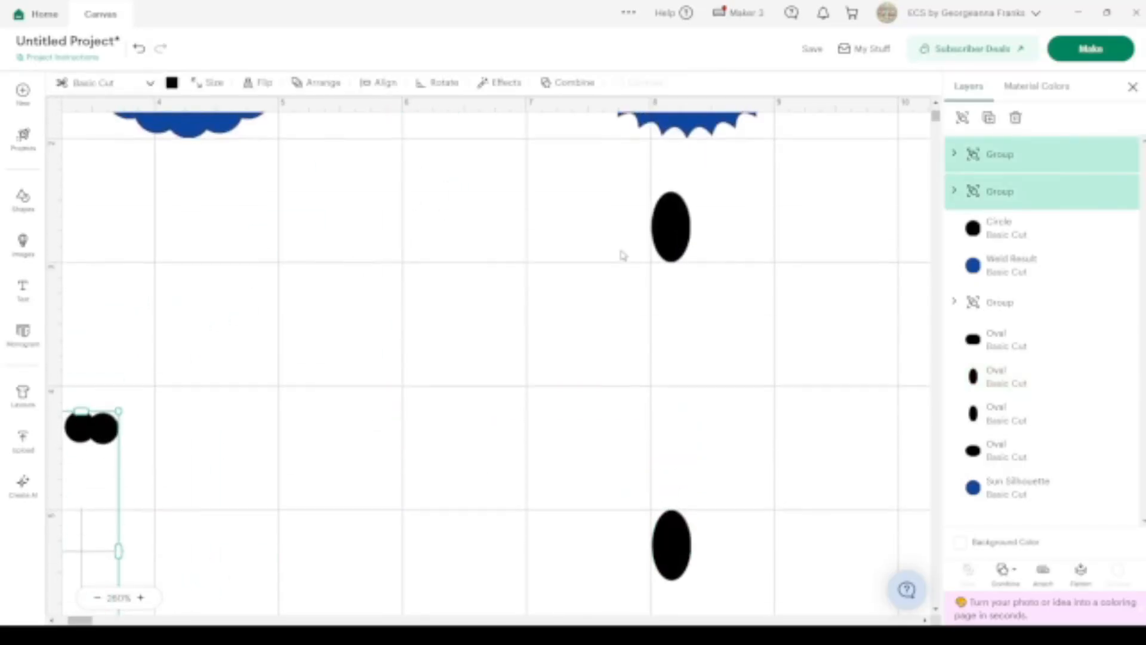
# Align the two upright ovals along their left edges and group them.
pyautogui.click(676, 235)
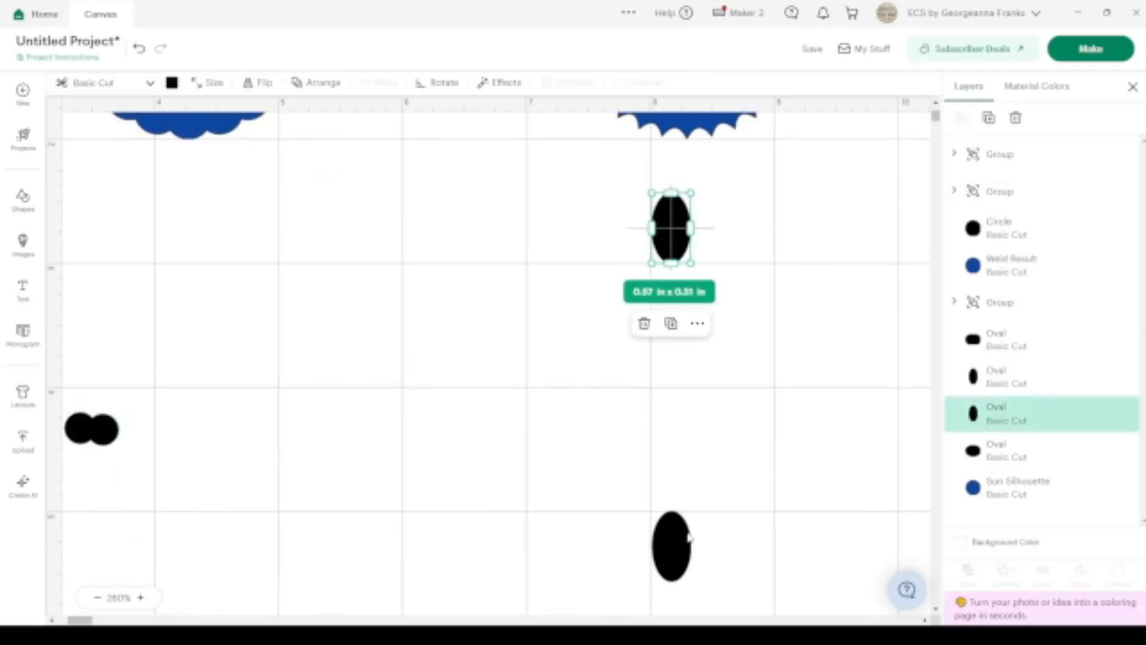
pyautogui.keyDown('shift'); pyautogui.click(686, 552); pyautogui.keyUp('shift')
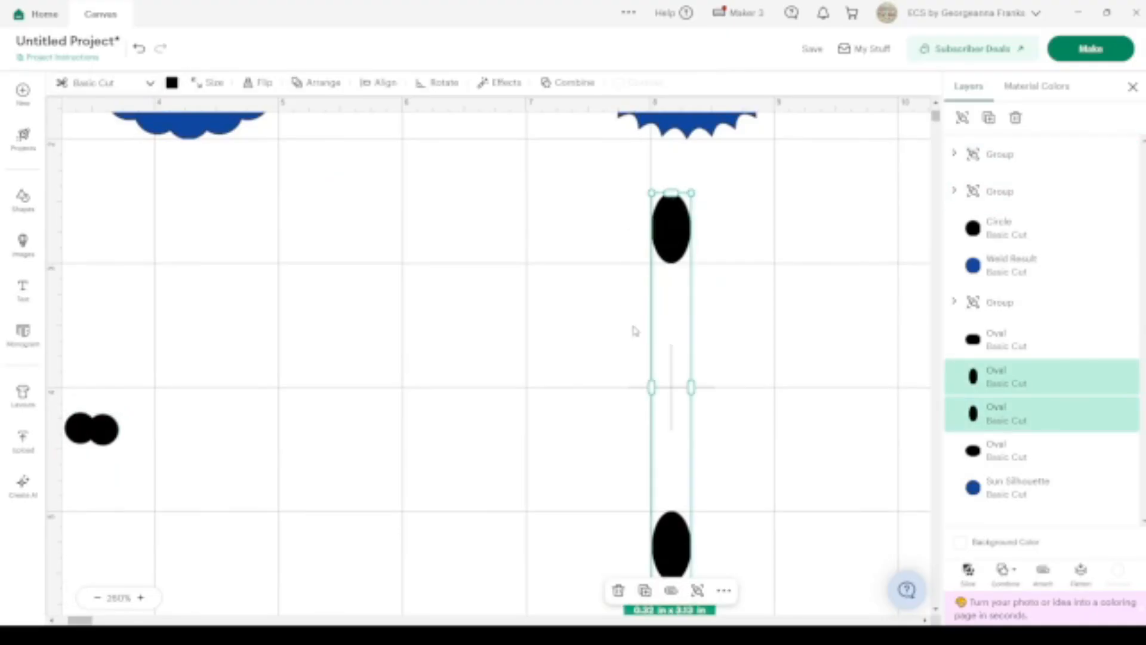
pyautogui.click(382, 83)
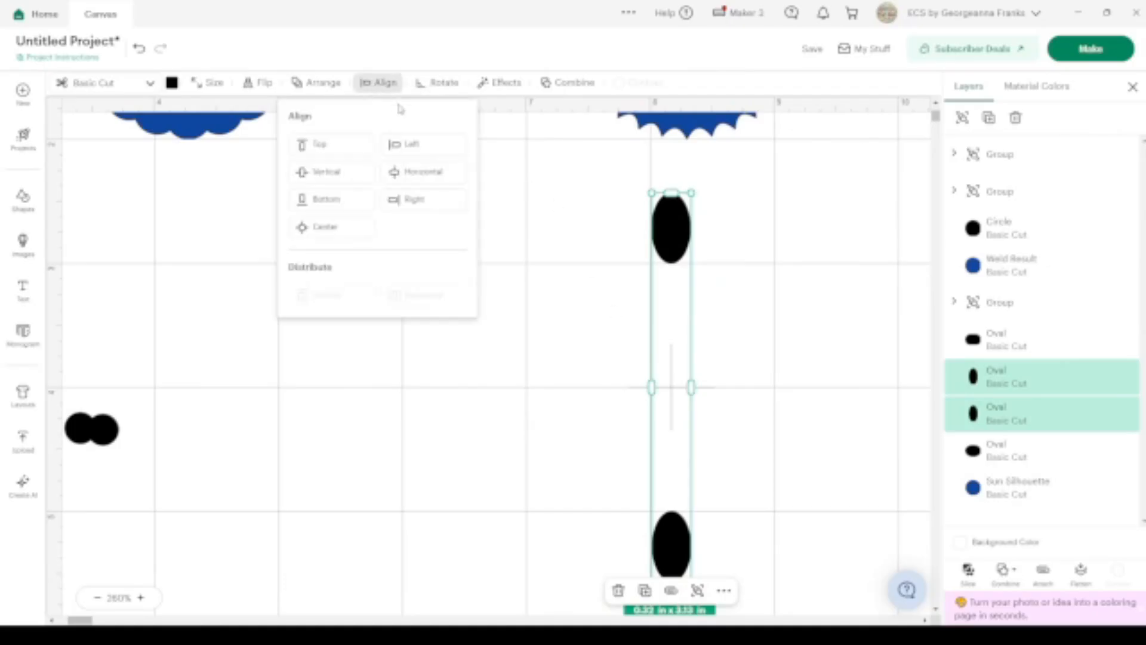
pyautogui.click(413, 145)
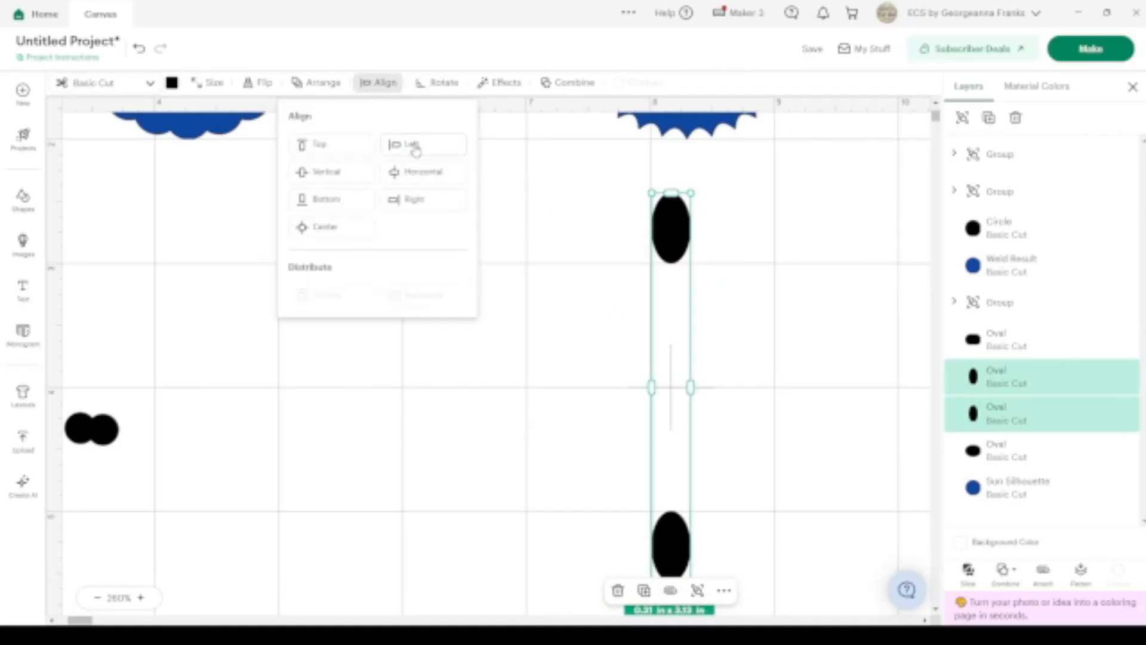
pyautogui.click(961, 120)
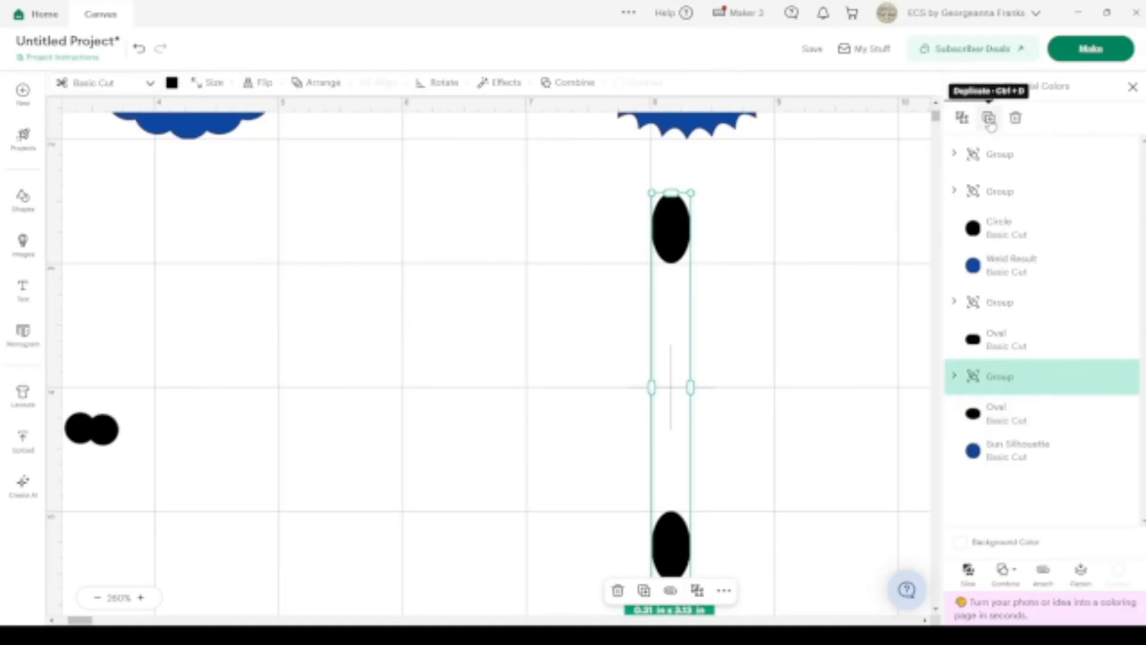
# Duplicate the oval pair, rotate the copy 10 degrees and center it over the original pair.
pyautogui.click(989, 119)
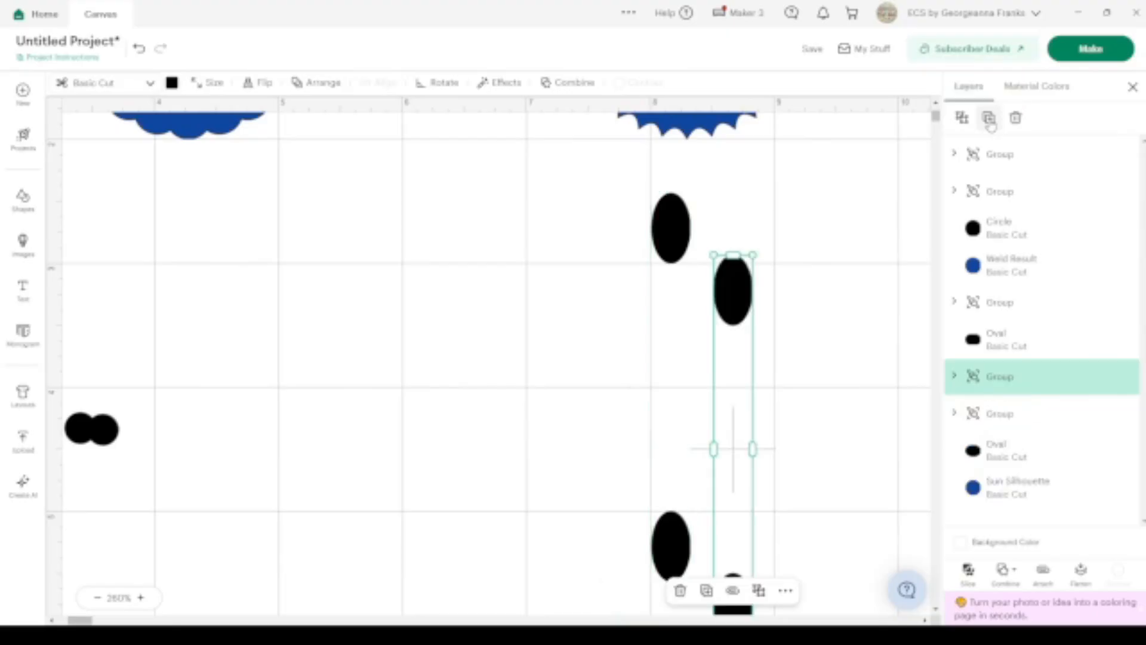
pyautogui.click(440, 82)
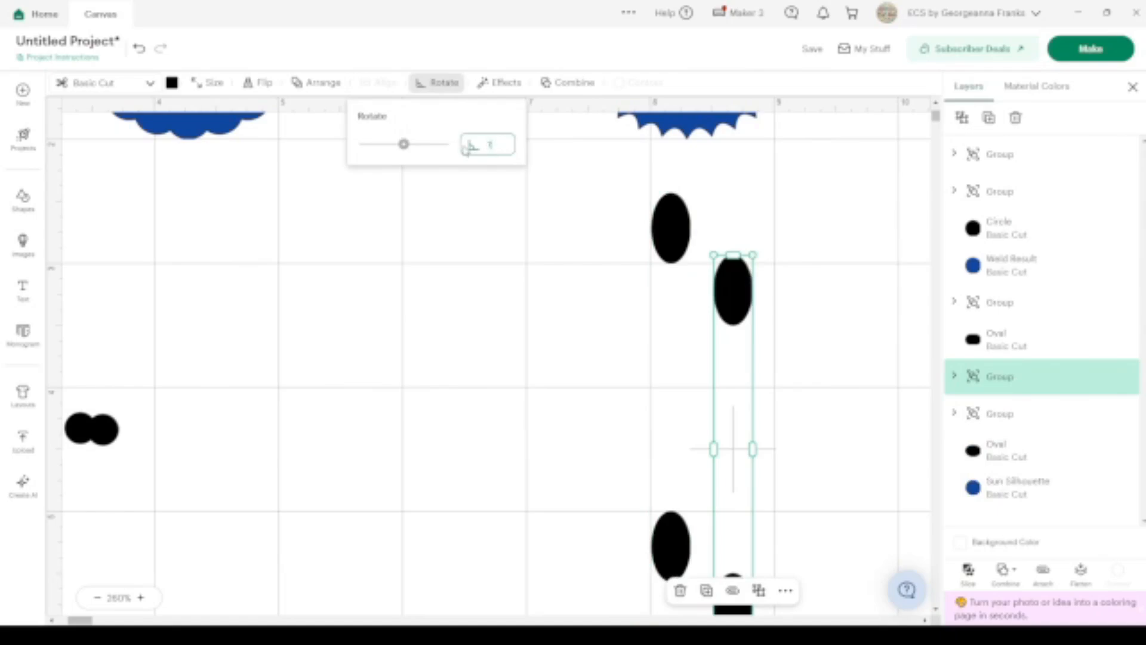
pyautogui.press('Return')
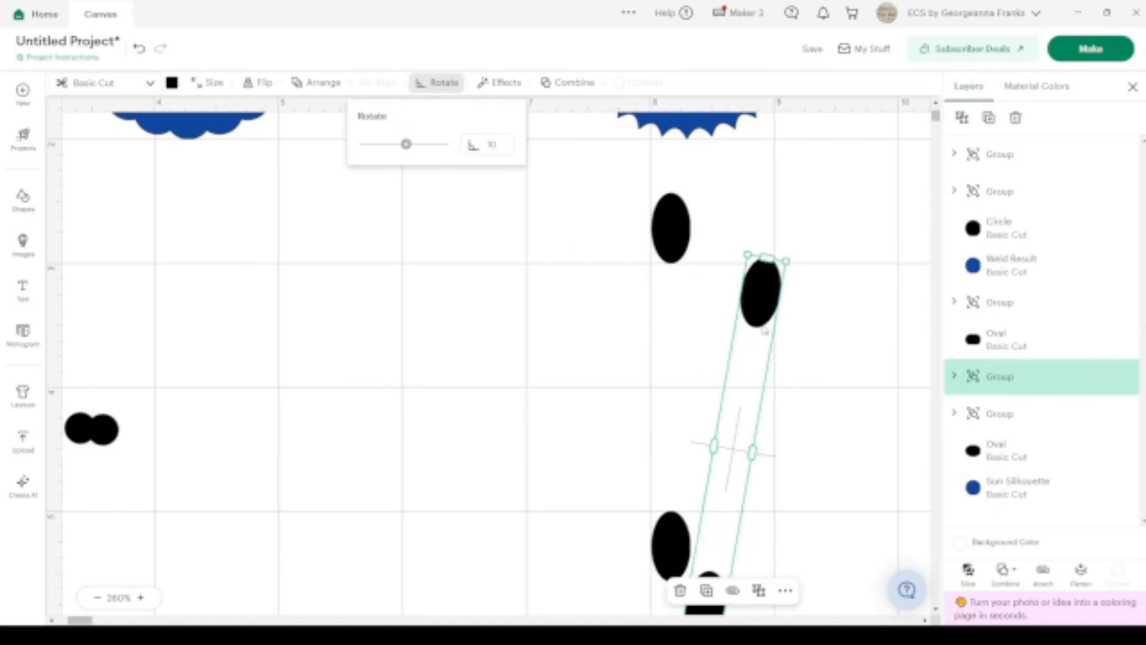
pyautogui.moveTo(757, 297); pyautogui.dragTo(693, 239)
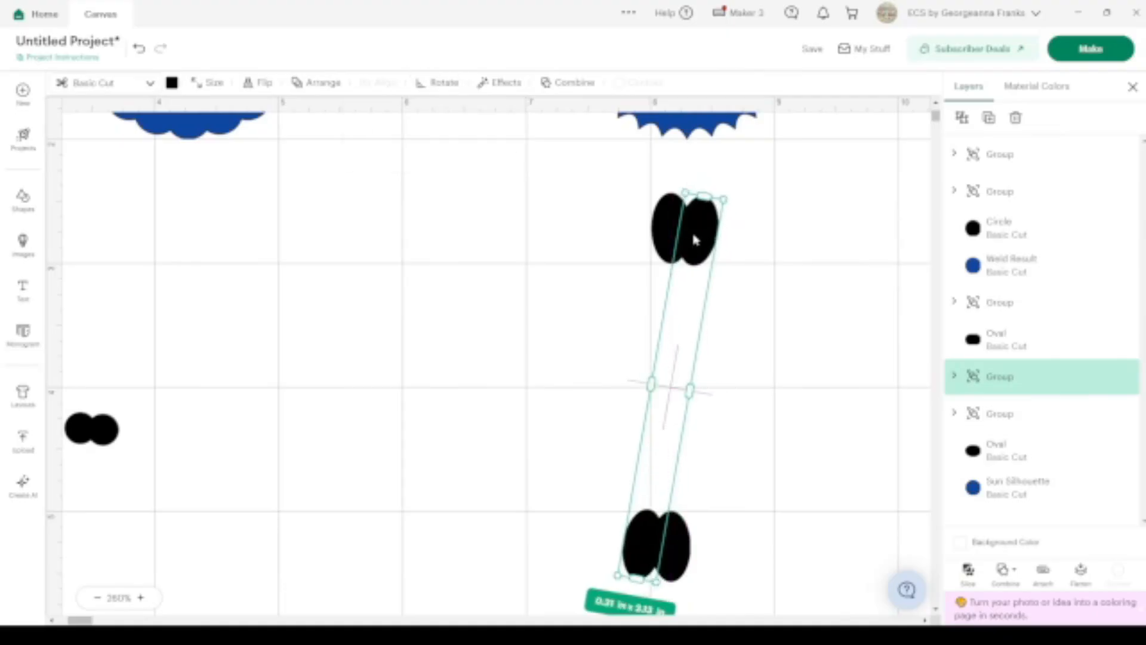
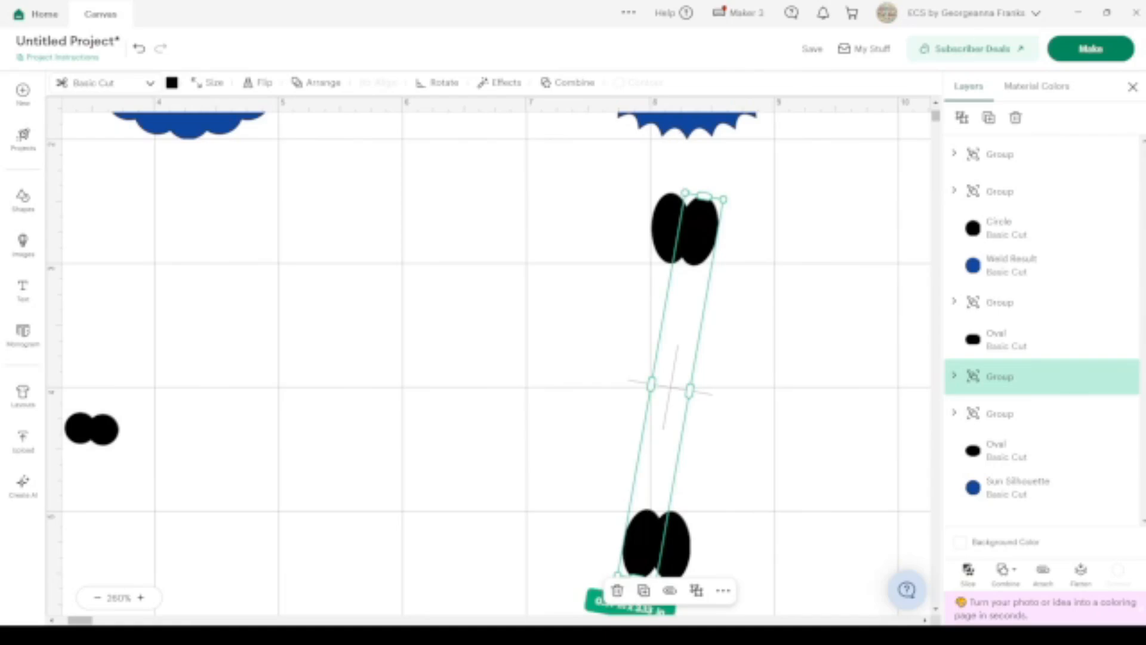
# Add two more copies of the oval pair, rotated to 20 and 30 degrees.
pyautogui.click(988, 117)
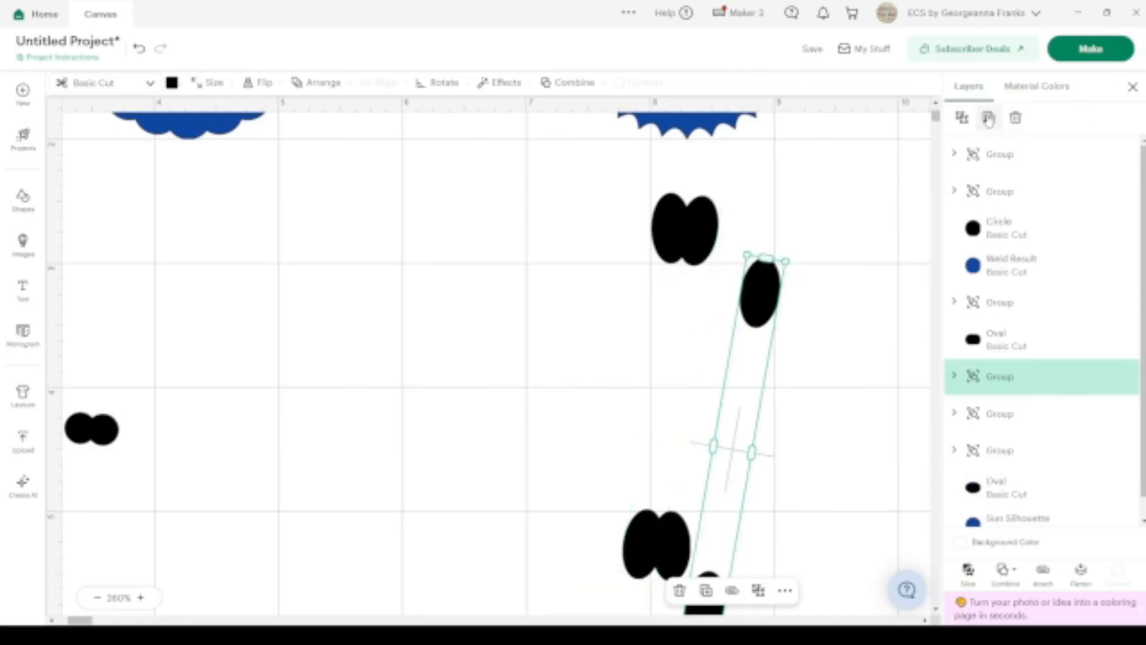
pyautogui.click(439, 83)
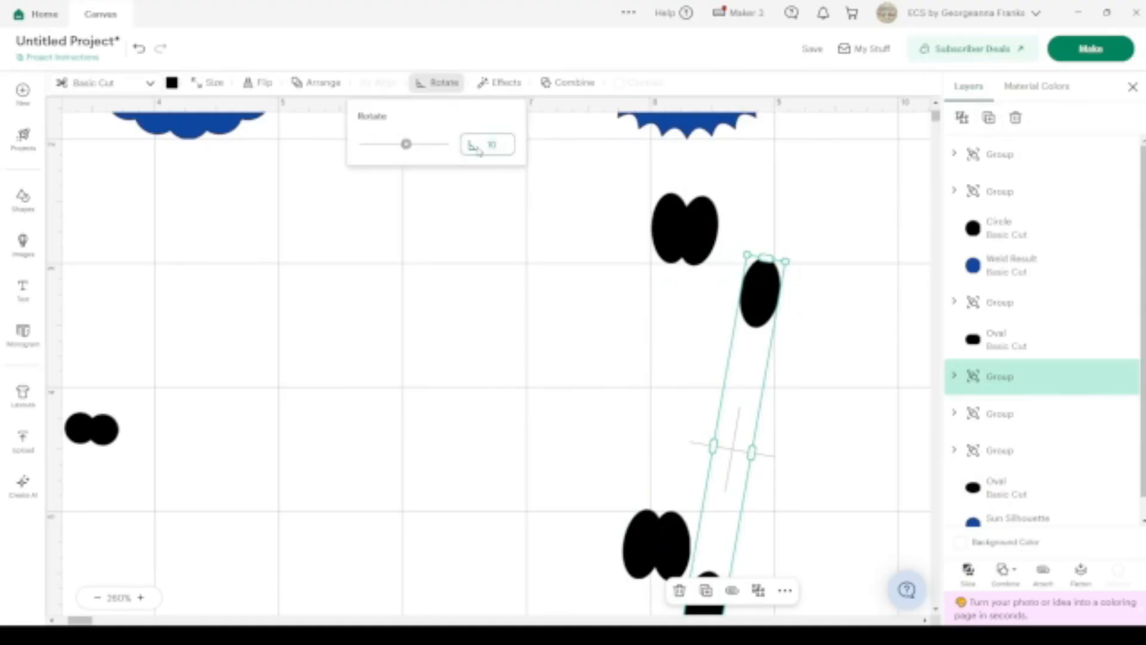
pyautogui.press('Return')
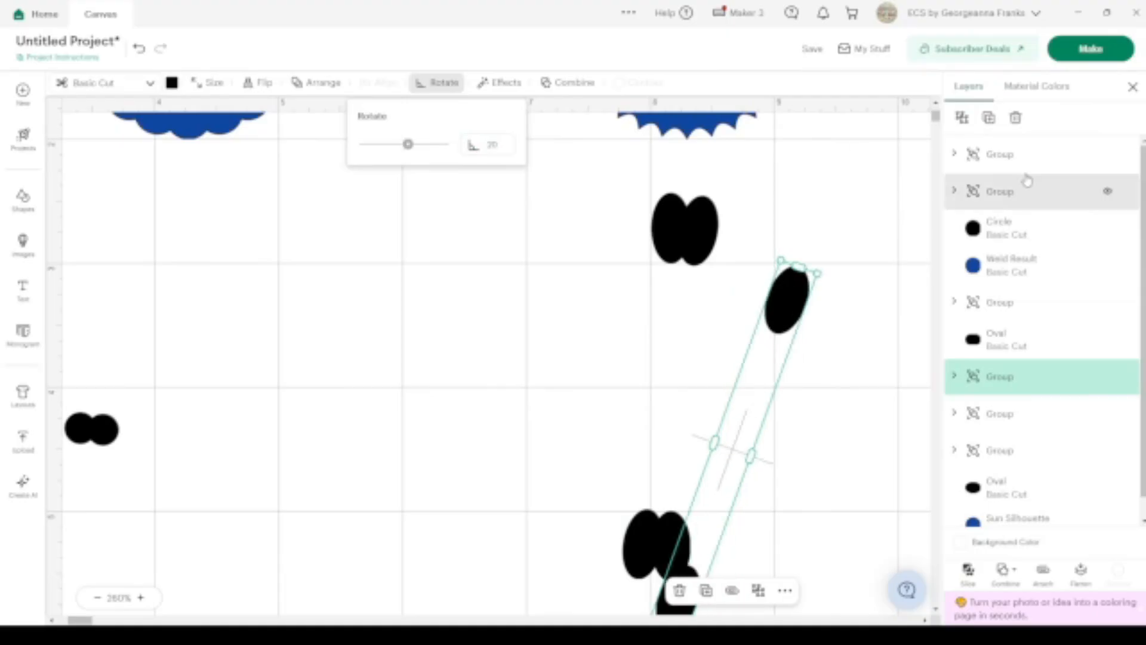
pyautogui.click(988, 118)
pyautogui.click(439, 82)
pyautogui.click(481, 144)
pyautogui.write('30')
pyautogui.press('Return')
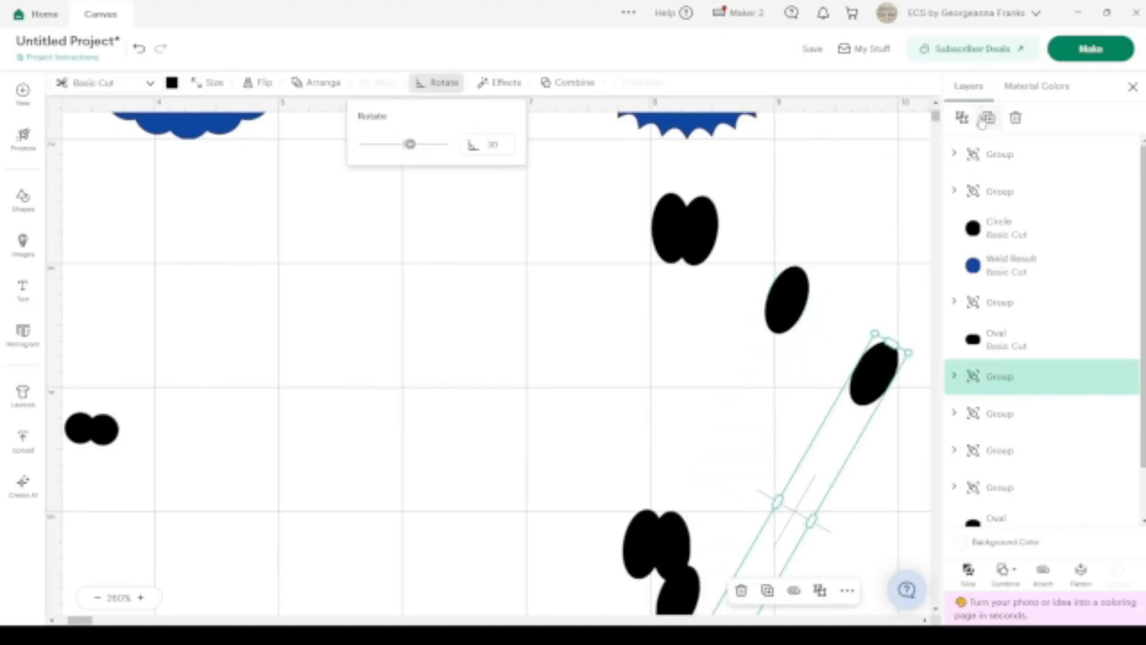
# Continue duplicating the oval pair in 10-degree increments, rotating the copies up to 50 and 60 degrees.
pyautogui.click(490, 144)
pyautogui.write('50')
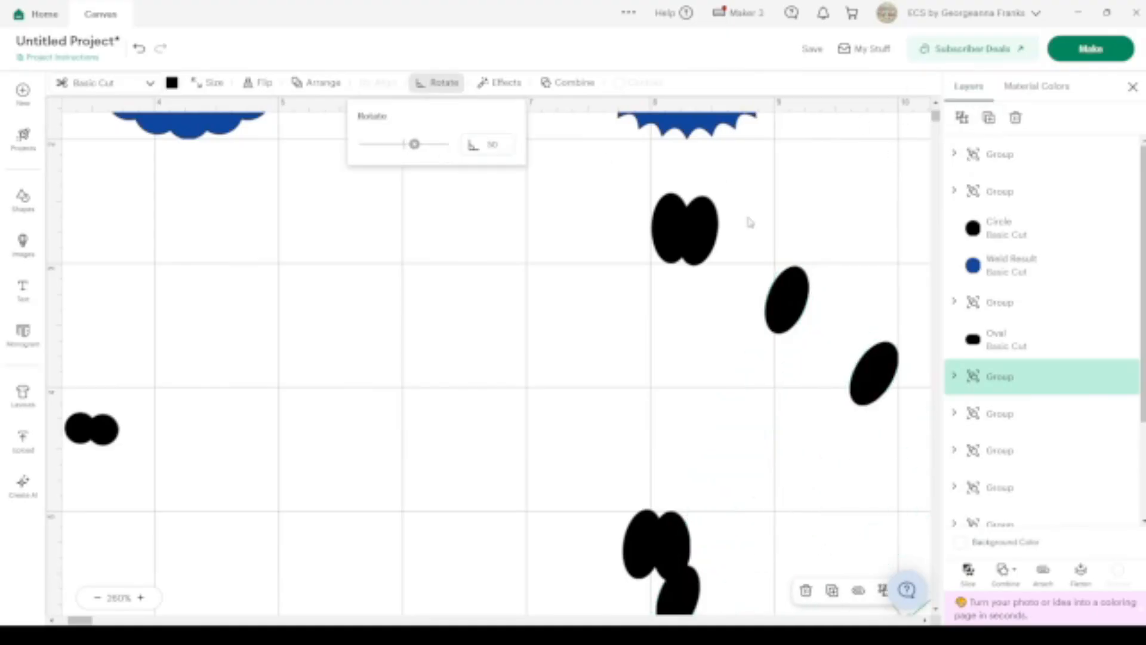
pyautogui.click(988, 118)
pyautogui.click(448, 83)
pyautogui.moveTo(501, 145); pyautogui.dragTo(392, 150)
pyautogui.write('60')
pyautogui.press('Return')
# Add two further copies of the oval pair, rotated to 70 and 80 degrees.
pyautogui.click(988, 118)
pyautogui.click(441, 83)
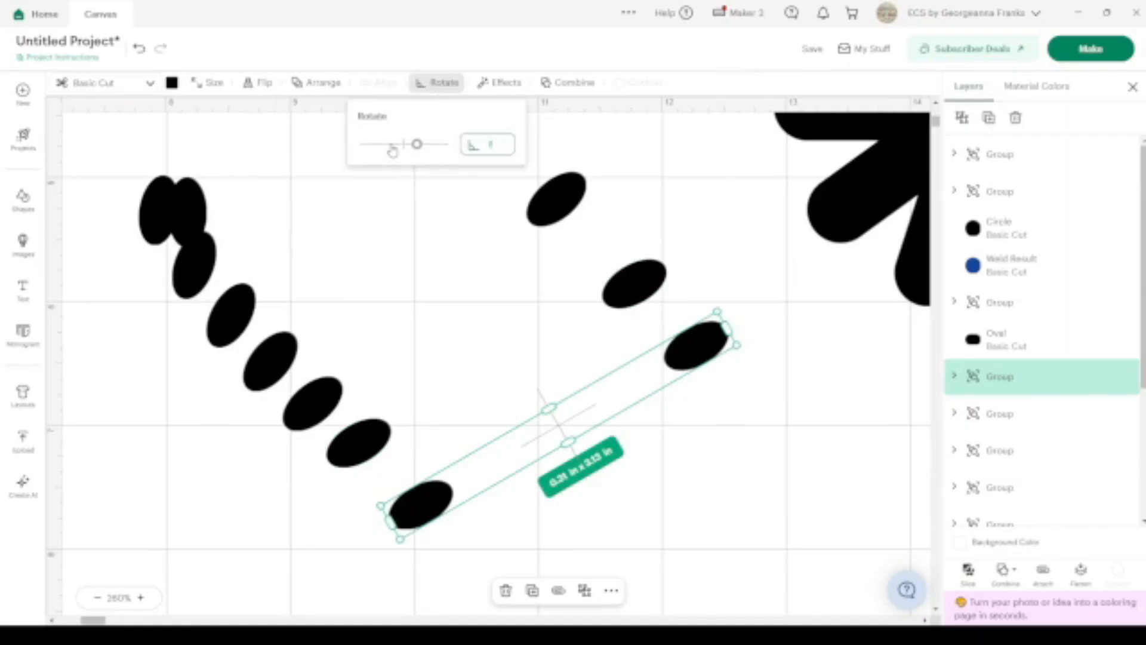
pyautogui.write('70')
pyautogui.press('Return')
pyautogui.click(988, 117)
pyautogui.click(440, 85)
pyautogui.moveTo(500, 145); pyautogui.dragTo(457, 153)
pyautogui.write('80')
pyautogui.press('Return')
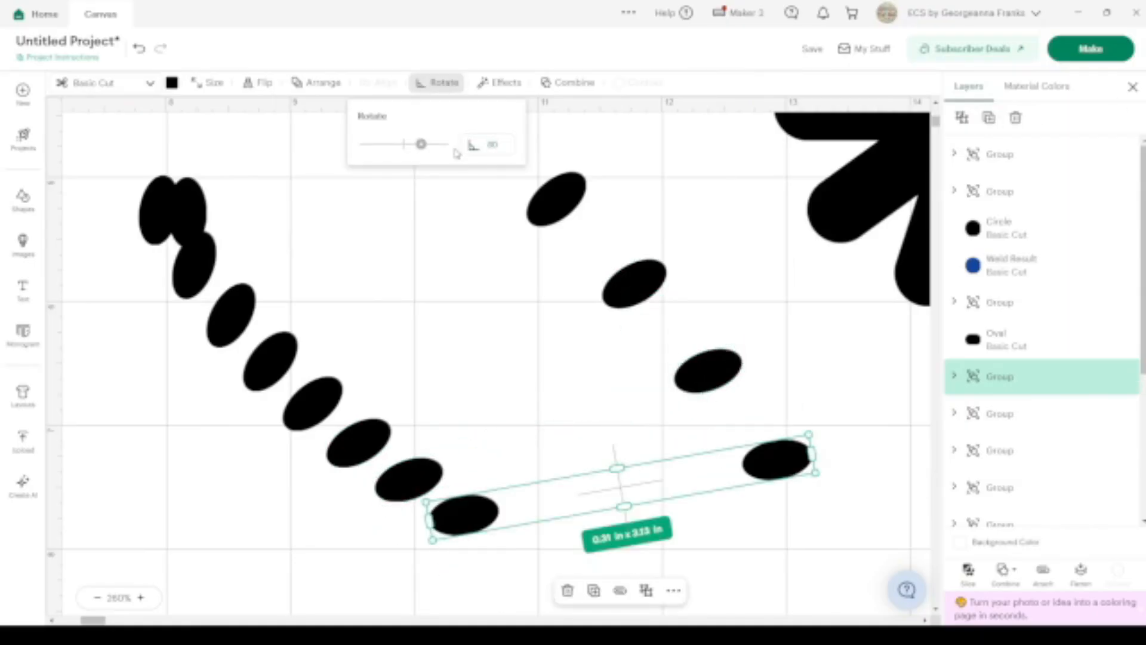
# Move the black flower group away from the rotated oval pairs.
pyautogui.click(97, 597)
pyautogui.click(98, 597)
pyautogui.moveTo(786, 179); pyautogui.dragTo(920, 178)
pyautogui.click(98, 598)
pyautogui.scroll(1, 228, 413)
pyautogui.hscroll(-1, 228, 413)
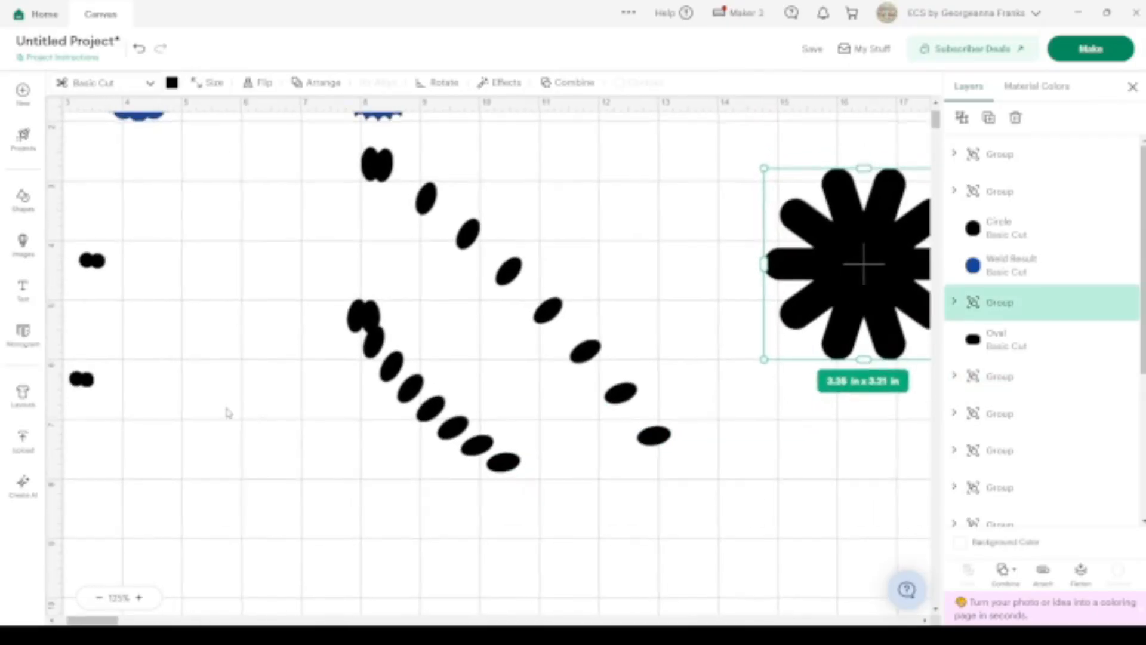
pyautogui.scroll(1, 229, 413)
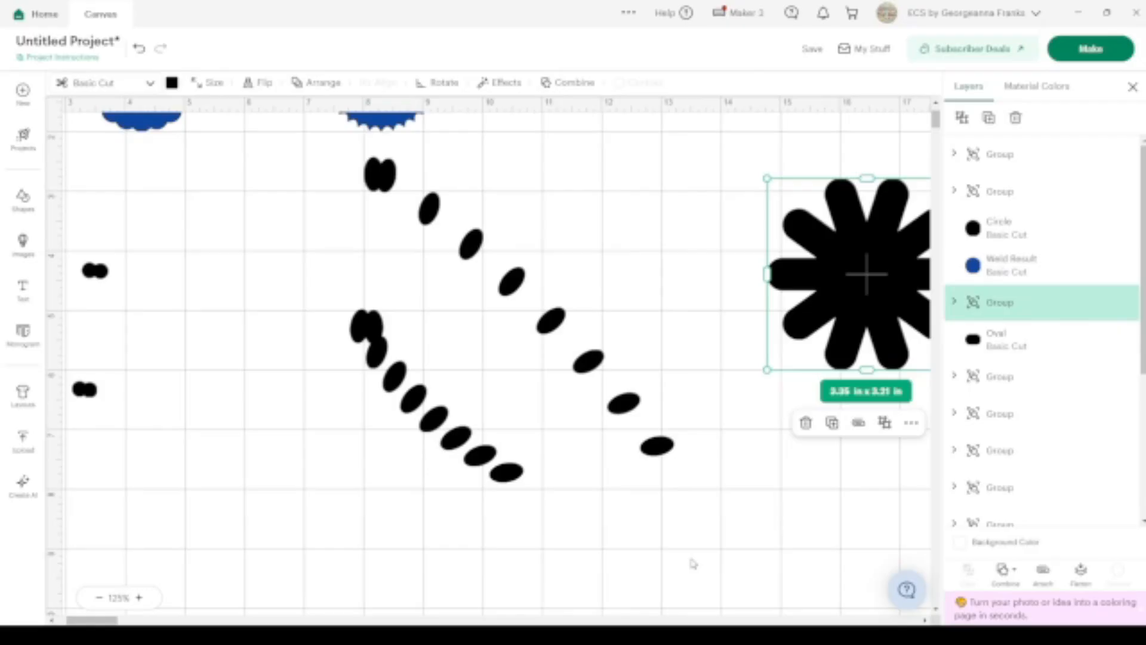
# Center-align all the rotated oval pairs on one another and group them.
pyautogui.moveTo(654, 543); pyautogui.dragTo(309, 168)
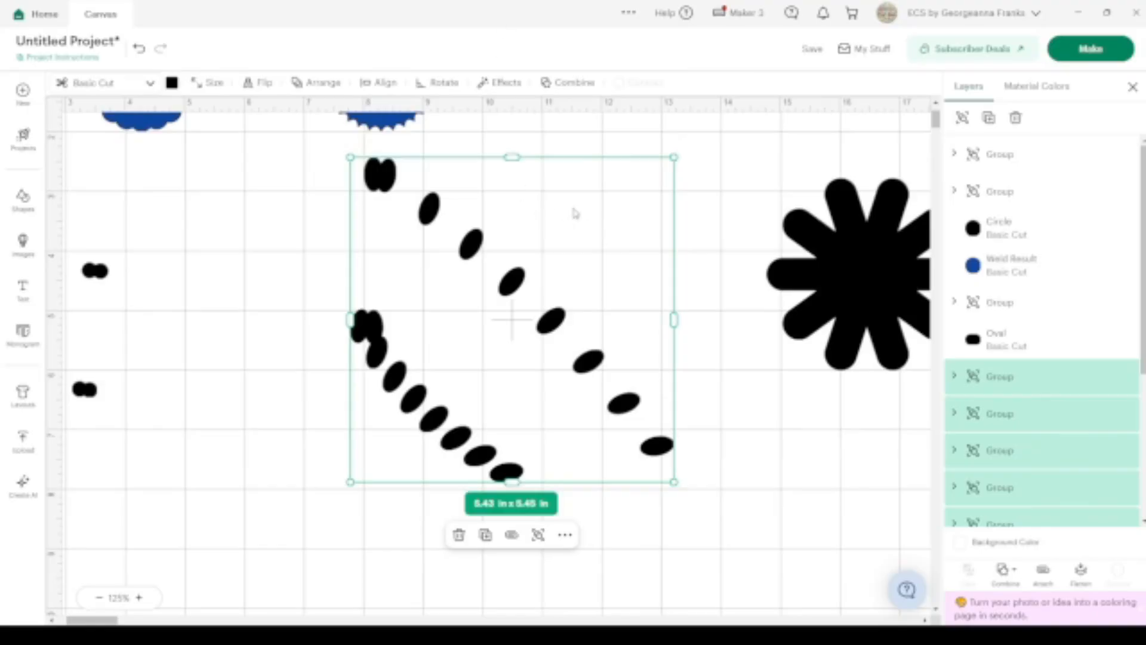
pyautogui.click(378, 83)
pyautogui.click(337, 227)
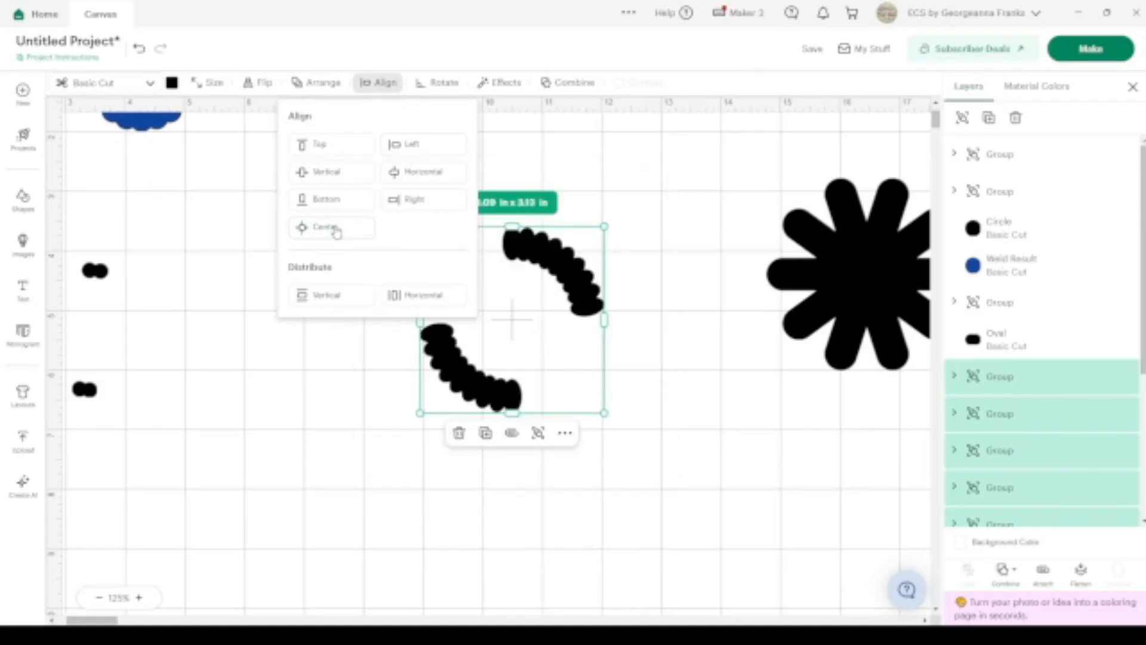
pyautogui.click(962, 118)
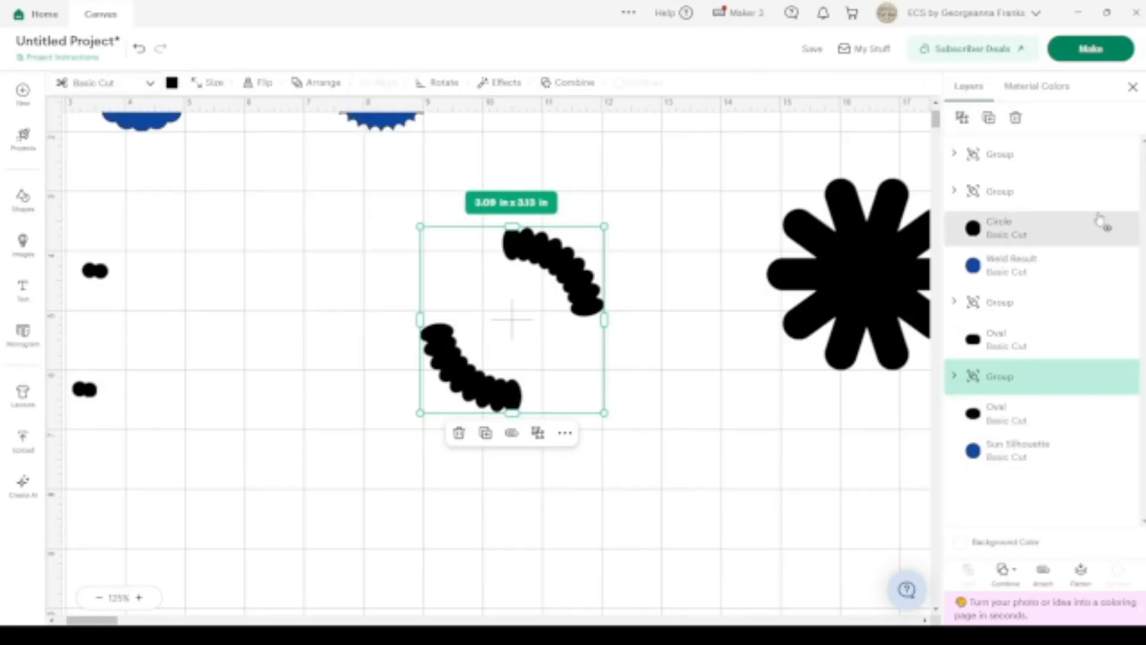
# Duplicate the grouped oval arcs, flip the copy horizontally and overlay it on the original to form a ring.
pyautogui.click(987, 118)
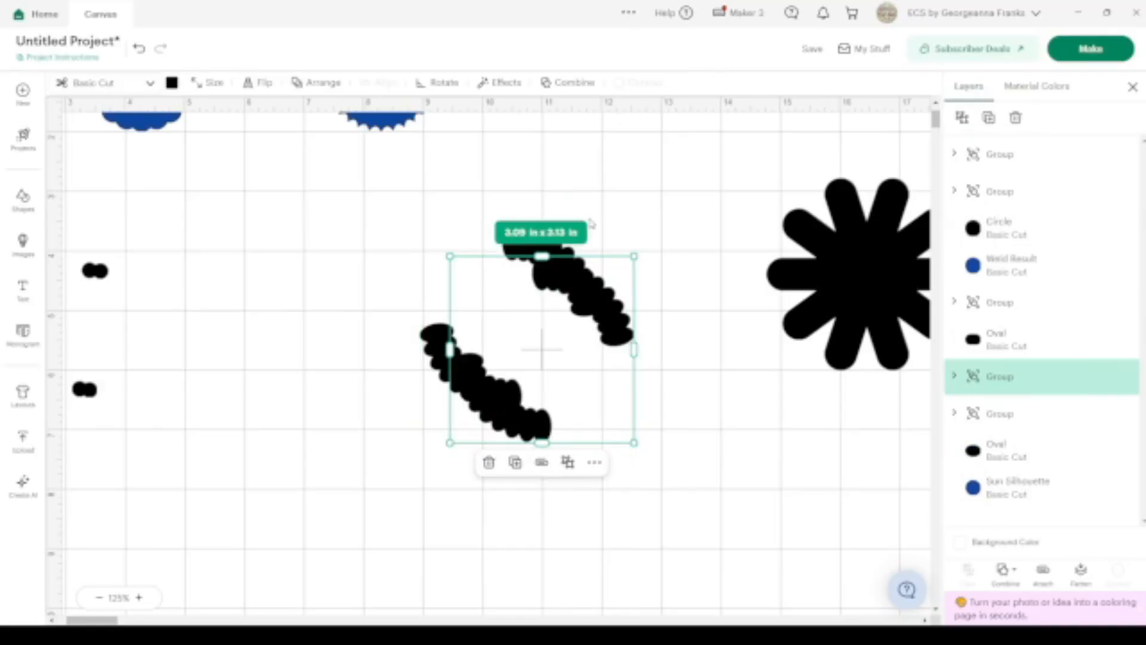
pyautogui.click(260, 83)
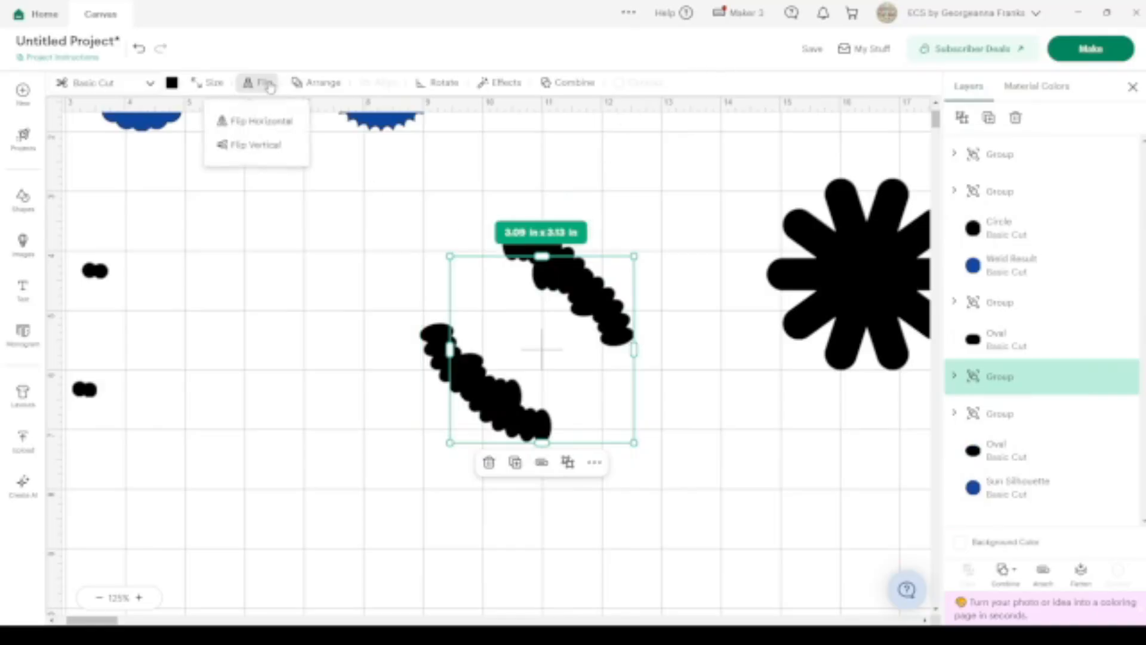
pyautogui.click(274, 122)
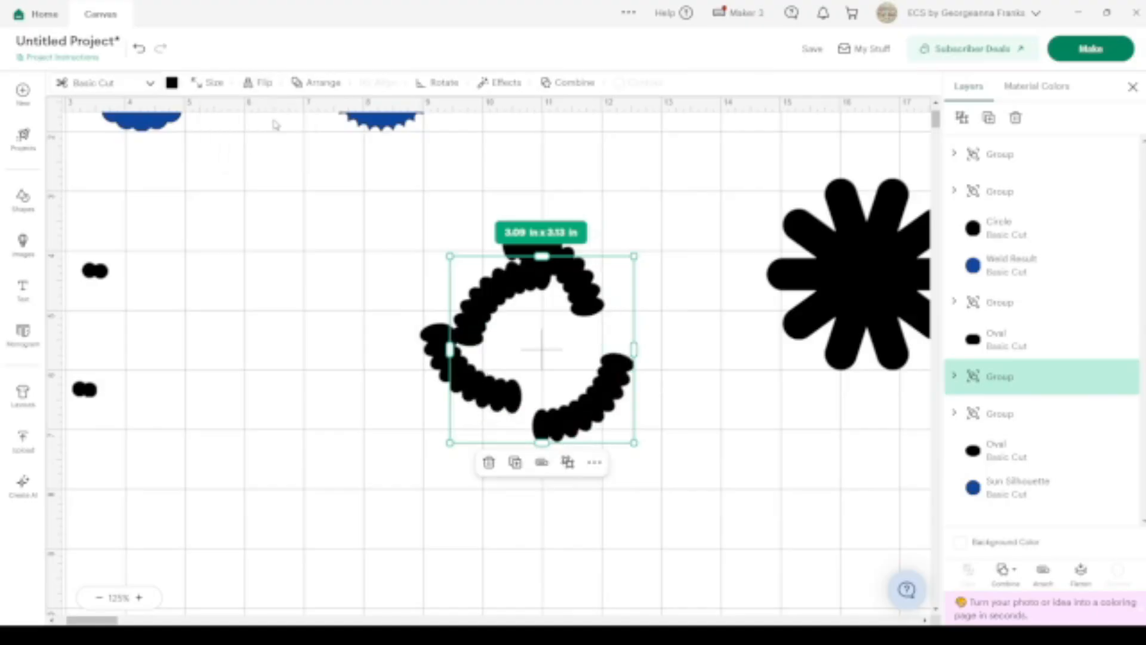
pyautogui.moveTo(593, 422); pyautogui.dragTo(564, 391)
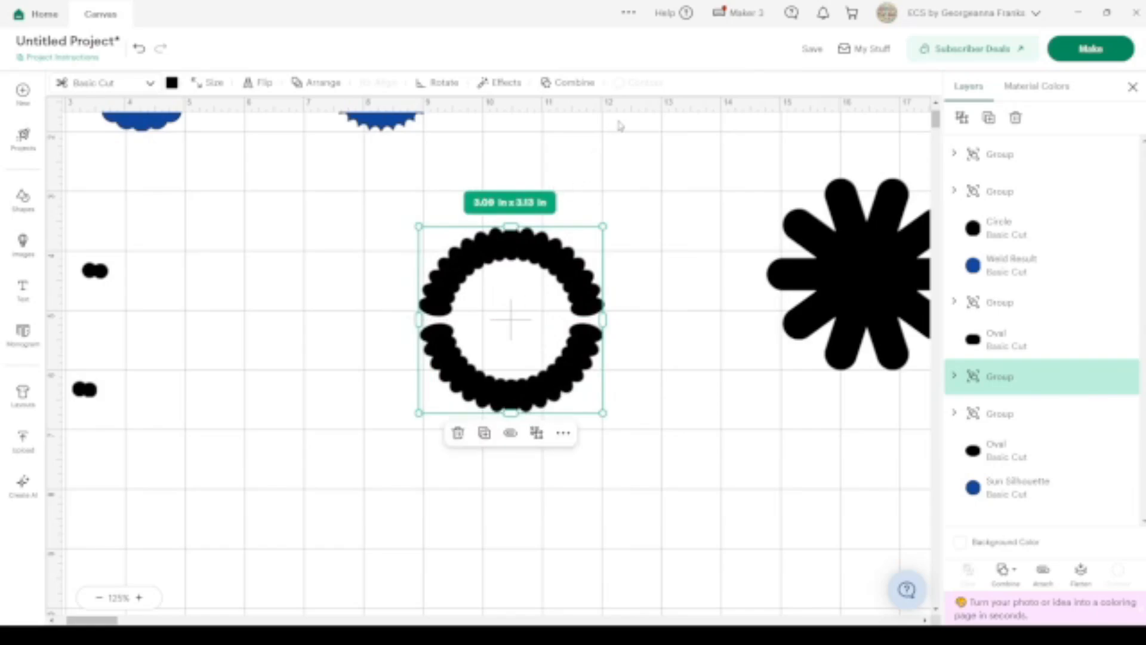
# Ungroup one of the two oval-arc groups in the ring into its separate pairs.
pyautogui.click(577, 177)
pyautogui.click(511, 245)
pyautogui.click(961, 118)
pyautogui.click(584, 206)
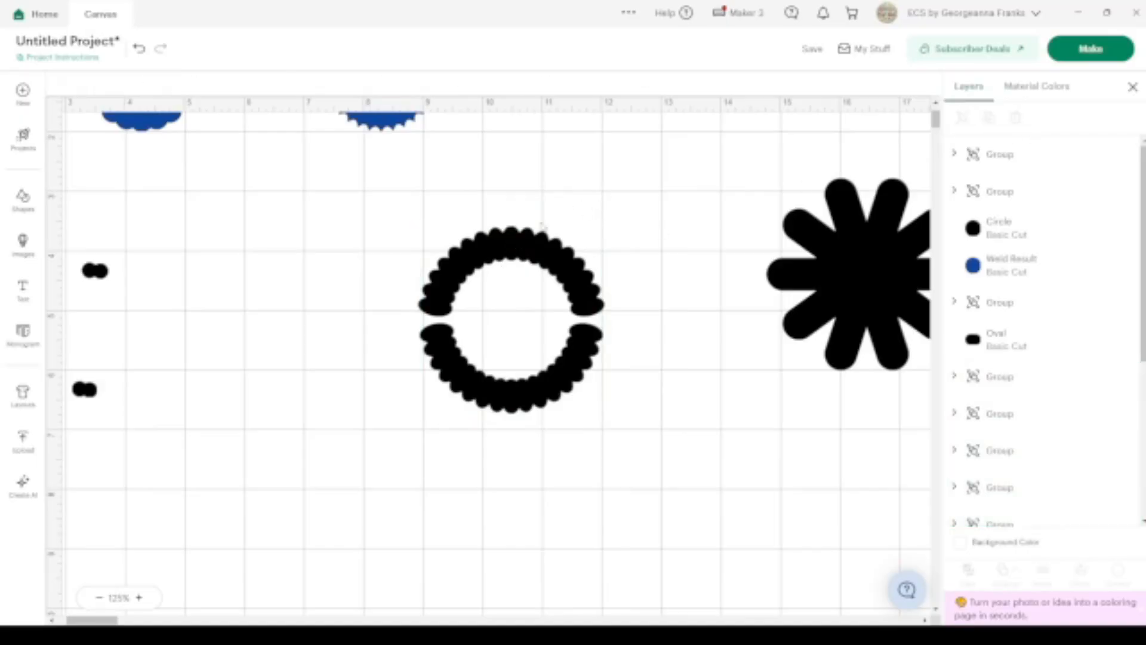
# Duplicate the vertical oval pair, rotate the copy to horizontal and fit it into the ring's side gaps.
pyautogui.click(512, 238)
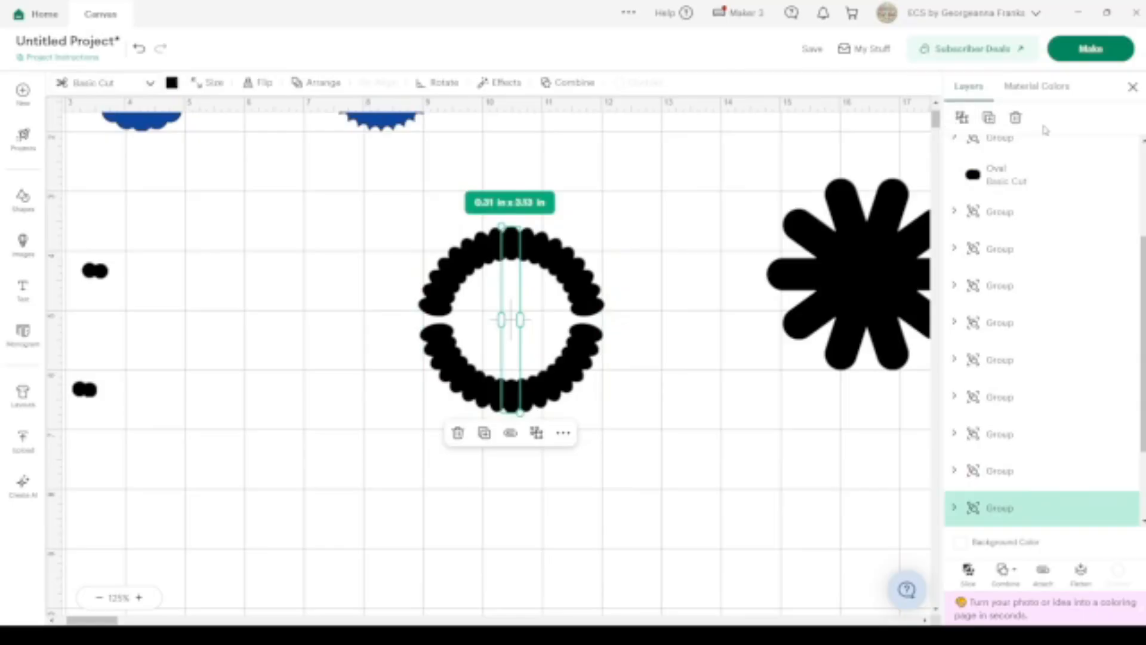
pyautogui.click(989, 118)
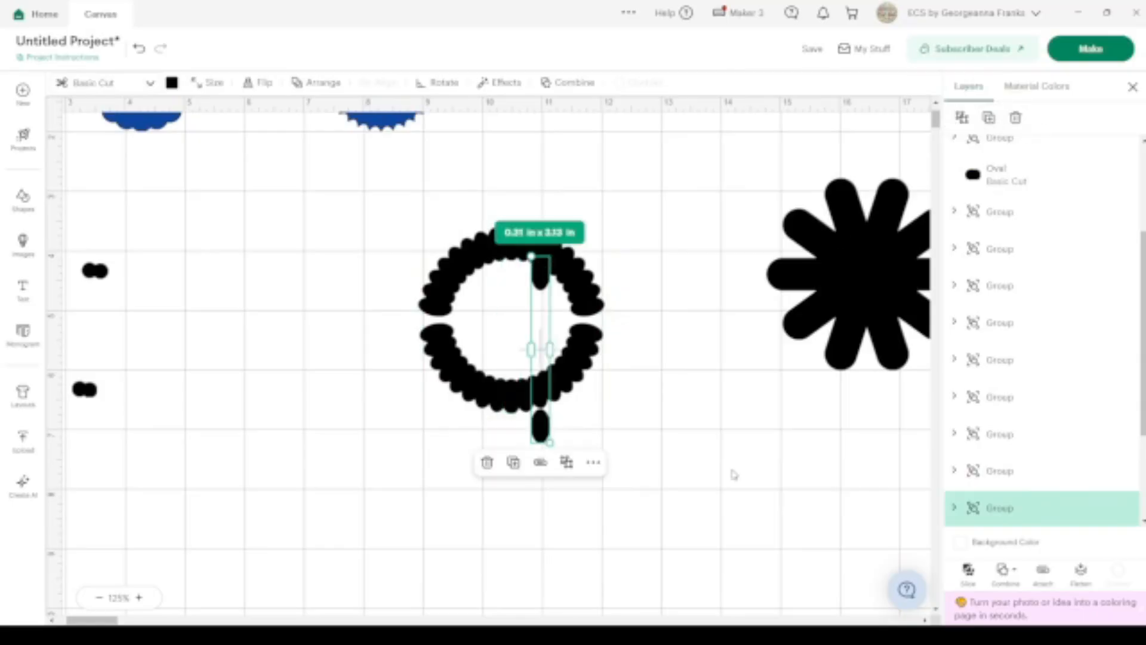
pyautogui.moveTo(557, 441); pyautogui.dragTo(388, 403)
pyautogui.moveTo(613, 349); pyautogui.dragTo(583, 321)
pyautogui.click(568, 410)
# Select all the oval pairs that make up the ring and group them.
pyautogui.moveTo(649, 460); pyautogui.dragTo(397, 203)
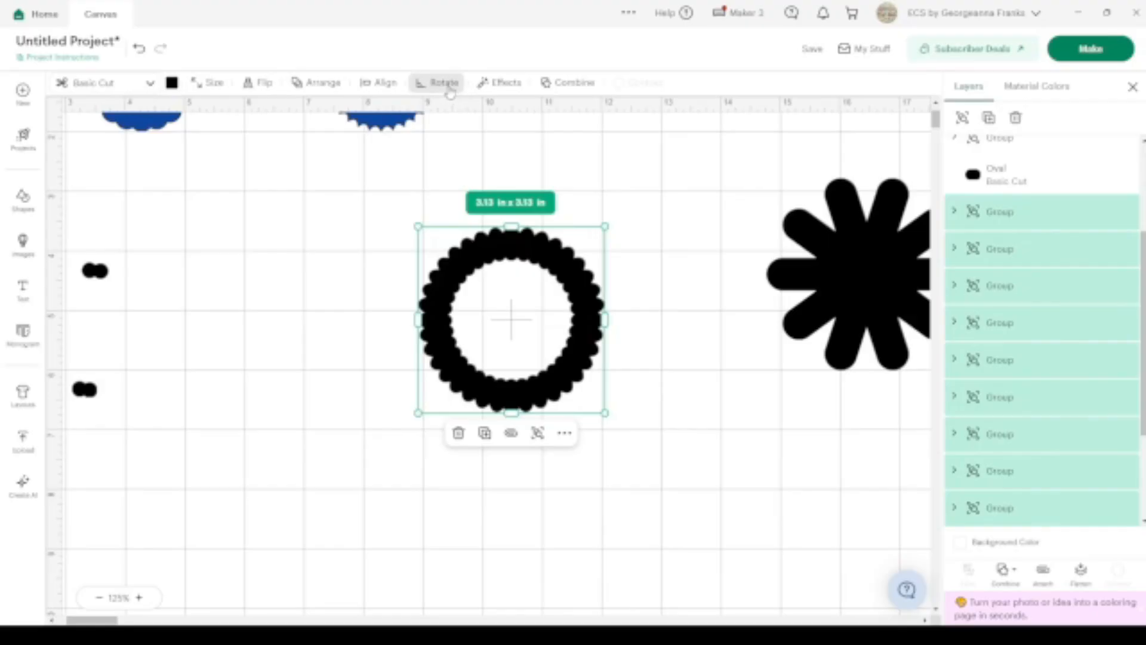
pyautogui.click(380, 83)
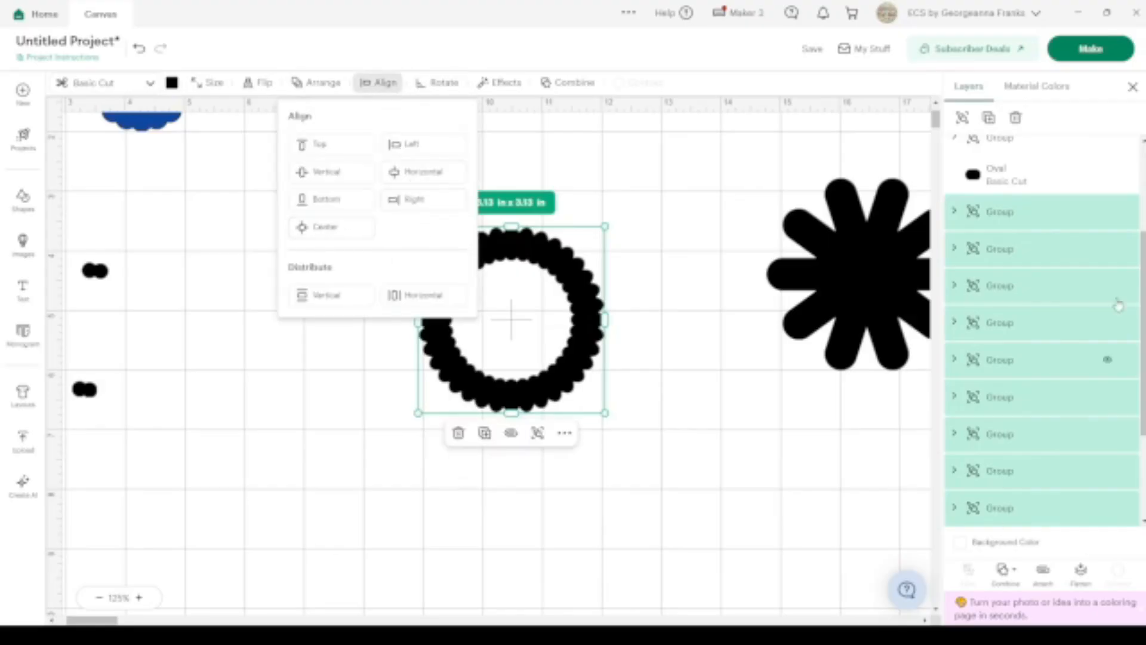
pyautogui.click(962, 117)
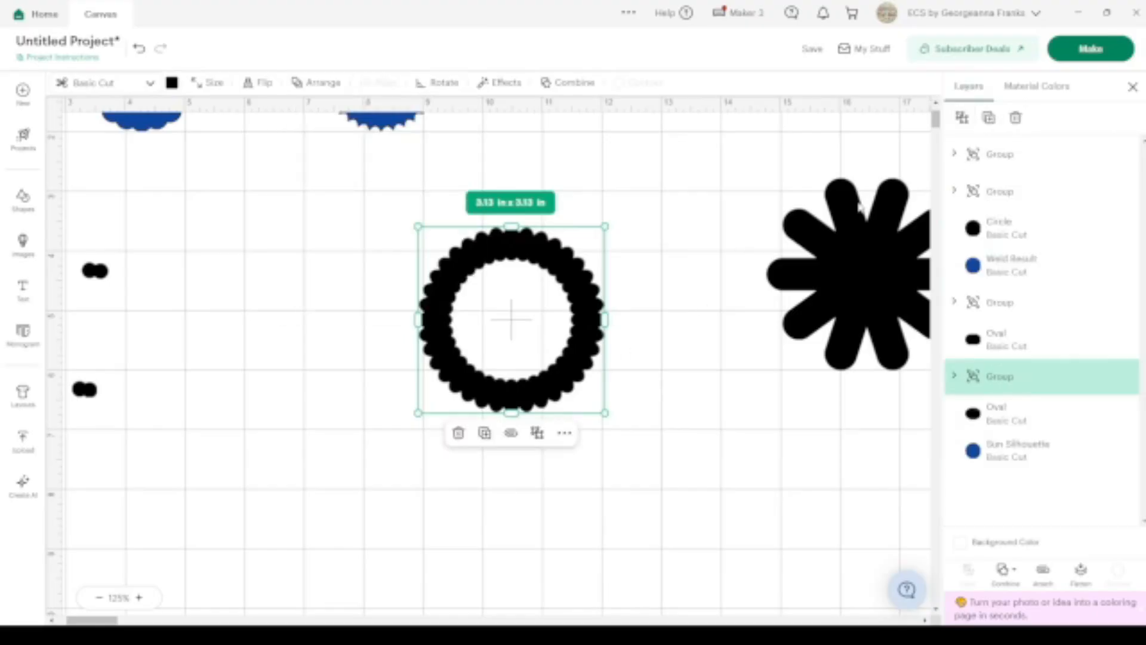
# Duplicate the grouped oval ring, set the copy aside below the black flower and nudge the original slightly upward.
pyautogui.click(989, 117)
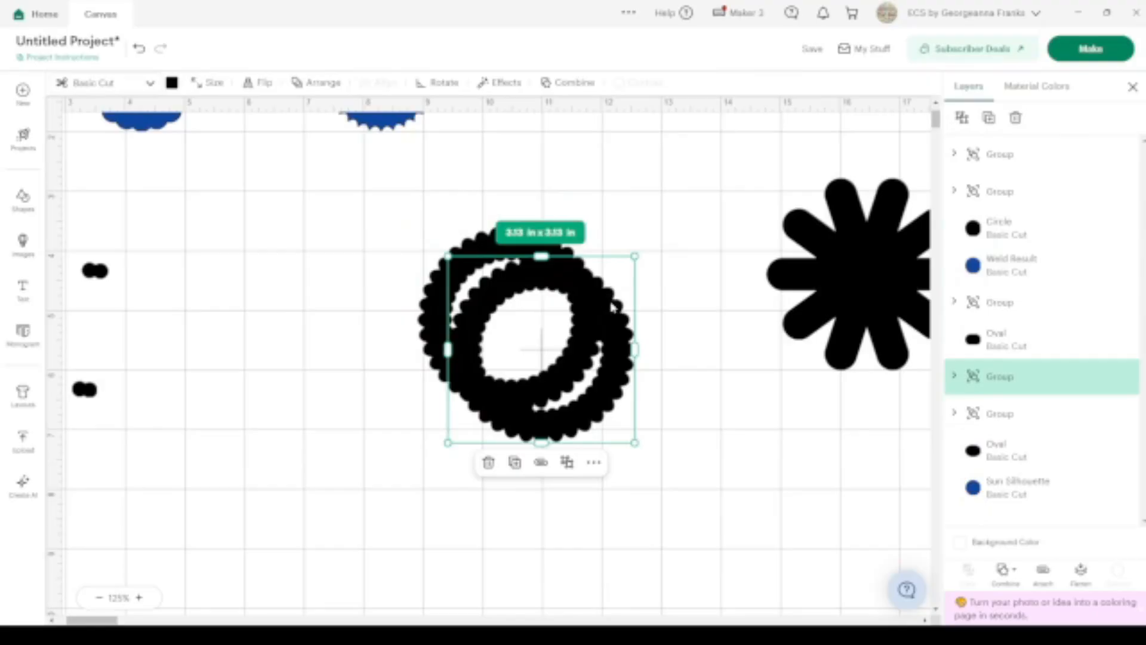
pyautogui.moveTo(613, 307); pyautogui.dragTo(992, 443)
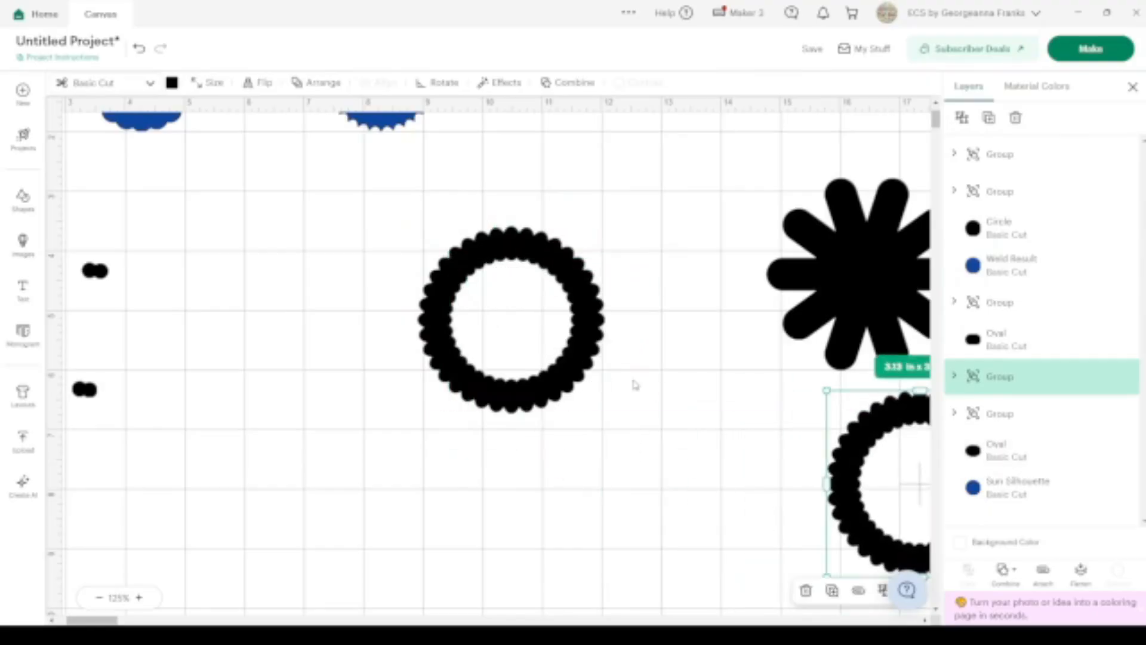
pyautogui.moveTo(561, 251); pyautogui.dragTo(553, 232)
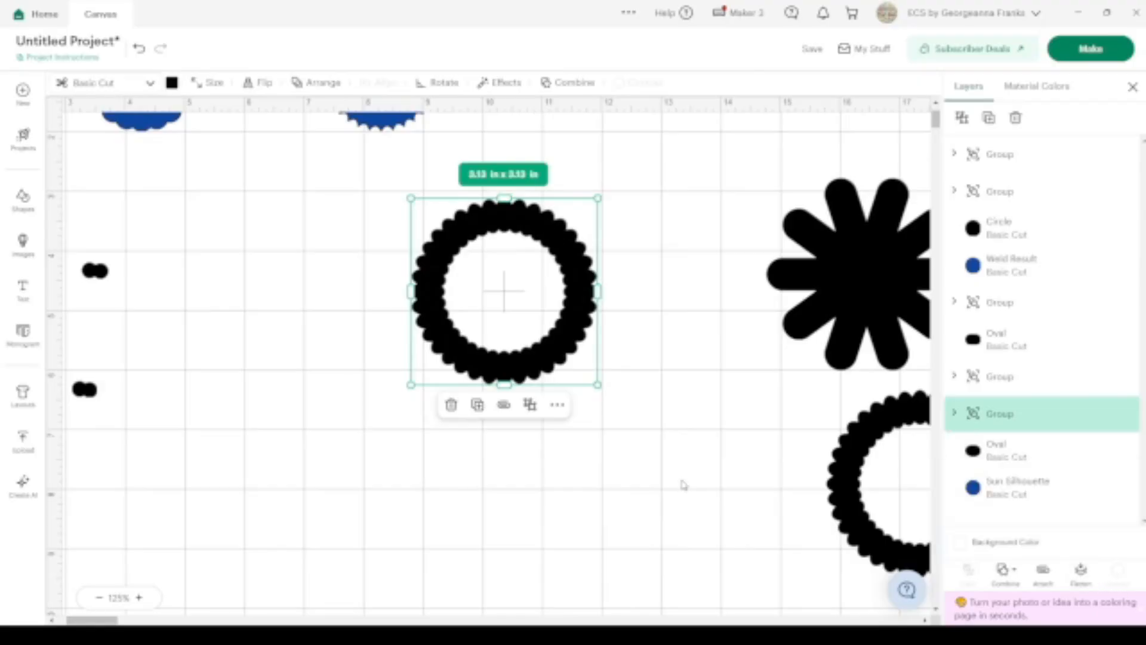
# Weld the original oval ring and turn off its outer contour so only the solid inner shape remains.
pyautogui.click(1005, 570)
pyautogui.click(1039, 430)
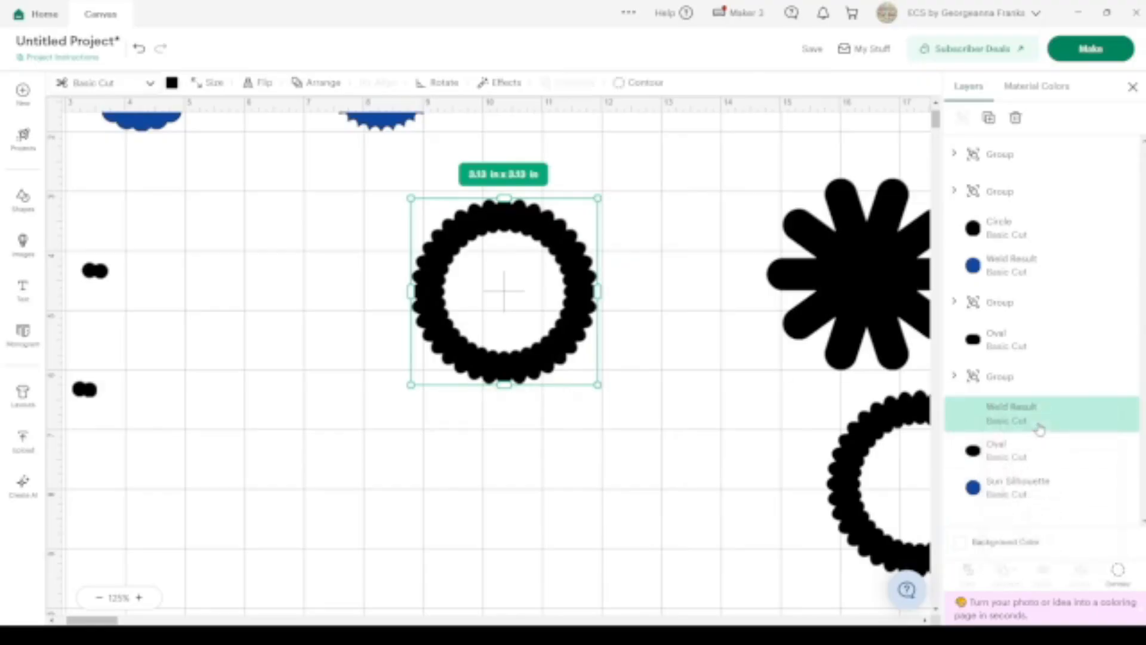
pyautogui.click(564, 337)
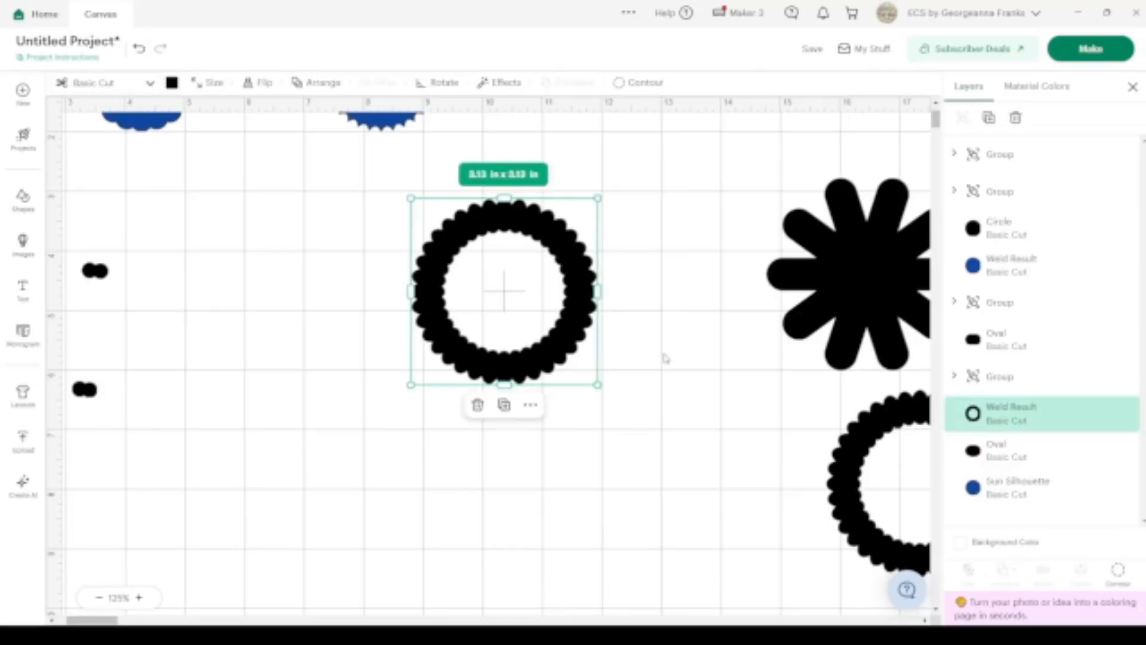
pyautogui.click(1123, 576)
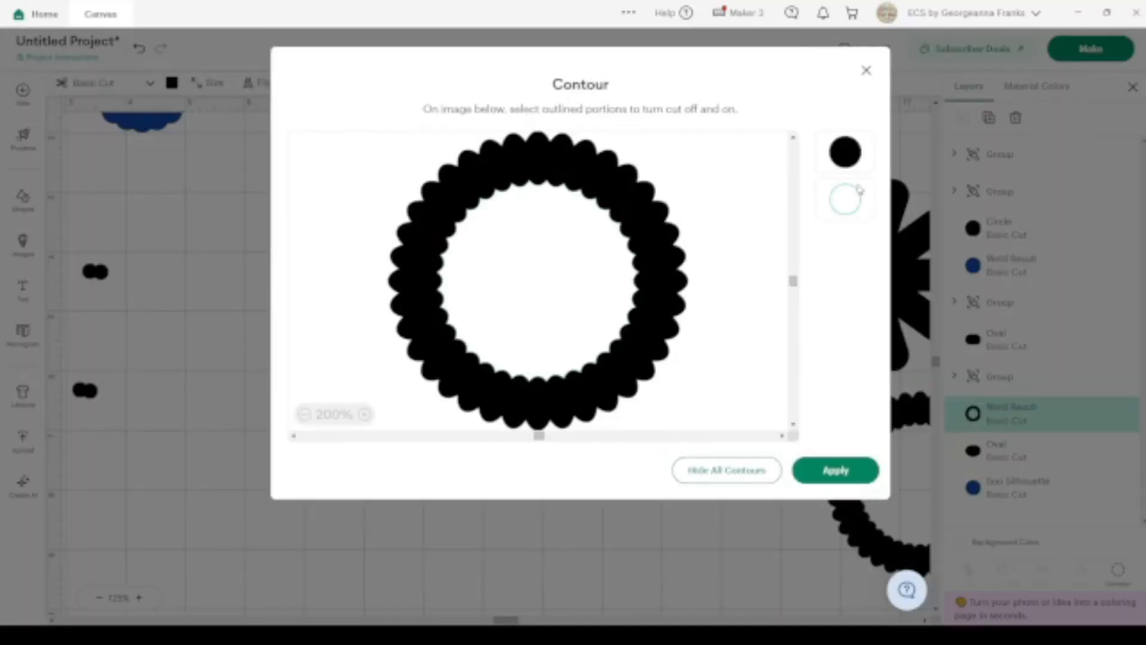
pyautogui.click(845, 157)
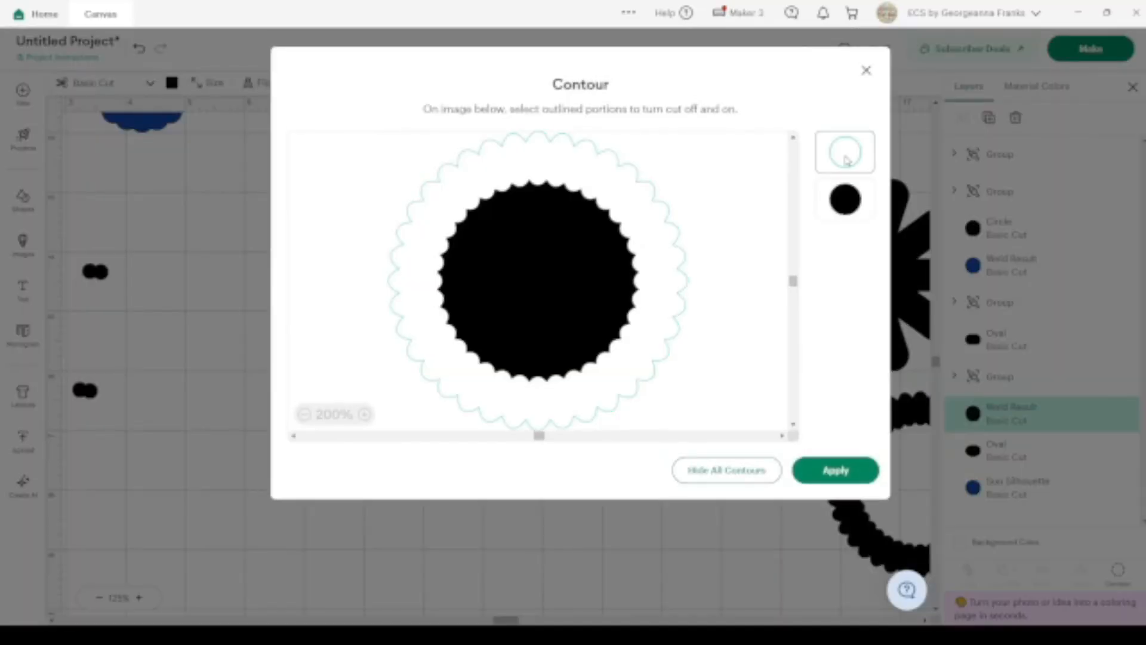
pyautogui.click(859, 470)
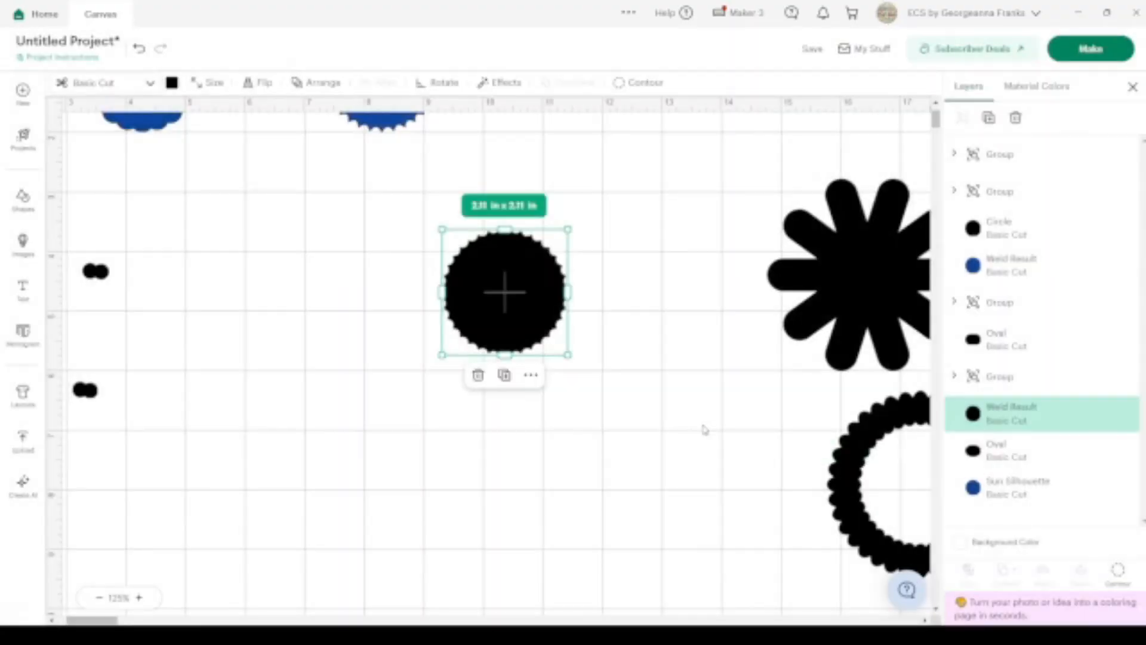
# Move the black inner shape up beside the blue sun silhouette for a close comparison.
pyautogui.click(139, 598)
pyautogui.click(140, 597)
pyautogui.click(140, 598)
pyautogui.click(141, 598)
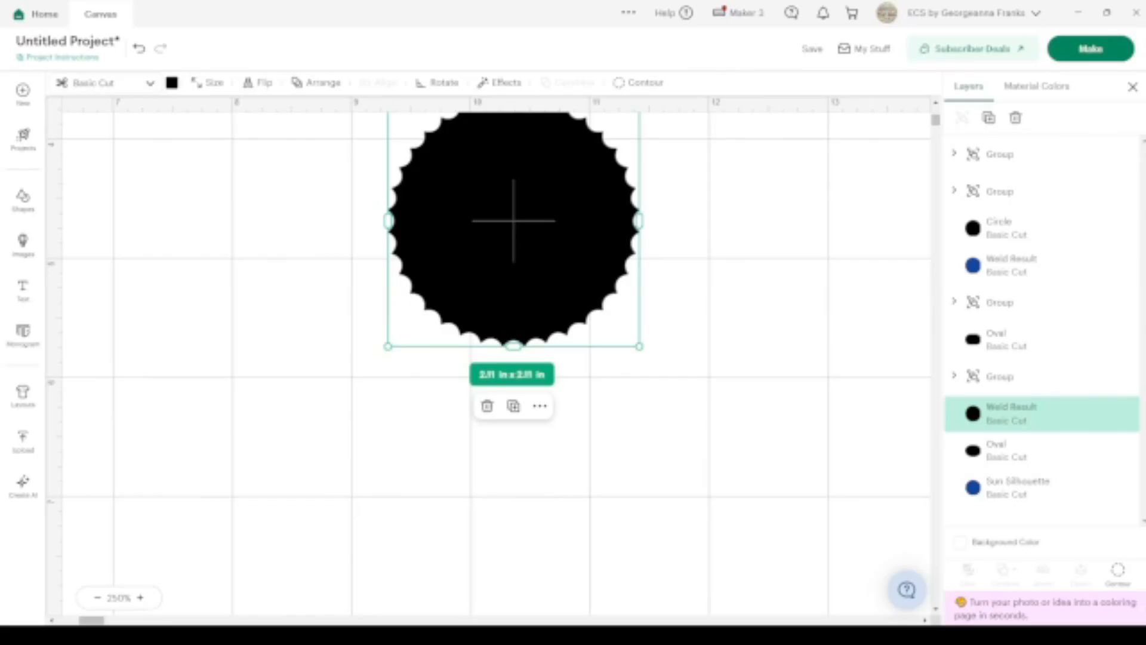
pyautogui.scroll(5, 829, 236)
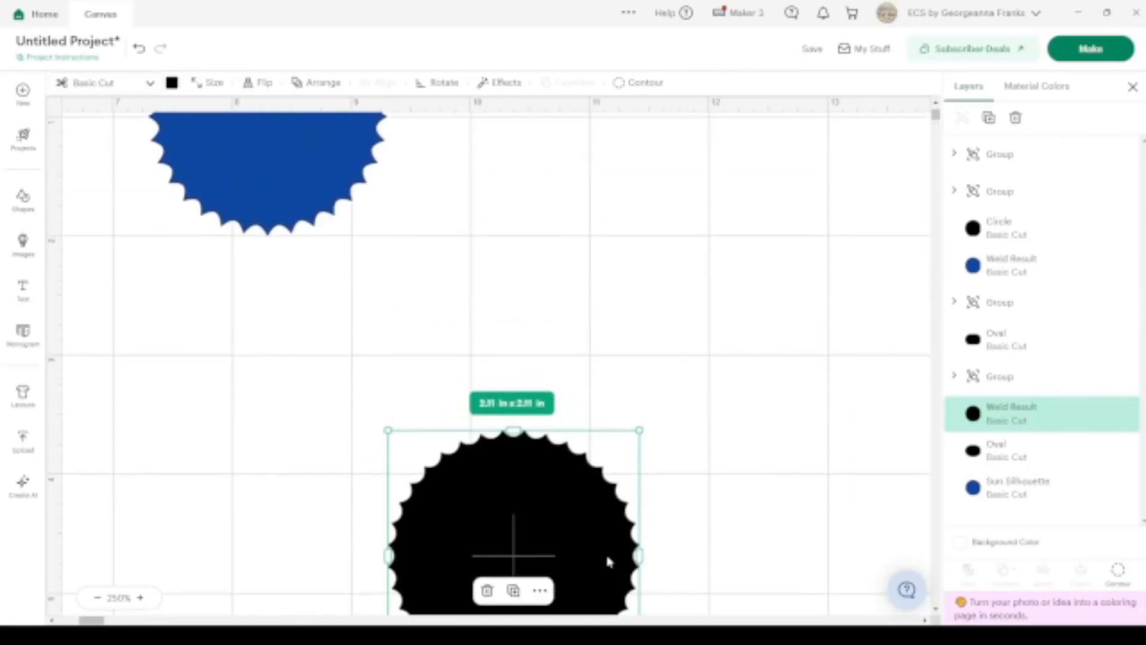
pyautogui.moveTo(507, 549); pyautogui.dragTo(507, 141)
pyautogui.scroll(2, 505, 137)
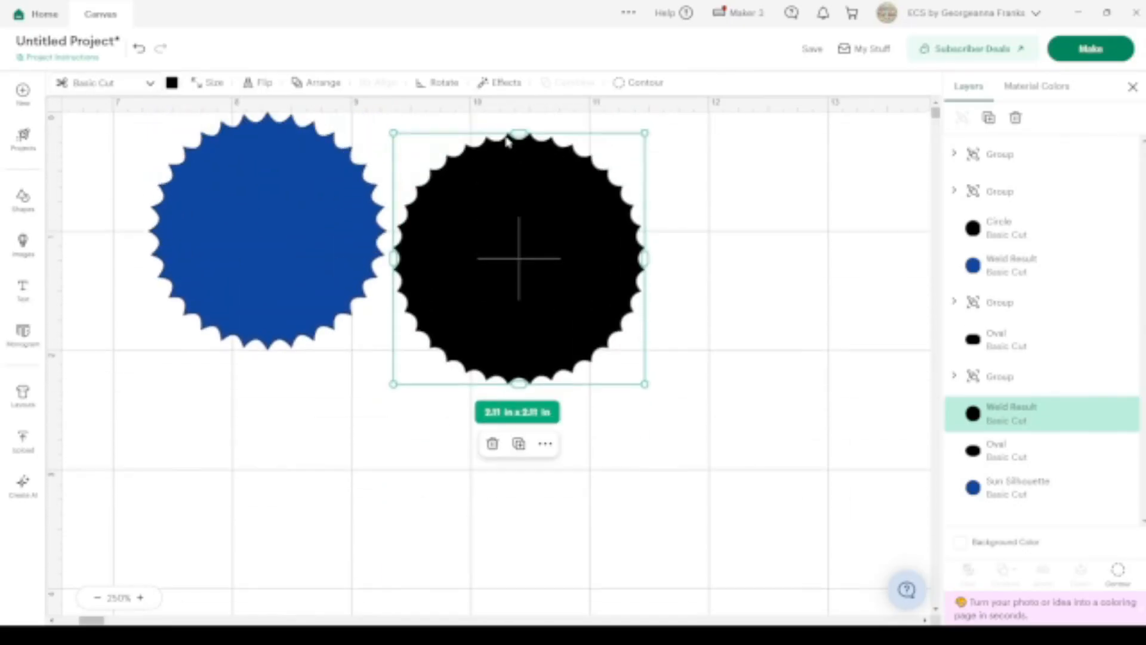
pyautogui.moveTo(531, 216); pyautogui.dragTo(546, 192)
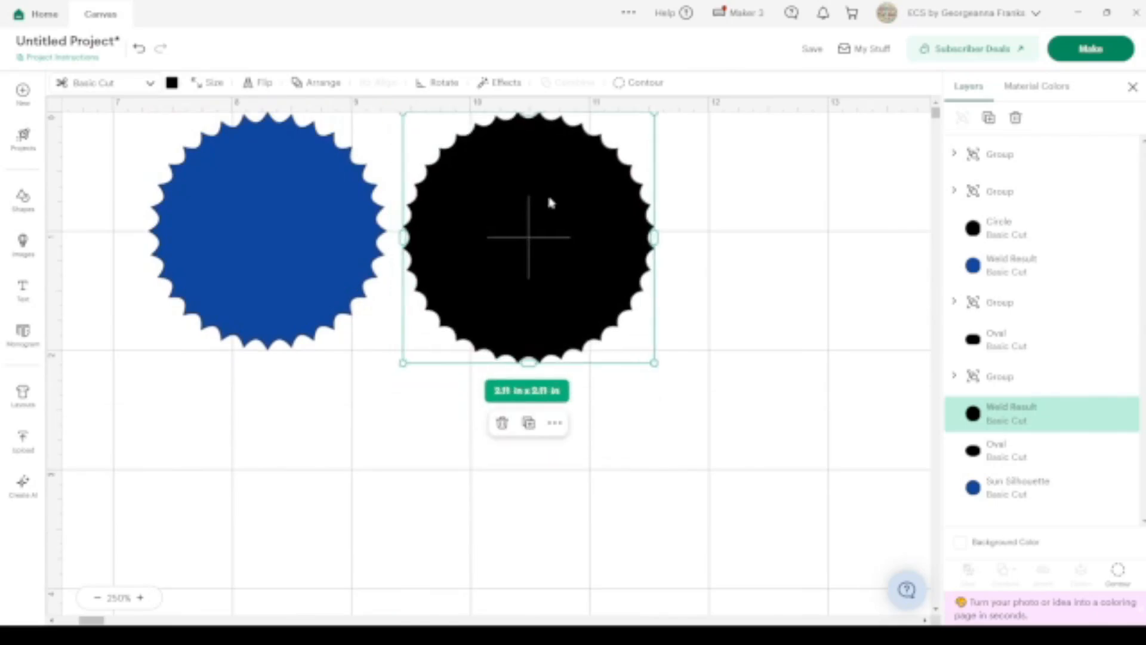
# Resize the black spiky shape to 2 in x 2 in, matching the blue sun silhouette.
pyautogui.click(275, 196)
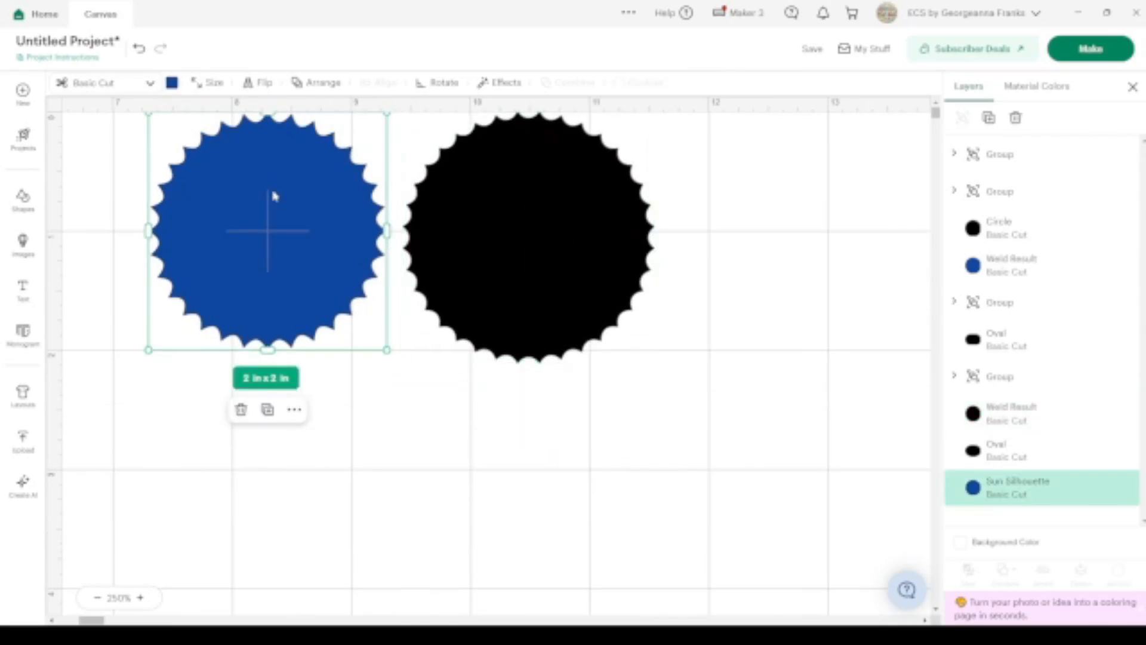
pyautogui.click(577, 205)
pyautogui.moveTo(655, 362); pyautogui.dragTo(634, 346)
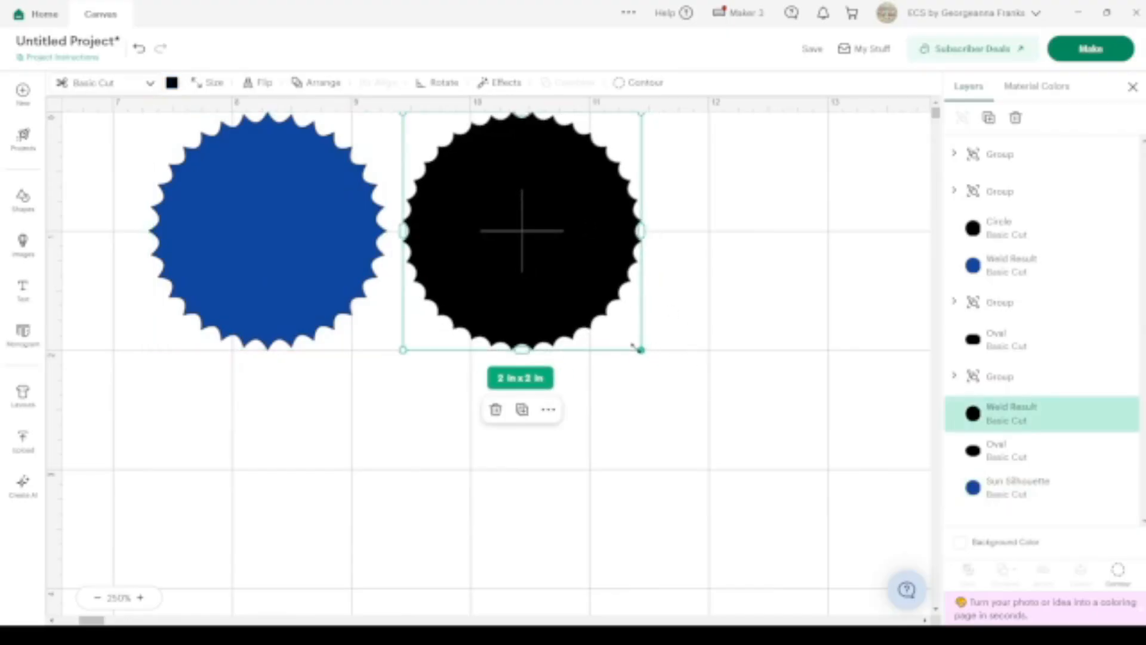
# Overlay the blue sun silhouette on the black shape and bring it to the front.
pyautogui.moveTo(275, 245); pyautogui.dragTo(527, 245)
pyautogui.hotkey('ctrl', 'shift', 'Up')
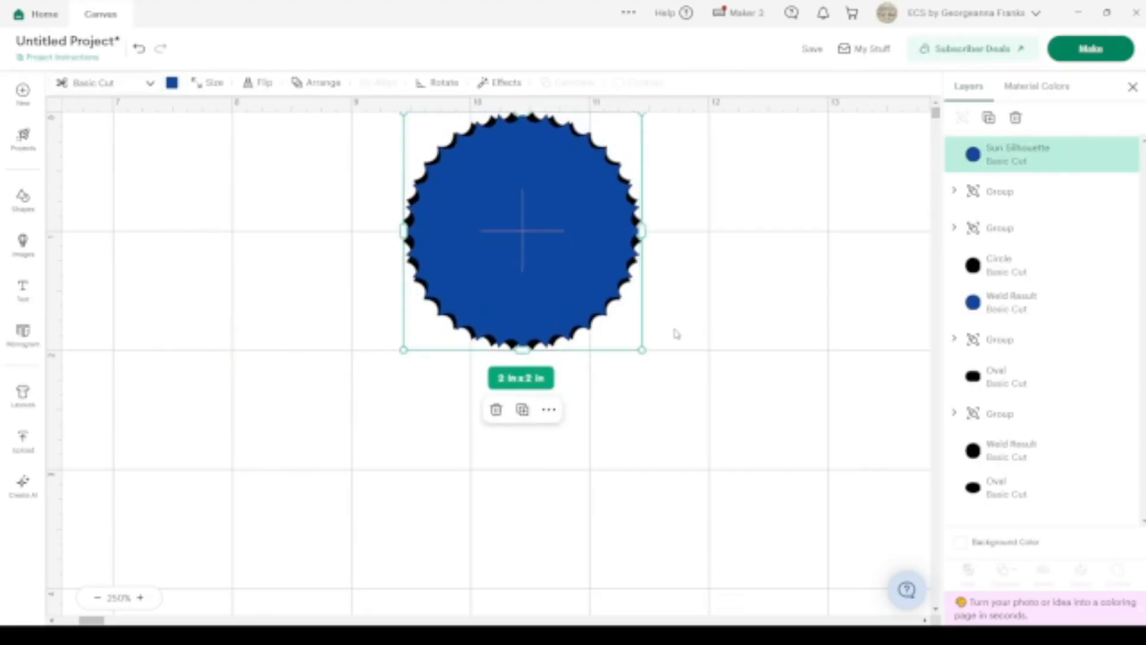
pyautogui.moveTo(646, 352); pyautogui.dragTo(644, 355)
pyautogui.click(631, 357)
pyautogui.hotkey('ctrl', 'z')
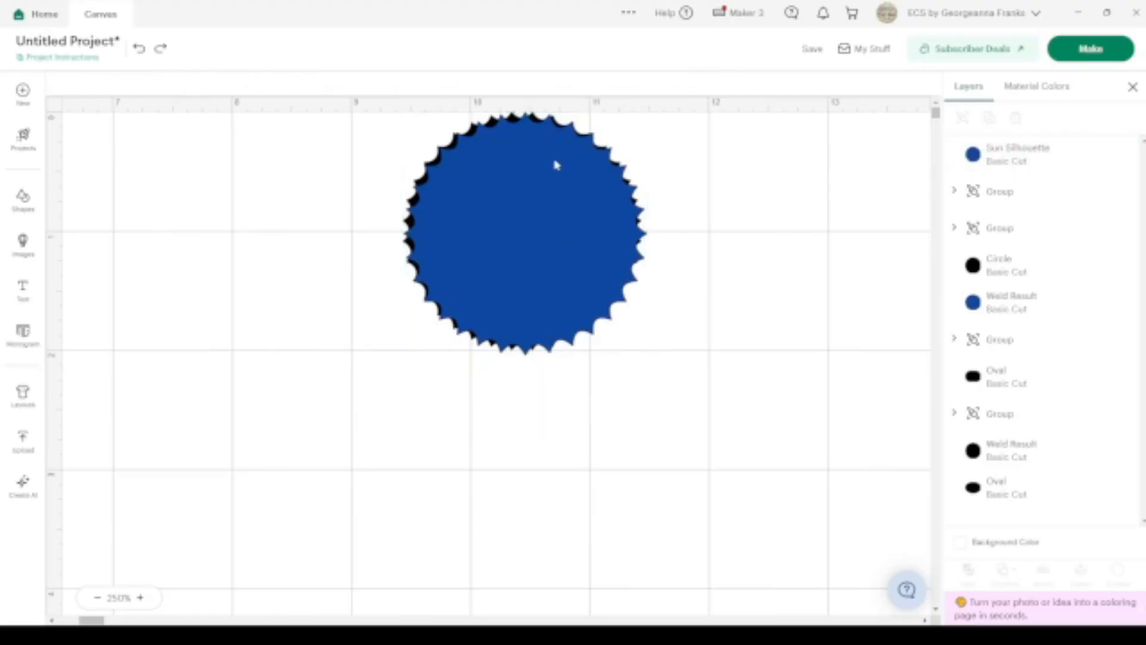
pyautogui.hotkey('ctrl', 'z')
pyautogui.click(549, 217)
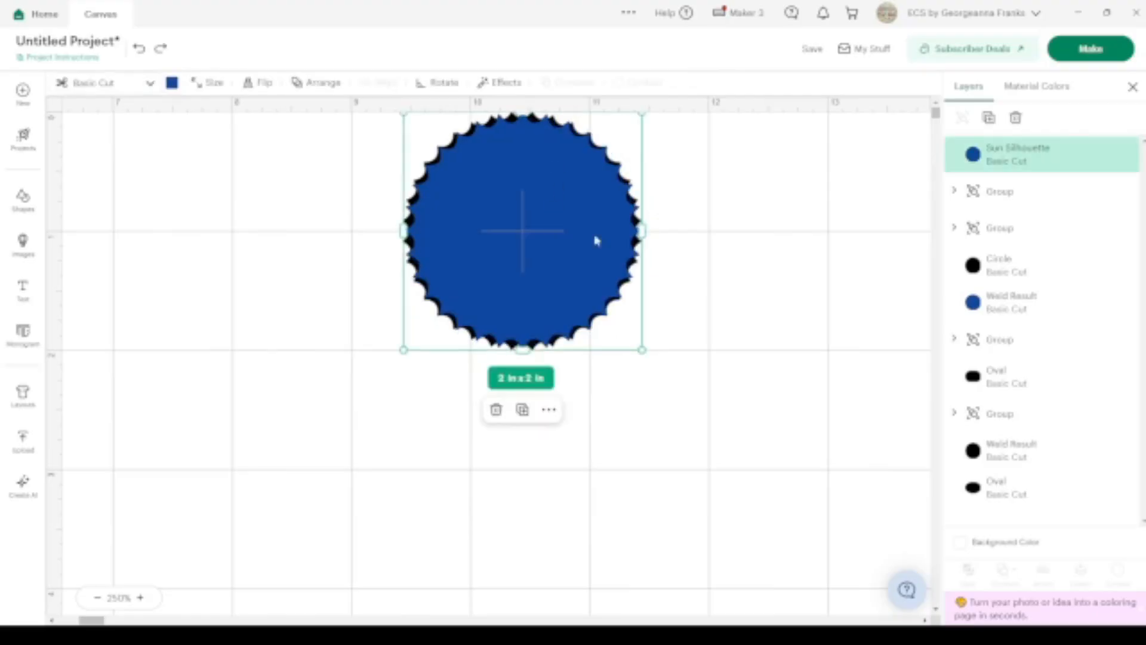
# Rotate the blue sun silhouette slightly clockwise to compare its points with the black shape, and move it back alongside.
pyautogui.moveTo(651, 359); pyautogui.dragTo(638, 370)
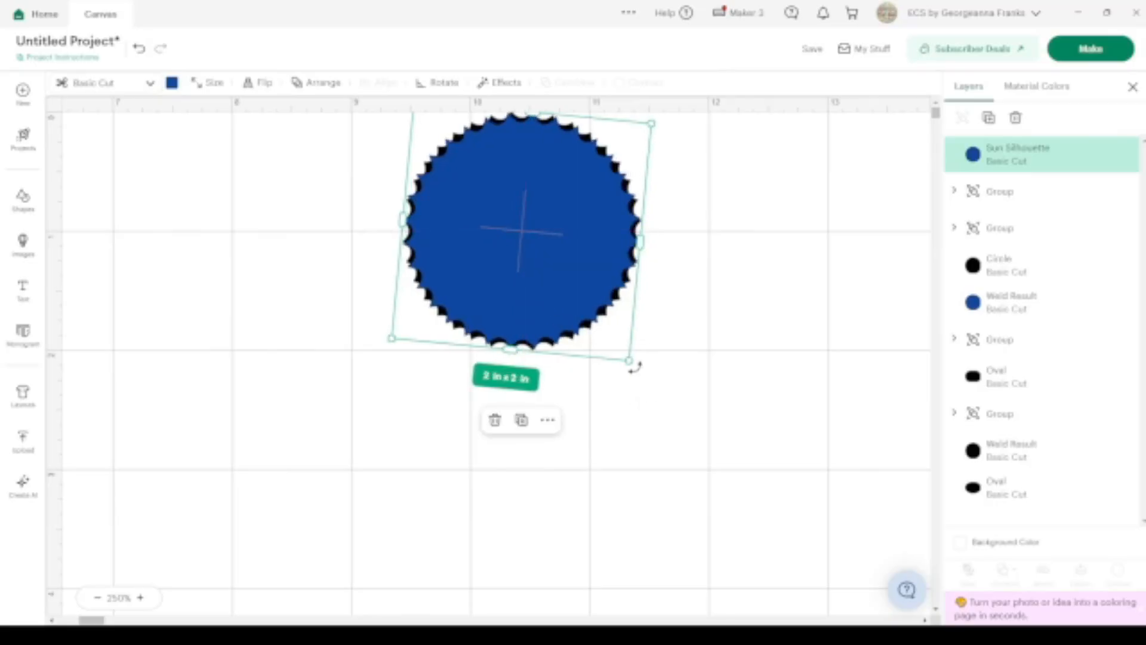
pyautogui.moveTo(634, 369); pyautogui.dragTo(630, 372)
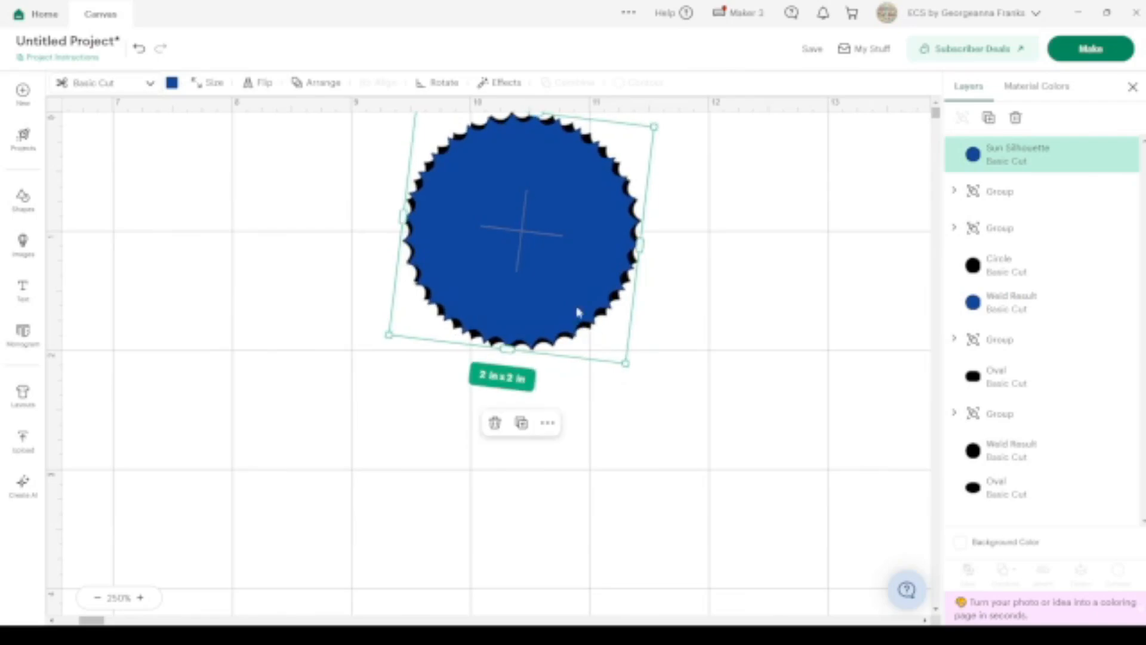
pyautogui.moveTo(532, 237); pyautogui.dragTo(277, 222)
pyautogui.click(547, 244)
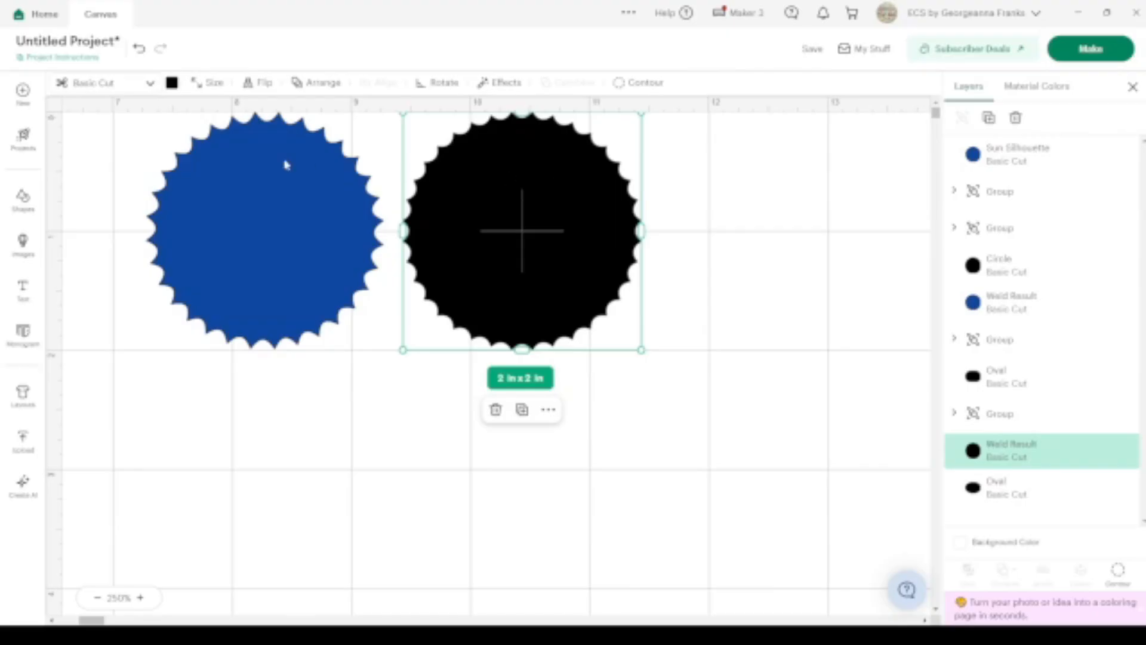
# Delete the blue sun silhouette from the canvas.
pyautogui.click(223, 209)
pyautogui.press('Delete')
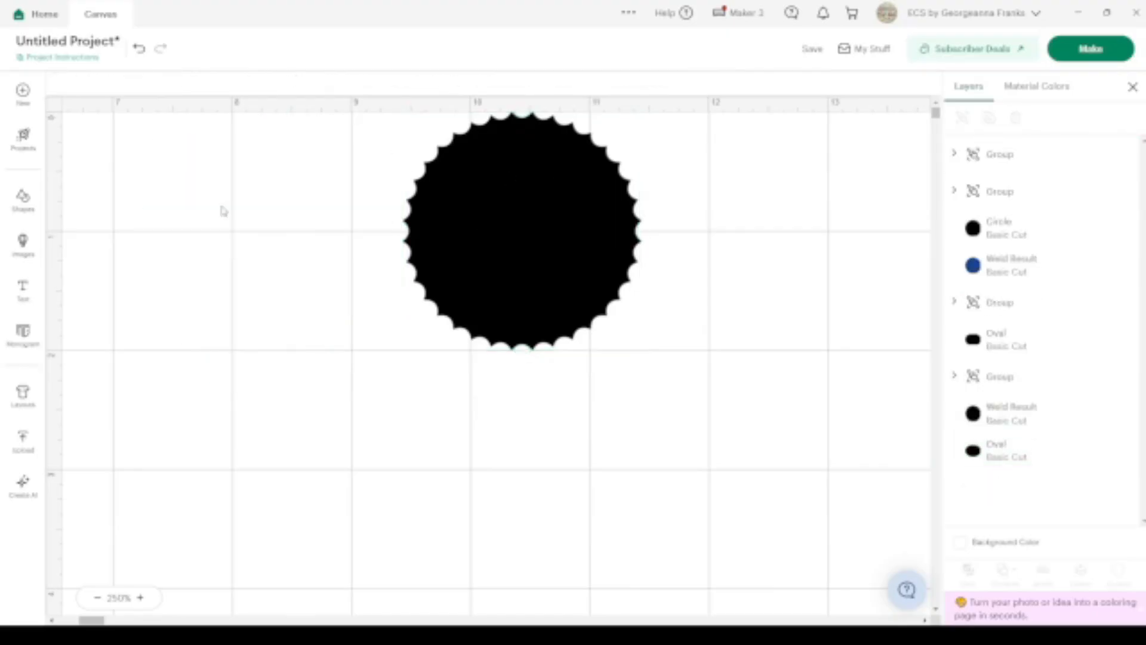
# Change the color of the black spiky welded shape to blue.
pyautogui.click(498, 195)
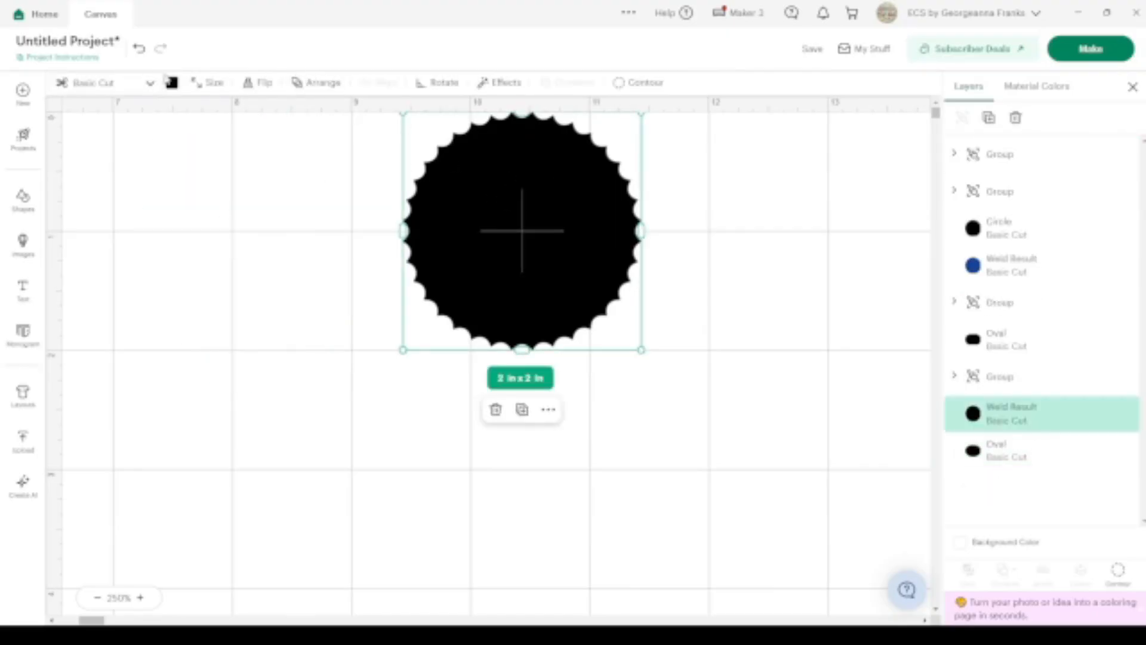
pyautogui.click(171, 83)
pyautogui.click(204, 138)
# Move the blue spiky shape next to the blue scalloped circle, at about x 5.48, y 0.
pyautogui.moveTo(507, 264); pyautogui.dragTo(317, 264)
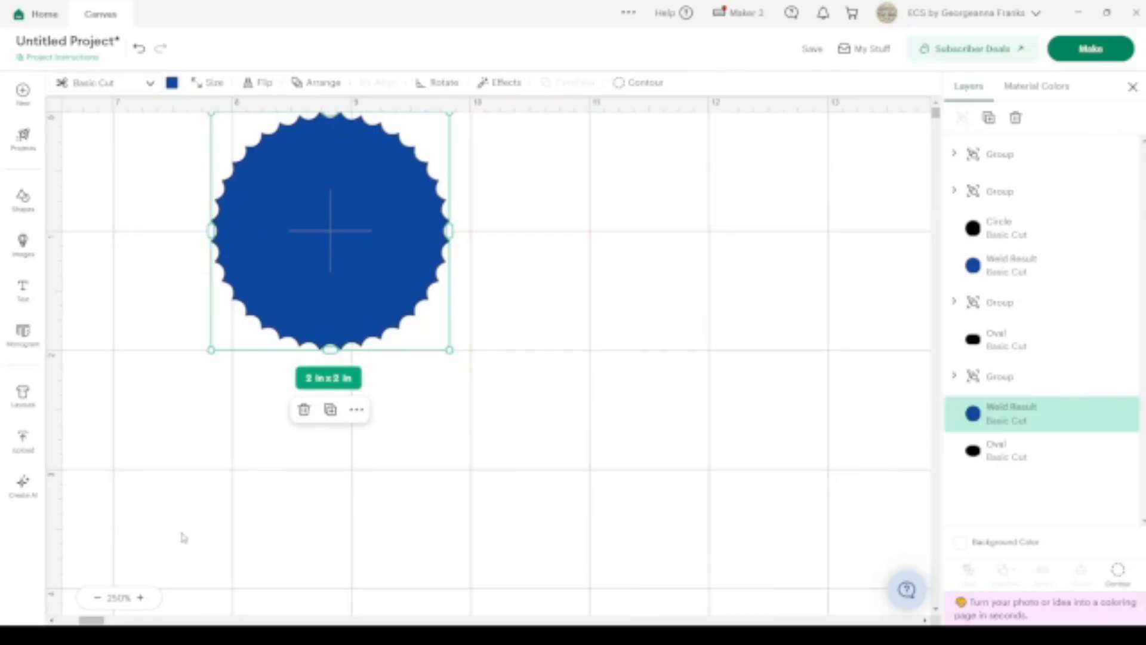
pyautogui.click(97, 597)
pyautogui.click(98, 596)
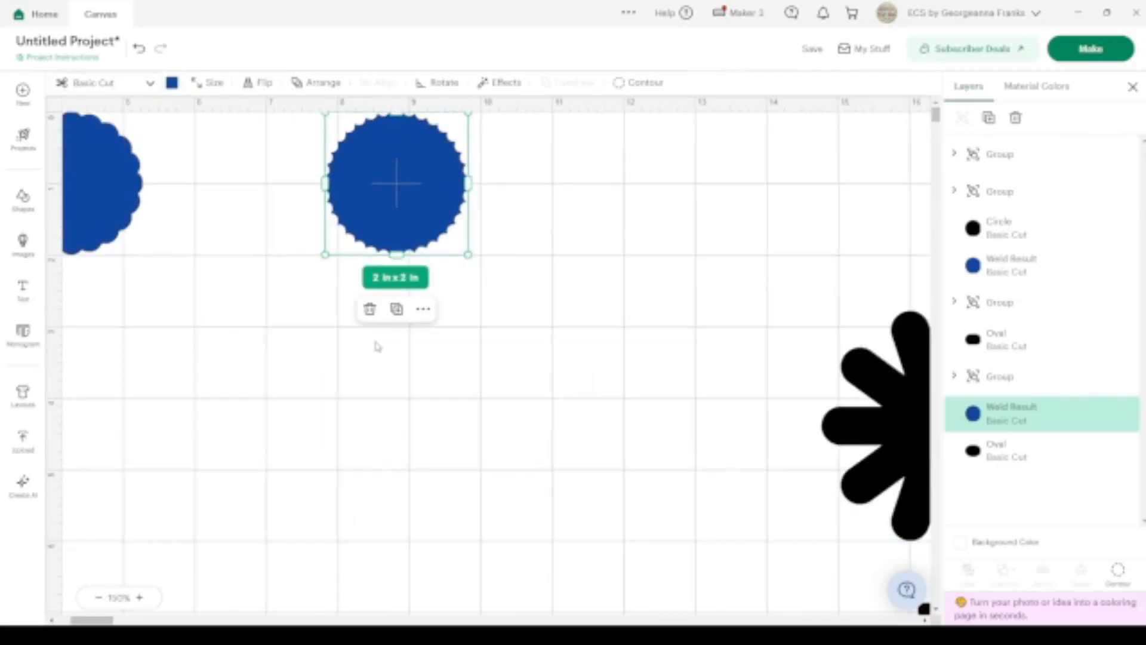
pyautogui.moveTo(389, 176); pyautogui.dragTo(219, 154)
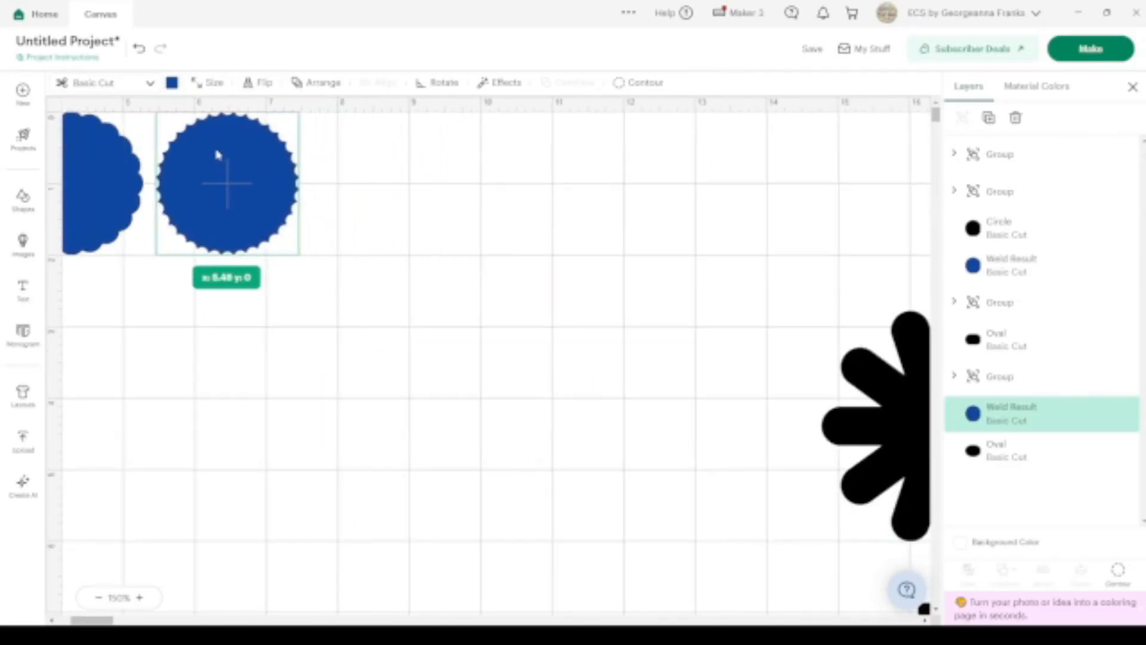
# Bring the spare oval ring onto the open canvas, duplicate it and set the copy aside over the black flower.
pyautogui.scroll(-3, 593, 370)
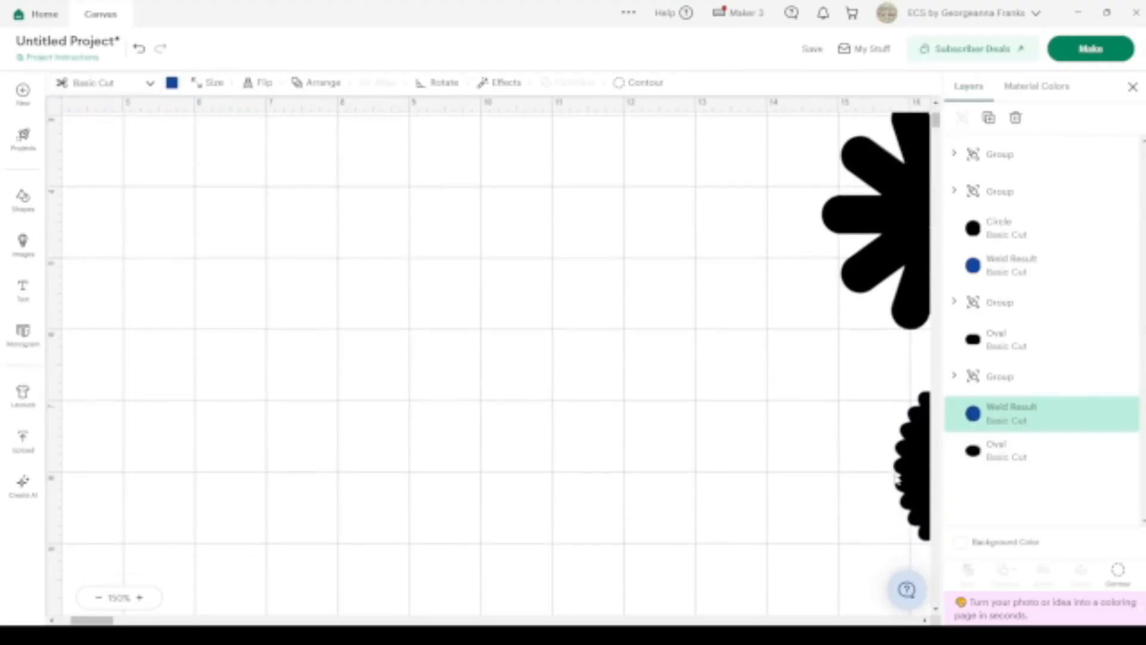
pyautogui.moveTo(908, 464); pyautogui.dragTo(426, 377)
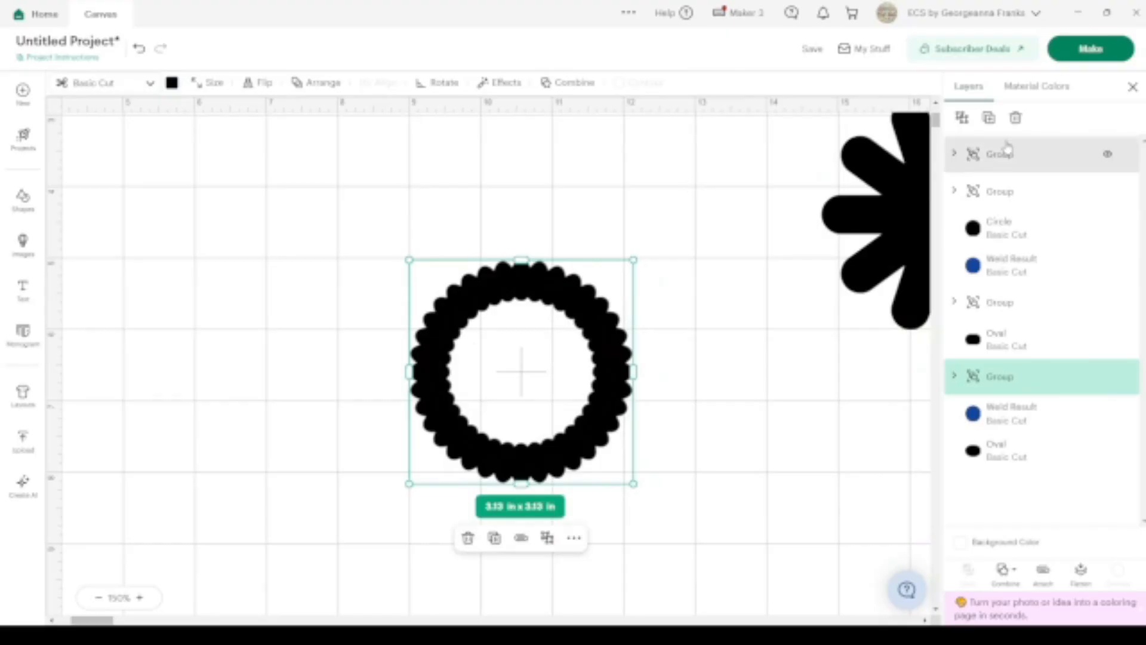
pyautogui.click(989, 118)
pyautogui.moveTo(637, 392); pyautogui.dragTo(1003, 185)
# Weld the ring of ovals into one shape and hide its centre opening with Contour to make it solid.
pyautogui.click(604, 352)
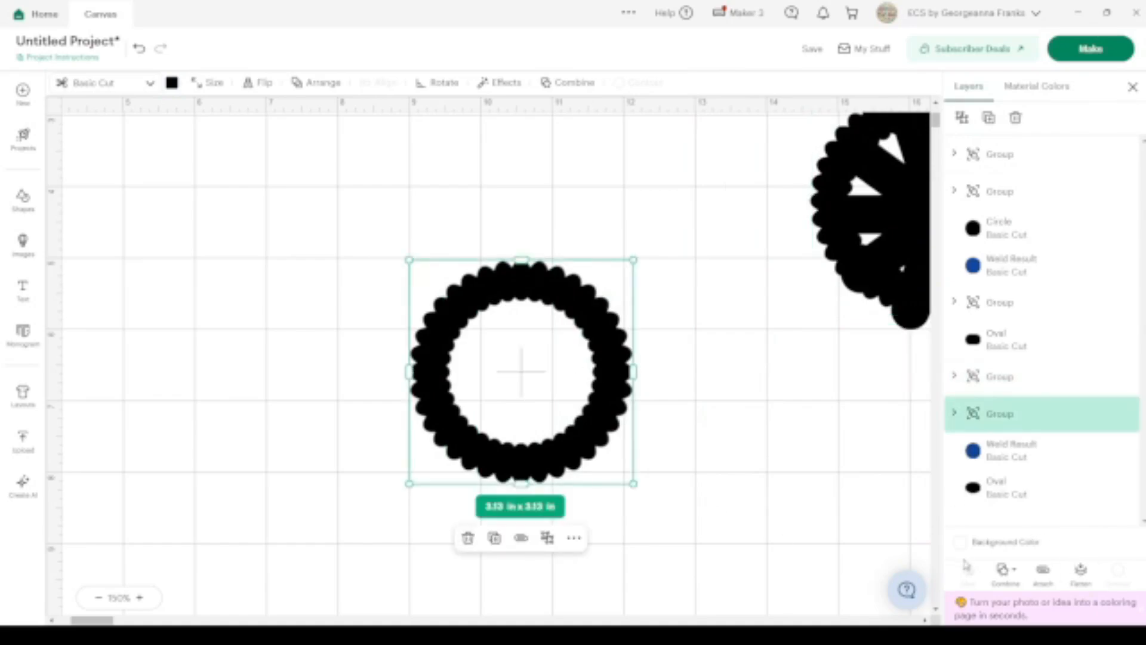
pyautogui.click(1005, 570)
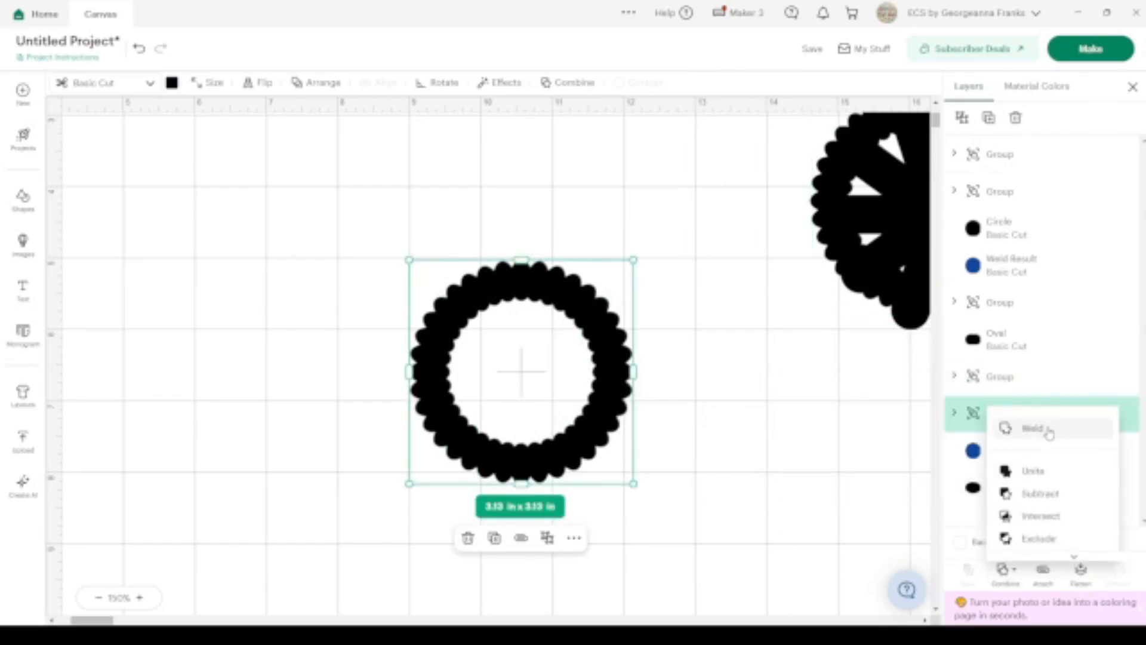
pyautogui.click(1045, 428)
pyautogui.click(1118, 570)
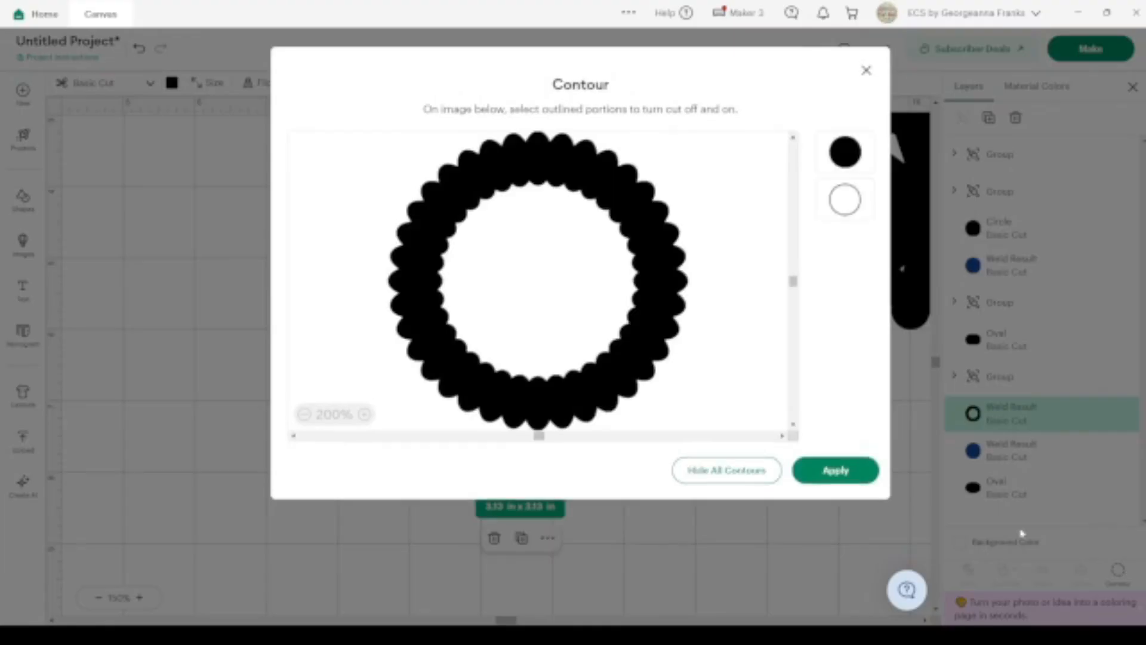
pyautogui.click(560, 275)
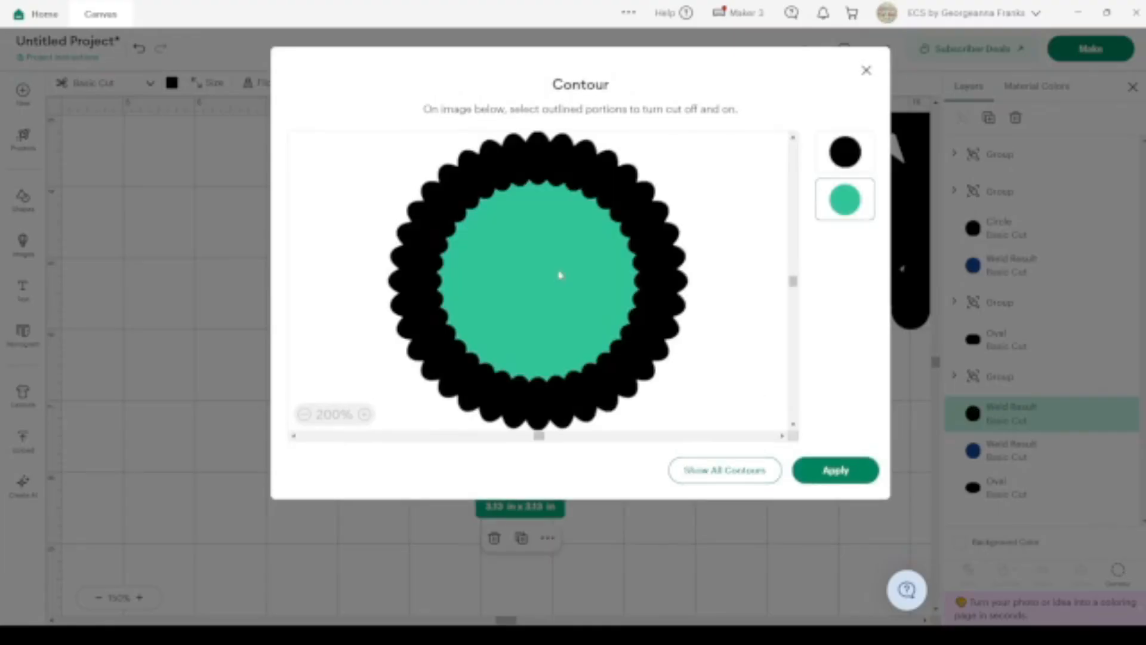
pyautogui.click(842, 474)
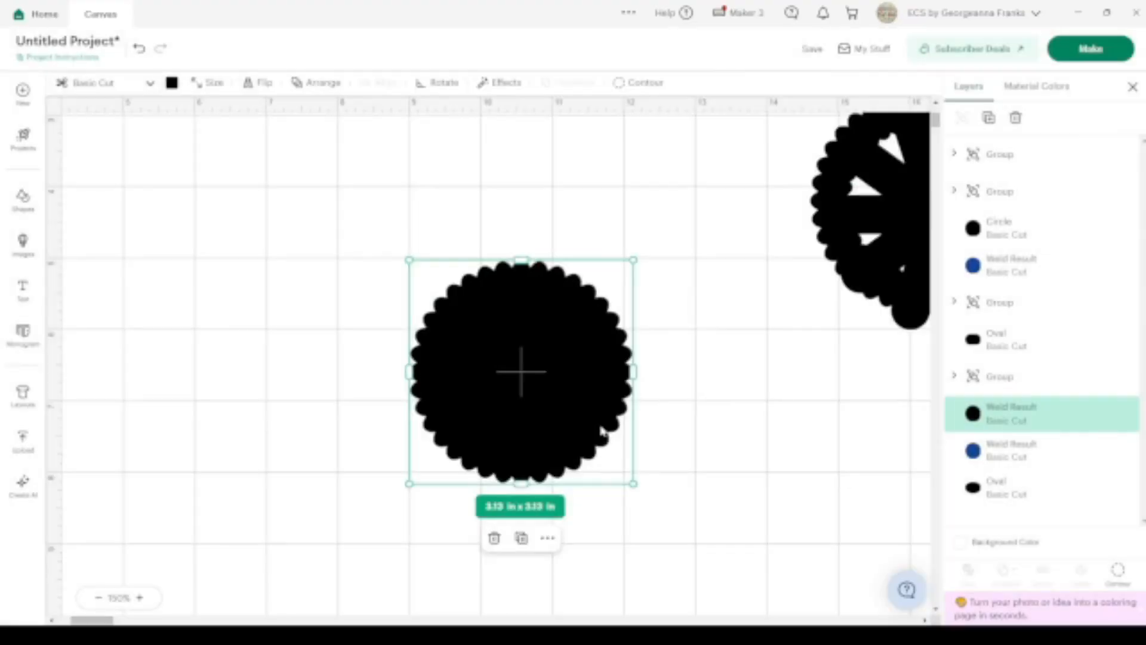
# Move the solid black scalloped shape to the canvas's top edge, beside the two blue shapes.
pyautogui.moveTo(601, 434); pyautogui.dragTo(543, 256)
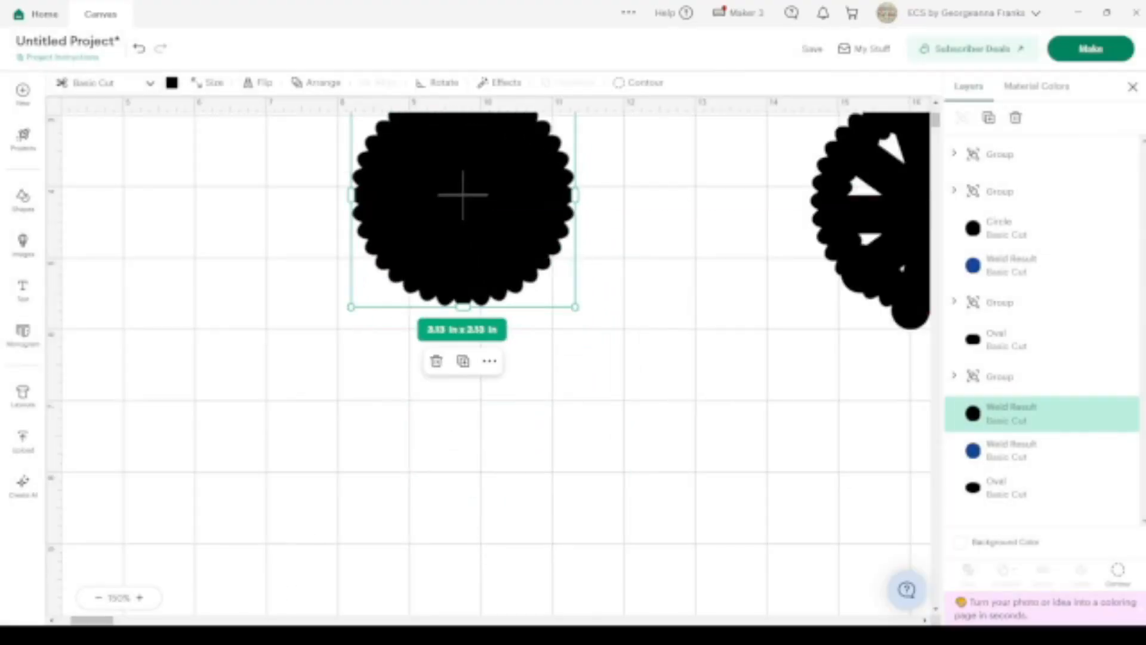
pyautogui.click(97, 598)
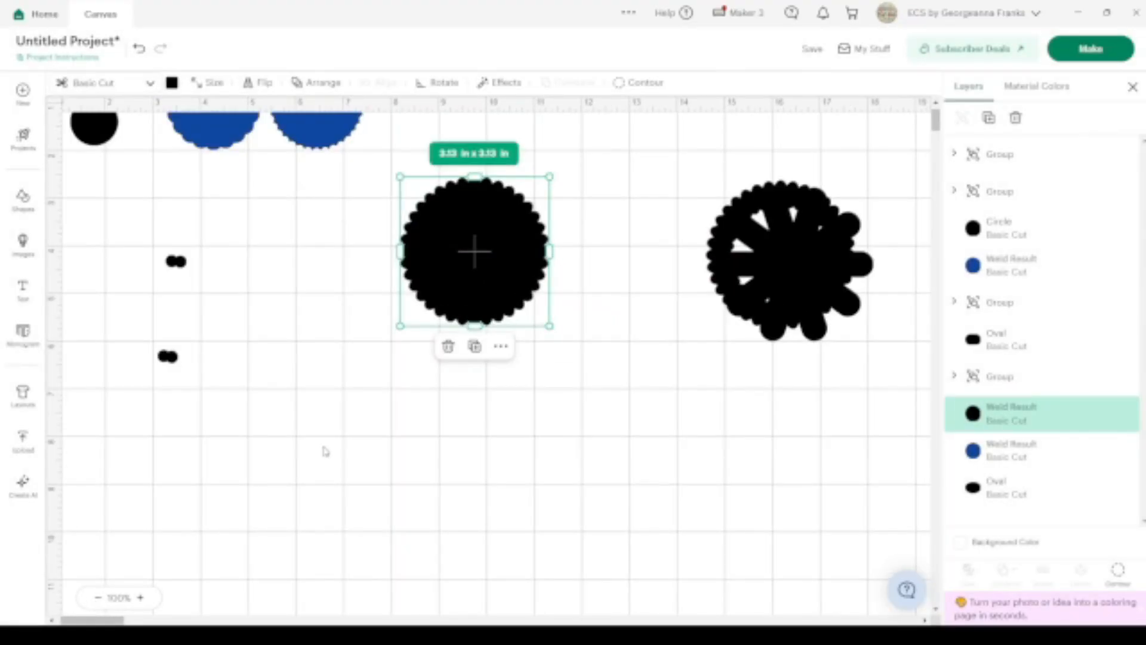
pyautogui.moveTo(538, 326); pyautogui.dragTo(524, 196)
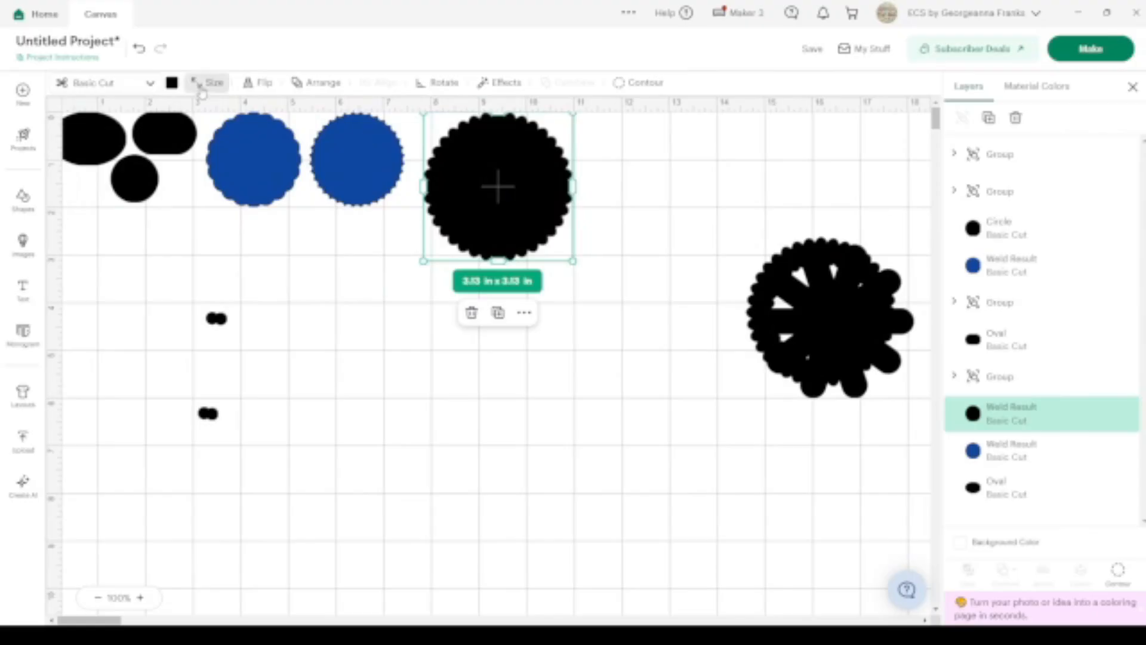
# Recolor the black scalloped shape blue and shrink it proportionally to about 2 in, matching the other blue shapes.
pyautogui.click(172, 83)
pyautogui.click(203, 138)
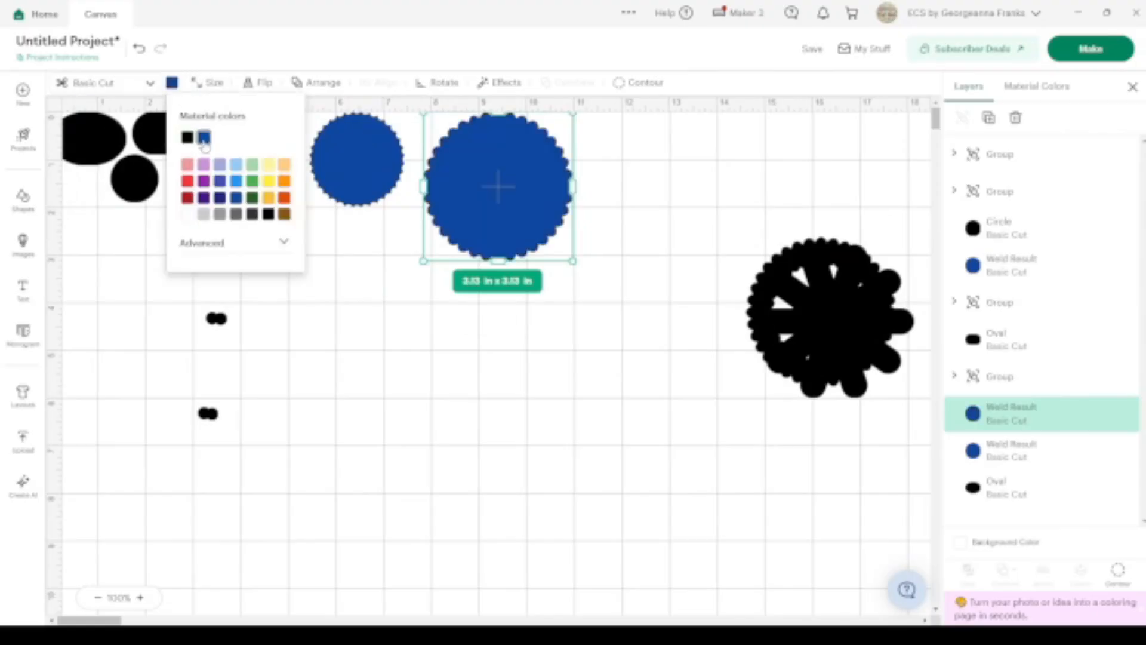
pyautogui.moveTo(574, 260); pyautogui.dragTo(519, 206)
pyautogui.click(426, 376)
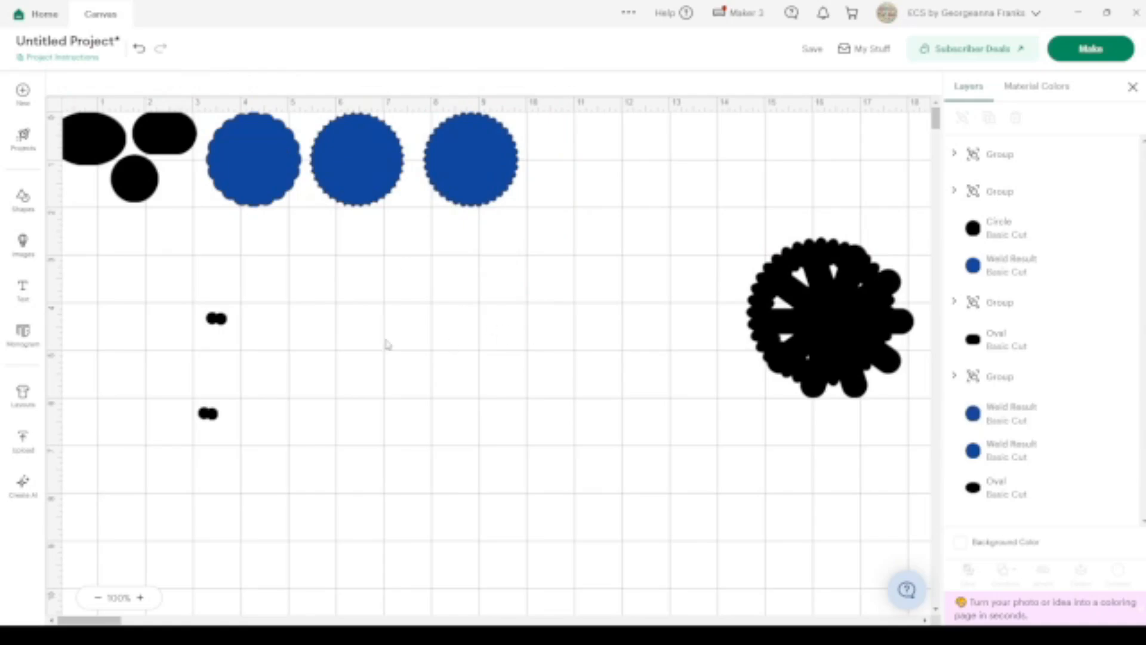
# Move the two small circle-pair groups together onto the open canvas below the third blue shape.
pyautogui.moveTo(251, 463); pyautogui.dragTo(182, 294)
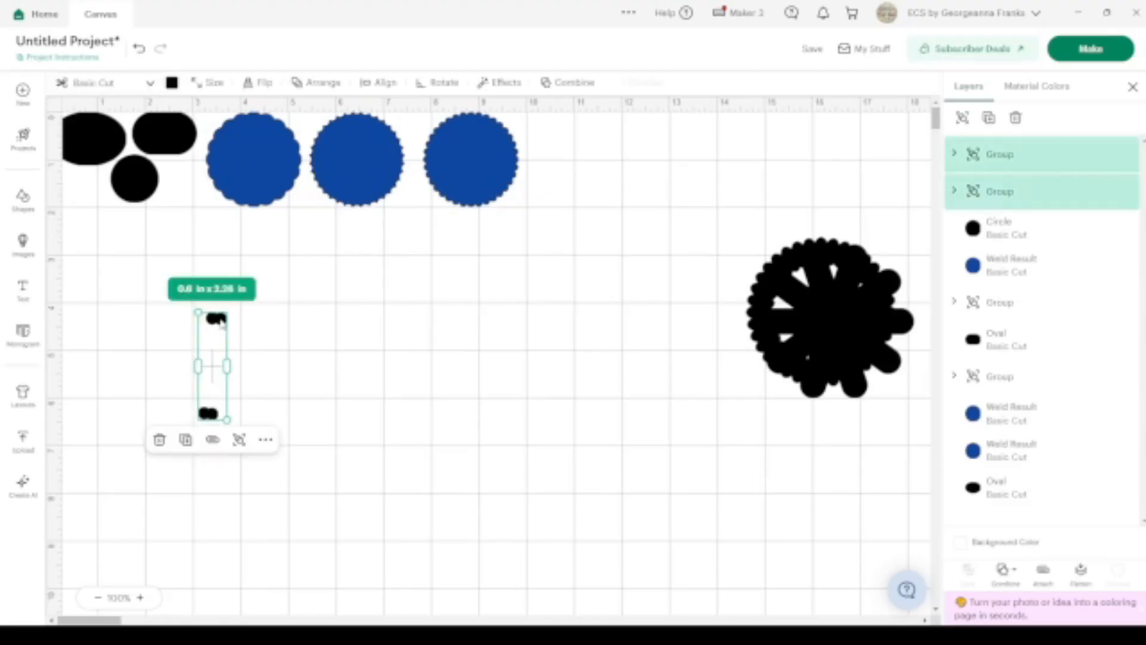
pyautogui.moveTo(221, 321); pyautogui.dragTo(467, 313)
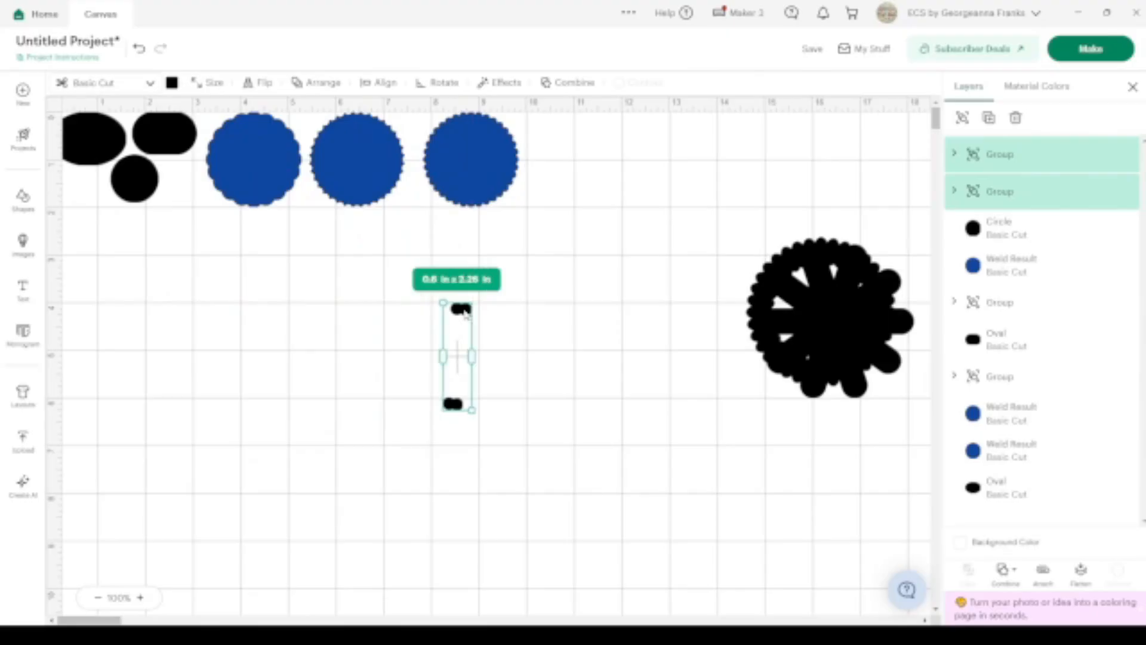
pyautogui.click(142, 597)
pyautogui.click(142, 598)
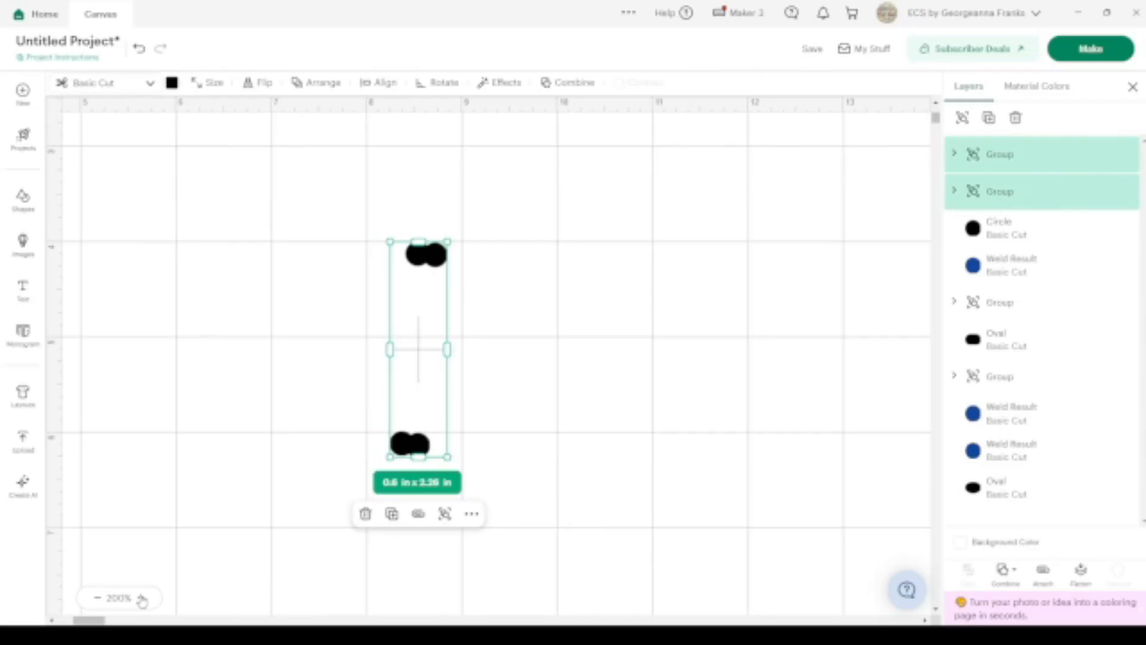
pyautogui.click(545, 473)
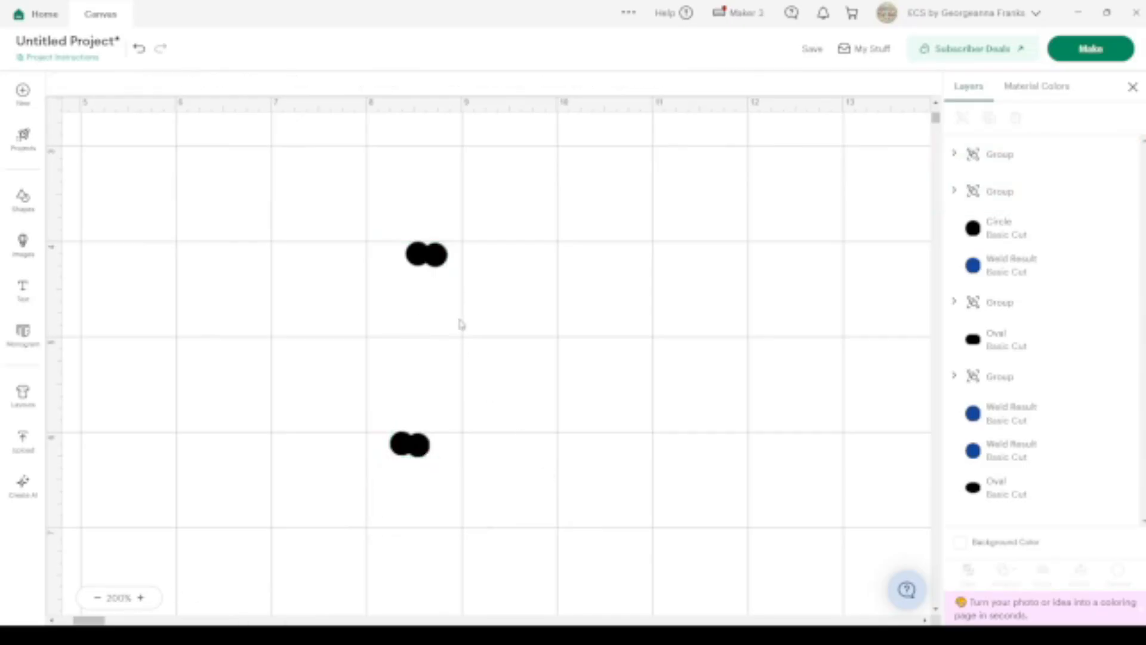
# Duplicate the tilted circle-pair group and open the copy's rotation value for editing.
pyautogui.click(441, 260)
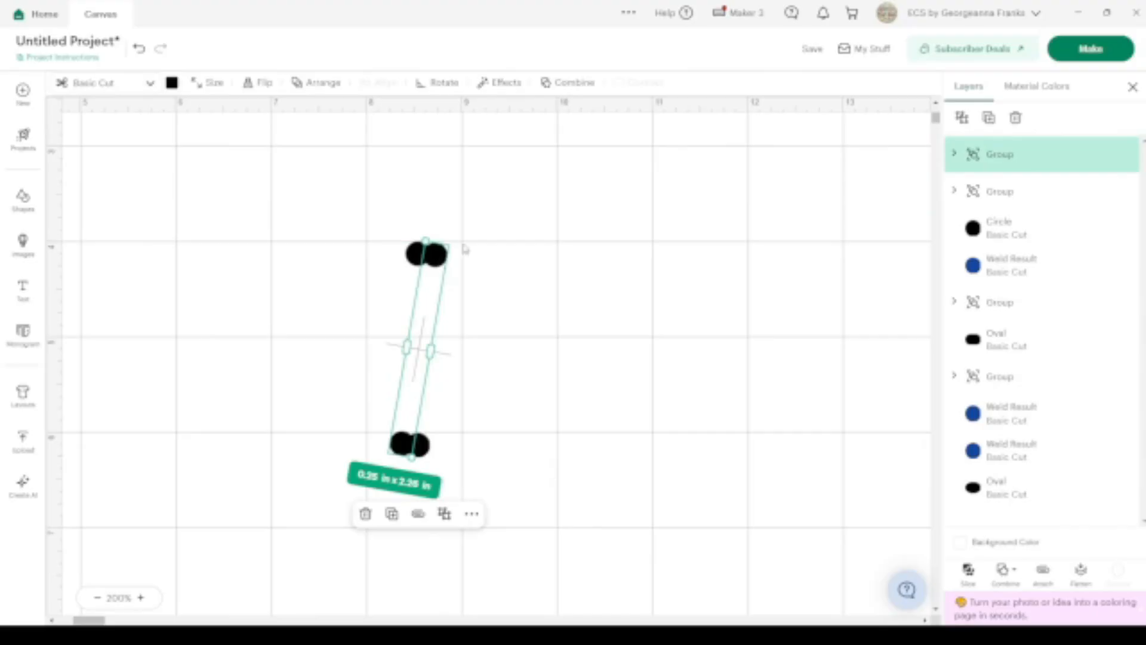
pyautogui.click(989, 118)
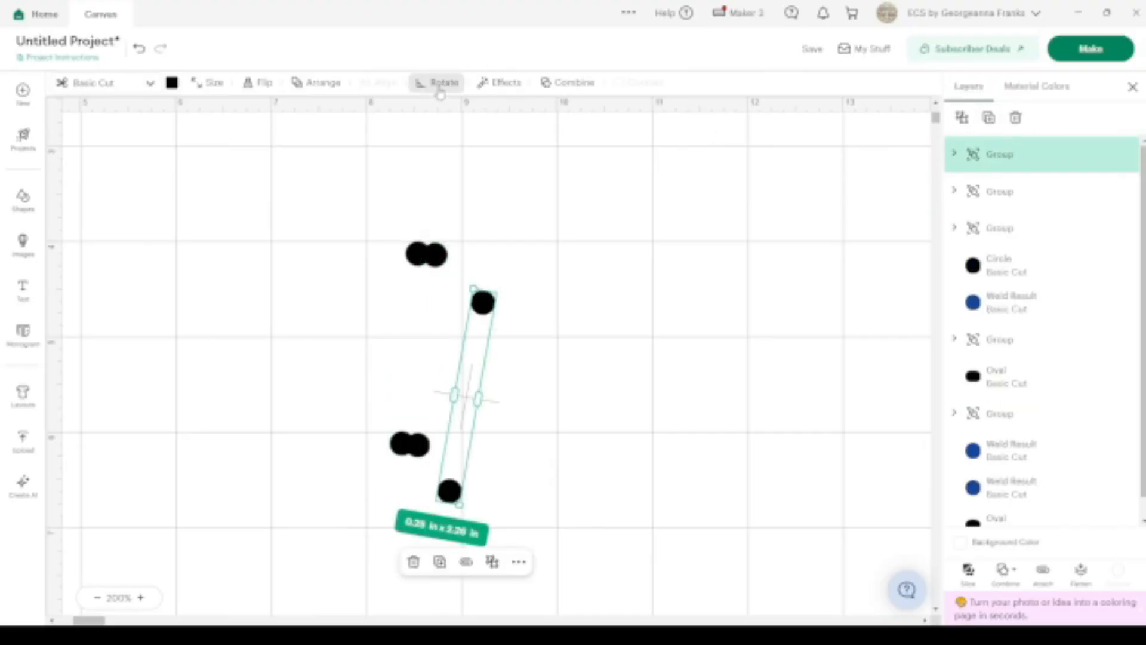
pyautogui.click(439, 89)
pyautogui.click(476, 144)
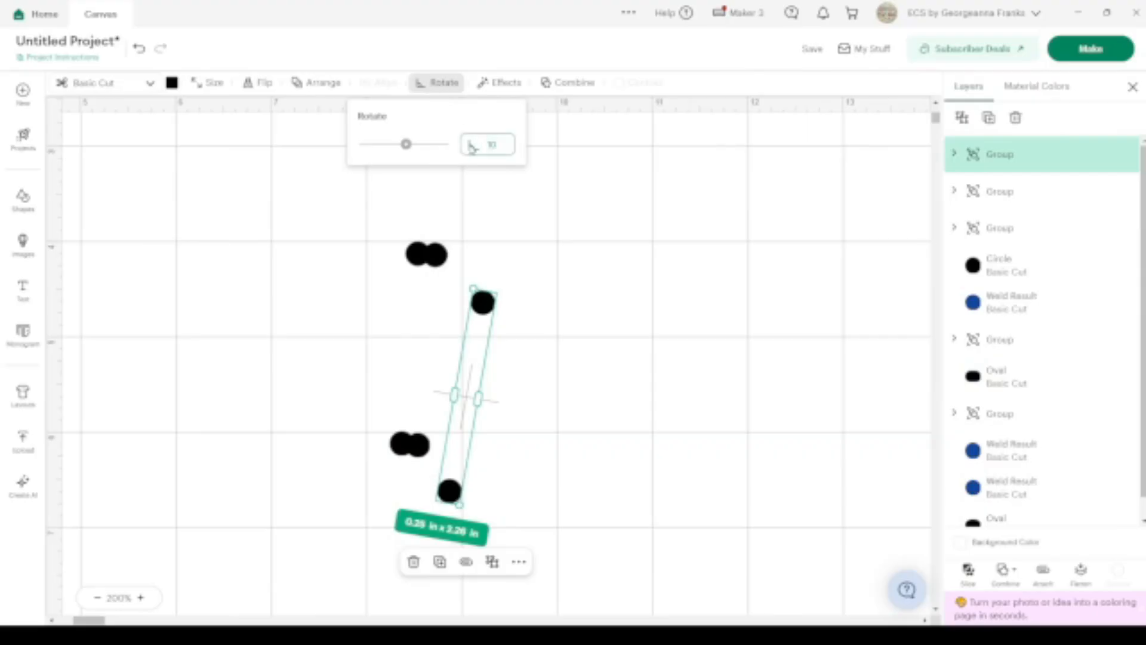
pyautogui.press('Return')
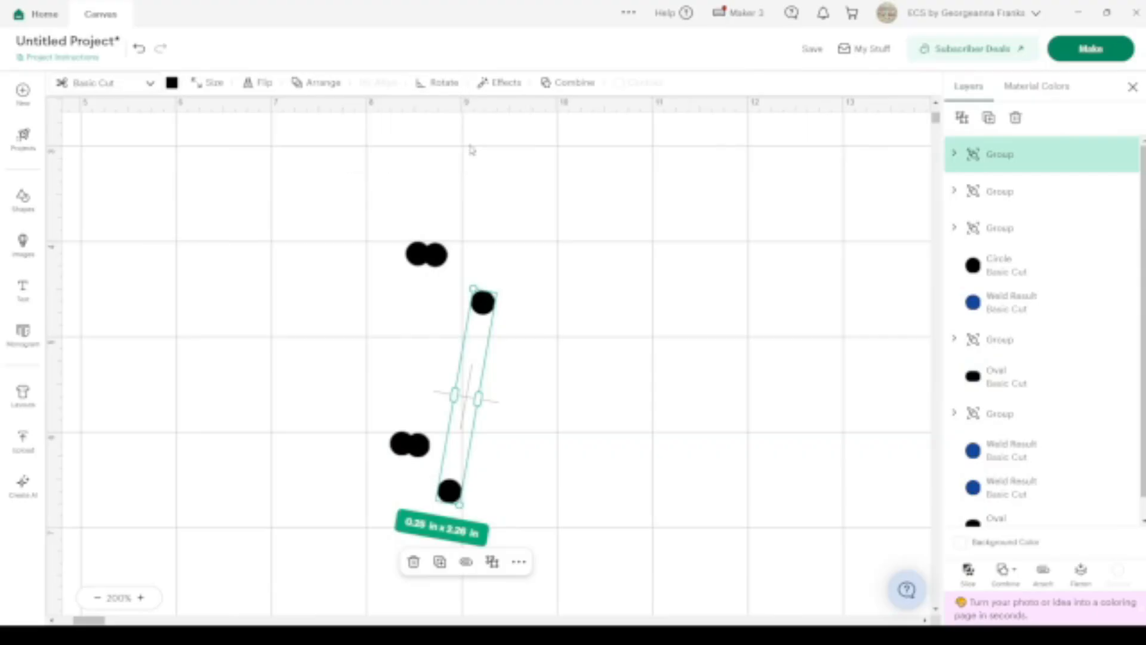
# Delete all three small circle-pair groups from the canvas.
pyautogui.moveTo(384, 215); pyautogui.dragTo(527, 427)
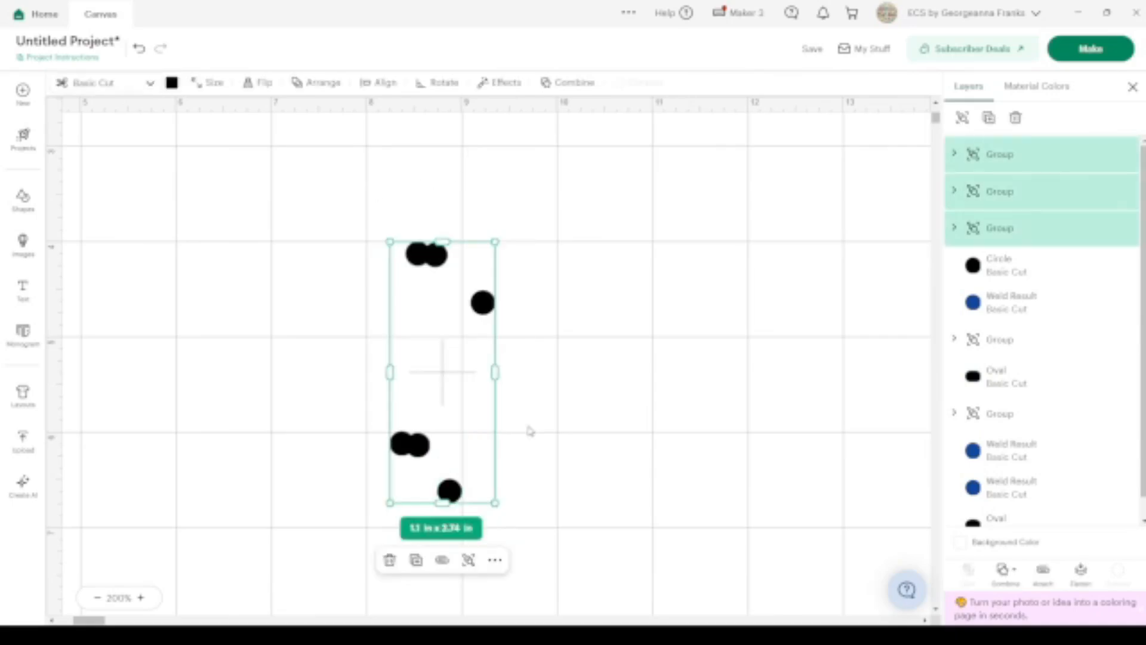
pyautogui.press('Delete')
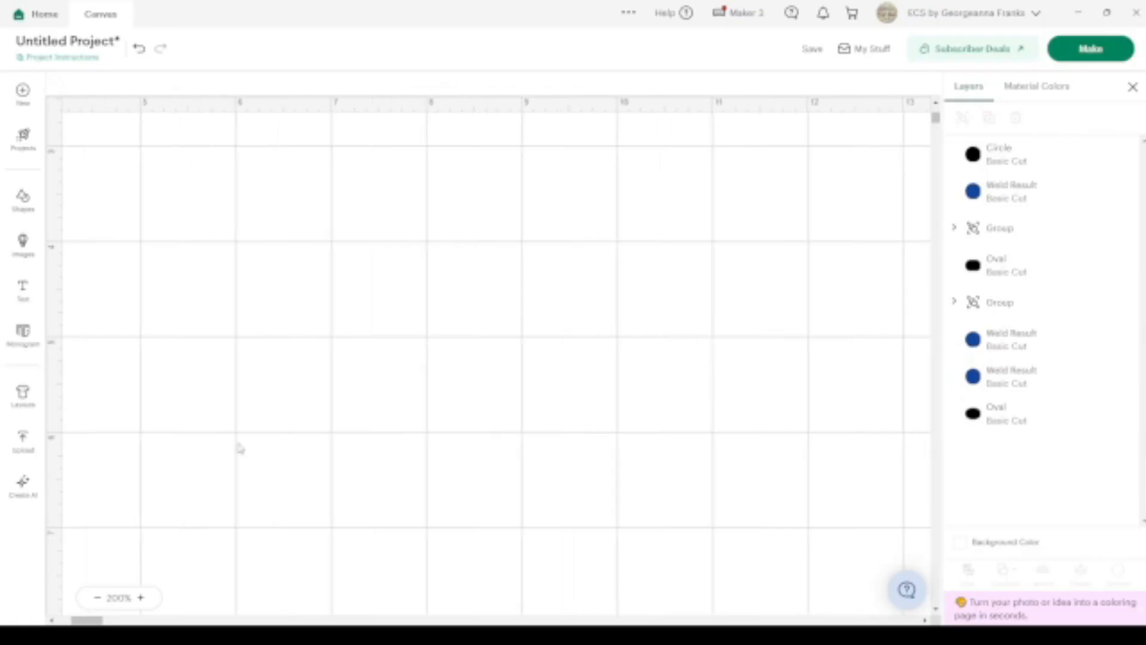
# Add a subscription Segmental Arch about 3.8 in wide and 1.3 in high on the open canvas below the black shapes.
pyautogui.click(96, 598)
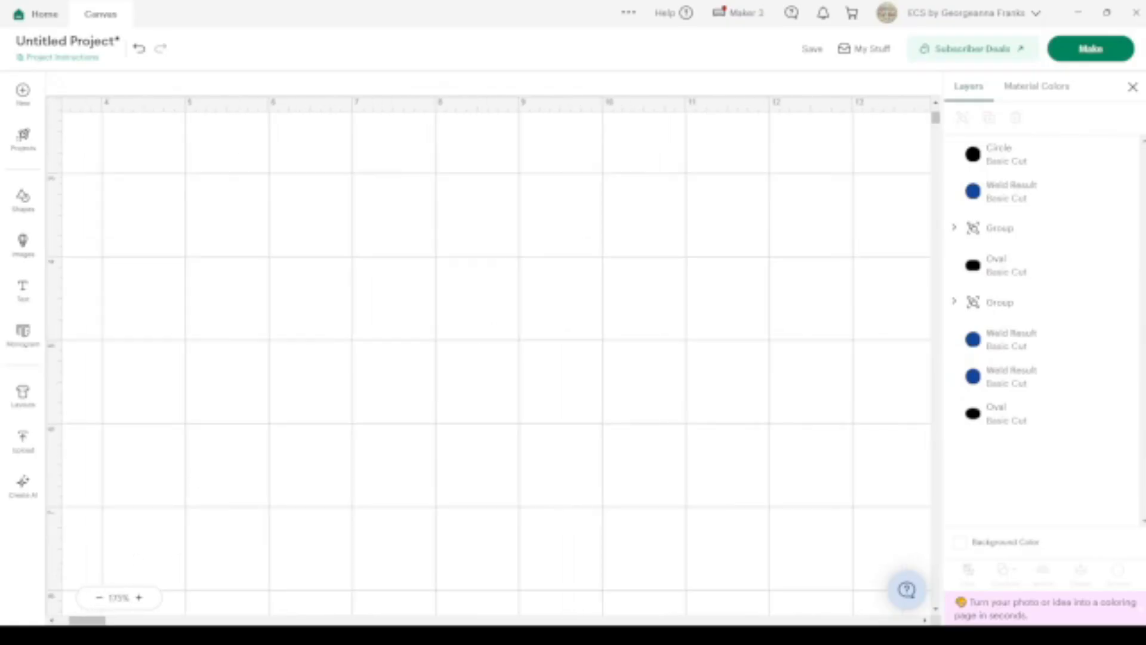
pyautogui.click(99, 599)
pyautogui.scroll(2, 253, 334)
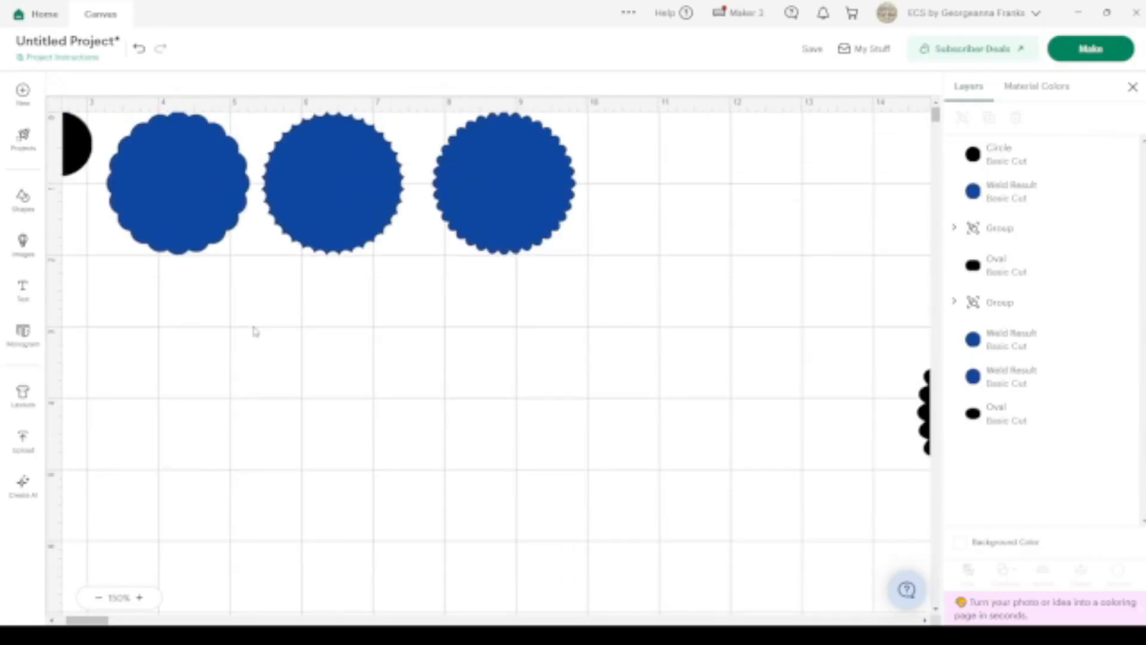
pyautogui.hscroll(-3, 255, 332)
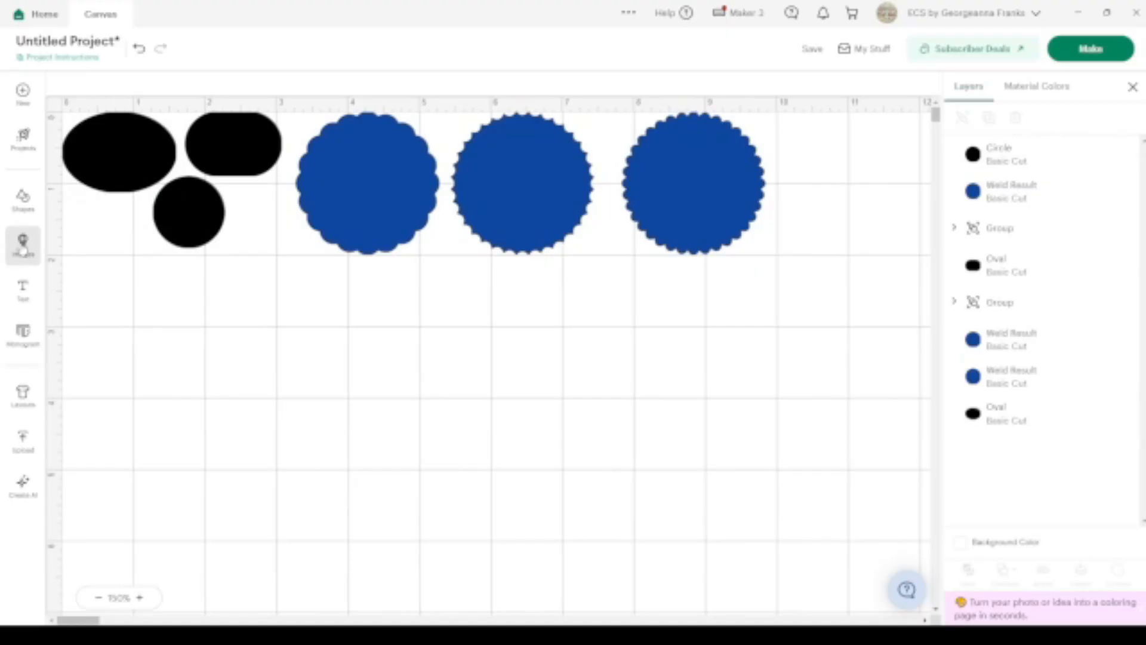
pyautogui.click(23, 214)
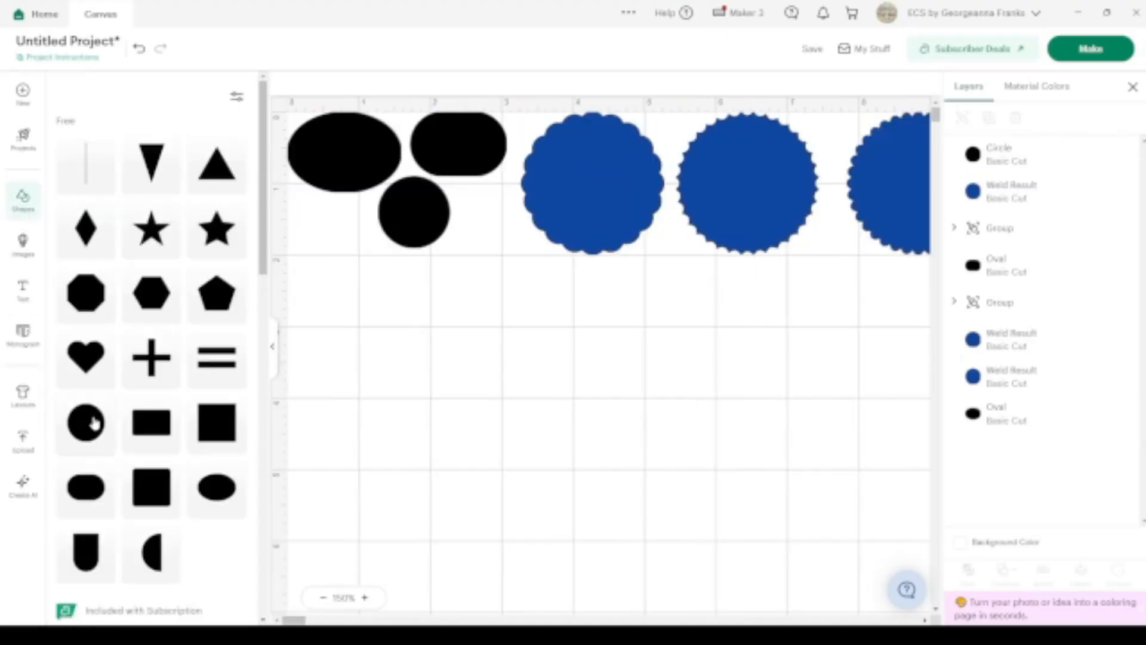
pyautogui.scroll(-4, 90, 421)
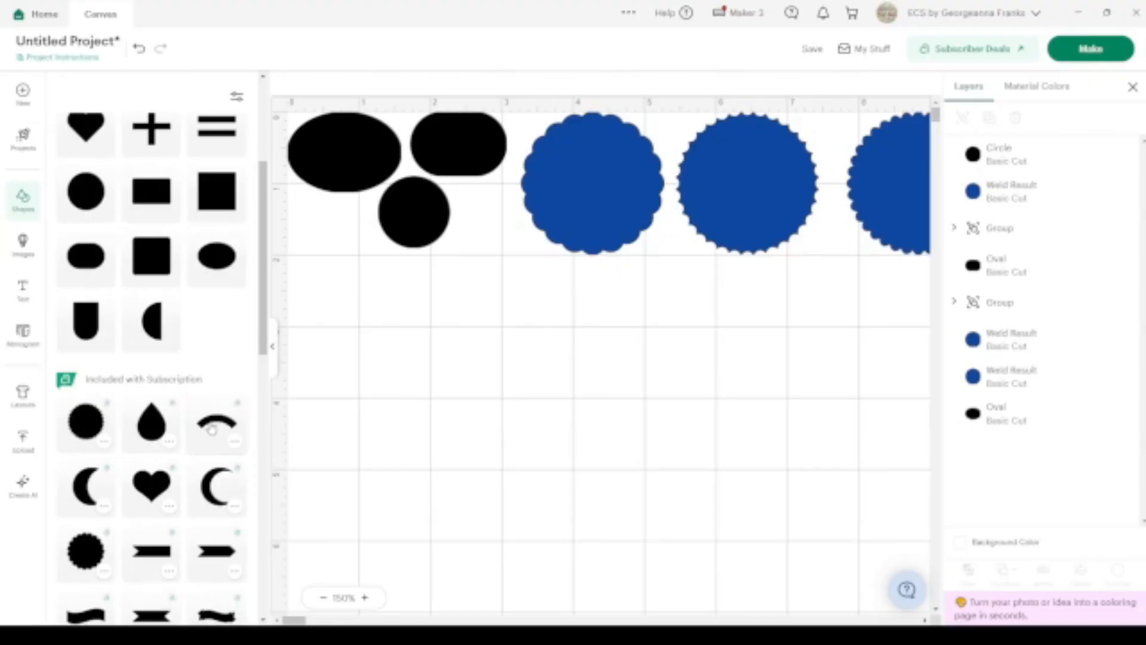
pyautogui.click(212, 429)
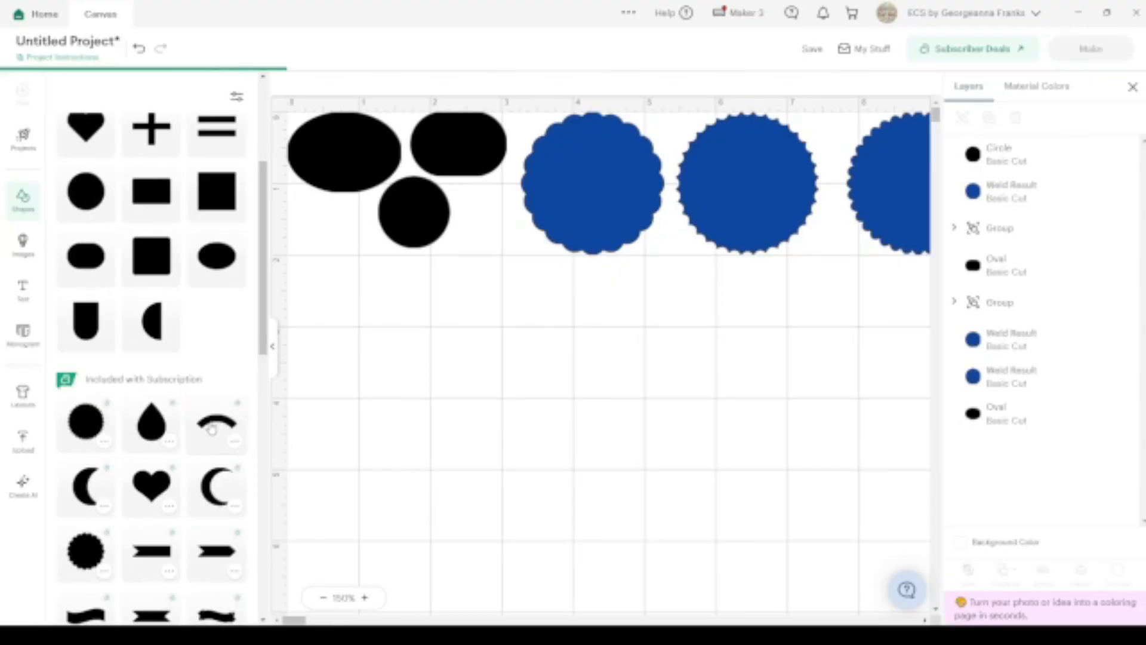
pyautogui.moveTo(898, 345); pyautogui.dragTo(593, 244)
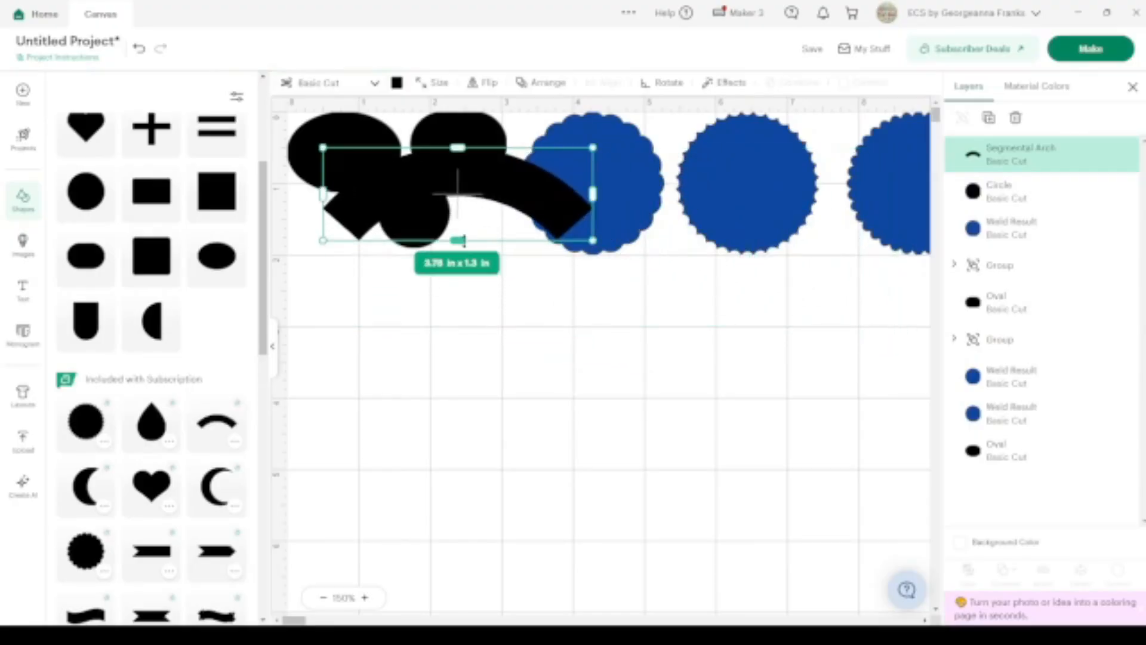
pyautogui.moveTo(475, 179); pyautogui.dragTo(460, 340)
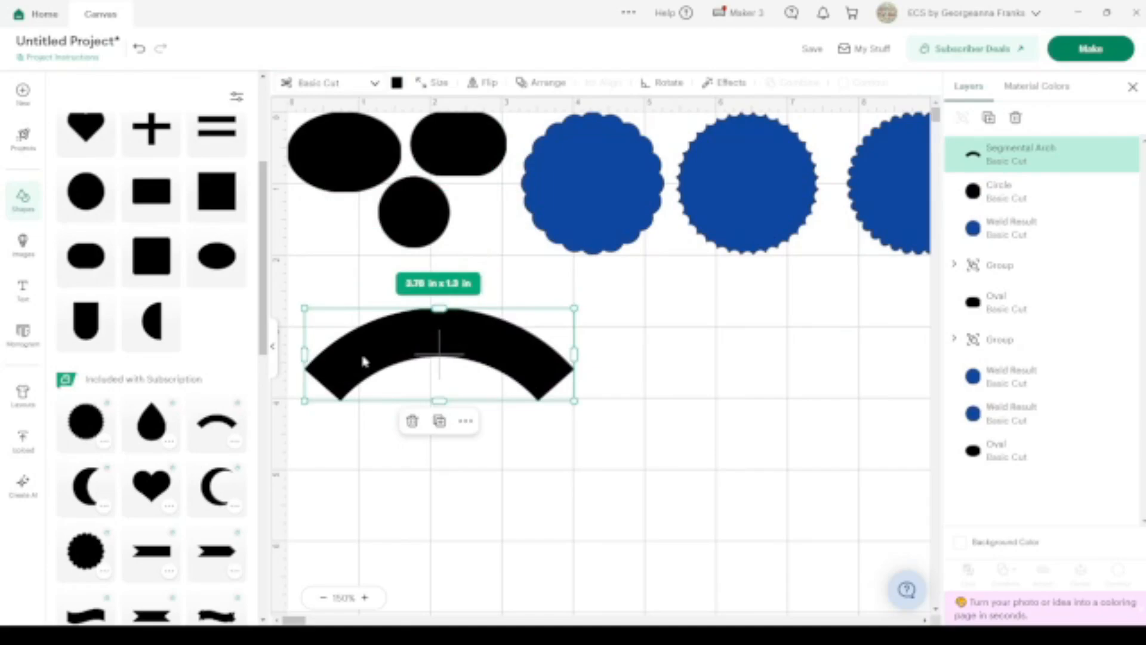
# Duplicate the 1 in black circle and place the copy beside the arch's lower end.
pyautogui.click(408, 210)
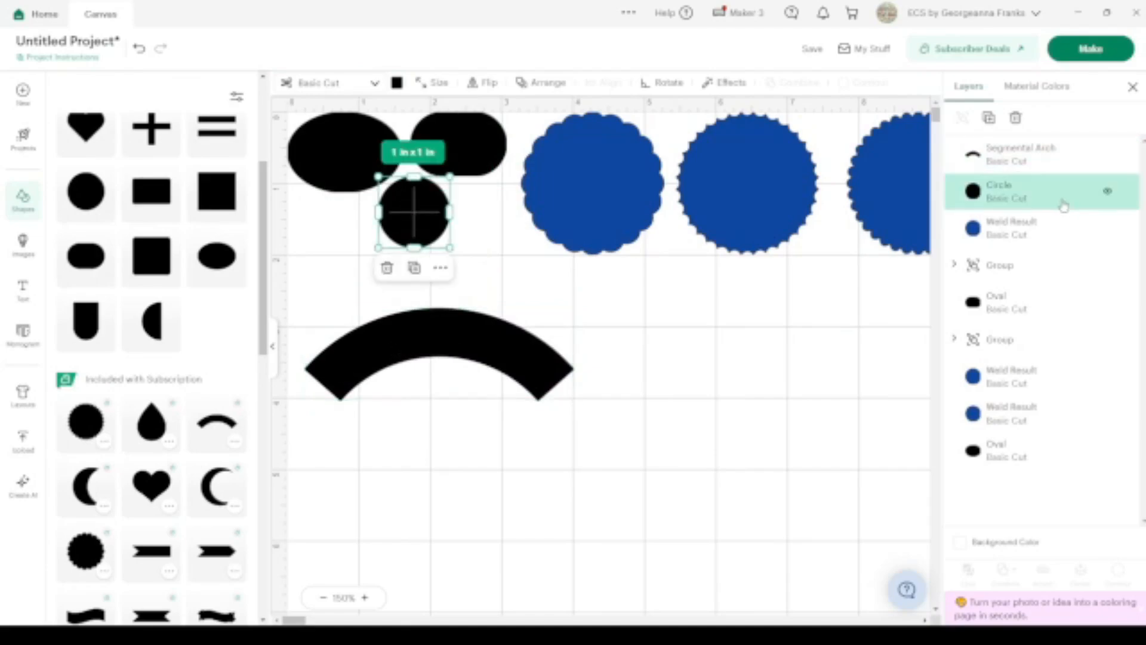
pyautogui.click(986, 115)
pyautogui.moveTo(445, 248); pyautogui.dragTo(642, 397)
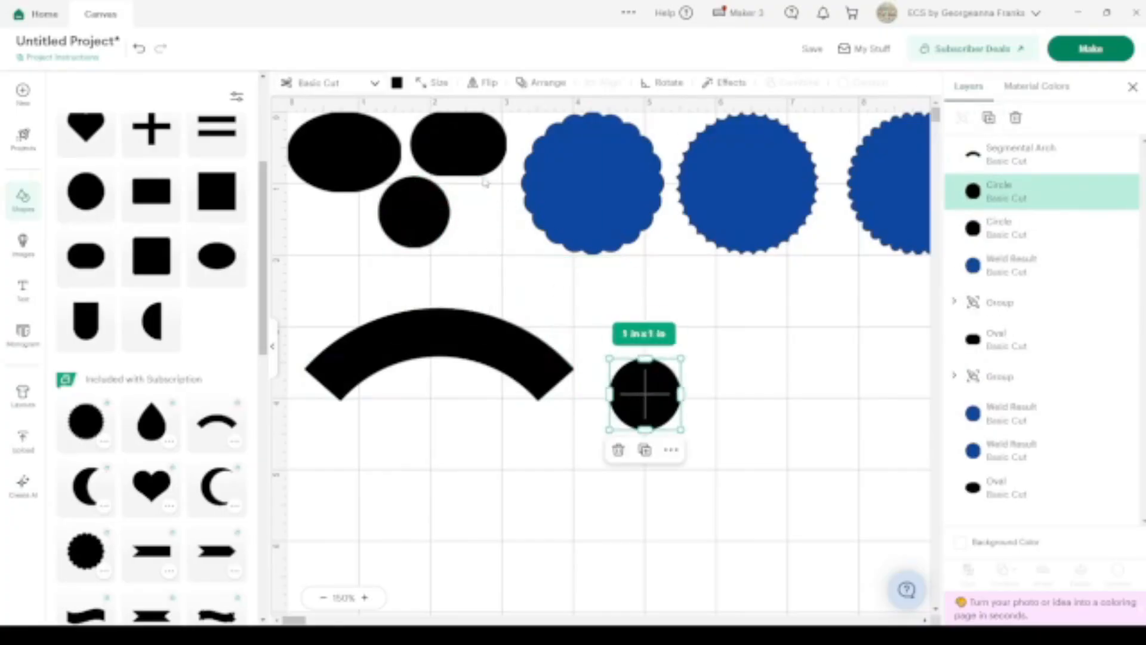
# Recolor the original oval, rounded oval and circle in the canvas corner dark gray.
pyautogui.moveTo(457, 250); pyautogui.dragTo(343, 116)
pyautogui.click(397, 82)
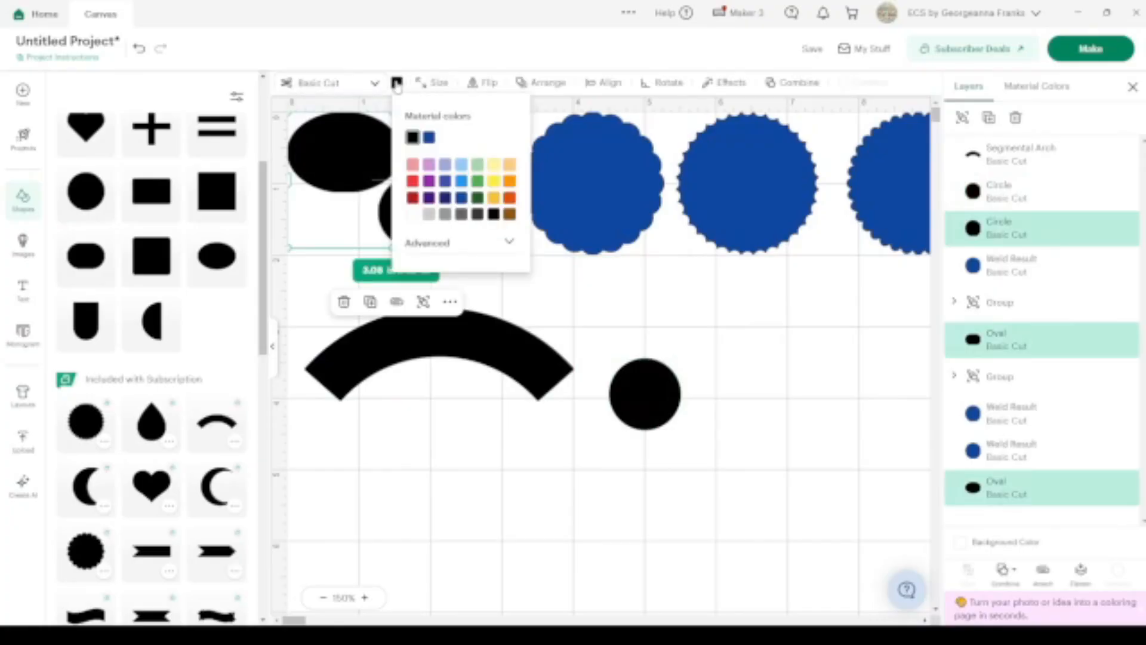
pyautogui.click(476, 214)
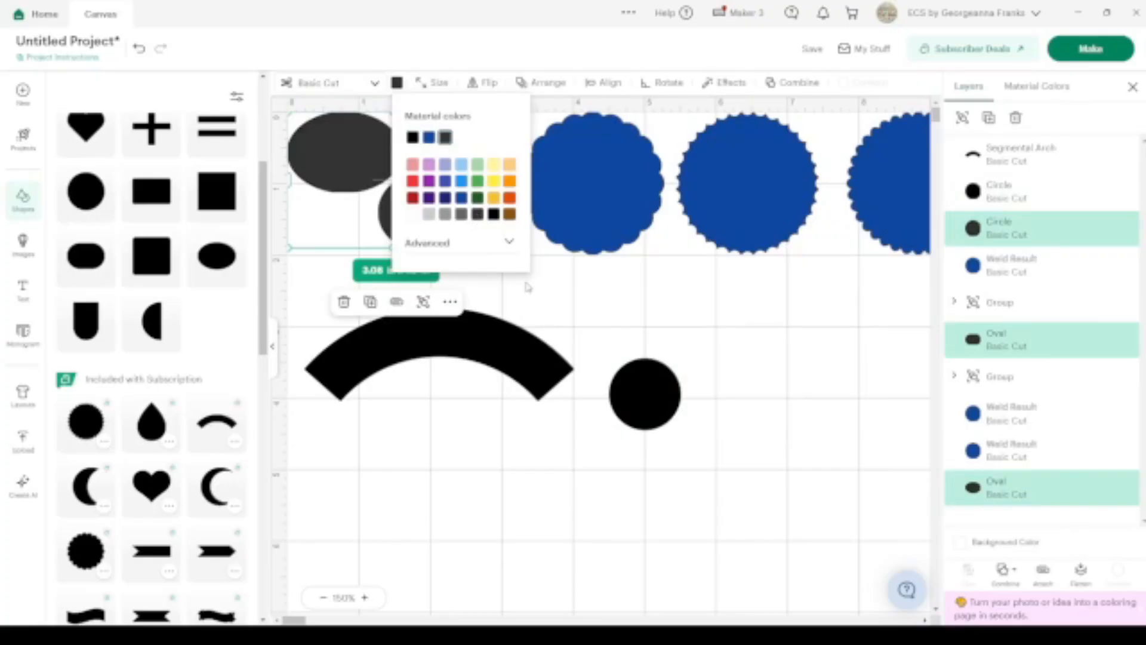
pyautogui.click(531, 361)
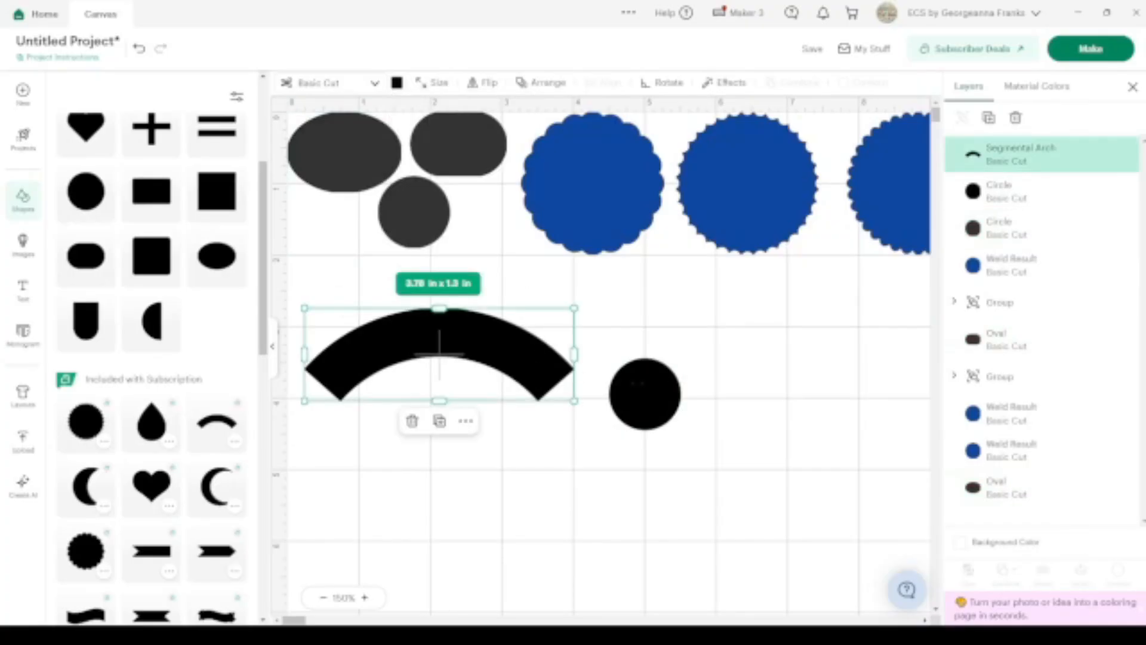
# Enlarge the copied black circle until slightly wider than the arch and position it beneath the arch's curve.
pyautogui.click(668, 400)
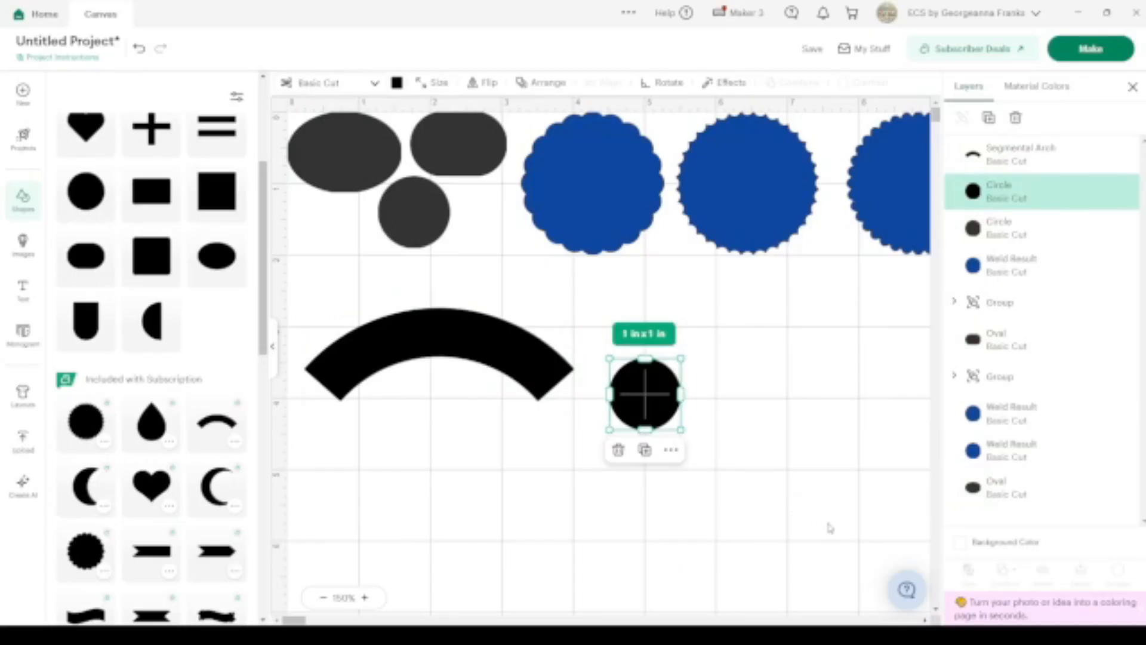
pyautogui.moveTo(679, 427); pyautogui.dragTo(856, 556)
pyautogui.moveTo(757, 452); pyautogui.dragTo(476, 396)
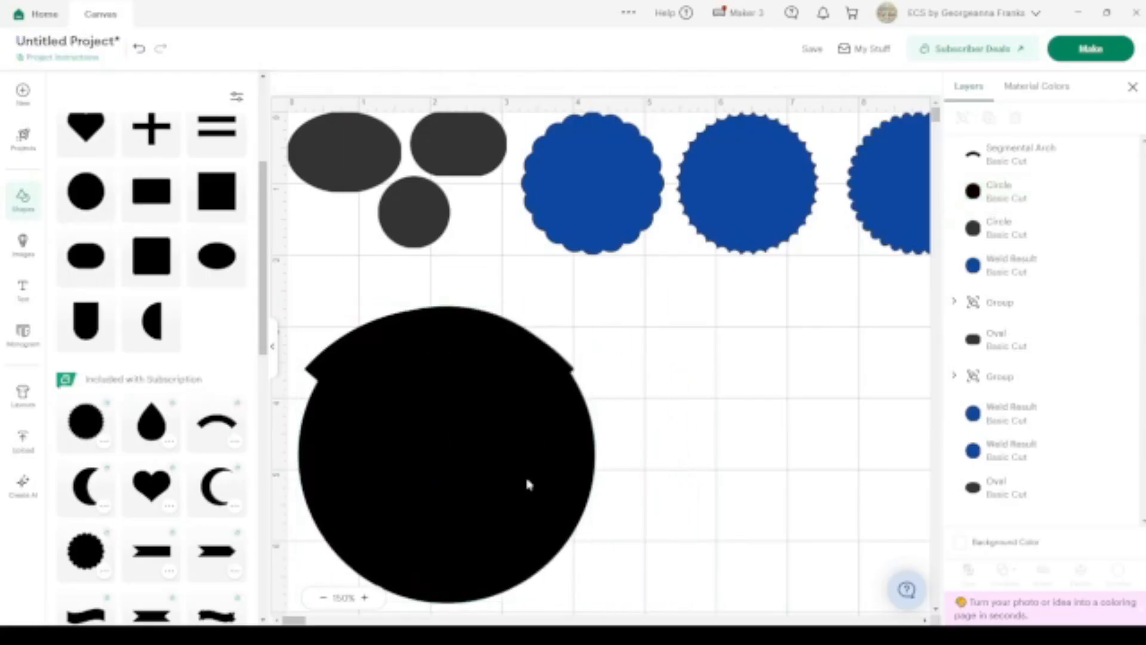
# Move the large black circle off the Segmental Arch onto the open canvas to the arch's right.
pyautogui.scroll(-1, 756, 425)
pyautogui.moveTo(441, 391); pyautogui.dragTo(703, 405)
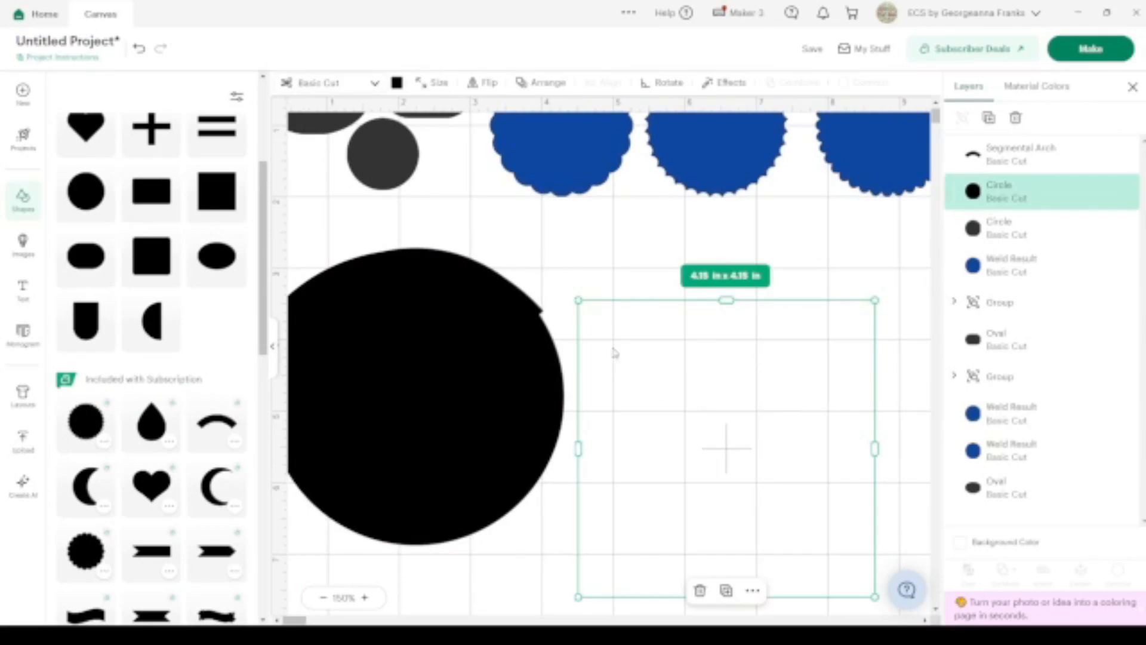
pyautogui.click(586, 278)
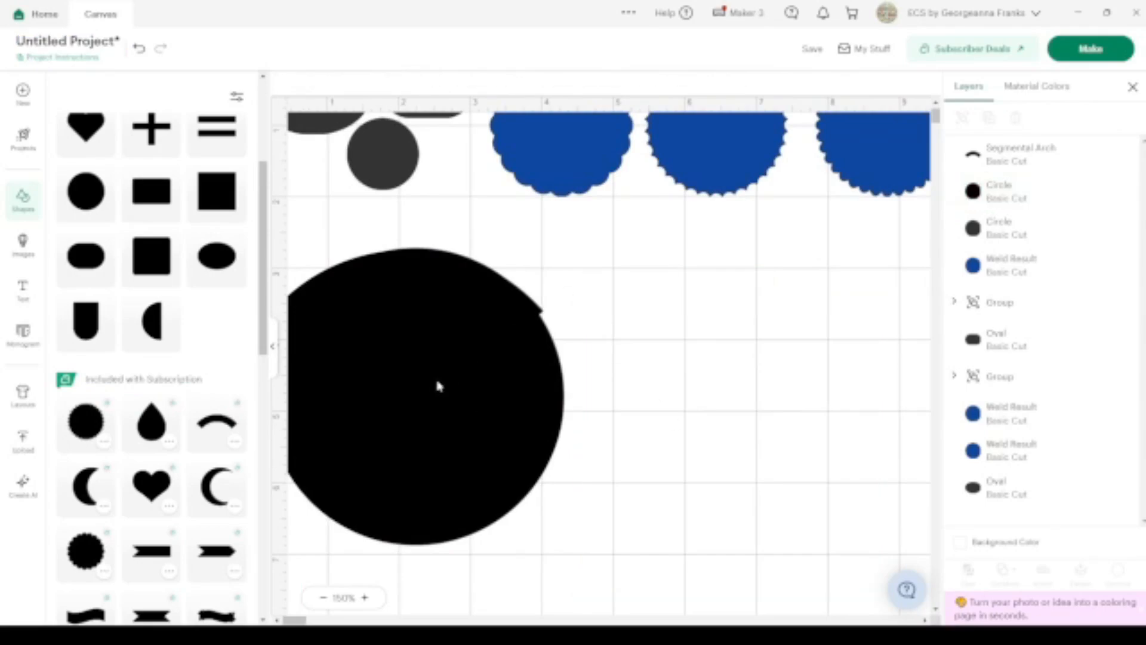
pyautogui.moveTo(685, 476); pyautogui.dragTo(728, 463)
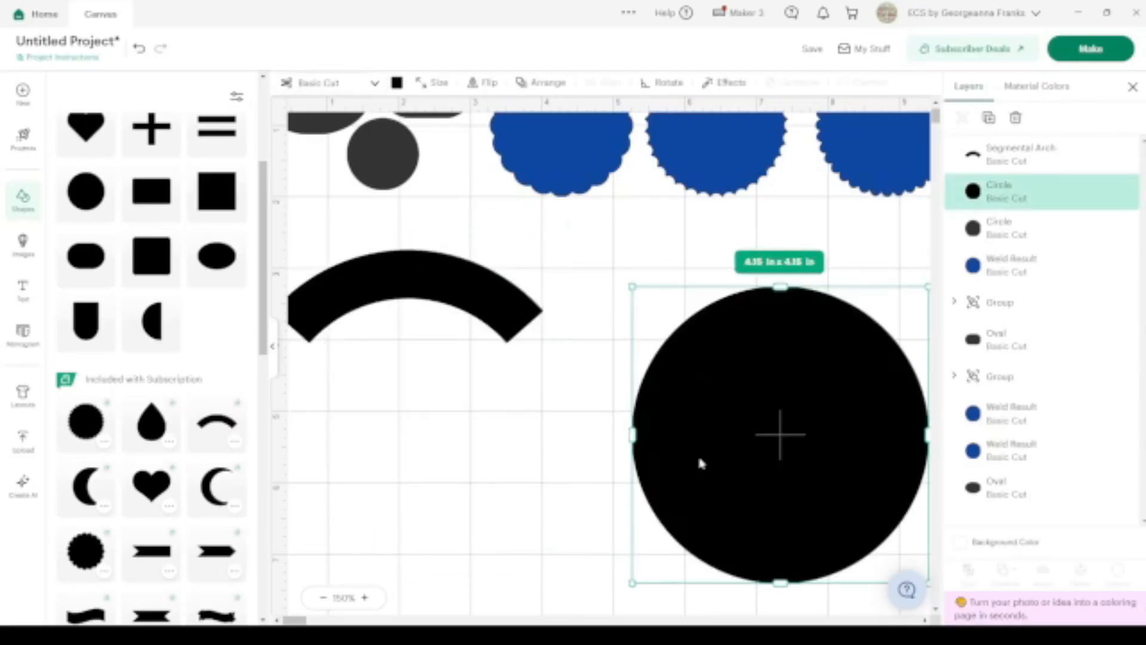
pyautogui.moveTo(797, 403); pyautogui.dragTo(743, 395)
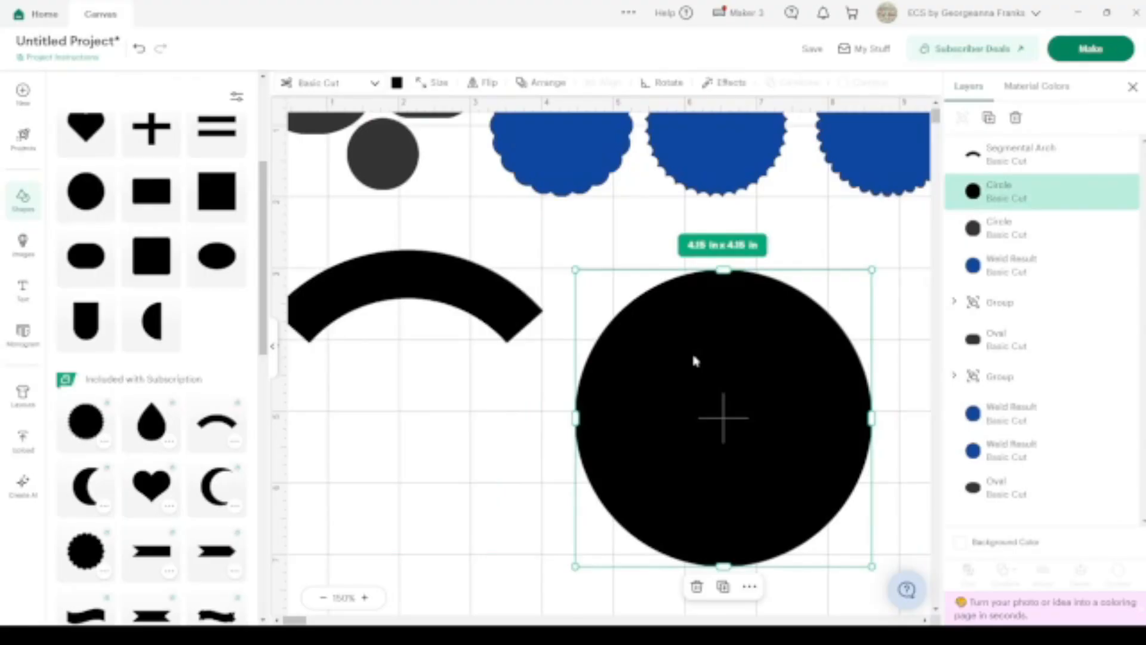
pyautogui.moveTo(568, 416); pyautogui.dragTo(426, 425)
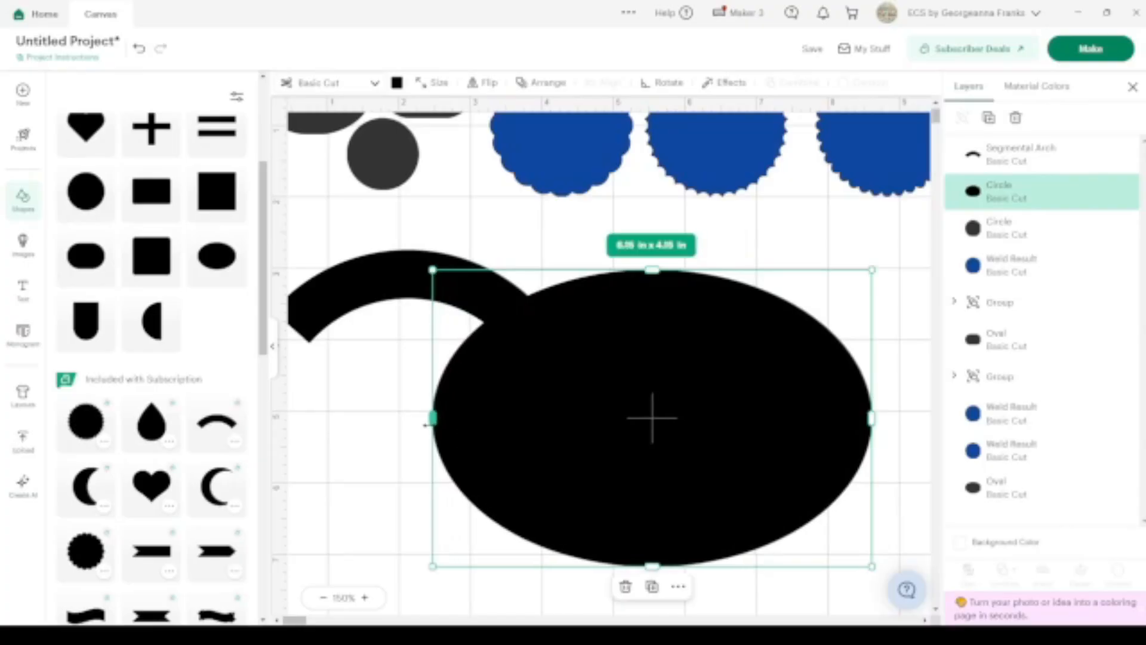
pyautogui.click(426, 425)
pyautogui.hotkey('ctrl', 'z')
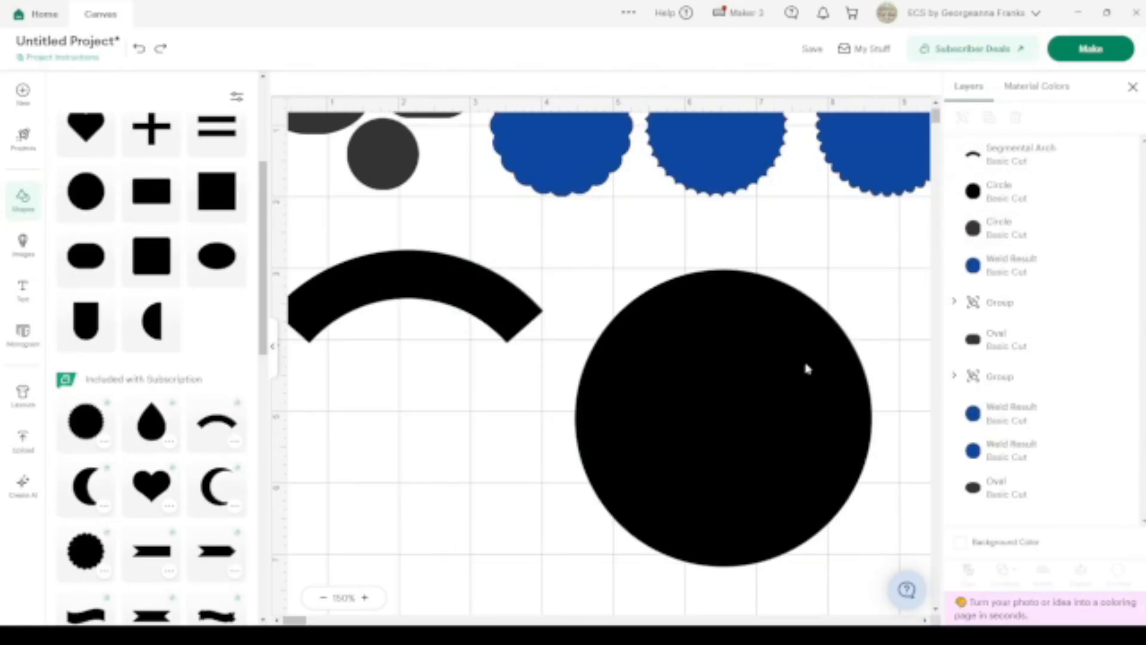
# Duplicate the large black circle and recolor the copy dark navy blue.
pyautogui.click(738, 406)
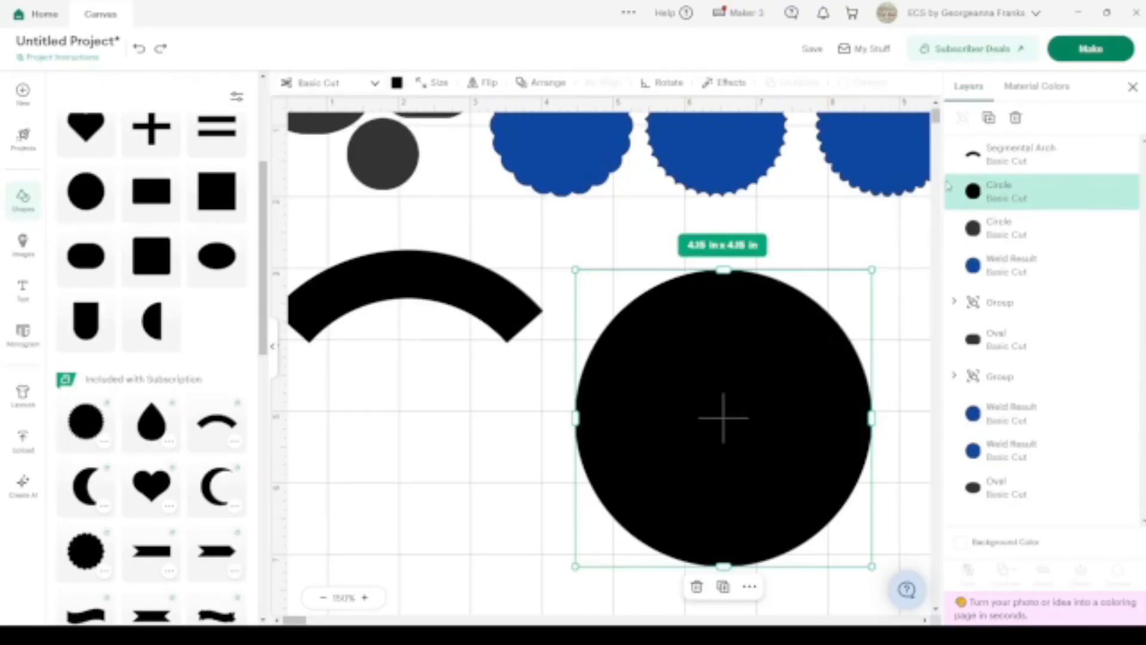
pyautogui.click(991, 121)
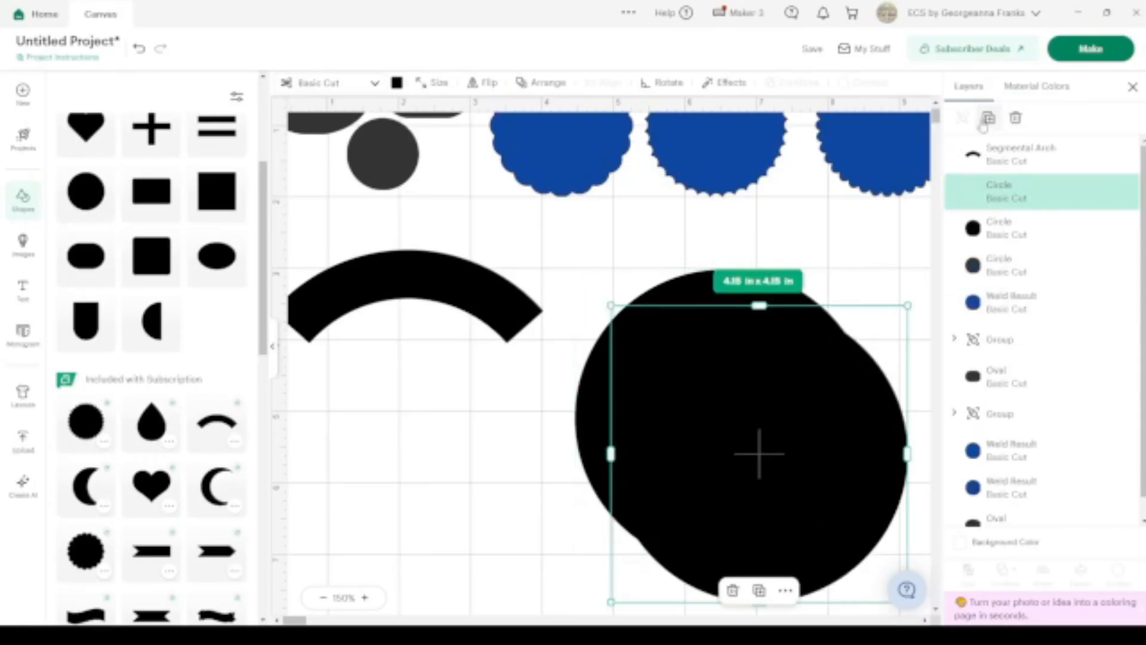
pyautogui.click(396, 82)
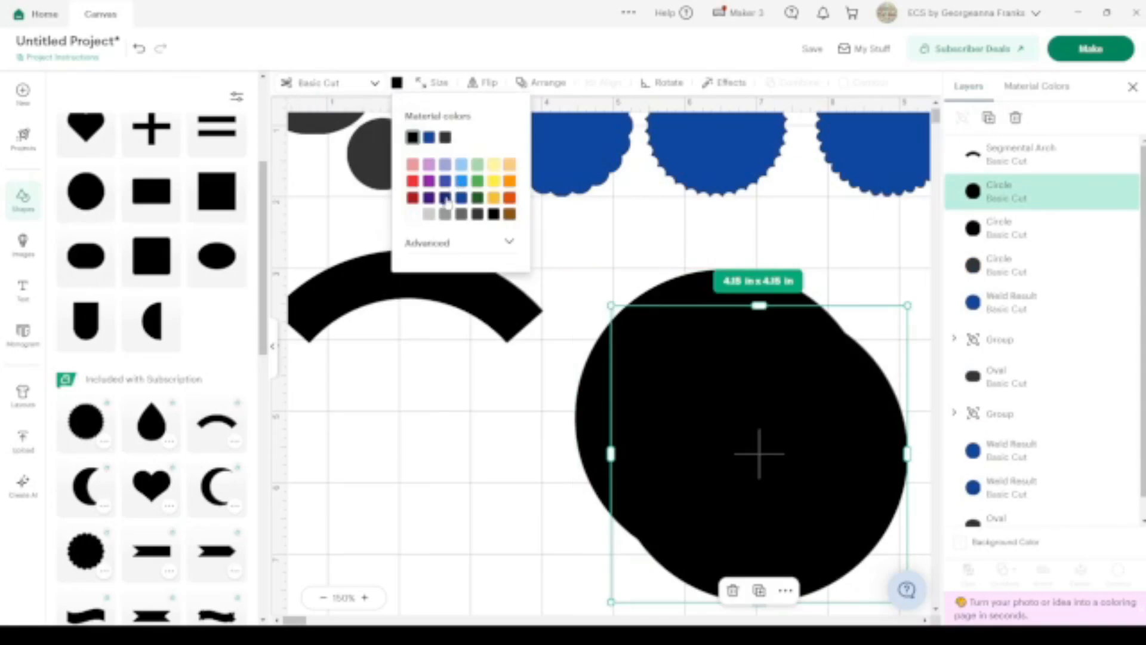
pyautogui.click(445, 199)
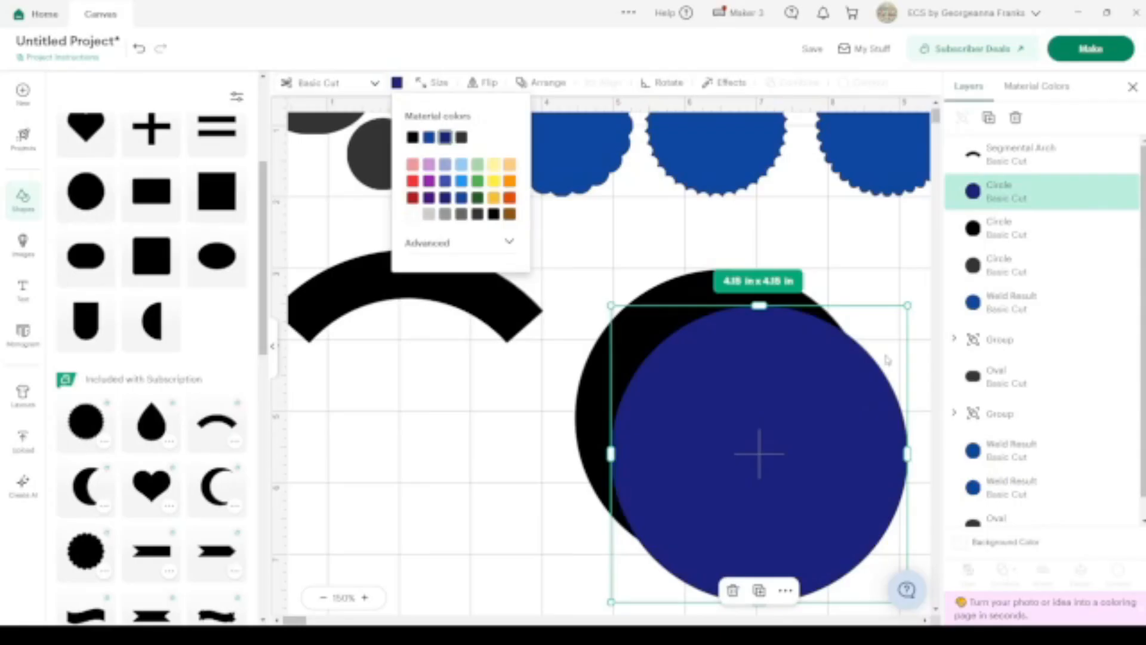
# Shrink the navy circle to about 2.8 in wide and center it inside the large black circle.
pyautogui.moveTo(907, 306); pyautogui.dragTo(810, 403)
pyautogui.moveTo(710, 502); pyautogui.dragTo(719, 421)
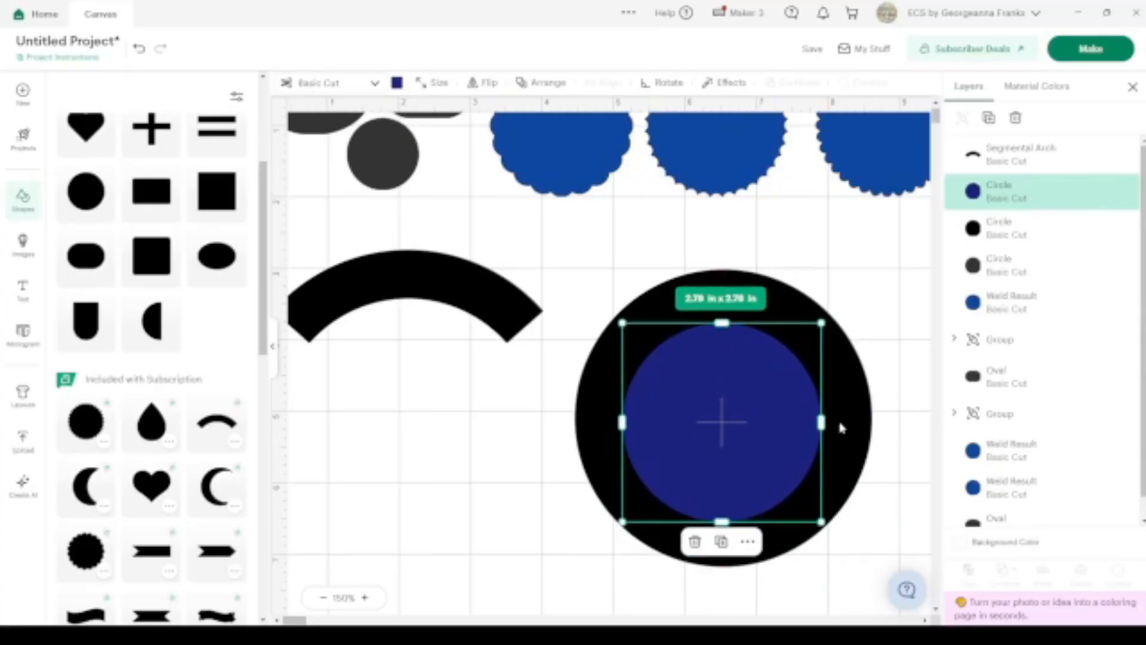
# Centre-align the navy circle with the larger black circle behind it.
pyautogui.moveTo(834, 587); pyautogui.dragTo(722, 401)
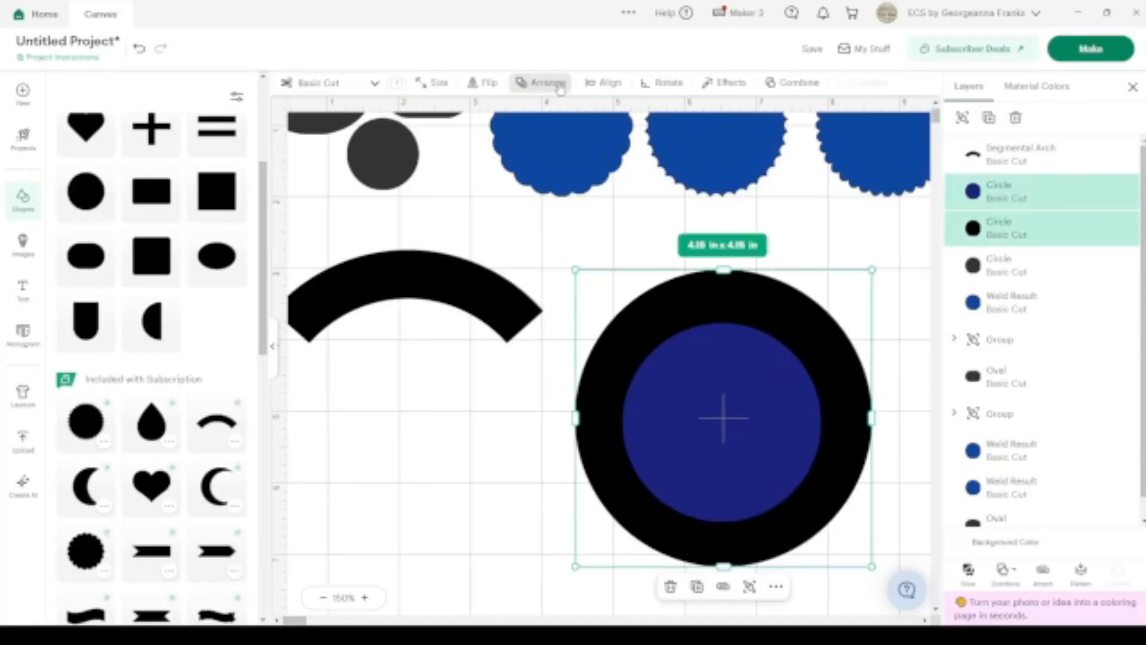
pyautogui.click(602, 84)
pyautogui.click(551, 230)
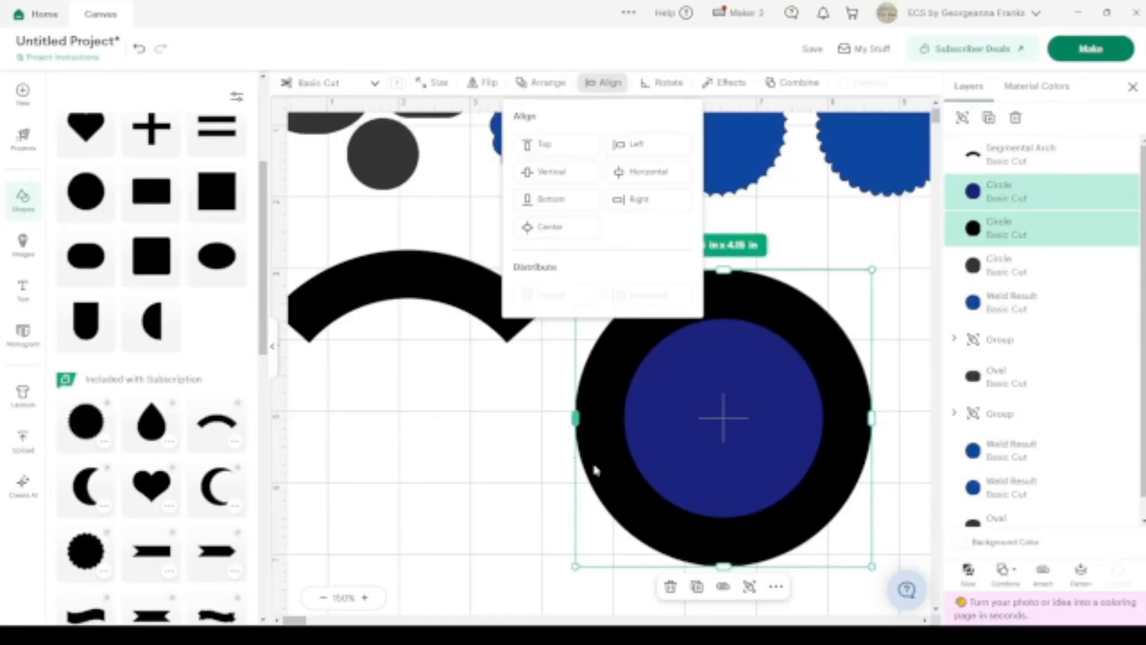
# Slice the navy circle out of the black one and move both cut-out discs to the ring's lower left.
pyautogui.click(963, 579)
pyautogui.moveTo(716, 402); pyautogui.dragTo(382, 503)
pyautogui.moveTo(687, 456); pyautogui.dragTo(454, 540)
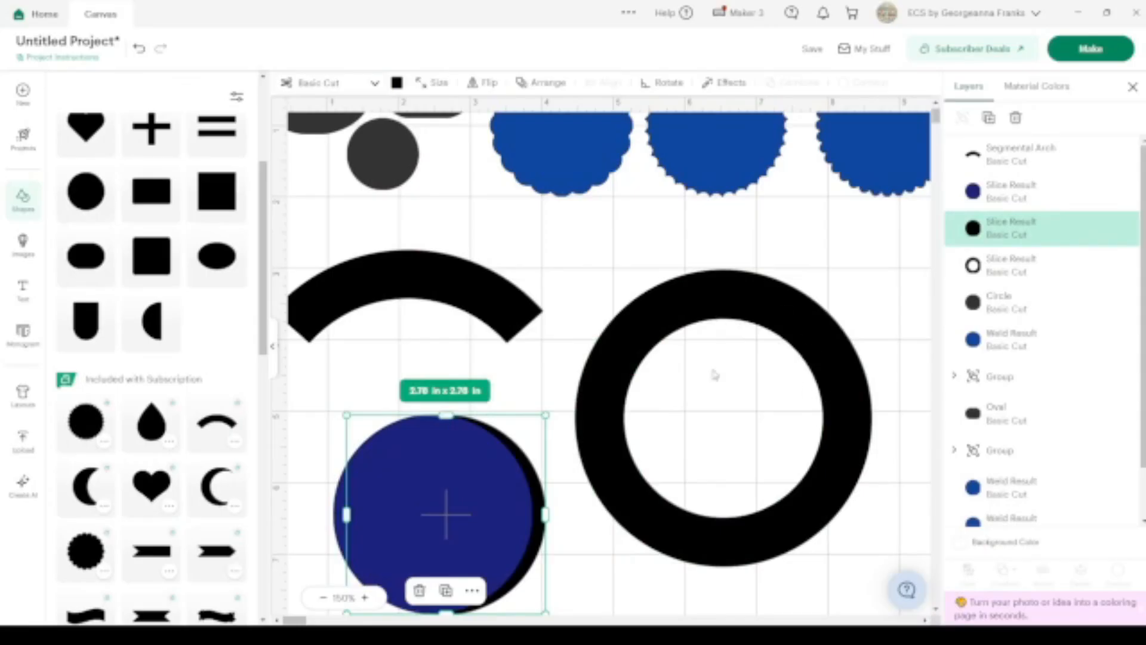
# Shift the segmental arch slightly up and left, and add an upright triangle and a narrow inverted triangle from the free shapes.
pyautogui.click(499, 307)
pyautogui.moveTo(499, 307)
pyautogui.mouseDown()
pyautogui.moveTo(829, 306)
pyautogui.moveTo(817, 338)
pyautogui.moveTo(815, 327)
pyautogui.moveTo(575, 325)
pyautogui.moveTo(486, 300)
pyautogui.mouseUp()
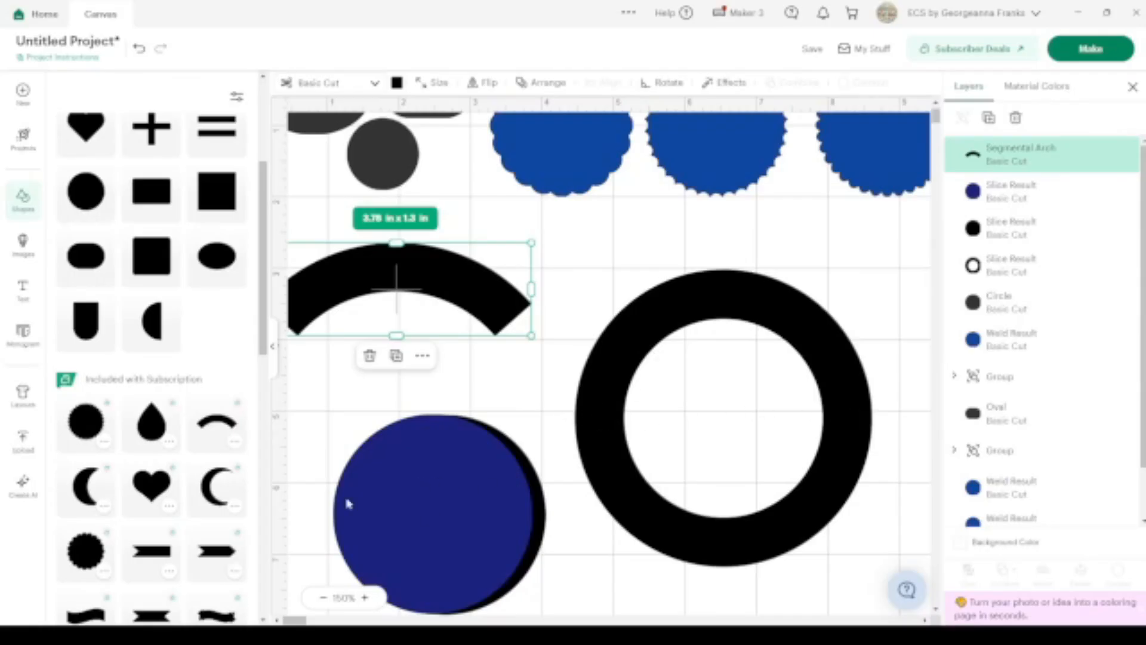
pyautogui.scroll(4, 218, 179)
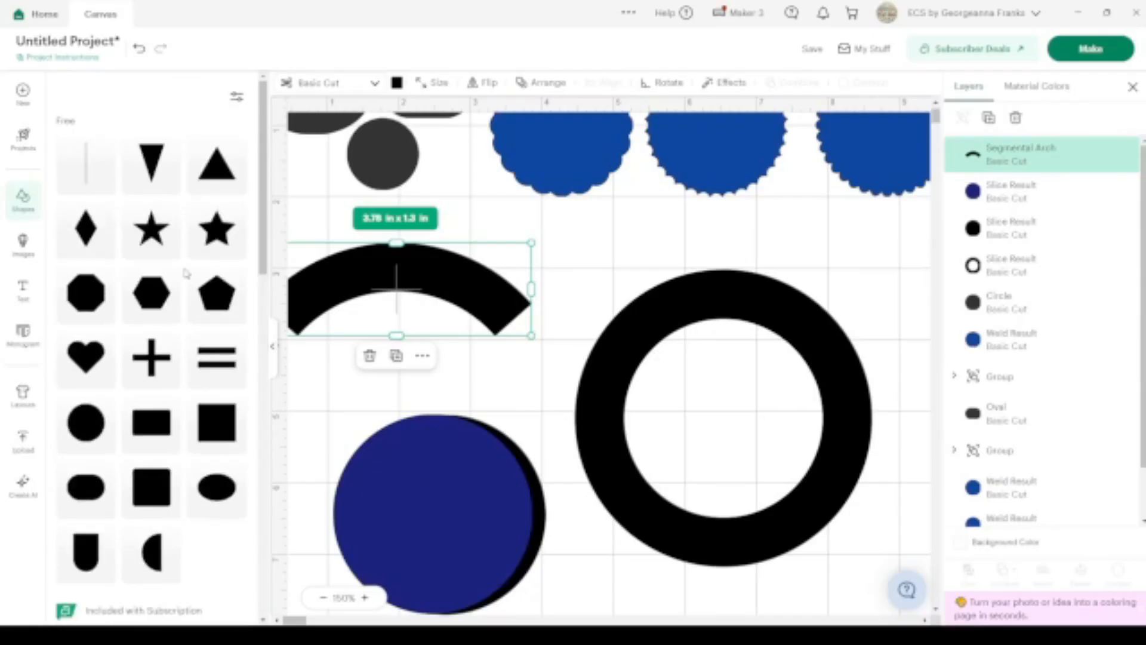
pyautogui.click(221, 169)
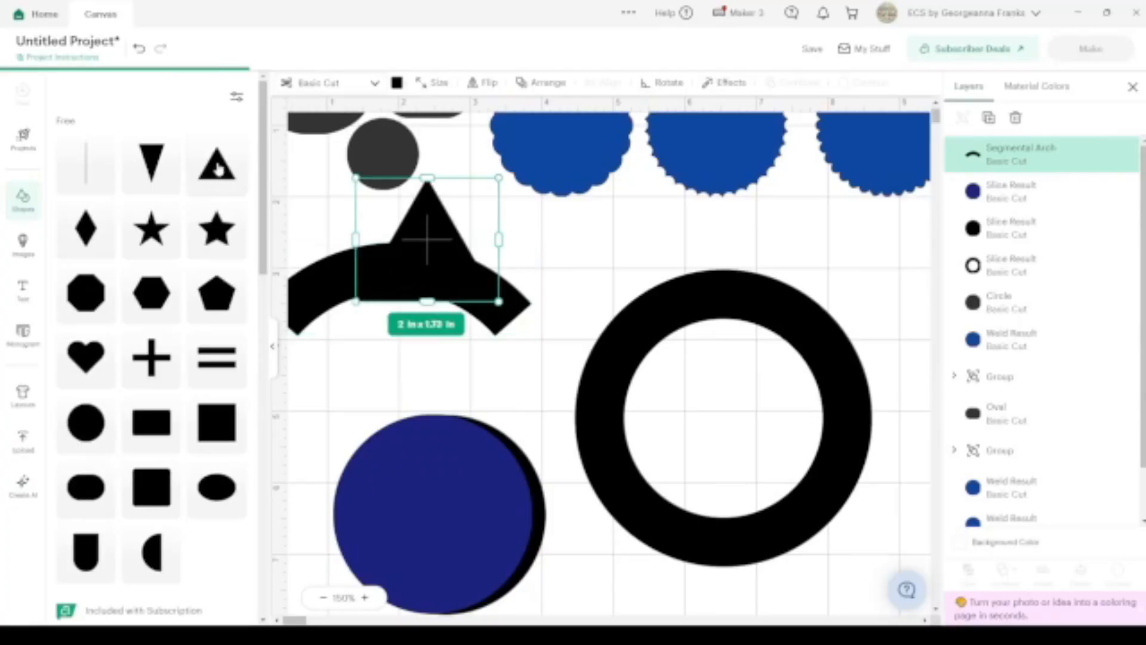
pyautogui.click(151, 164)
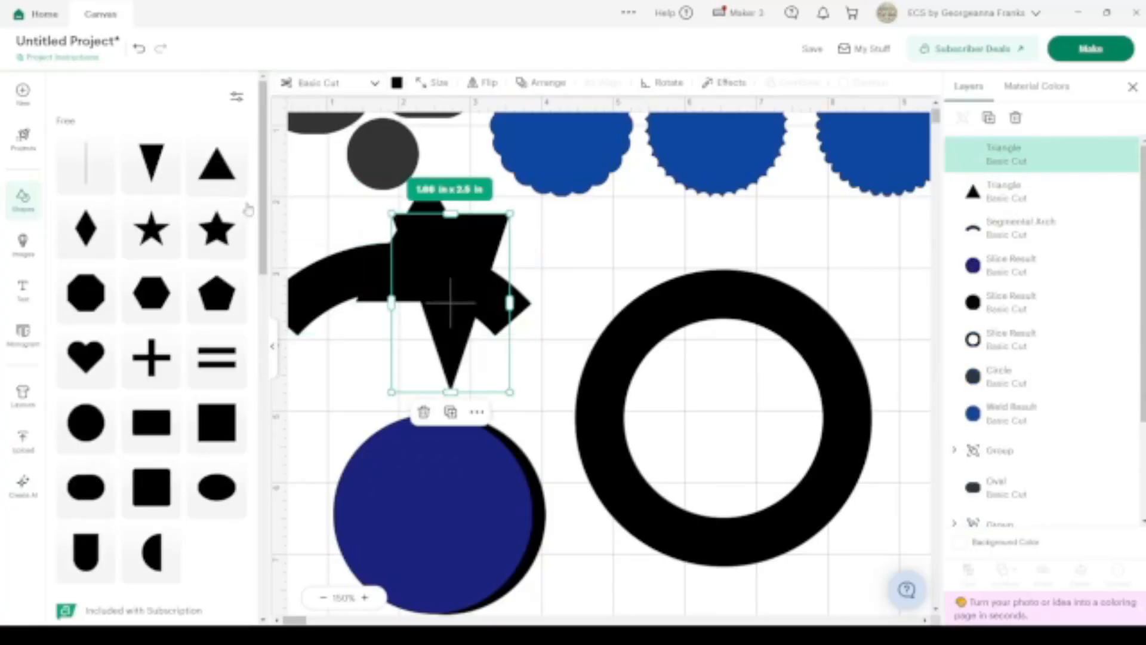
pyautogui.click(274, 351)
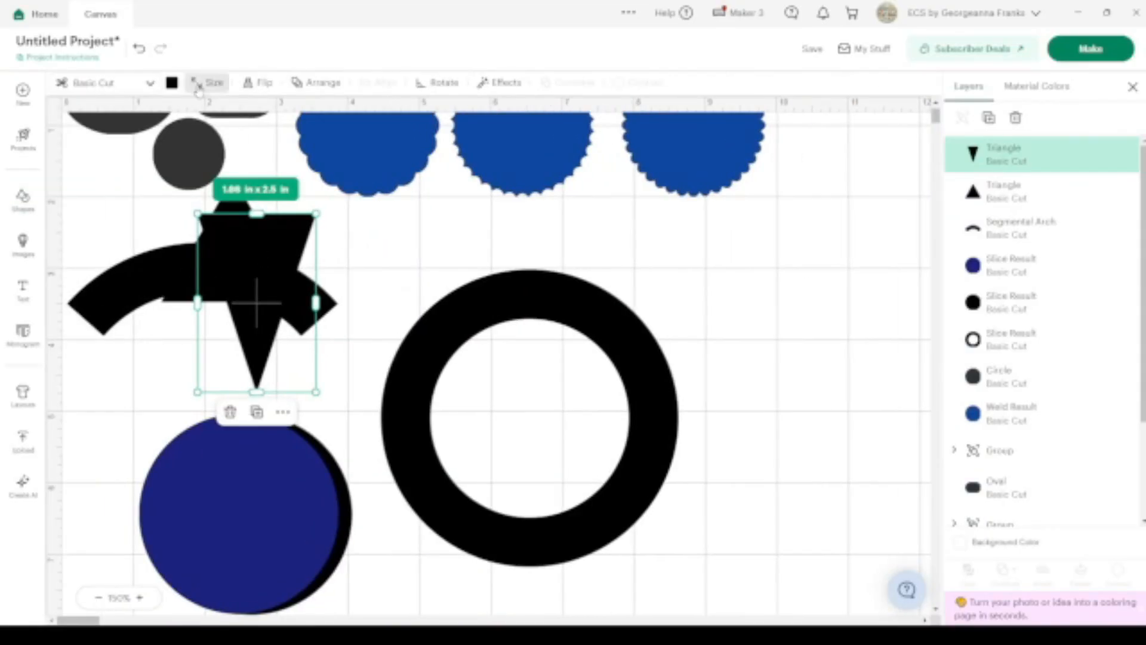
# Recolour the two triangles and the segmental arch dark grey.
pyautogui.click(171, 82)
pyautogui.click(237, 140)
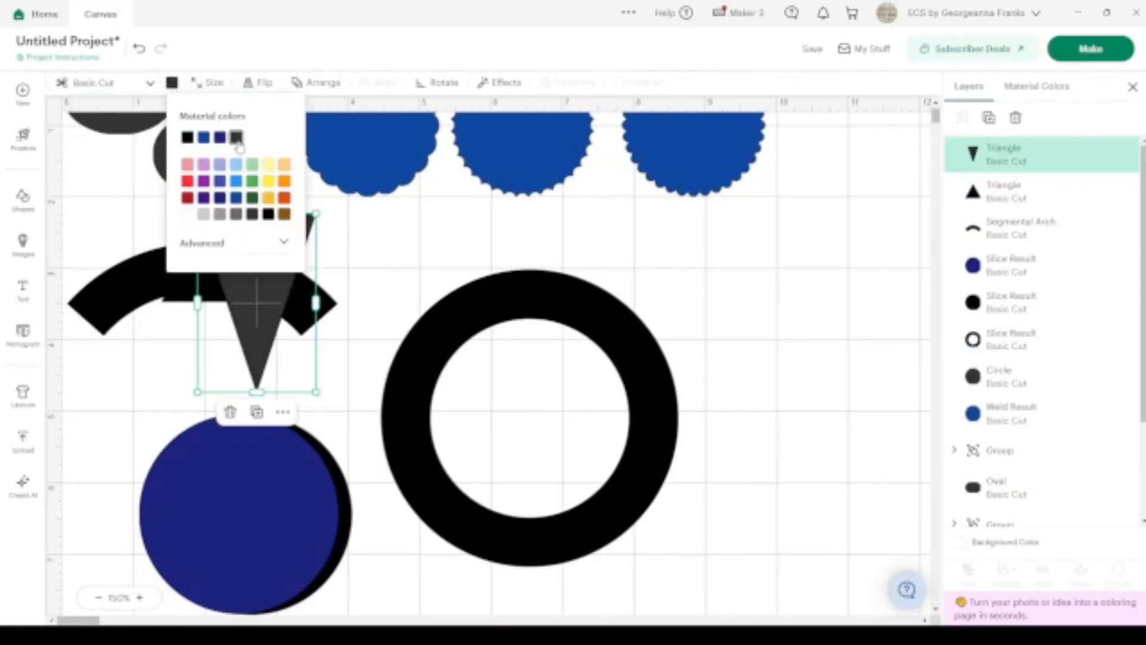
pyautogui.click(131, 282)
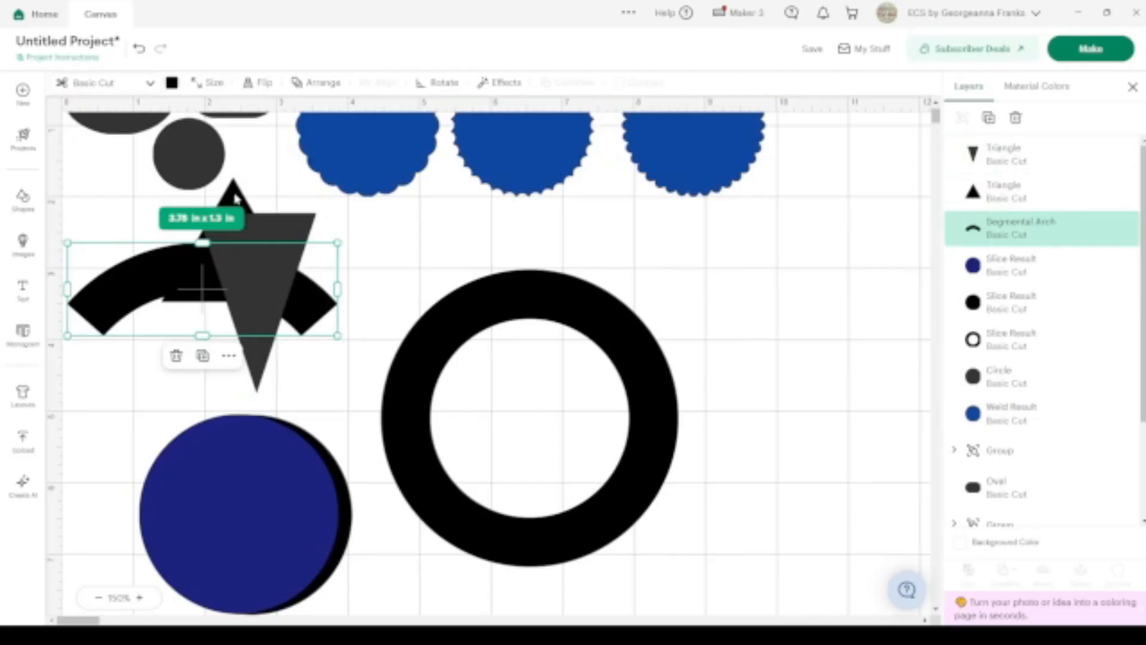
pyautogui.click(235, 198)
pyautogui.click(171, 83)
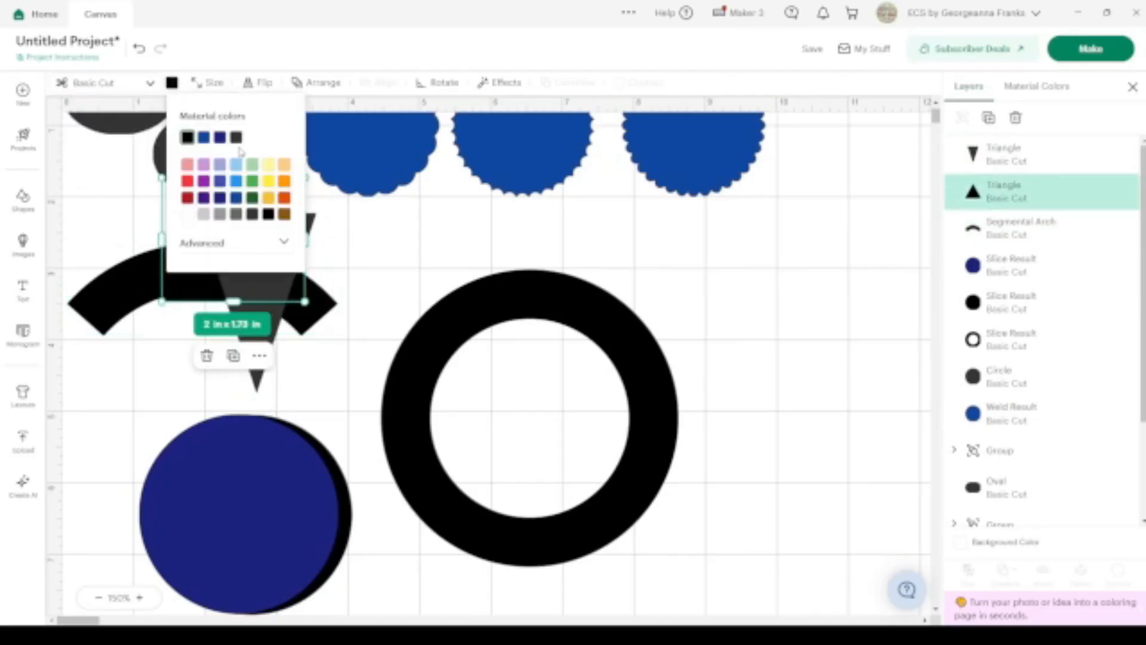
pyautogui.click(237, 139)
pyautogui.click(132, 290)
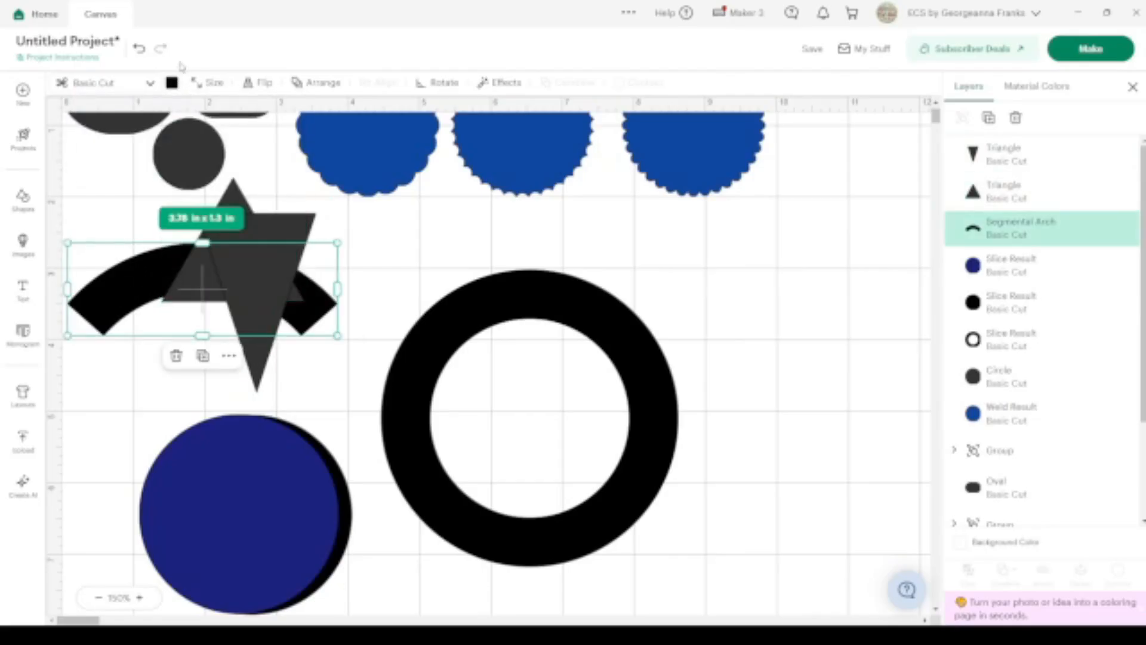
pyautogui.click(171, 82)
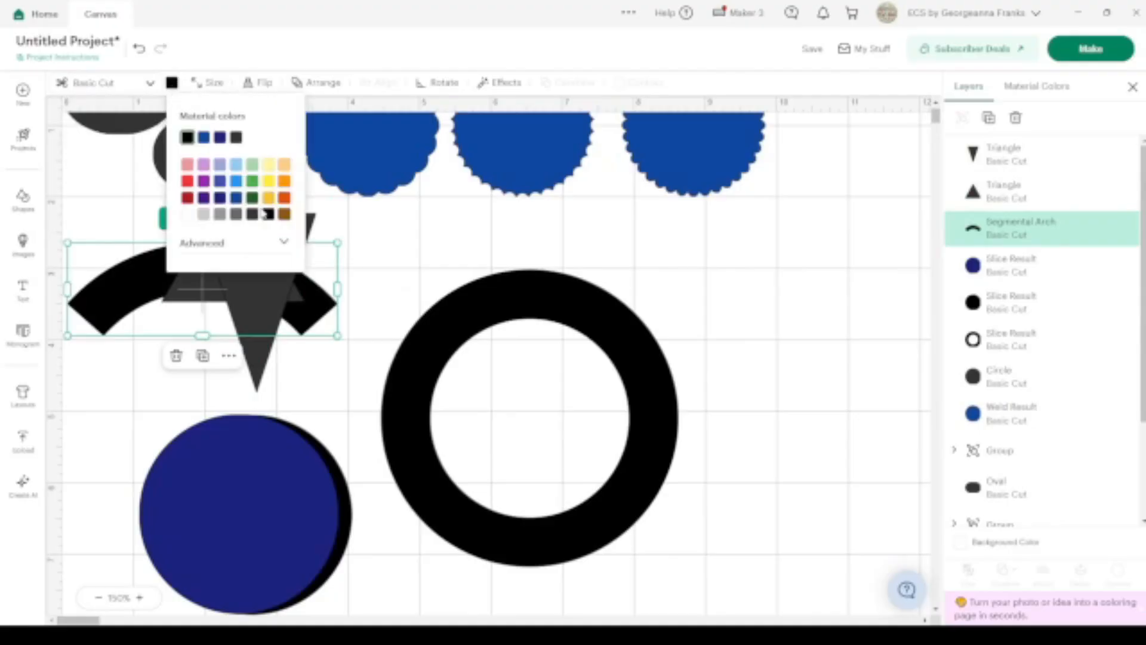
pyautogui.click(253, 213)
pyautogui.click(376, 283)
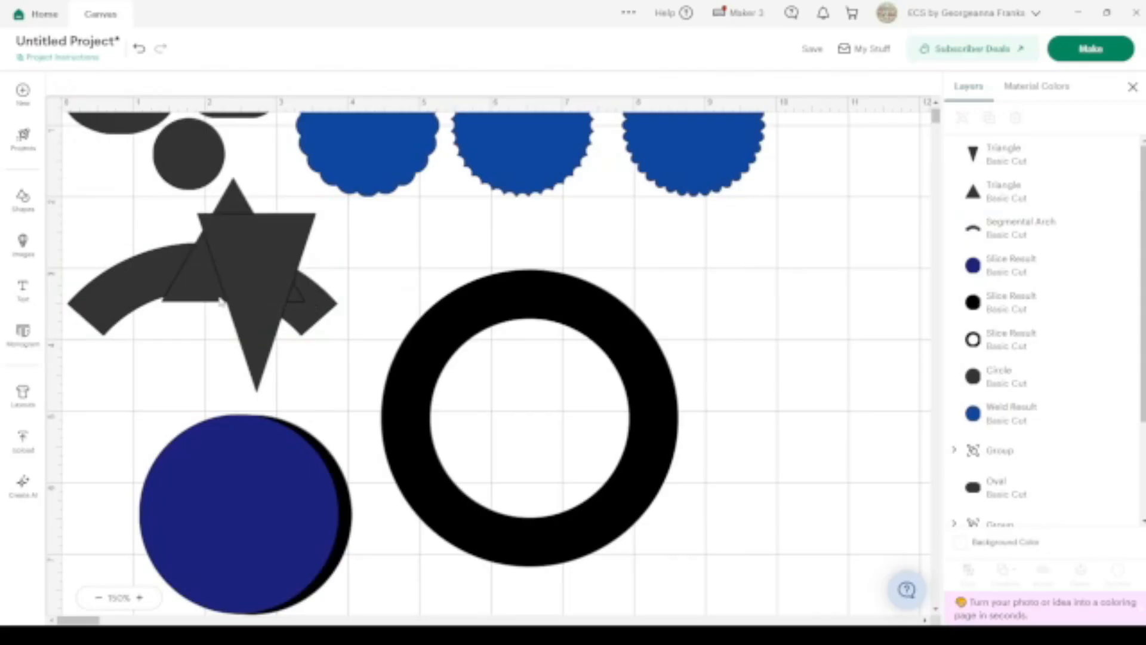
# Move the arch to the right of the ring and pull the narrow inverted triangle to the left of the upright triangle.
pyautogui.moveTo(141, 301); pyautogui.dragTo(710, 281)
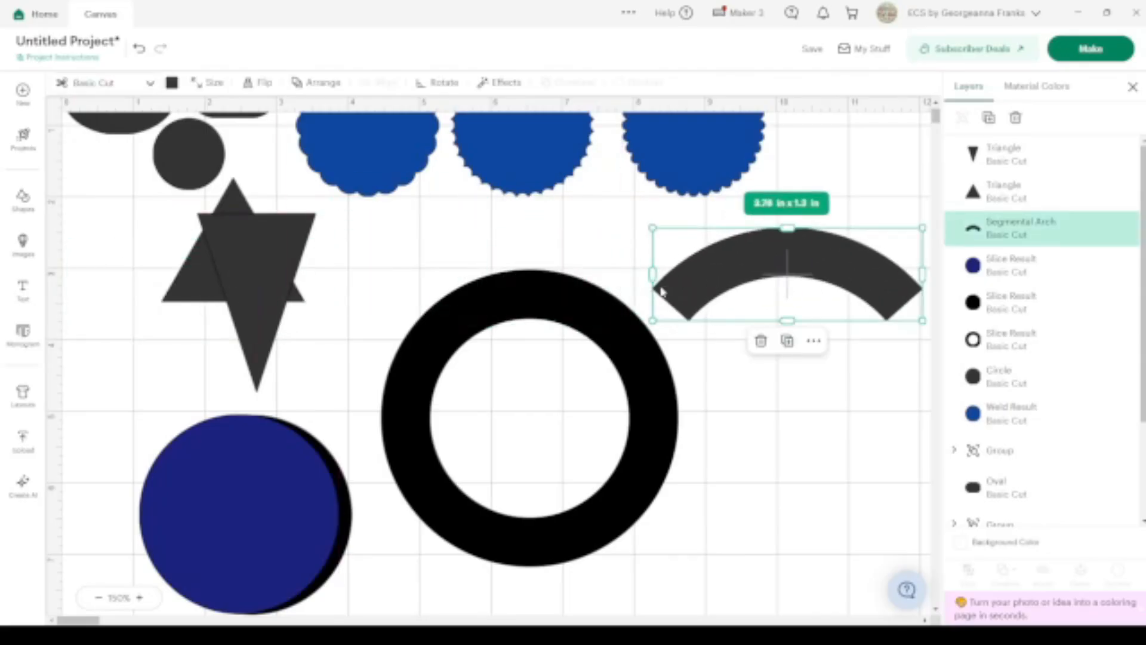
pyautogui.moveTo(279, 249); pyautogui.dragTo(176, 208)
# Duplicate the narrow inverted triangle, place the copy over the ring's left edge and flip it vertically.
pyautogui.click(988, 118)
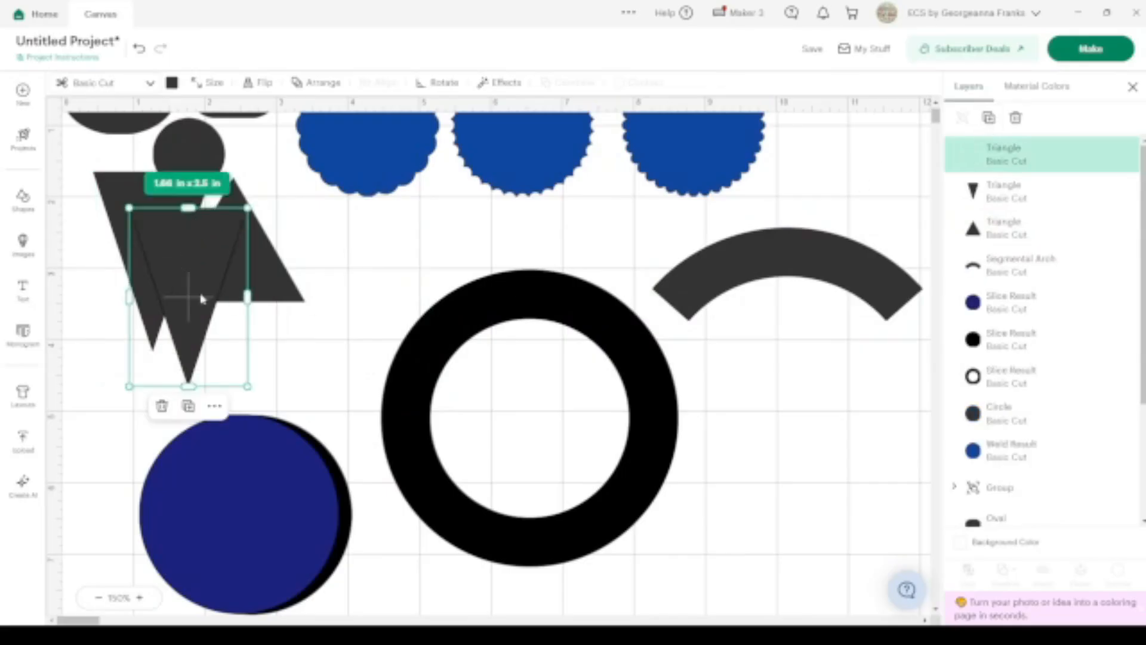
pyautogui.moveTo(185, 271); pyautogui.dragTo(394, 347)
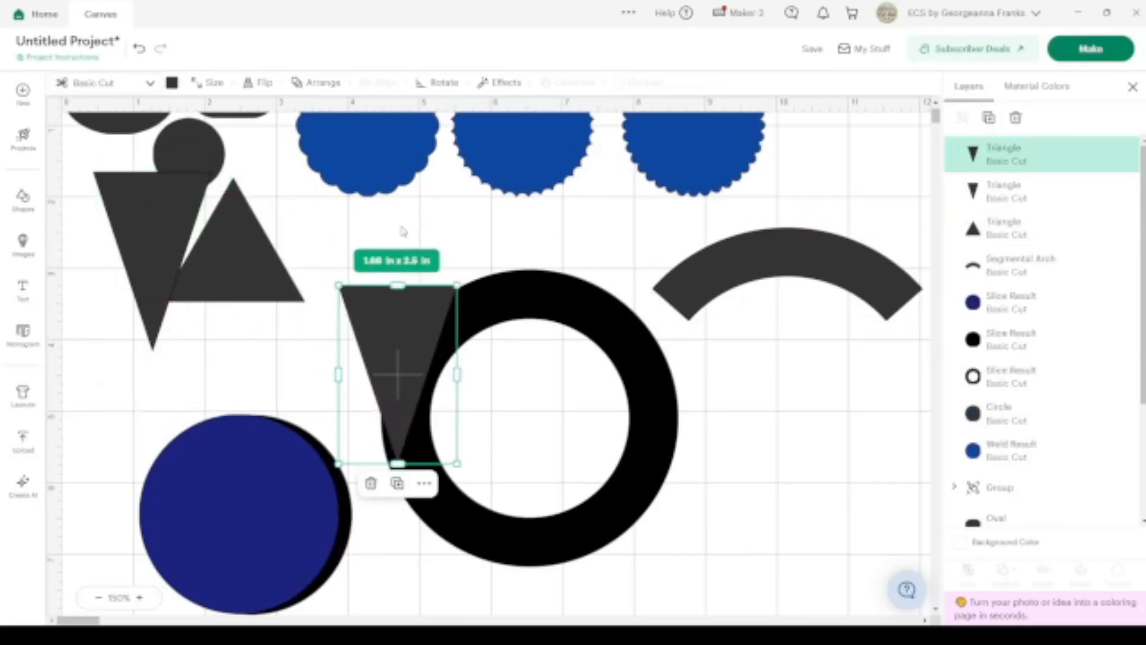
pyautogui.click(260, 83)
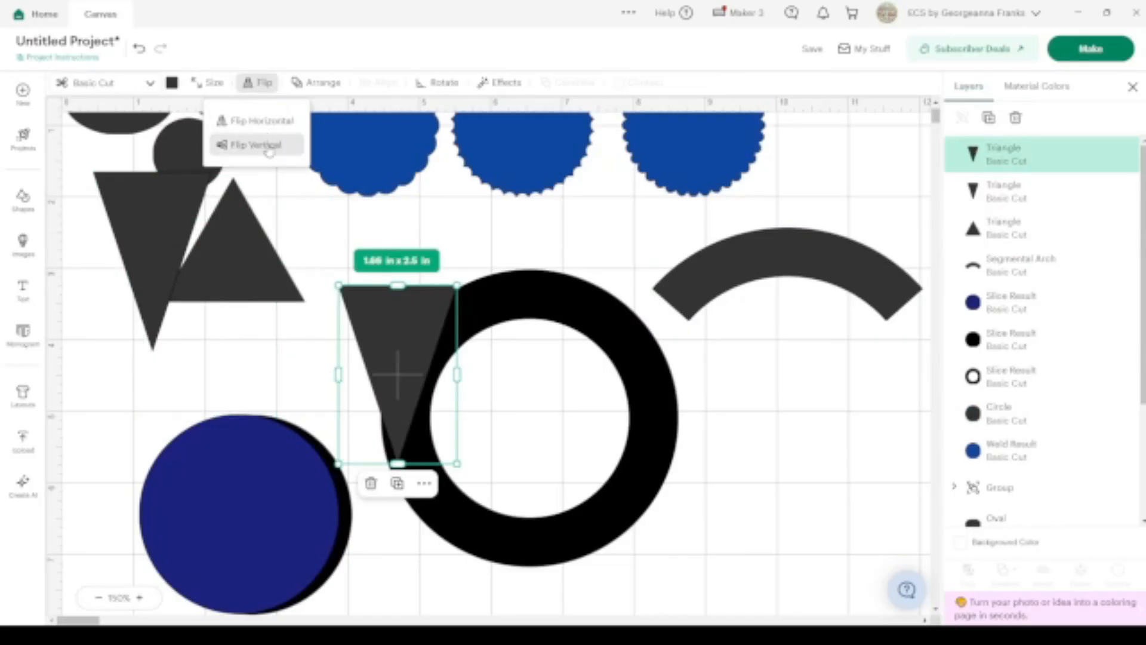
pyautogui.click(268, 145)
pyautogui.moveTo(389, 428)
pyautogui.mouseDown()
pyautogui.moveTo(358, 435)
pyautogui.moveTo(380, 434)
pyautogui.mouseUp()
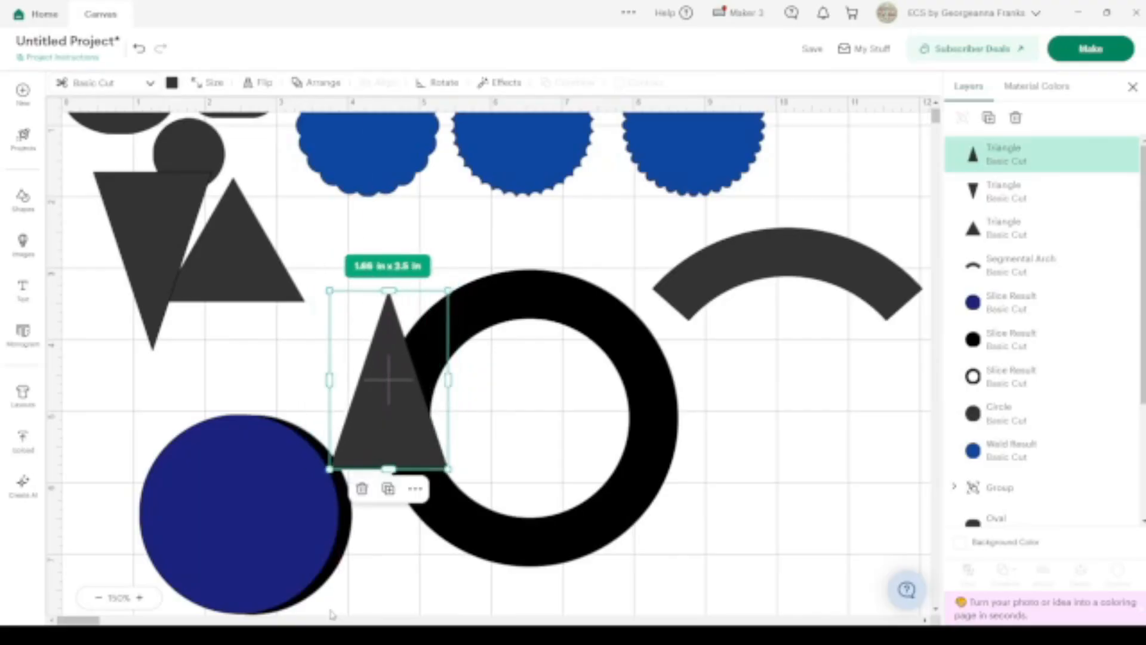
# Move both cut-out discs together further down and left, away from the ring.
pyautogui.click(337, 594)
pyautogui.moveTo(235, 532); pyautogui.dragTo(166, 624)
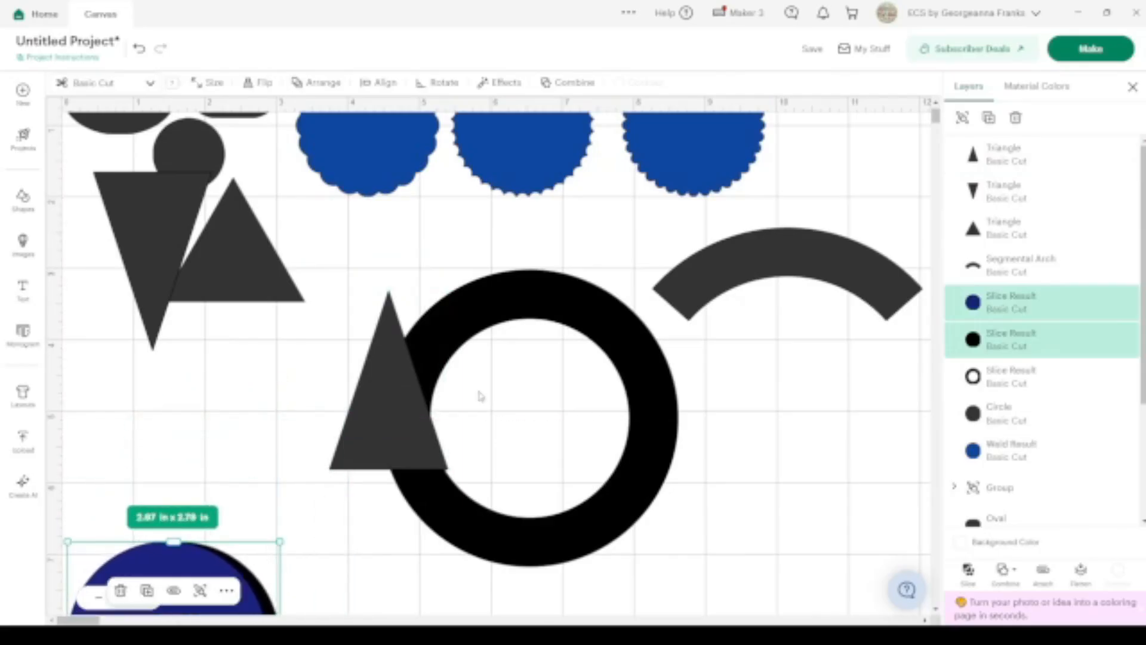
# Rotate the narrow triangle on the ring counterclockwise so its tip points outward to the upper left.
pyautogui.scroll(-3, 565, 394)
pyautogui.hscroll(2, 564, 394)
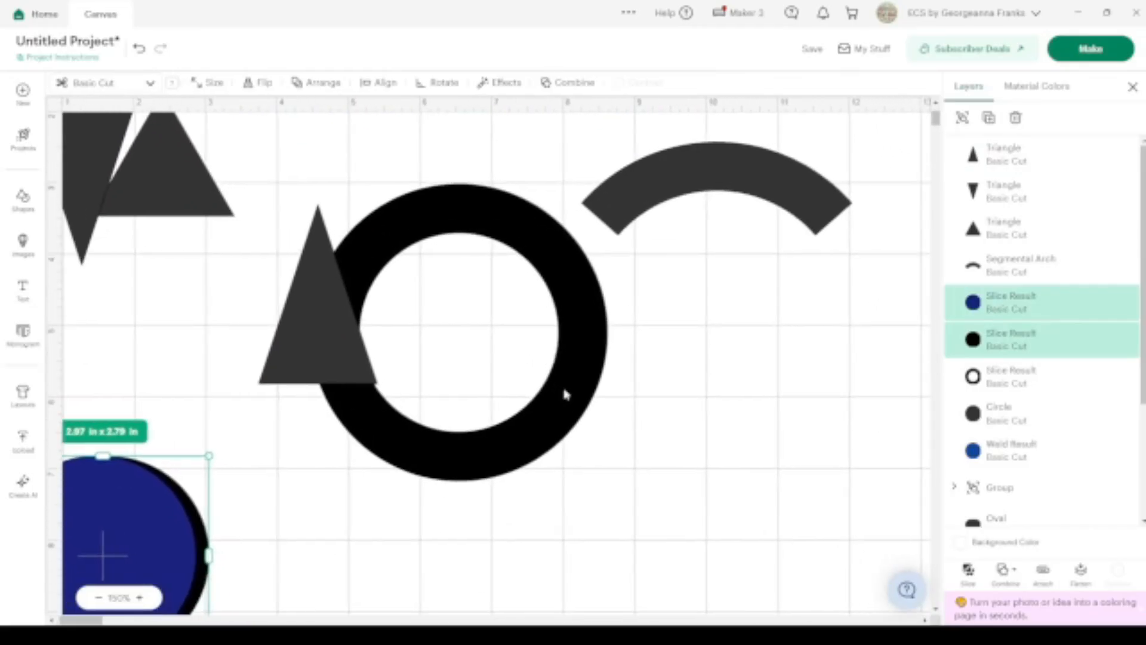
pyautogui.click(342, 370)
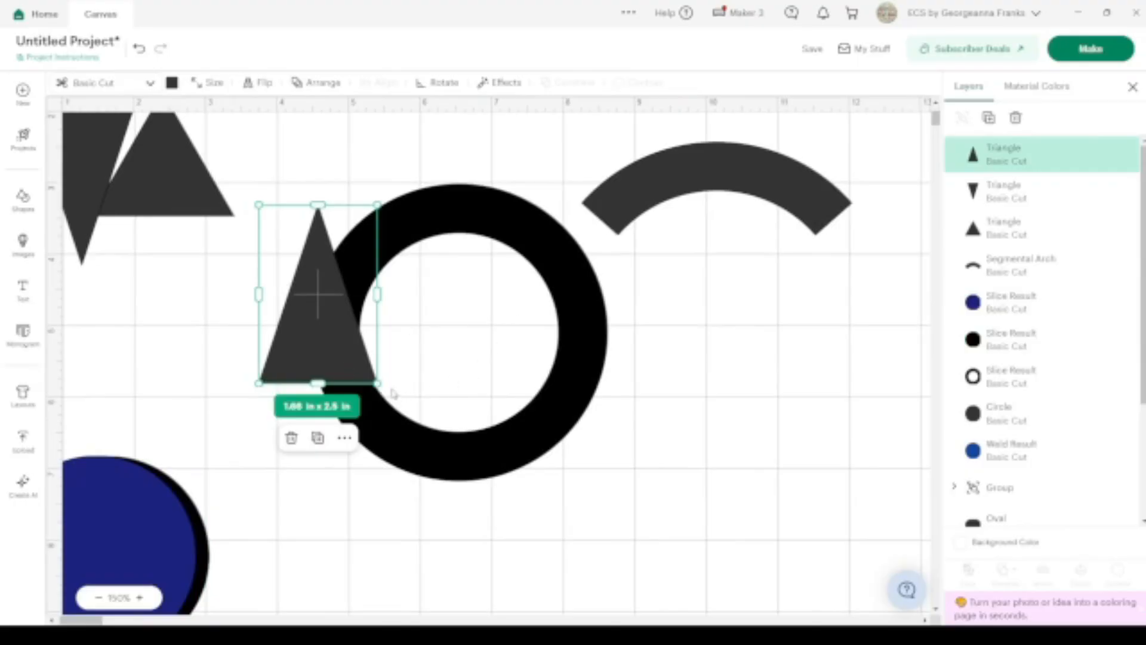
pyautogui.moveTo(385, 385); pyautogui.dragTo(452, 325)
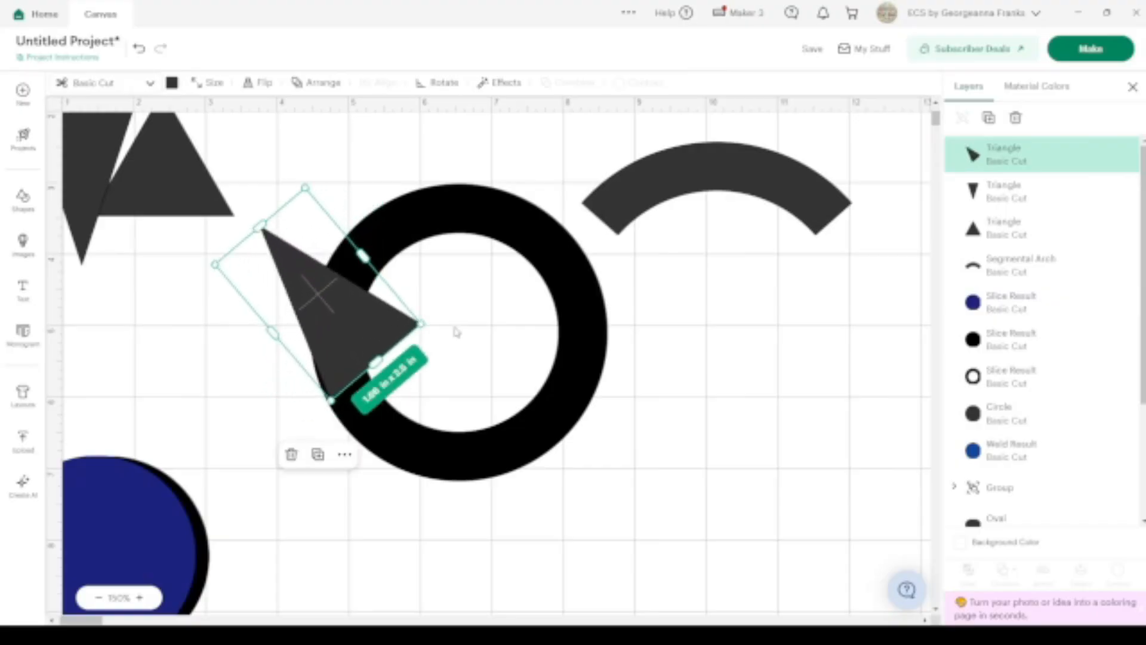
# Duplicate the tilted triangle, flip the copy horizontally and move it onto the ring's right edge.
pyautogui.click(989, 119)
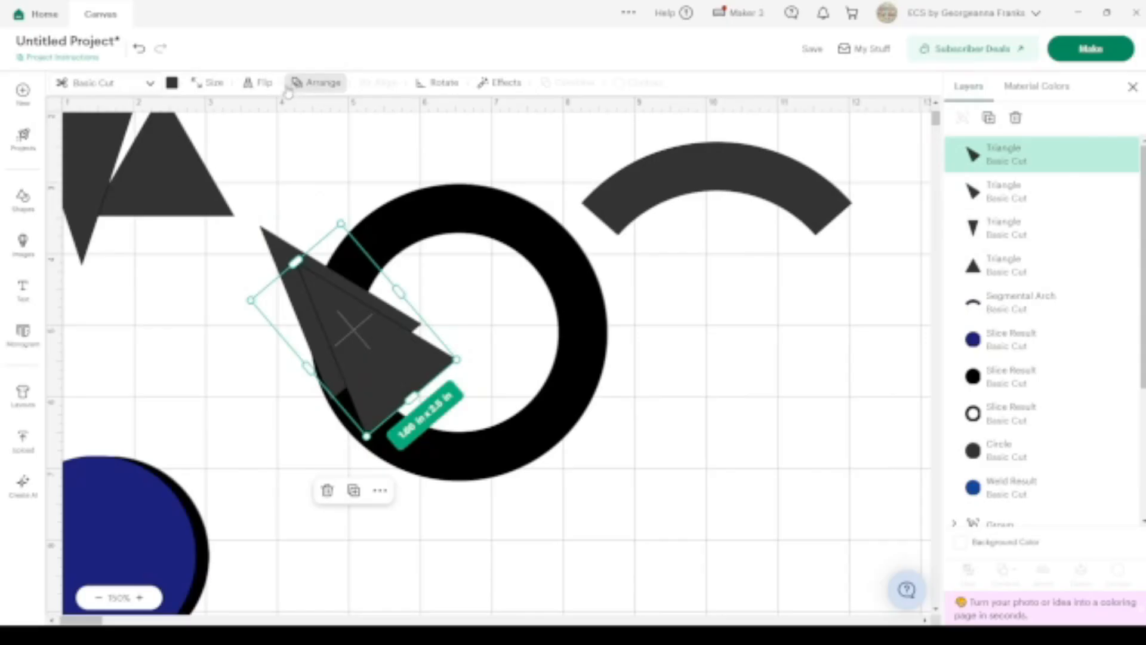
pyautogui.click(252, 86)
pyautogui.click(277, 123)
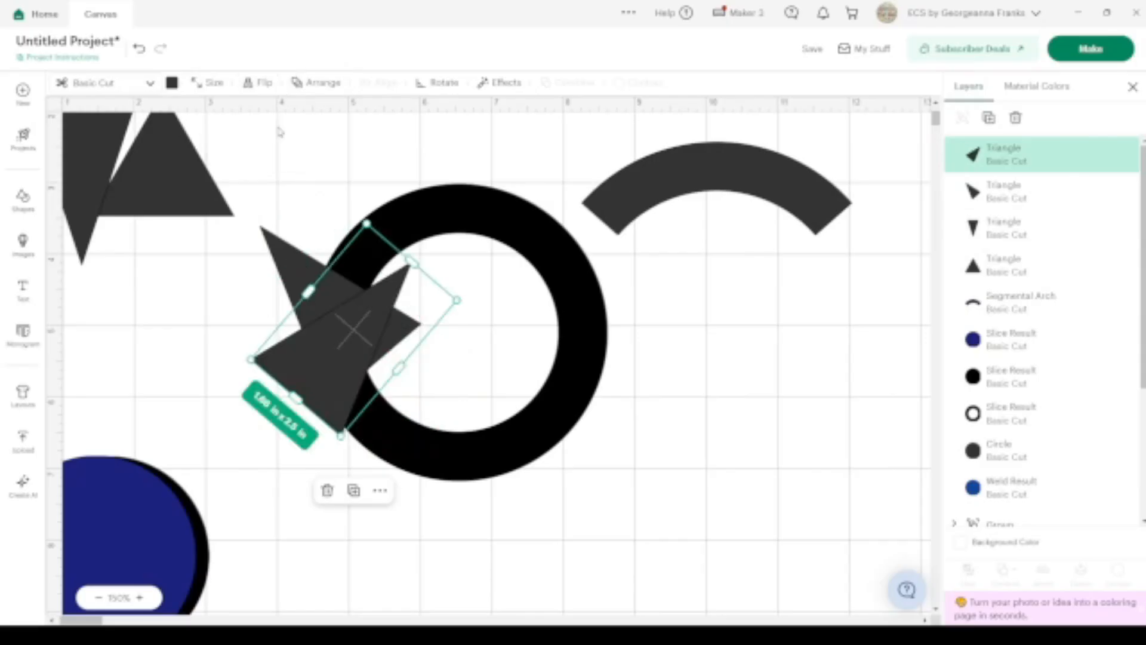
pyautogui.moveTo(316, 348); pyautogui.dragTo(570, 316)
# Align the two mirrored triangles along their tops and group them.
pyautogui.keyDown('shift'); pyautogui.click(332, 336); pyautogui.keyUp('shift')
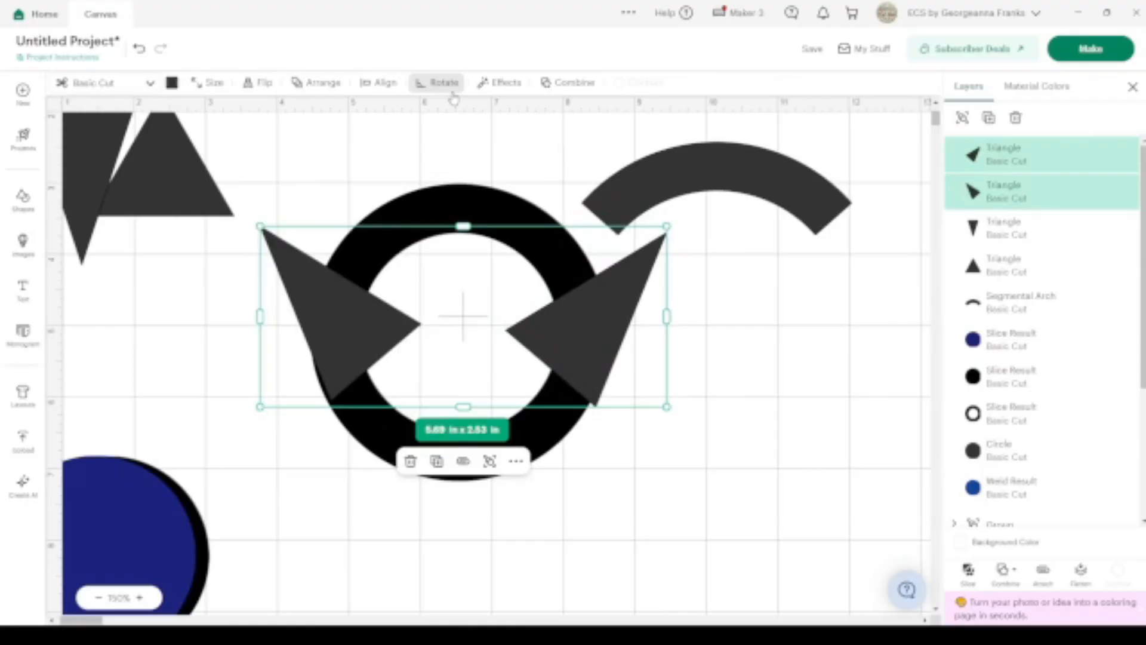
pyautogui.click(384, 84)
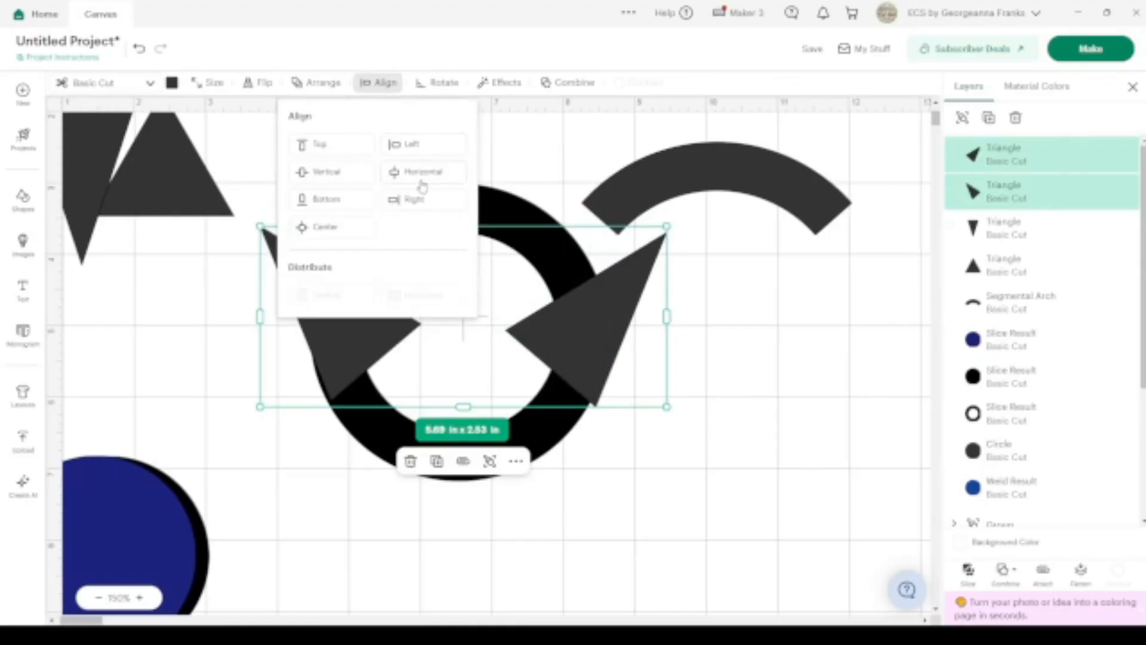
pyautogui.click(332, 151)
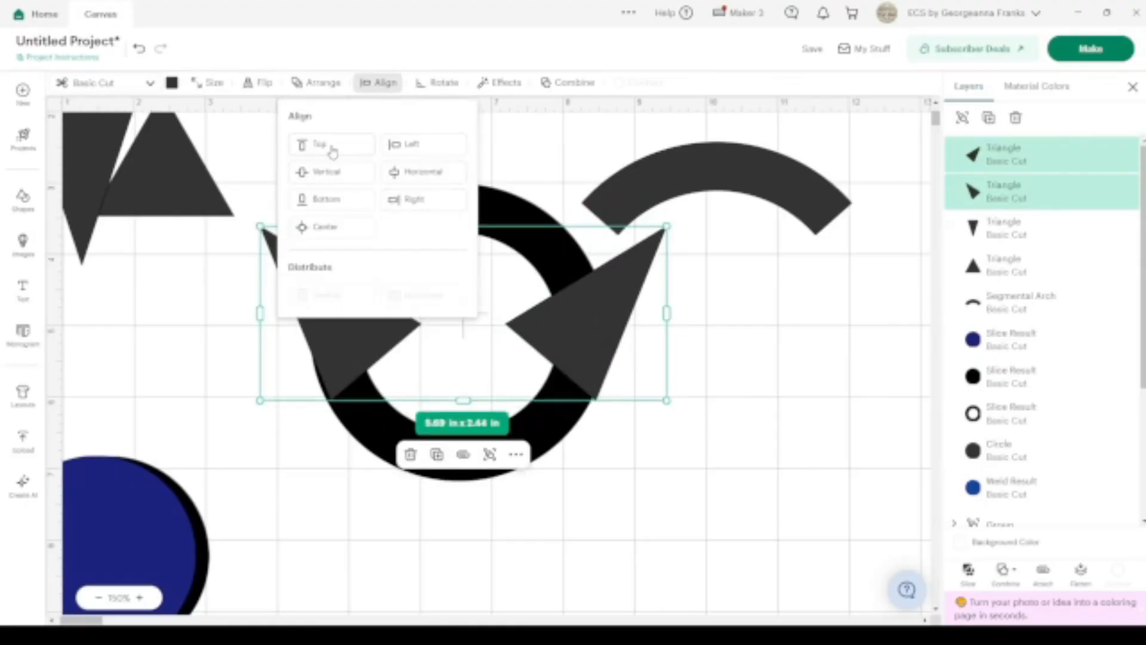
pyautogui.click(962, 118)
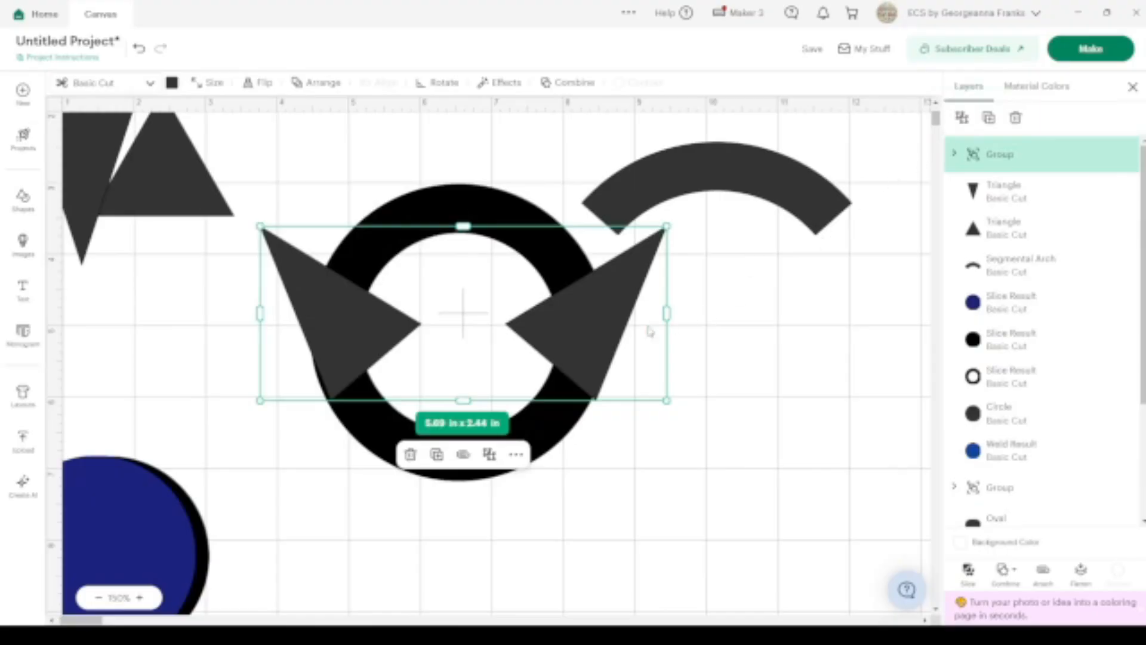
pyautogui.click(769, 323)
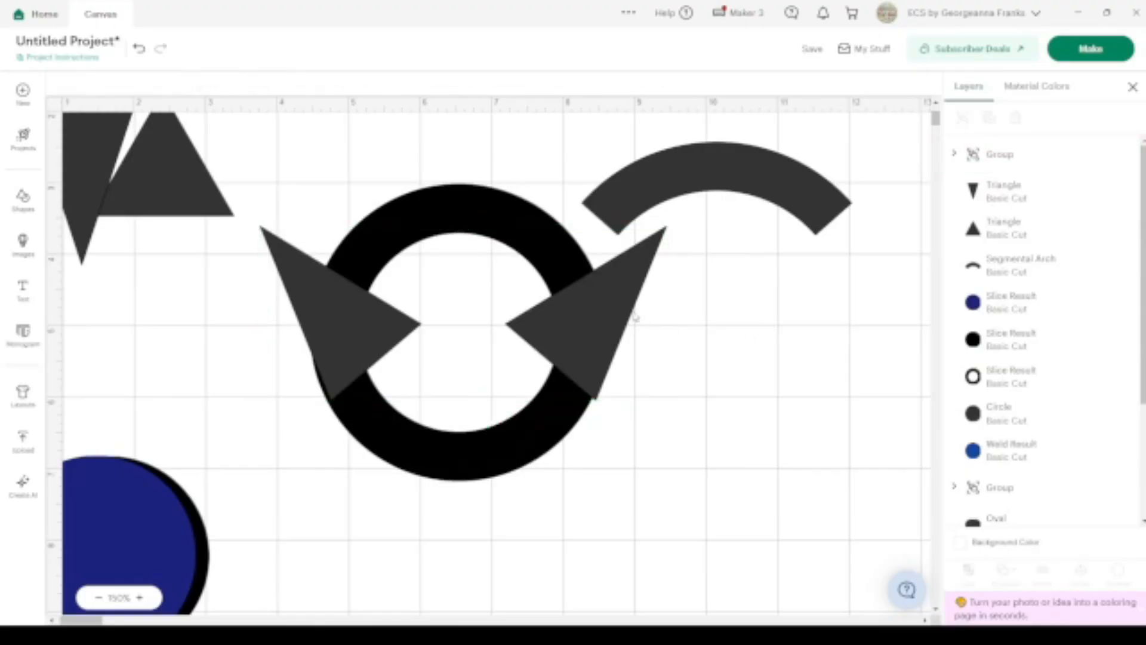
# Duplicate the triangle group, ungroup the copy, delete its right triangle and move the remaining one to the right of the ring.
pyautogui.click(624, 309)
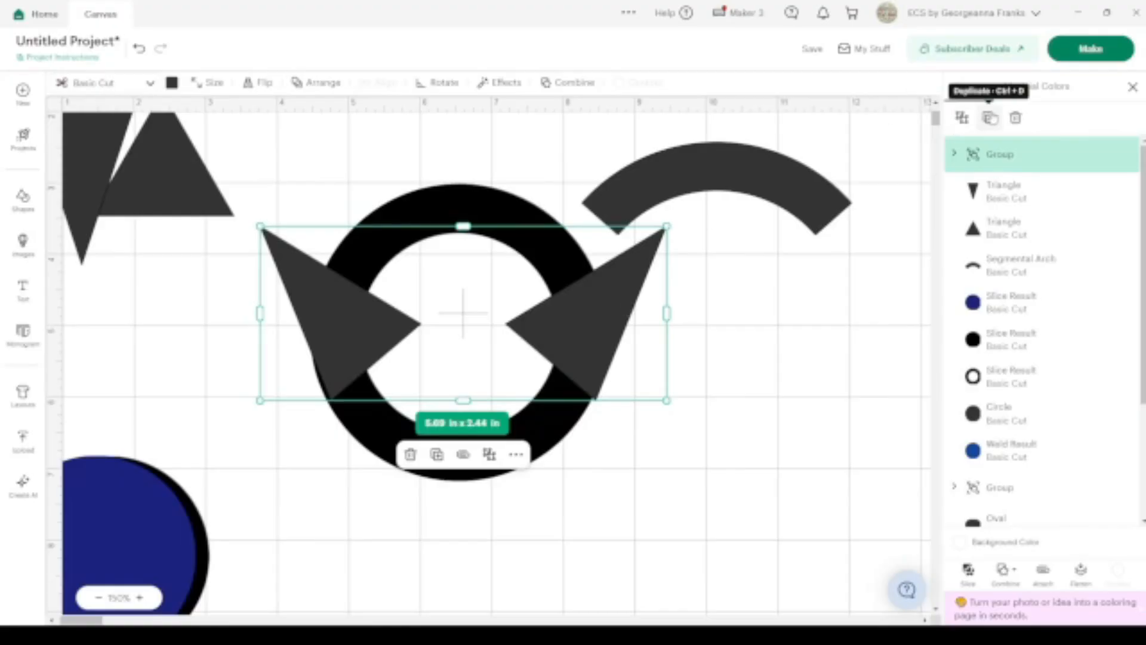
pyautogui.click(988, 118)
pyautogui.moveTo(643, 345); pyautogui.dragTo(685, 449)
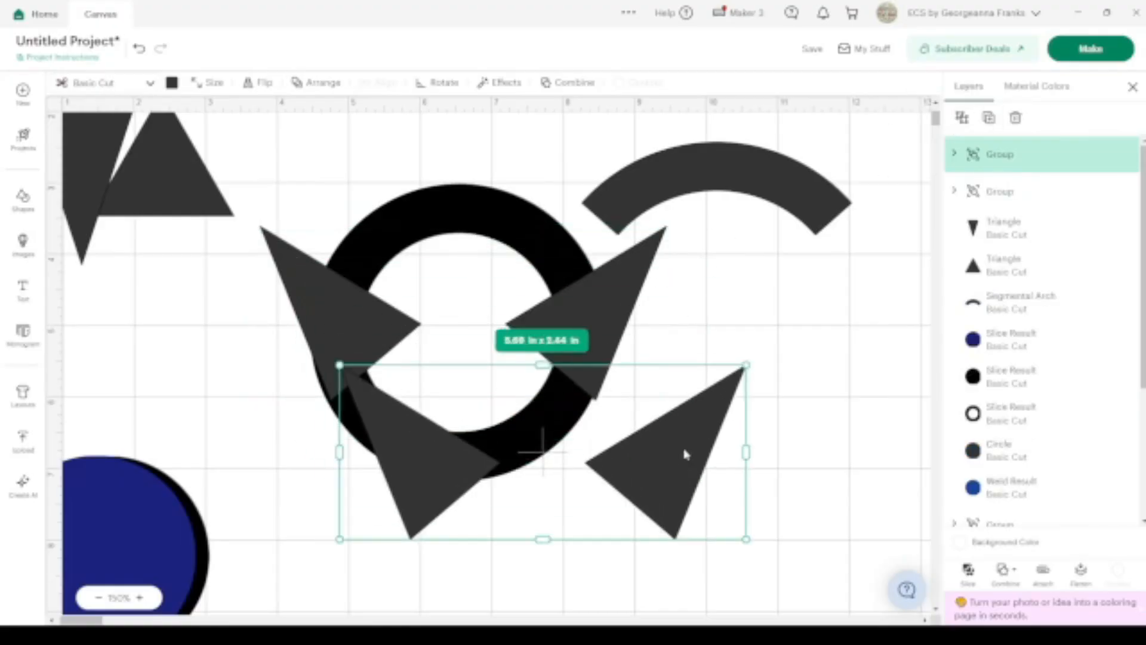
pyautogui.click(974, 119)
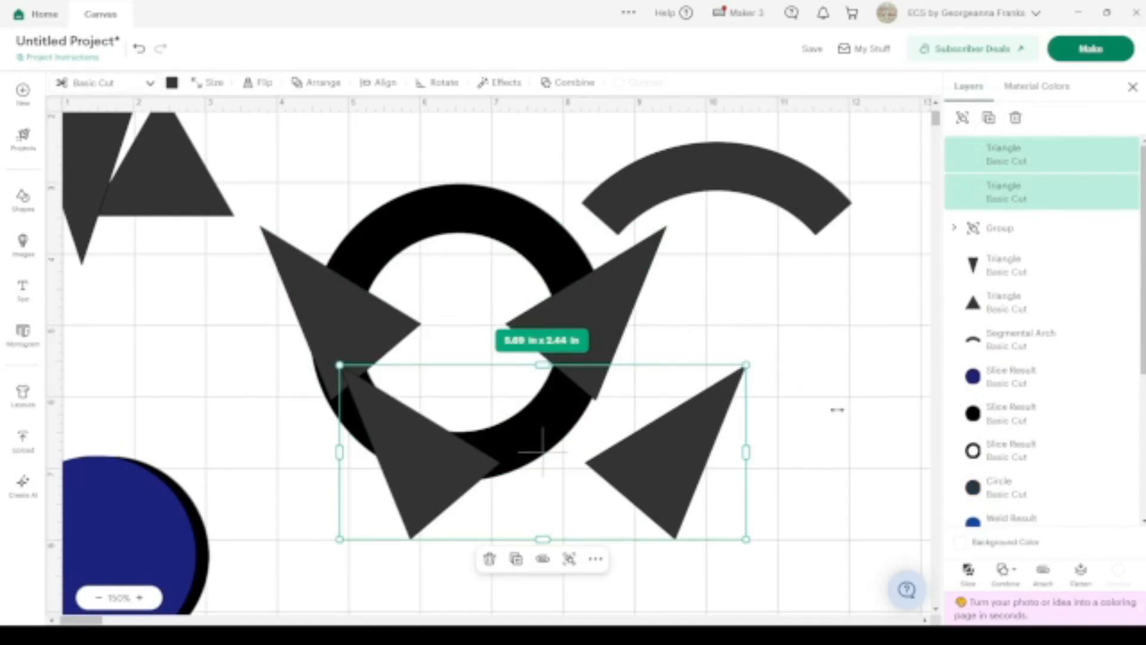
pyautogui.click(701, 451)
pyautogui.press('Delete')
pyautogui.moveTo(419, 469); pyautogui.dragTo(782, 424)
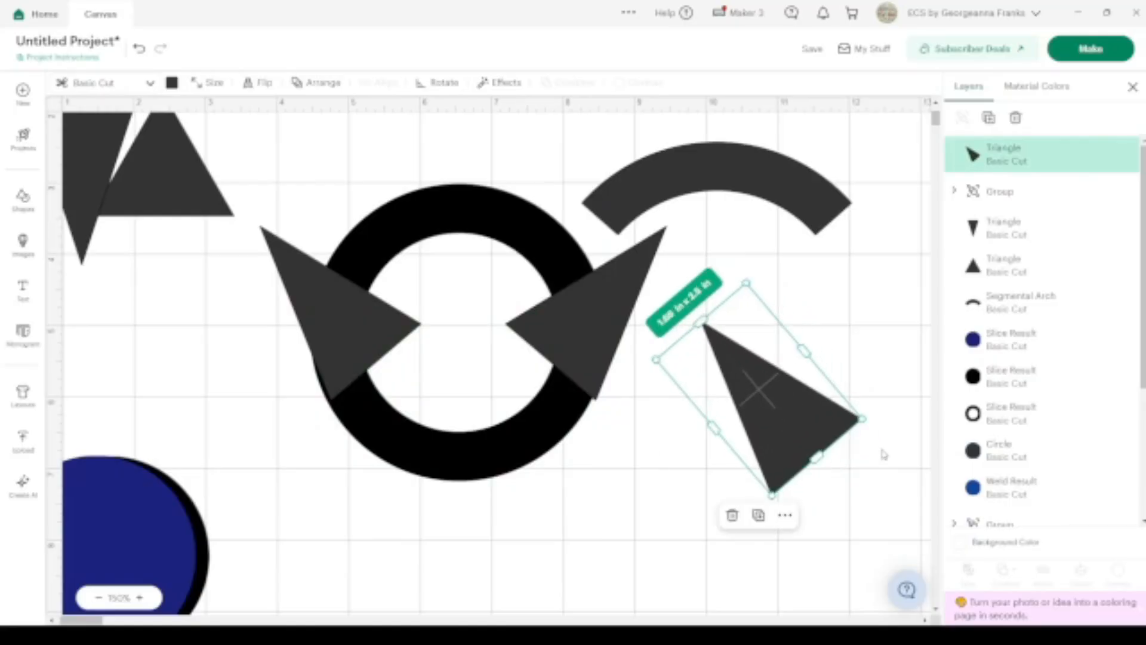
# Rotate the single triangle clockwise to a steeper angle and shift it slightly downward.
pyautogui.moveTo(868, 418); pyautogui.dragTo(834, 484)
pyautogui.moveTo(783, 449); pyautogui.dragTo(773, 479)
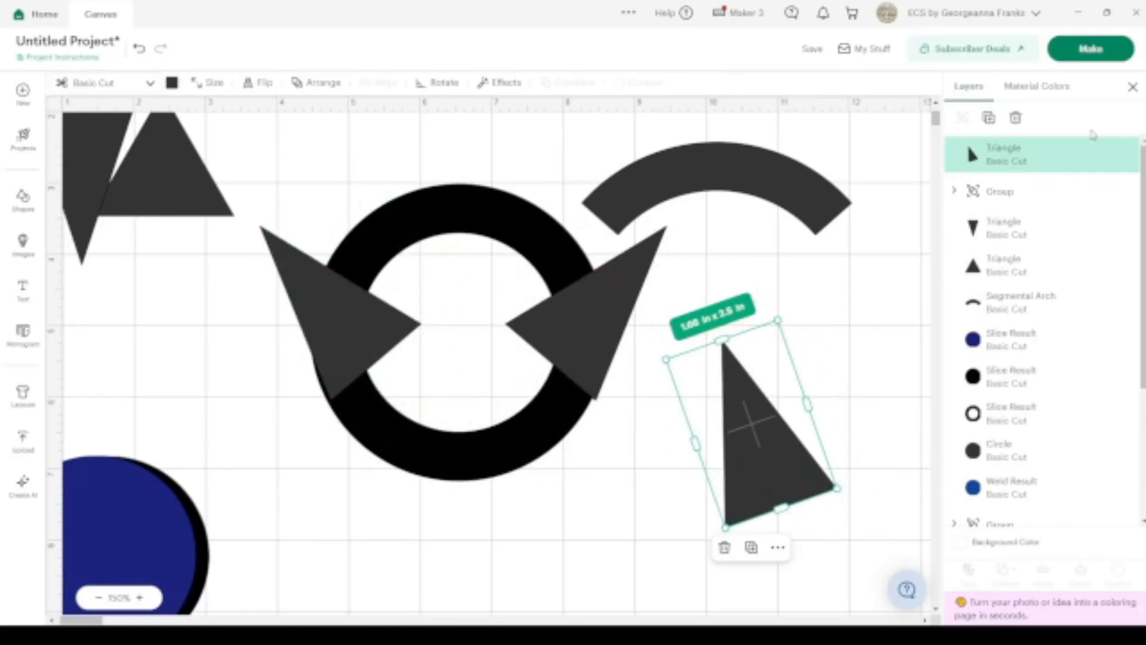
# Duplicate the steep triangle and flip the copy horizontally, and place a duplicate of the ring behind the two loose triangles.
pyautogui.click(988, 118)
pyautogui.click(260, 83)
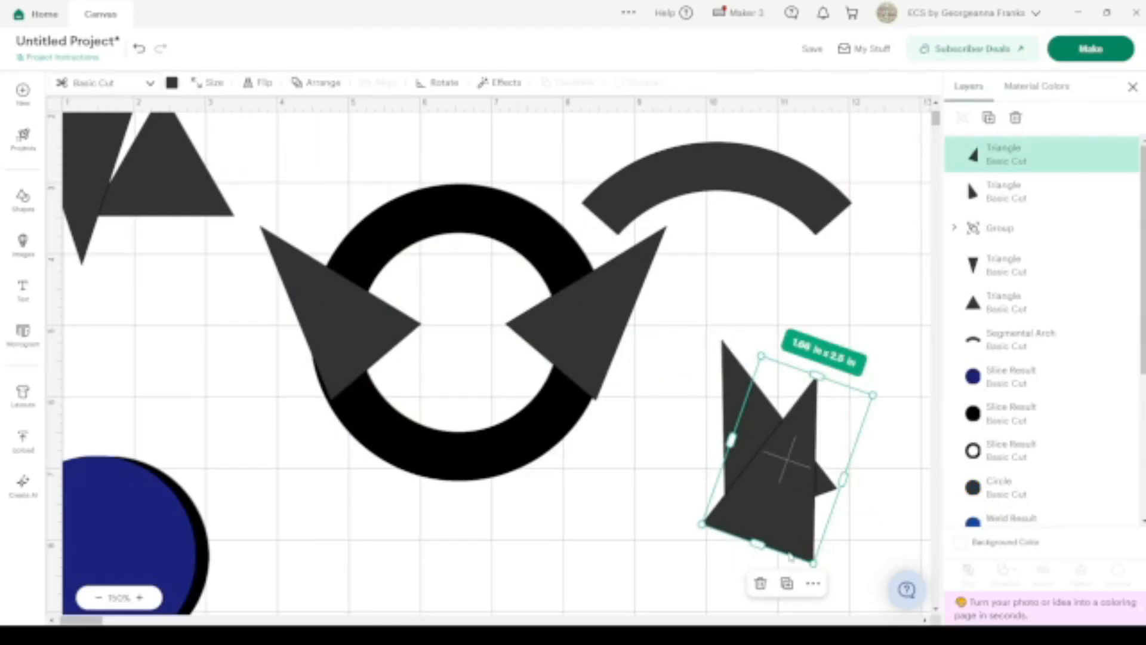
pyautogui.click(504, 443)
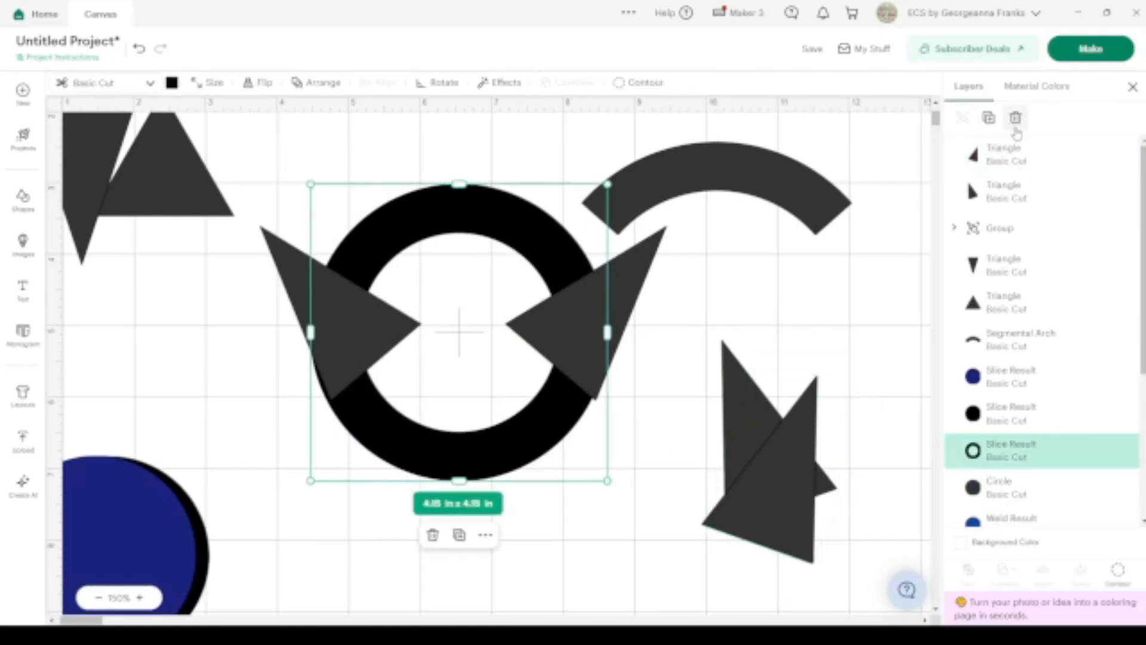
pyautogui.click(987, 119)
pyautogui.moveTo(609, 444); pyautogui.dragTo(953, 576)
pyautogui.moveTo(570, 582)
pyautogui.mouseDown()
pyautogui.moveTo(319, 345)
pyautogui.moveTo(440, 486)
pyautogui.moveTo(561, 573)
pyautogui.mouseUp()
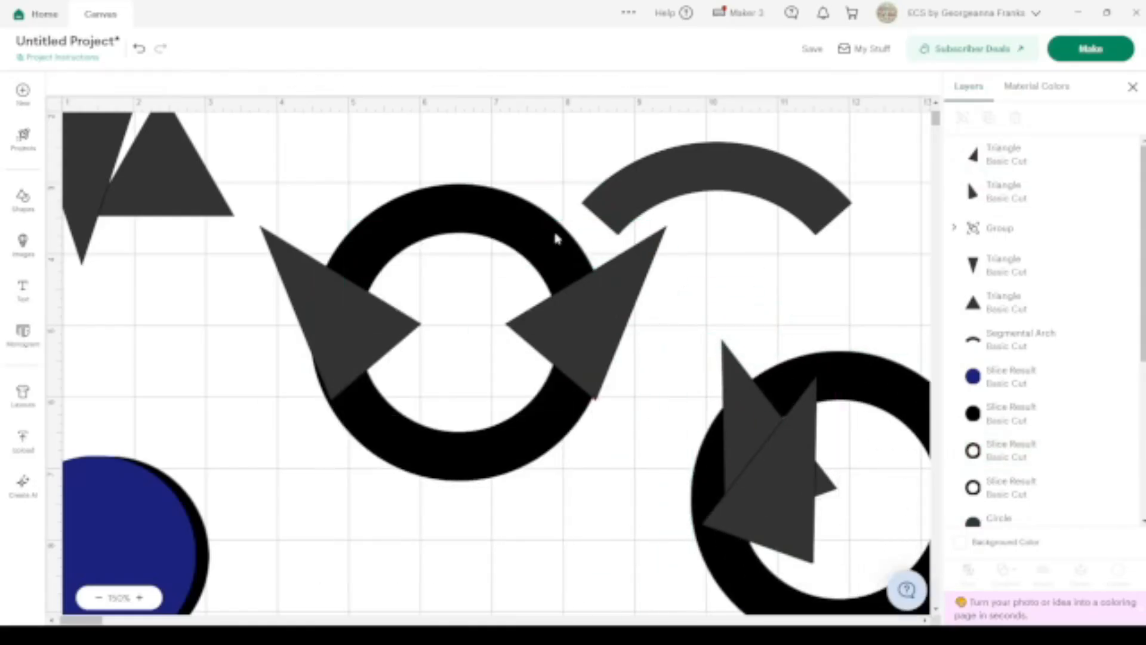
# Weld the grouped mirrored triangles overlapping the original ring into one shape.
pyautogui.click(583, 312)
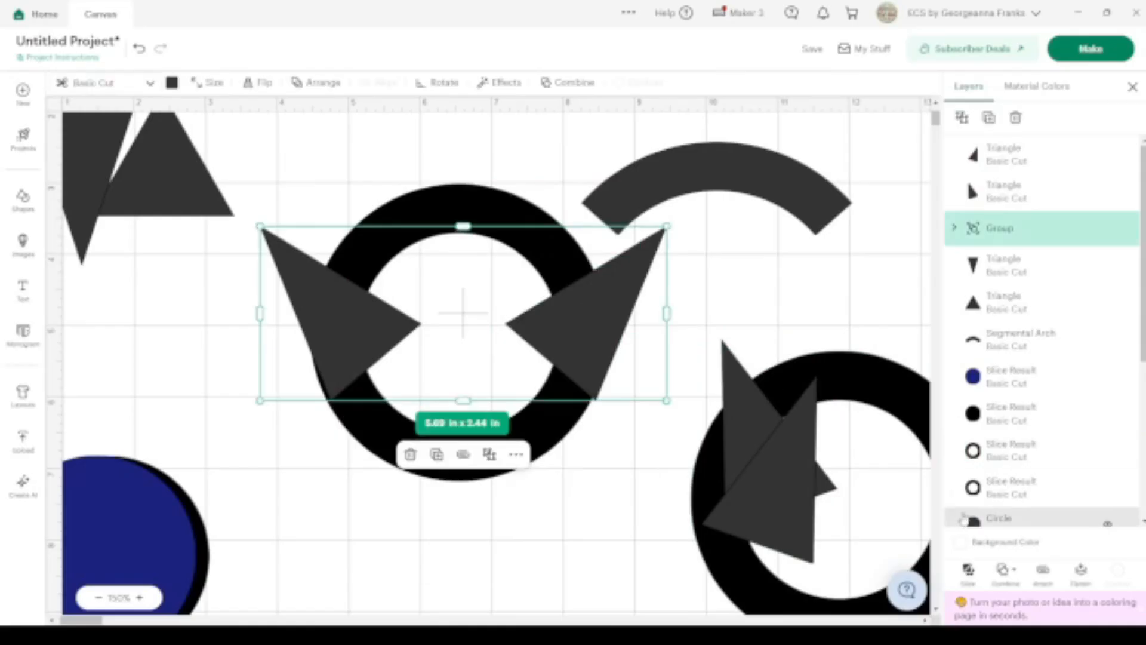
pyautogui.click(1004, 570)
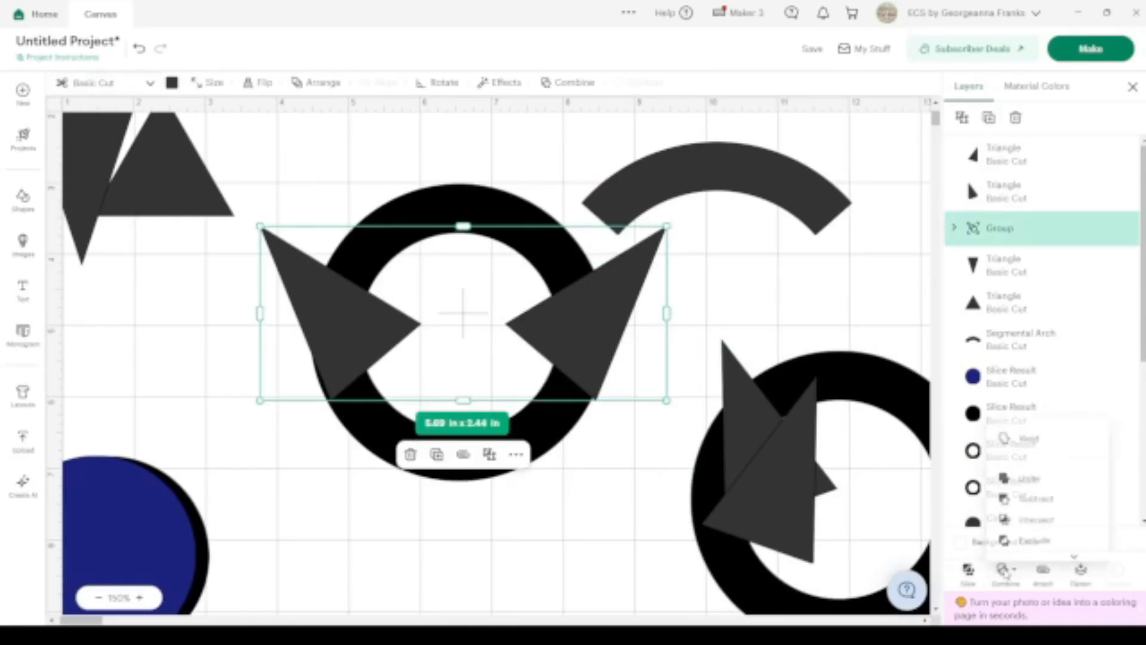
pyautogui.click(1033, 428)
# Slice the original ring with the welded triangles and delete the cut-out pieces and leftover triangle parts.
pyautogui.moveTo(519, 536); pyautogui.dragTo(421, 399)
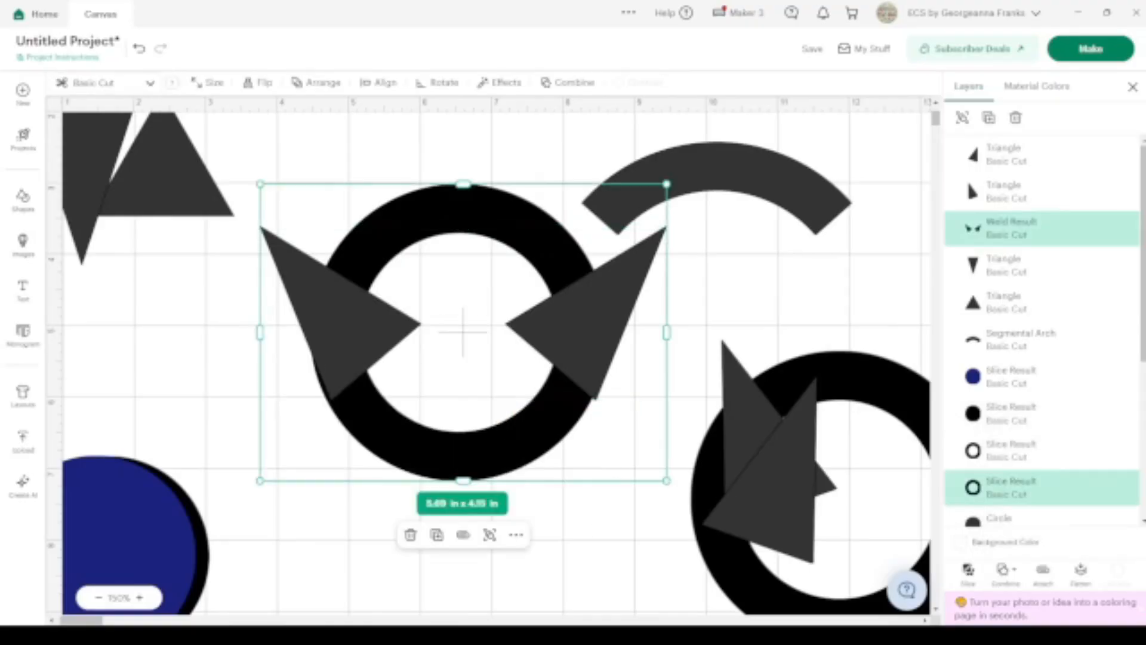
pyautogui.click(968, 570)
pyautogui.click(575, 331)
pyautogui.press('Delete')
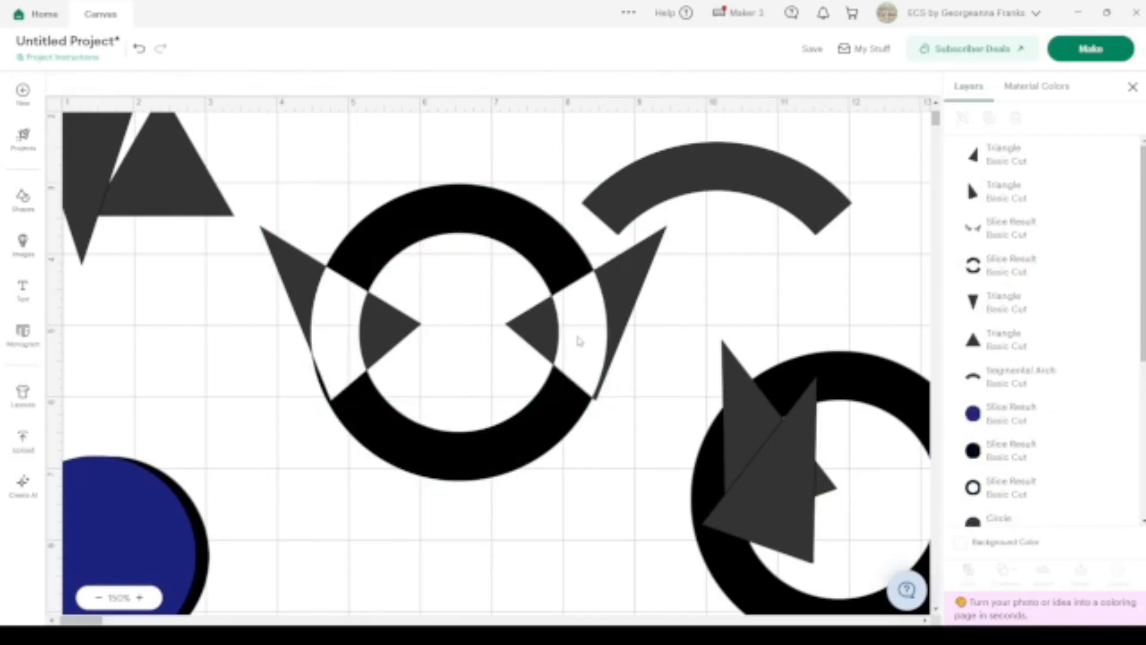
pyautogui.click(550, 412)
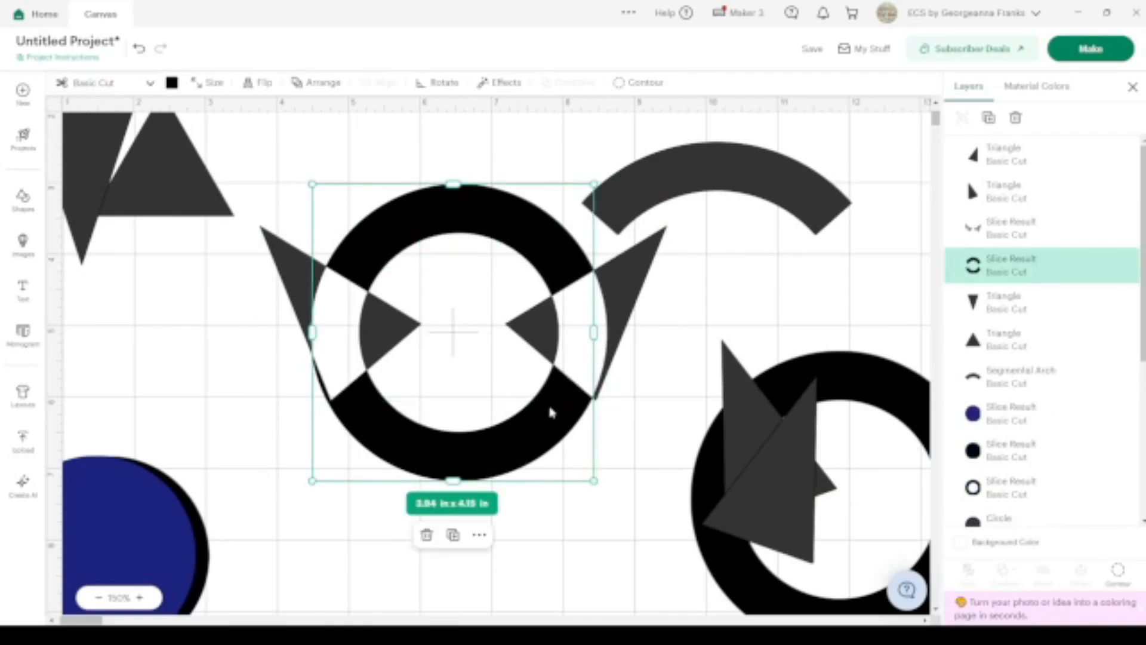
pyautogui.click(292, 281)
pyautogui.press('Delete')
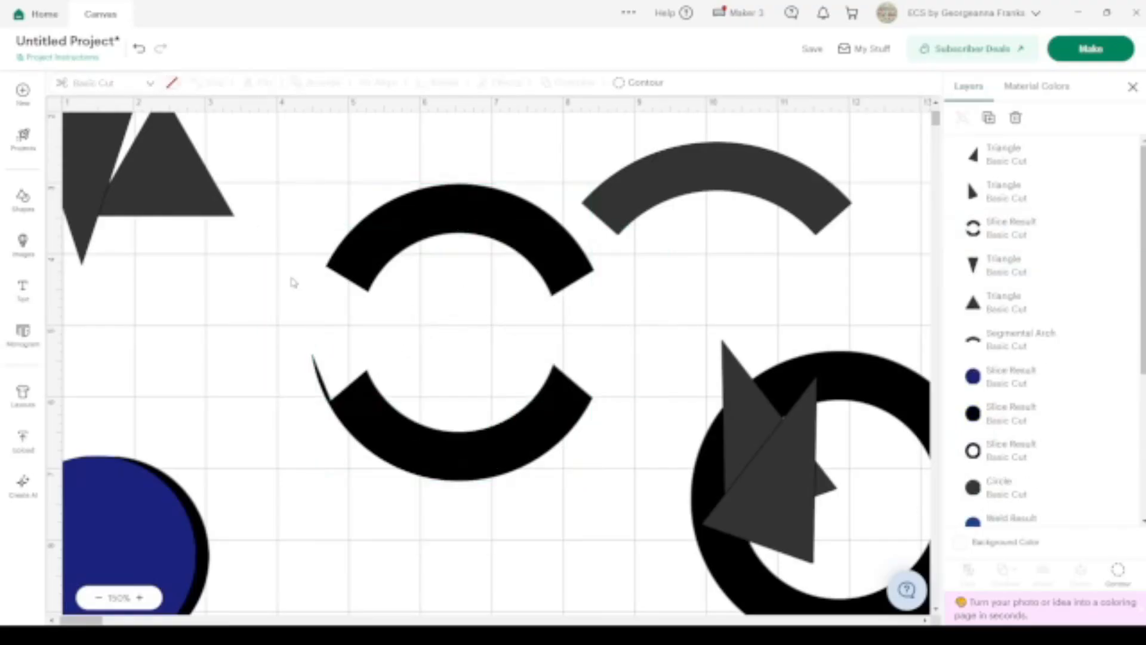
# Hide the lower arc of the sliced ring with Contour and move the remaining upper arc up beside the segmental arch.
pyautogui.click(372, 423)
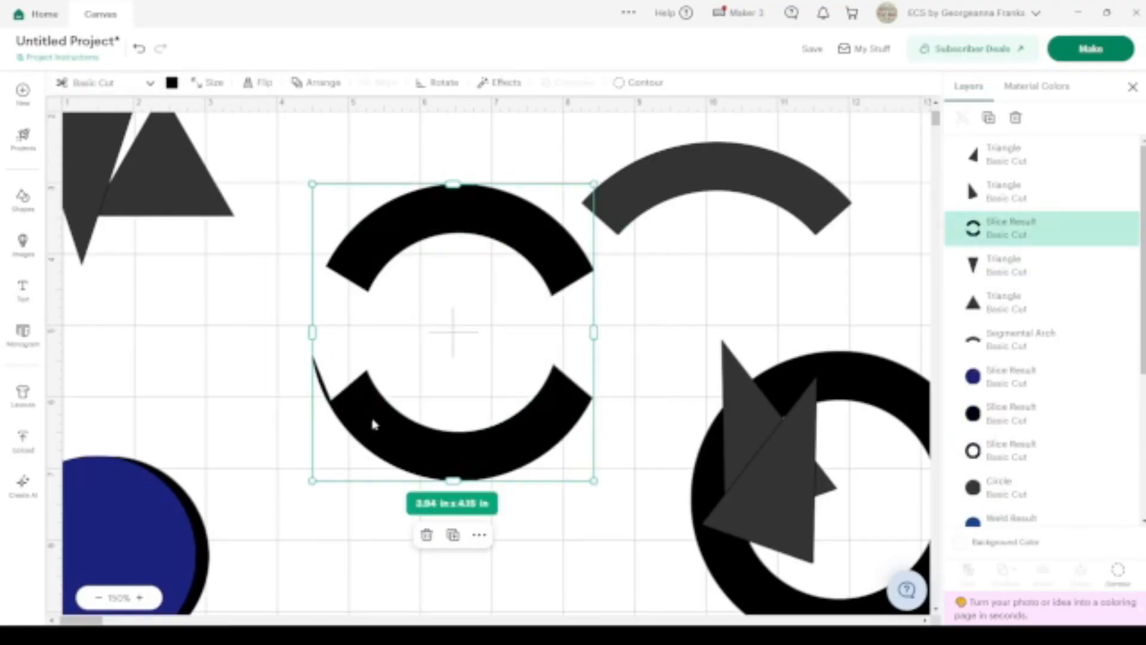
pyautogui.click(1119, 573)
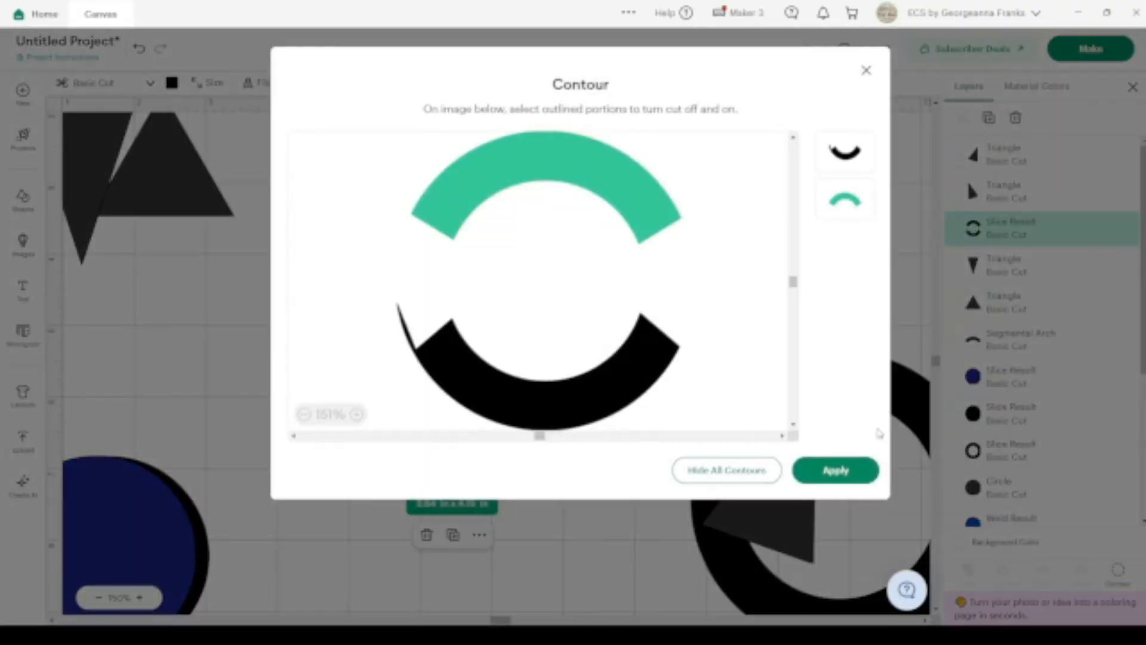
pyautogui.click(583, 397)
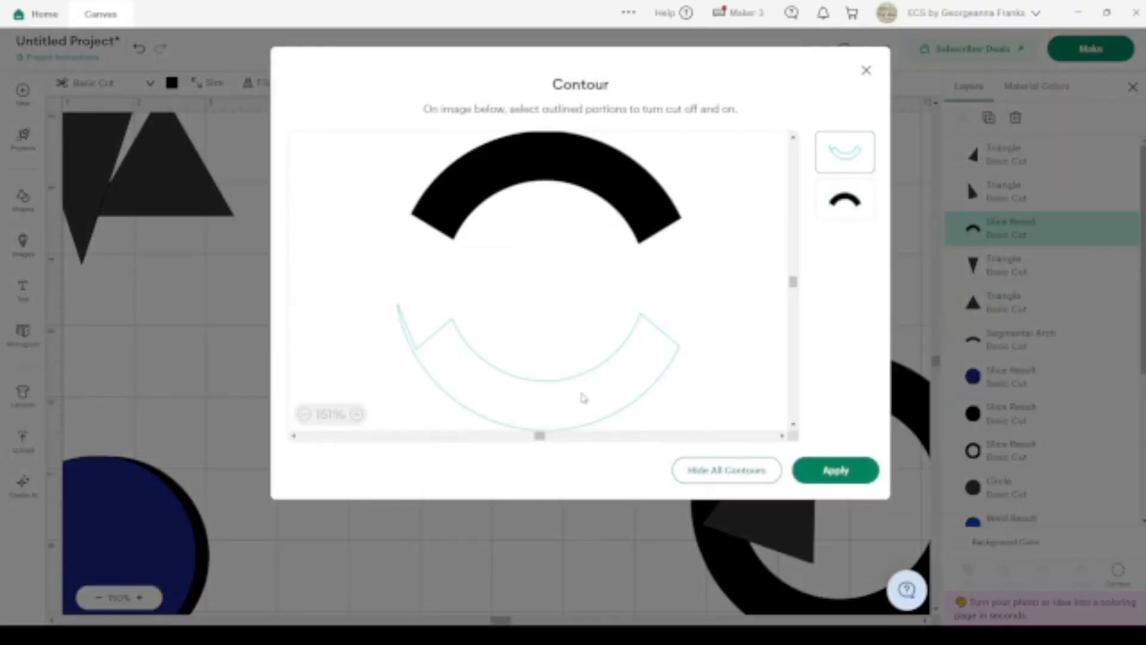
pyautogui.click(862, 477)
pyautogui.moveTo(558, 254); pyautogui.dragTo(529, 198)
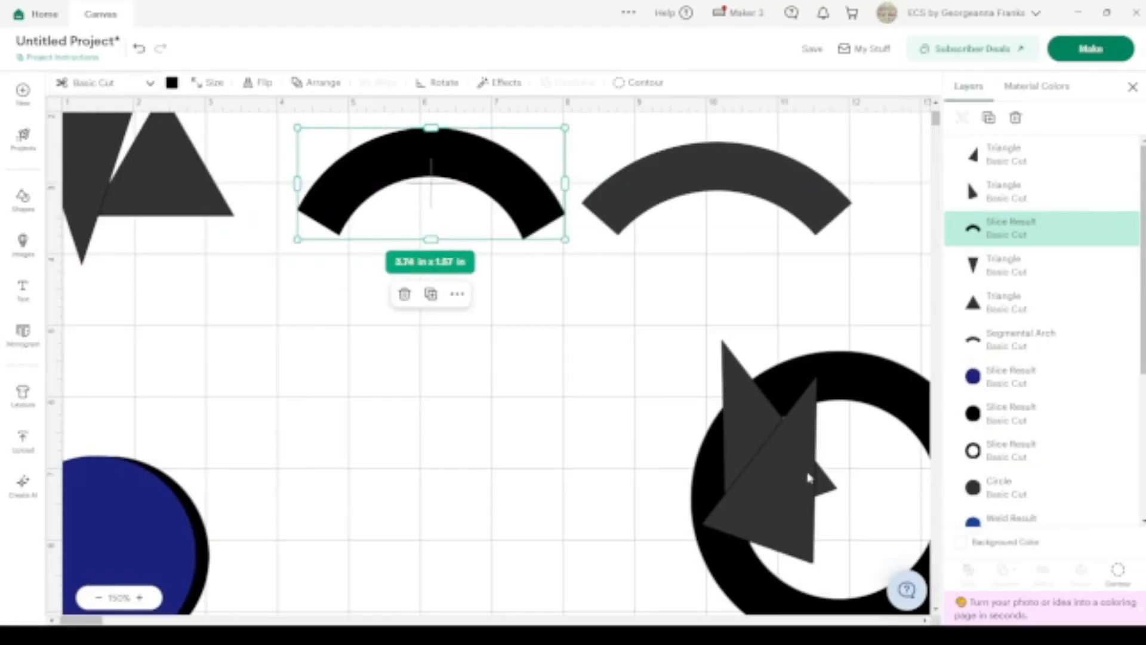
# Move the second ring below the segmental arch and place the two steep triangles over its left and right sides.
pyautogui.hscroll(3, 809, 478)
pyautogui.moveTo(785, 474); pyautogui.dragTo(626, 382)
pyautogui.moveTo(559, 412); pyautogui.dragTo(388, 358)
pyautogui.moveTo(603, 491); pyautogui.dragTo(618, 404)
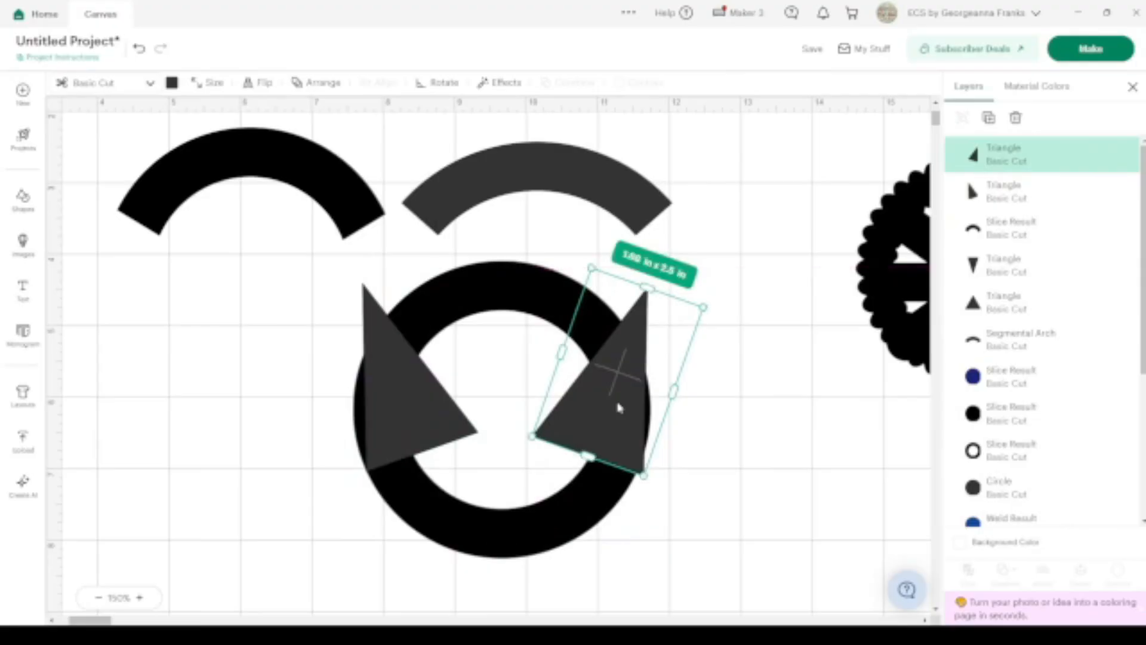
# Align the two steep triangles along their tops and group them.
pyautogui.keyDown('shift'); pyautogui.click(392, 421); pyautogui.keyUp('shift')
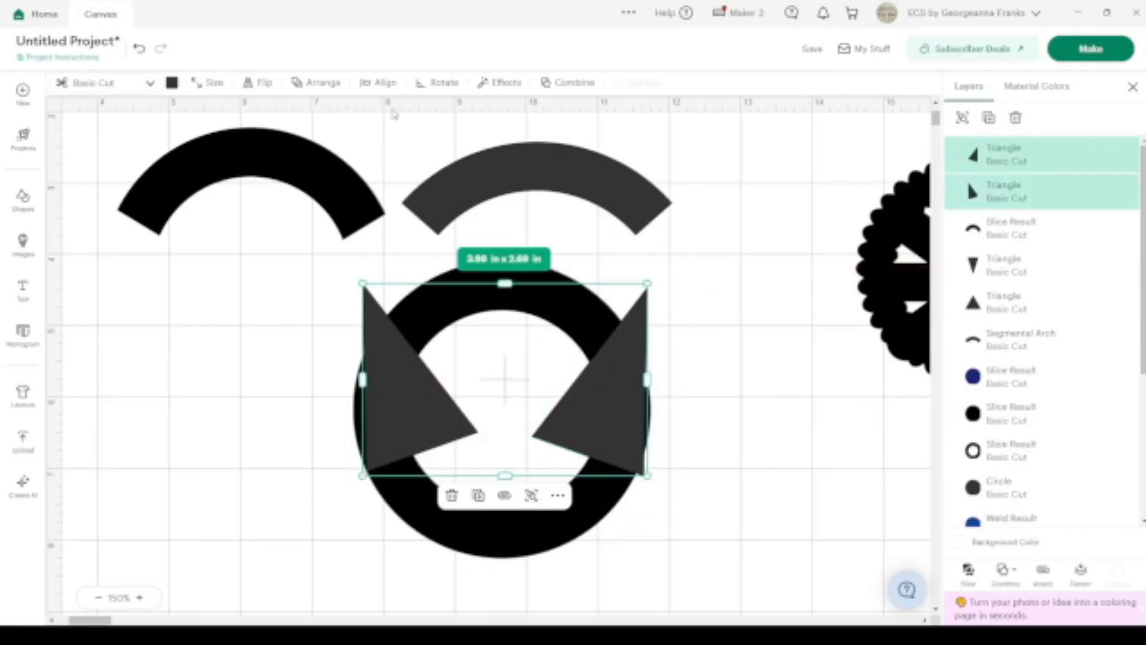
pyautogui.click(387, 85)
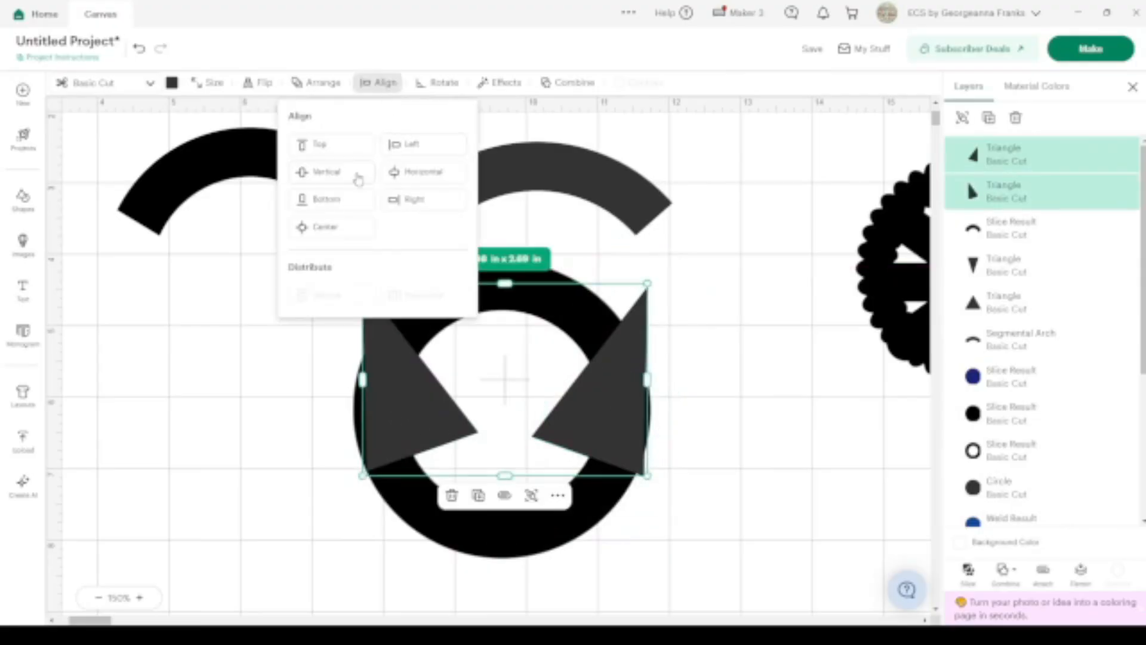
pyautogui.click(329, 152)
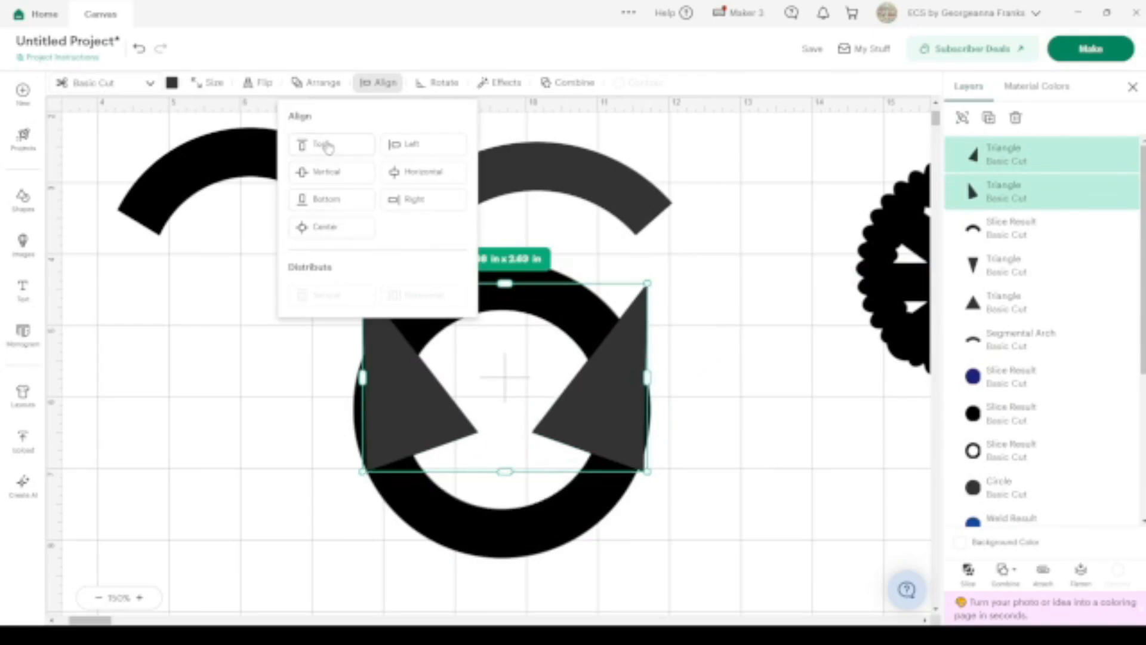
pyautogui.click(961, 118)
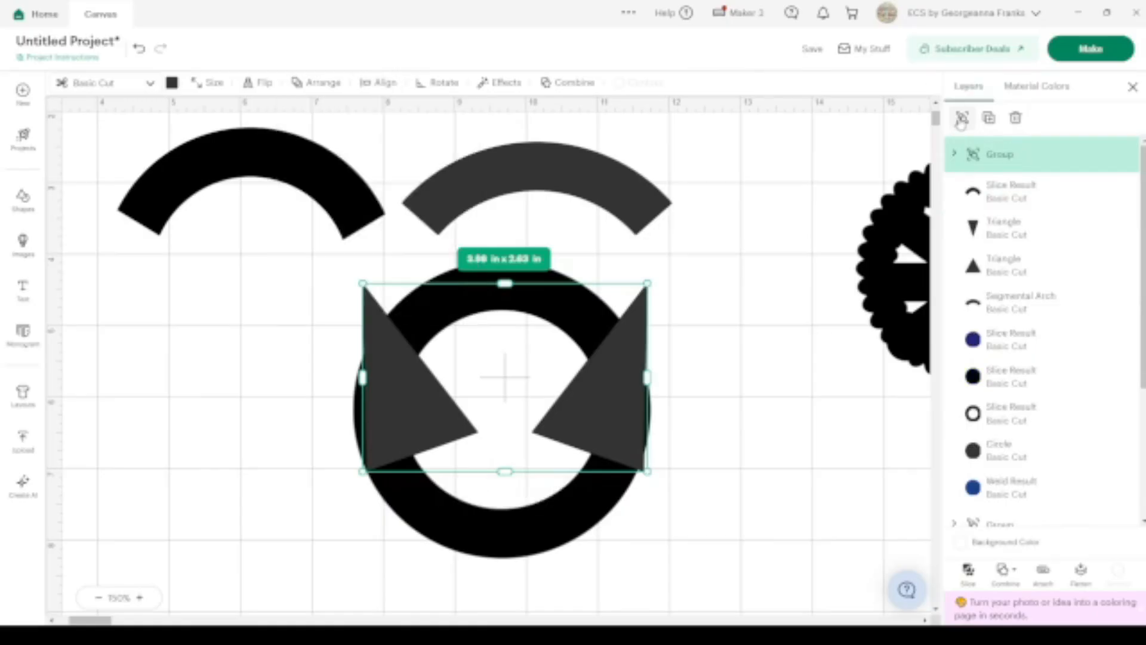
pyautogui.click(718, 535)
# Center-align the steep triangle group with the second ring.
pyautogui.click(530, 408)
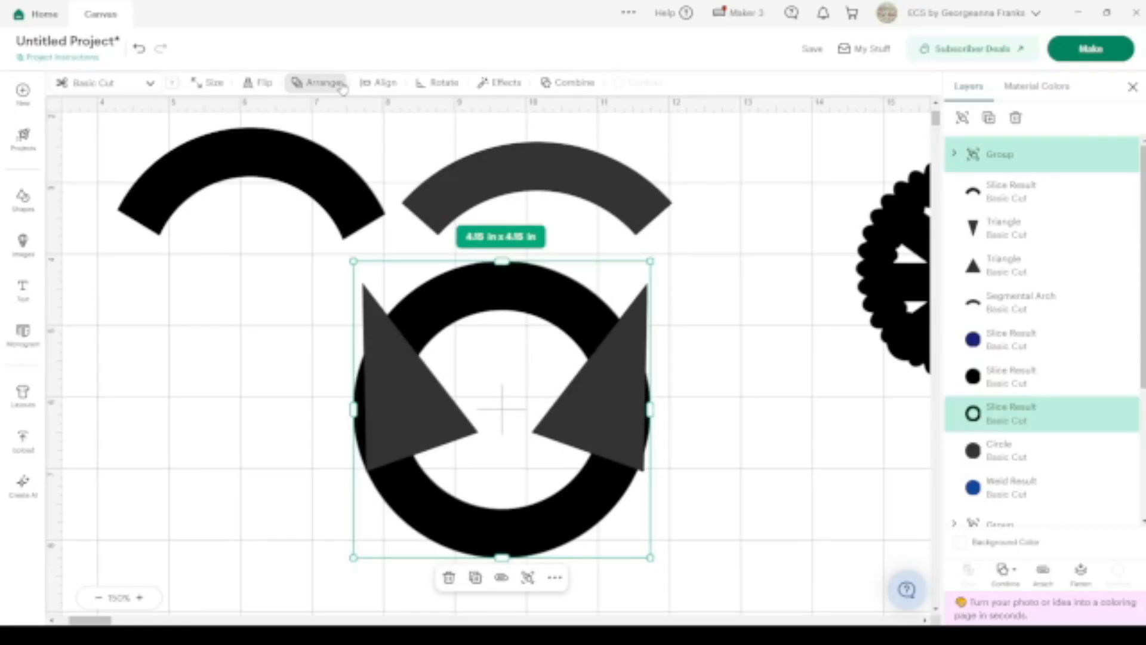
pyautogui.click(322, 82)
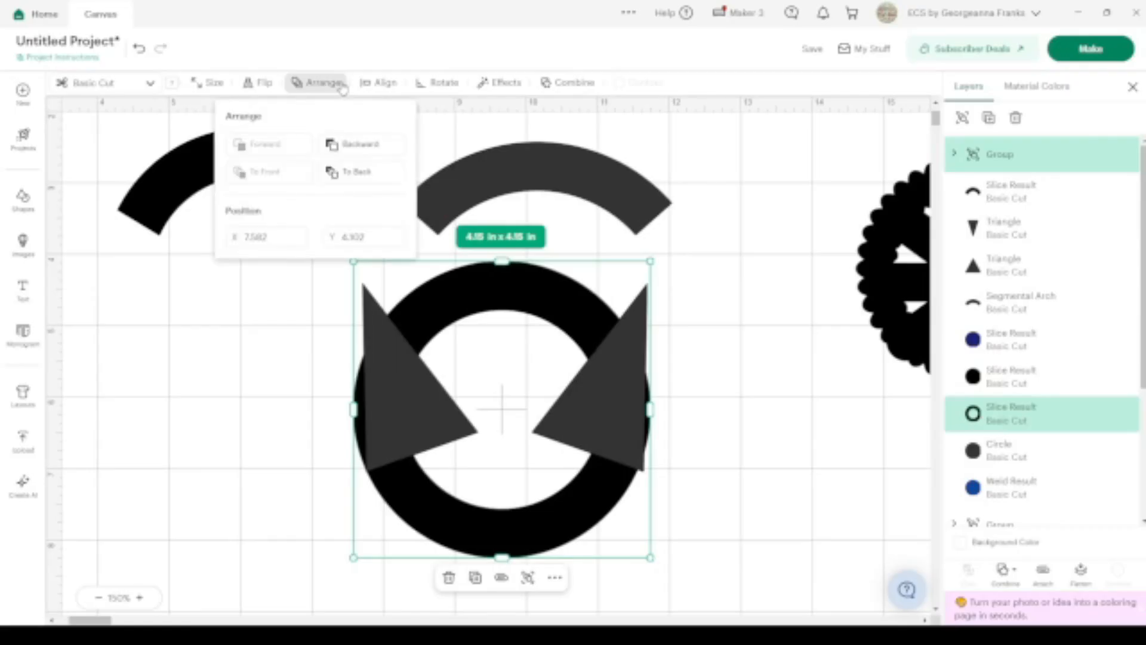
pyautogui.click(387, 85)
pyautogui.click(334, 231)
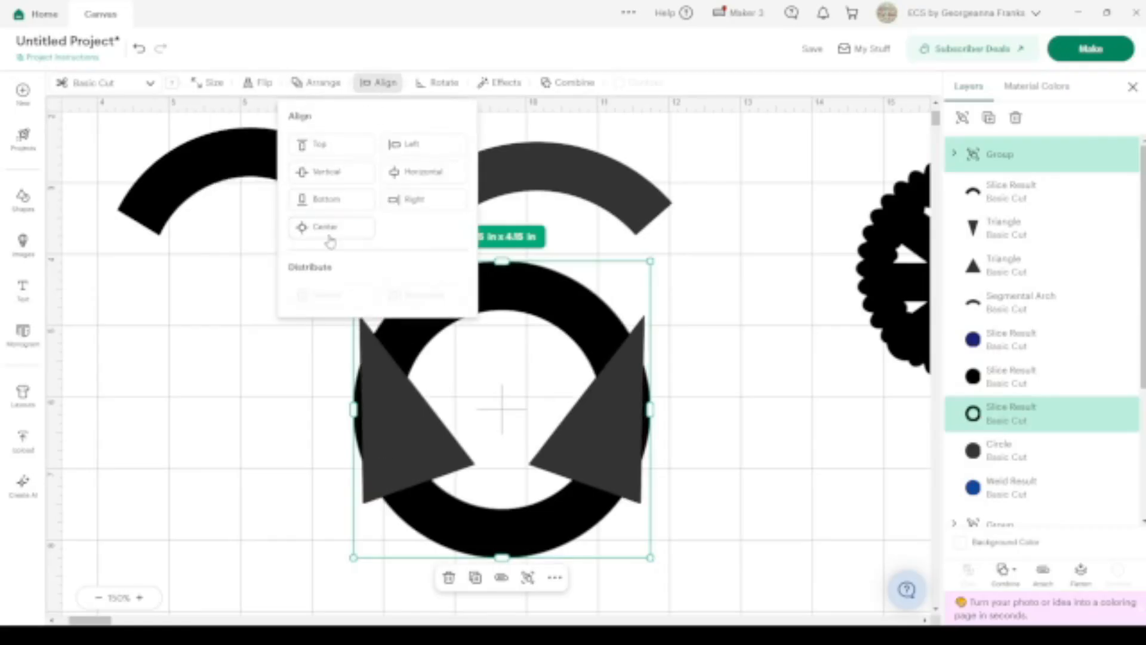
pyautogui.click(795, 447)
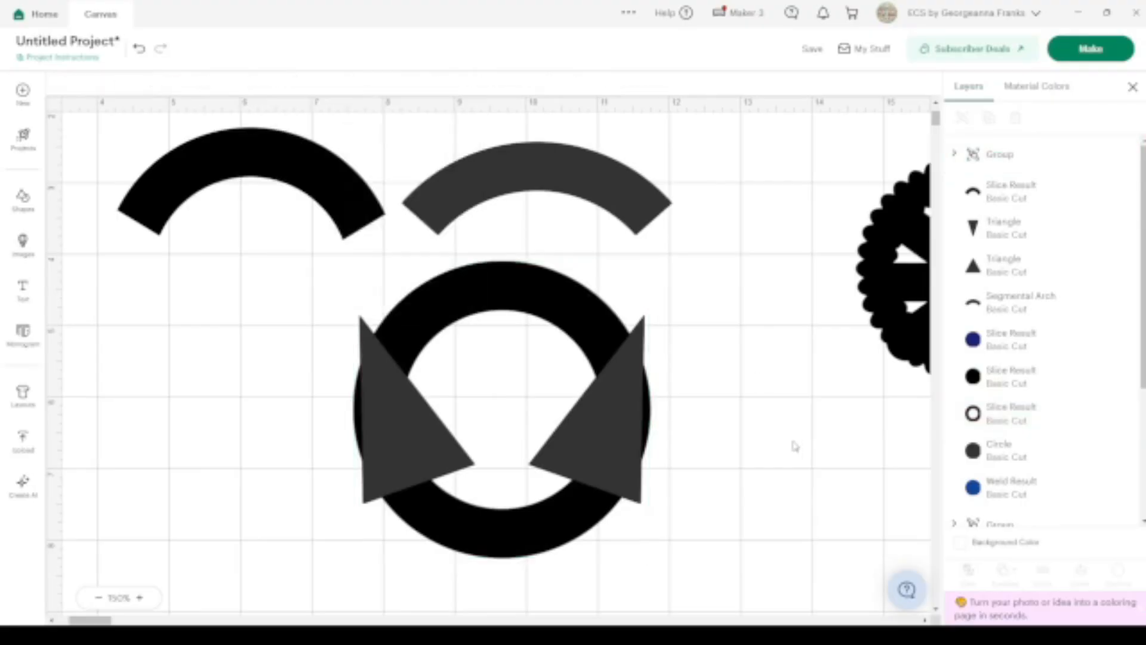
# Nudge the triangle group straight up until its upper tips reach just above the second ring's top edge.
pyautogui.click(578, 432)
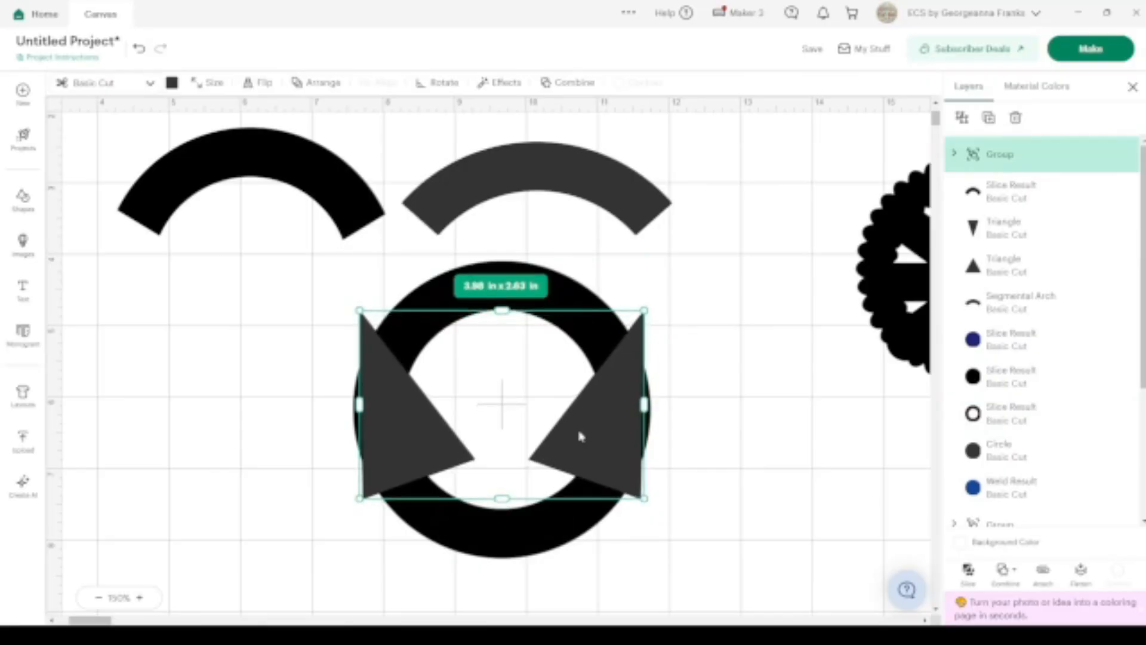
pyautogui.press('Up')
pyautogui.press('Up')
pyautogui.press('Up')
pyautogui.press('Up')
pyautogui.press('Up')
pyautogui.press('Up')
pyautogui.press('Up')
pyautogui.press('Up')
pyautogui.press('Up')
pyautogui.press('Up')
pyautogui.press('Up')
pyautogui.press('Up')
pyautogui.press('Up')
pyautogui.press('Up')
pyautogui.press('Up')
pyautogui.press('Up')
pyautogui.press('Up')
pyautogui.press('Up')
pyautogui.press('Up')
pyautogui.press('Up')
pyautogui.press('Up')
pyautogui.press('Up')
pyautogui.press('Up')
pyautogui.press('Up')
pyautogui.press('Up')
pyautogui.press('Up')
pyautogui.press('Up')
pyautogui.press('Up')
pyautogui.press('Up')
pyautogui.press('Up')
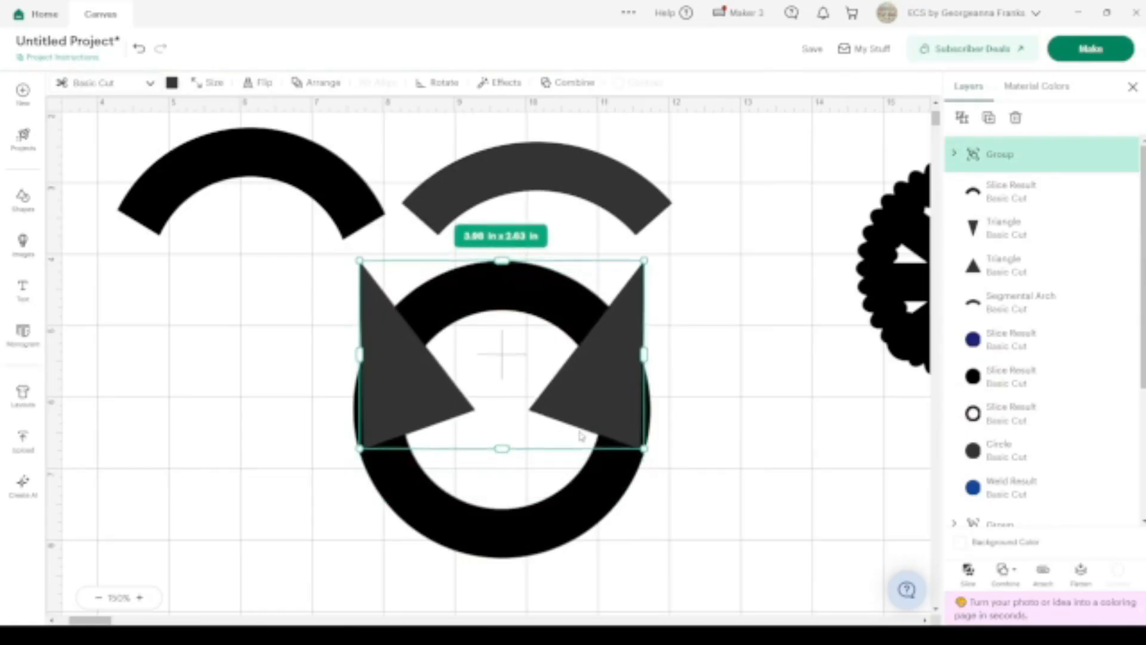
pyautogui.press('Up')
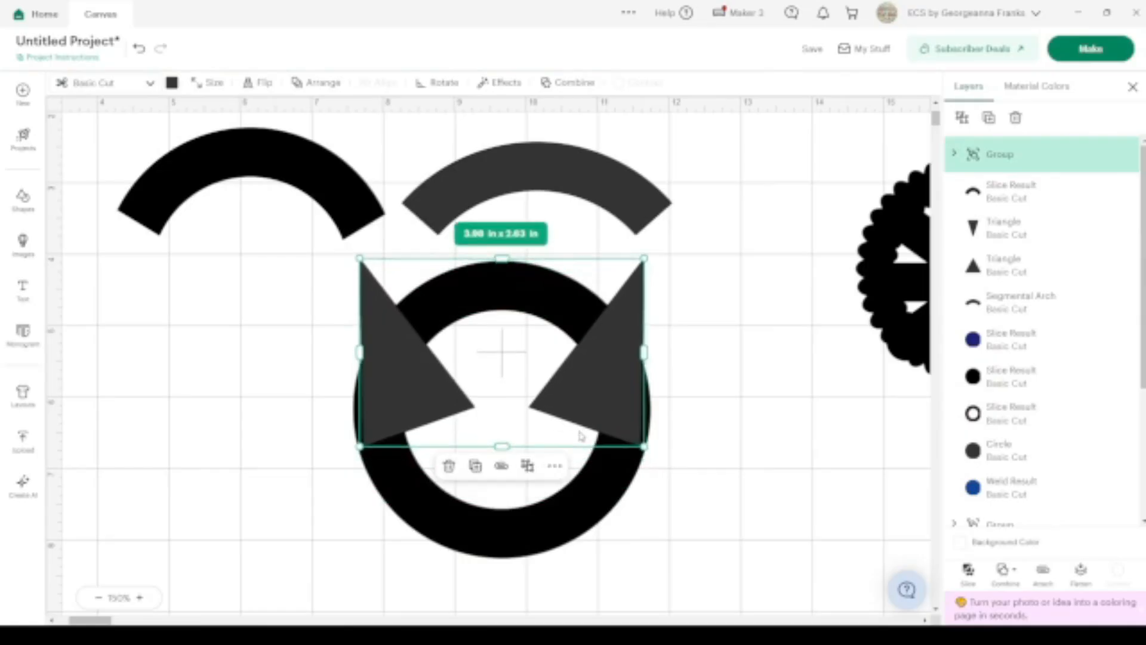
pyautogui.click(760, 414)
# Weld the steep triangle group on the second ring into one shape.
pyautogui.click(630, 370)
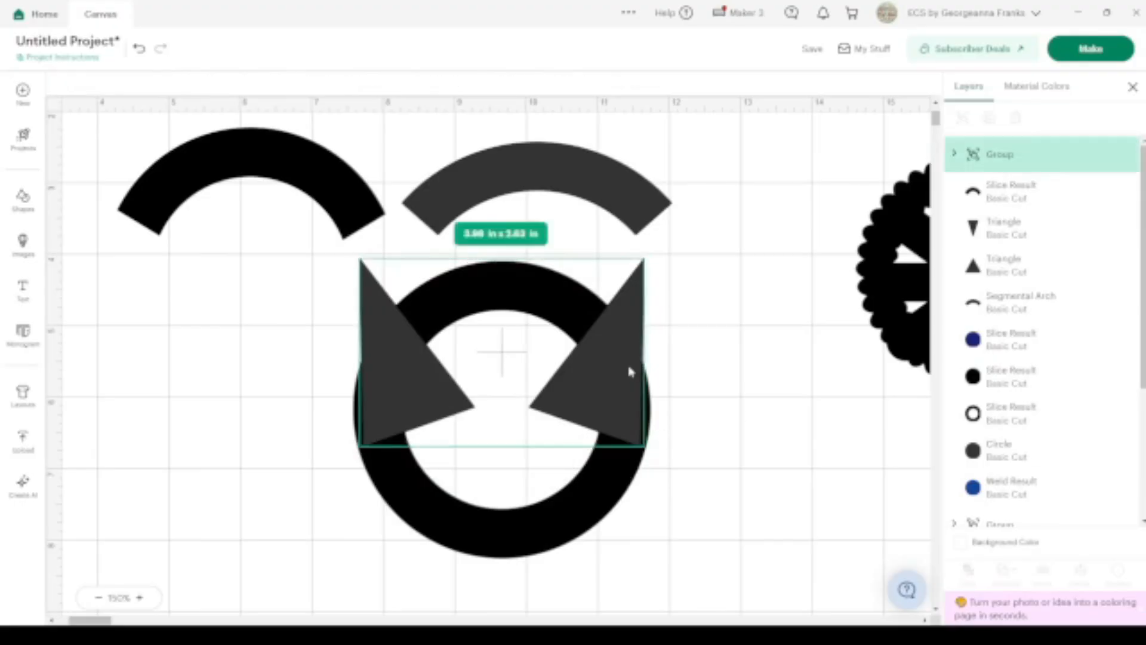
pyautogui.click(1008, 572)
pyautogui.click(1015, 425)
# Slice the second ring with the welded steep triangles and delete all resulting triangle and overlap pieces.
pyautogui.moveTo(660, 585); pyautogui.dragTo(439, 402)
pyautogui.click(963, 568)
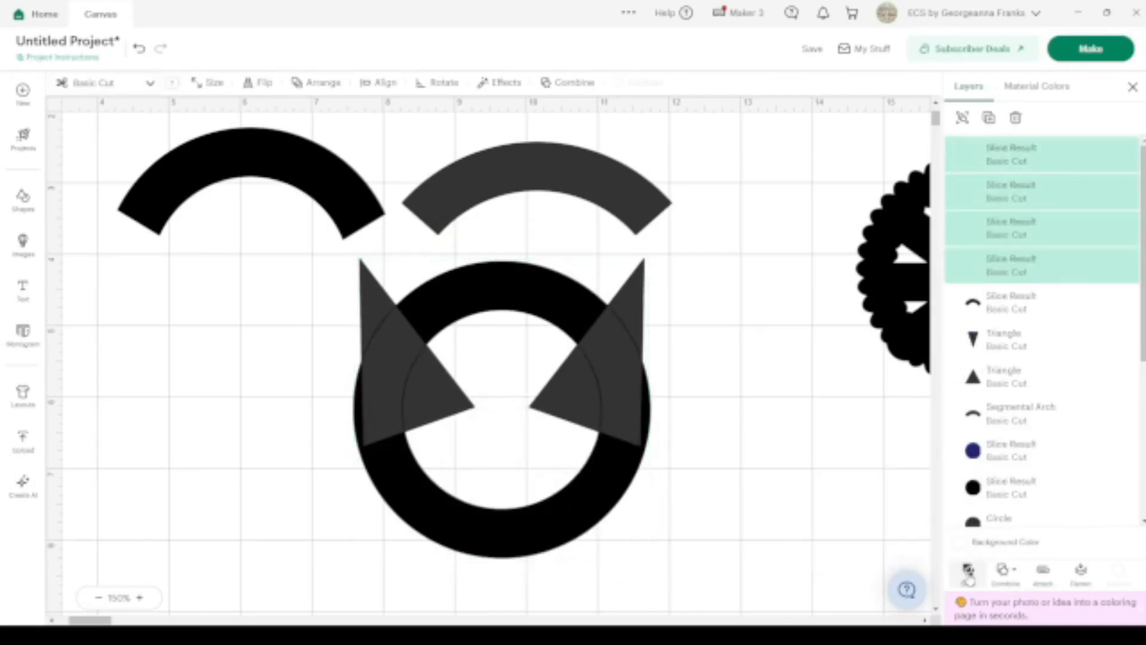
pyautogui.click(623, 358)
pyautogui.press('Delete')
pyautogui.click(619, 349)
pyautogui.press('Delete')
pyautogui.click(632, 306)
pyautogui.press('Delete')
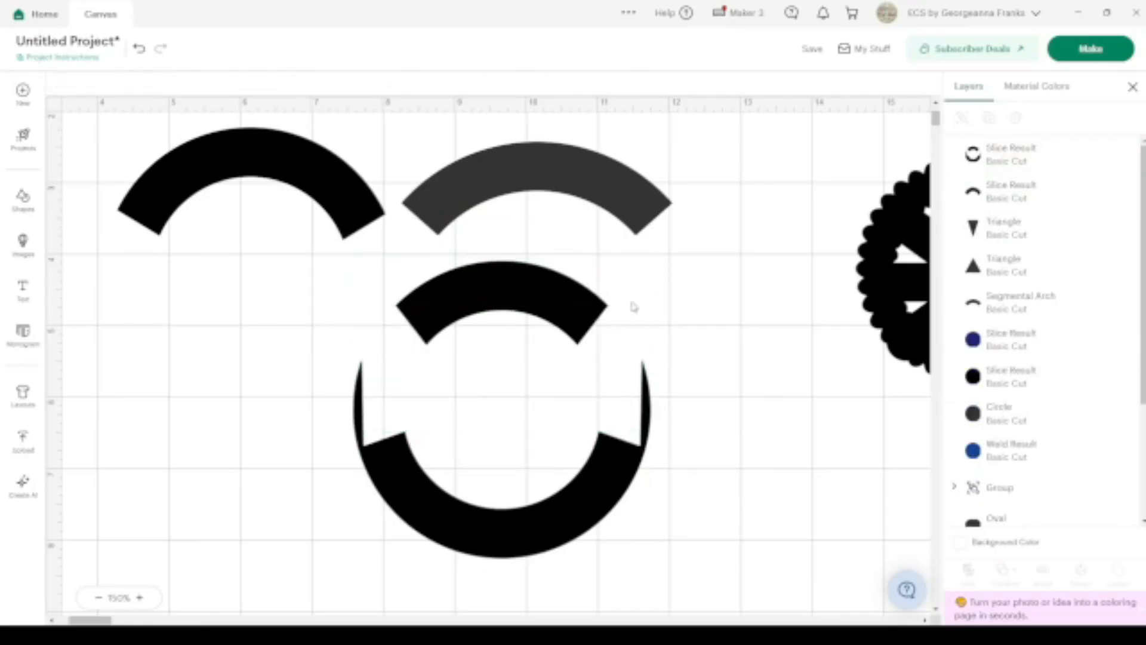
# Hide the lower section of the second sliced ring with Contour and move the short upper arc beneath the first black arc.
pyautogui.click(609, 487)
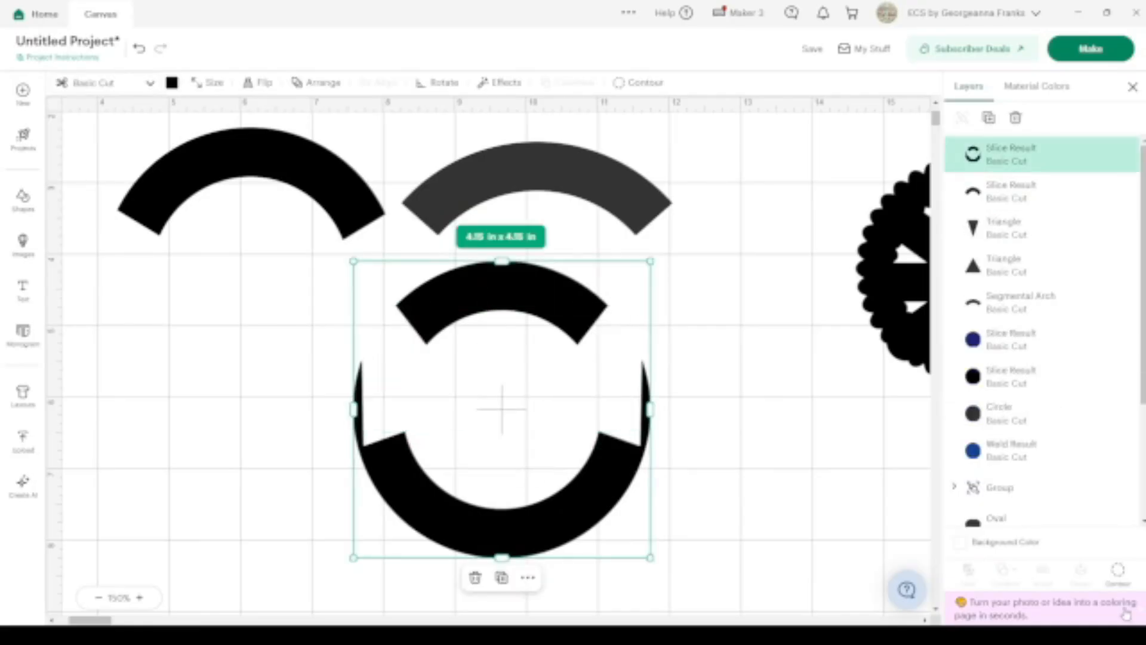
pyautogui.click(1118, 570)
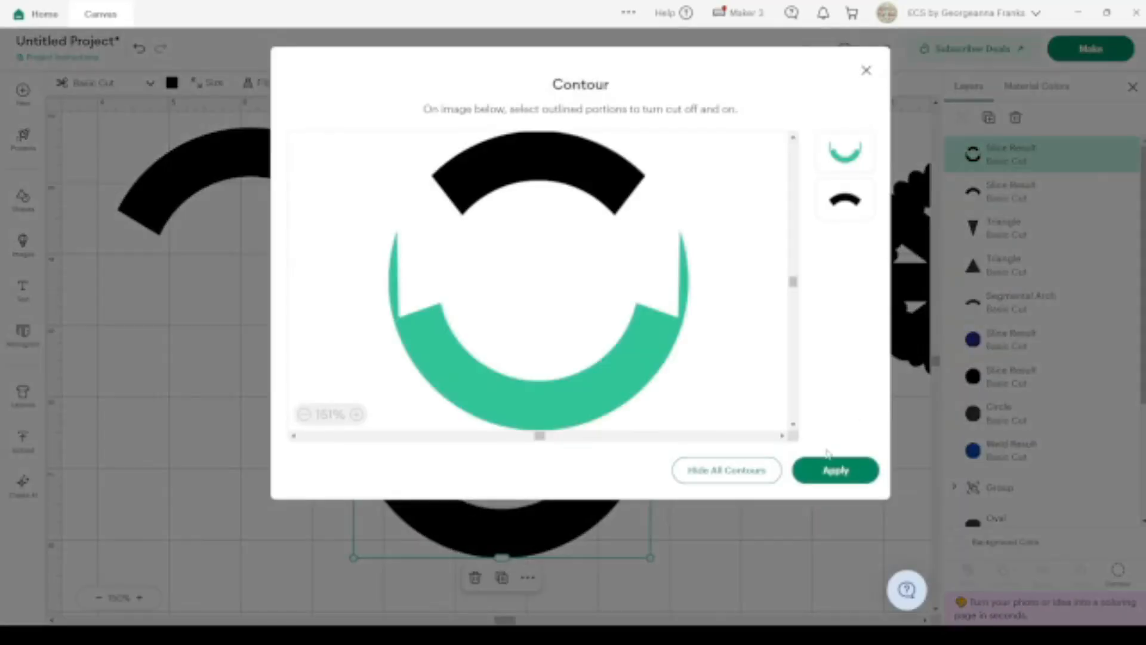
pyautogui.click(651, 356)
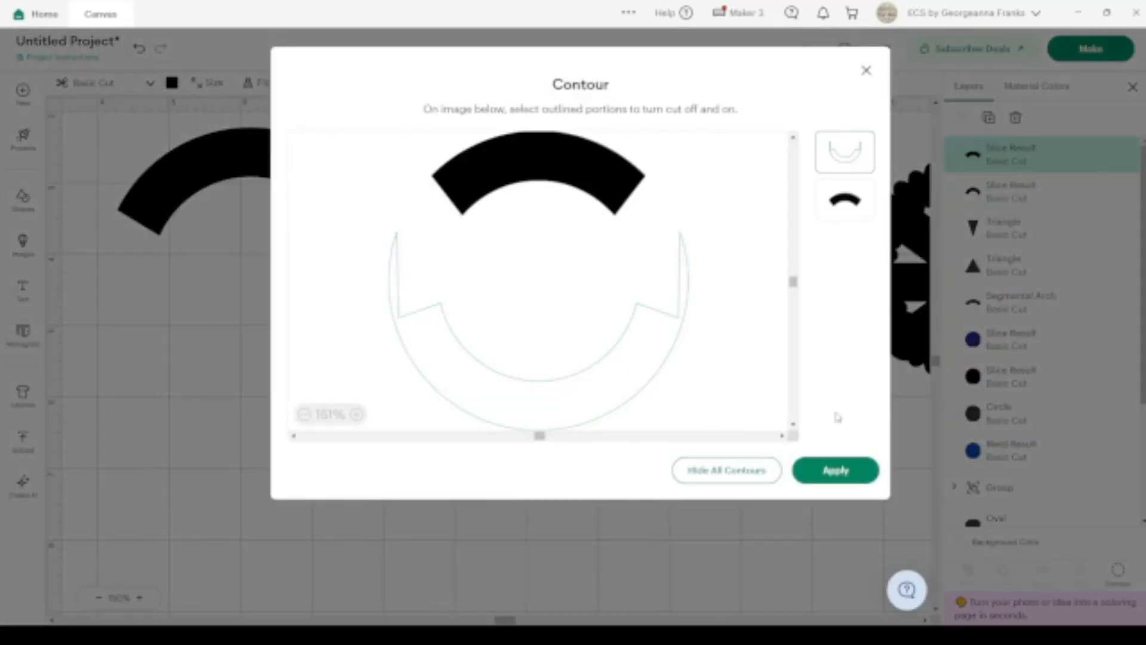
pyautogui.click(859, 469)
pyautogui.moveTo(566, 303); pyautogui.dragTo(310, 276)
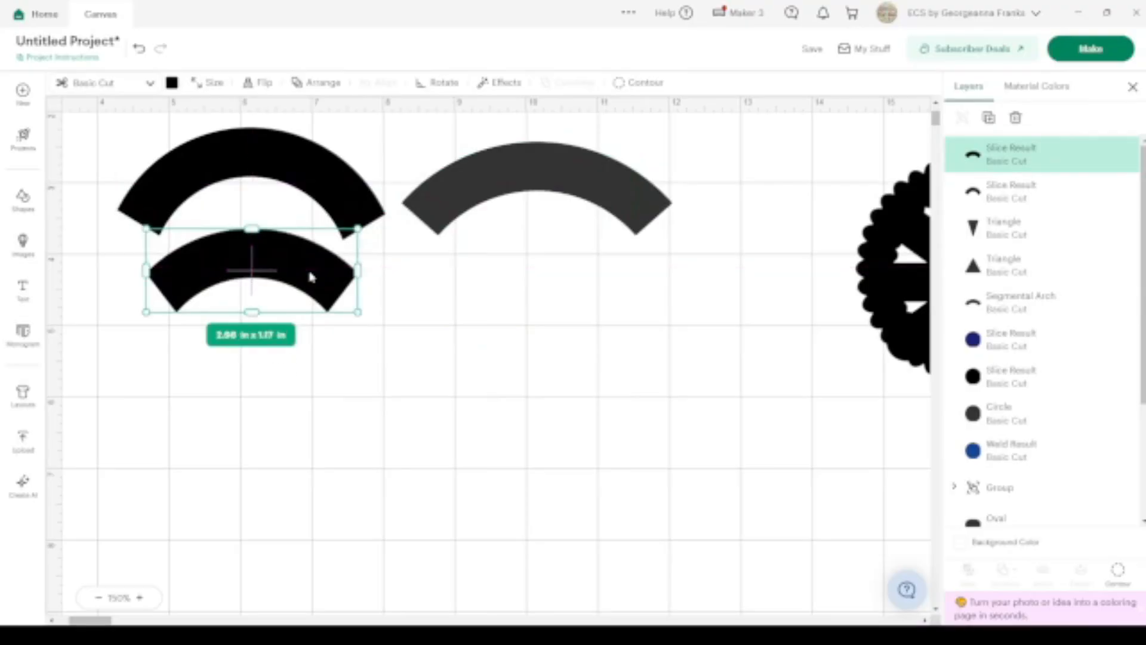
# Try stretching the larger black arc to about 4.6 in wide and undo the stretch.
pyautogui.click(604, 183)
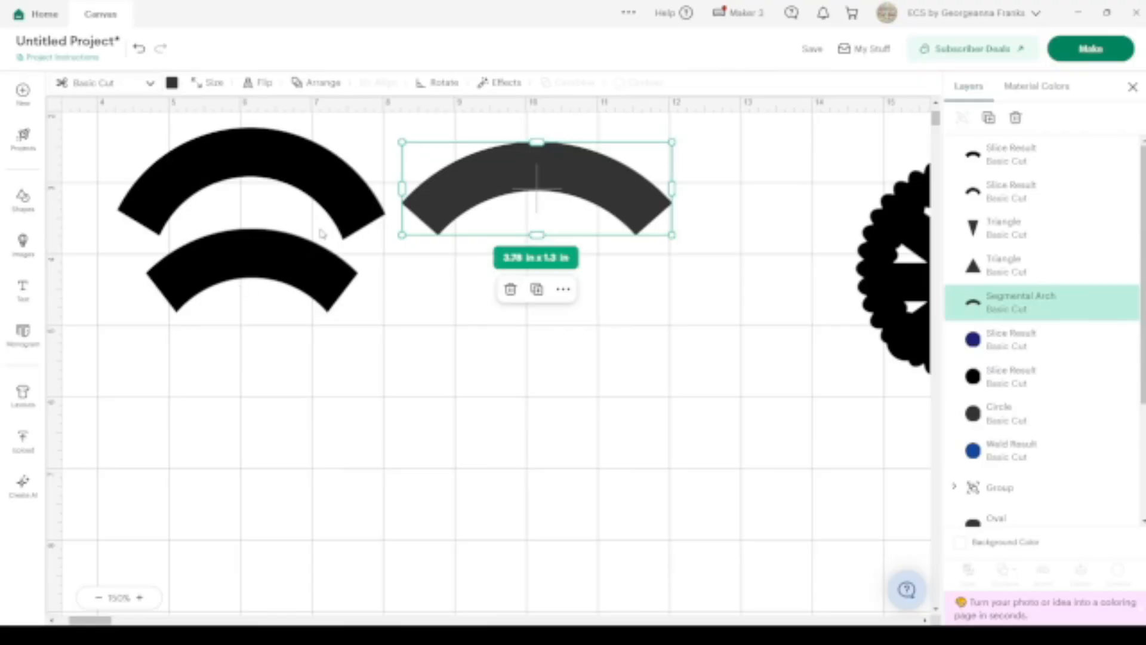
pyautogui.click(358, 211)
pyautogui.moveTo(385, 183); pyautogui.dragTo(449, 183)
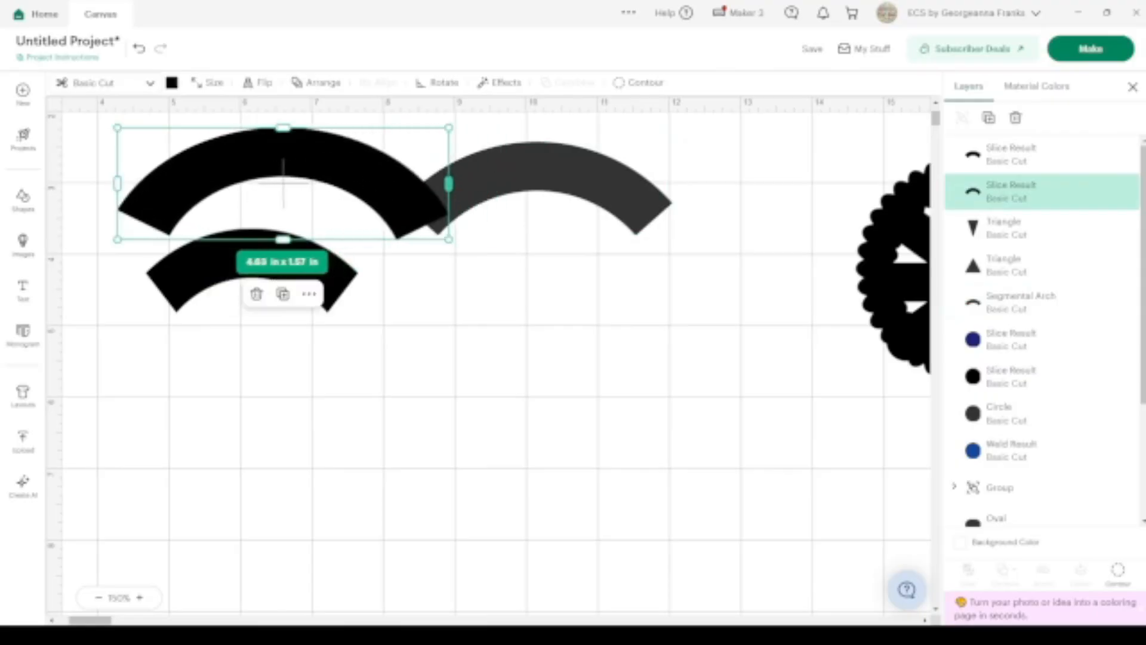
pyautogui.hotkey('ctrl', 'z')
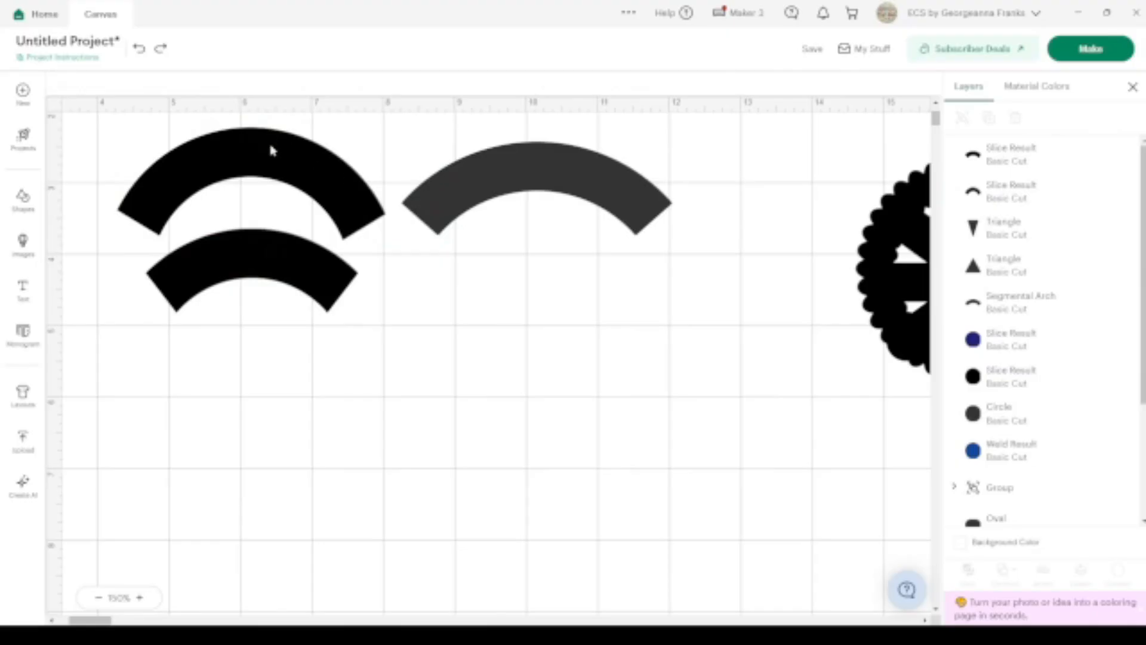
# Try an inward offset of -0.139 in on the larger black arc and delete the offset shape.
pyautogui.click(274, 154)
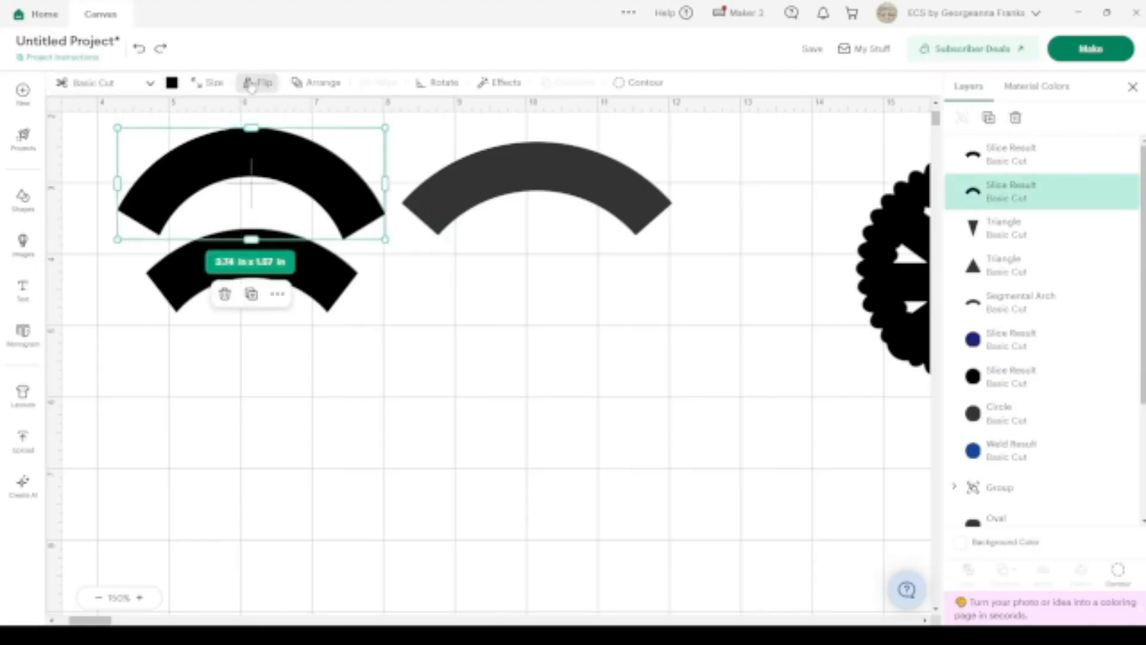
pyautogui.click(496, 83)
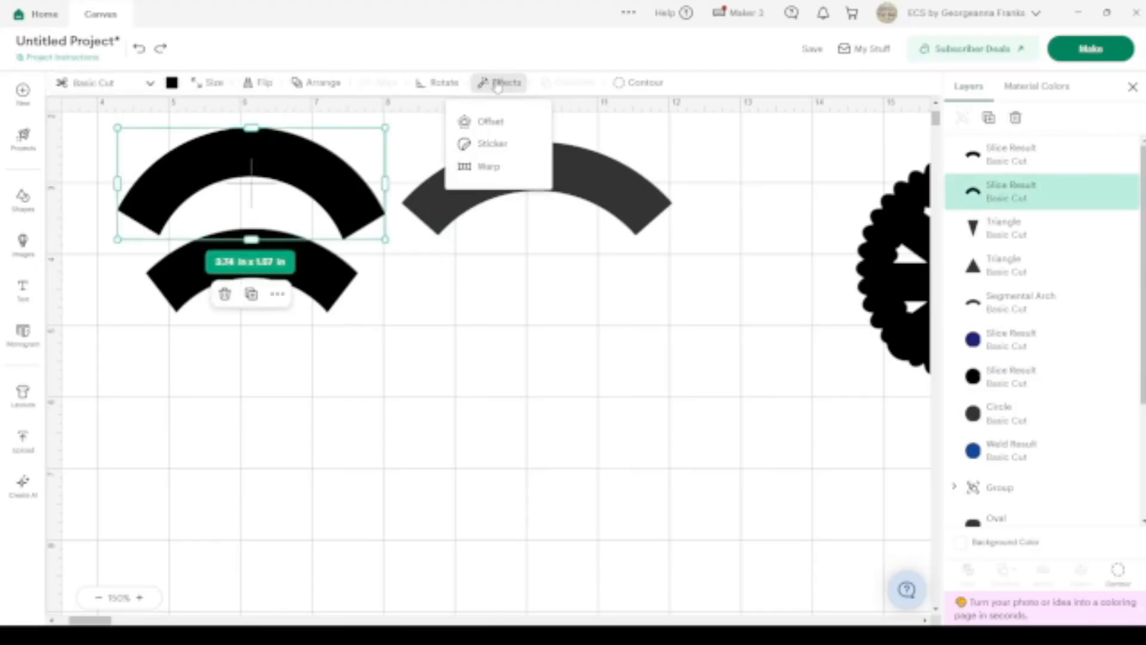
pyautogui.click(493, 121)
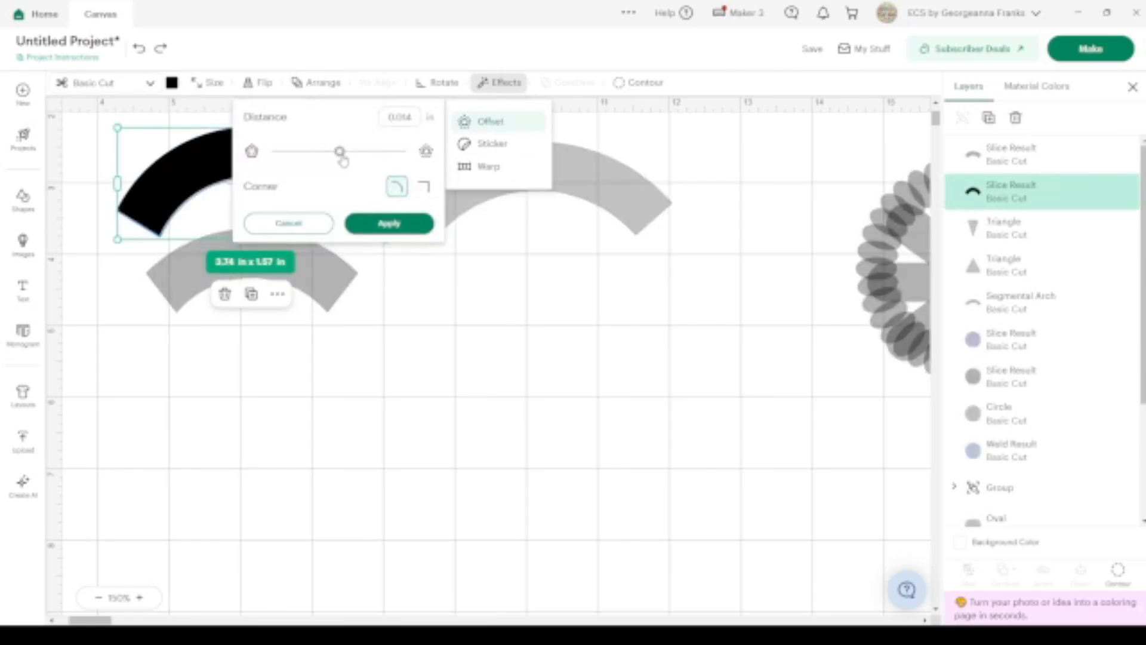
pyautogui.moveTo(340, 156); pyautogui.dragTo(335, 157)
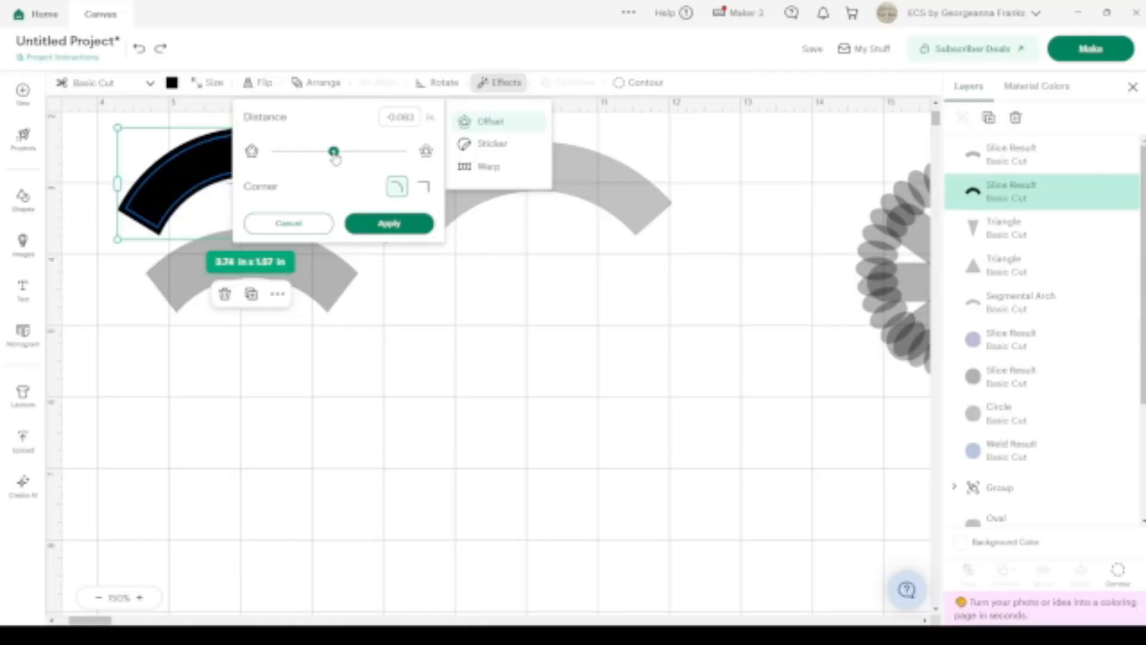
pyautogui.moveTo(335, 157); pyautogui.dragTo(332, 159)
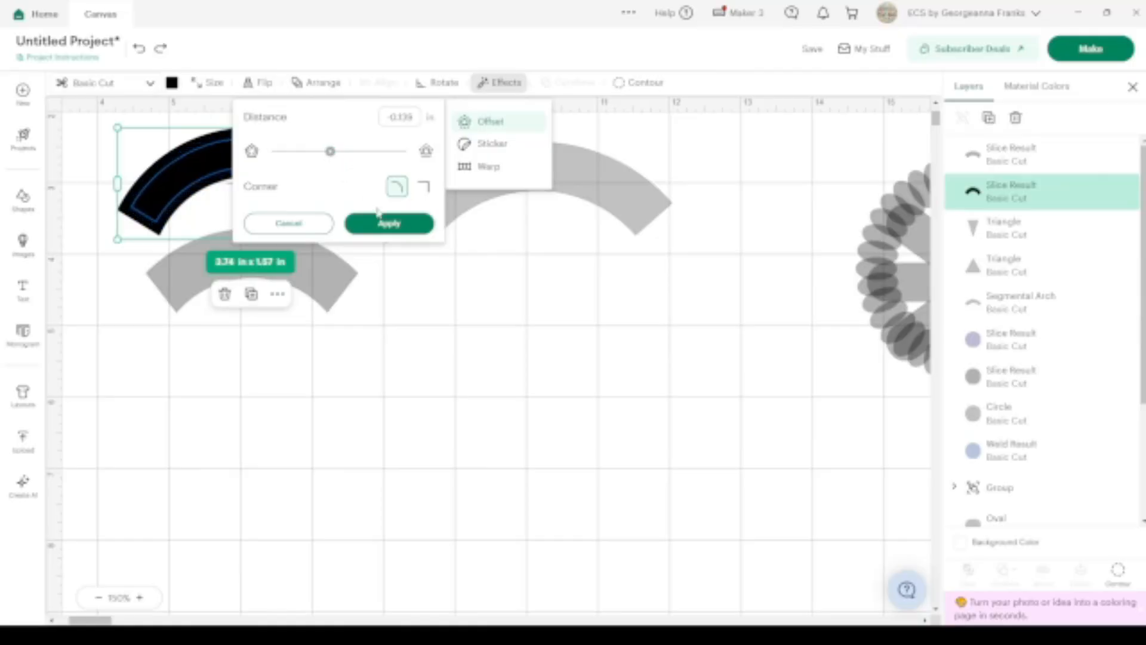
pyautogui.click(387, 222)
pyautogui.moveTo(292, 168); pyautogui.dragTo(533, 382)
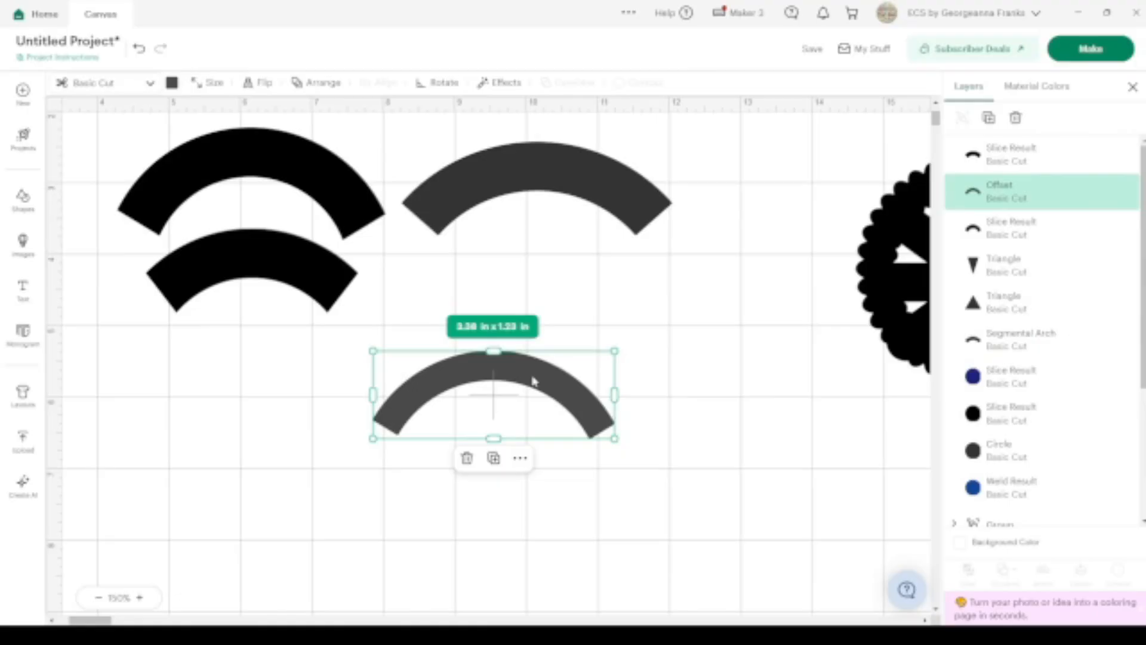
pyautogui.press('Delete')
# Delete the dark grey segmental arch beside the two black arcs.
pyautogui.click(576, 171)
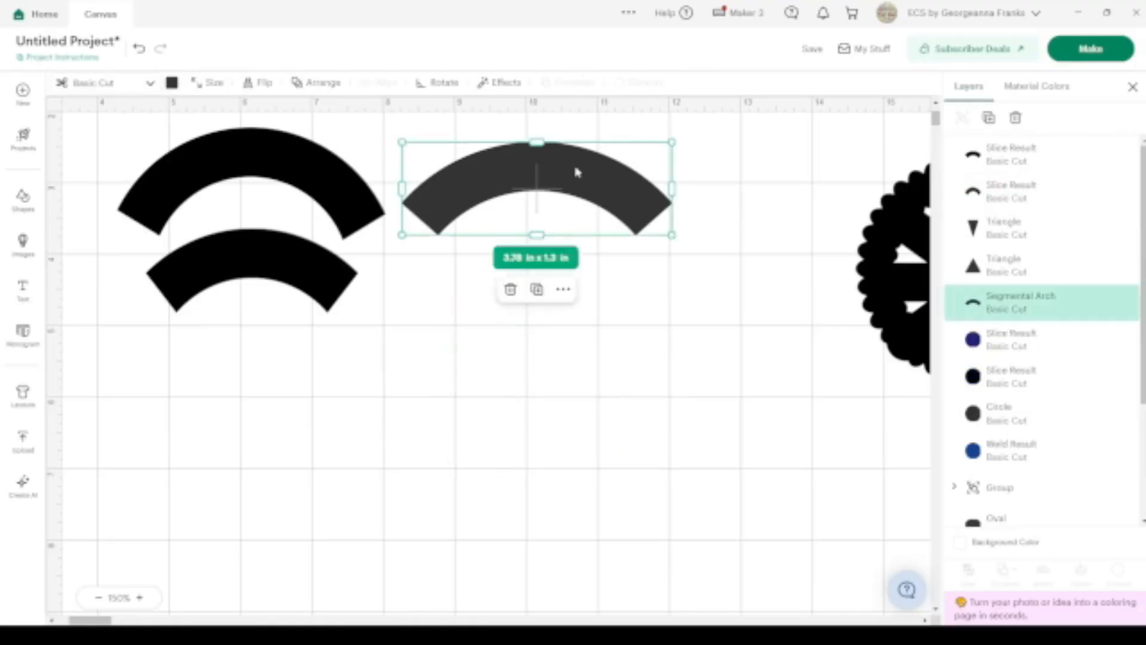
pyautogui.press('Delete')
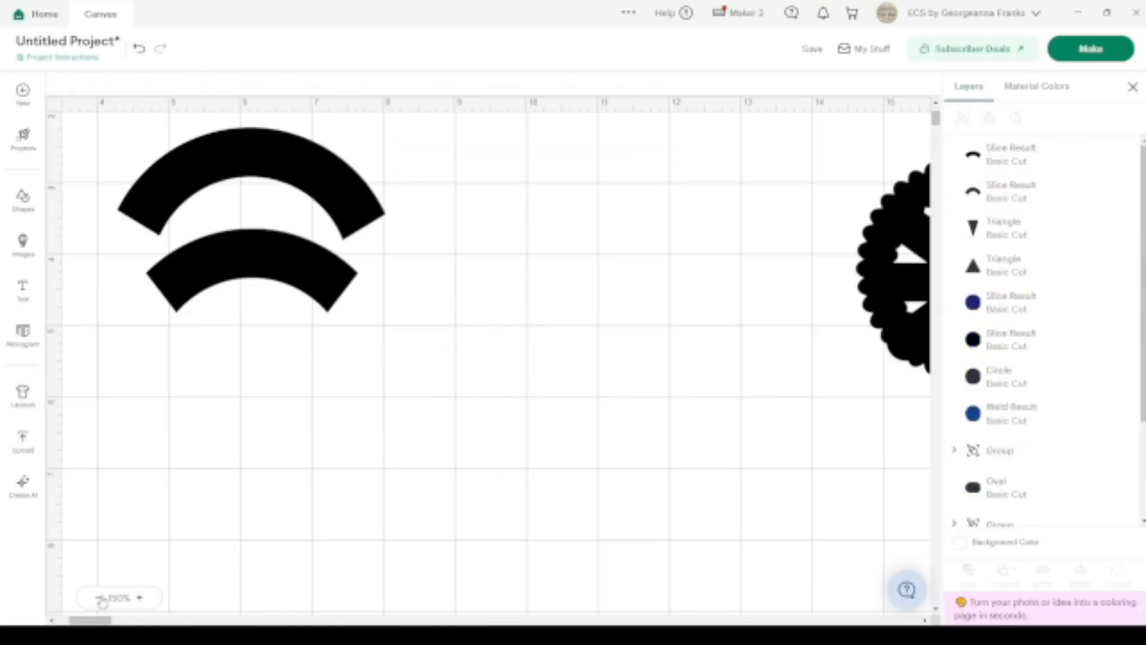
# Recolor both black arcs to the scalloped circles' blue and place them beside those circles in the upper row.
pyautogui.click(100, 597)
pyautogui.click(100, 597)
pyautogui.click(100, 597)
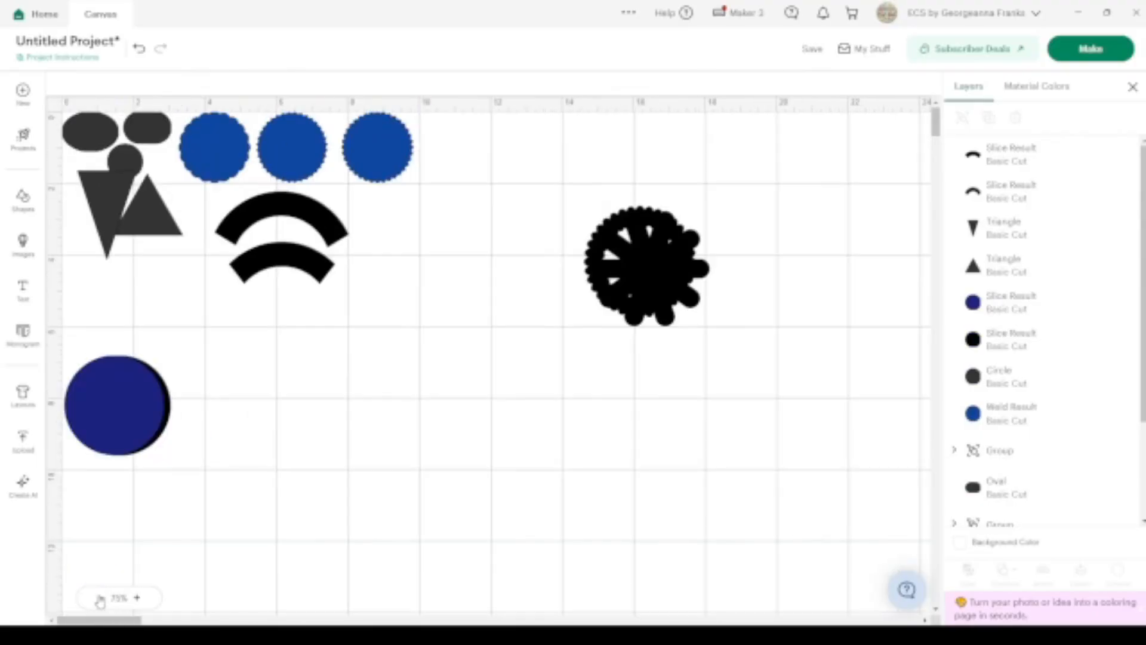
pyautogui.click(305, 259)
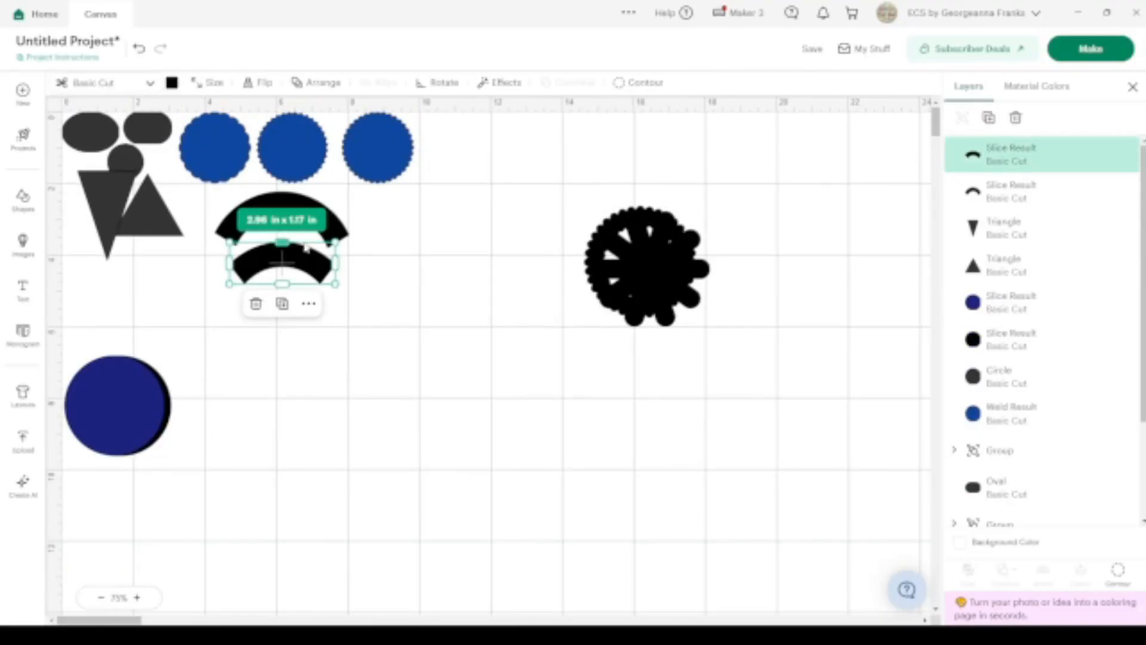
pyautogui.click(296, 200)
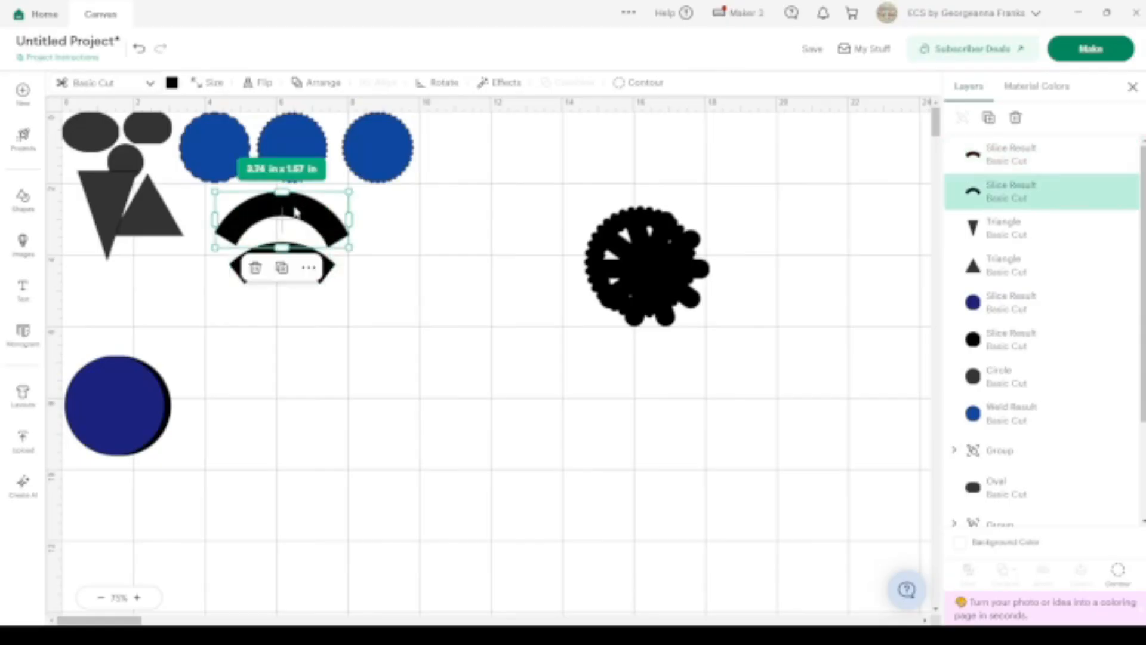
pyautogui.keyDown('shift'); pyautogui.click(333, 270); pyautogui.keyUp('shift')
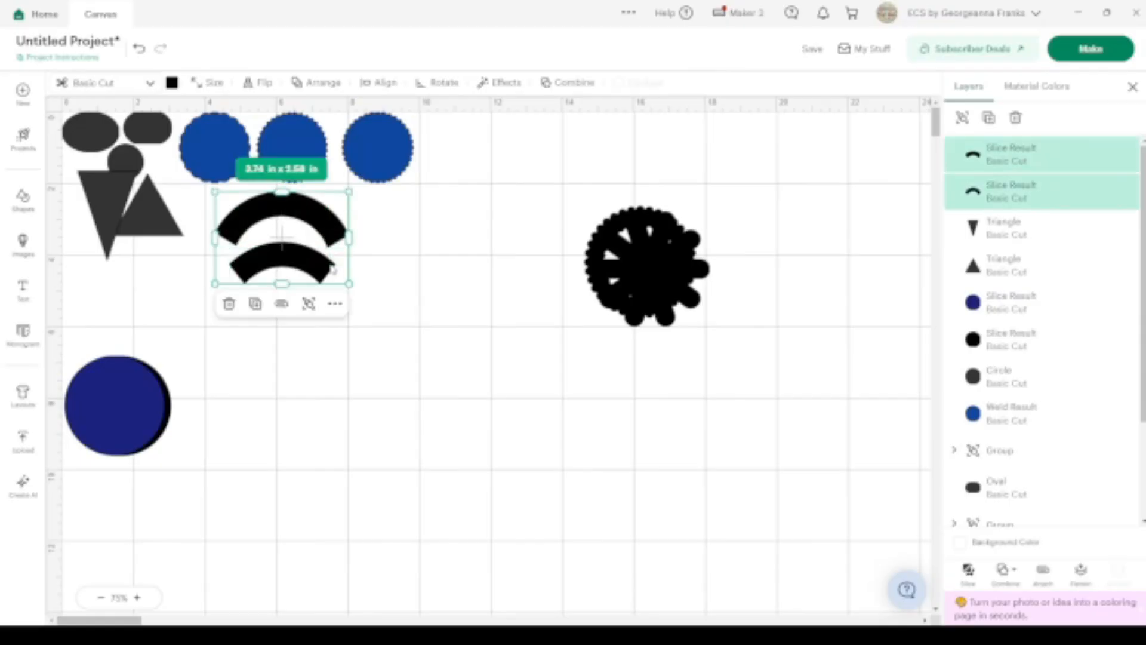
pyautogui.click(173, 83)
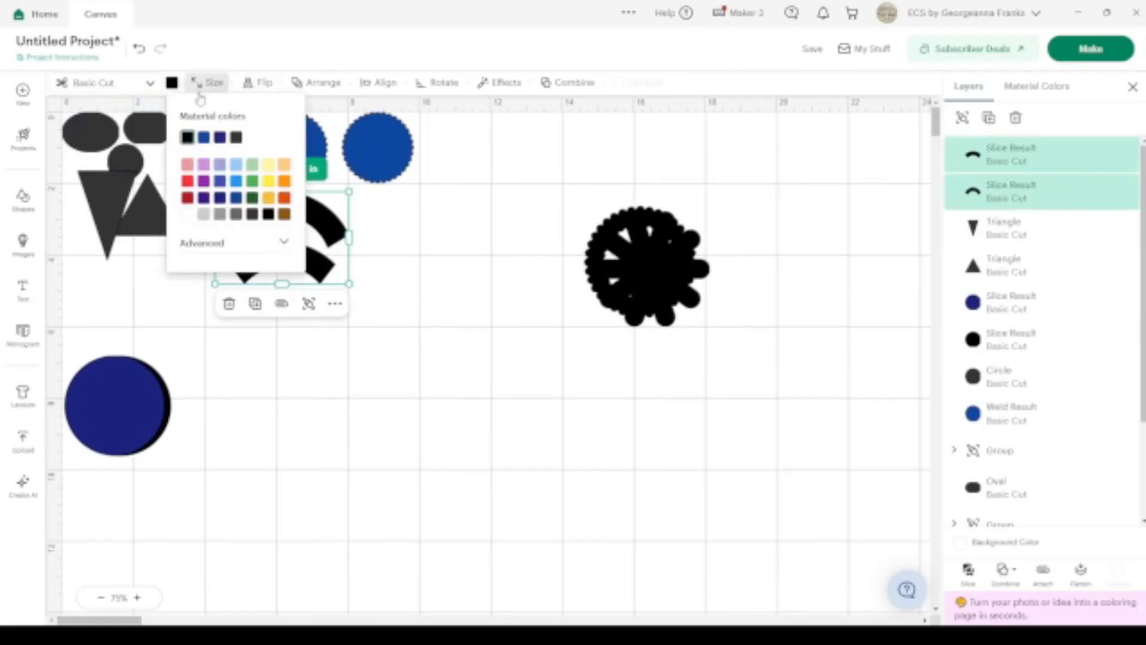
pyautogui.click(203, 138)
pyautogui.moveTo(324, 225); pyautogui.dragTo(545, 146)
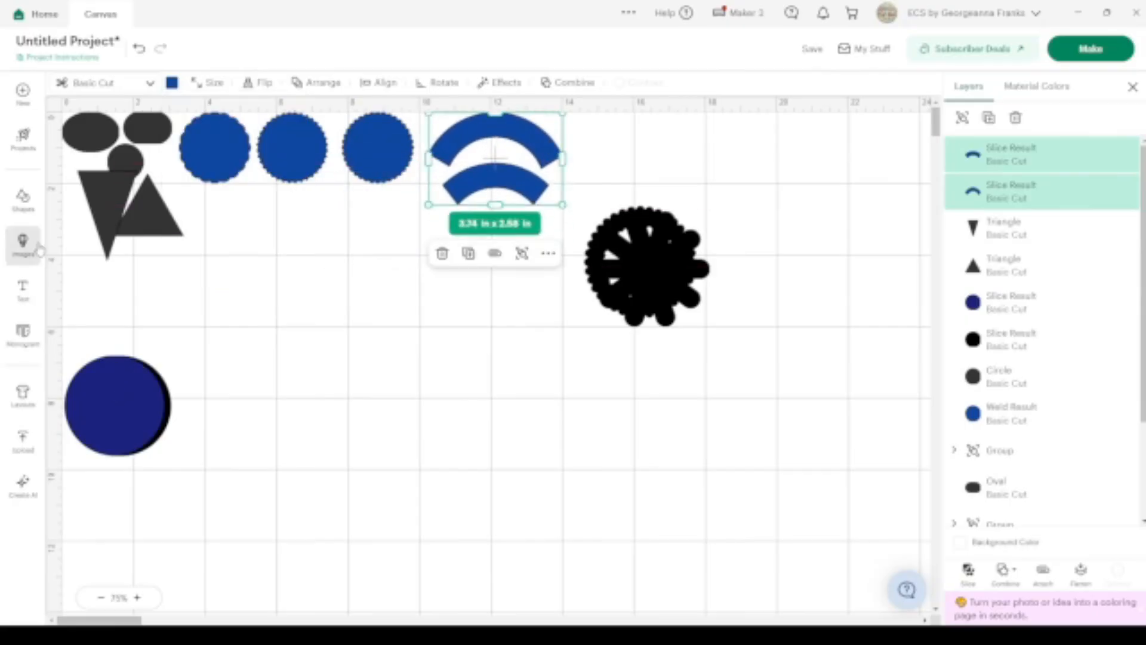
pyautogui.click(37, 205)
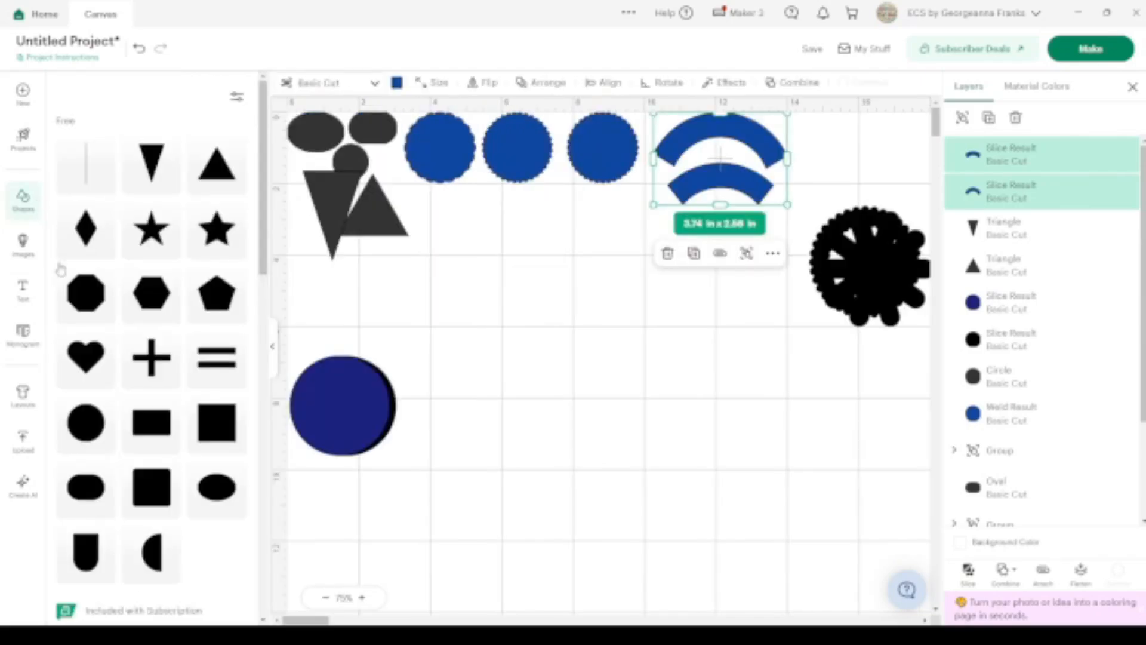
pyautogui.scroll(-5, 123, 412)
pyautogui.scroll(-4, 123, 412)
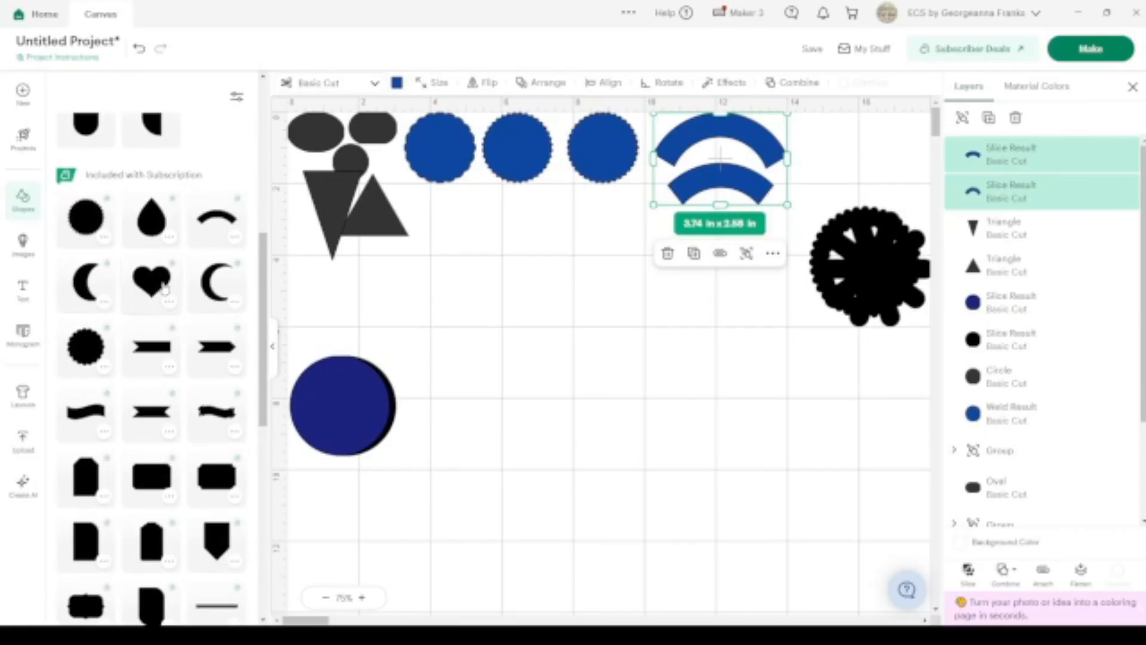
pyautogui.click(272, 346)
# Duplicate the stacked navy and black circle pair twice and line the copies up beside the original.
pyautogui.moveTo(179, 490); pyautogui.dragTo(102, 391)
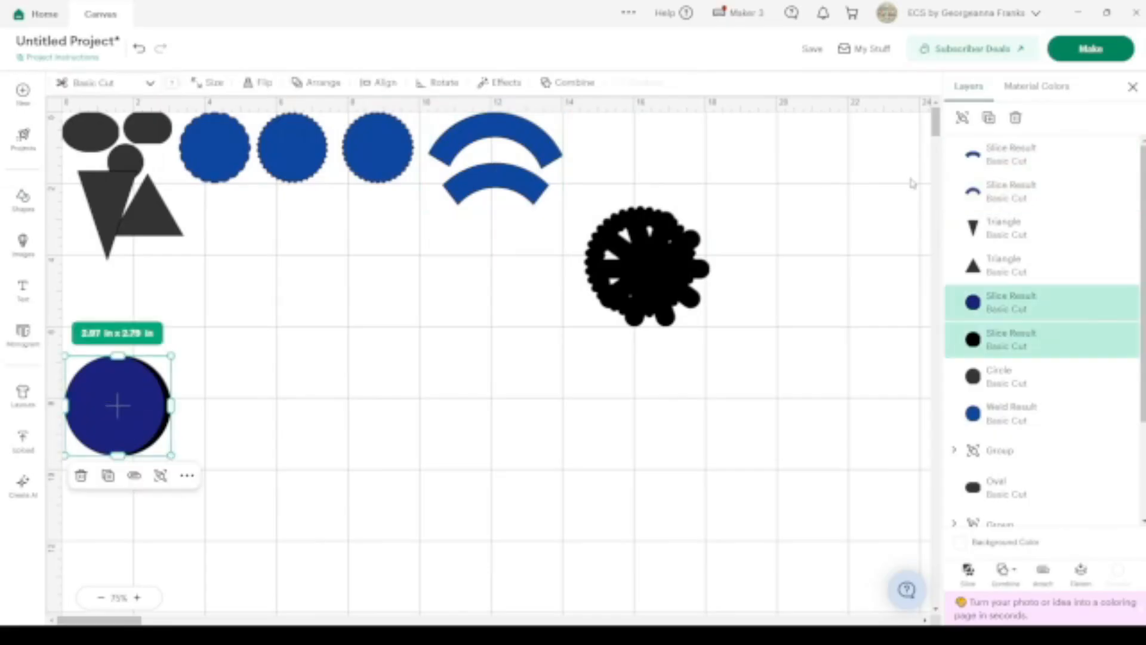
pyautogui.click(990, 119)
pyautogui.moveTo(137, 426); pyautogui.dragTo(259, 415)
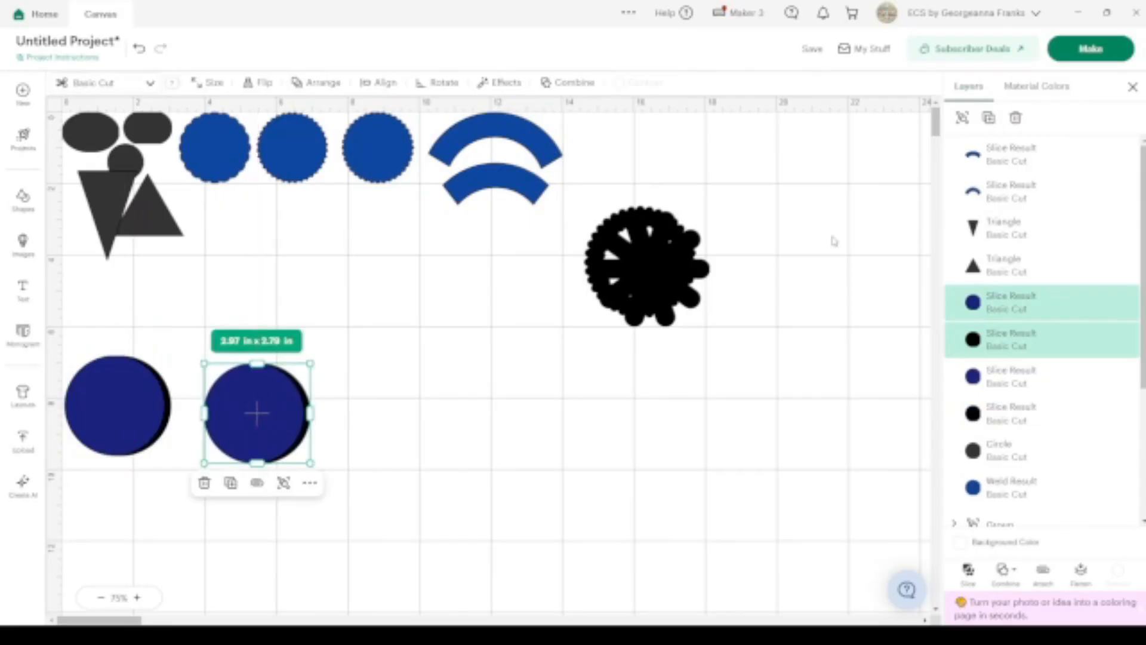
pyautogui.click(989, 118)
pyautogui.moveTo(281, 430); pyautogui.dragTo(471, 414)
# In the rightmost circle pair, shift the navy circle sideways over the black one and enlarge it to about 4 in across.
pyautogui.click(588, 485)
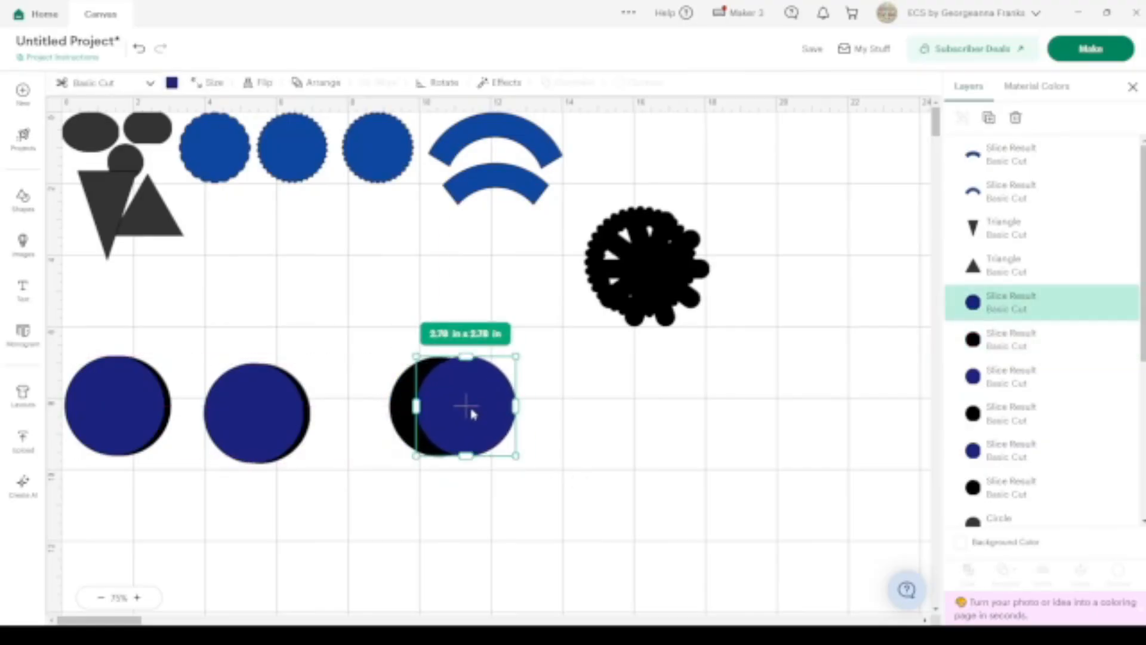
pyautogui.moveTo(533, 503); pyautogui.dragTo(423, 350)
pyautogui.click(609, 440)
pyautogui.moveTo(489, 410)
pyautogui.mouseDown()
pyautogui.moveTo(489, 422)
pyautogui.moveTo(484, 389)
pyautogui.moveTo(488, 416)
pyautogui.mouseUp()
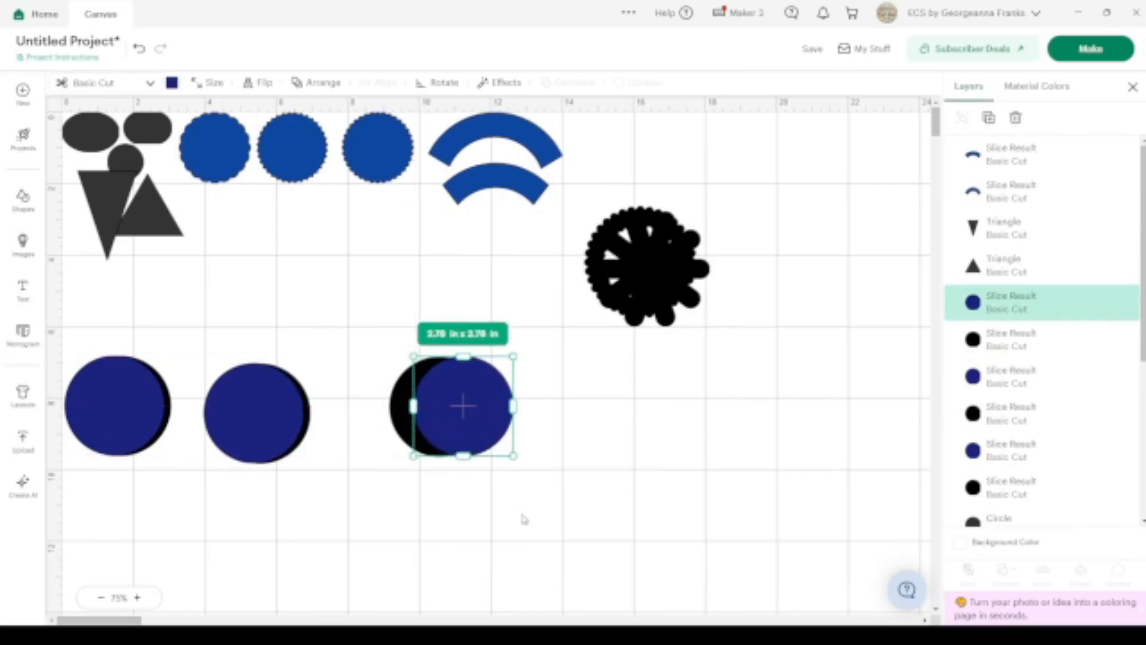
pyautogui.moveTo(512, 456); pyautogui.dragTo(555, 483)
pyautogui.moveTo(486, 430); pyautogui.dragTo(494, 416)
# Slice the rightmost black circle with the enlarged navy circle.
pyautogui.moveTo(517, 533); pyautogui.dragTo(375, 373)
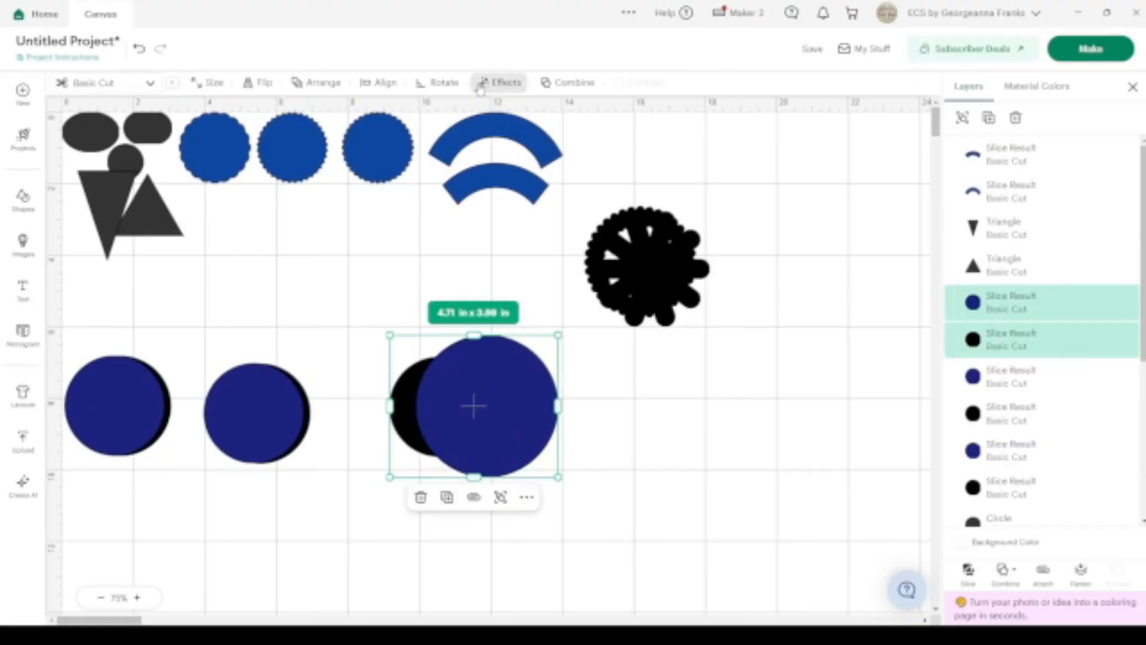
pyautogui.click(968, 570)
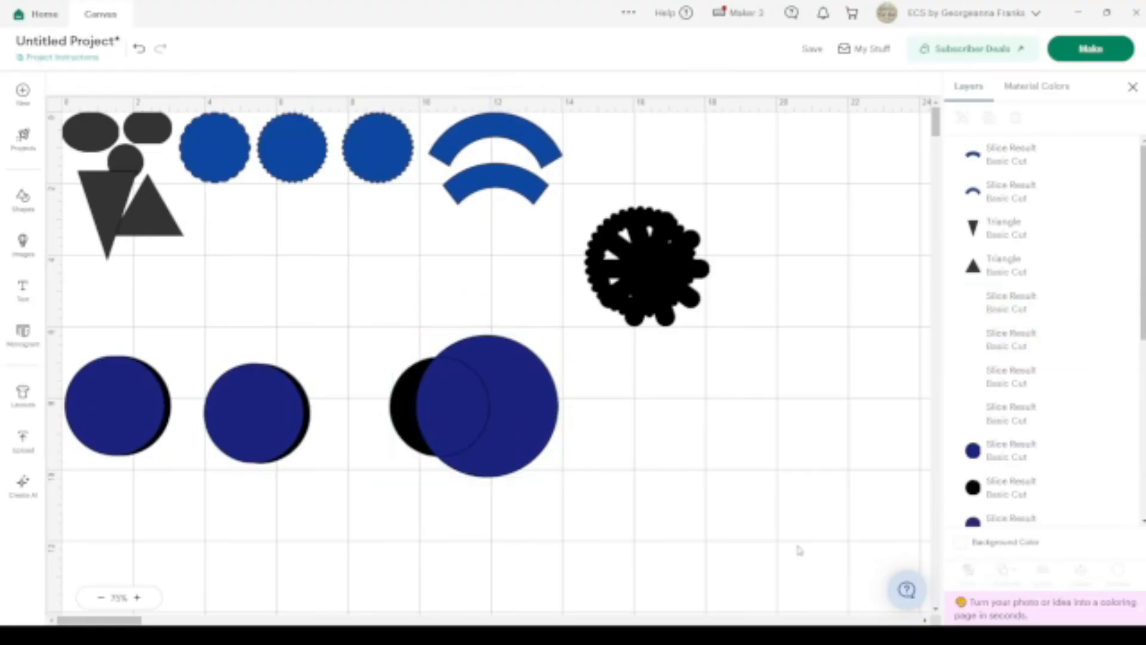
pyautogui.click(530, 418)
pyautogui.press('Delete')
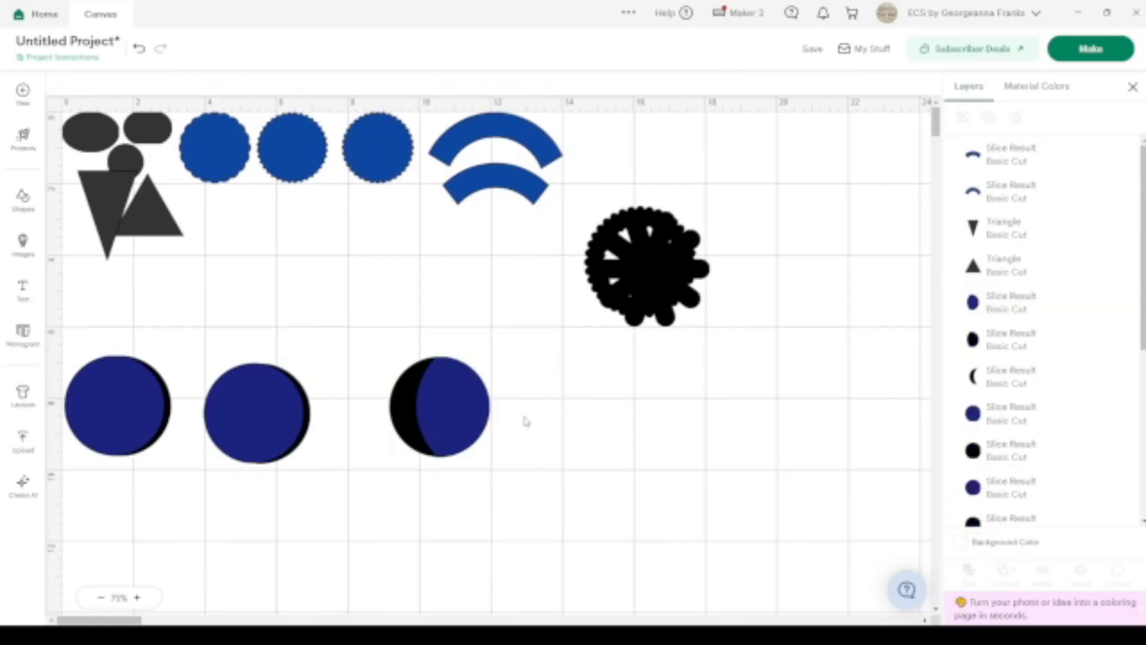
pyautogui.hotkey('ctrl', 'z')
# Separate the large navy crescent and the thin black crescent, deleting the two overlap pieces from the slice.
pyautogui.moveTo(526, 421); pyautogui.dragTo(669, 452)
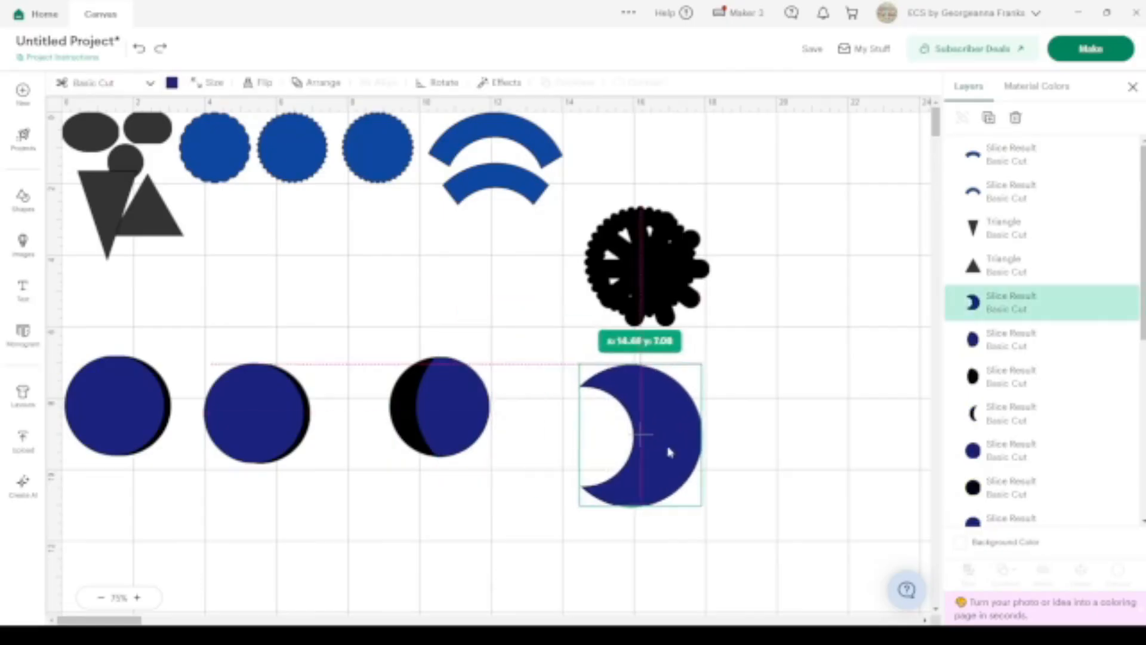
pyautogui.click(449, 388)
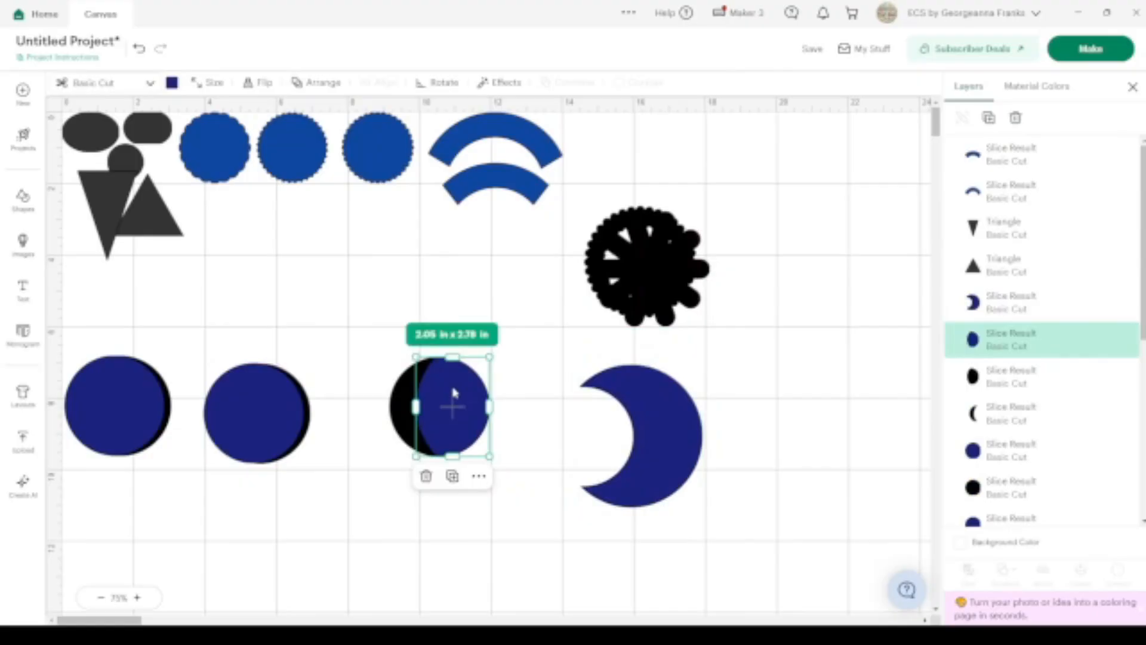
pyautogui.press('Delete')
pyautogui.click(452, 392)
pyautogui.press('Delete')
pyautogui.moveTo(408, 404); pyautogui.dragTo(527, 440)
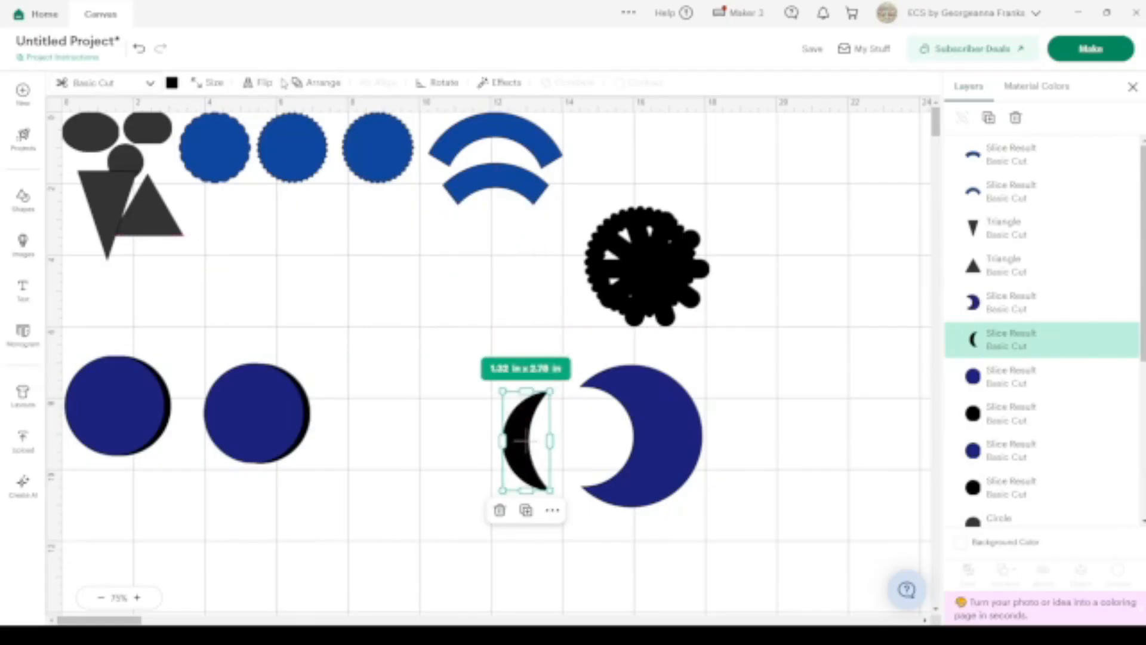
# Recolor the thin black crescent and the large navy crescent to the same blue as the arcs.
pyautogui.click(171, 82)
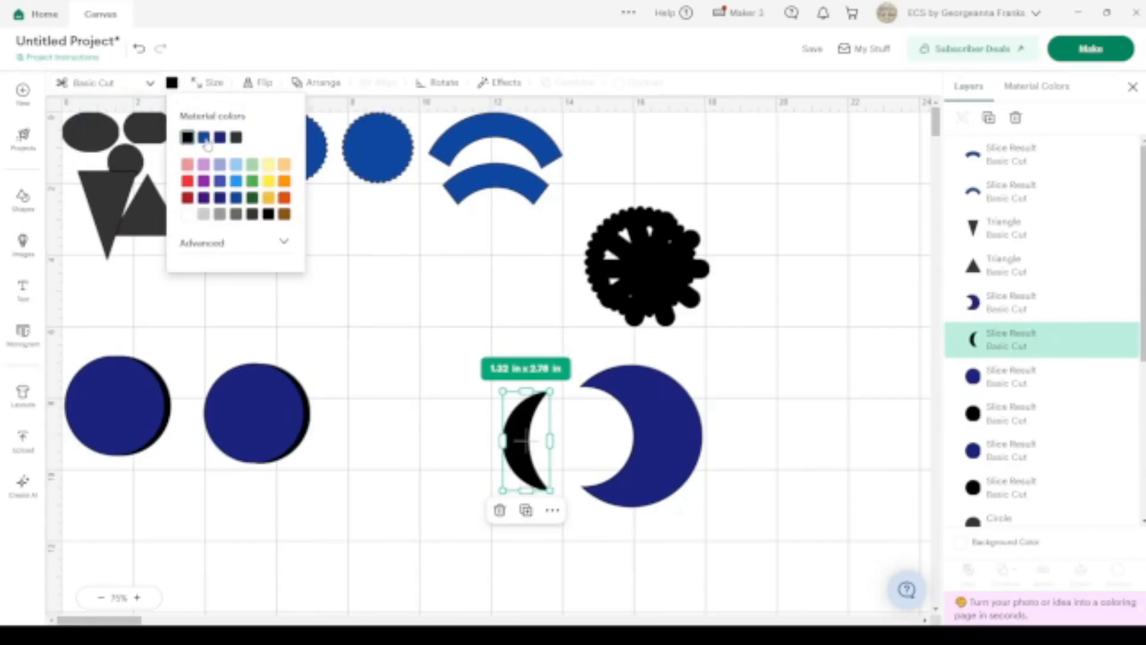
pyautogui.click(204, 139)
pyautogui.click(667, 408)
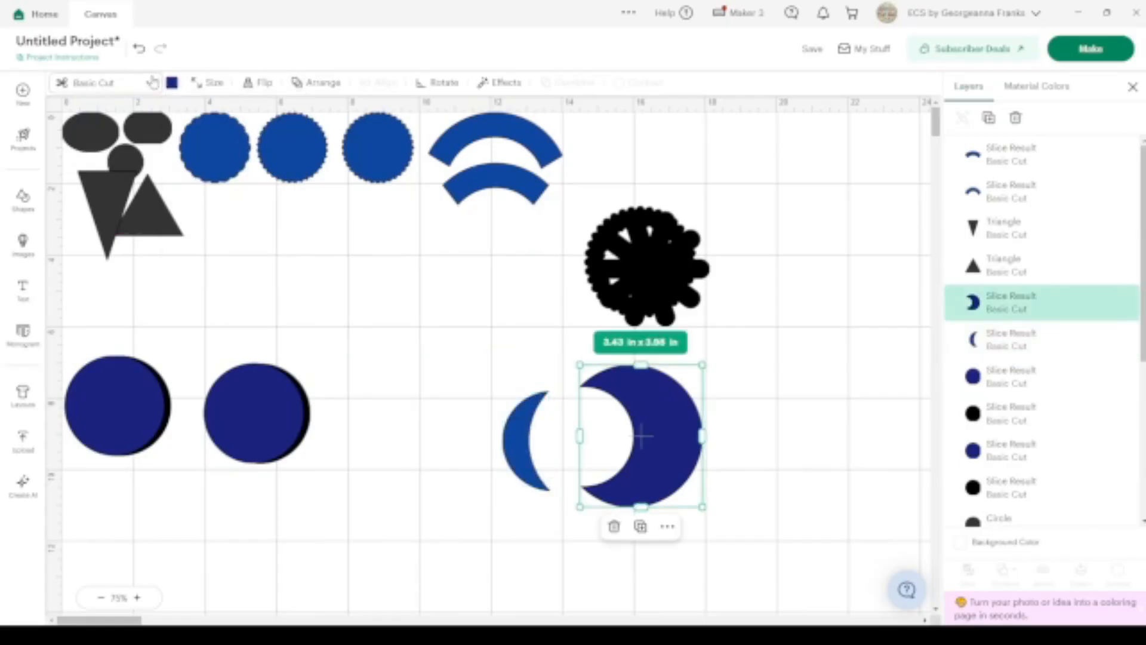
pyautogui.click(173, 83)
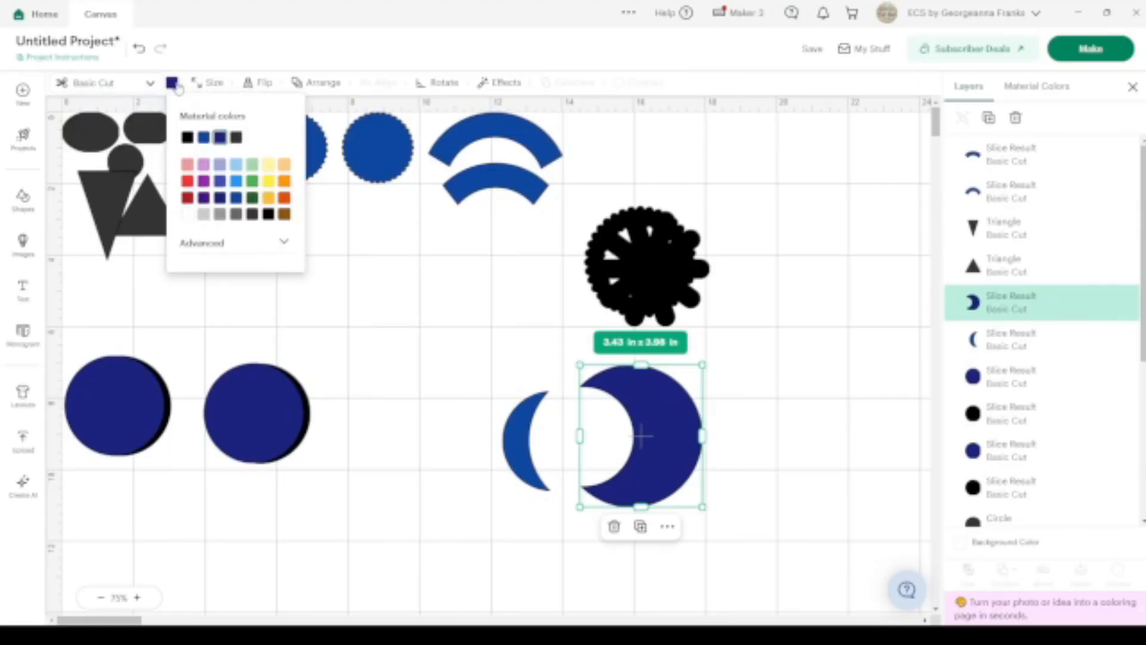
pyautogui.click(204, 138)
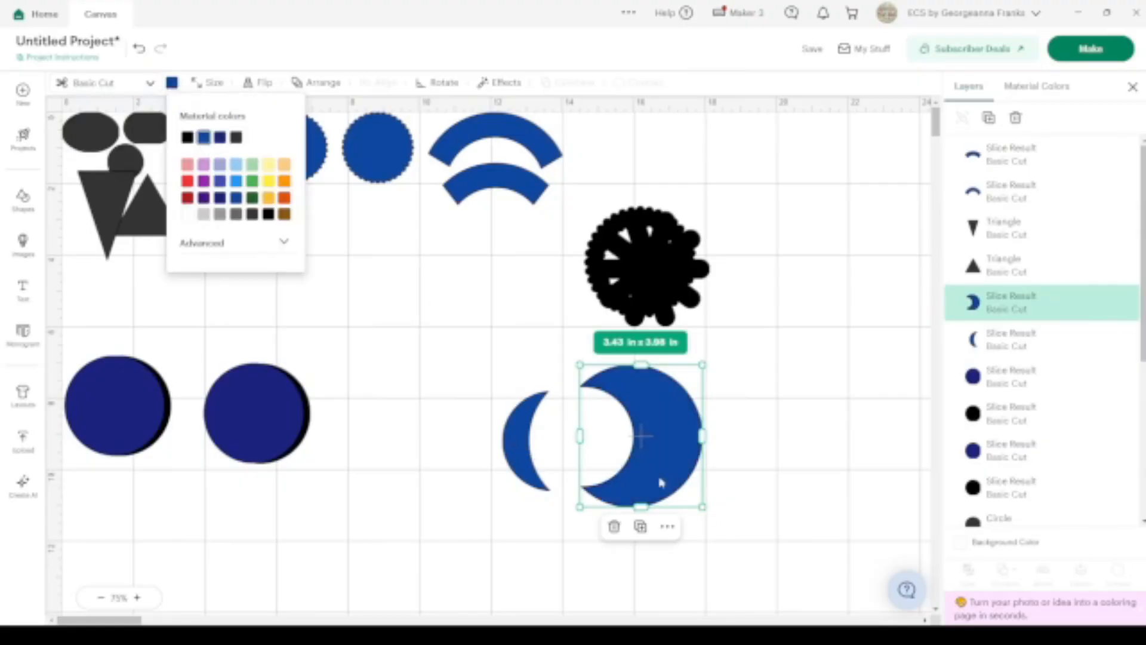
# Shrink the large crescent to about 2 in wide and place both crescents beside the arcs in the upper row.
pyautogui.moveTo(704, 507); pyautogui.dragTo(650, 450)
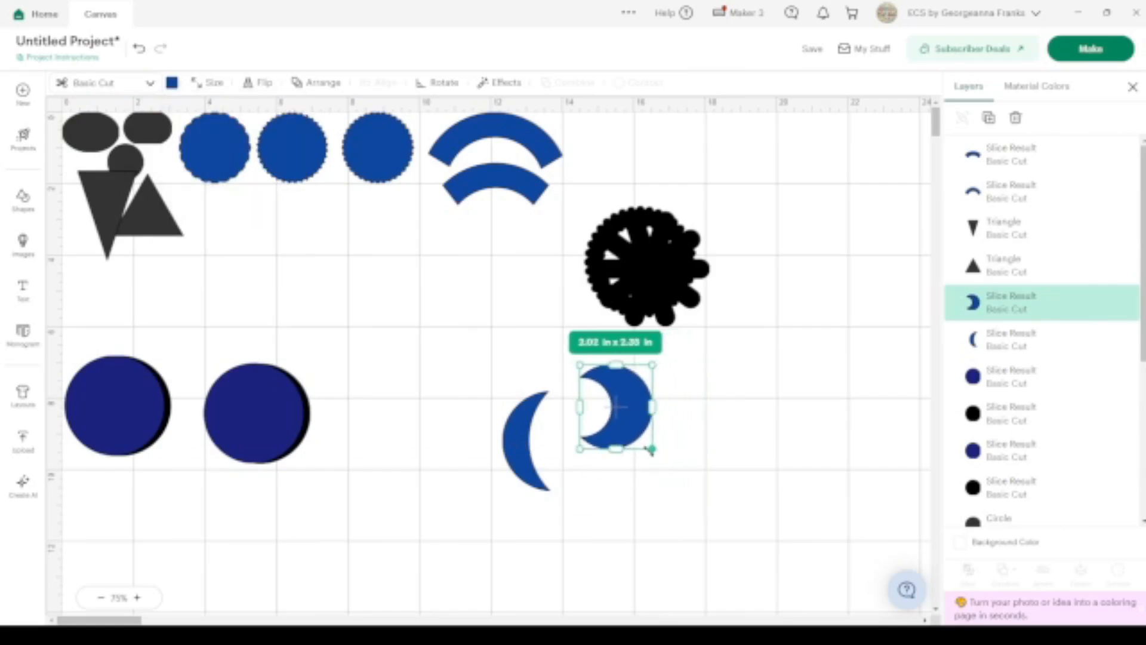
pyautogui.moveTo(633, 394); pyautogui.dragTo(622, 146)
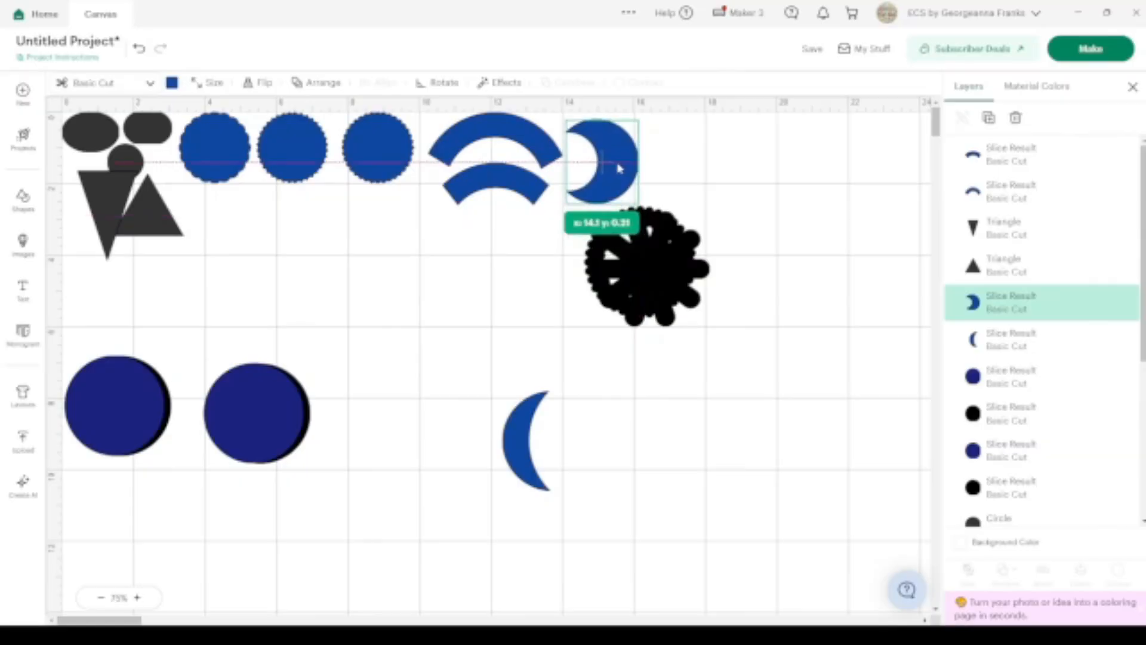
pyautogui.moveTo(518, 452); pyautogui.dragTo(677, 167)
# Move the black burst of rounded bars off the scalloped ring and recolor it the same blue as the crescents.
pyautogui.moveTo(642, 283); pyautogui.dragTo(884, 272)
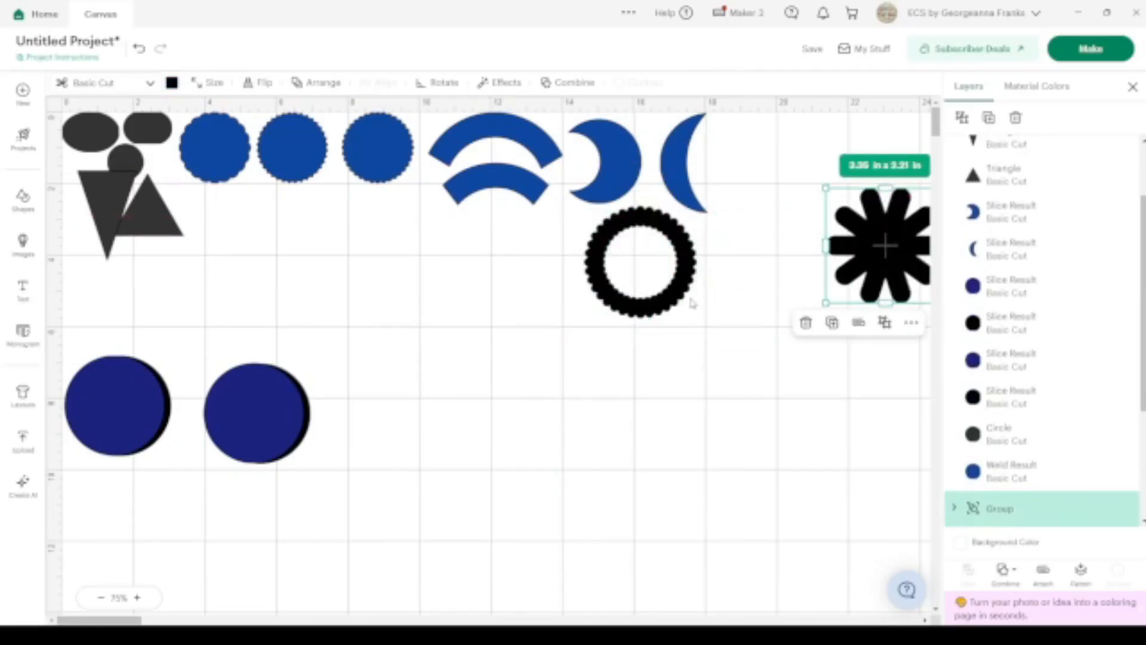
pyautogui.moveTo(865, 267); pyautogui.dragTo(807, 261)
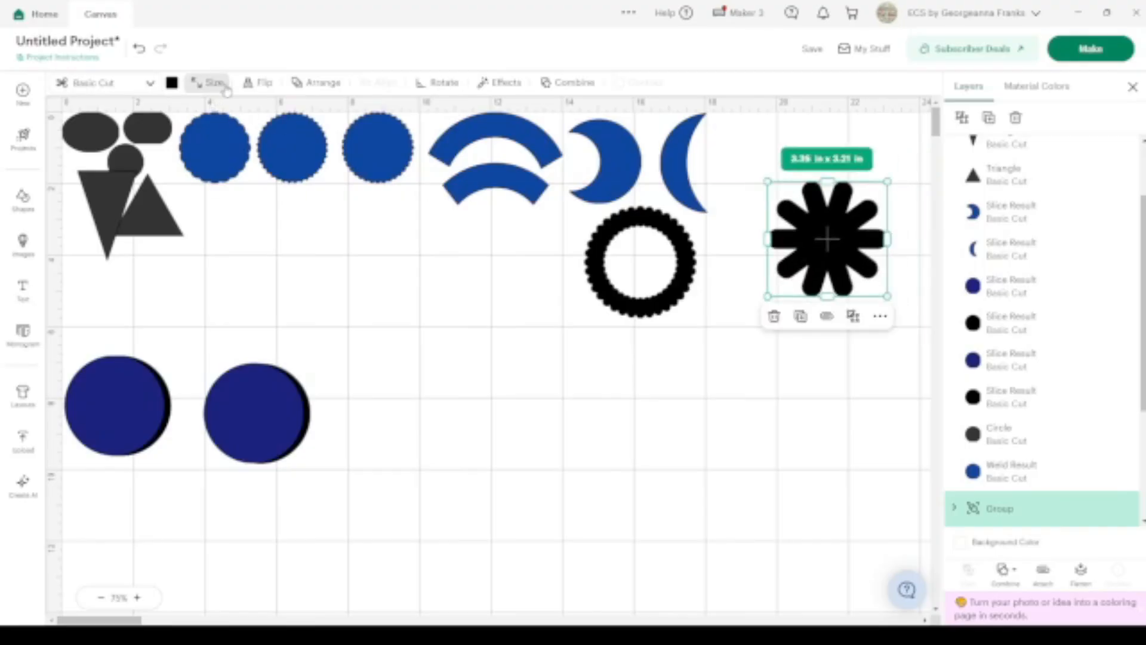
pyautogui.click(171, 83)
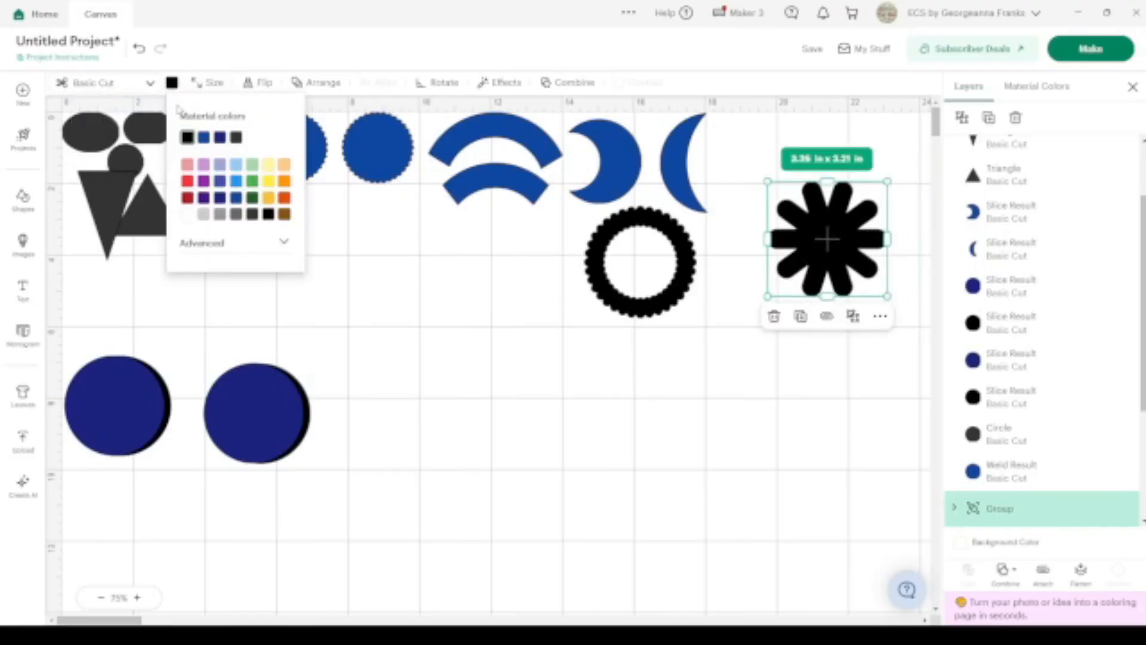
pyautogui.click(205, 139)
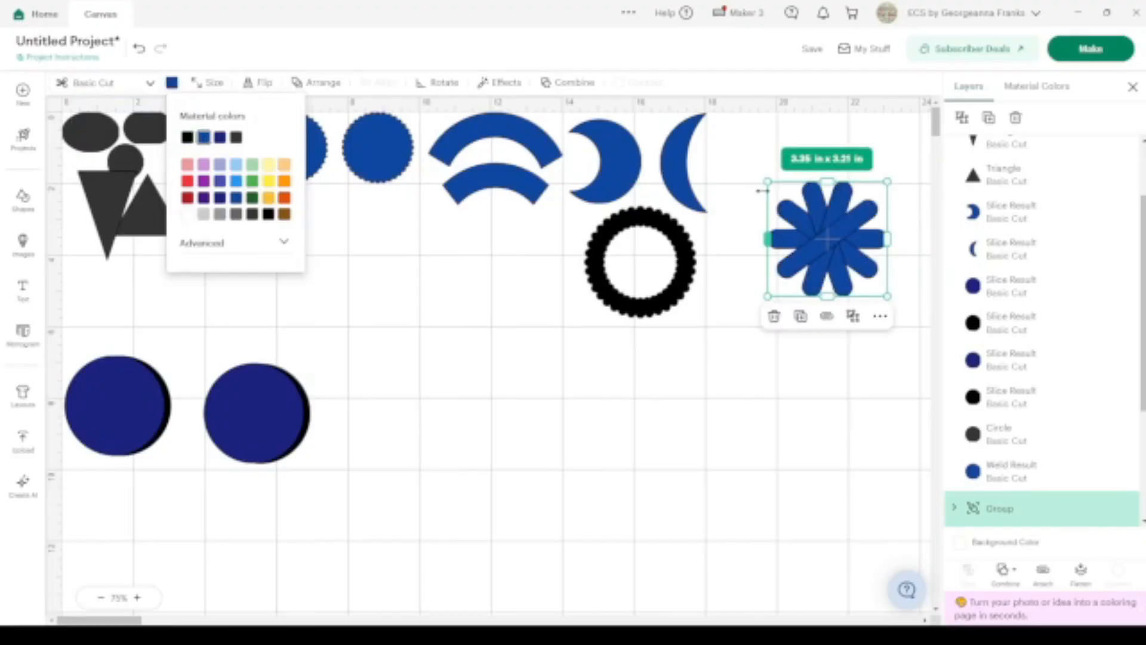
# Weld the blue burst into a single shape and place it beside the thin crescent in the upper row.
pyautogui.click(1005, 570)
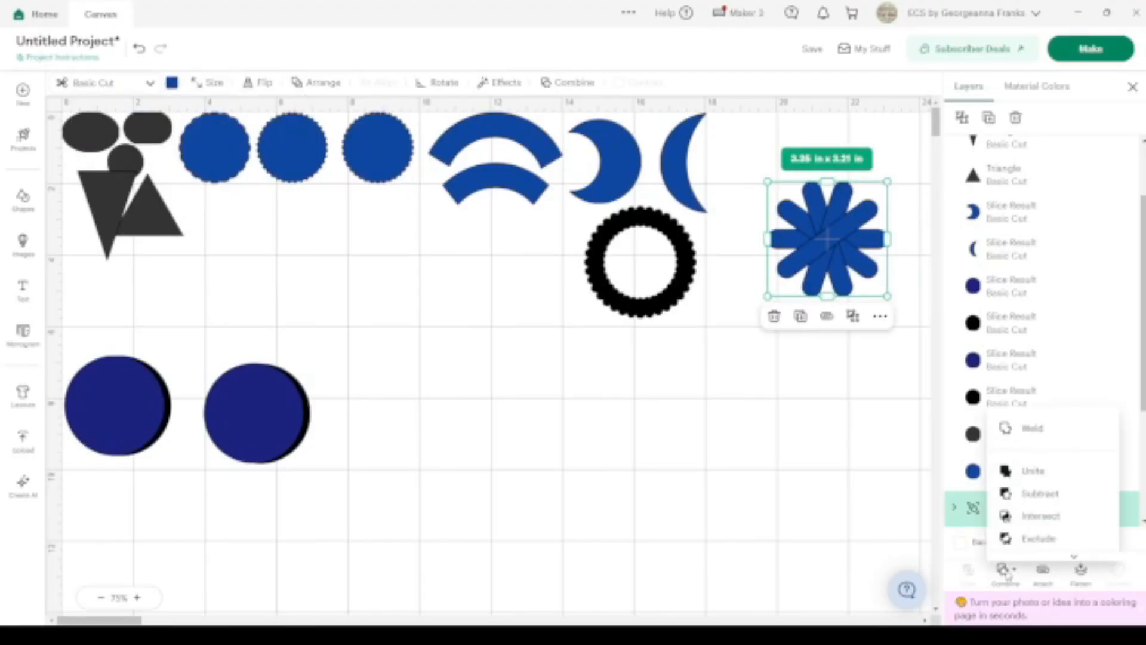
pyautogui.click(1032, 428)
pyautogui.moveTo(827, 236); pyautogui.dragTo(783, 168)
# Move the black scalloped ring beside the burst in the upper row and recolor it the same blue.
pyautogui.moveTo(692, 269); pyautogui.dragTo(957, 169)
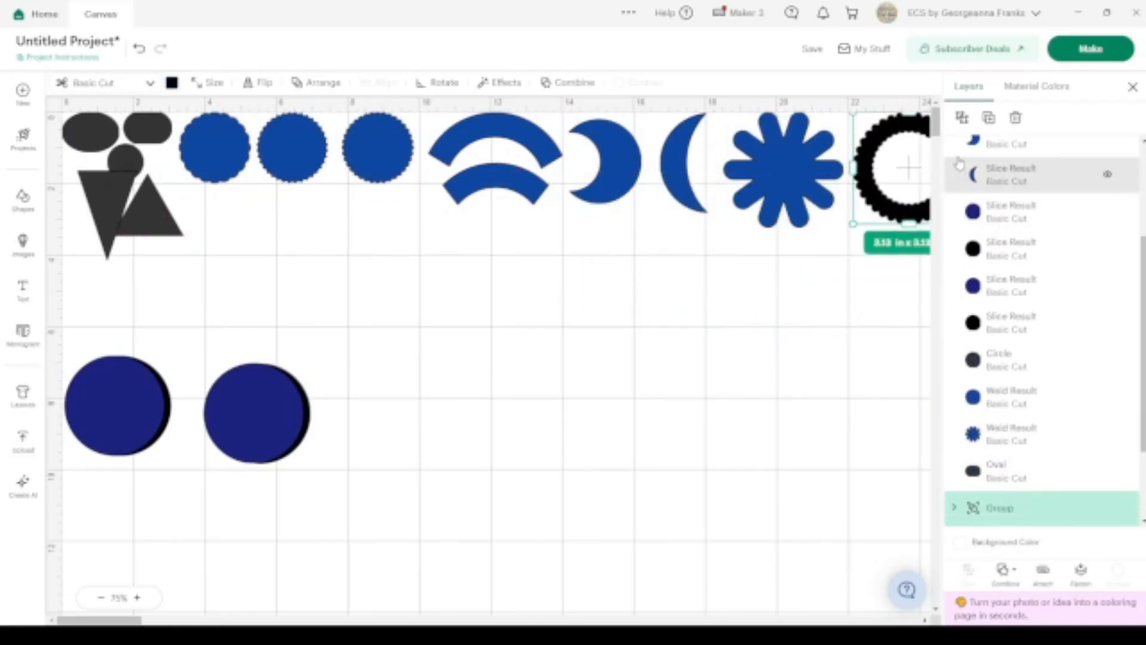
pyautogui.hscroll(1, 793, 279)
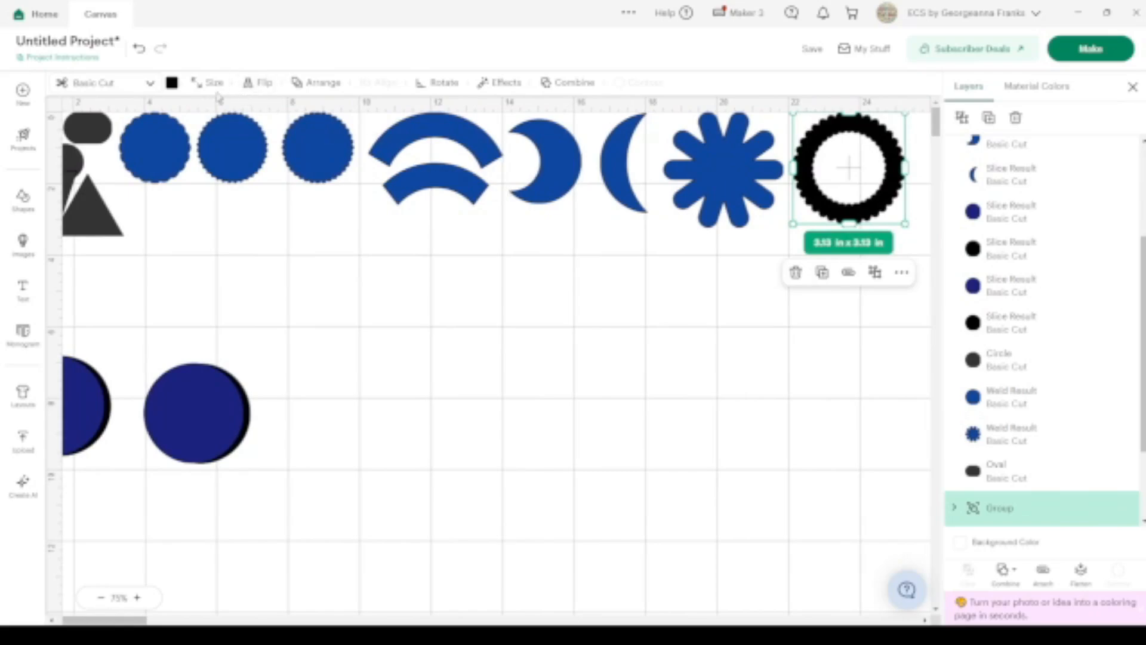
pyautogui.click(172, 83)
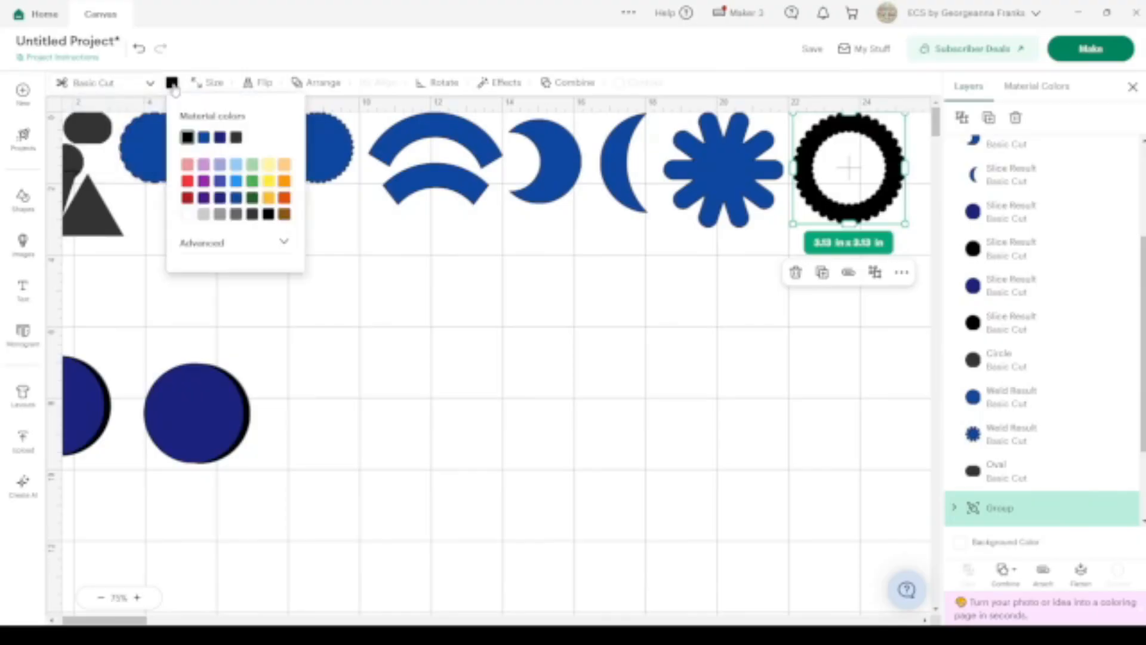
pyautogui.click(203, 137)
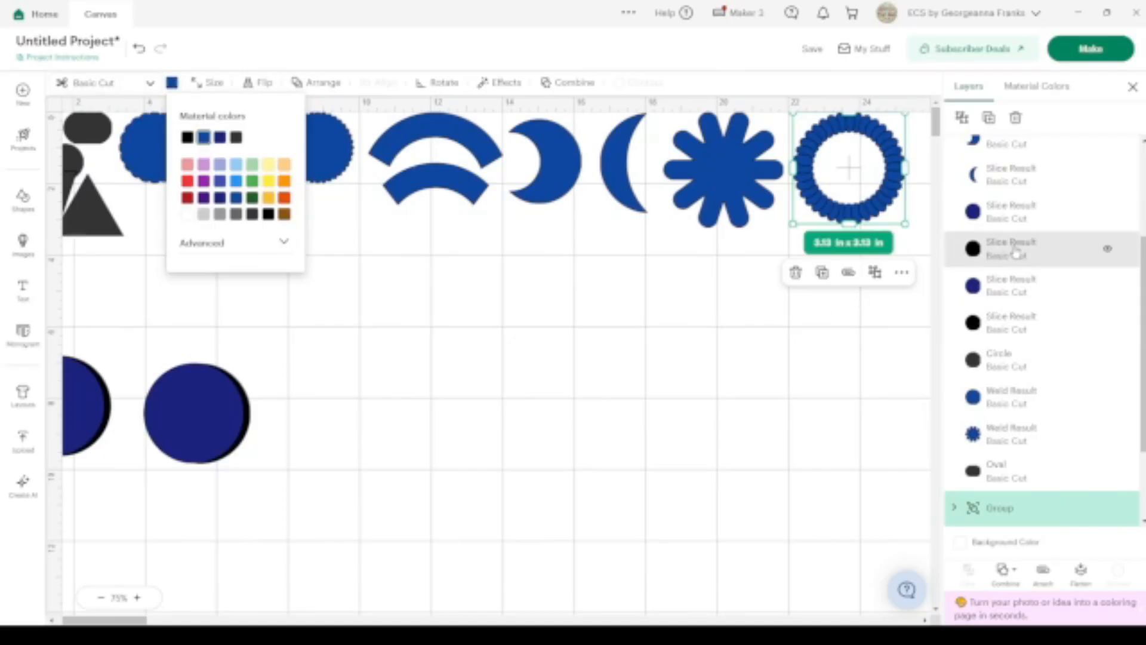
# Duplicate the blue scalloped ring and move the copy to the right, clear of the original.
pyautogui.click(989, 118)
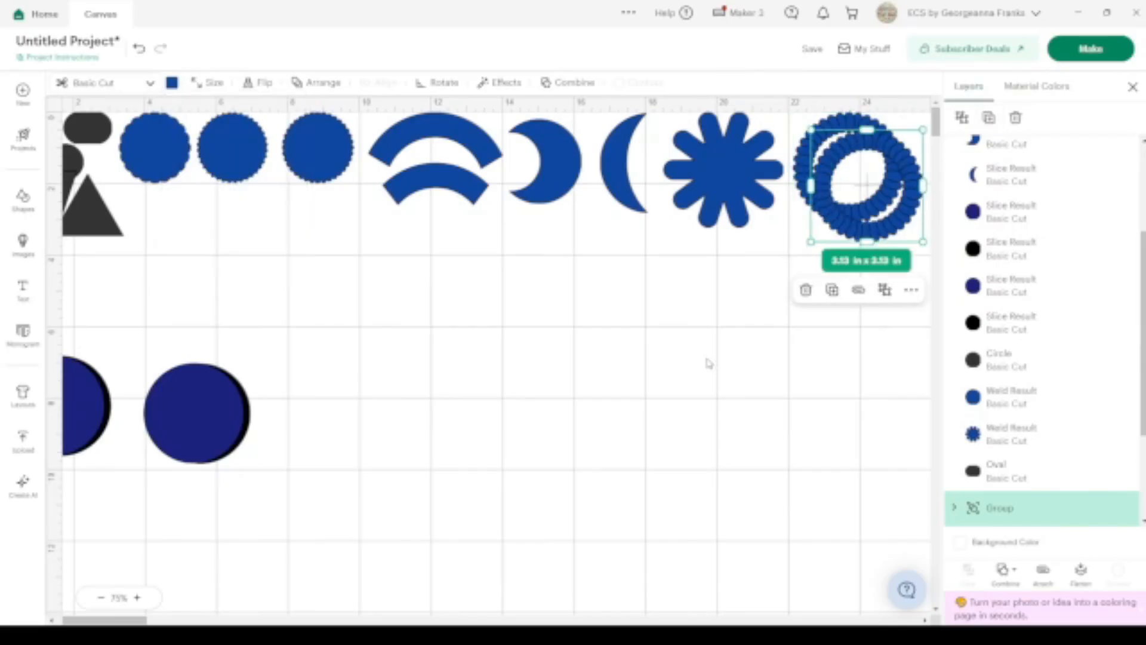
pyautogui.hscroll(3, 706, 361)
pyautogui.moveTo(752, 214); pyautogui.dragTo(948, 212)
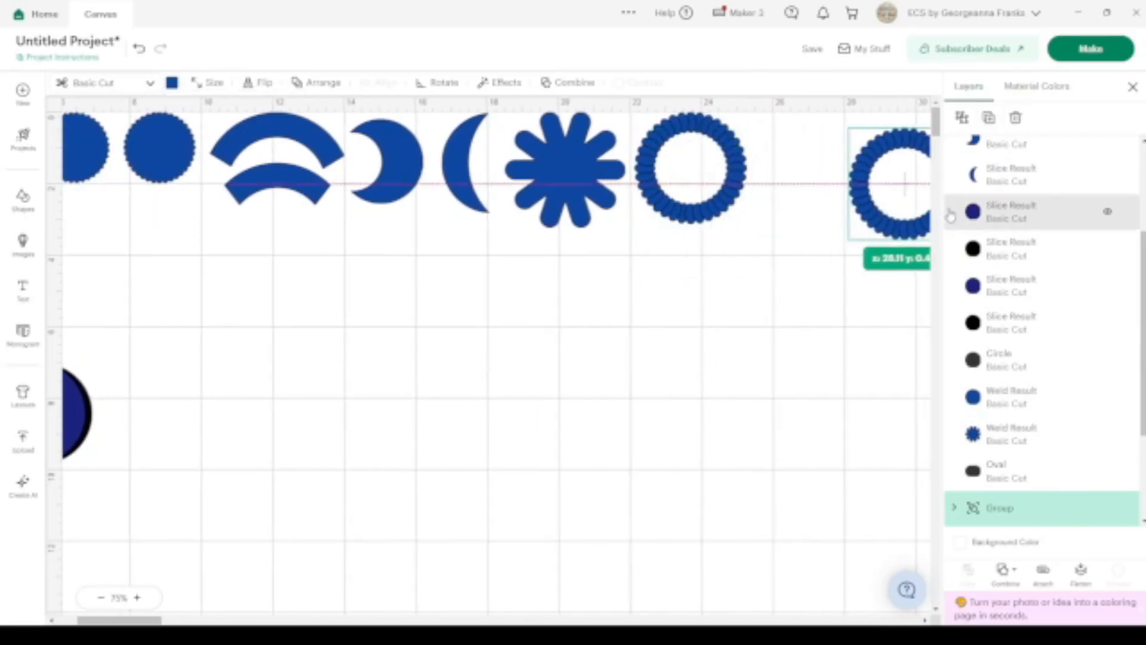
# Weld the original scalloped ring next to the burst into a single shape.
pyautogui.click(734, 194)
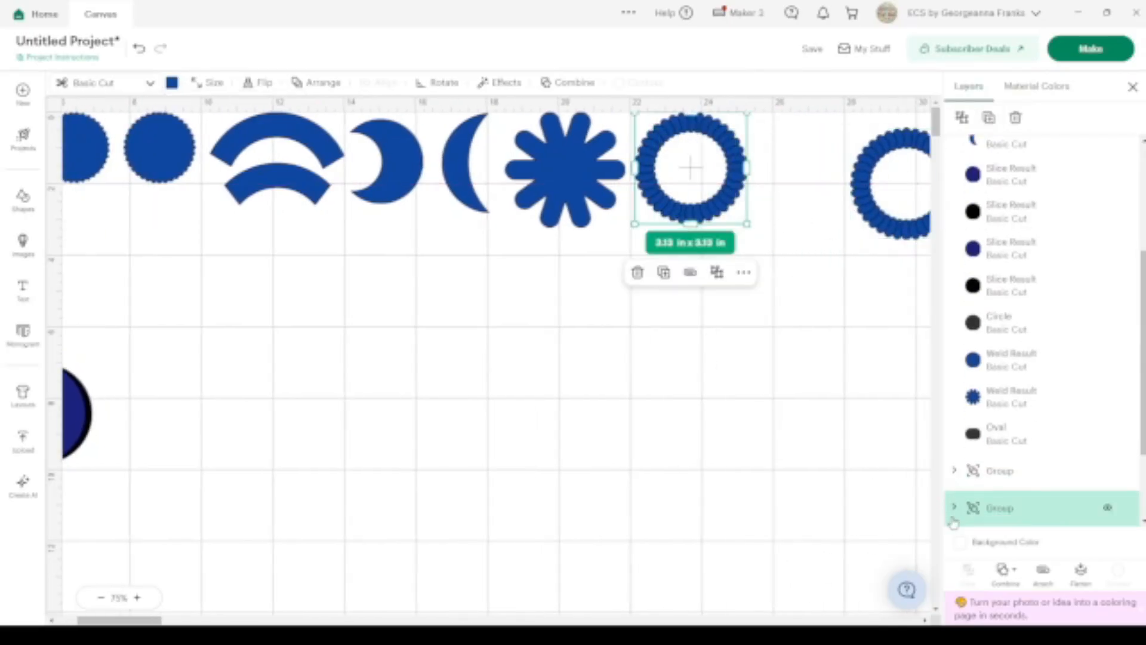
pyautogui.click(1007, 583)
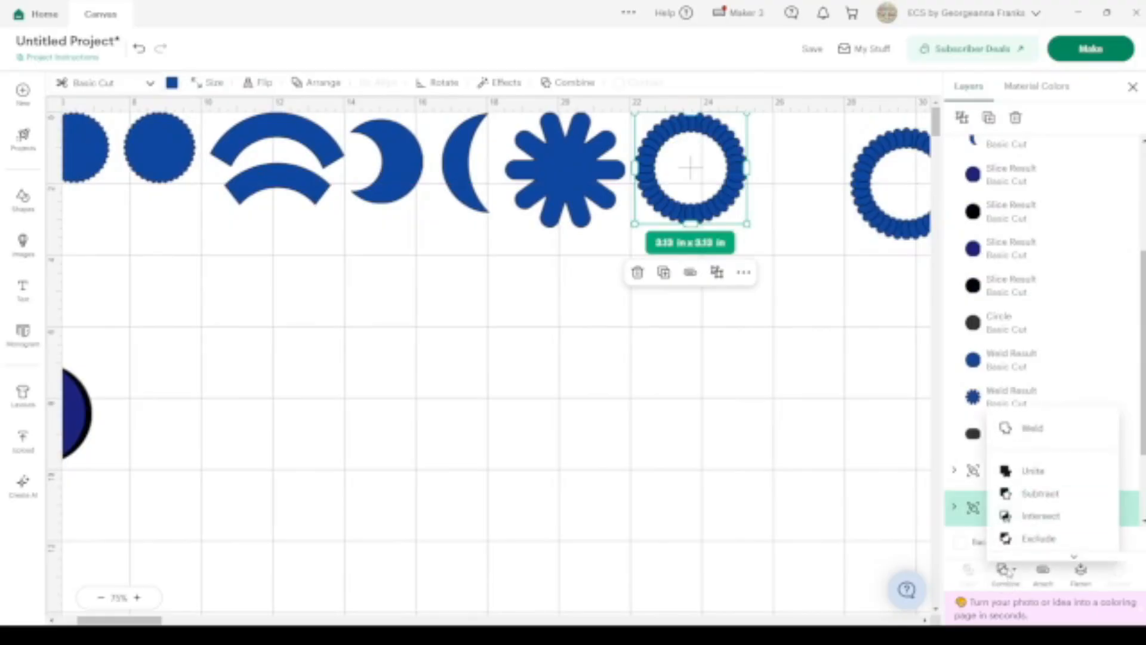
pyautogui.click(1030, 428)
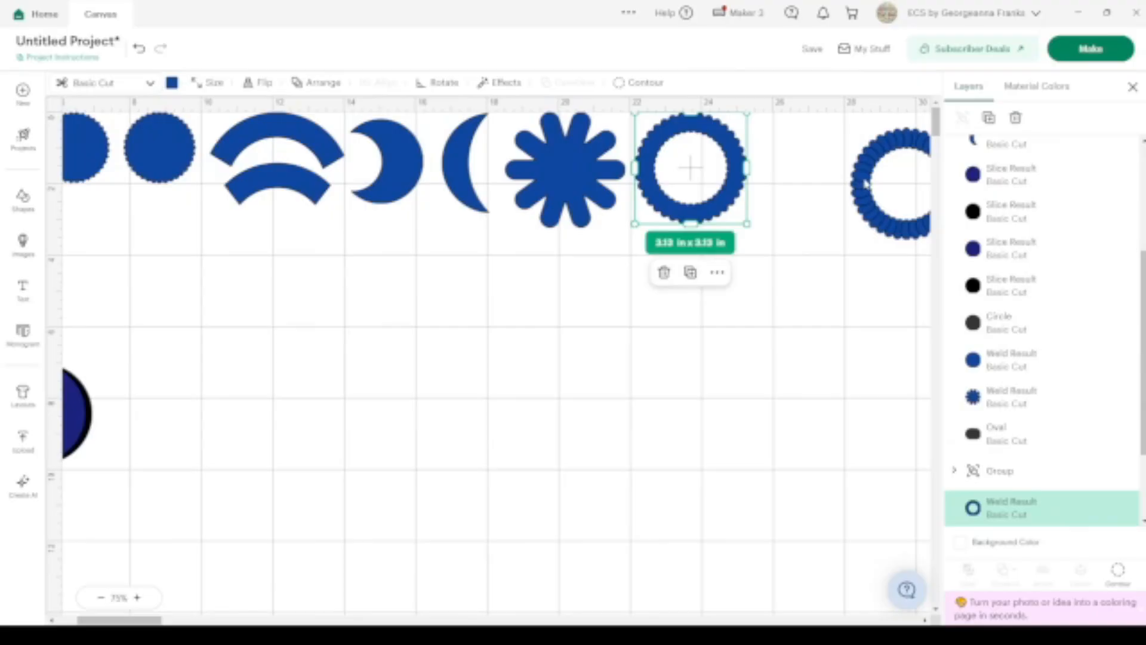
# Shrink the navy circle of the second circle pair and offset it over the upper right of its black circle.
pyautogui.hscroll(-3, 317, 483)
pyautogui.moveTo(316, 483); pyautogui.dragTo(222, 365)
pyautogui.click(427, 387)
pyautogui.moveTo(268, 405); pyautogui.dragTo(301, 408)
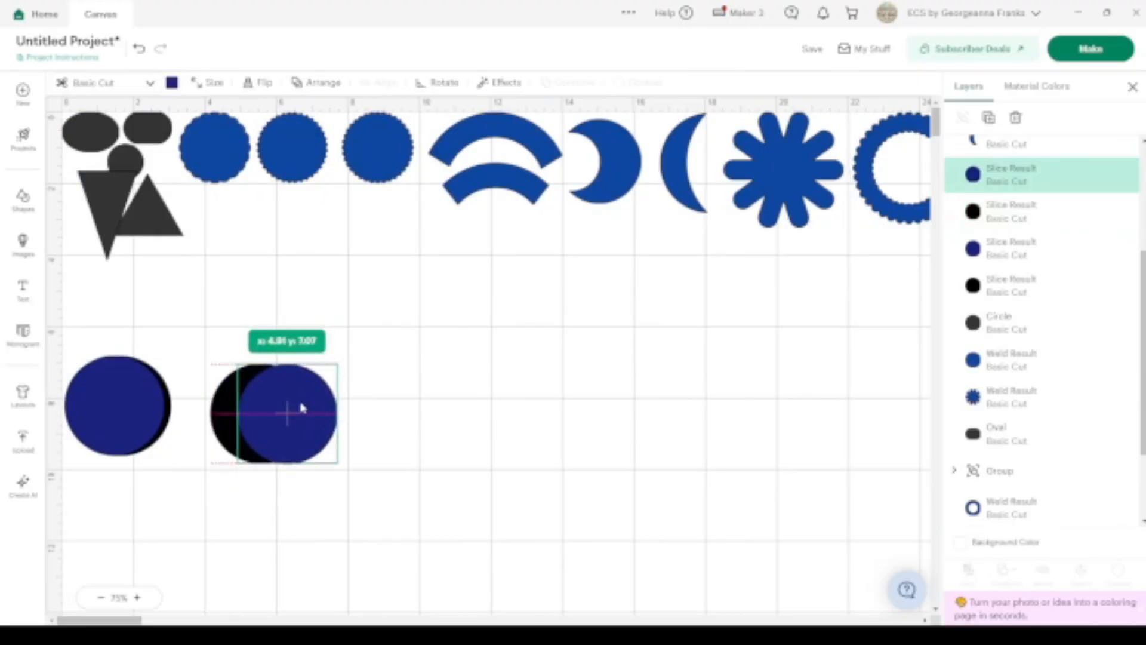
pyautogui.moveTo(301, 407); pyautogui.dragTo(302, 408)
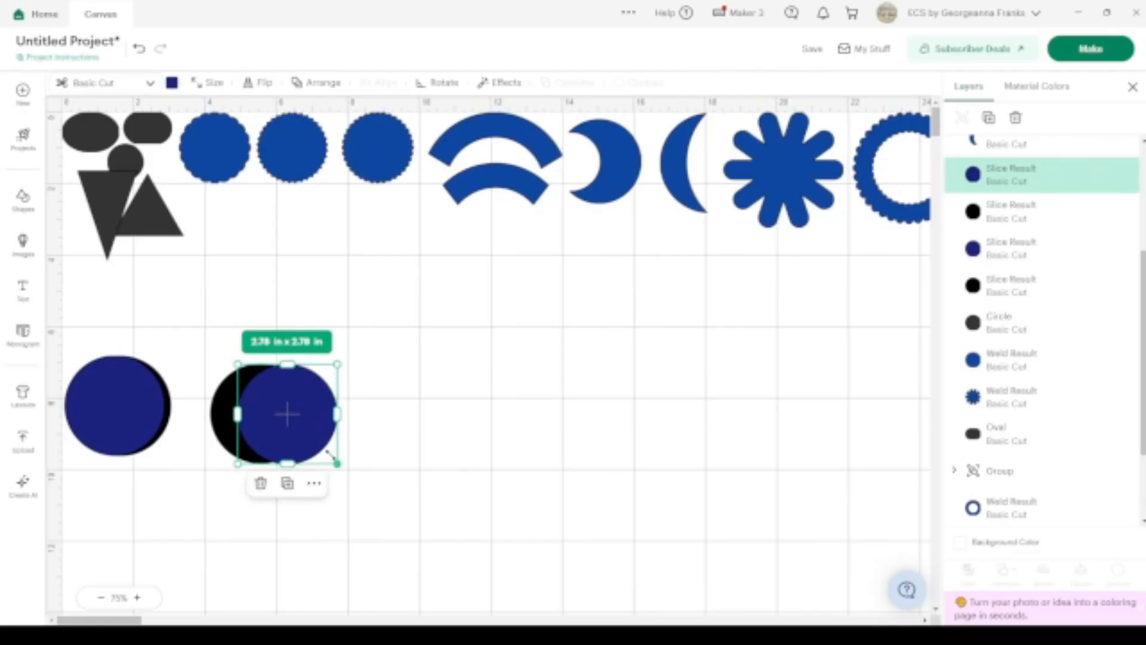
pyautogui.moveTo(334, 460); pyautogui.dragTo(294, 411)
# Slice the overlapping navy and black circles and move the thin navy and thick black crescents below the upper row.
pyautogui.moveTo(300, 517); pyautogui.dragTo(235, 387)
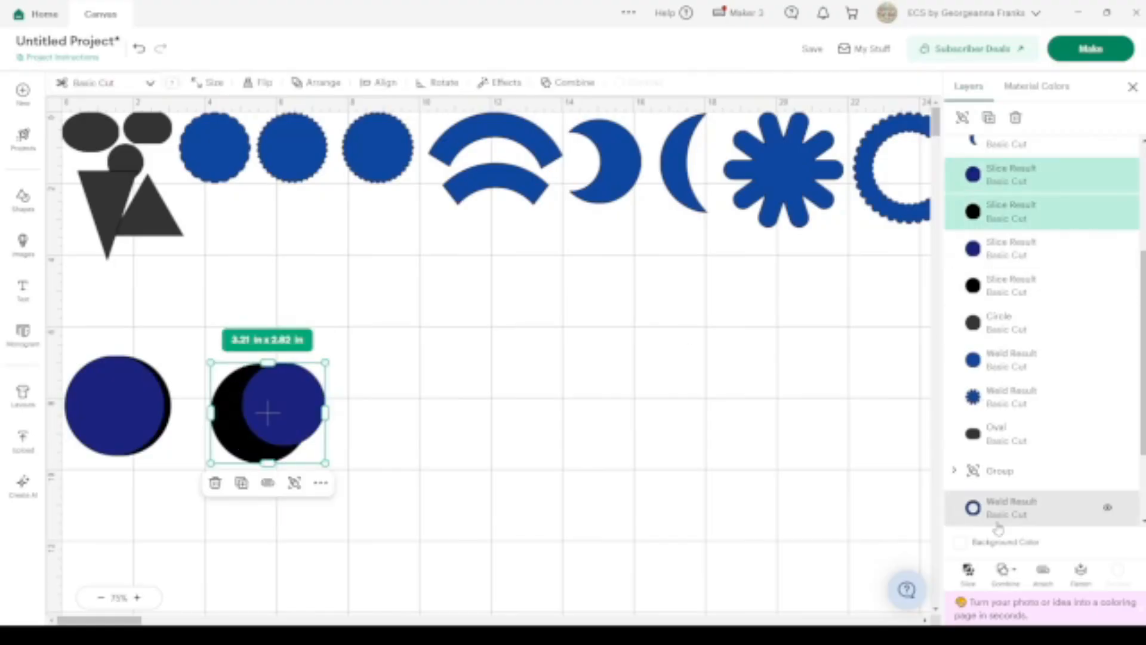
pyautogui.click(968, 570)
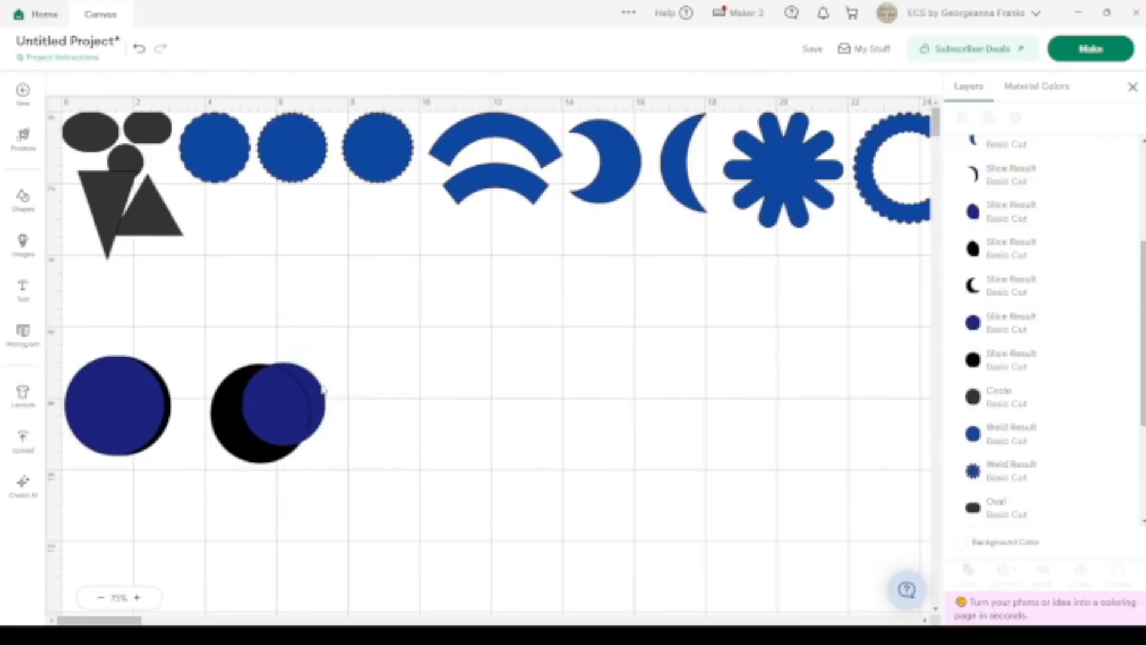
pyautogui.moveTo(316, 391); pyautogui.dragTo(667, 238)
pyautogui.moveTo(235, 417); pyautogui.dragTo(583, 275)
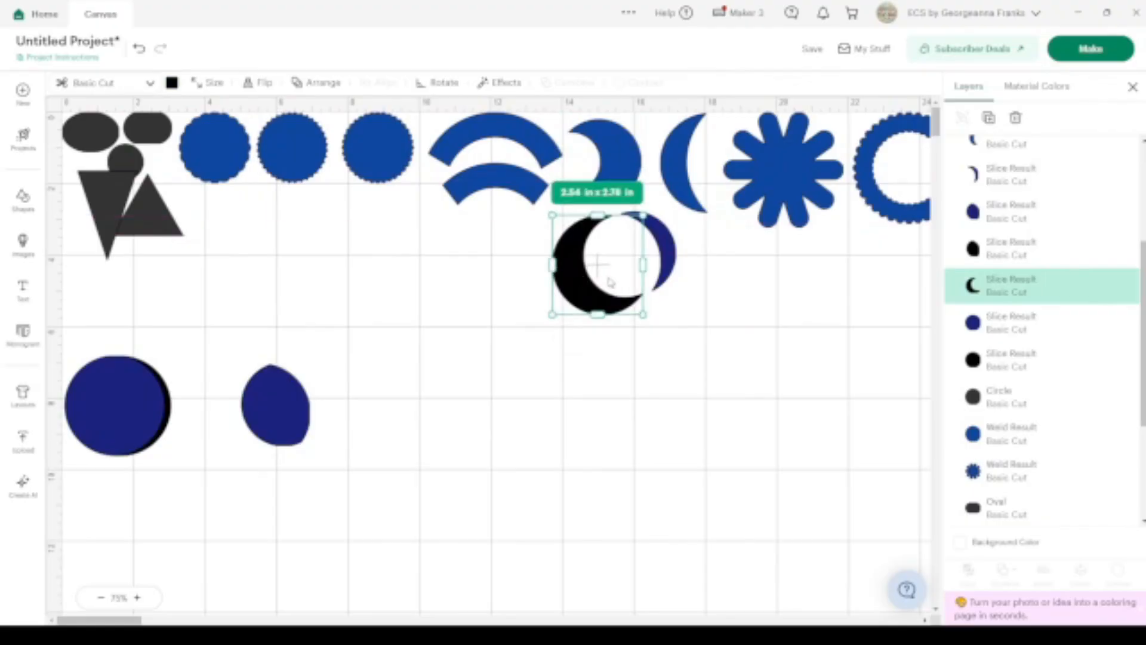
# Recolor the two new crescents together to the same blue as the finished shapes.
pyautogui.keyDown('shift'); pyautogui.click(674, 261); pyautogui.keyUp('shift')
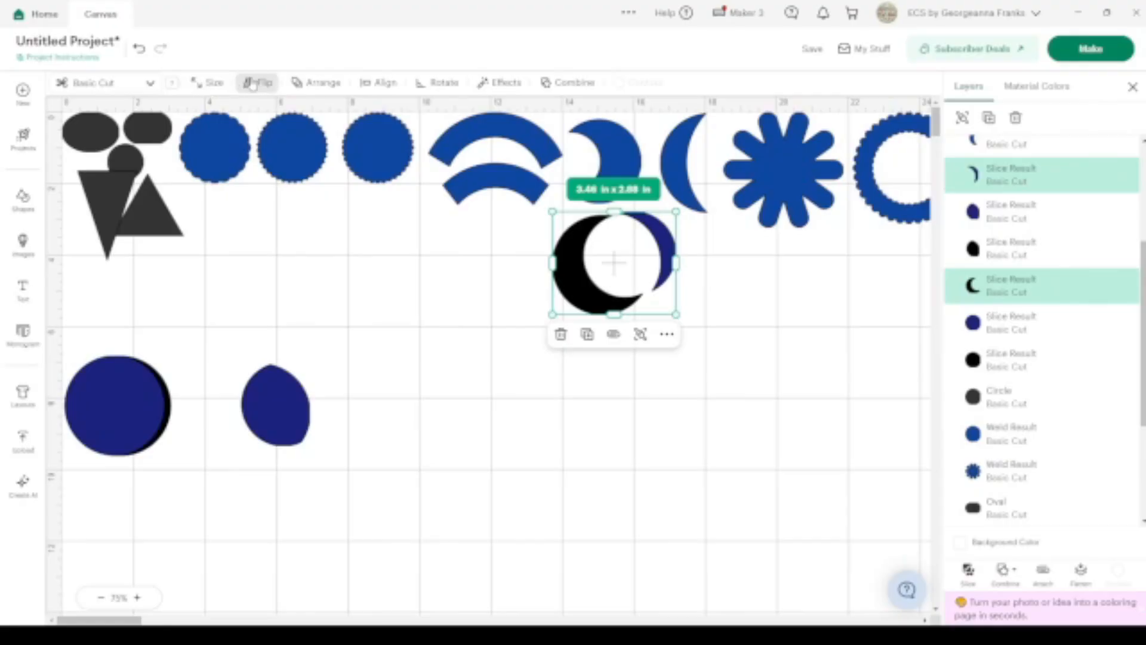
pyautogui.click(171, 88)
pyautogui.click(204, 137)
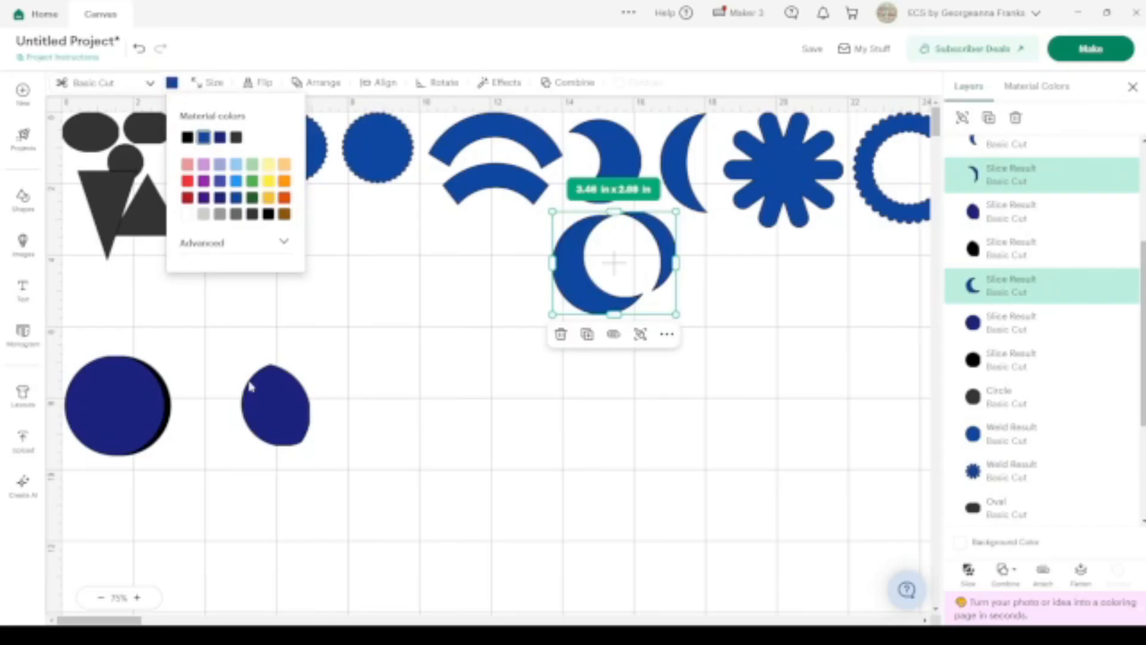
# Delete the navy and black overlap pieces left over from the slice.
pyautogui.click(280, 409)
pyautogui.press('Delete')
pyautogui.click(281, 406)
pyautogui.press('Delete')
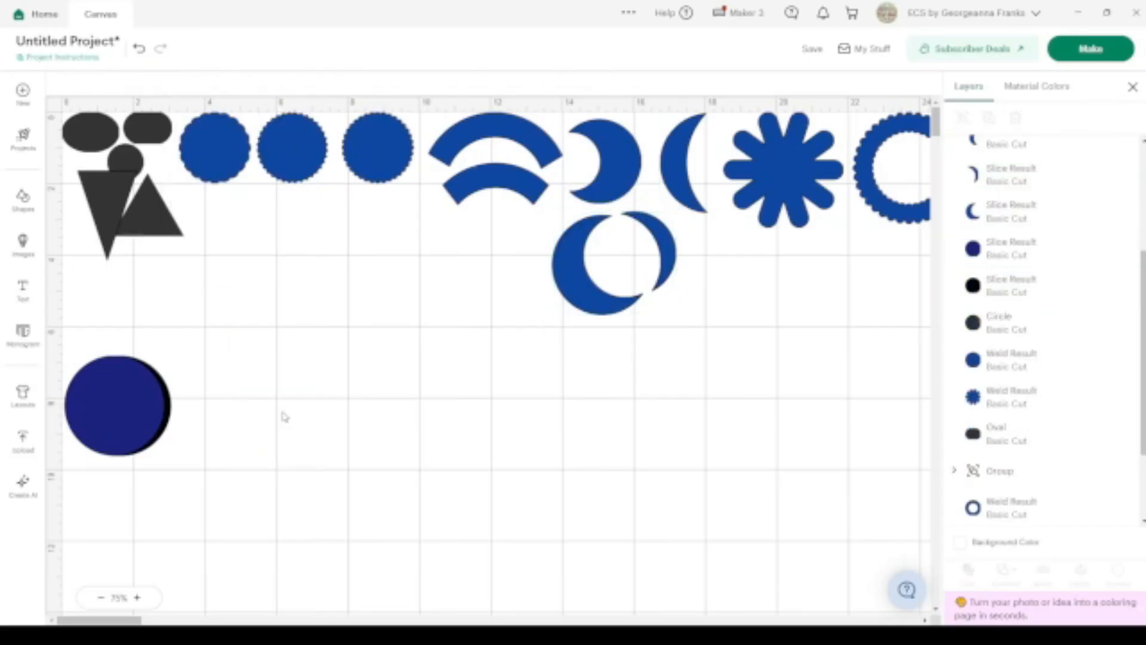
# Move the remaining black and navy circles to the right, offsetting the navy circle so it partly overlaps the black one.
pyautogui.moveTo(127, 396); pyautogui.dragTo(358, 383)
pyautogui.click(125, 406)
pyautogui.moveTo(128, 406); pyautogui.dragTo(266, 385)
pyautogui.moveTo(354, 392); pyautogui.dragTo(300, 388)
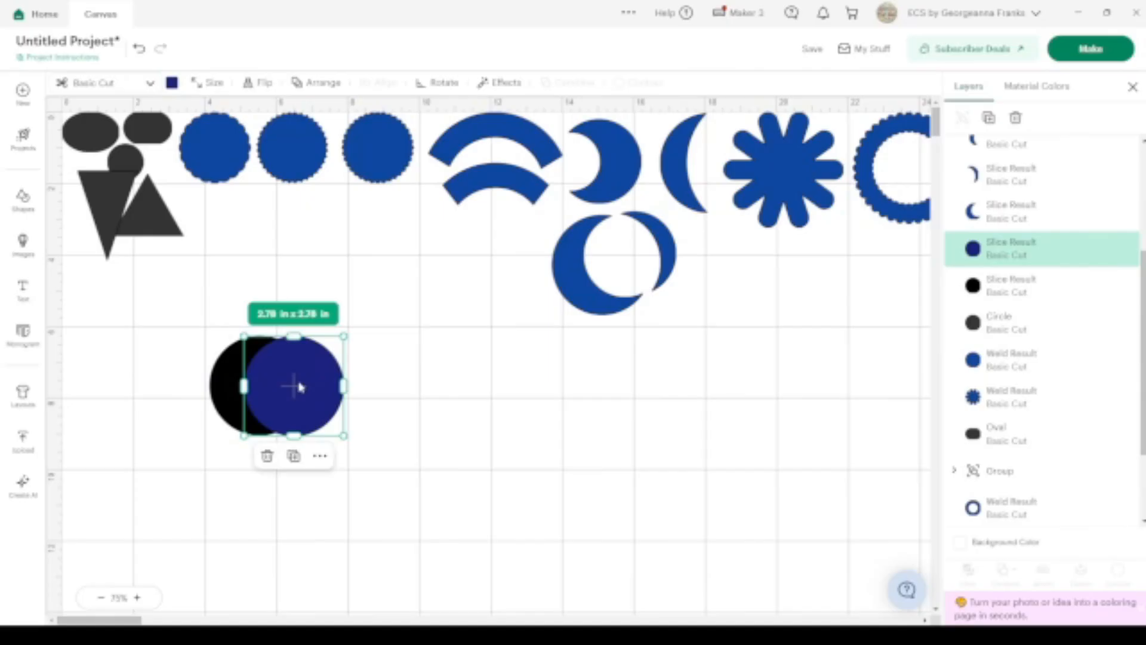
# Insert the fan shape from the subscription shapes as a reference, placing it below the triangles and enlarging it.
pyautogui.click(9, 195)
pyautogui.scroll(-5, 154, 467)
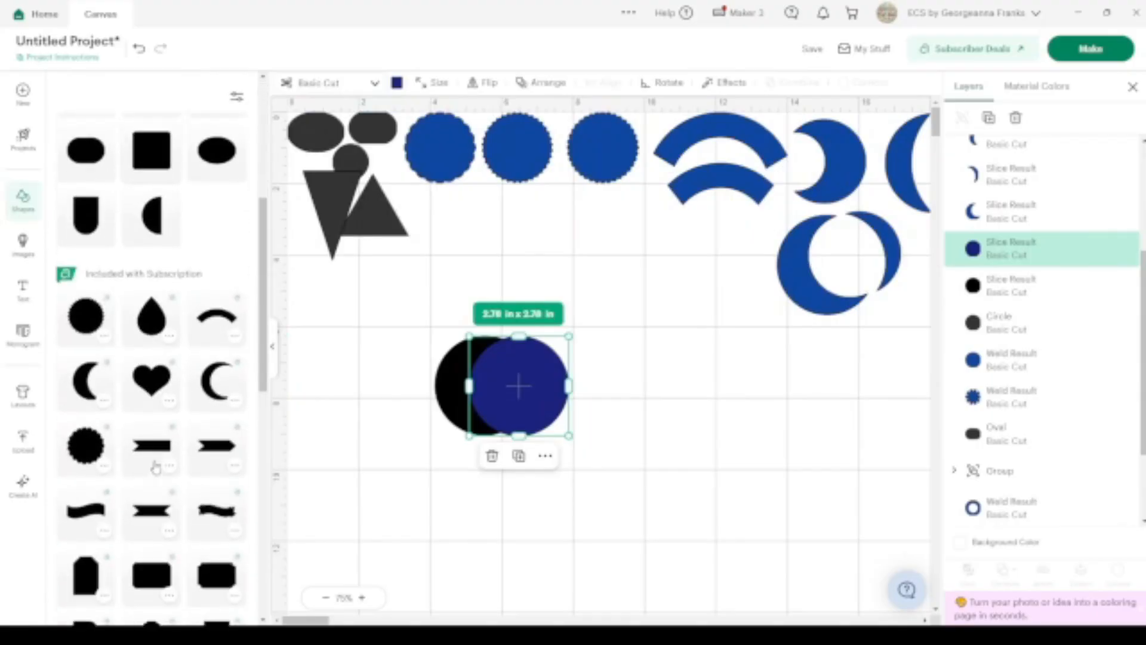
pyautogui.scroll(-7, 155, 465)
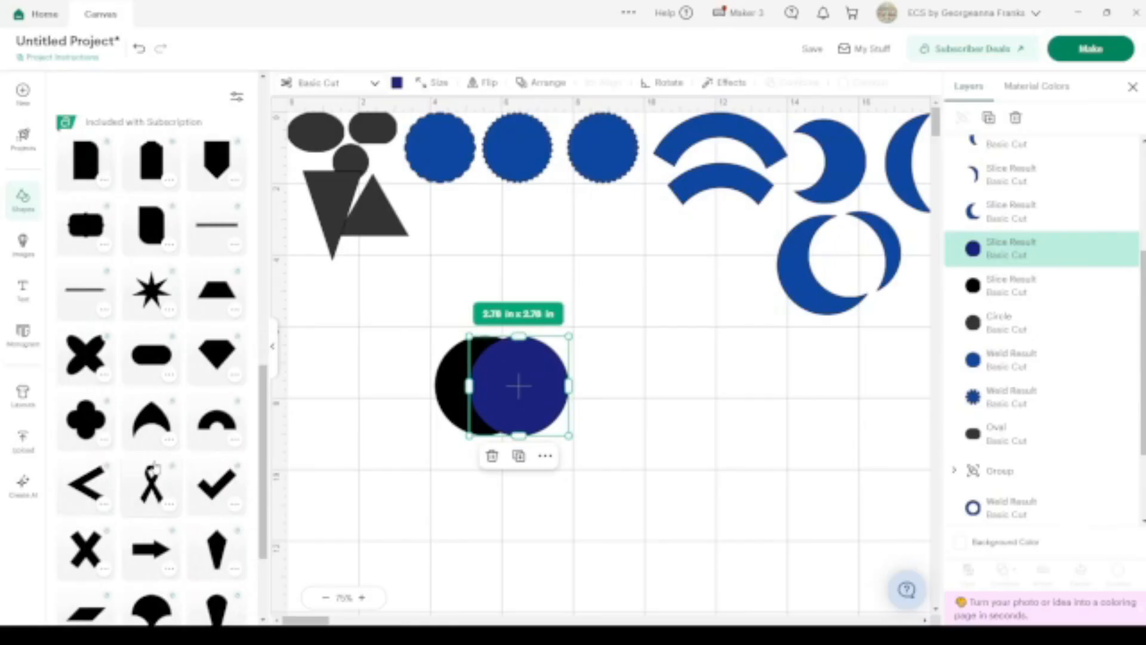
pyautogui.scroll(-2, 154, 467)
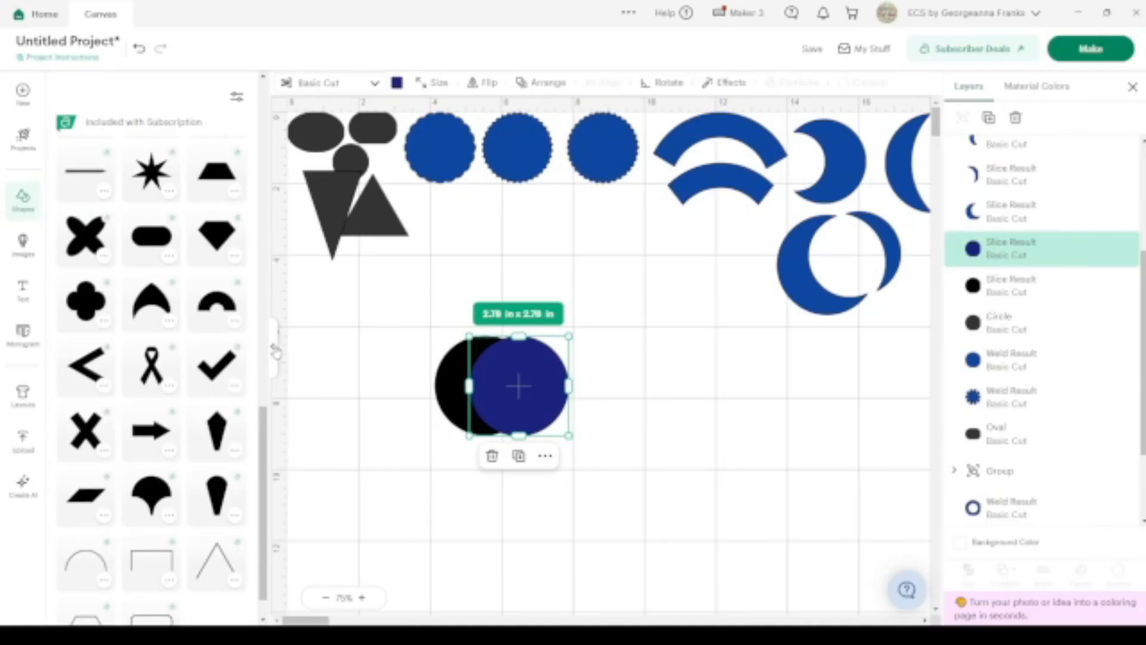
pyautogui.click(154, 500)
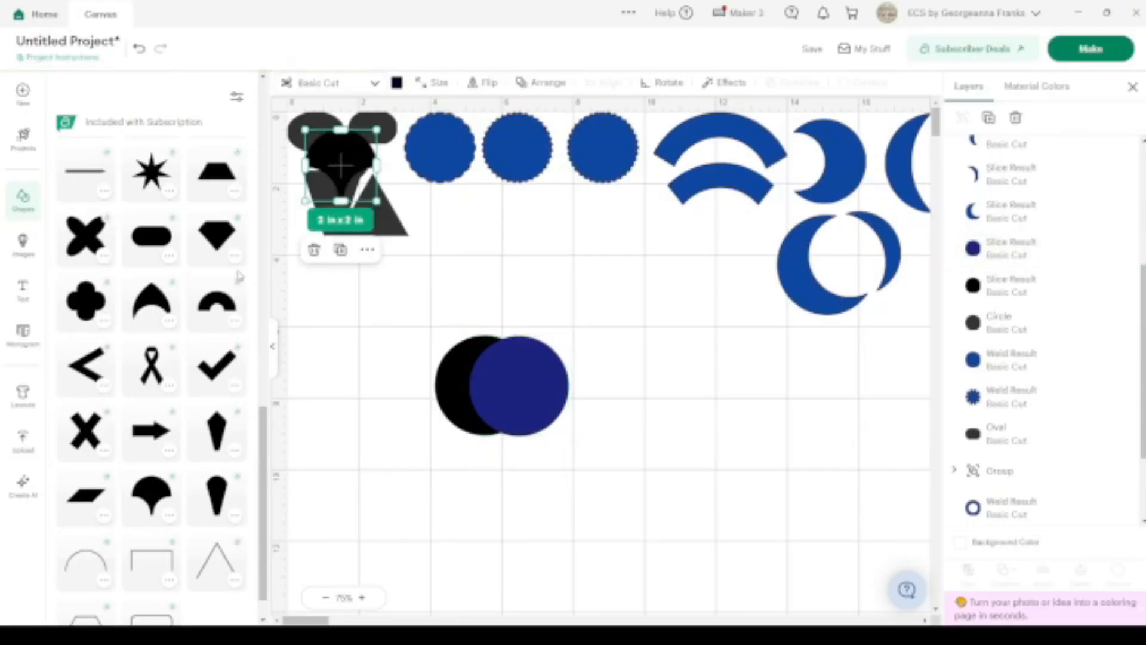
pyautogui.moveTo(340, 166); pyautogui.dragTo(338, 330)
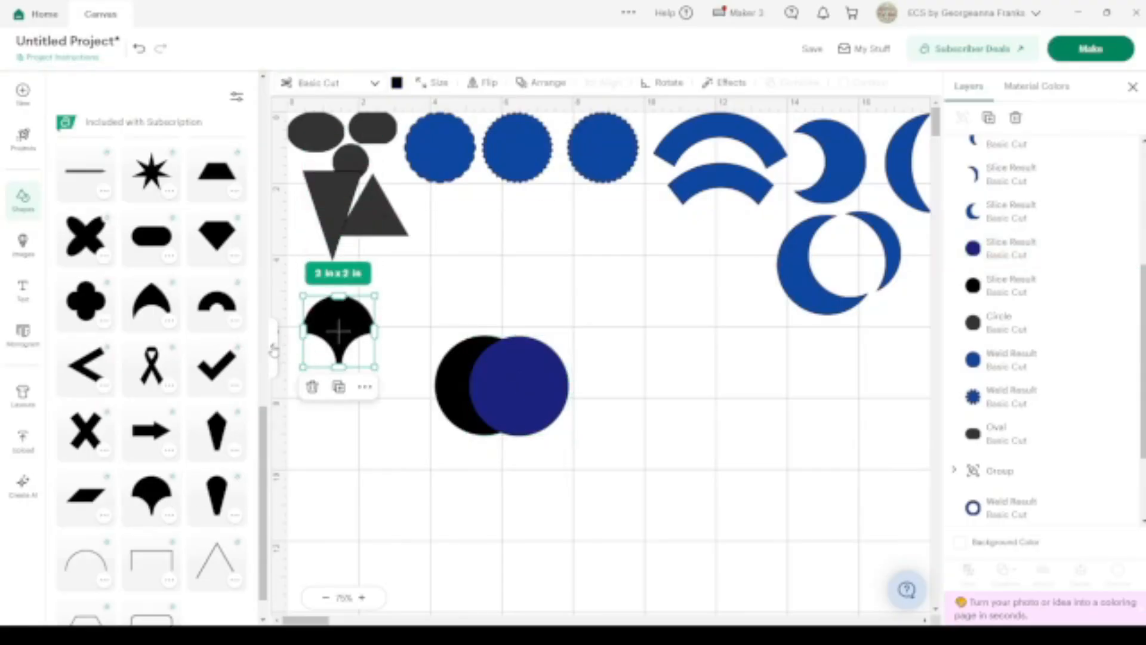
pyautogui.click(272, 346)
pyautogui.moveTo(145, 363); pyautogui.dragTo(366, 340)
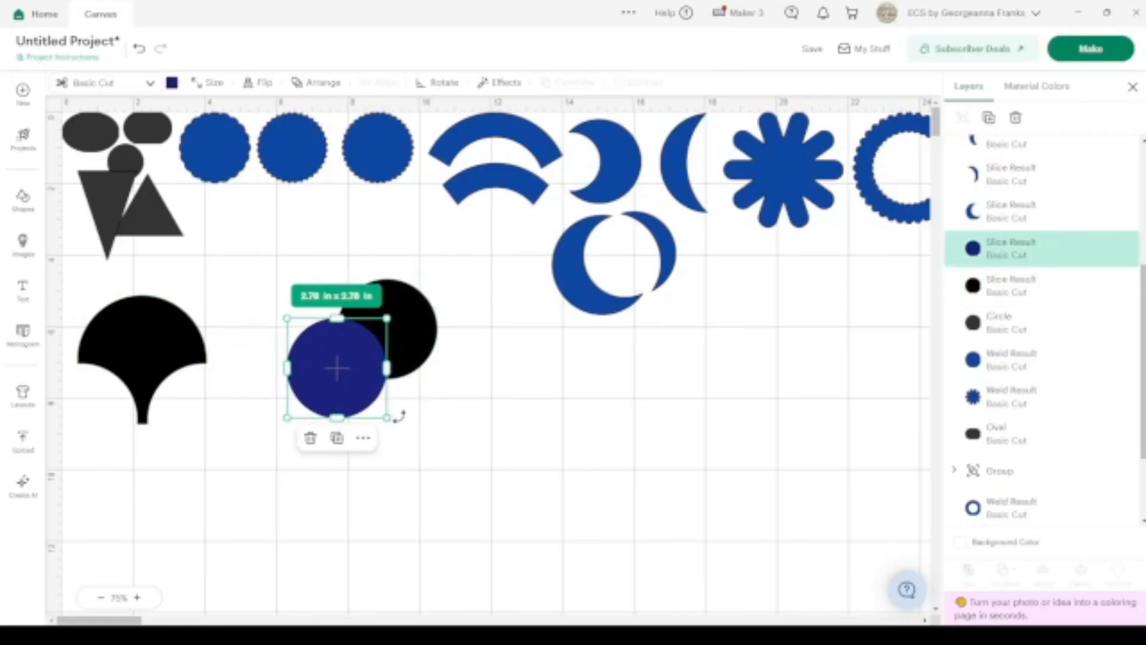
# Shrink the navy circle to 2.3 in, duplicate it, and place the two over the black circle's lower left and lower right.
pyautogui.moveTo(387, 417); pyautogui.dragTo(369, 400)
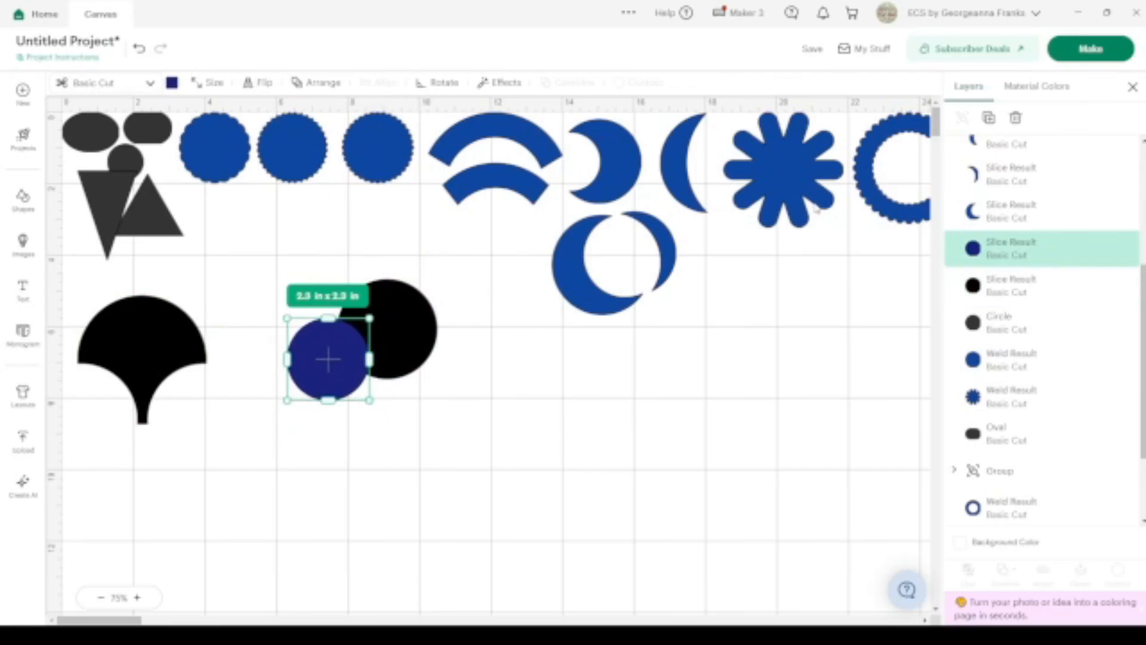
pyautogui.click(989, 118)
pyautogui.moveTo(343, 365); pyautogui.dragTo(439, 362)
pyautogui.moveTo(342, 369); pyautogui.dragTo(354, 373)
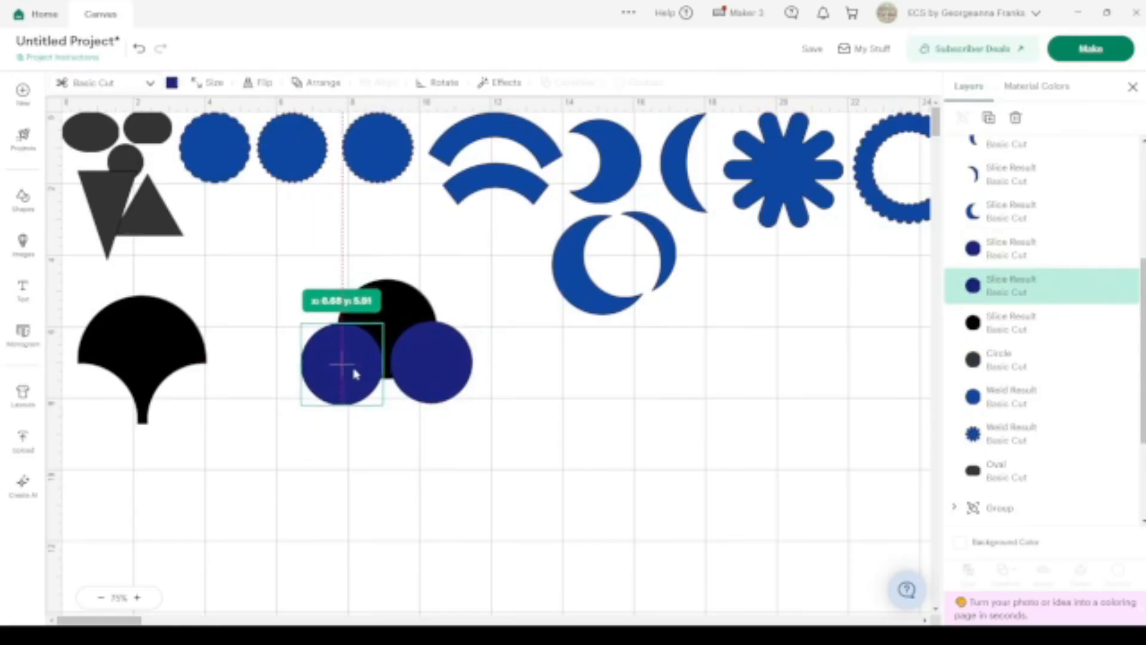
pyautogui.moveTo(353, 373); pyautogui.dragTo(357, 379)
pyautogui.moveTo(429, 366); pyautogui.dragTo(436, 372)
pyautogui.click(553, 424)
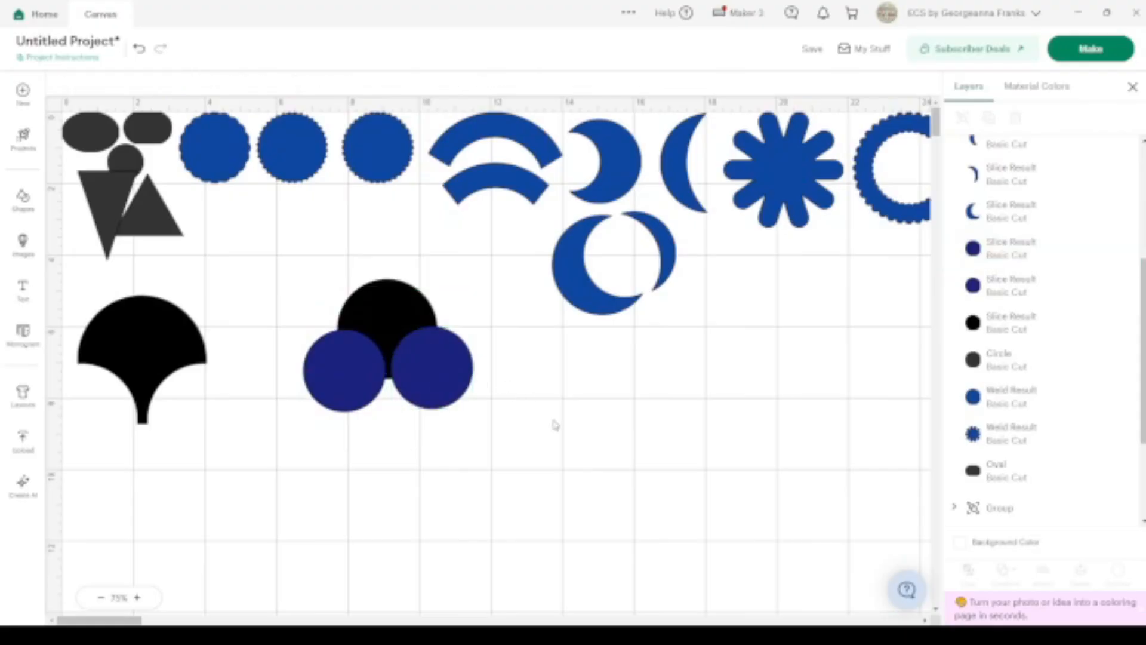
# Align the two navy circles by their top edges.
pyautogui.click(432, 370)
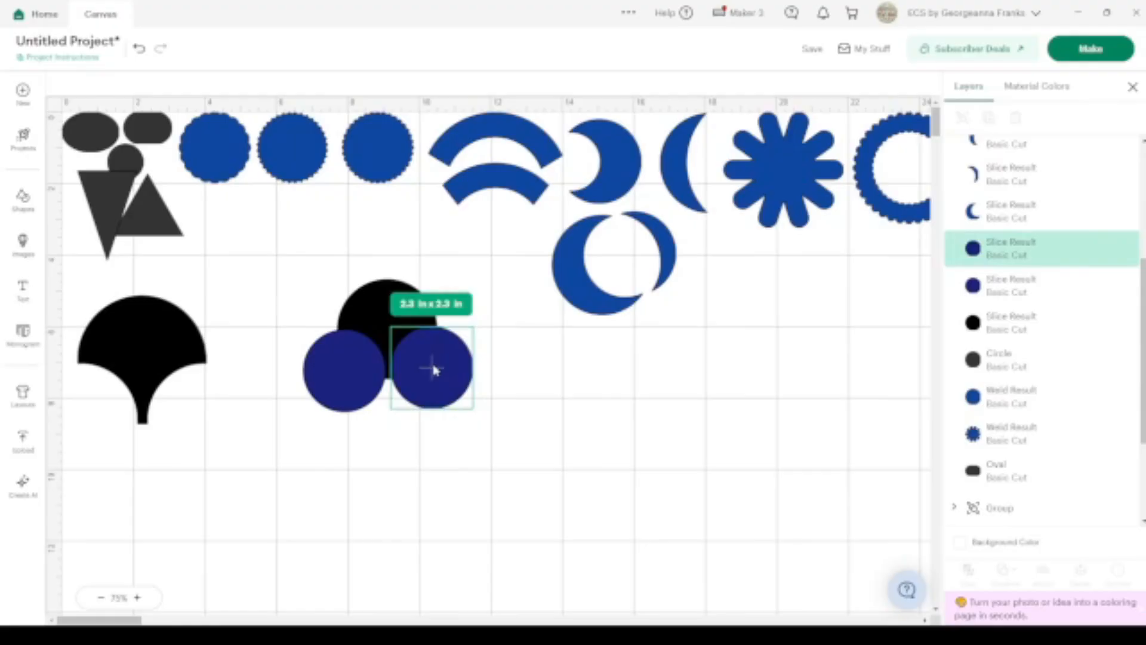
pyautogui.keyDown('shift'); pyautogui.click(366, 358); pyautogui.keyUp('shift')
pyautogui.click(378, 83)
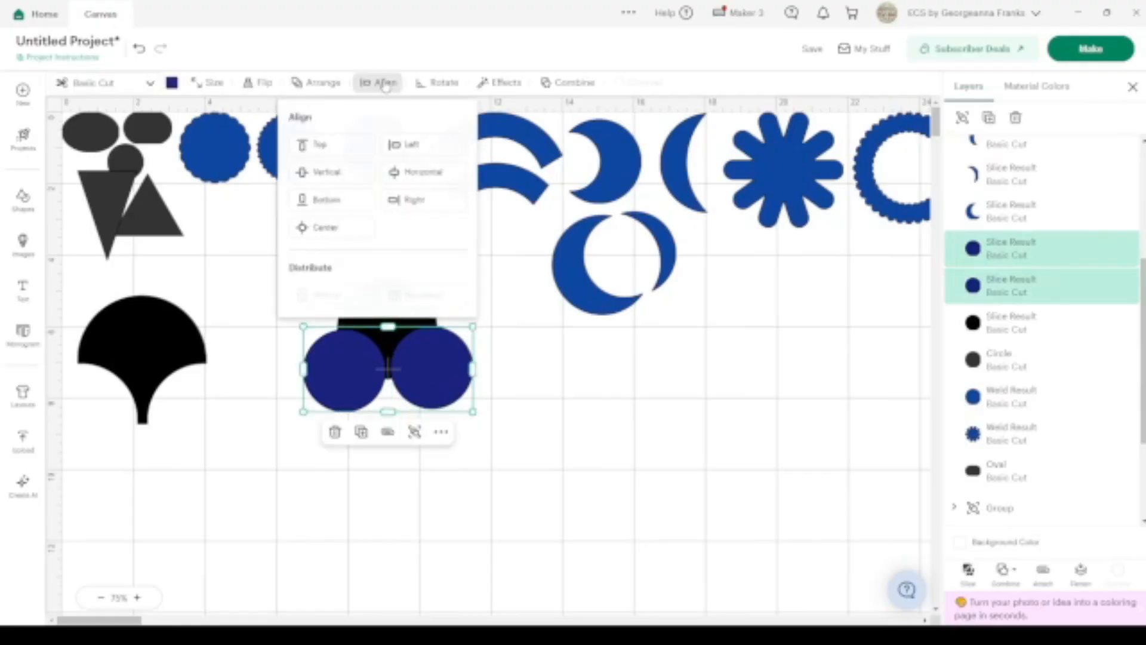
pyautogui.click(345, 148)
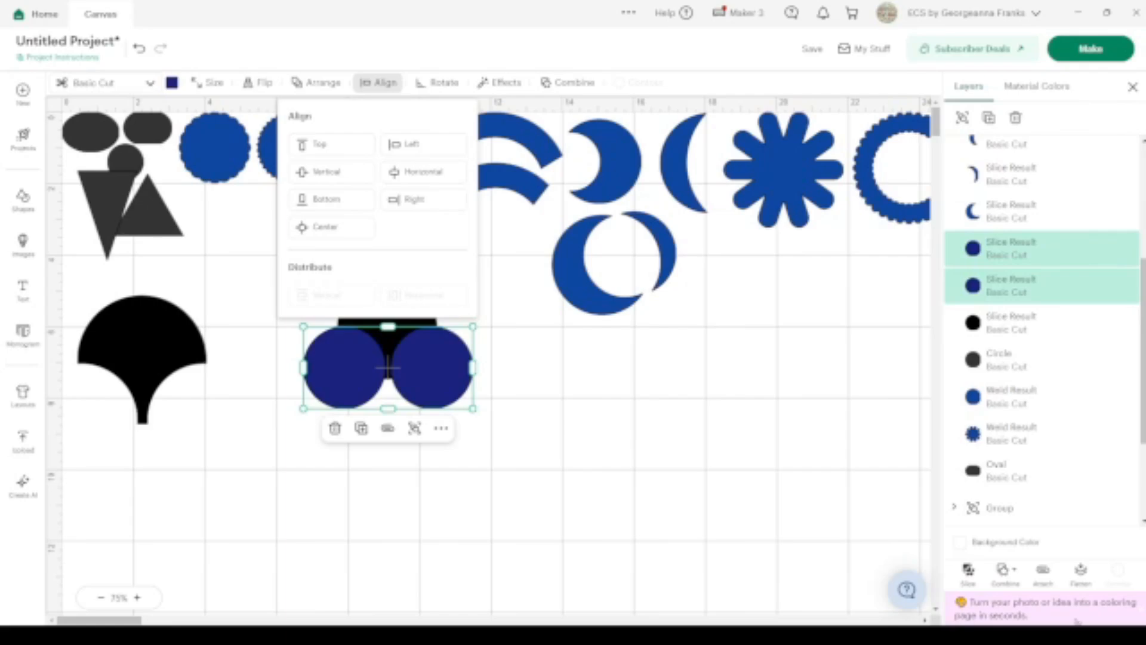
# Weld the two navy circles into one shape and center it horizontally with the black circle.
pyautogui.click(1005, 572)
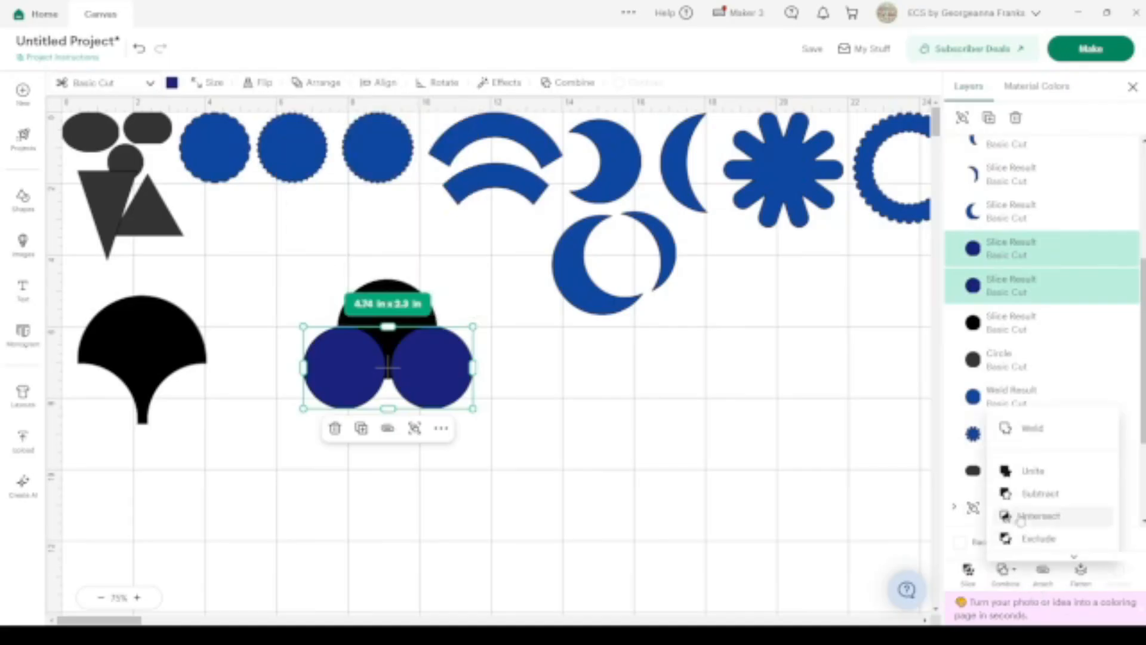
pyautogui.click(1028, 428)
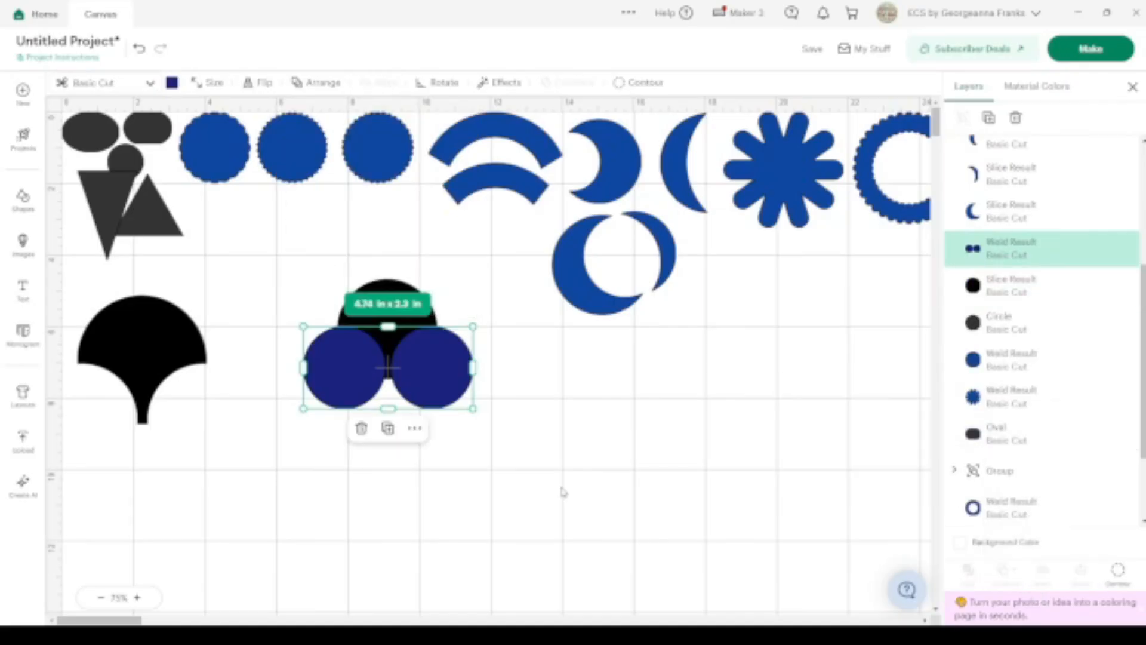
pyautogui.moveTo(458, 495); pyautogui.dragTo(343, 320)
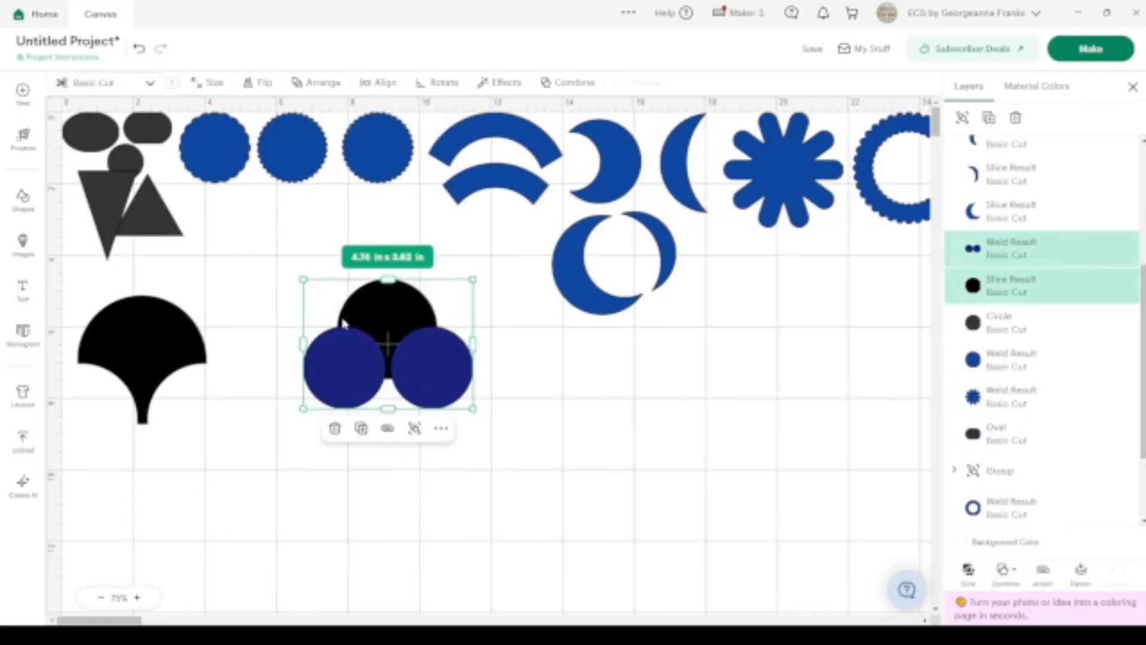
pyautogui.click(377, 83)
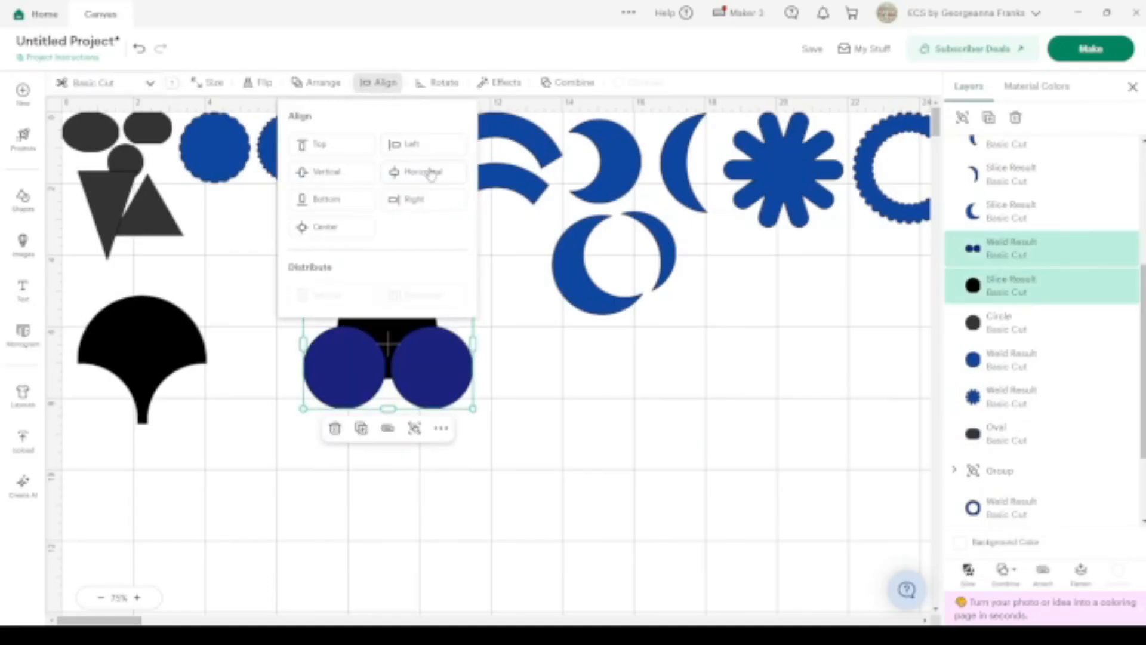
pyautogui.click(561, 491)
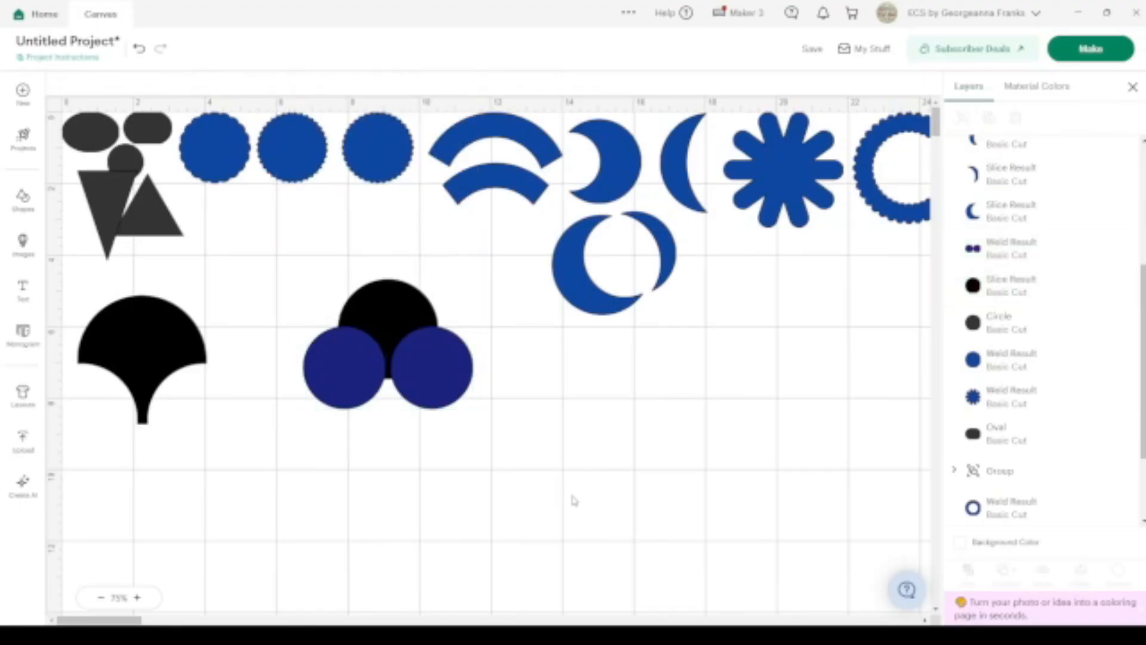
# Slice the black circle with the welded navy circles and move the resulting black fan out beside them.
pyautogui.moveTo(444, 473); pyautogui.dragTo(347, 344)
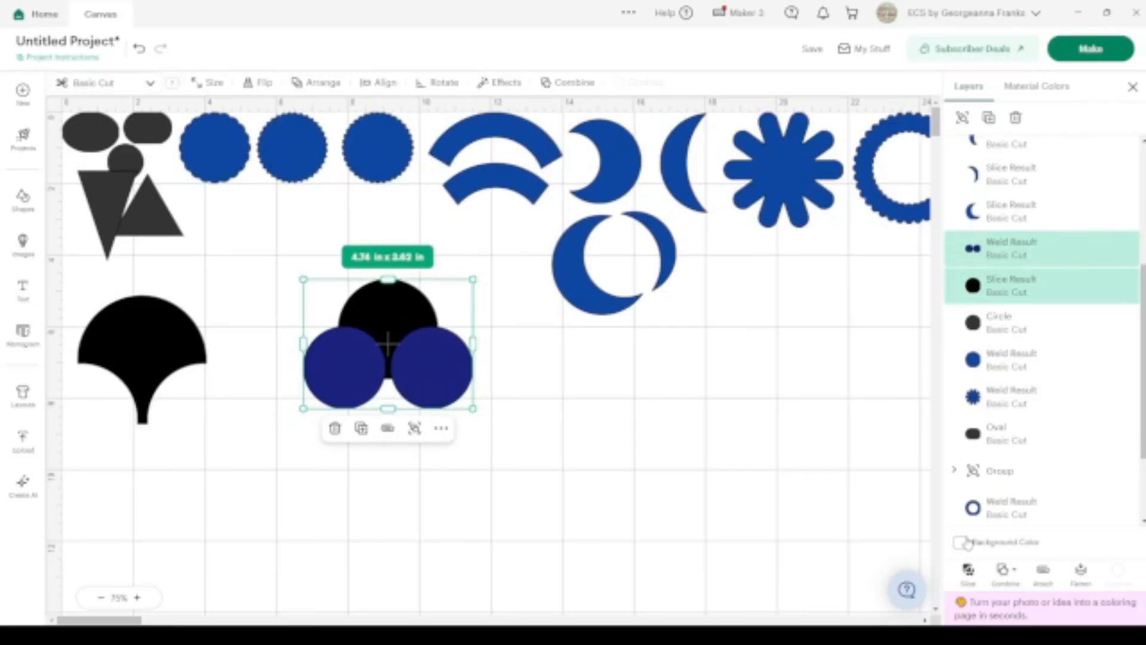
pyautogui.click(968, 570)
pyautogui.click(383, 327)
pyautogui.moveTo(383, 328); pyautogui.dragTo(253, 319)
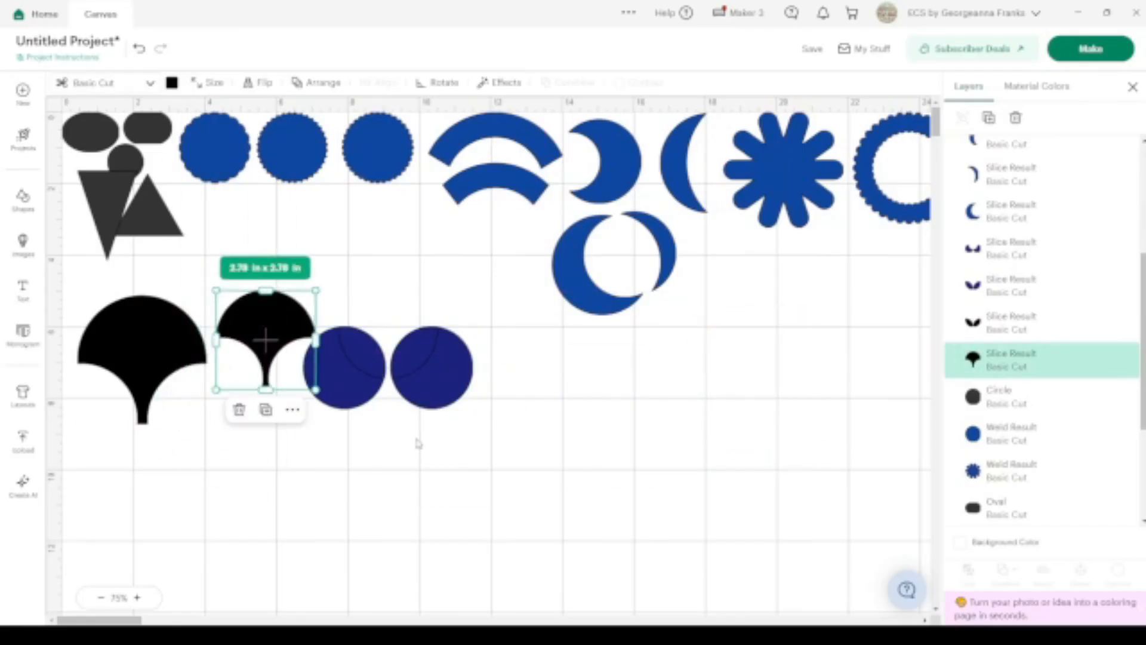
# Enlarge the new fan to about 8.17 × 8.17 in and reposition both it and the reference fan lower on the canvas.
pyautogui.moveTo(315, 389); pyautogui.dragTo(507, 535)
pyautogui.moveTo(384, 445); pyautogui.dragTo(560, 373)
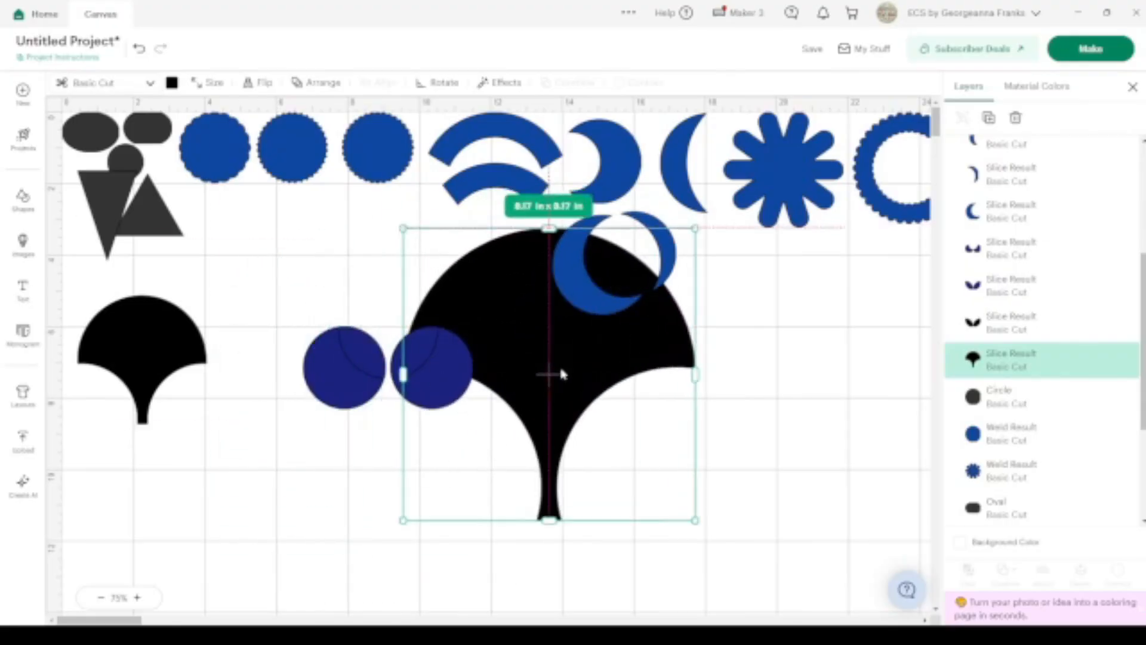
pyautogui.scroll(-2, 560, 374)
pyautogui.moveTo(142, 237); pyautogui.dragTo(197, 346)
pyautogui.moveTo(539, 229); pyautogui.dragTo(550, 362)
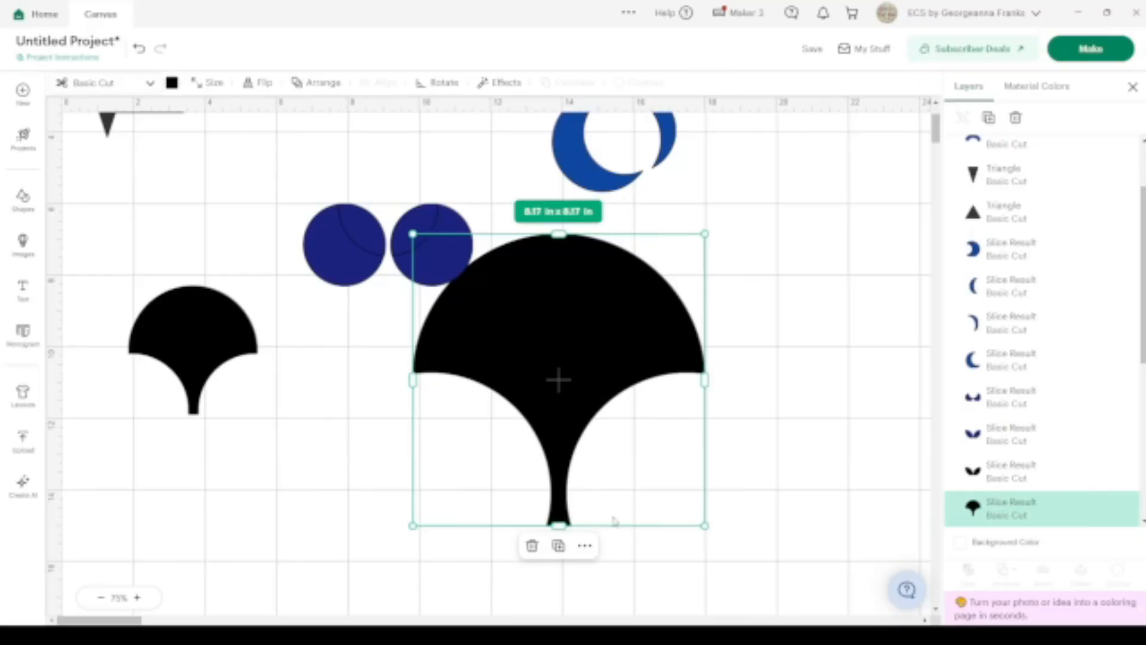
# Delete the leftover navy and black slice pieces of the two circles.
pyautogui.moveTo(310, 178); pyautogui.dragTo(424, 248)
pyautogui.click(302, 170)
pyautogui.moveTo(302, 170); pyautogui.dragTo(361, 227)
pyautogui.press('Delete')
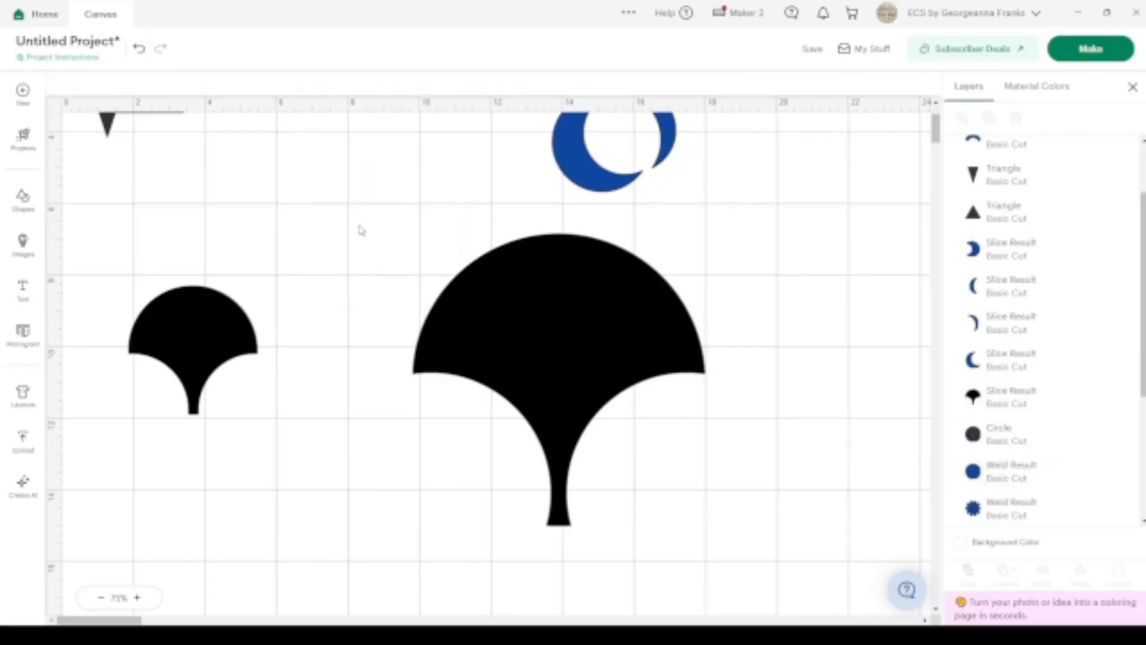
# Duplicate the rounded oval, enlarge it to about 5.07 × 3.38 in and place it over the flared end of the large fan's stem.
pyautogui.scroll(3, 361, 230)
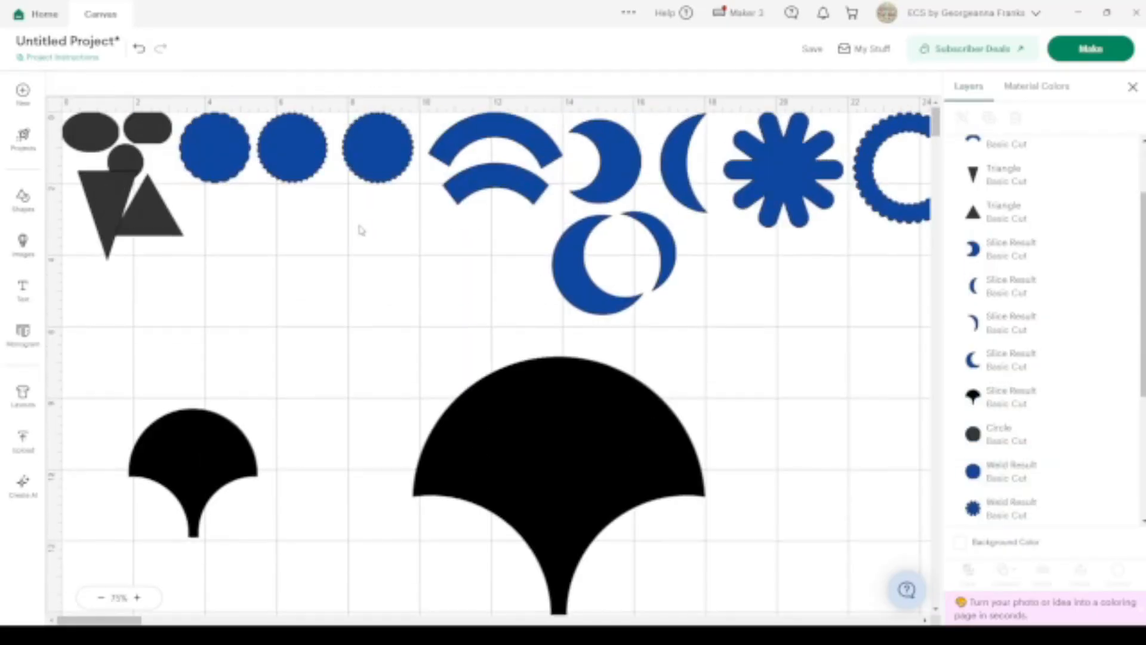
pyautogui.click(149, 135)
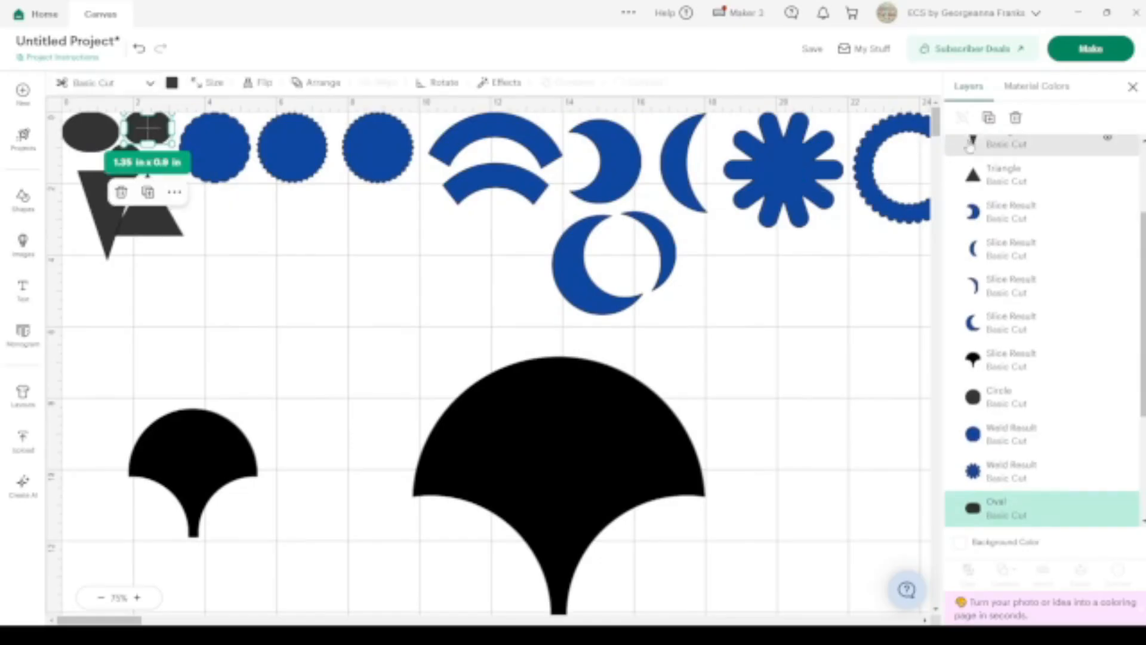
pyautogui.click(989, 118)
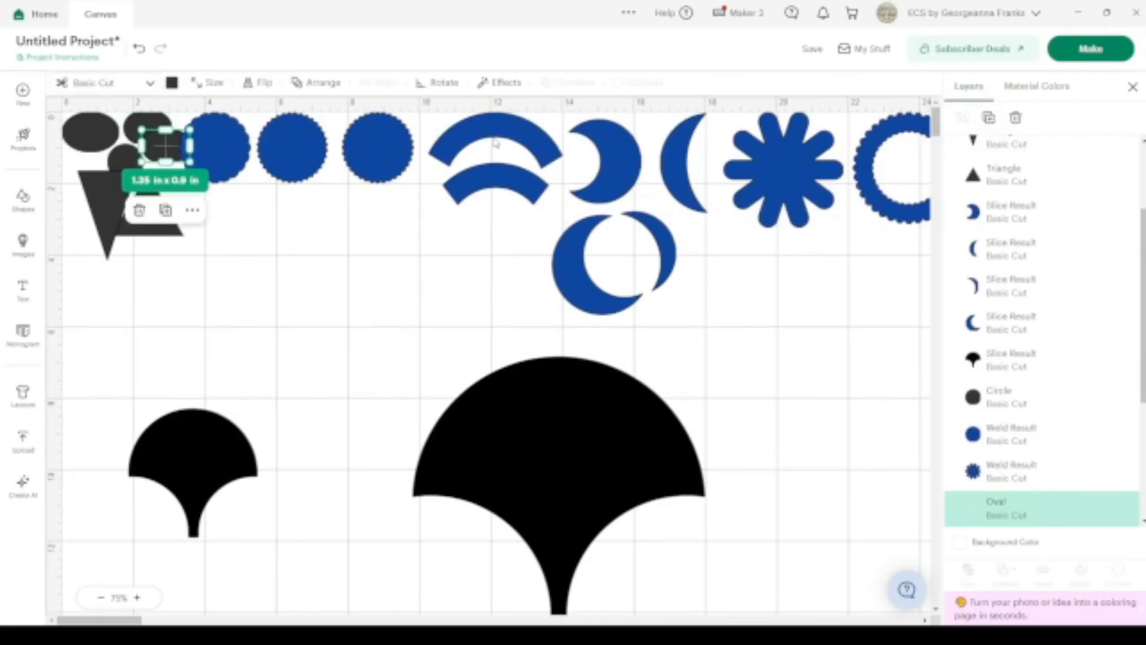
pyautogui.moveTo(152, 140); pyautogui.dragTo(513, 604)
pyautogui.scroll(-5, 490, 321)
pyautogui.moveTo(478, 297); pyautogui.dragTo(610, 385)
pyautogui.moveTo(478, 325); pyautogui.dragTo(494, 392)
pyautogui.click(764, 316)
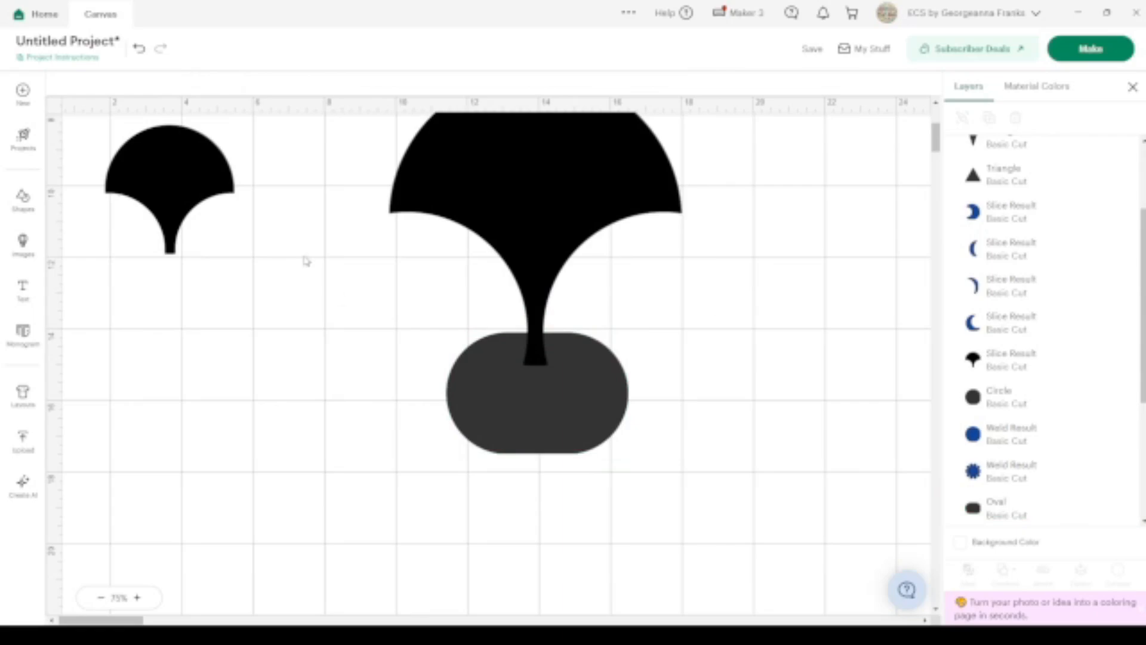
pyautogui.moveTo(180, 166); pyautogui.dragTo(249, 157)
pyautogui.moveTo(542, 400); pyautogui.dragTo(567, 403)
pyautogui.click(689, 398)
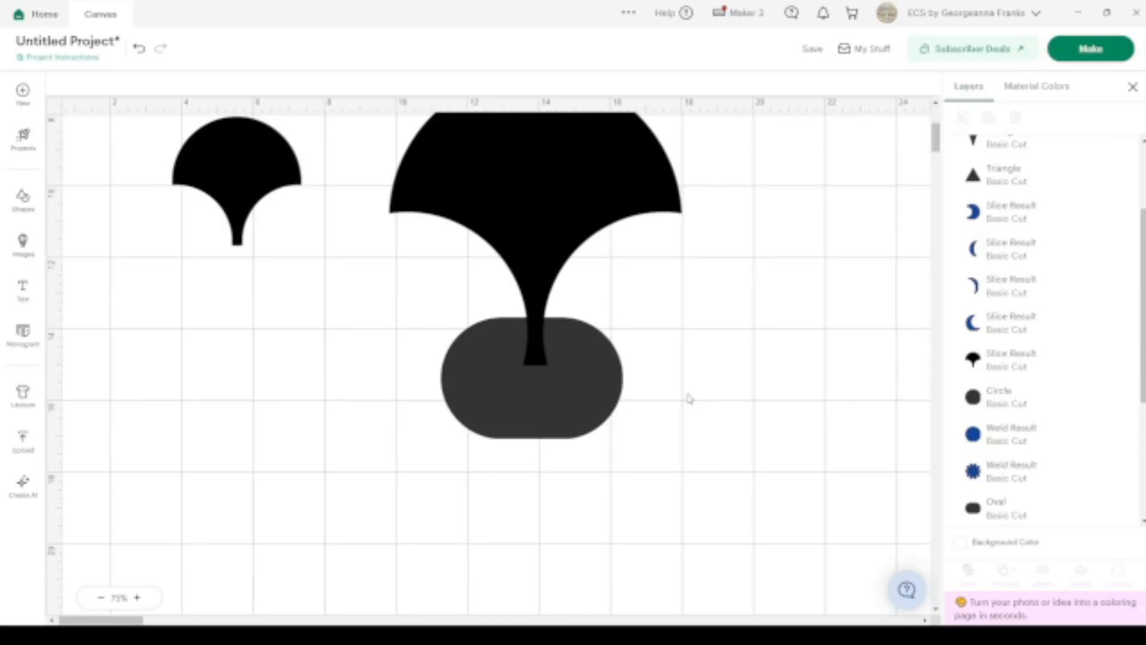
# Slice the flared stem end off the large fan with the oval and move the trimmed fan away.
pyautogui.moveTo(652, 511); pyautogui.dragTo(516, 330)
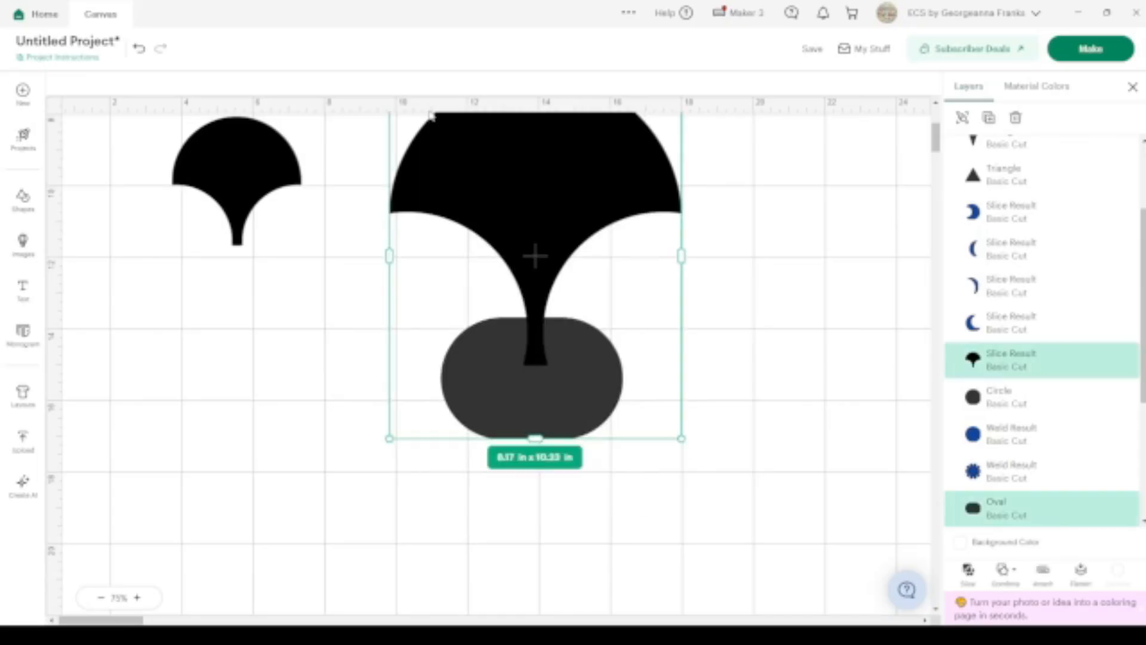
pyautogui.click(968, 571)
pyautogui.moveTo(537, 219); pyautogui.dragTo(696, 251)
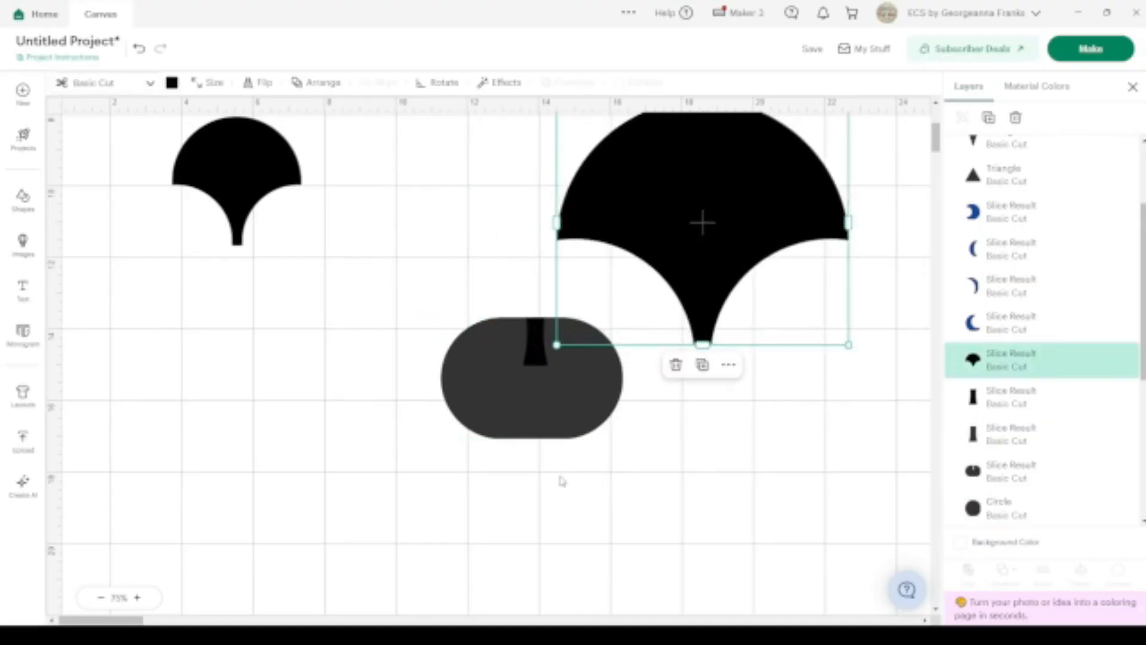
# Separate the trimmed fan from the sliced oval and stem pieces, and delete those leftovers.
pyautogui.moveTo(558, 490); pyautogui.dragTo(517, 338)
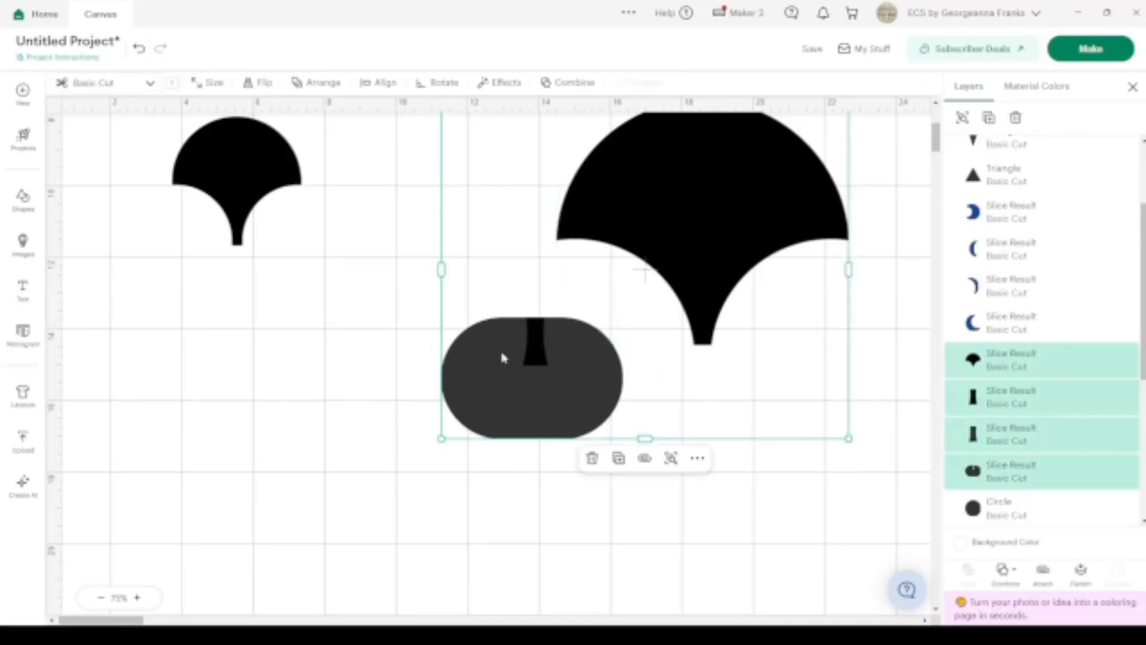
pyautogui.moveTo(727, 222); pyautogui.dragTo(578, 295)
pyautogui.click(840, 297)
pyautogui.moveTo(276, 395); pyautogui.dragTo(420, 503)
pyautogui.click(707, 433)
pyautogui.moveTo(611, 329); pyautogui.dragTo(739, 305)
pyautogui.moveTo(316, 384); pyautogui.dragTo(414, 471)
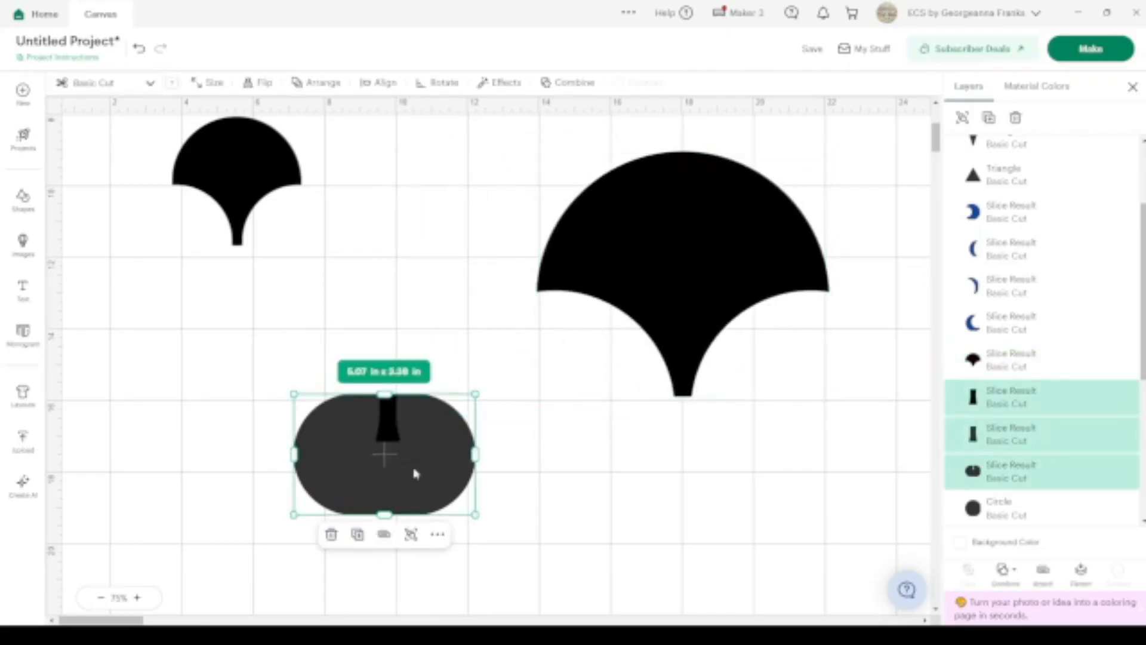
pyautogui.press('Delete')
# Delete the small reference fan that came from the subscription shapes.
pyautogui.click(248, 195)
pyautogui.moveTo(248, 194); pyautogui.dragTo(430, 260)
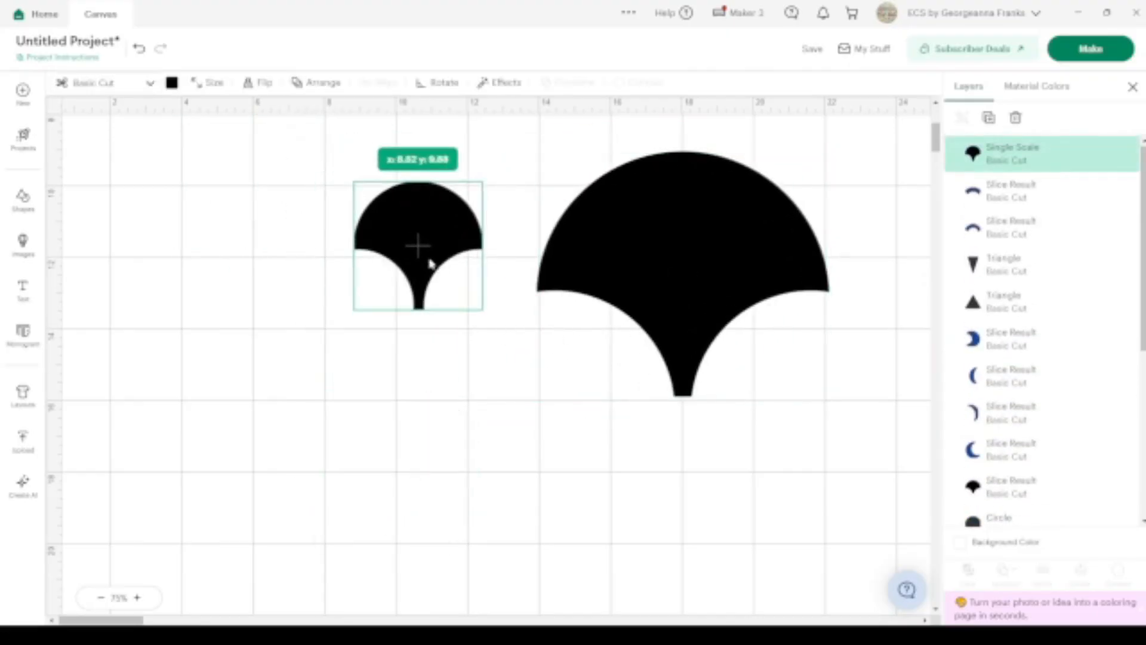
pyautogui.press('Delete')
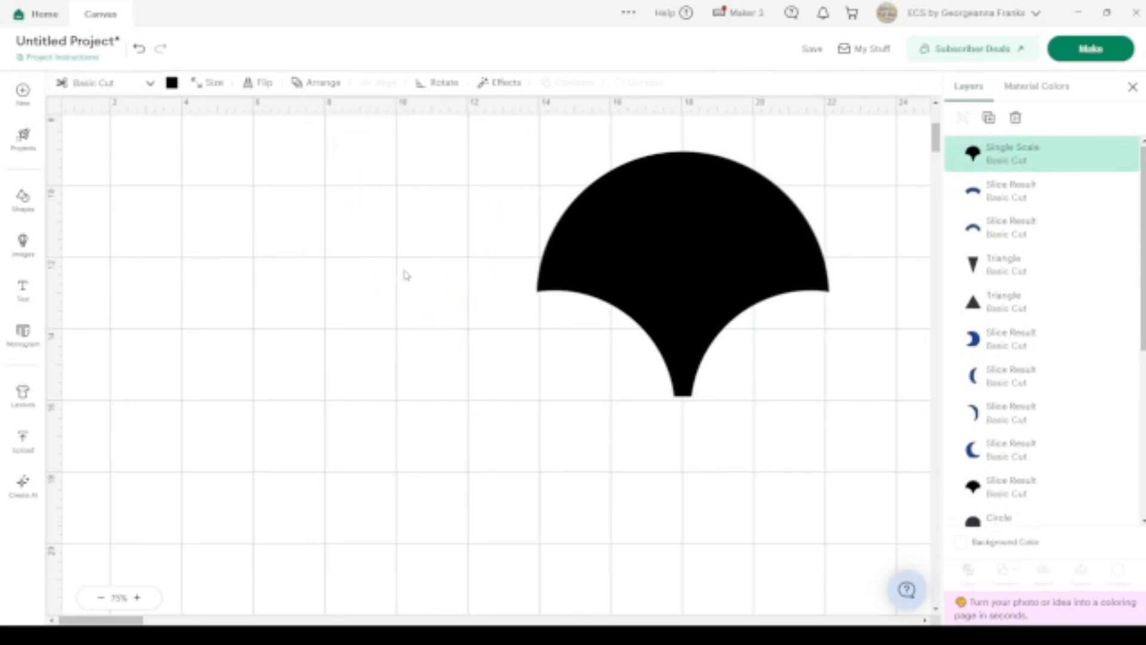
# Recolor the trimmed fan to the blue of the other custom shapes and shrink it to about 3.48 × 2.92 in below the scalloped circles.
pyautogui.click(666, 219)
pyautogui.moveTo(653, 225); pyautogui.dragTo(519, 213)
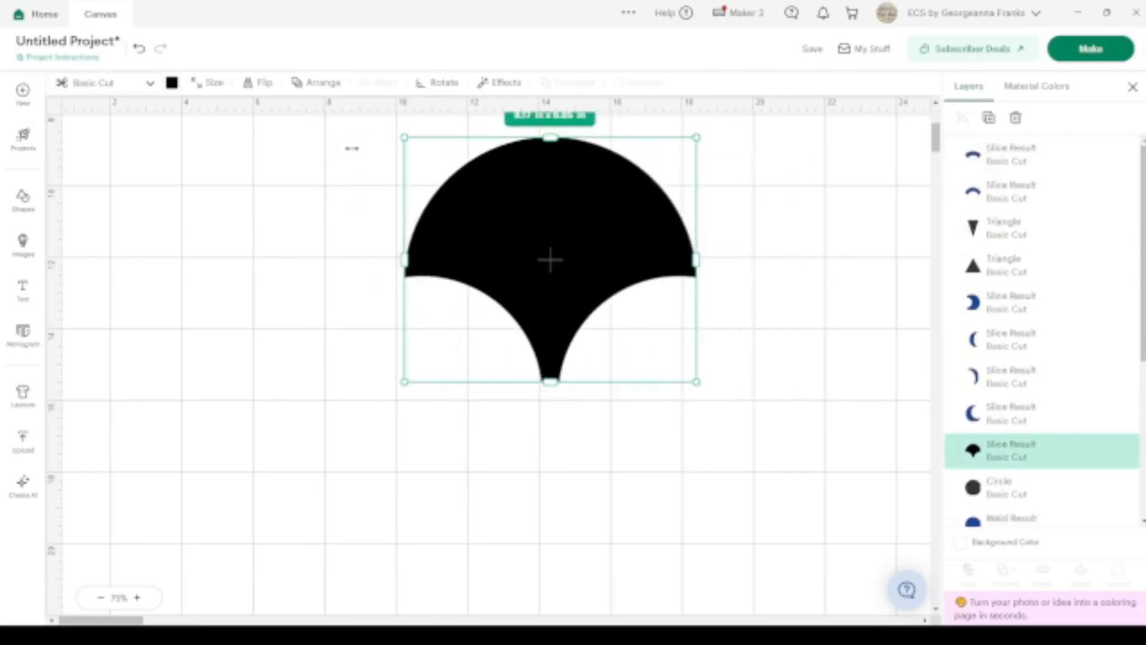
pyautogui.click(172, 83)
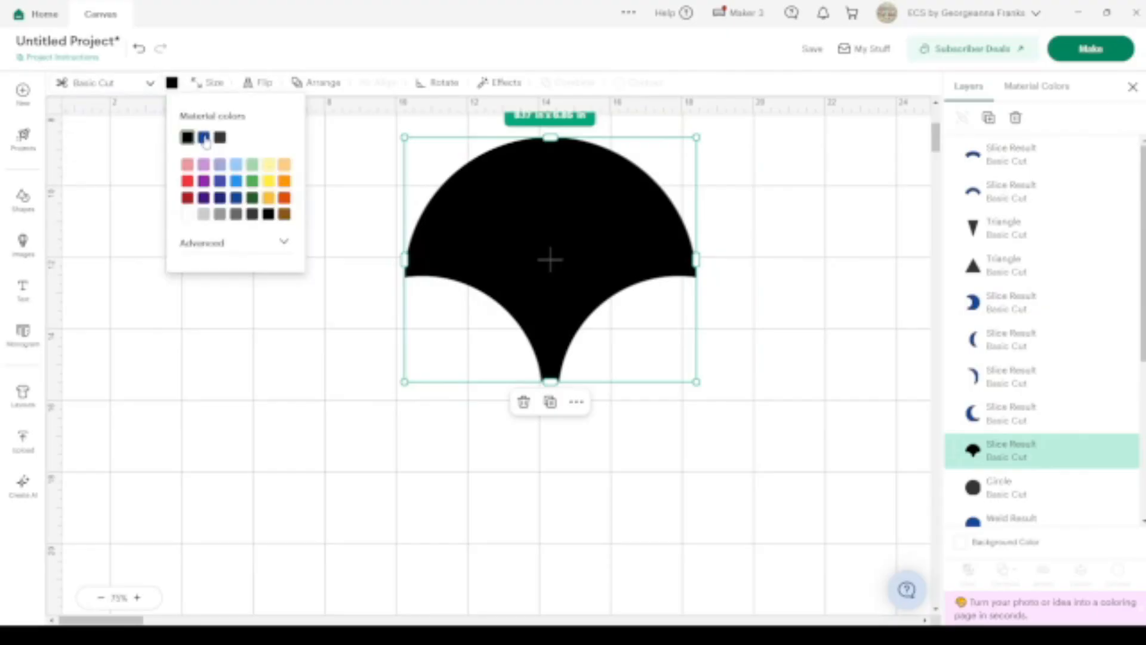
pyautogui.click(204, 138)
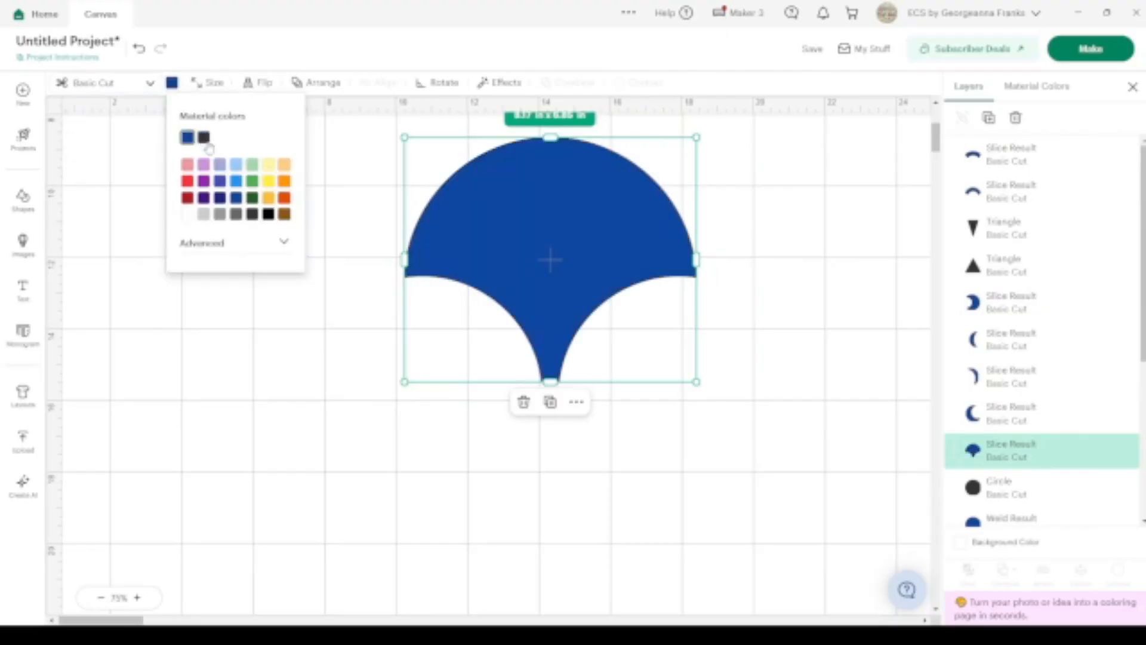
pyautogui.click(100, 597)
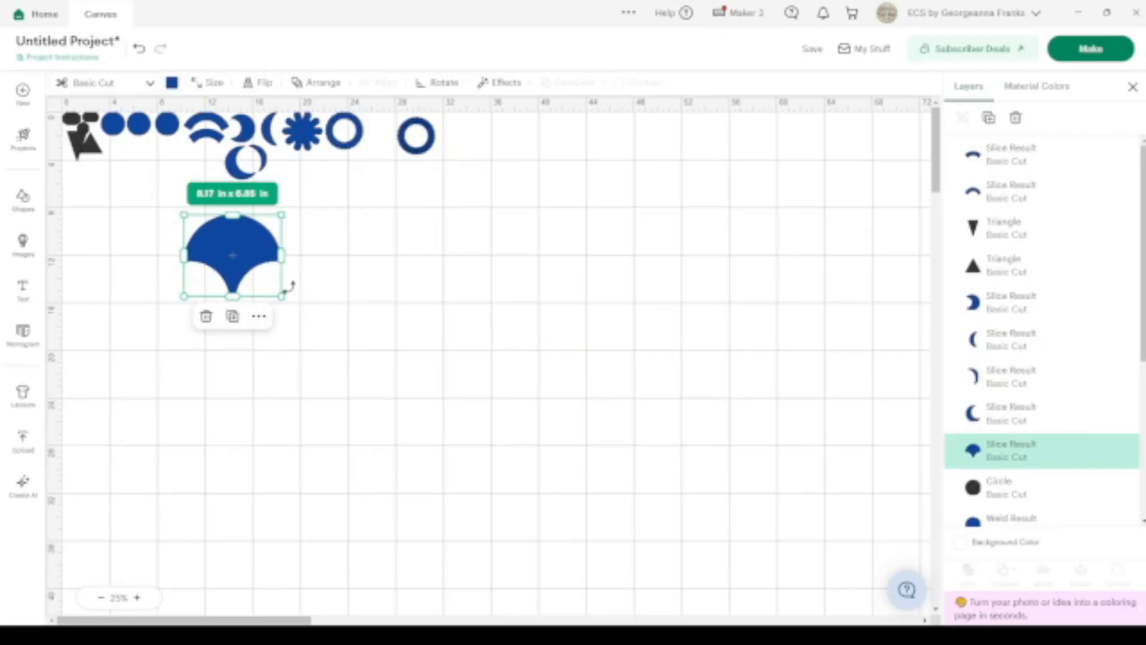
pyautogui.moveTo(280, 294); pyautogui.dragTo(138, 168)
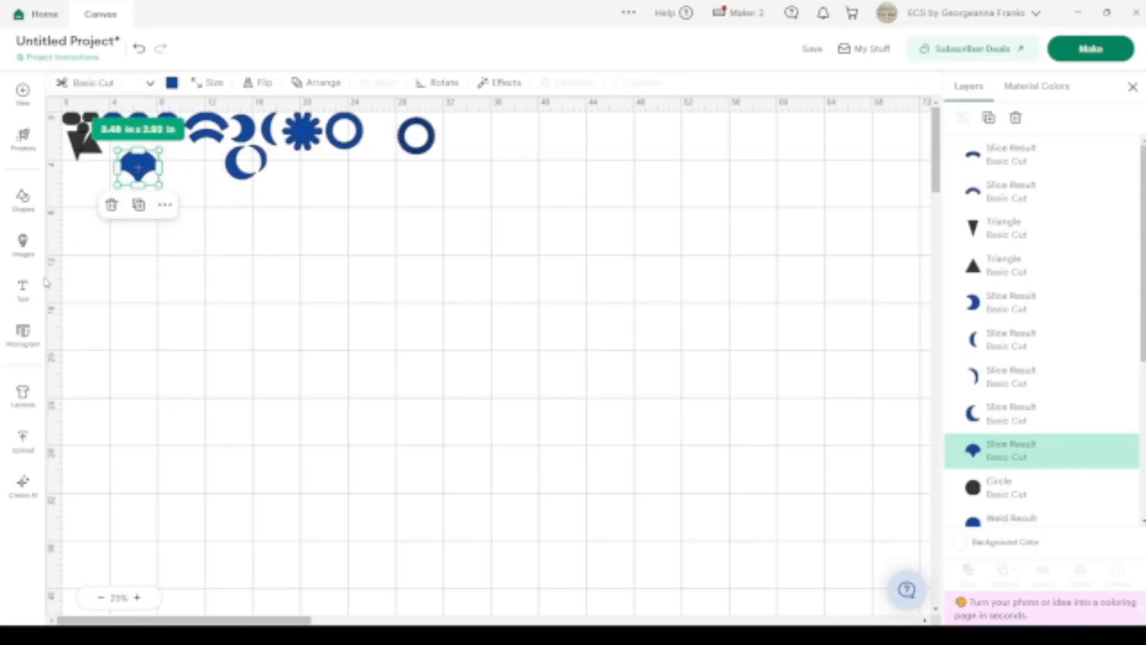
# Examine the subscription shapes in the shape library for others that could be built from basic shapes.
pyautogui.click(23, 245)
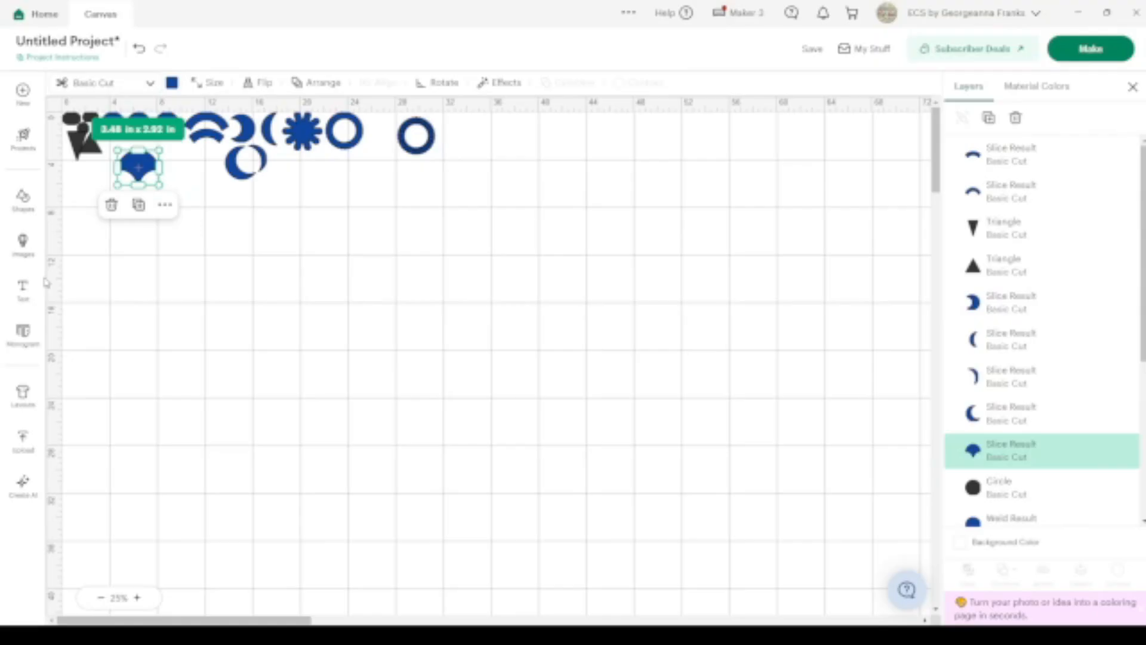
pyautogui.click(23, 200)
pyautogui.scroll(-5, 141, 428)
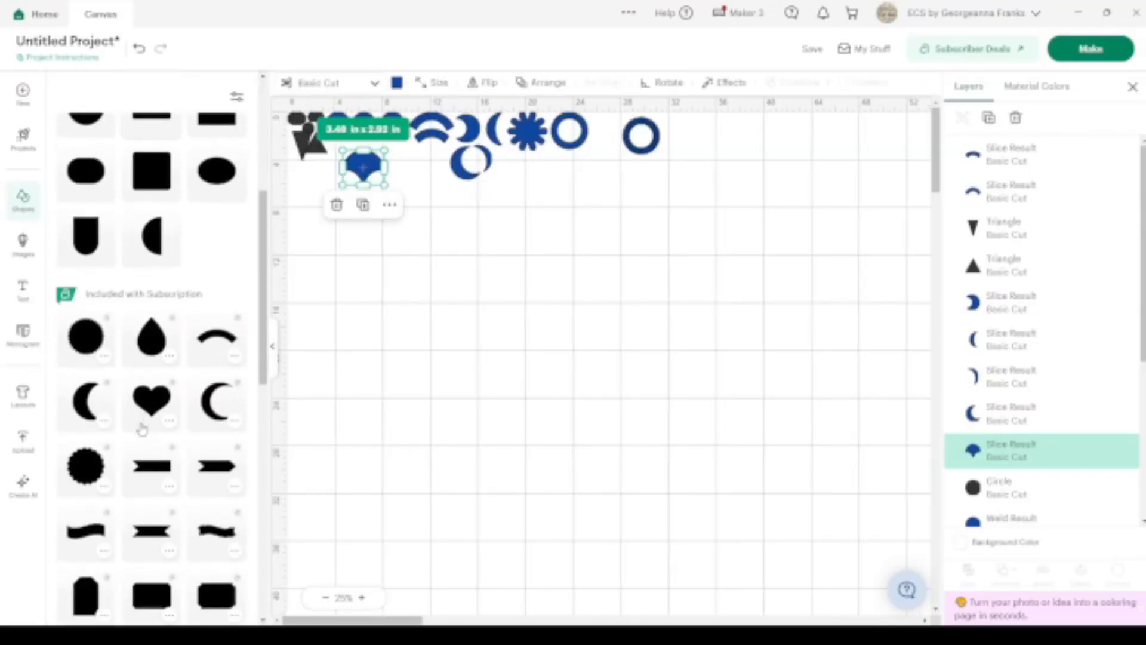
pyautogui.scroll(-2, 142, 429)
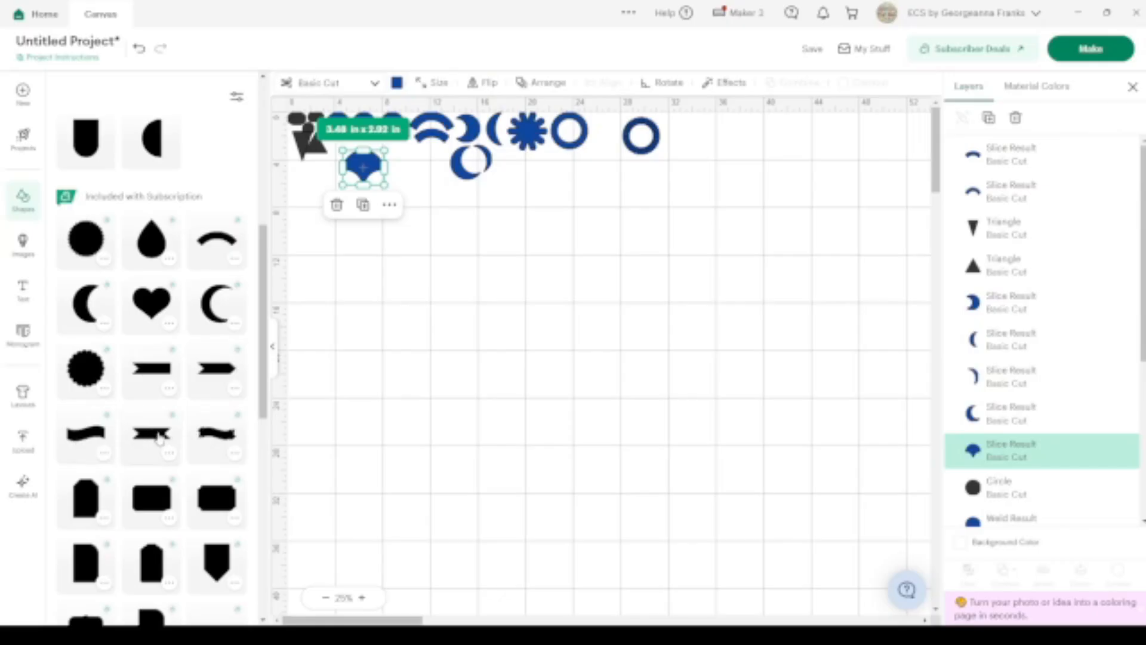
pyautogui.scroll(-2, 164, 439)
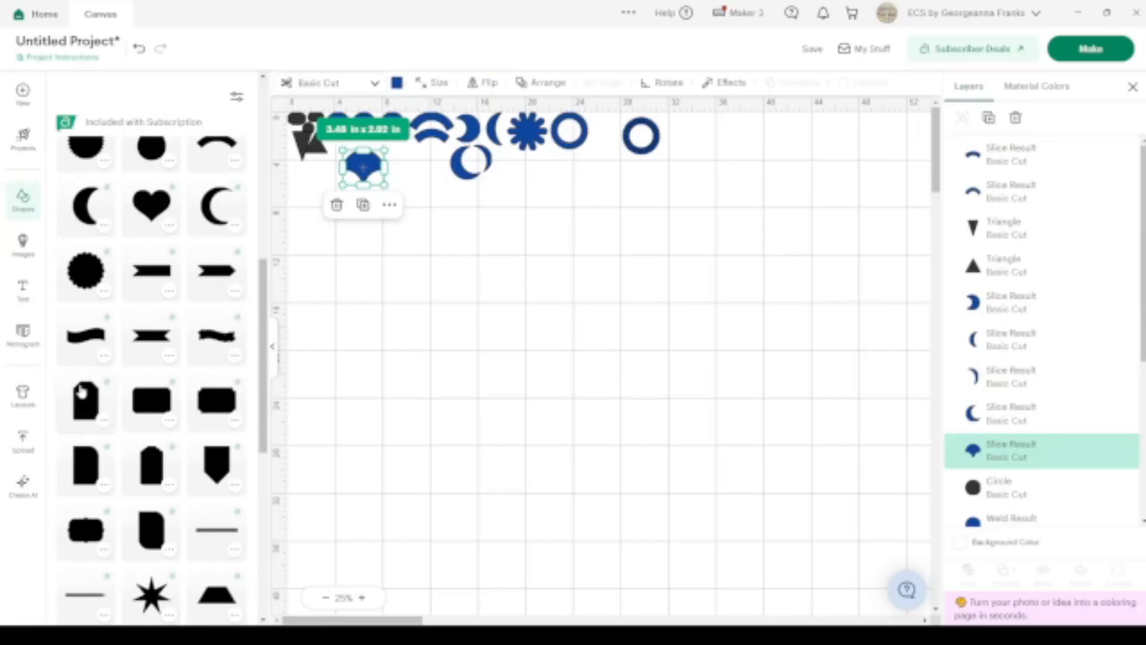
pyautogui.scroll(-2, 148, 405)
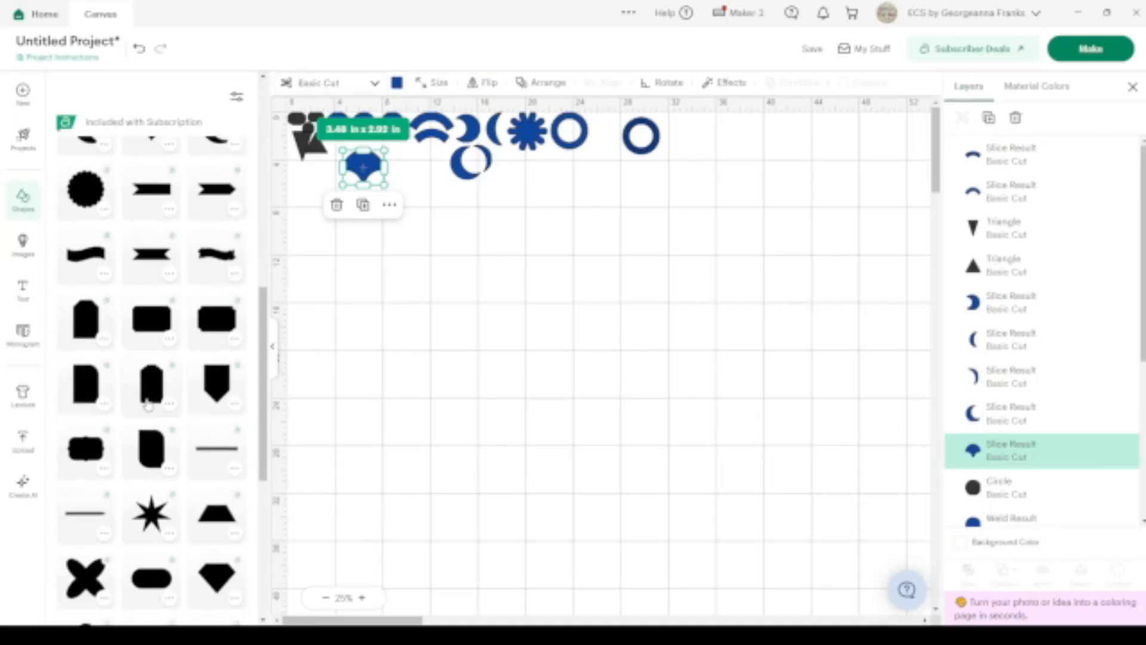
pyautogui.scroll(-1, 148, 404)
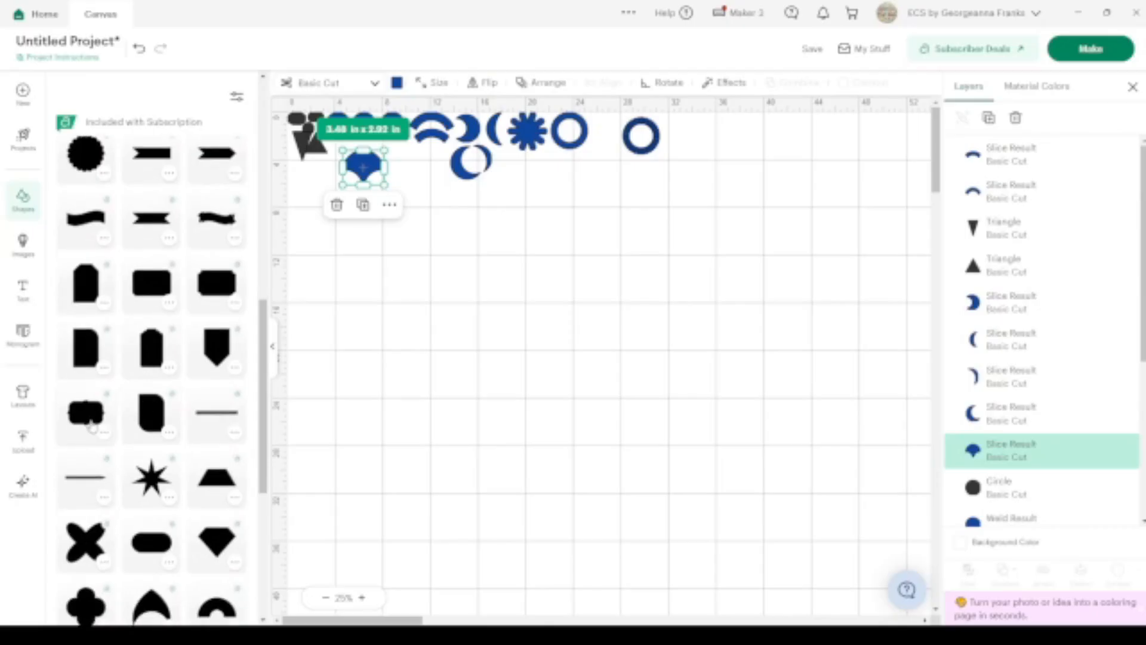
pyautogui.scroll(-1, 105, 420)
pyautogui.scroll(-2, 106, 420)
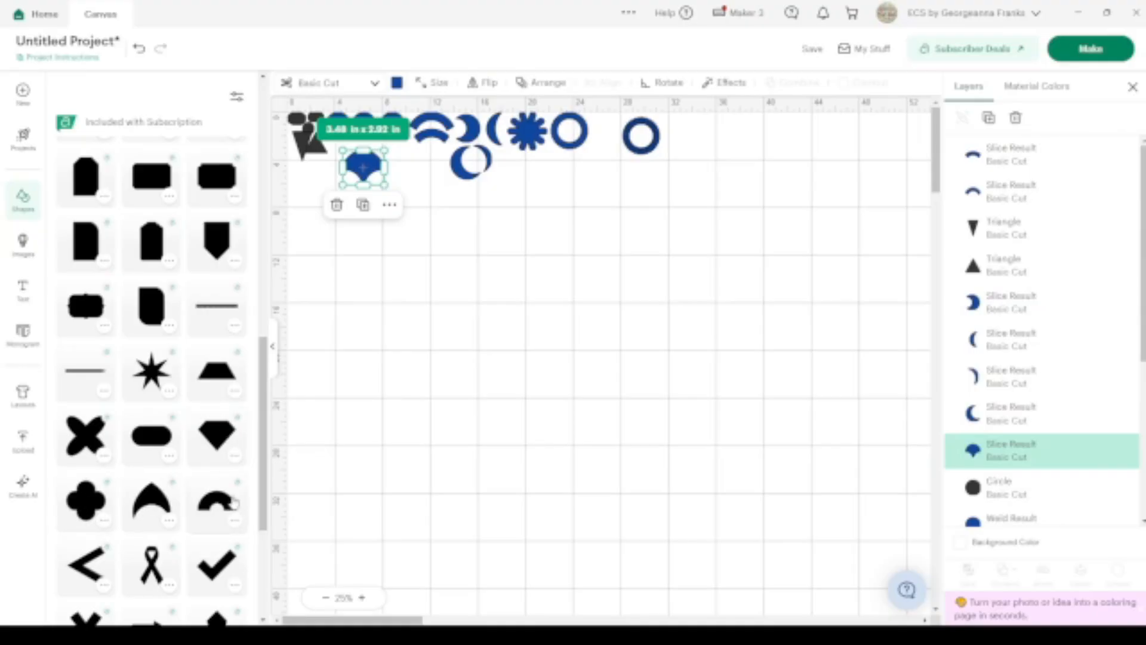
pyautogui.scroll(-2, 232, 503)
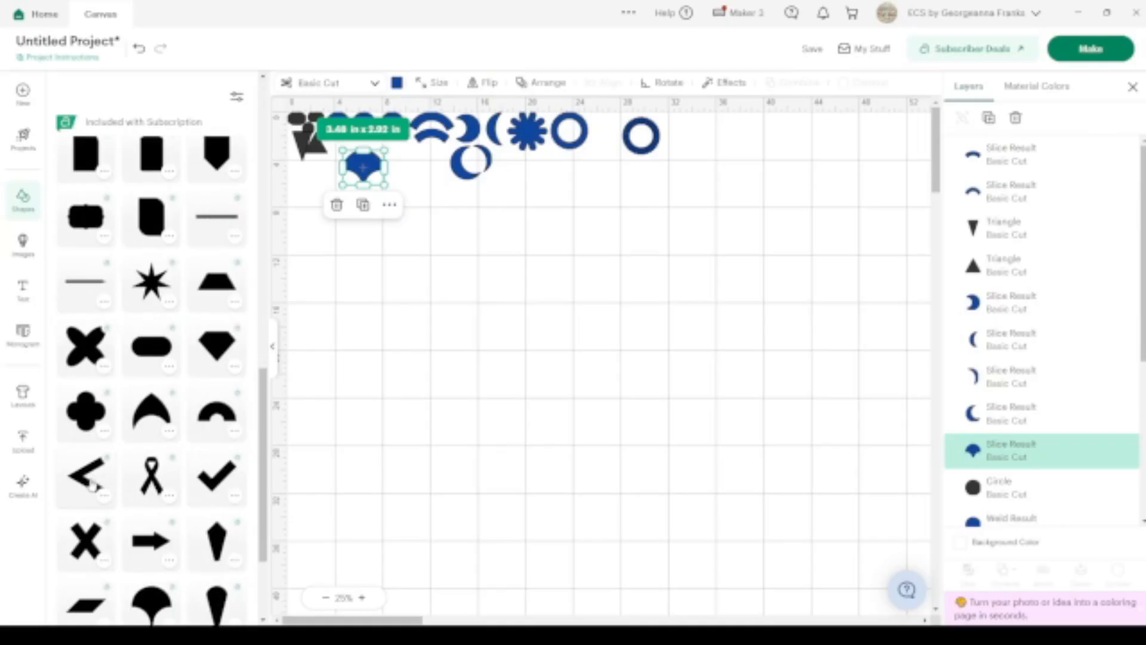
pyautogui.scroll(-3, 91, 485)
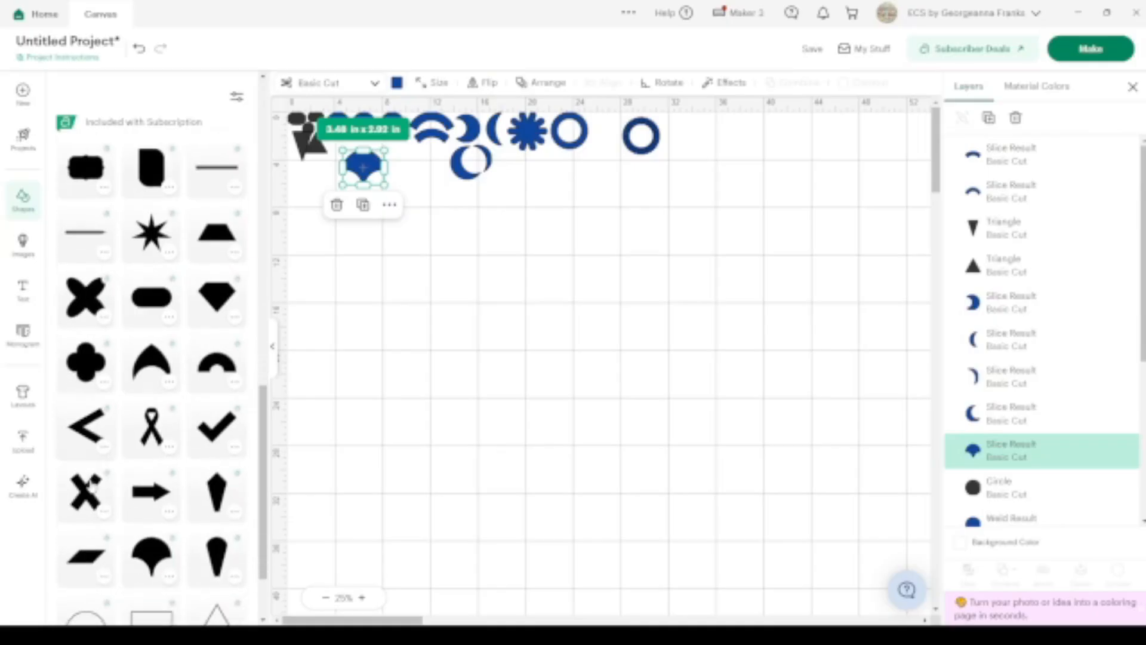
# Add the Angle Bracket subscription shape and enlarge it to about 13.67 × 13.67 in below the custom shapes.
pyautogui.scroll(2, 91, 477)
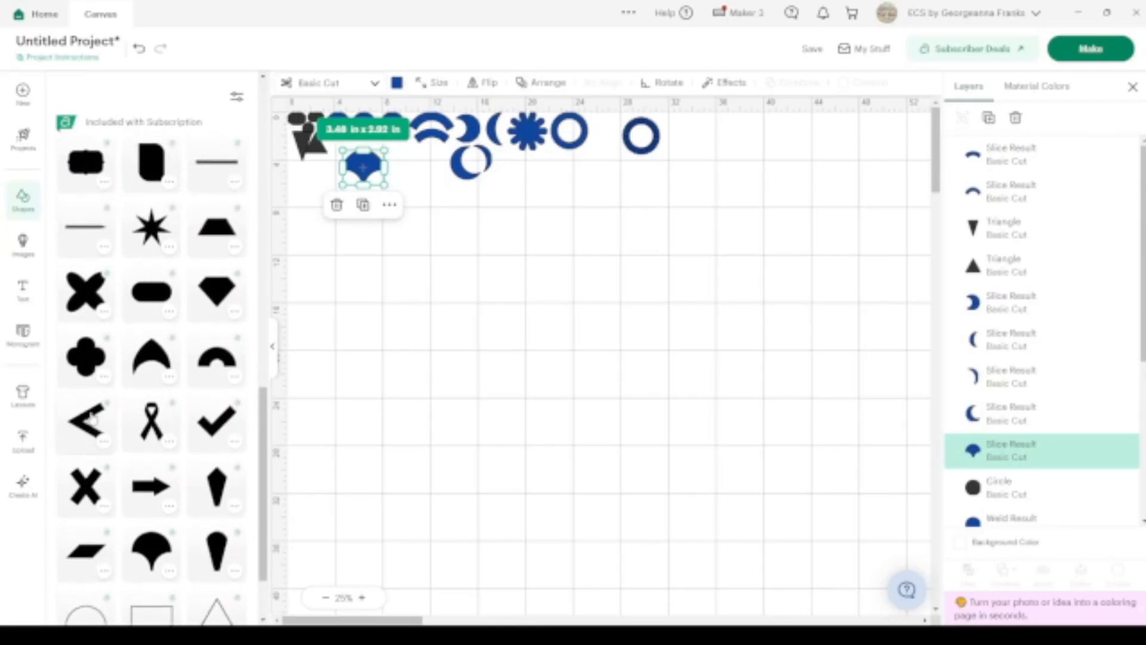
pyautogui.click(89, 441)
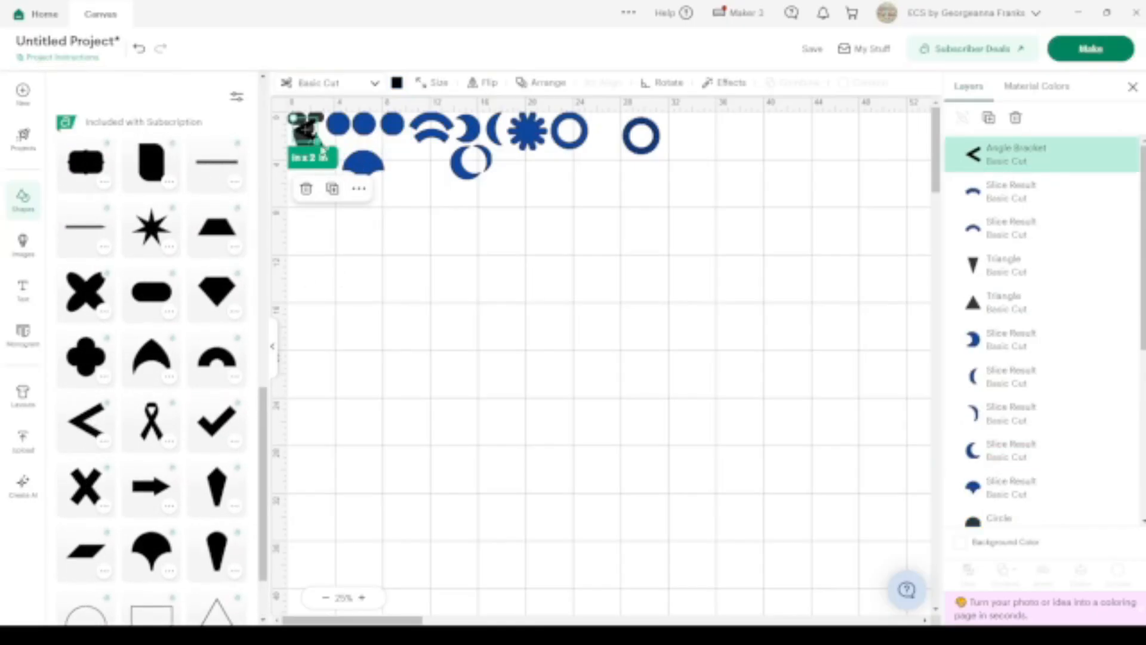
pyautogui.moveTo(320, 145); pyautogui.dragTo(460, 275)
pyautogui.moveTo(404, 243); pyautogui.dragTo(410, 358)
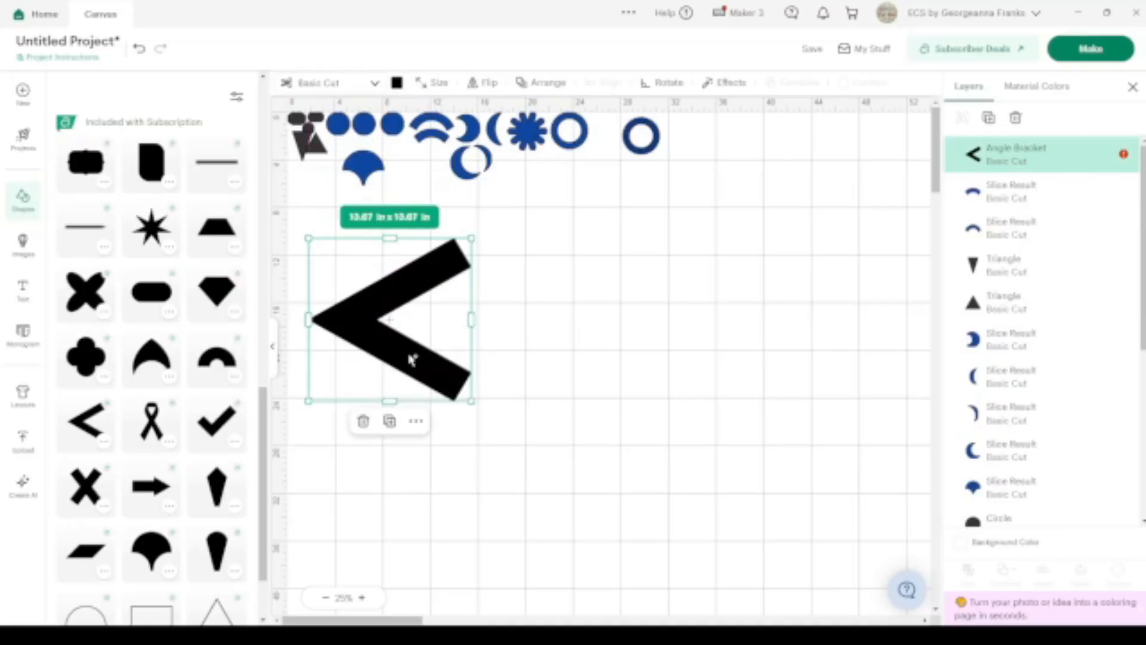
pyautogui.click(274, 361)
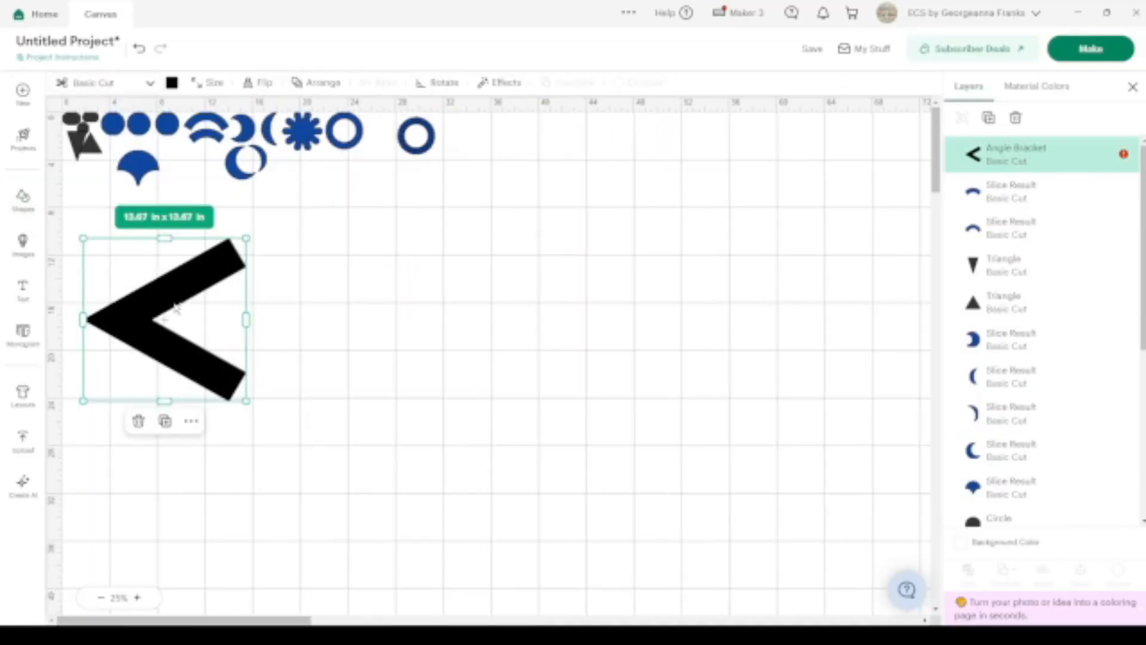
# Duplicate the small upright triangle and enlarge the copy to about 20.11 × 17.42 in beside the angle bracket.
pyautogui.click(89, 146)
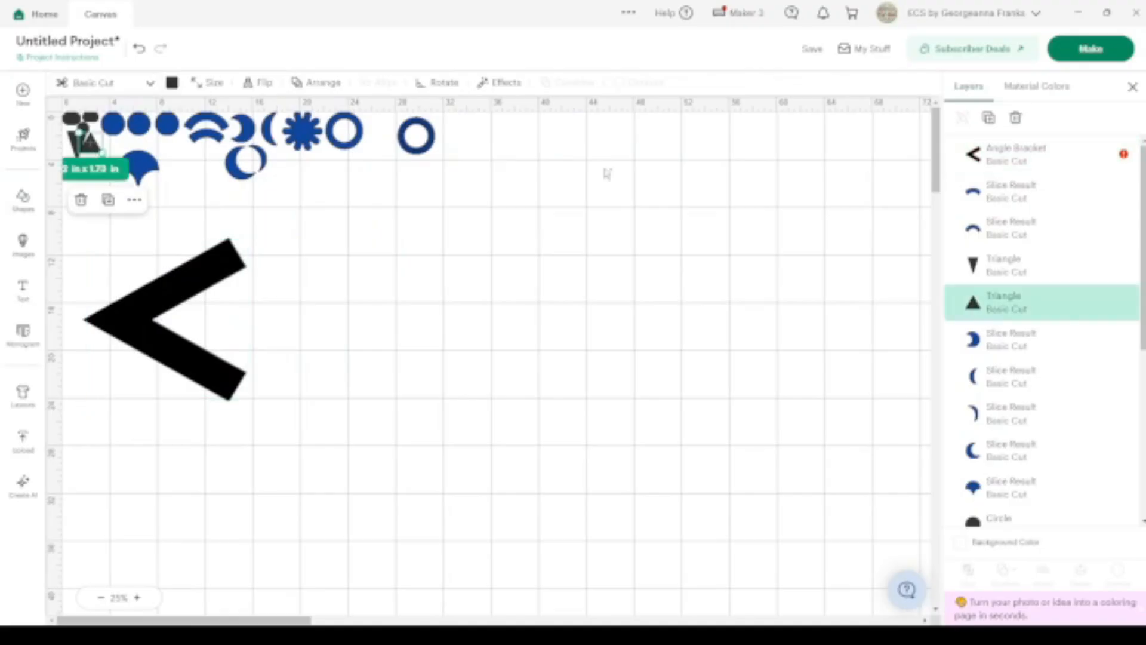
pyautogui.click(988, 118)
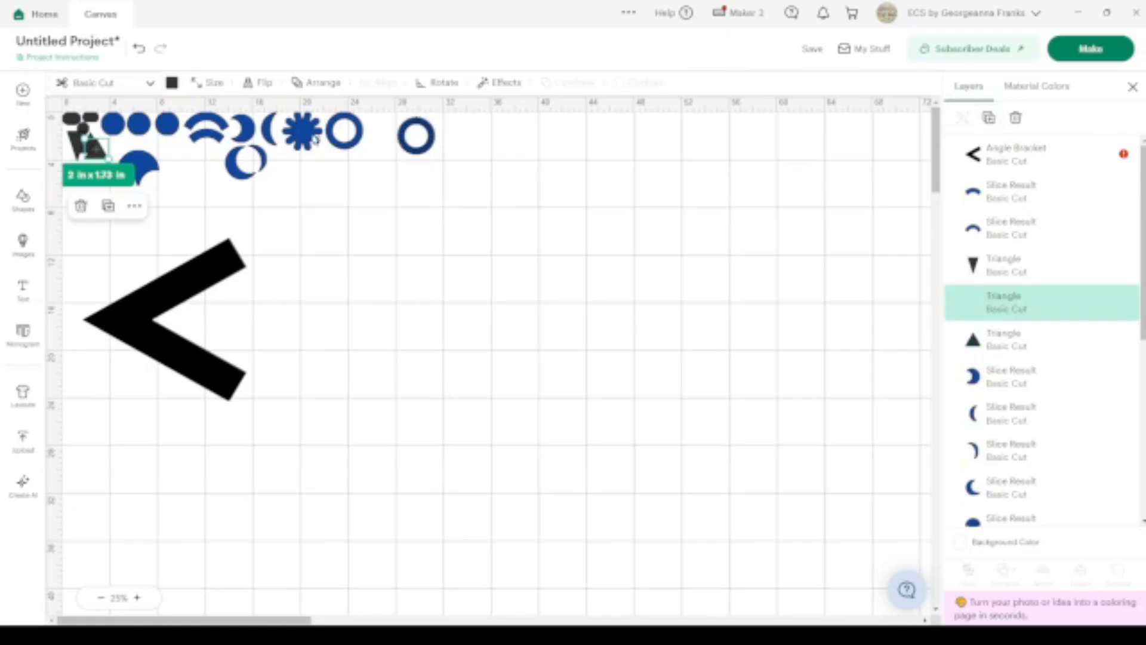
pyautogui.moveTo(102, 156); pyautogui.dragTo(637, 456)
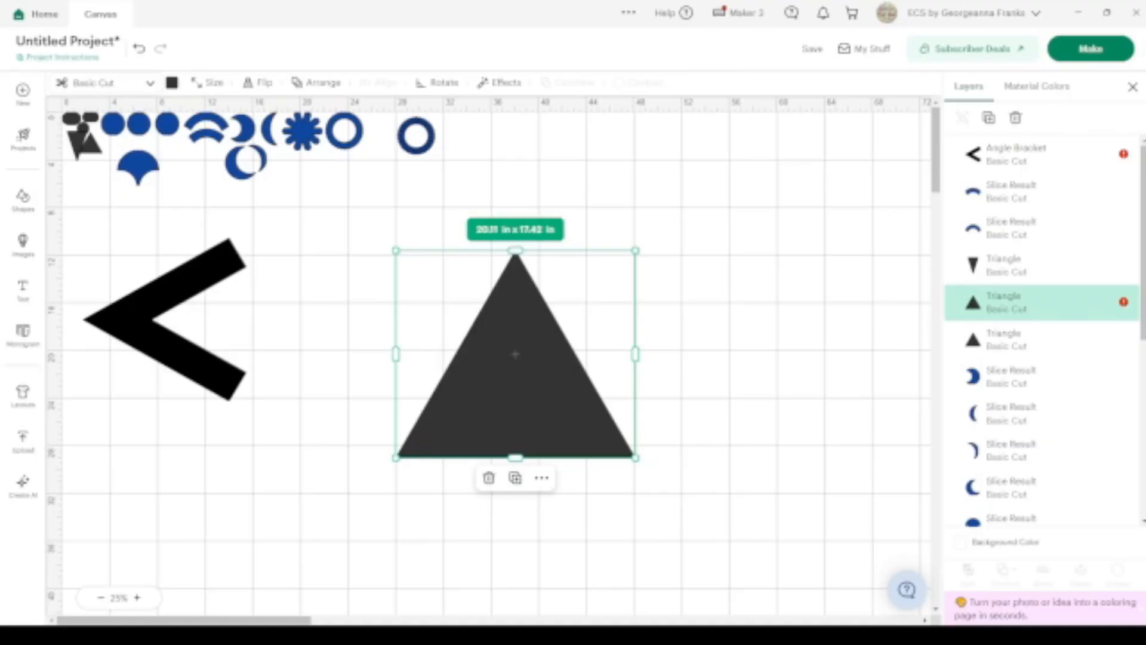
# Duplicate the large triangle, offset the copy straight down so it overlaps the original, and recolor it blue.
pyautogui.click(988, 118)
pyautogui.moveTo(585, 420); pyautogui.dragTo(543, 484)
pyautogui.click(172, 83)
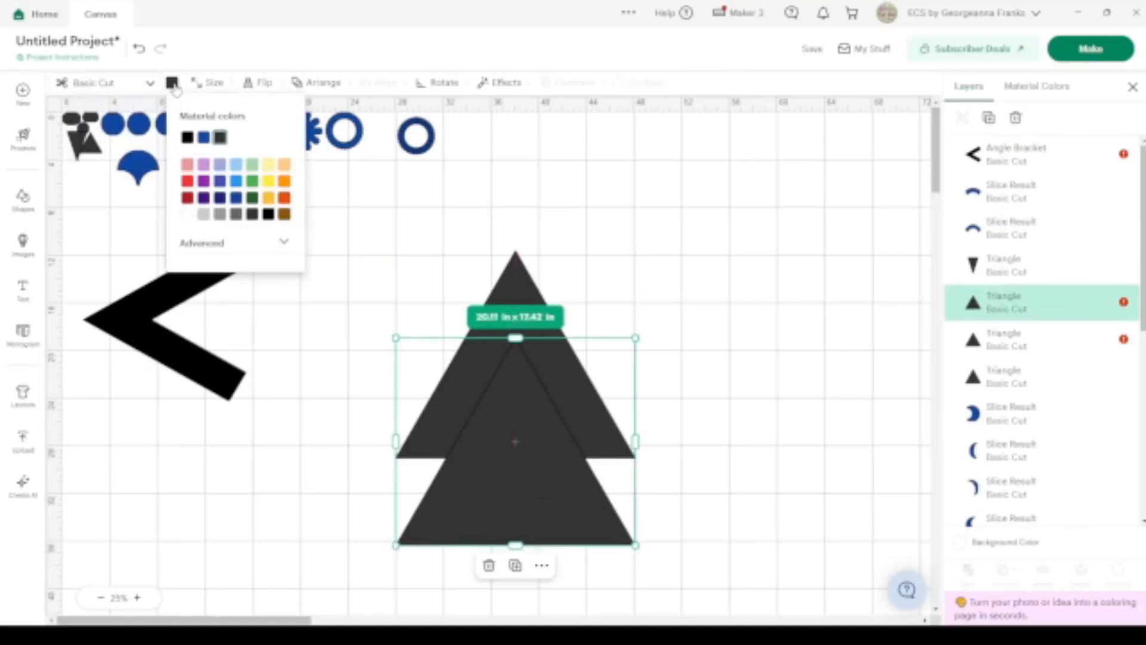
pyautogui.click(205, 139)
pyautogui.click(694, 311)
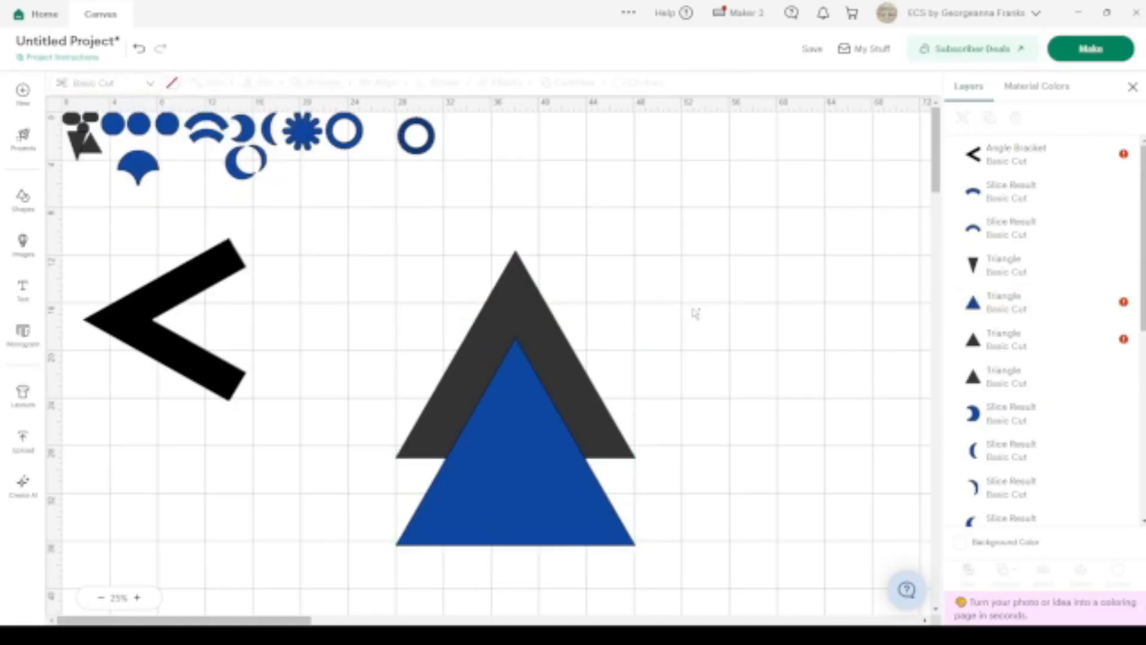
# Try aligning the two large triangles with the Vertical option, and undo it.
pyautogui.moveTo(698, 524); pyautogui.dragTo(457, 391)
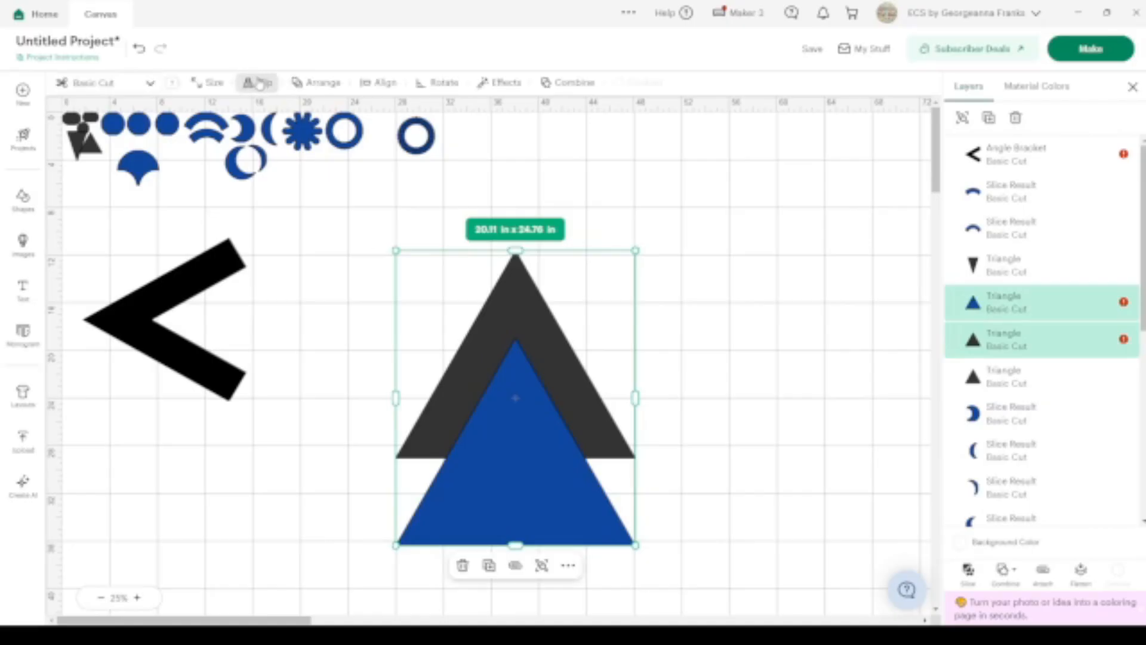
pyautogui.click(398, 83)
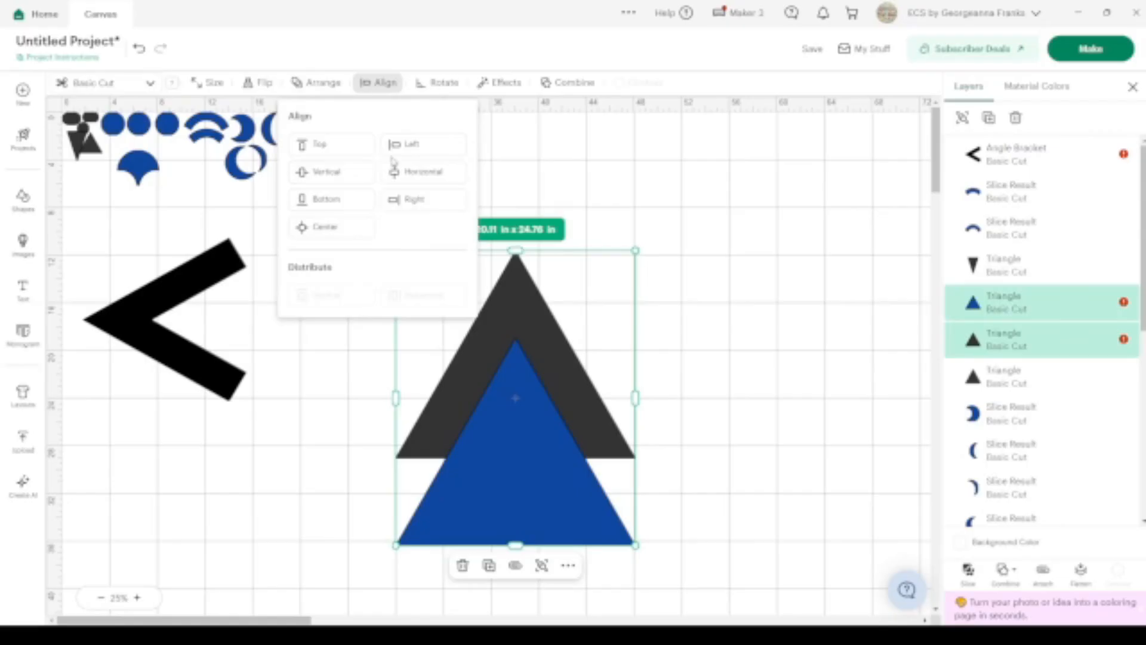
pyautogui.click(339, 173)
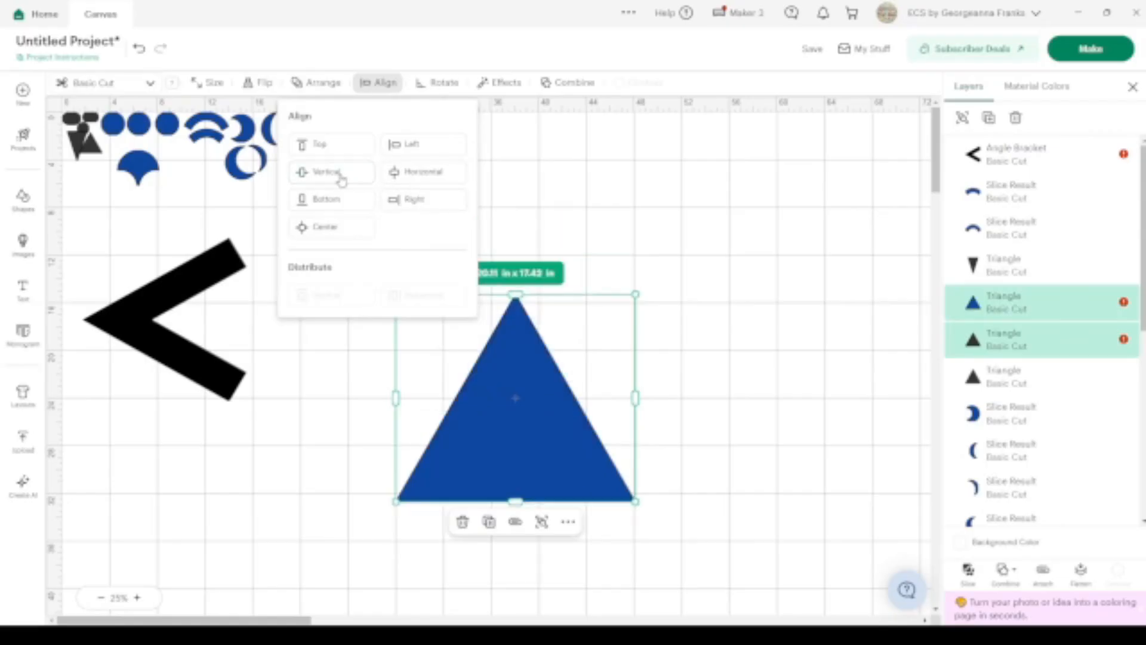
pyautogui.hotkey('ctrl', 'z')
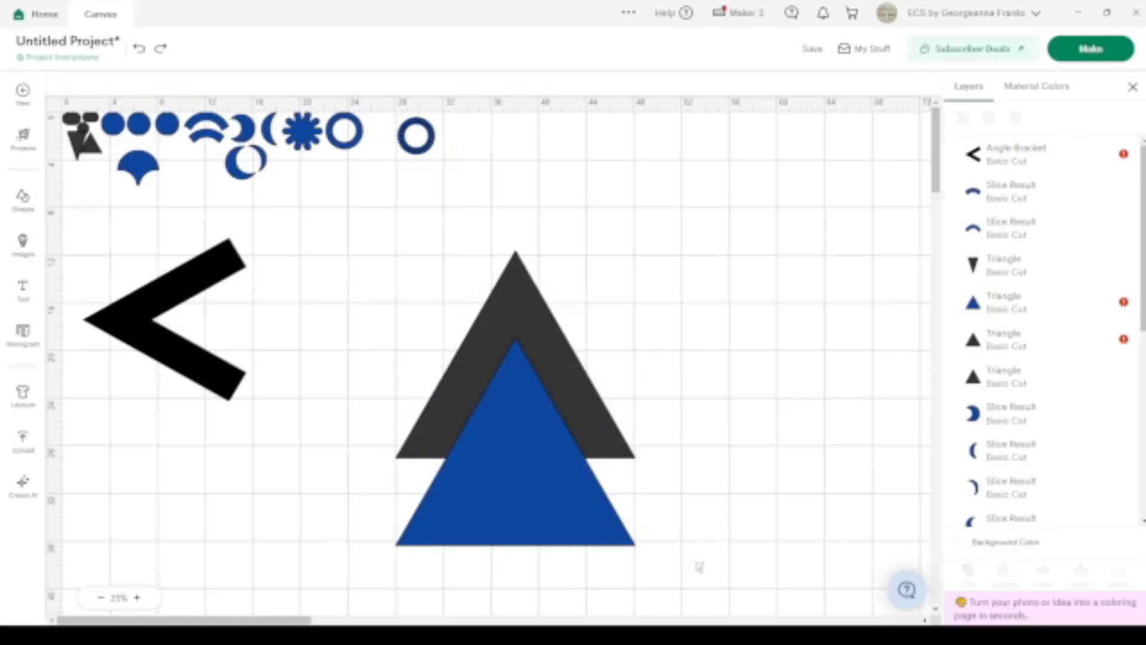
# Align the two large overlapping triangles with the Horizontal option.
pyautogui.moveTo(698, 566); pyautogui.dragTo(389, 244)
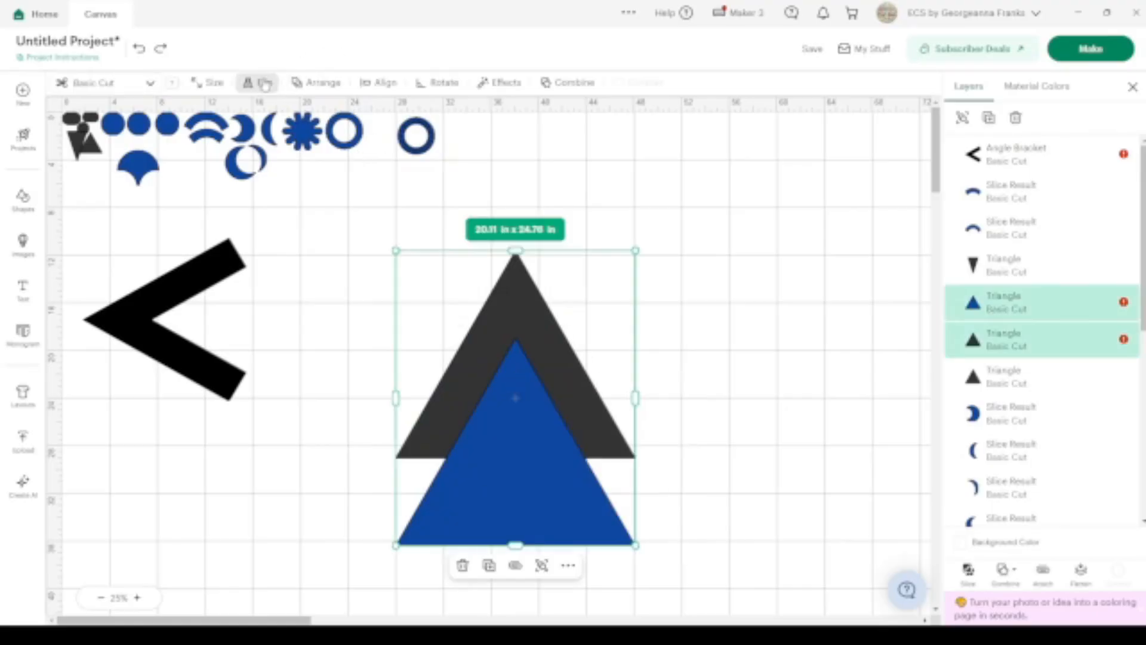
pyautogui.click(373, 83)
pyautogui.click(433, 171)
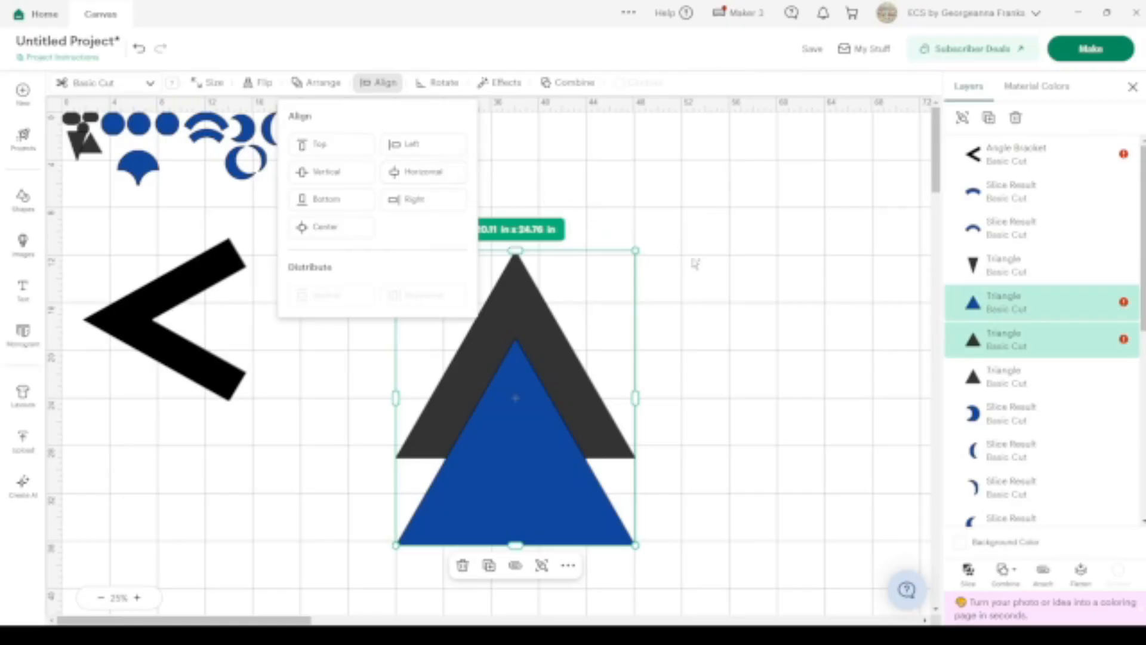
pyautogui.click(744, 355)
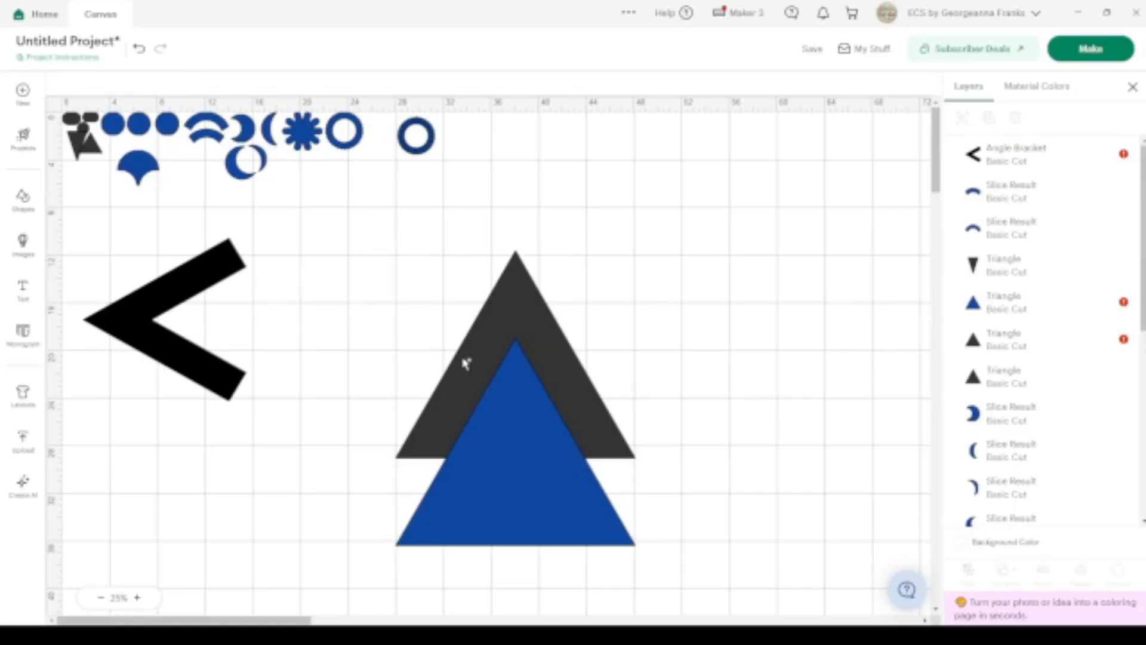
# Nudge the blue triangle upward so a slightly narrower band of the dark triangle shows around it.
pyautogui.click(517, 444)
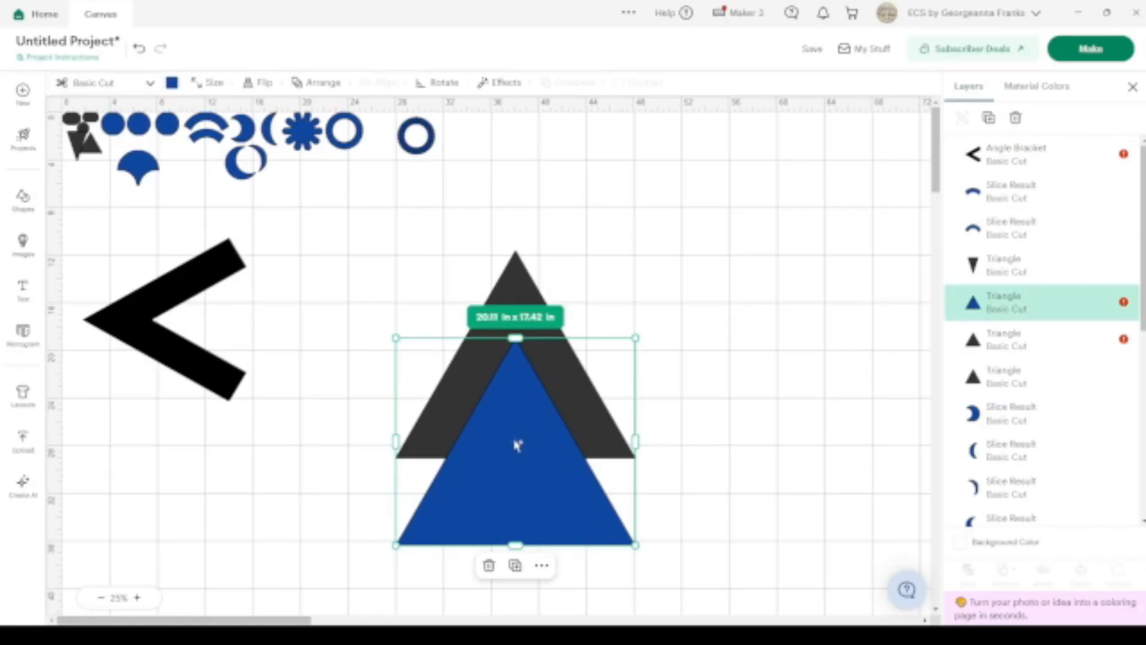
pyautogui.press('Up')
pyautogui.press('Up')
pyautogui.press('Up')
pyautogui.press('Up')
pyautogui.press('Up')
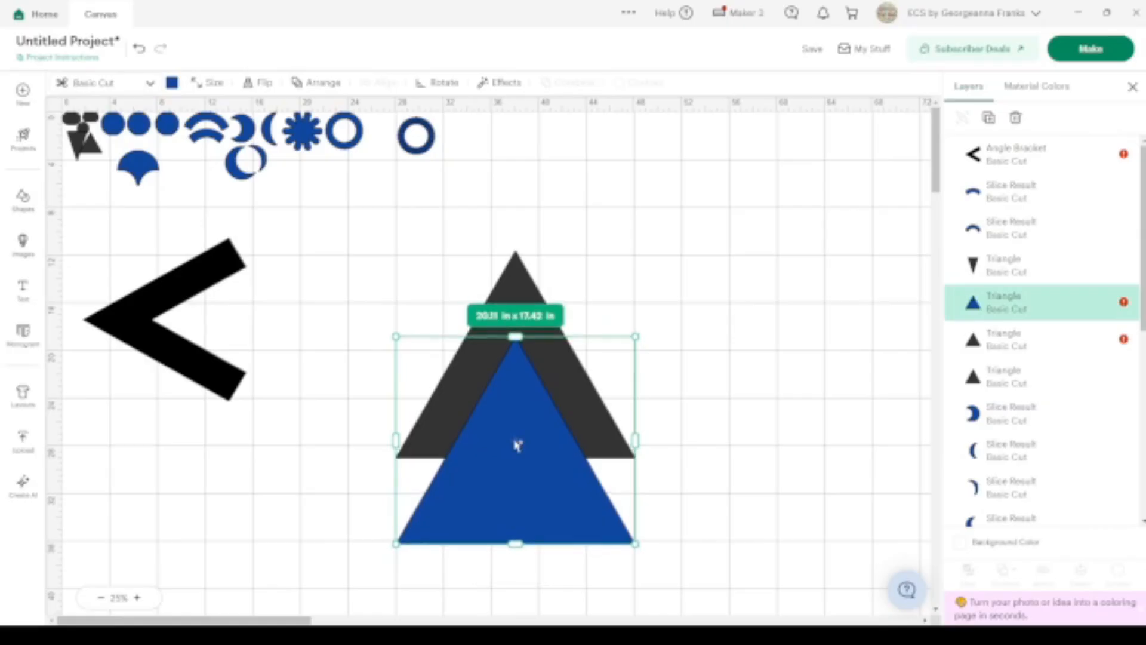
pyautogui.press('Up')
pyautogui.press('Up')
pyautogui.press('Up')
pyautogui.press('Up')
pyautogui.press('Up')
pyautogui.press('Up')
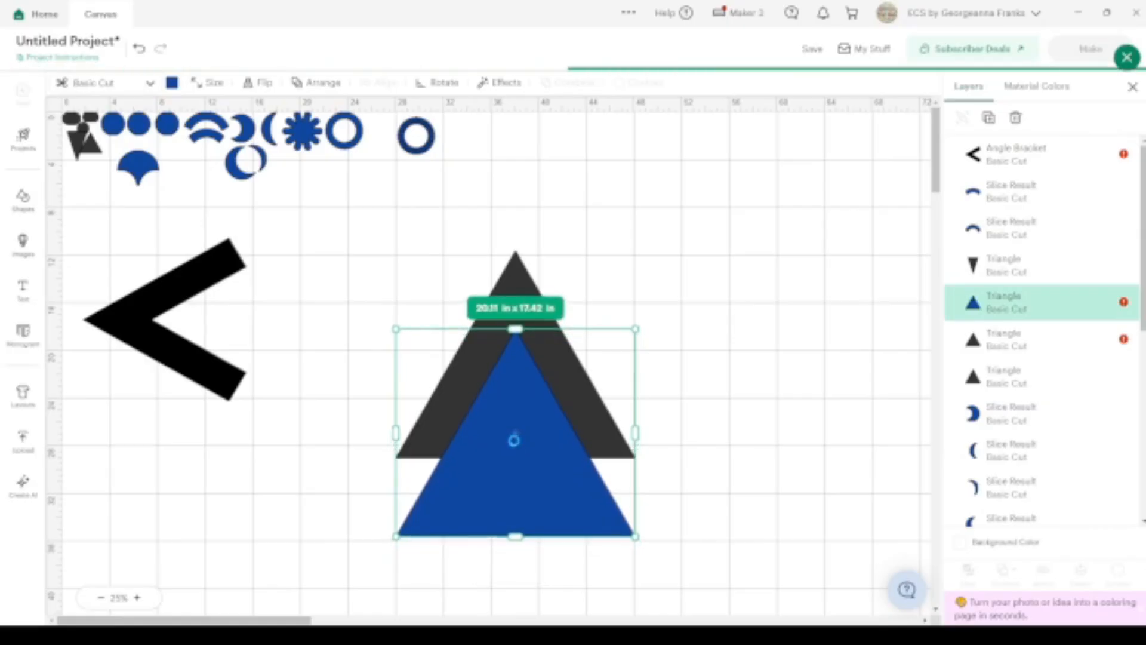
pyautogui.press('Up')
pyautogui.press('Up')
pyautogui.press('Up')
pyautogui.press('Up')
pyautogui.press('Up')
pyautogui.press('Up')
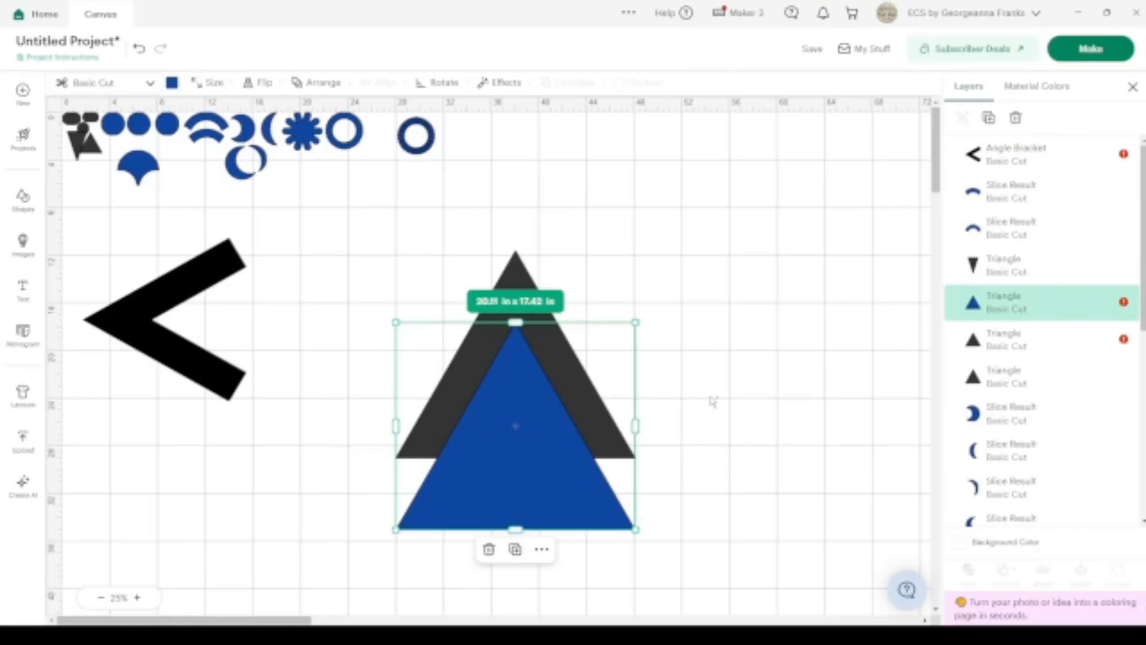
pyautogui.click(725, 526)
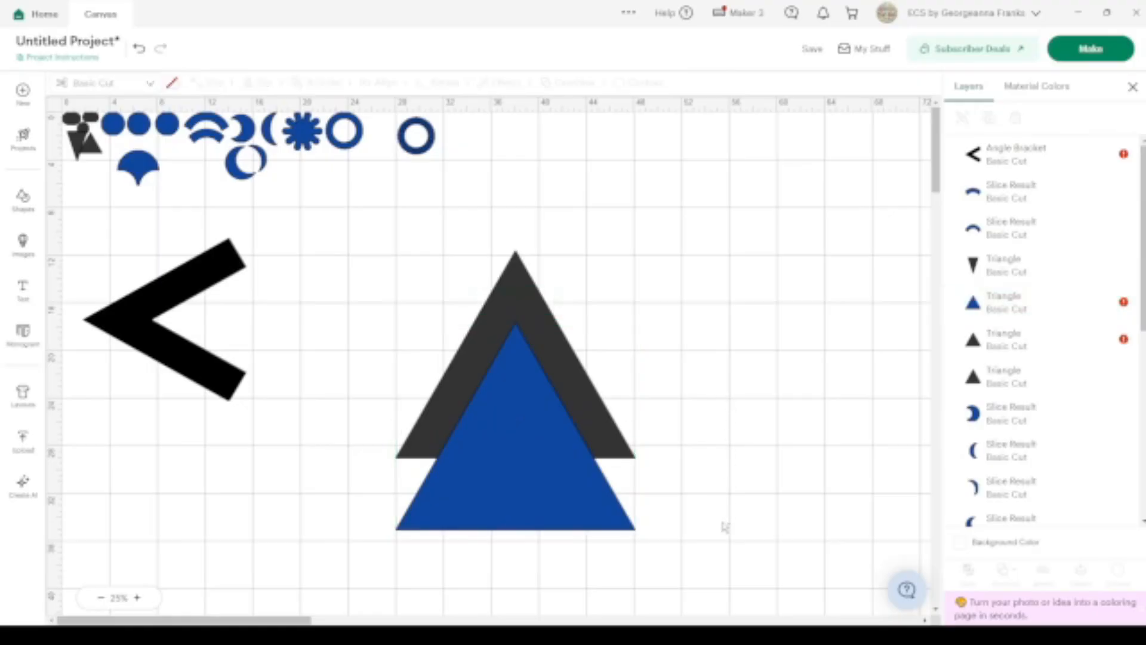
# Slice the two overlapping triangles, move the leftover triangles and trapezoid away from the bracket, and shrink the trapezoid slightly.
pyautogui.moveTo(726, 564); pyautogui.dragTo(391, 246)
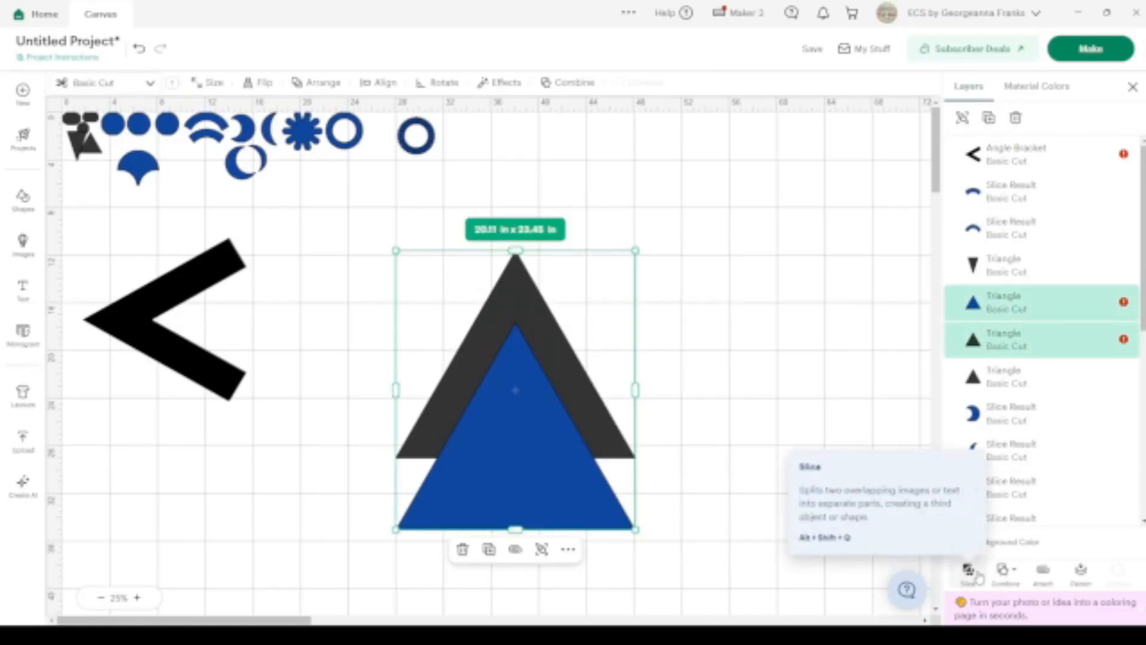
pyautogui.click(967, 570)
pyautogui.moveTo(525, 437); pyautogui.dragTo(645, 582)
pyautogui.moveTo(499, 494); pyautogui.dragTo(686, 221)
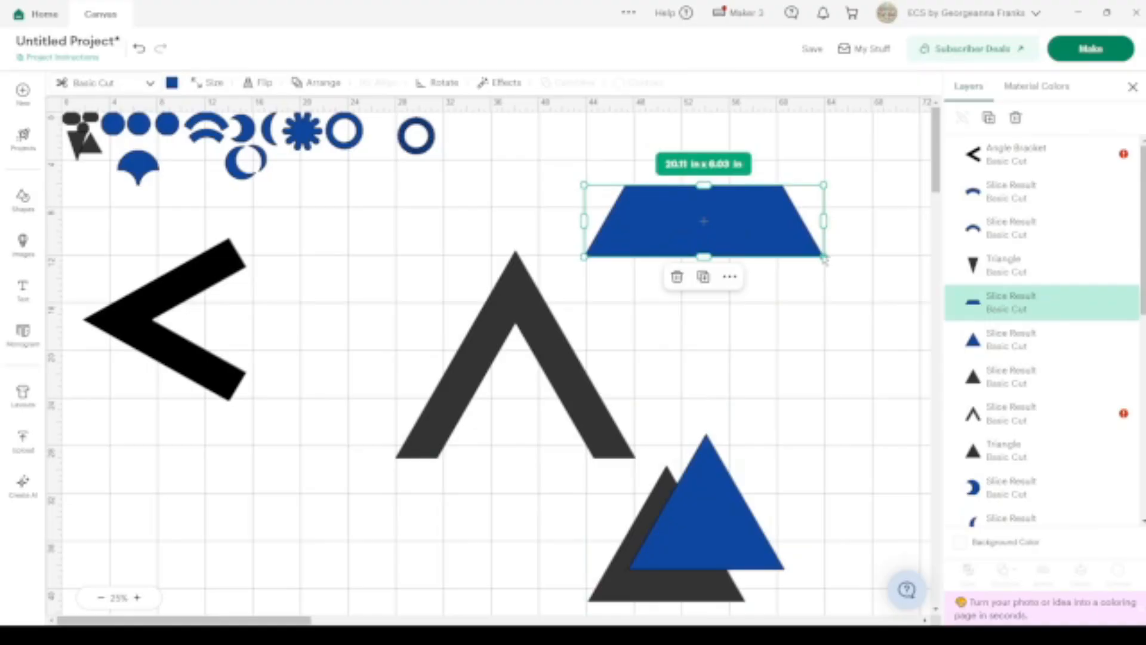
pyautogui.moveTo(825, 260); pyautogui.dragTo(784, 244)
pyautogui.click(564, 351)
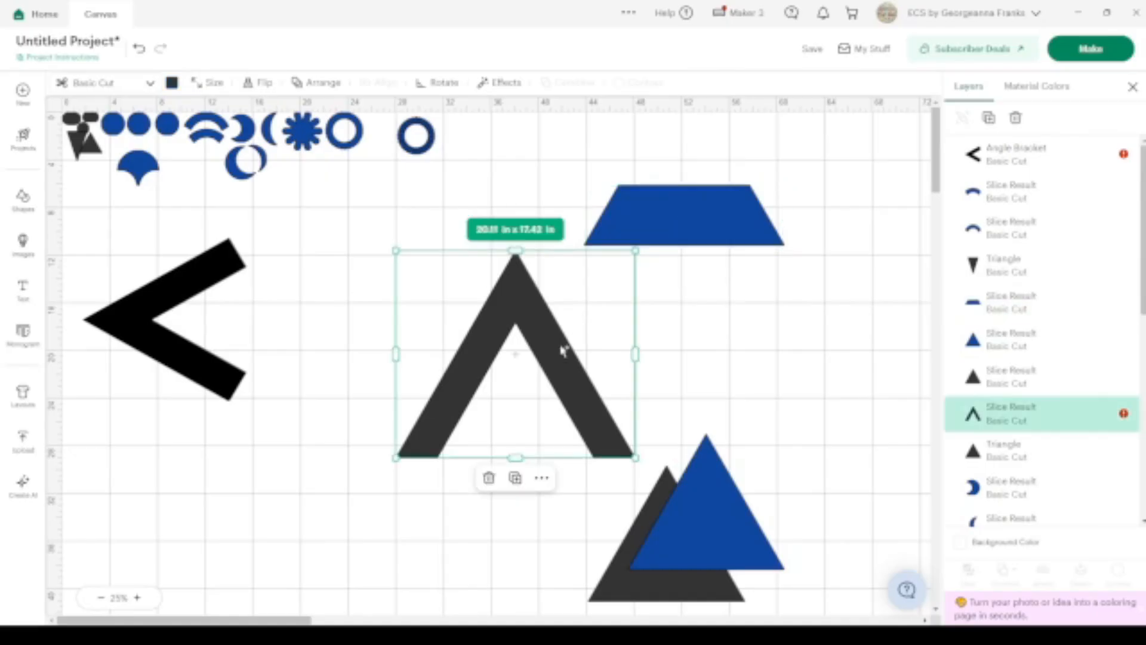
# Rotate the subscription angle bracket to 90° and place it beside the custom bracket for comparison.
pyautogui.click(205, 282)
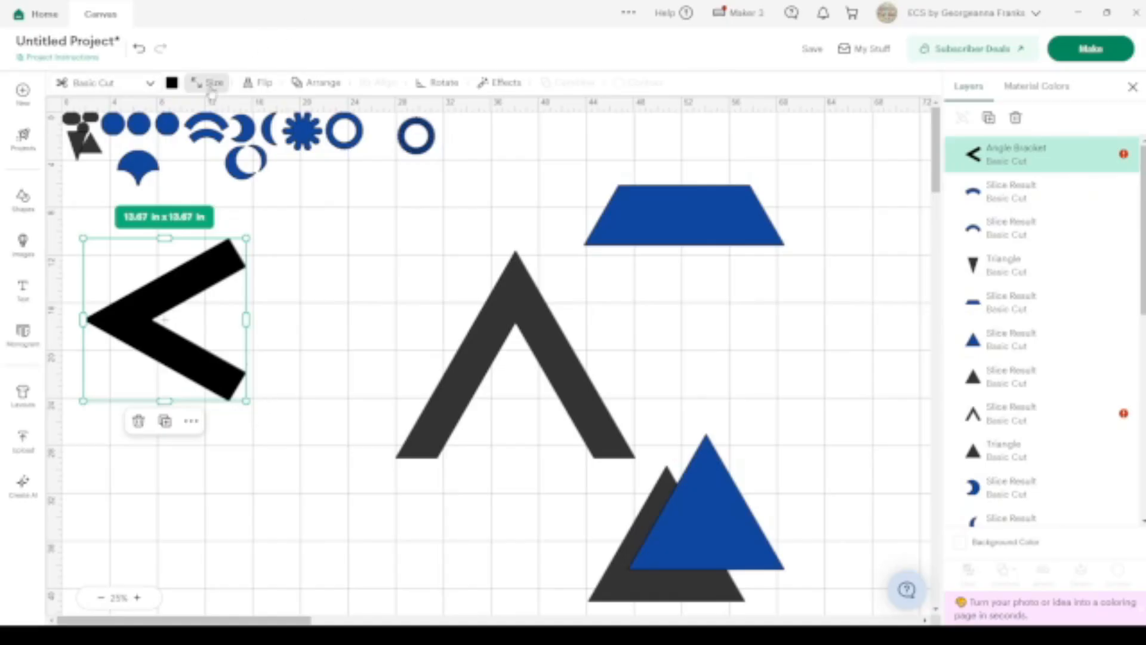
pyautogui.click(437, 87)
pyautogui.click(500, 147)
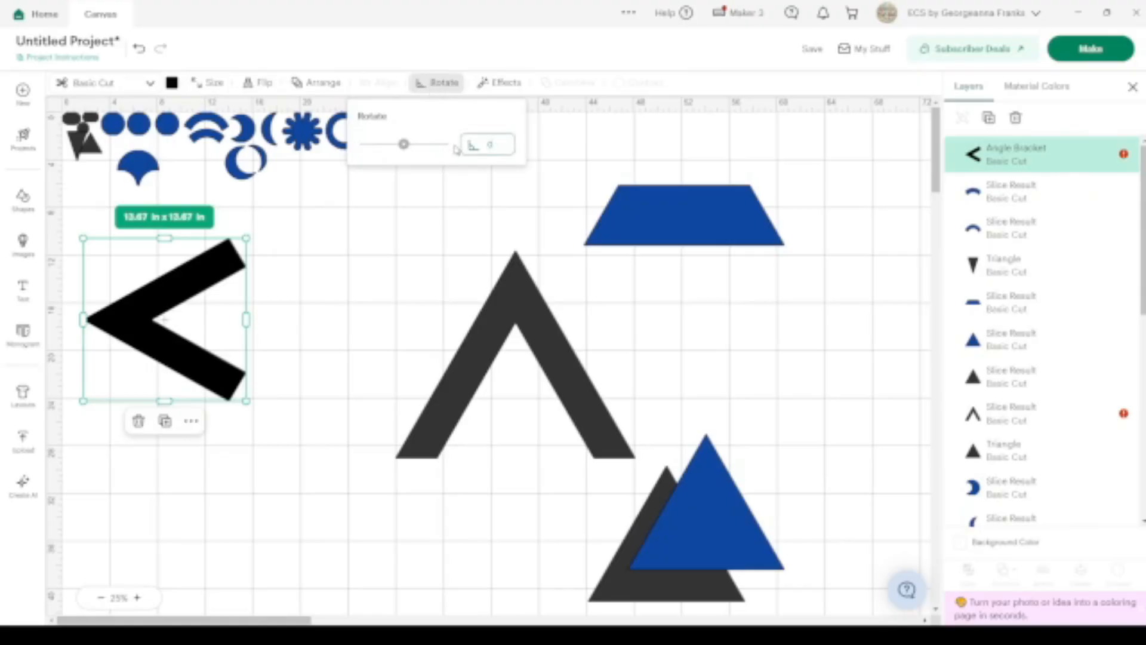
pyautogui.write('90')
pyautogui.press('Return')
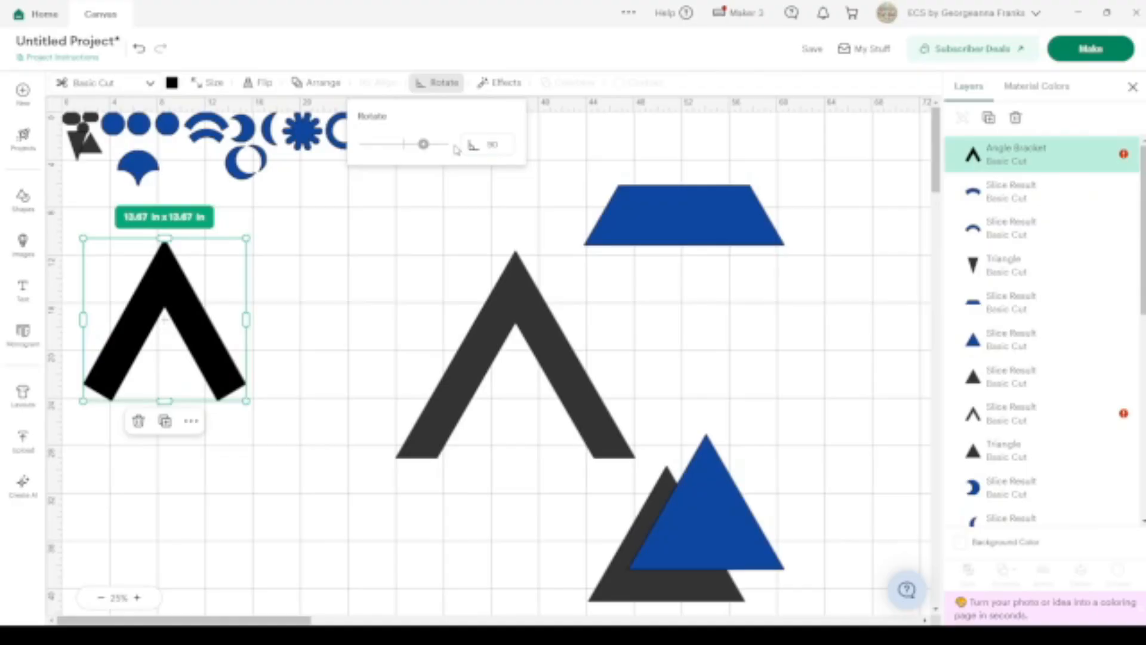
pyautogui.moveTo(215, 340); pyautogui.dragTo(371, 371)
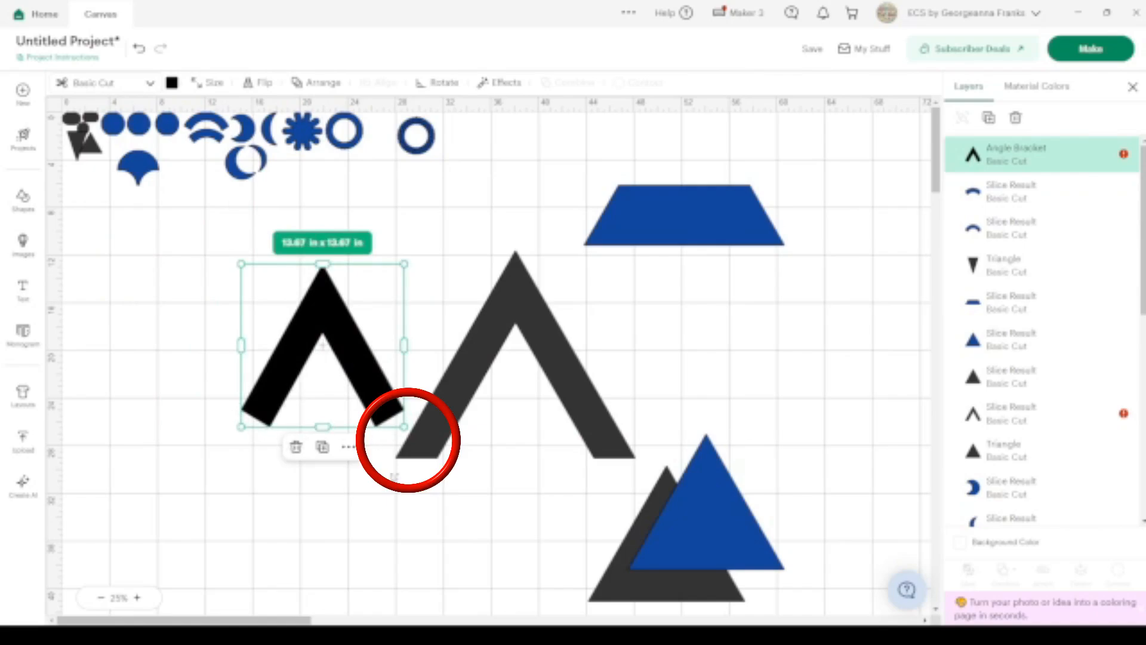
pyautogui.moveTo(370, 378); pyautogui.dragTo(299, 367)
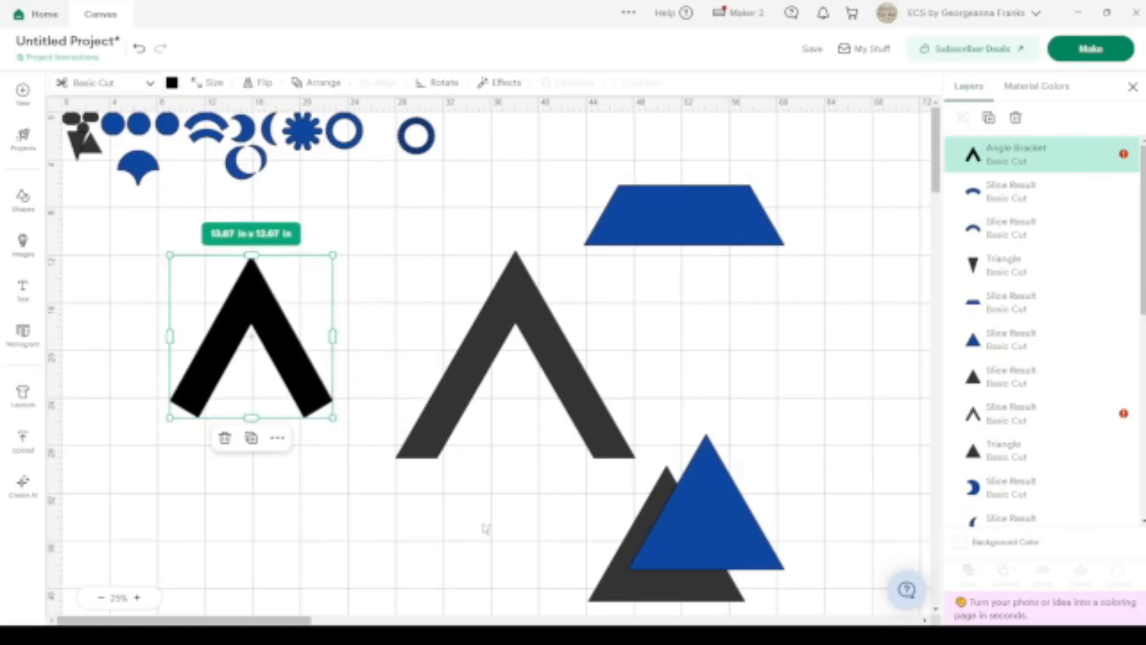
# Move the leftover blue triangle over the custom bracket's left leg end and rotate it to about 327°.
pyautogui.scroll(-1, 486, 529)
pyautogui.click(731, 493)
pyautogui.moveTo(732, 493); pyautogui.dragTo(432, 456)
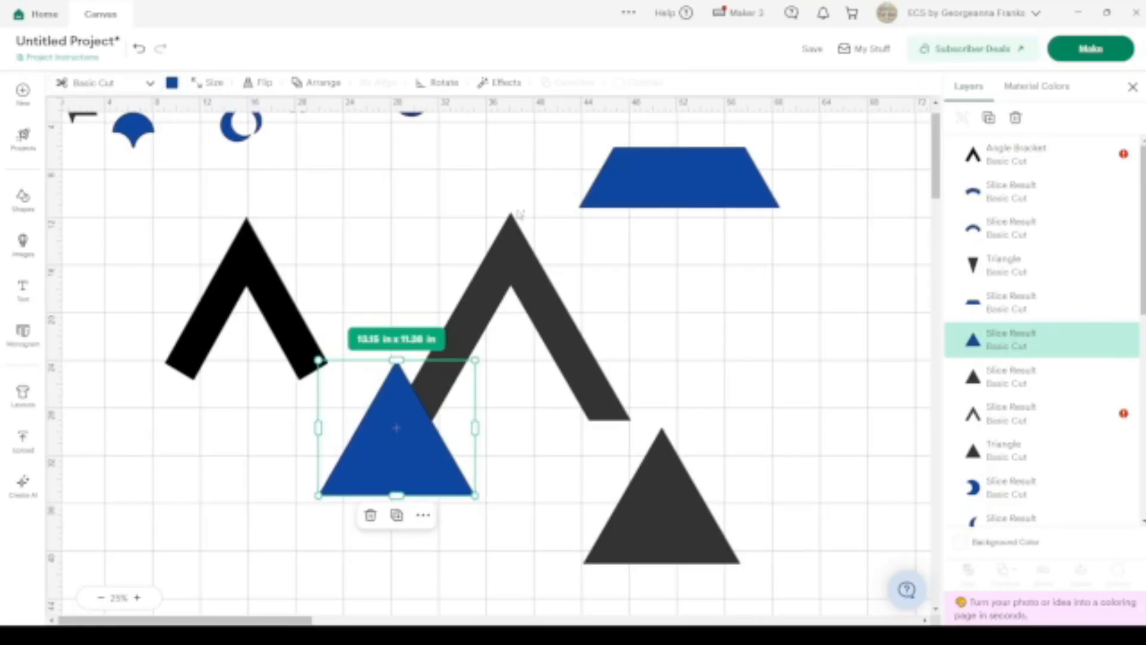
pyautogui.click(444, 83)
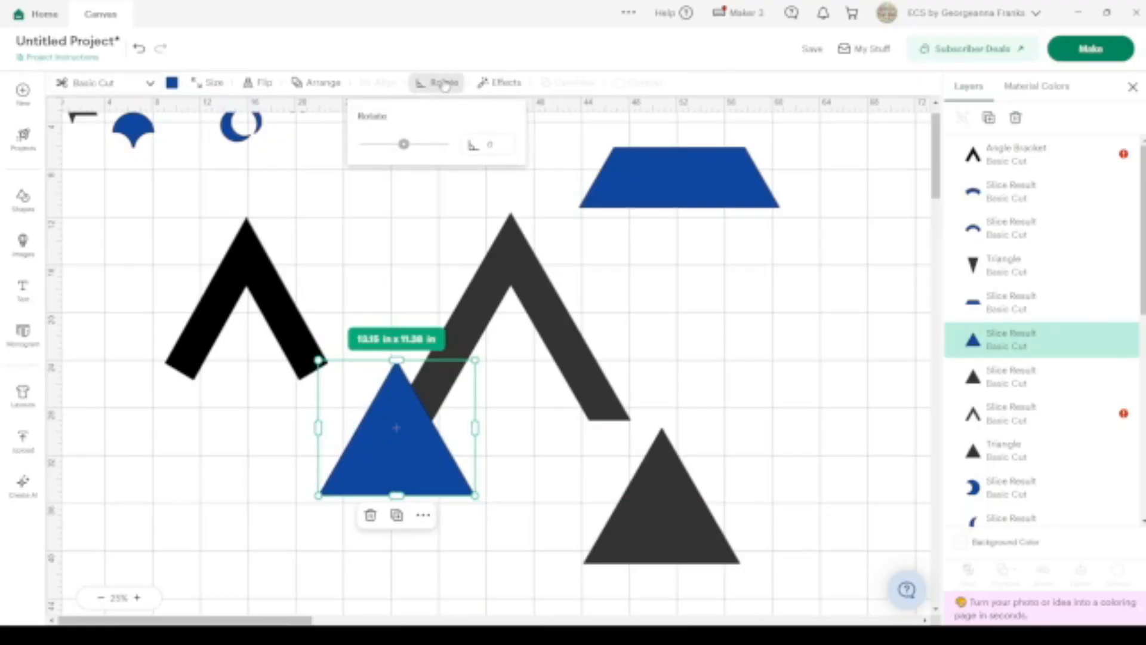
pyautogui.moveTo(403, 144); pyautogui.dragTo(398, 147)
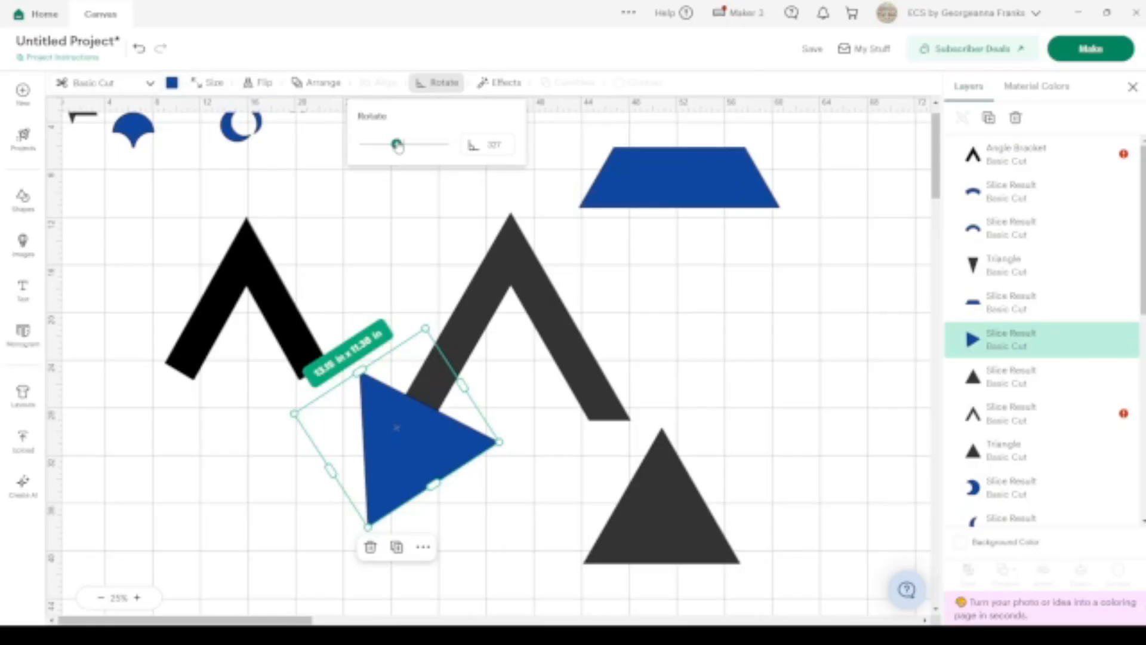
# Duplicate the dark custom bracket, place the copy to its right, and recolor the copy blue.
pyautogui.click(576, 333)
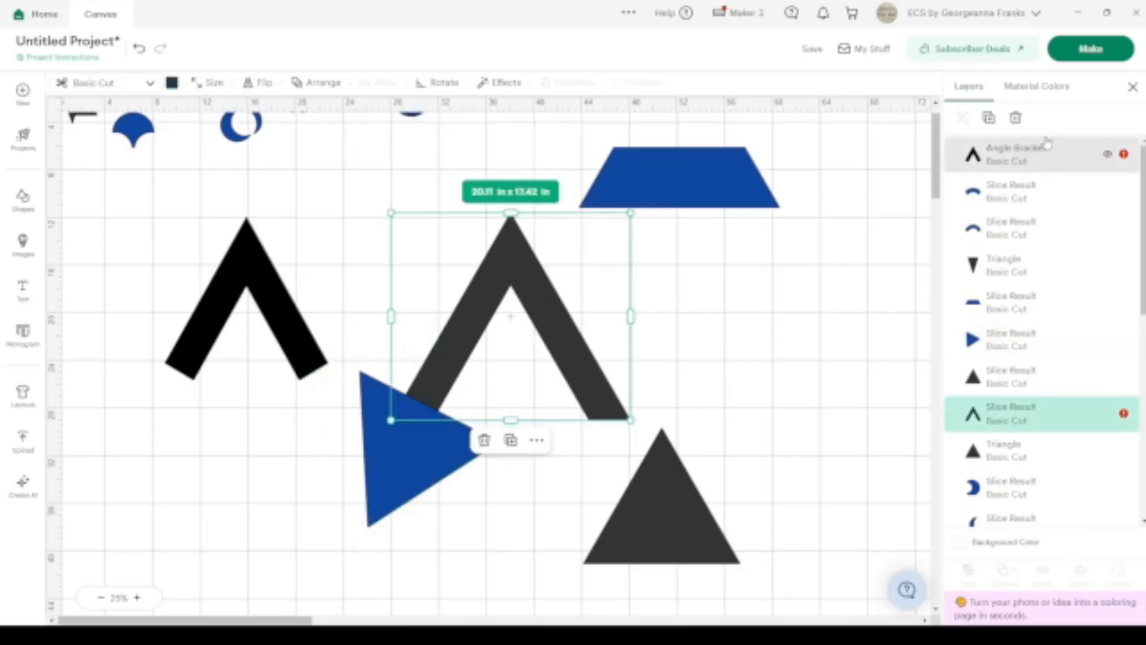
pyautogui.click(989, 119)
pyautogui.moveTo(603, 397); pyautogui.dragTo(852, 389)
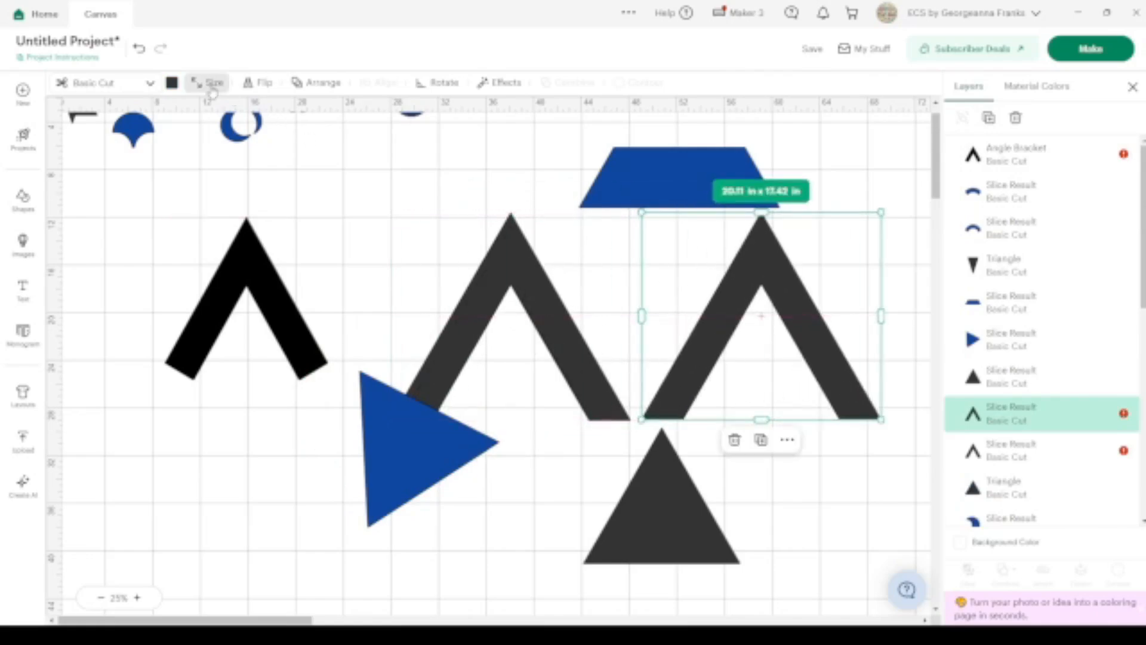
pyautogui.click(173, 83)
pyautogui.click(203, 138)
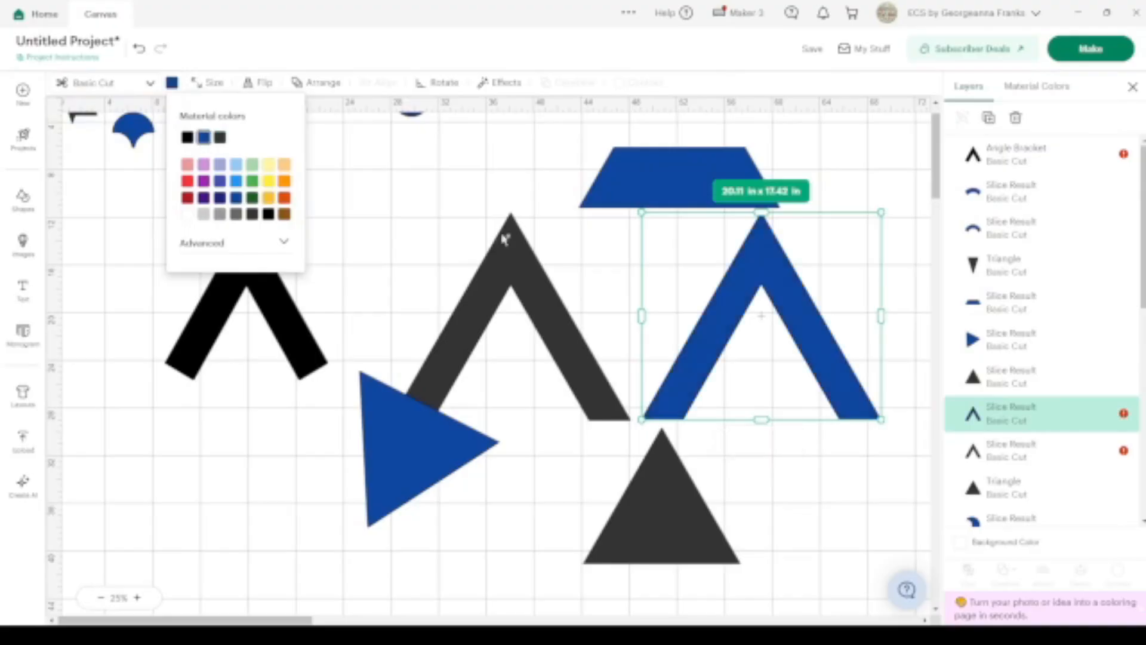
# Shrink the blue bracket copy to about 8.9 × 7.71 in and place a horizontally flipped duplicate of the blue triangle over the dark bracket's right leg end.
pyautogui.moveTo(882, 420); pyautogui.dragTo(740, 307)
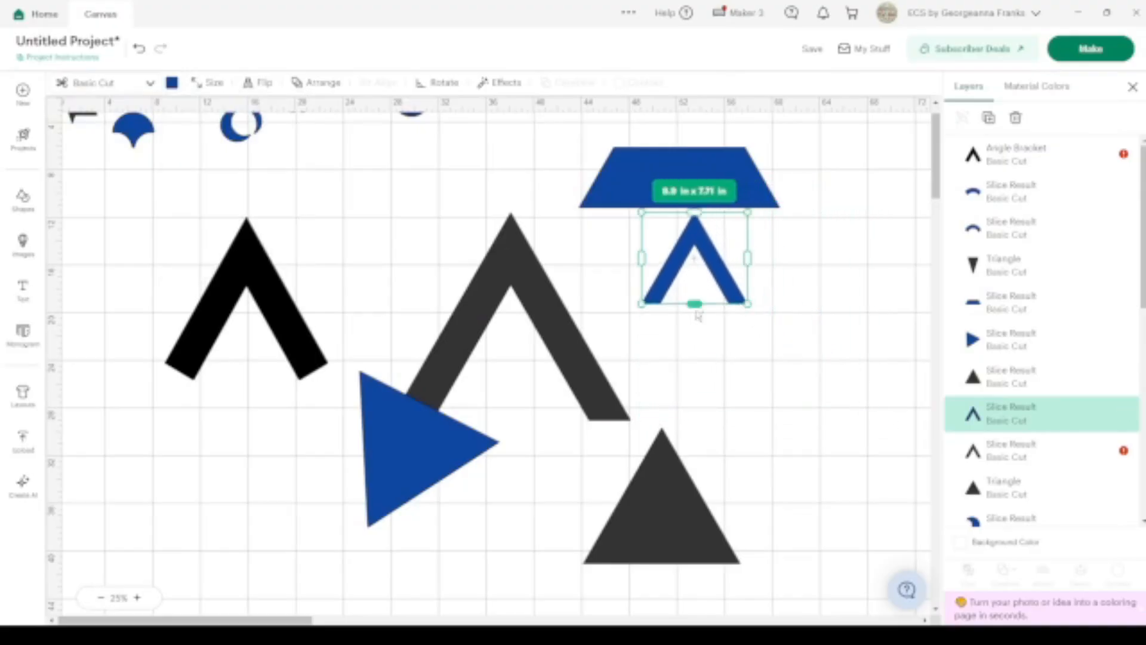
pyautogui.click(417, 422)
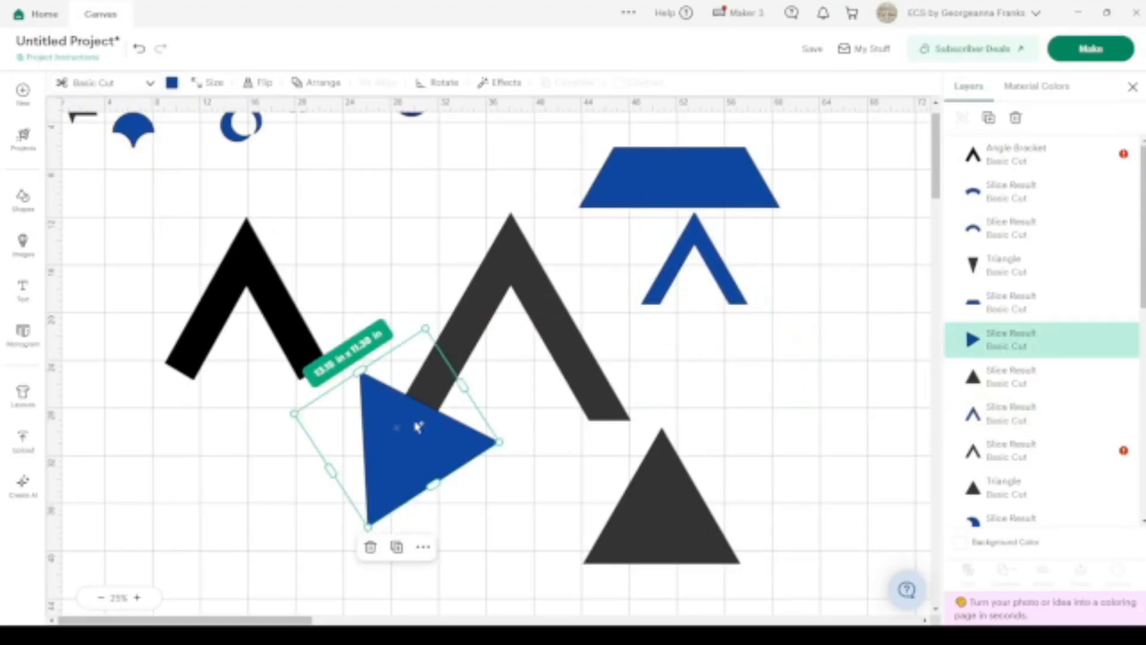
pyautogui.click(989, 120)
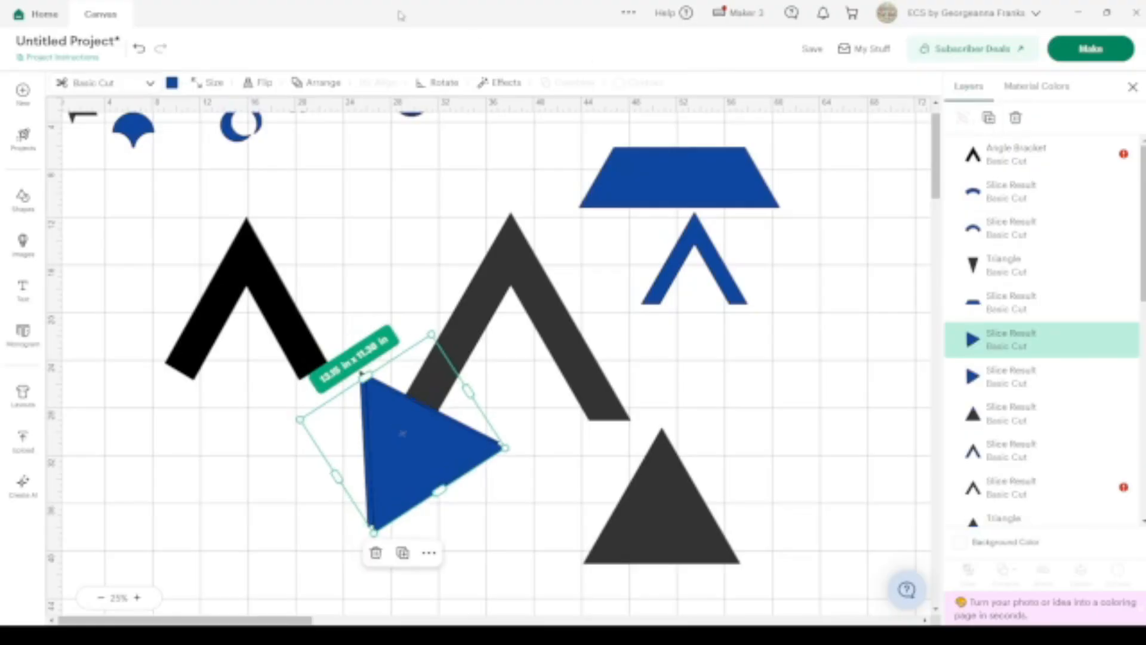
pyautogui.click(264, 83)
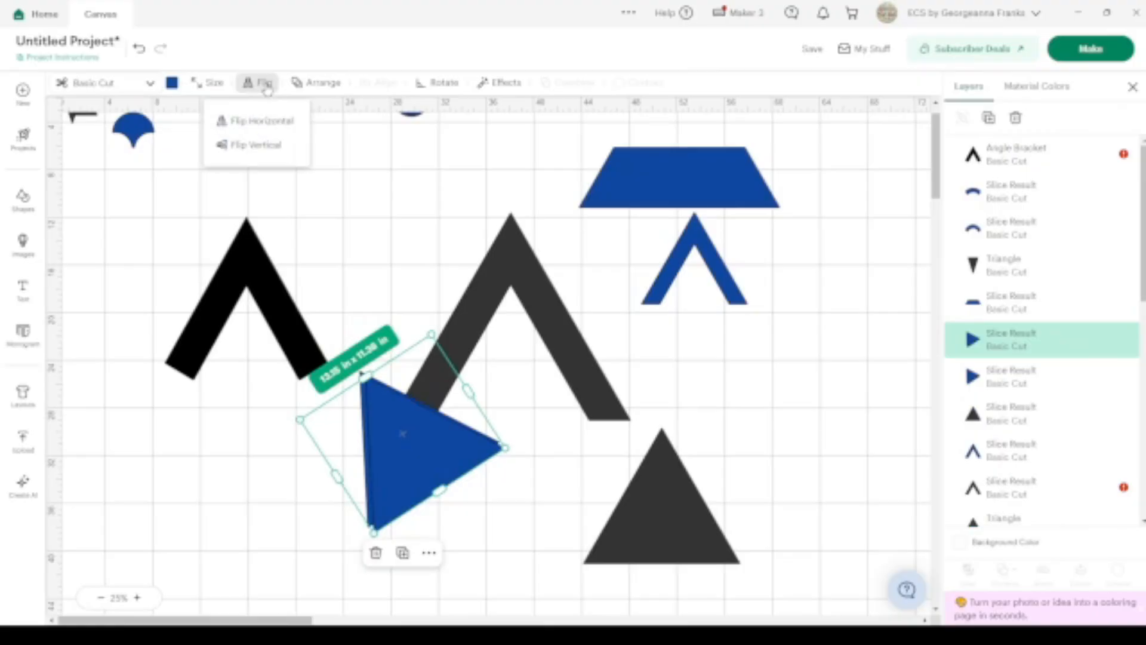
pyautogui.click(280, 120)
pyautogui.moveTo(401, 440); pyautogui.dragTo(586, 450)
# Align the two blue triangles by their top edges and weld them into one shape.
pyautogui.keyDown('shift'); pyautogui.click(435, 450); pyautogui.keyUp('shift')
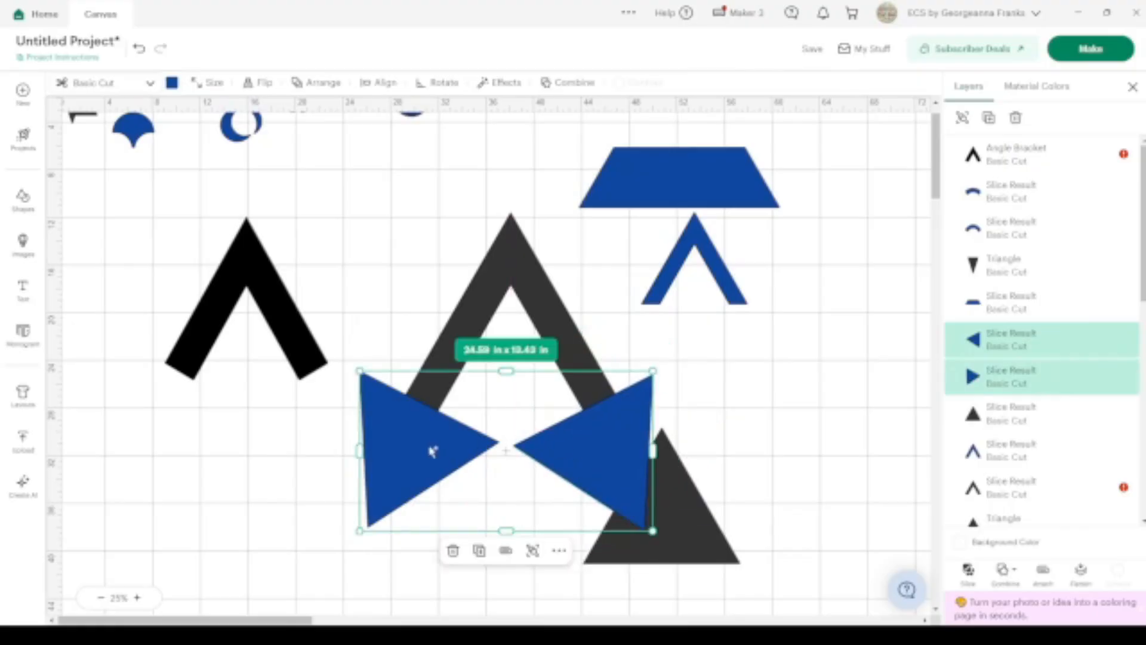
pyautogui.click(388, 84)
pyautogui.click(335, 147)
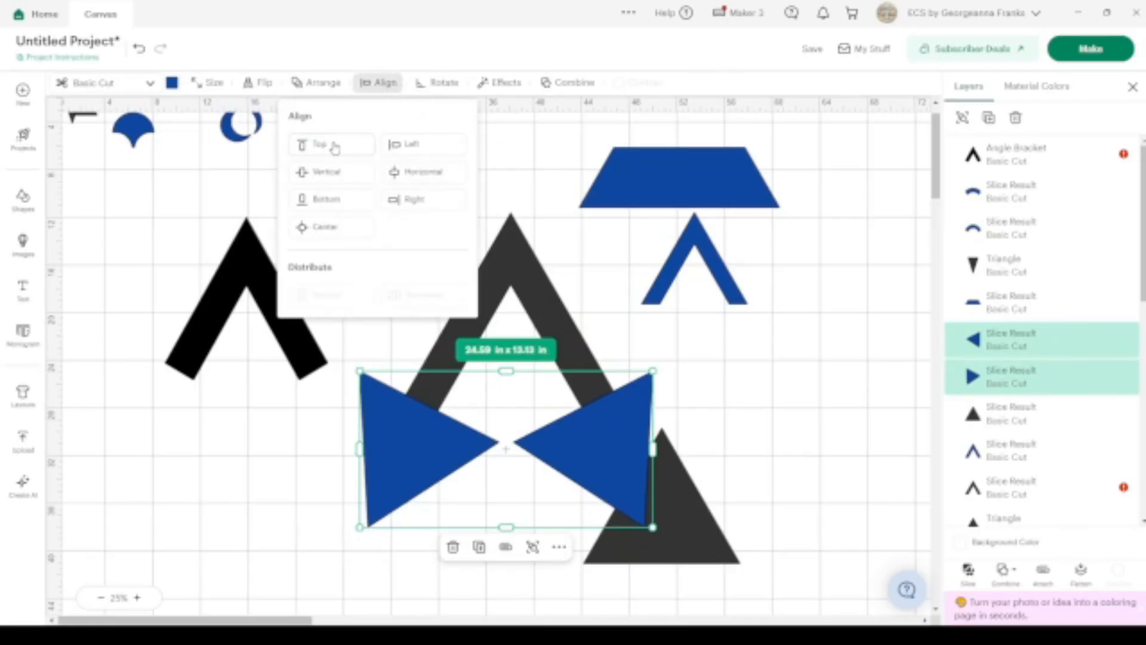
pyautogui.click(1004, 570)
pyautogui.click(1037, 430)
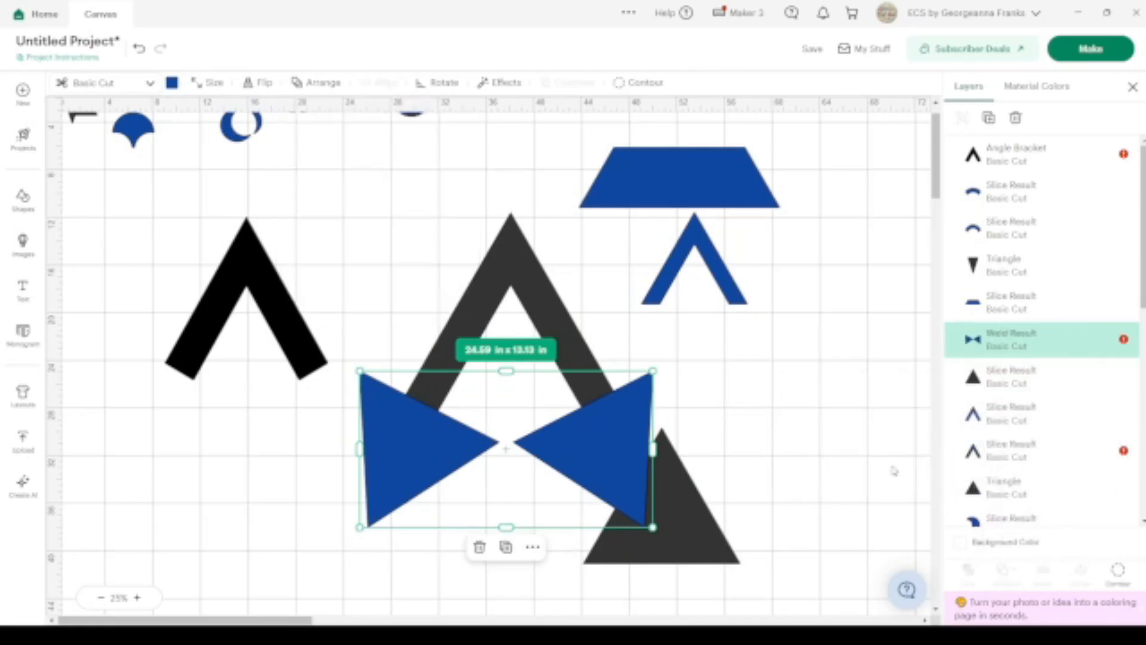
# Align the welded triangles and the dark bracket on their horizontal centers, and slice them.
pyautogui.keyDown('shift'); pyautogui.click(539, 312); pyautogui.keyUp('shift')
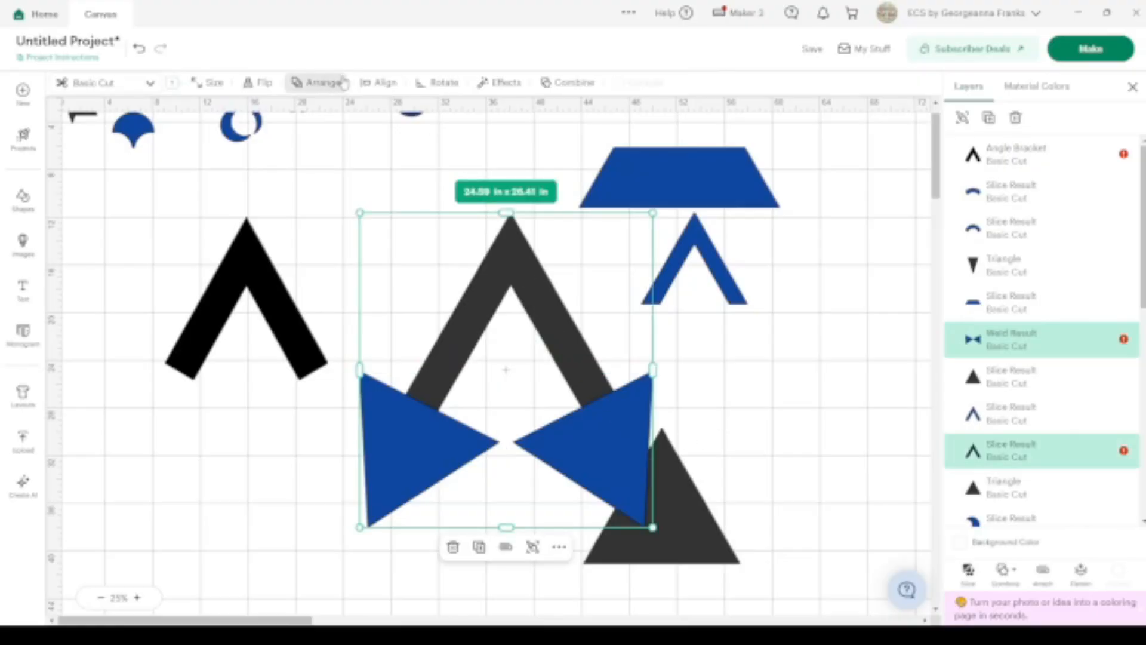
pyautogui.click(378, 82)
pyautogui.click(433, 173)
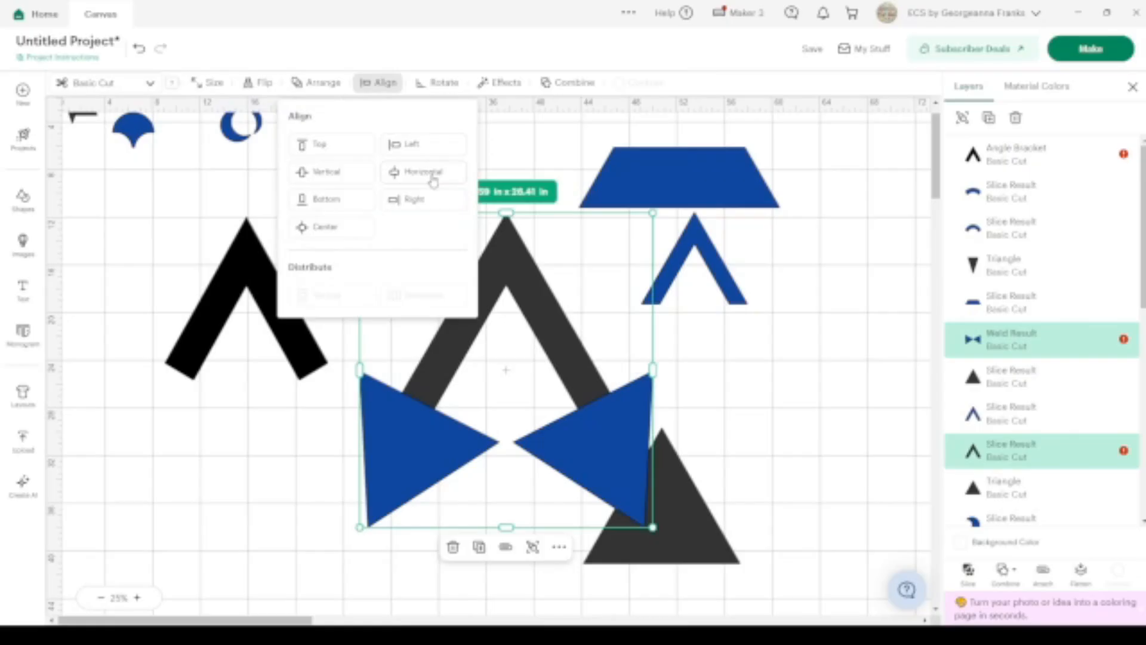
pyautogui.click(969, 570)
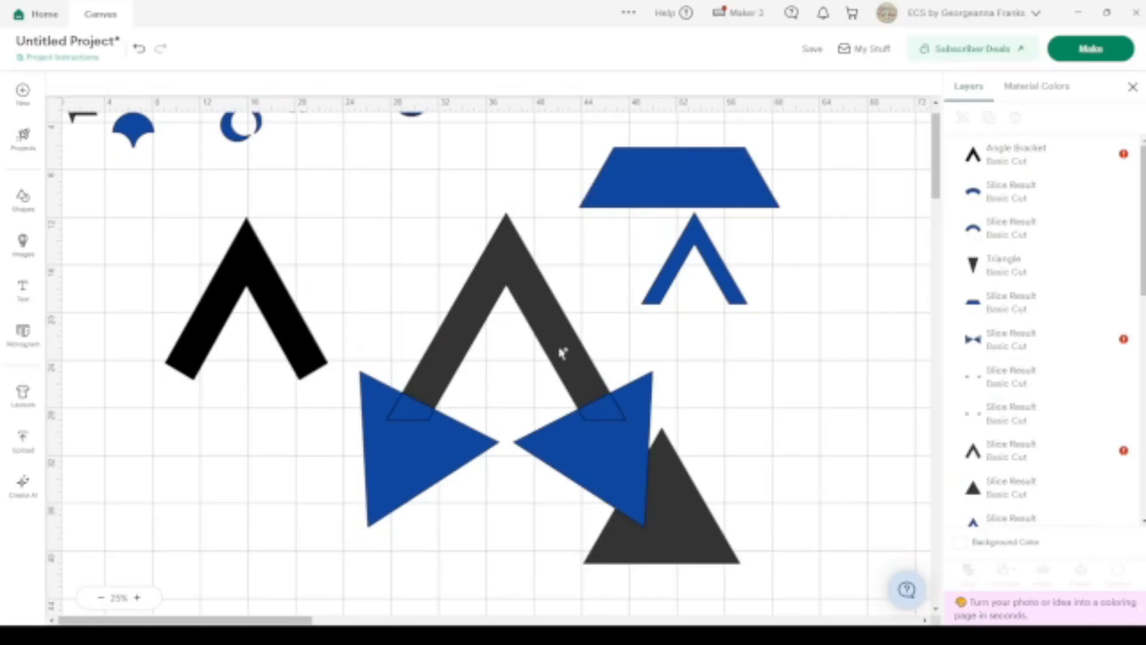
# Move the trimmed bracket up out of the overlap and delete the leftover blue triangles, the cut-off leg ends and the dark triangle.
pyautogui.moveTo(562, 356); pyautogui.dragTo(537, 289)
pyautogui.moveTo(510, 551); pyautogui.dragTo(384, 427)
pyautogui.press('Delete')
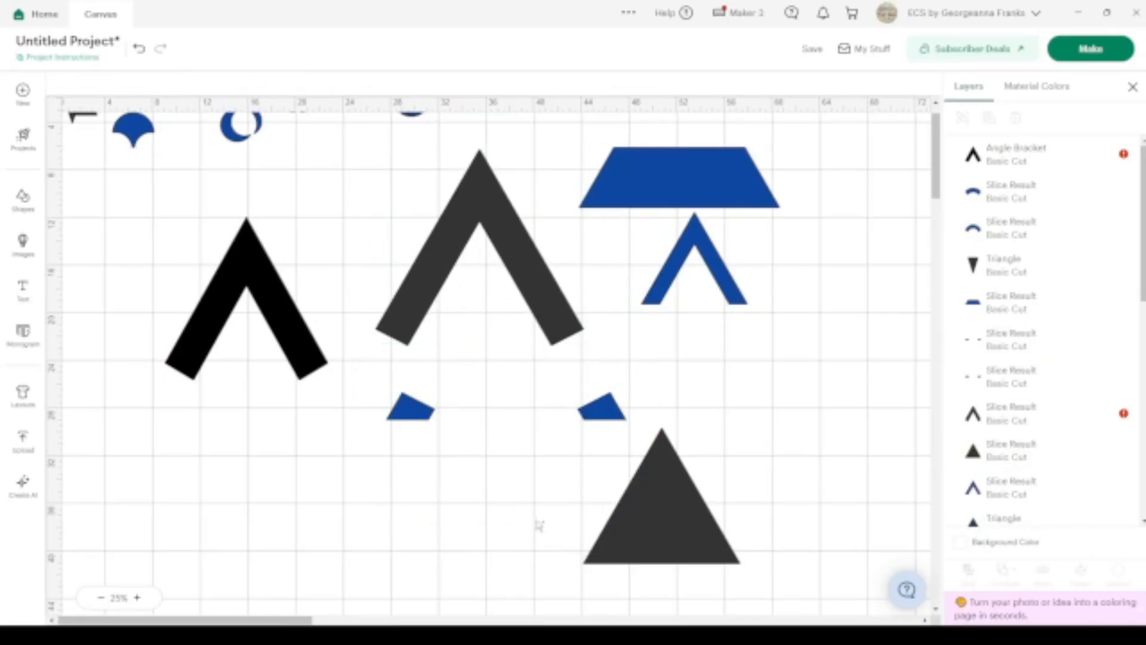
pyautogui.moveTo(750, 597); pyautogui.dragTo(376, 407)
pyautogui.press('Delete')
# Move the trimmed bracket beside the black Angle Bracket, shrink it to about 13.82 × 13.05 in and recolor it blue.
pyautogui.moveTo(421, 311); pyautogui.dragTo(476, 385)
pyautogui.moveTo(645, 430); pyautogui.dragTo(601, 388)
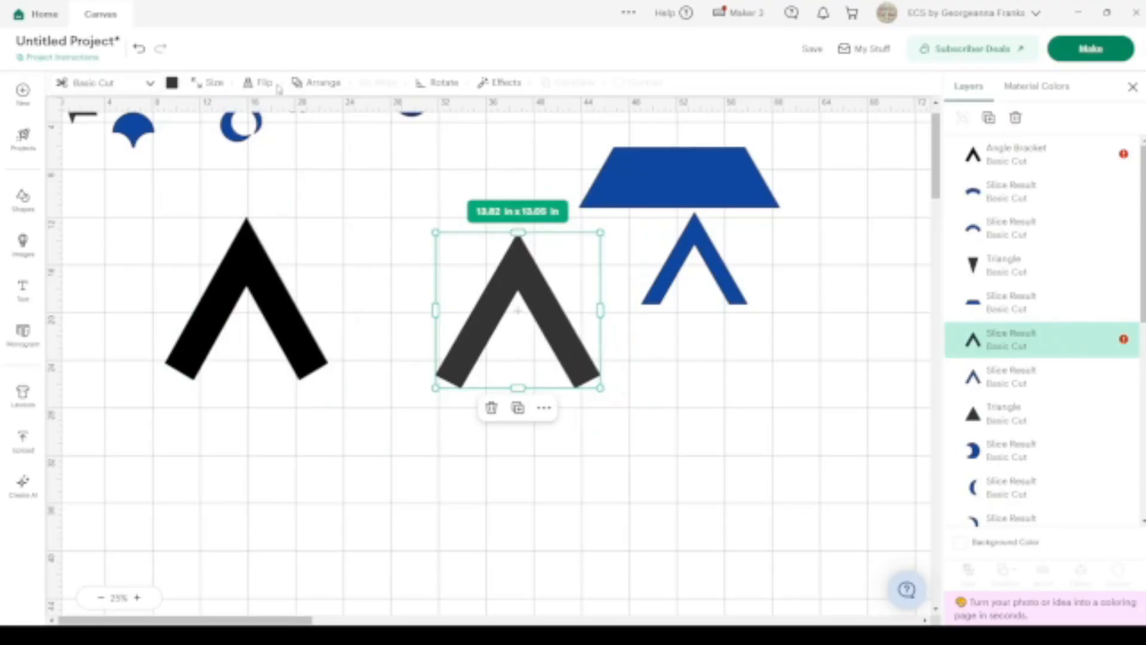
pyautogui.click(172, 82)
pyautogui.click(203, 138)
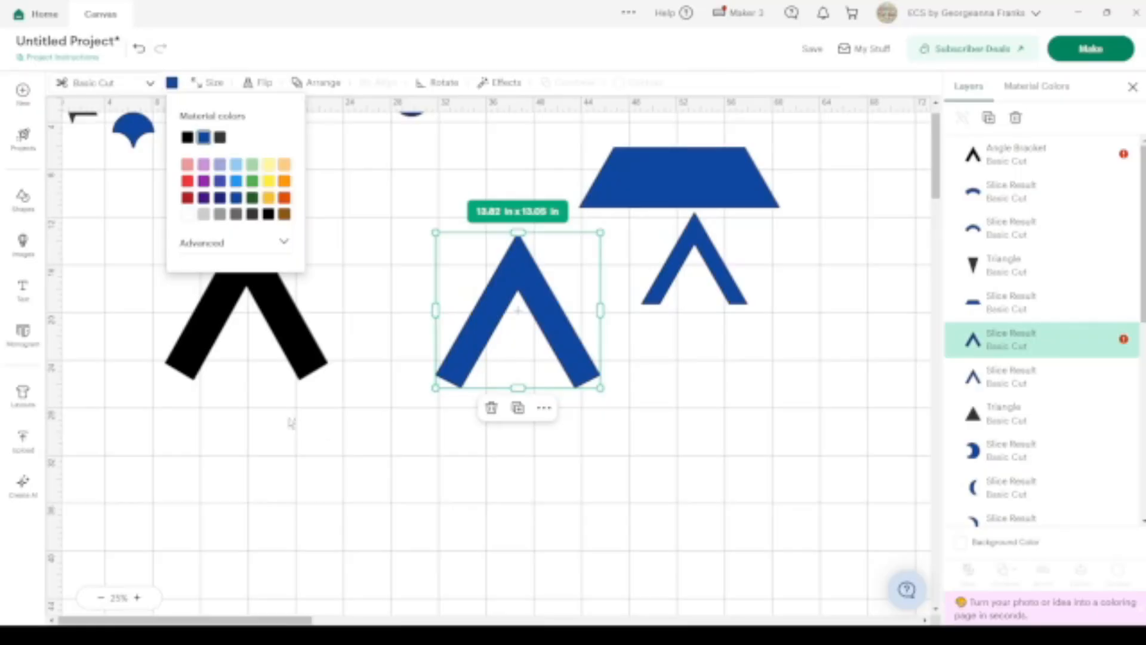
# Delete the black Angle Bracket and store the custom blue bracket, shrunk to about 2.9 × 2.74 in, just below the burst shape.
pyautogui.click(309, 356)
pyautogui.press('Delete')
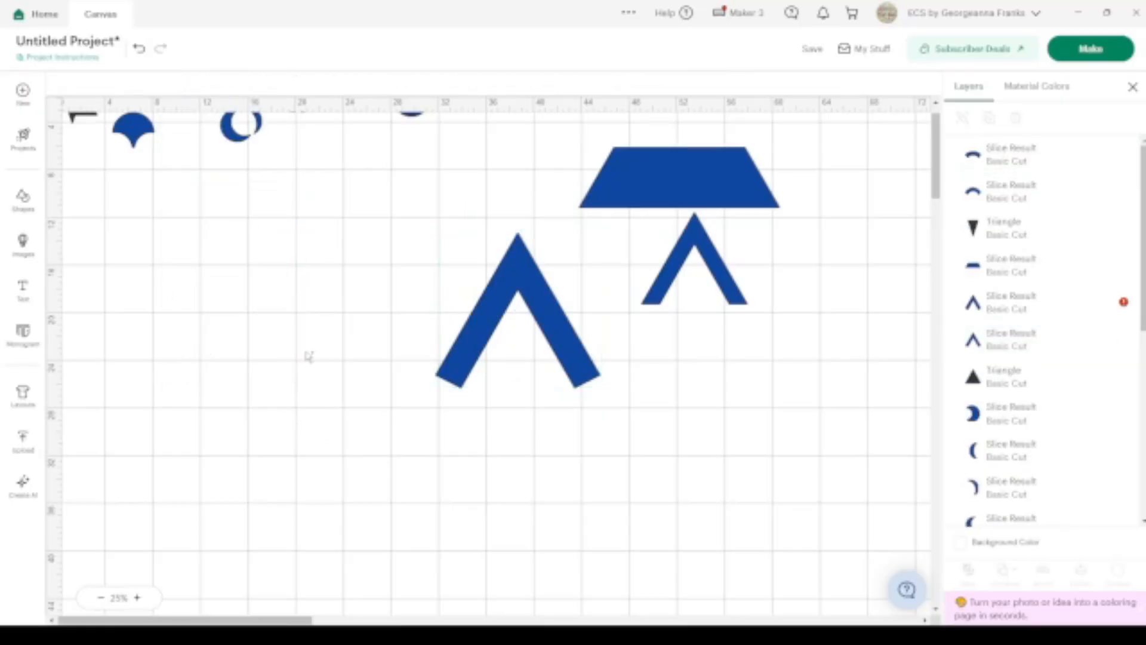
pyautogui.moveTo(567, 344); pyautogui.dragTo(540, 284)
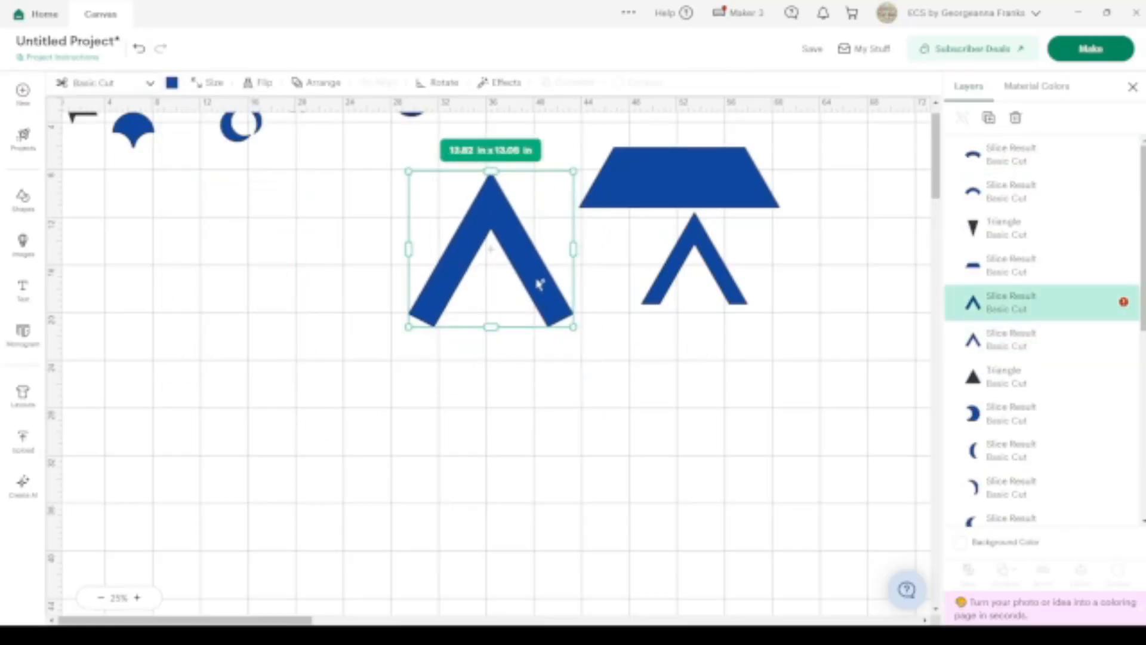
pyautogui.scroll(1, 540, 285)
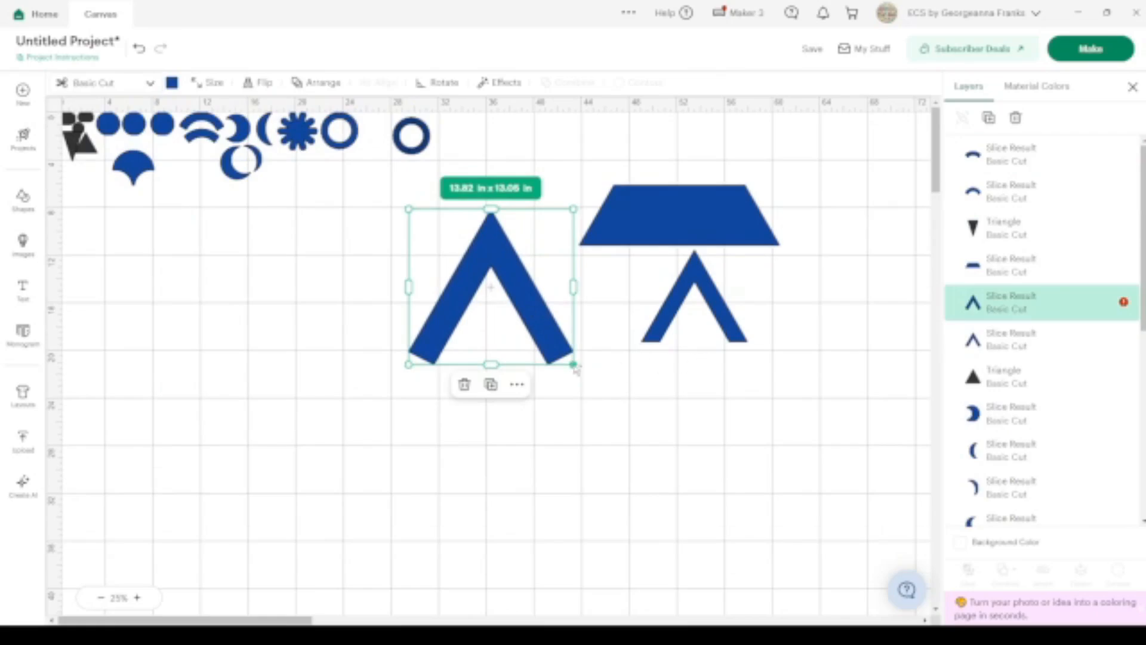
pyautogui.moveTo(573, 363); pyautogui.dragTo(446, 244)
pyautogui.click(137, 599)
pyautogui.click(138, 599)
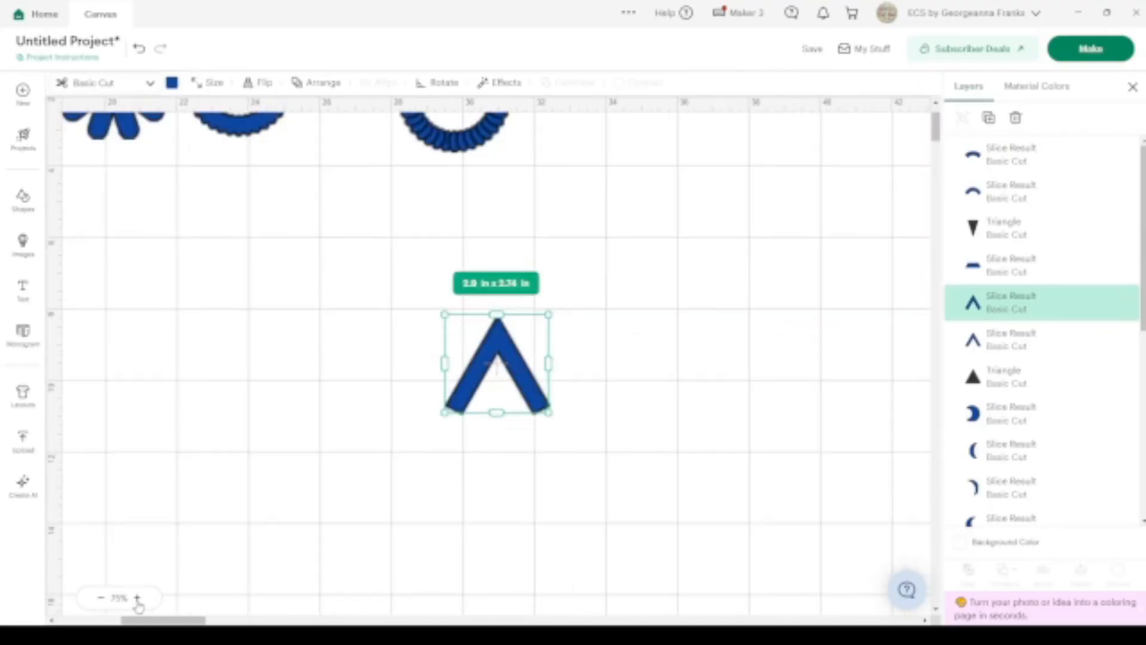
pyautogui.scroll(2, 276, 403)
pyautogui.hscroll(-2, 276, 403)
pyautogui.moveTo(642, 435); pyautogui.dragTo(200, 270)
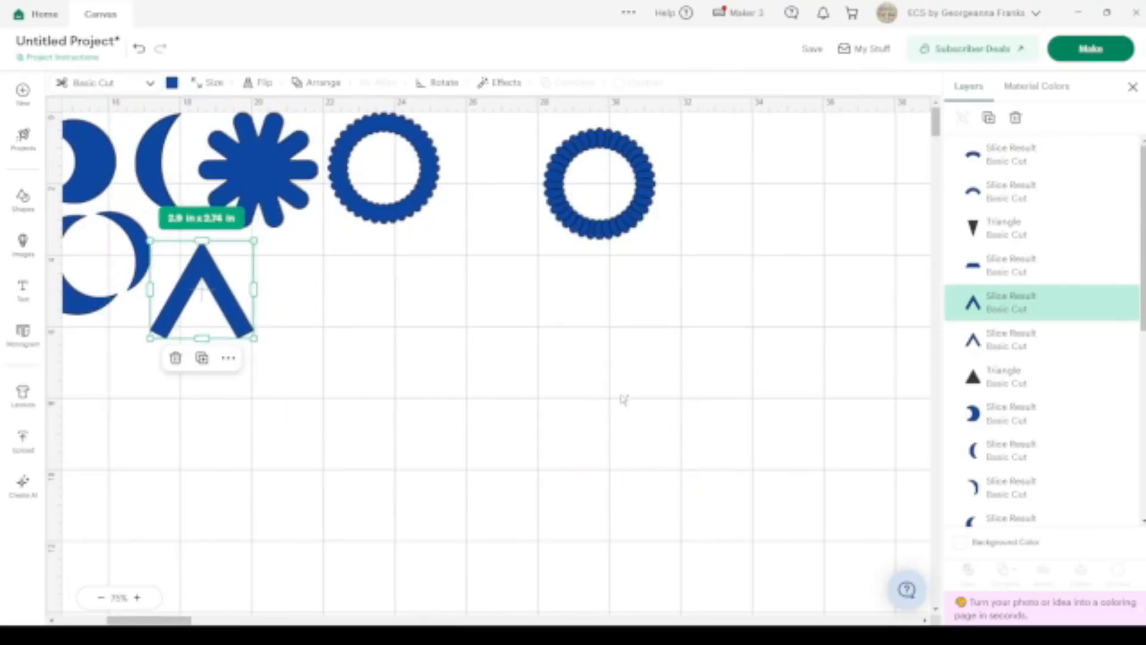
# Move the large blue trapezoid below the far-right ring and shrink it to about 6.37 × 1.91 in.
pyautogui.hscroll(6, 623, 399)
pyautogui.click(841, 476)
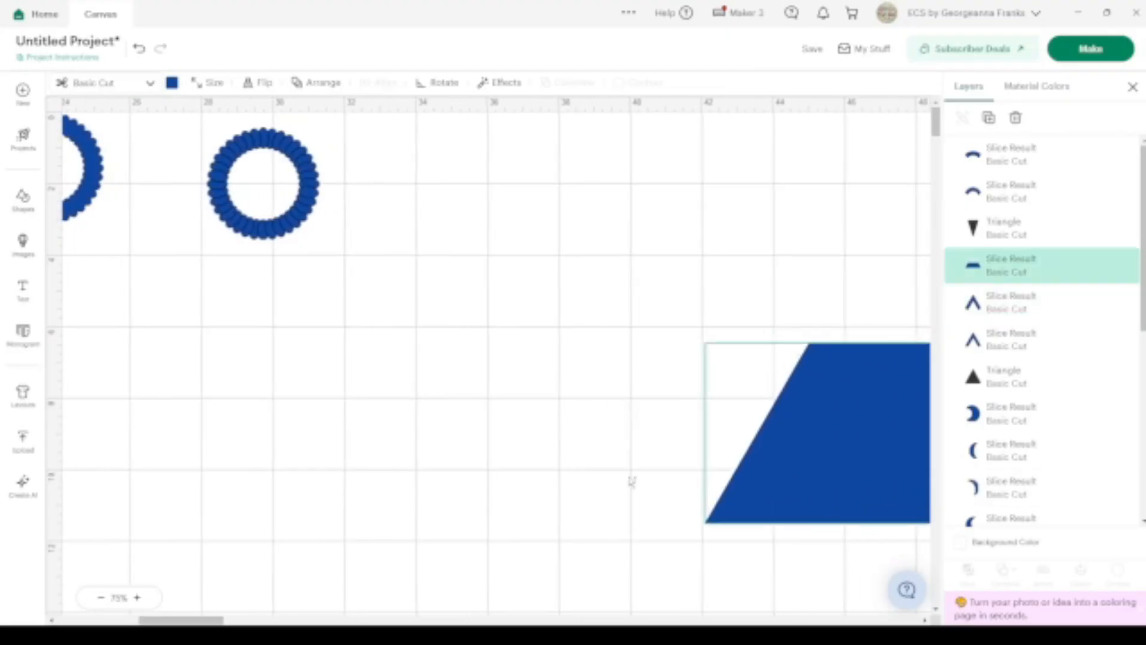
pyautogui.moveTo(841, 476); pyautogui.dragTo(279, 412)
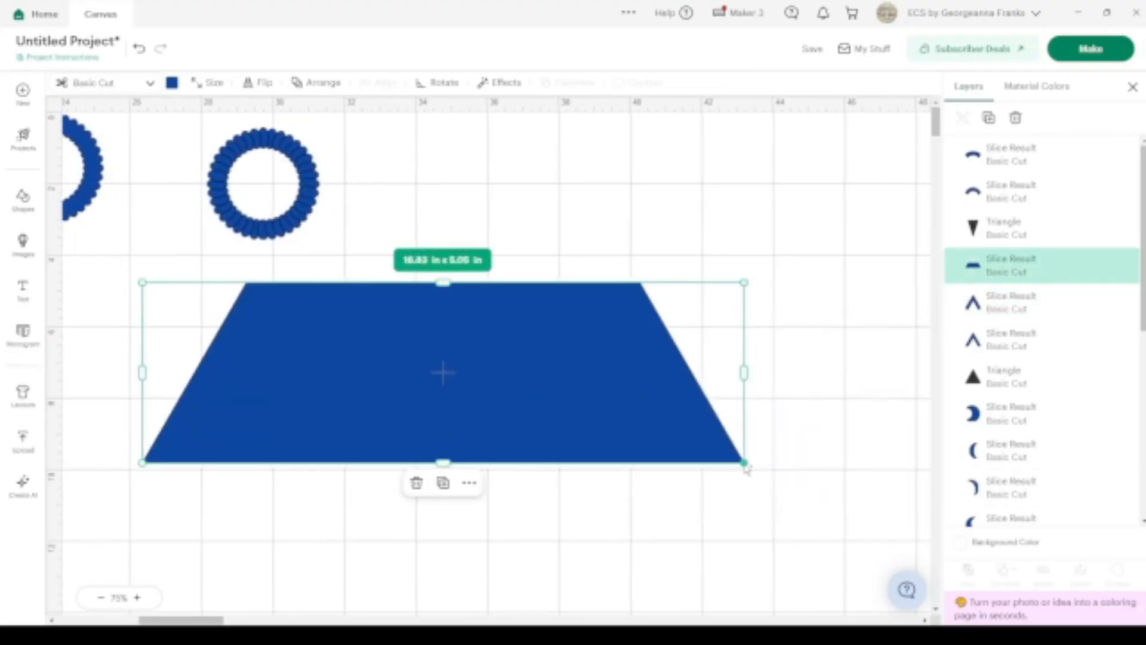
pyautogui.moveTo(744, 463); pyautogui.dragTo(371, 350)
# Line up the flat-ended bracket, shrunk to about 3.16 × 2.74 in, and the trapezoid, shrunk to about 4.79 × 1.44 in, beside the stored bracket.
pyautogui.click(100, 598)
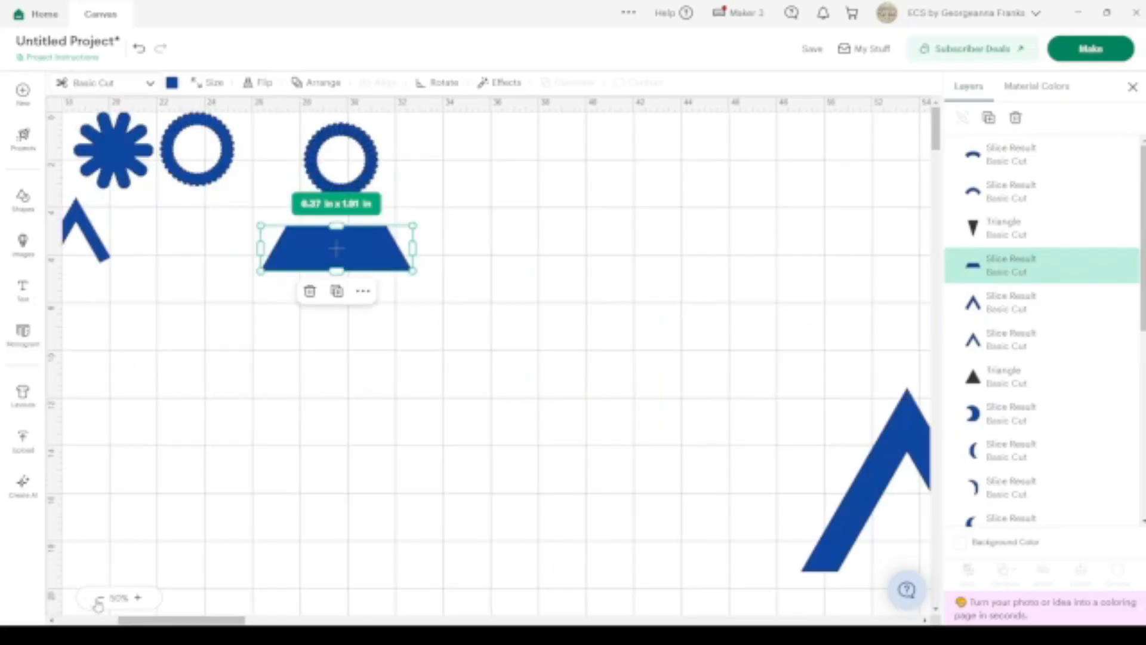
pyautogui.click(99, 598)
pyautogui.moveTo(737, 324); pyautogui.dragTo(329, 173)
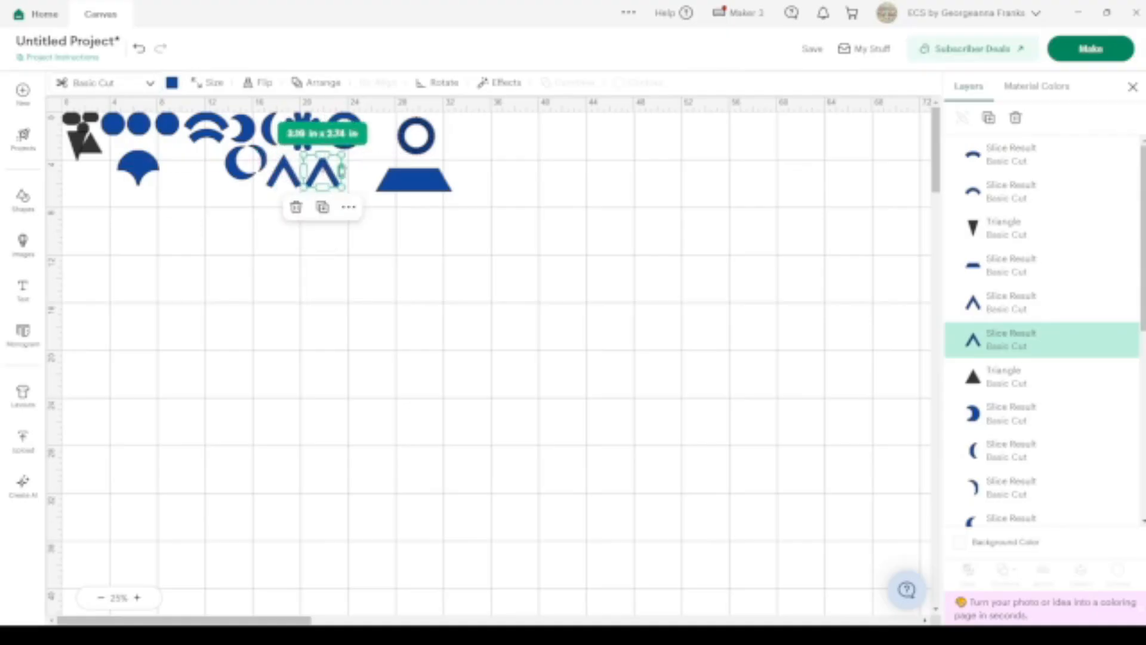
pyautogui.moveTo(410, 186)
pyautogui.mouseDown()
pyautogui.moveTo(383, 180)
pyautogui.moveTo(428, 191)
pyautogui.moveTo(406, 182)
pyautogui.mouseUp()
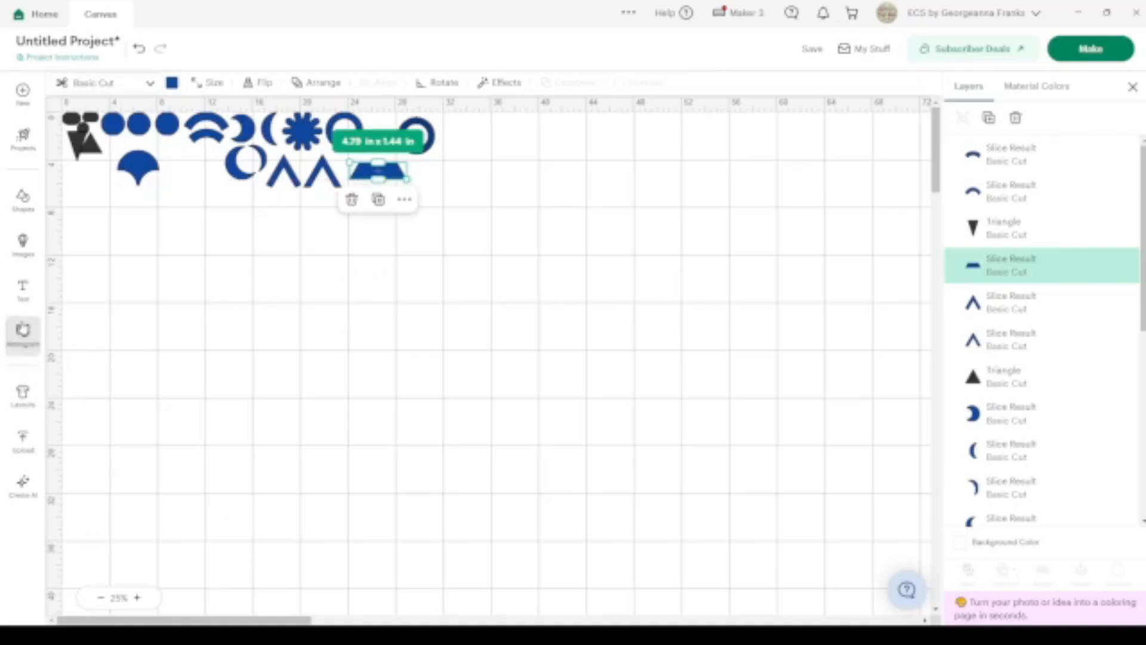
# Add the Diamond from the subscription shapes, move it below the finished shapes and enlarge it to about 8.4 × 6.7 in.
pyautogui.click(22, 203)
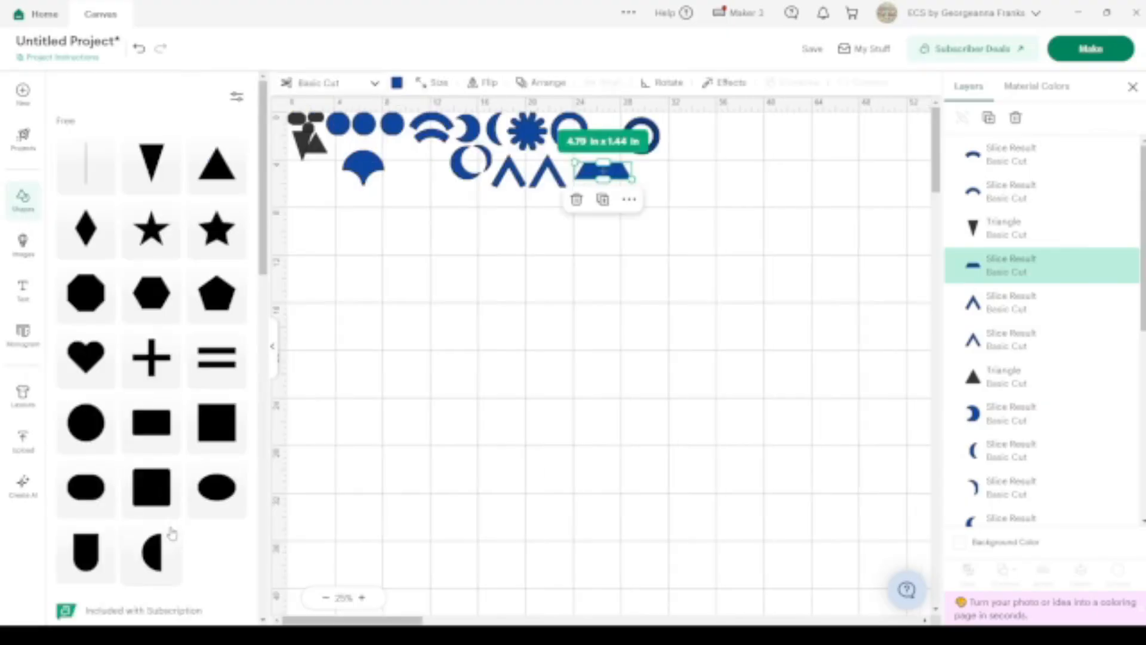
pyautogui.scroll(-8, 171, 533)
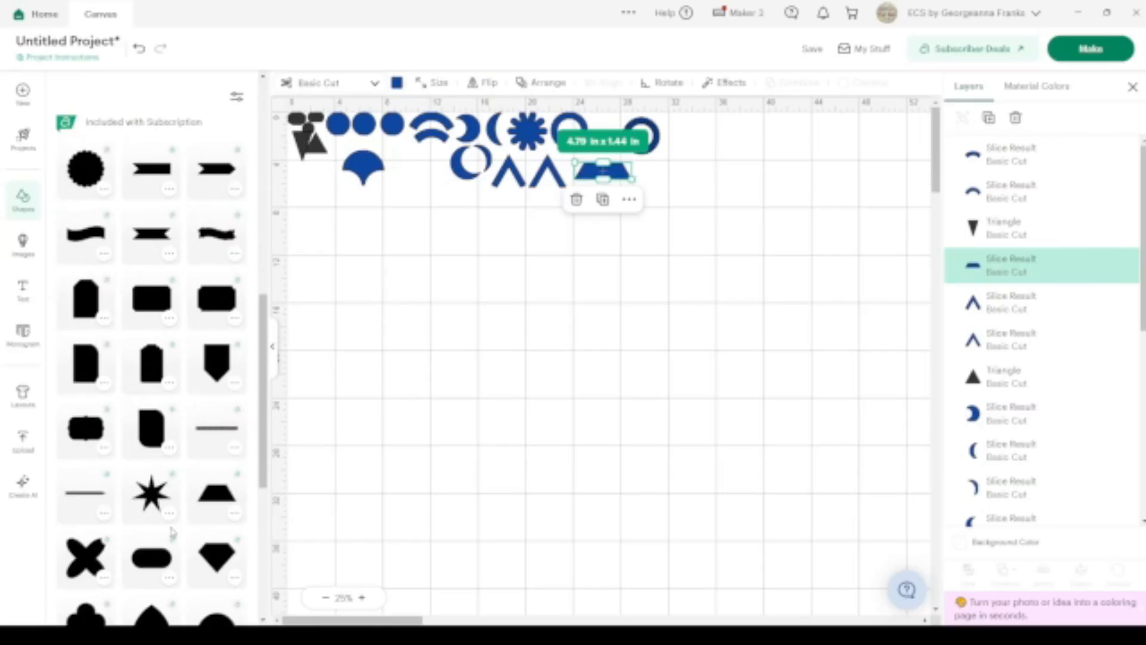
pyautogui.scroll(-1, 171, 533)
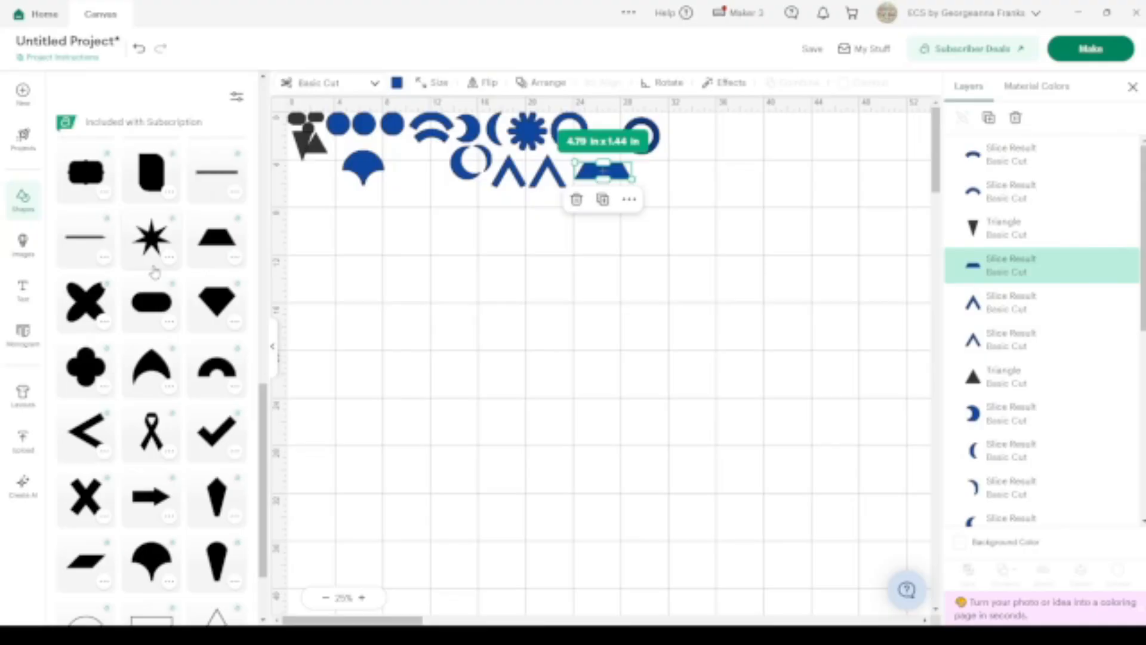
pyautogui.scroll(-1, 154, 272)
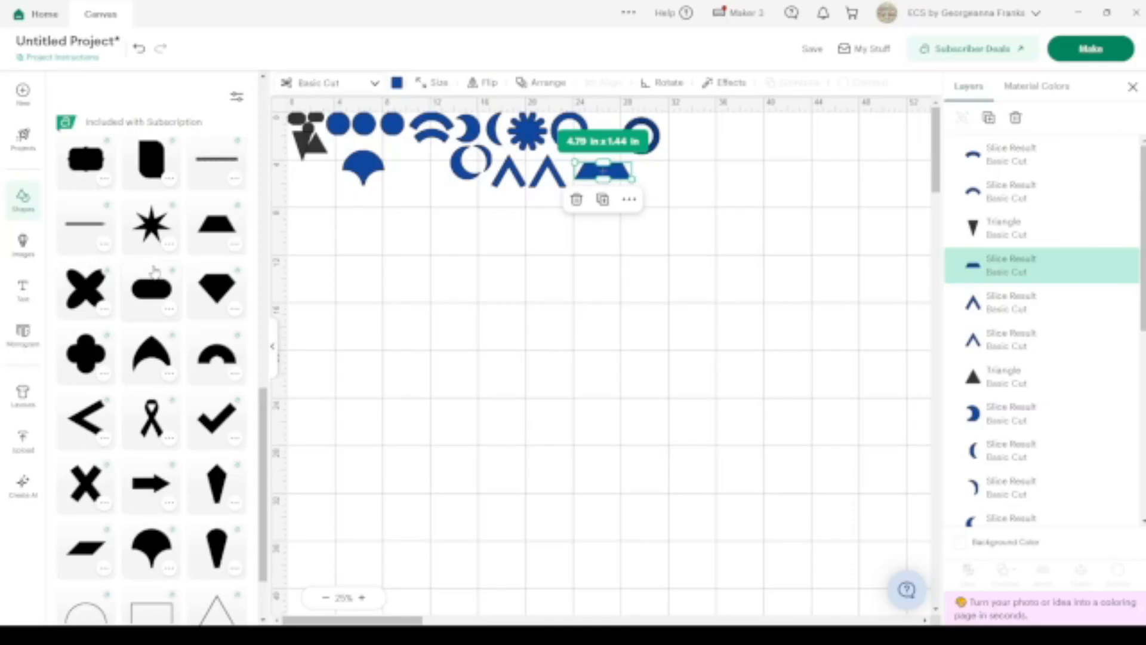
pyautogui.scroll(-2, 154, 272)
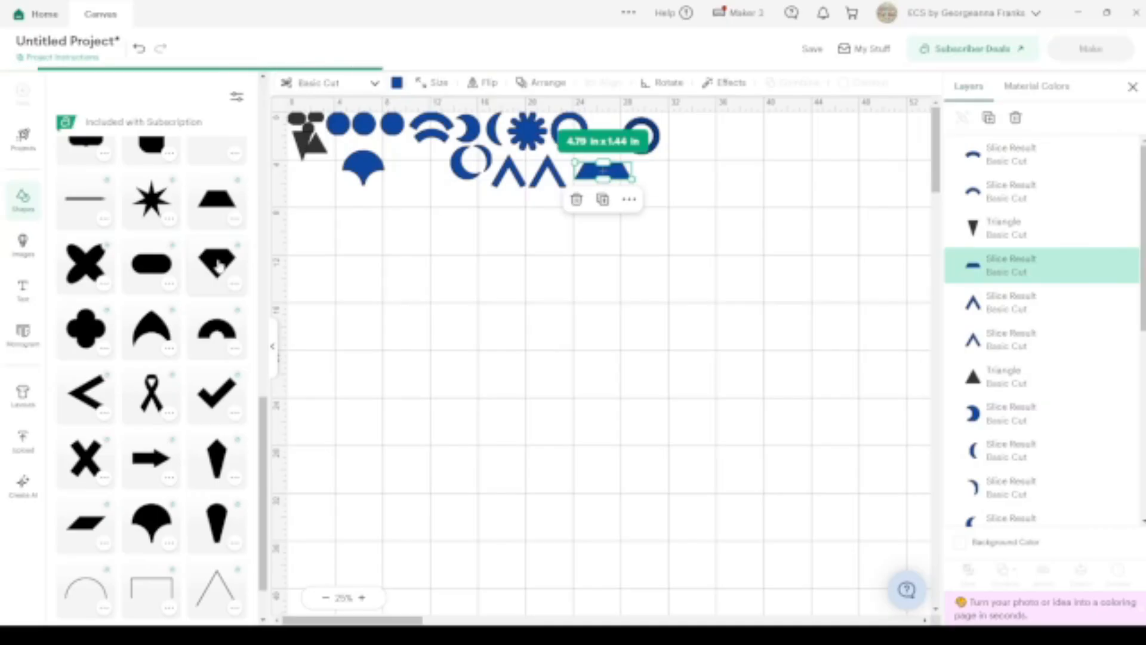
pyautogui.click(219, 265)
pyautogui.moveTo(306, 126); pyautogui.dragTo(431, 324)
pyautogui.click(272, 357)
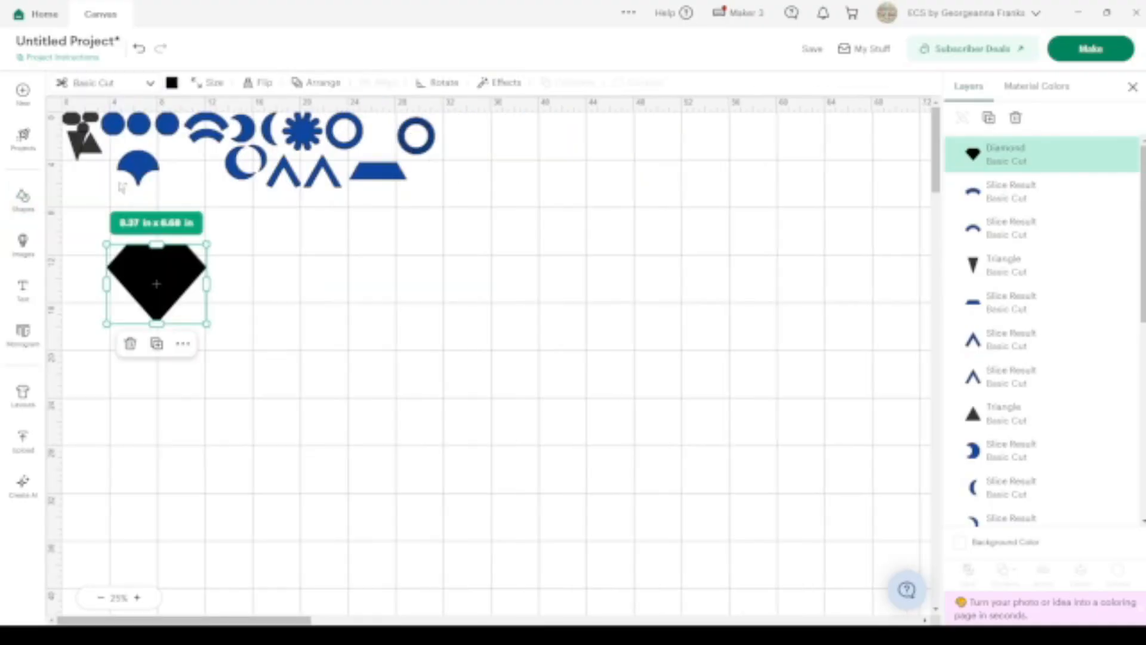
# Duplicate the small dark equilateral triangle and place the copy in the empty area to the right of the diamond.
pyautogui.click(91, 145)
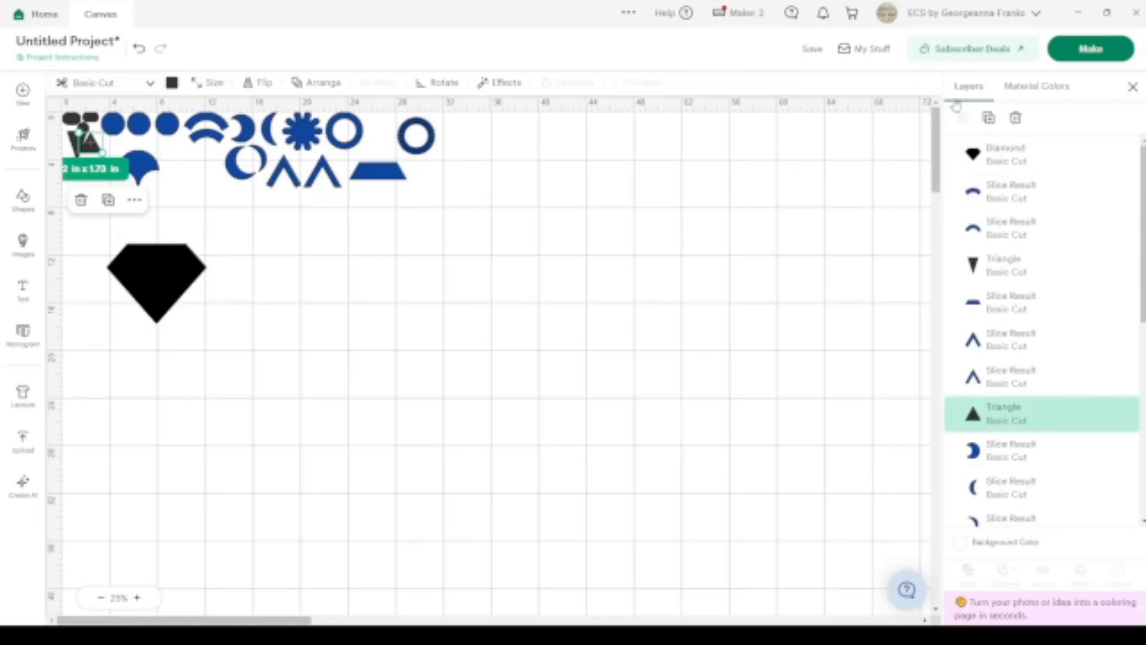
pyautogui.click(988, 117)
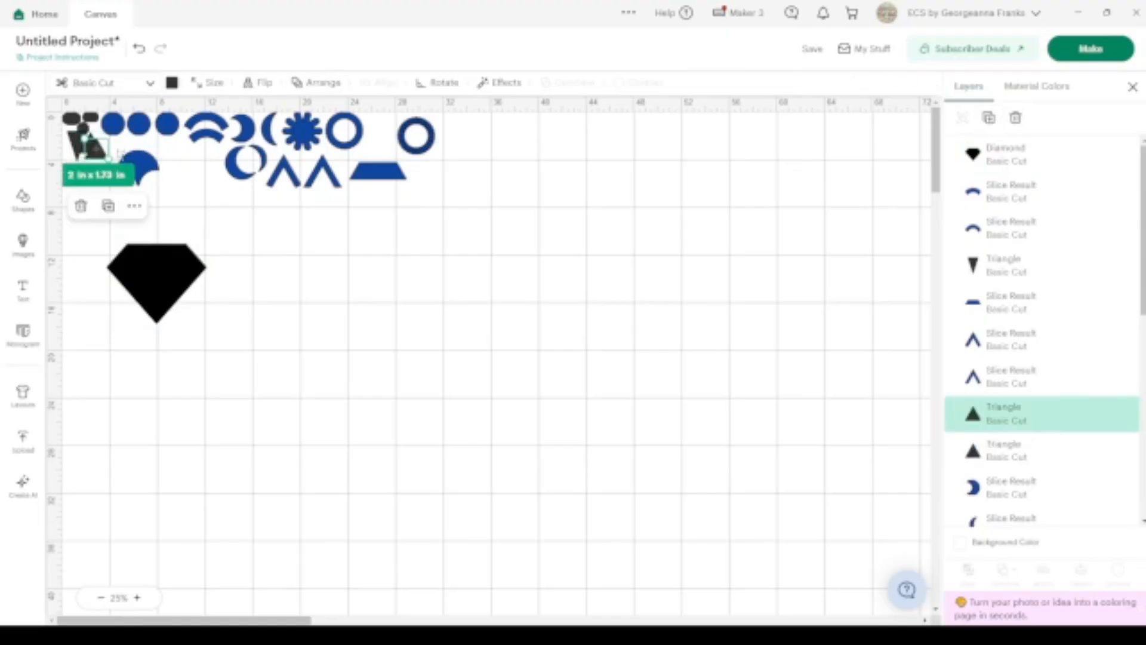
pyautogui.moveTo(95, 149); pyautogui.dragTo(343, 274)
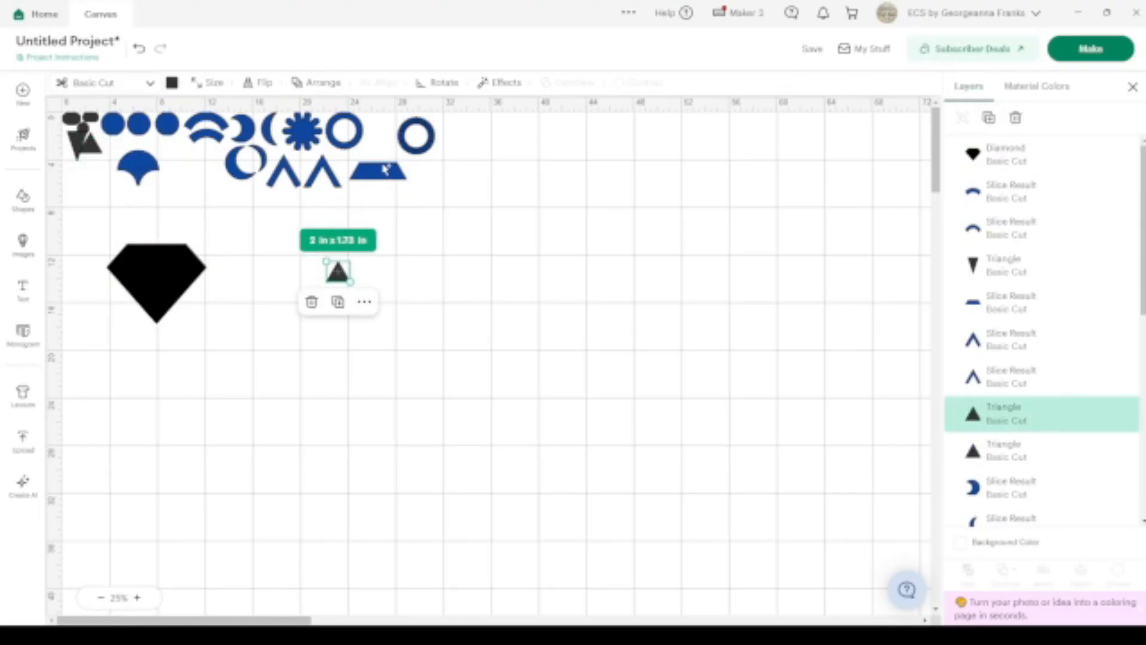
# Duplicate the small blue trapezoid, place the copy to the right of the triangle copy, and select the triangle copy.
pyautogui.click(386, 170)
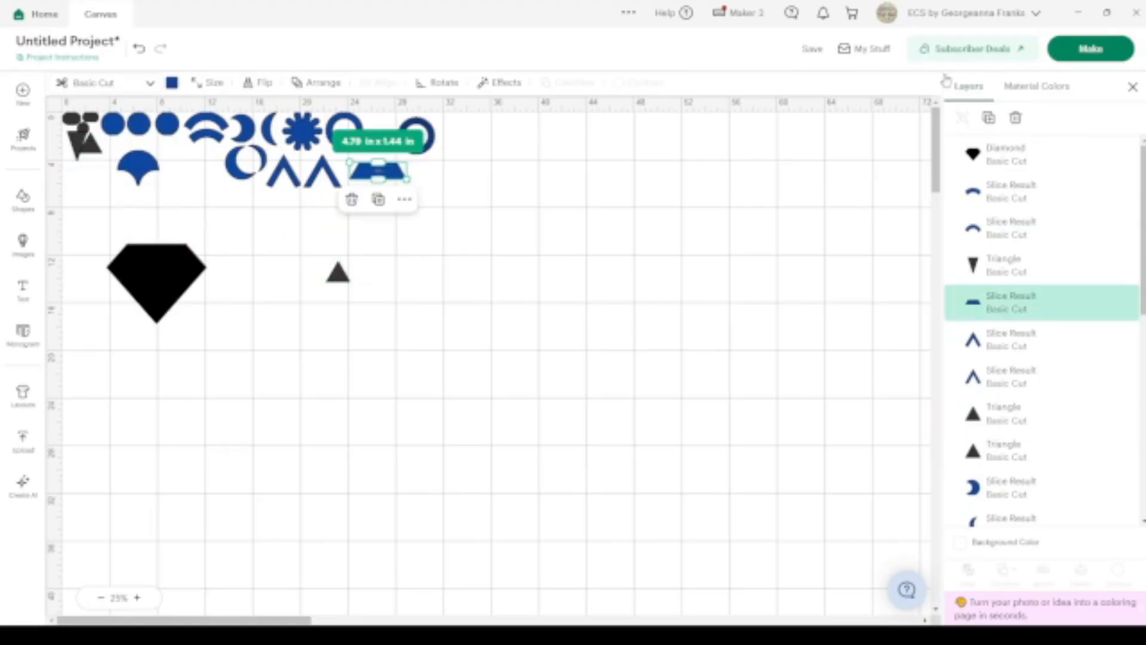
pyautogui.click(988, 119)
pyautogui.moveTo(383, 191); pyautogui.dragTo(401, 298)
pyautogui.click(401, 307)
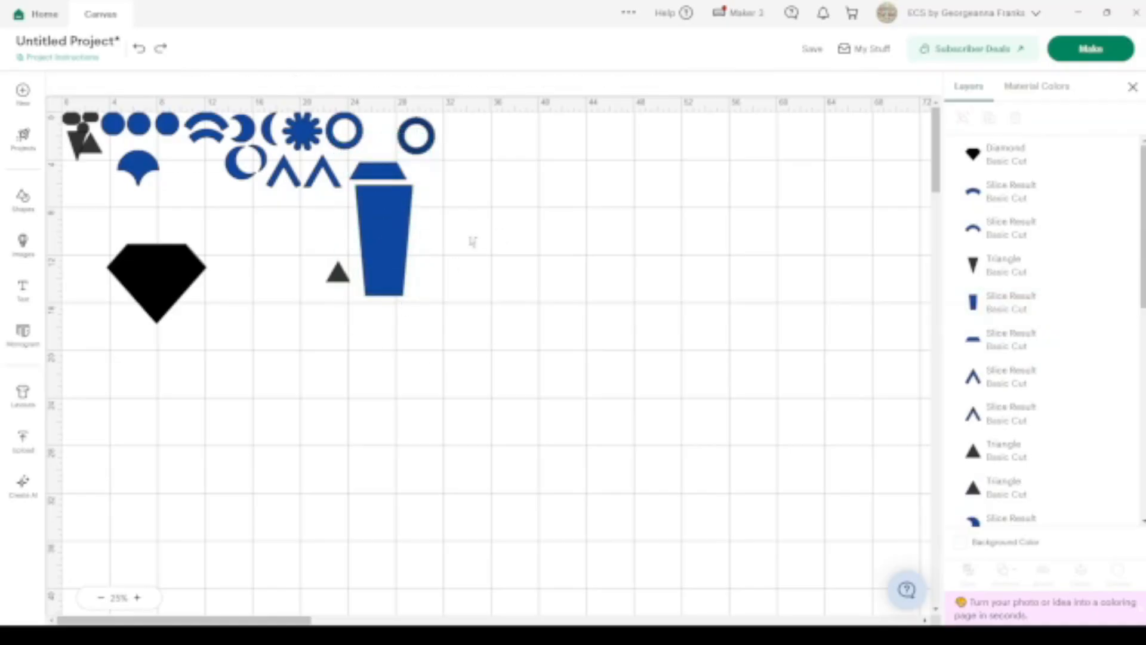
pyautogui.hotkey('ctrl', 'z')
pyautogui.moveTo(394, 180); pyautogui.dragTo(419, 280)
pyautogui.click(338, 278)
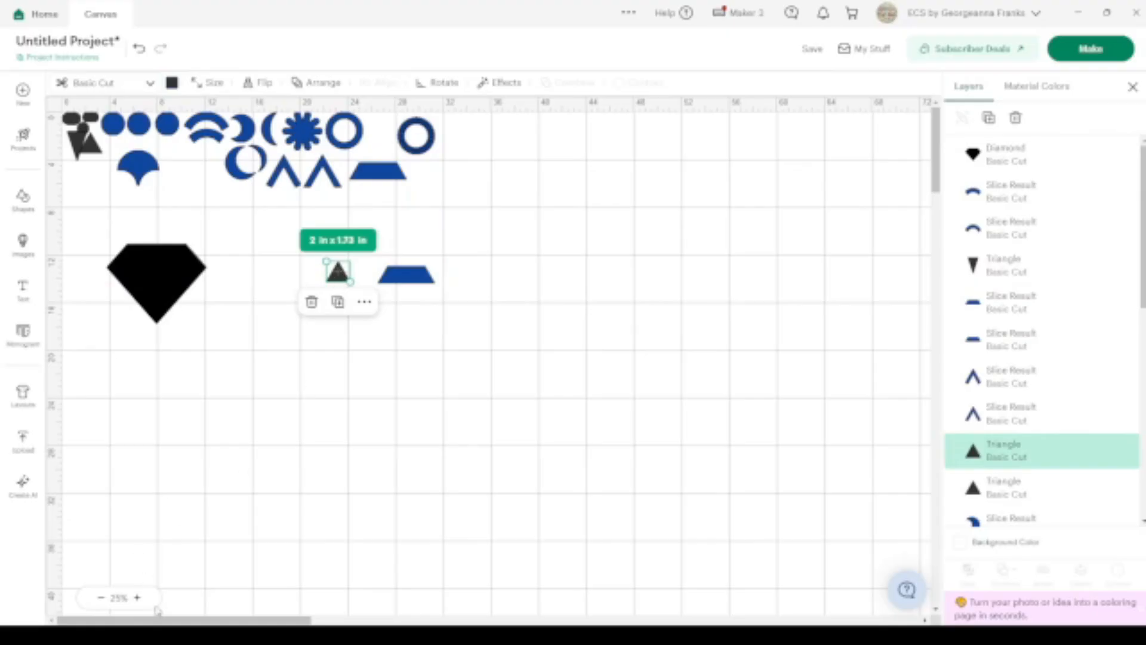
# Flip the triangle copy vertically and place it against the lower edge of the blue trapezoid copy.
pyautogui.click(139, 597)
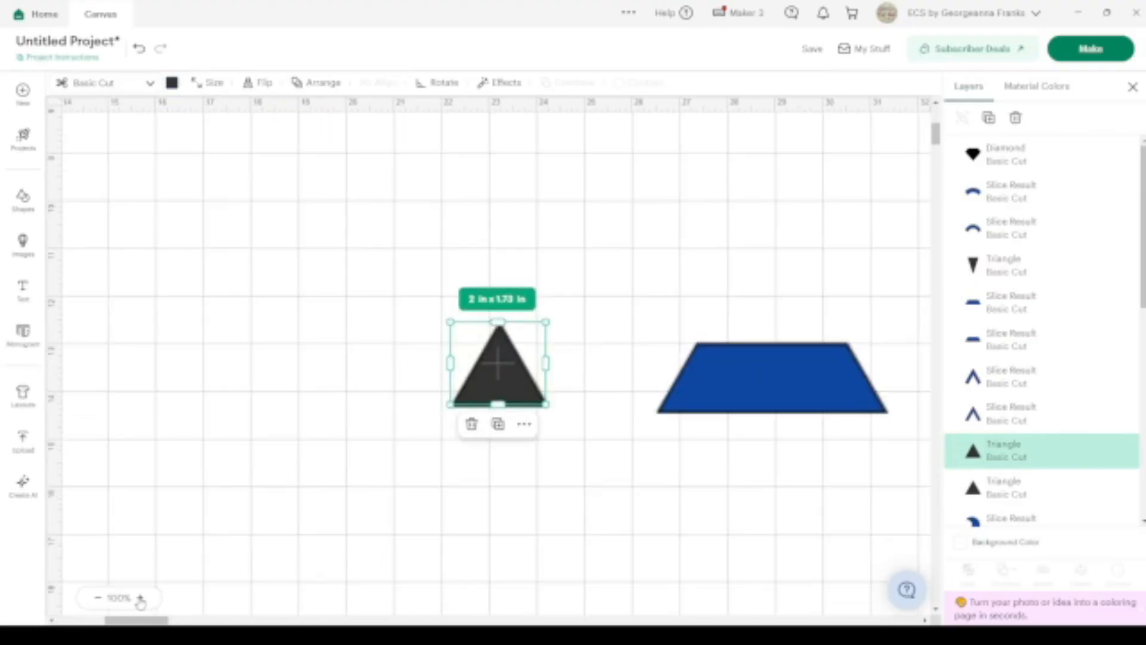
pyautogui.click(140, 598)
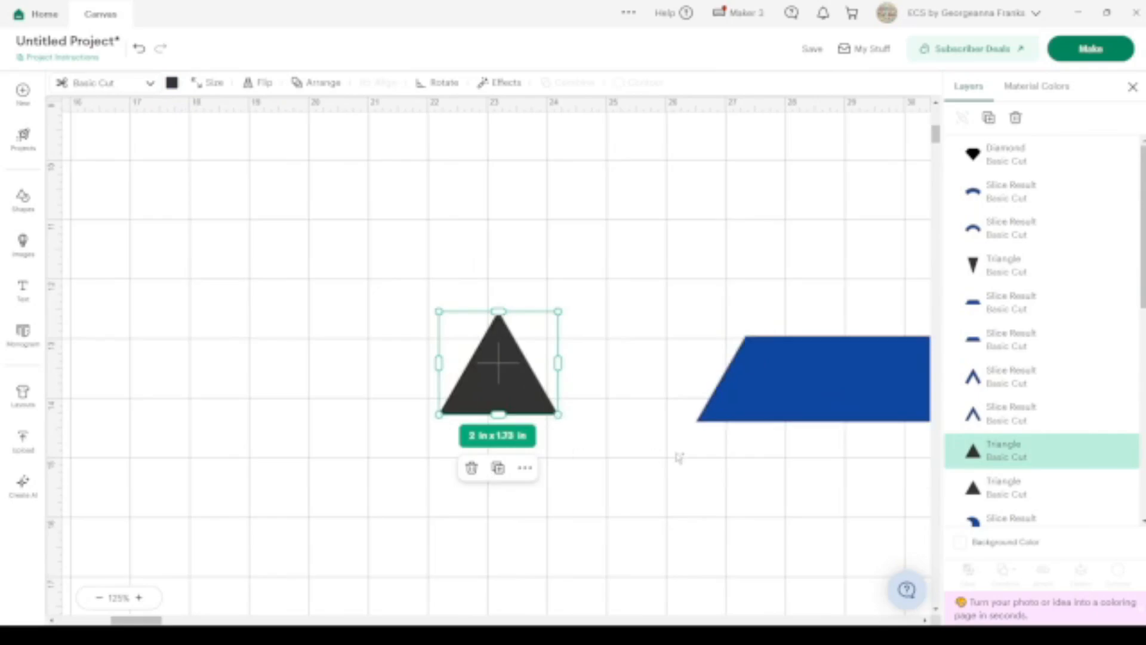
pyautogui.hscroll(4, 679, 457)
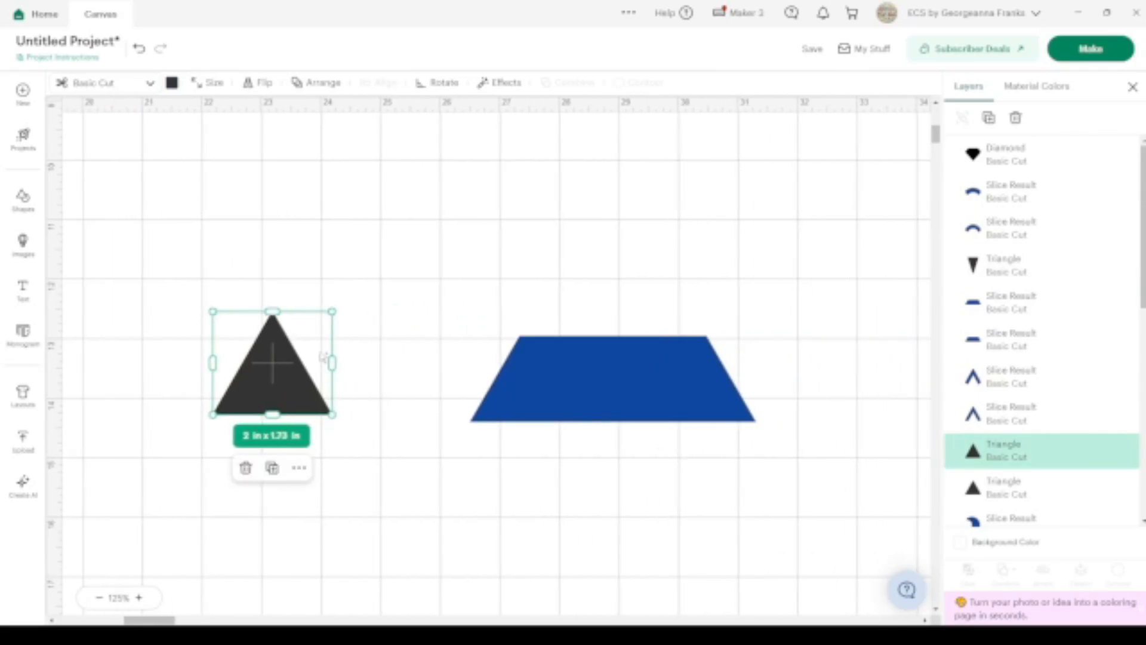
pyautogui.click(263, 83)
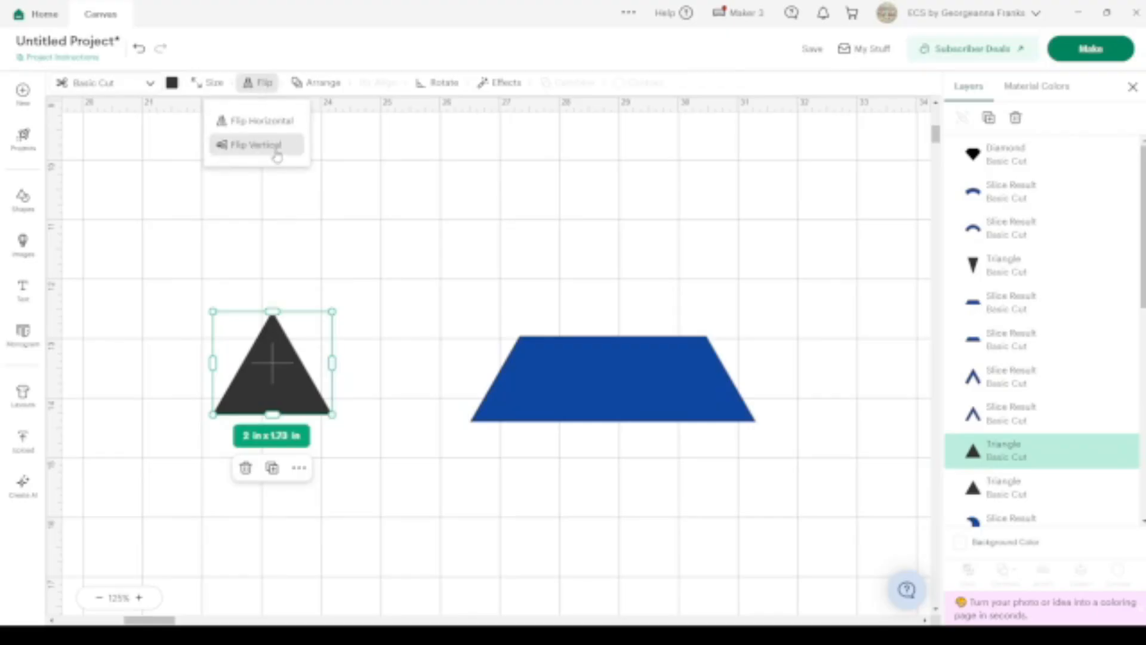
pyautogui.click(278, 148)
pyautogui.moveTo(266, 320); pyautogui.dragTo(608, 434)
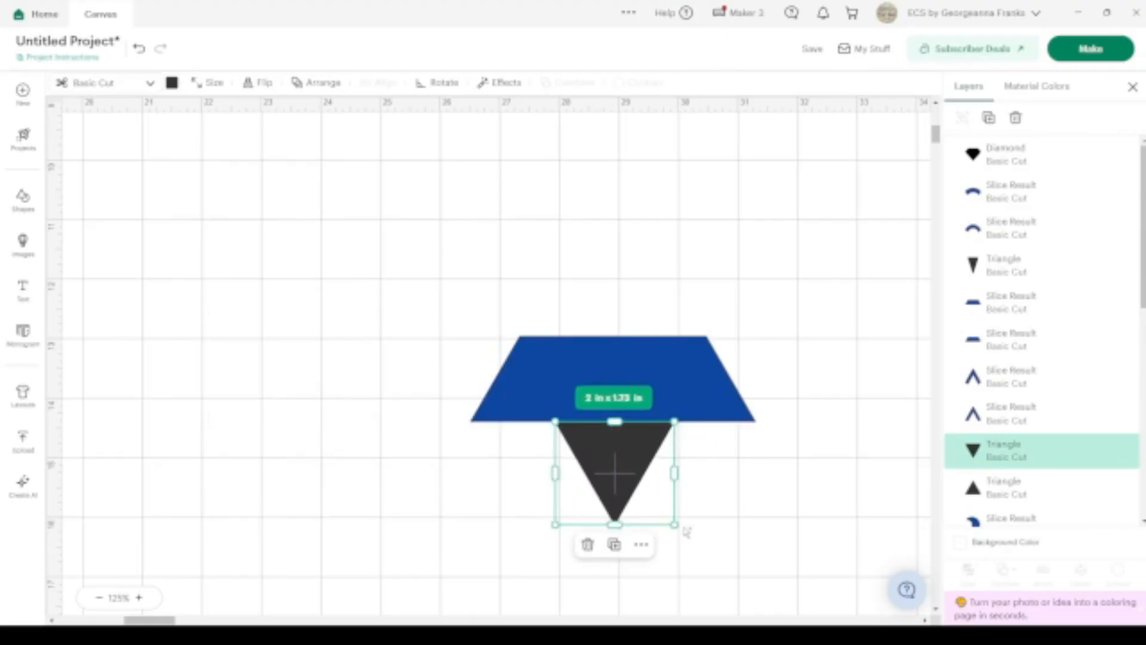
# Enlarge the flipped triangle to about 3.8 × 3.29 in and centre it beneath the trapezoid.
pyautogui.moveTo(674, 525); pyautogui.dragTo(781, 614)
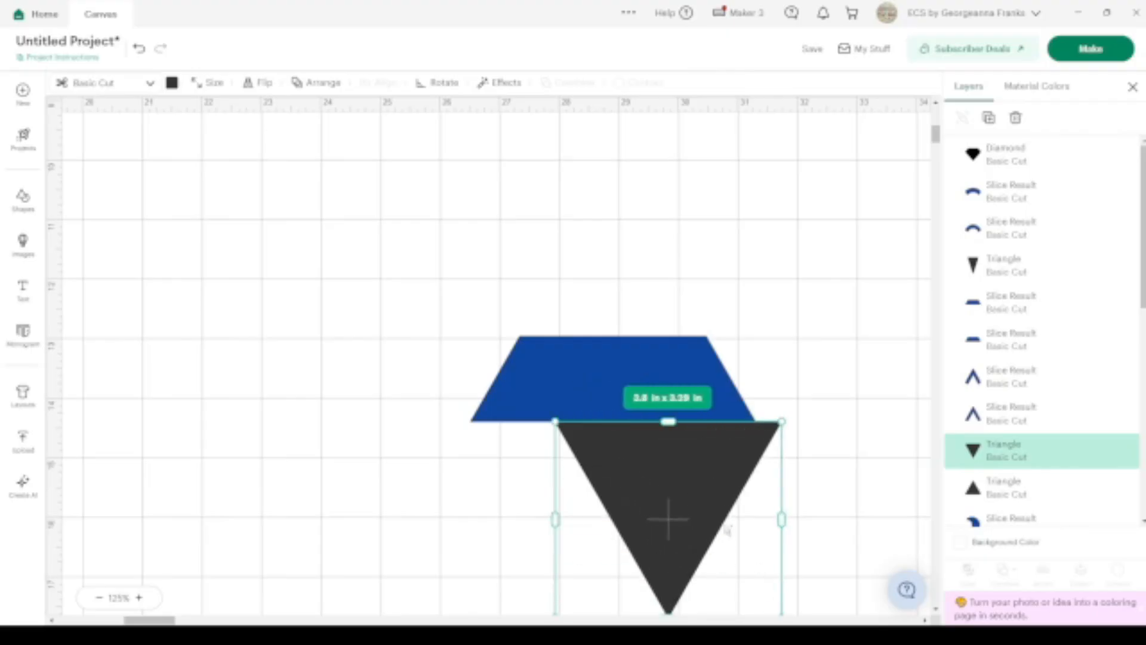
pyautogui.moveTo(685, 473); pyautogui.dragTo(630, 475)
pyautogui.click(690, 397)
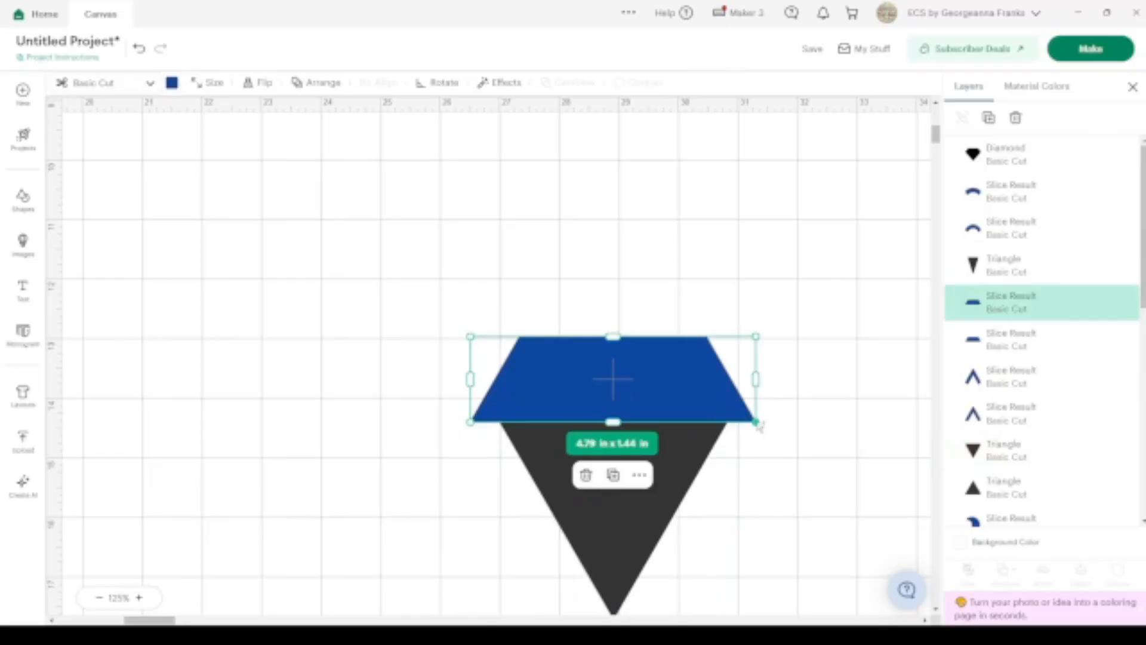
pyautogui.click(656, 491)
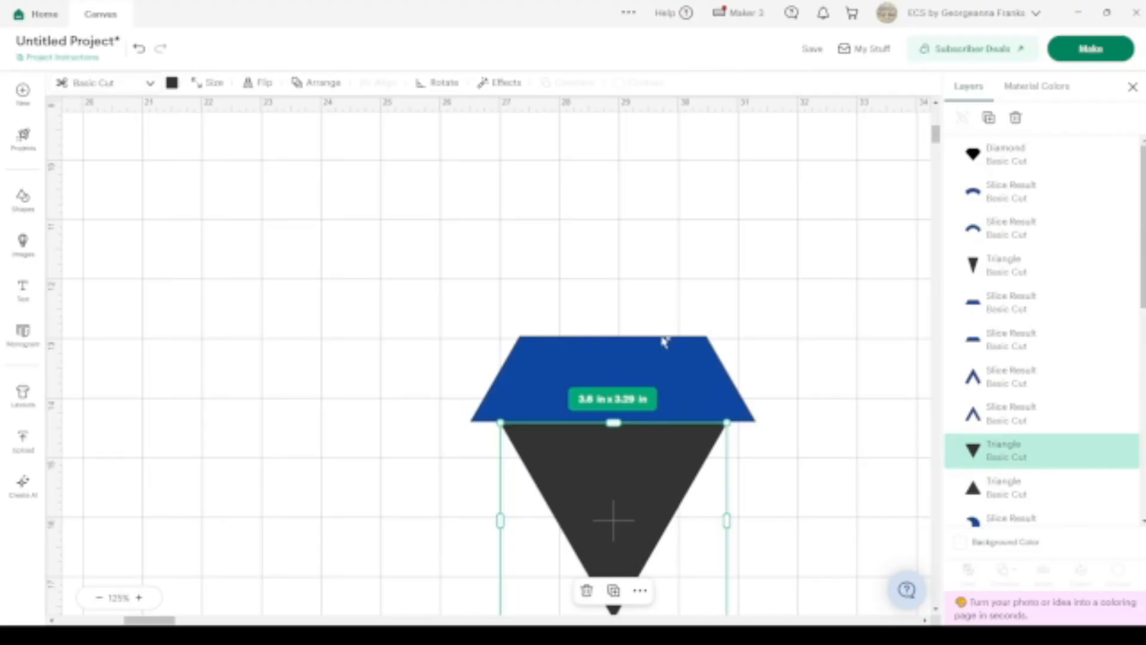
# Set the trapezoid's width to 3.8 in with proportions locked and fit it onto the triangle's upper edge.
pyautogui.click(665, 361)
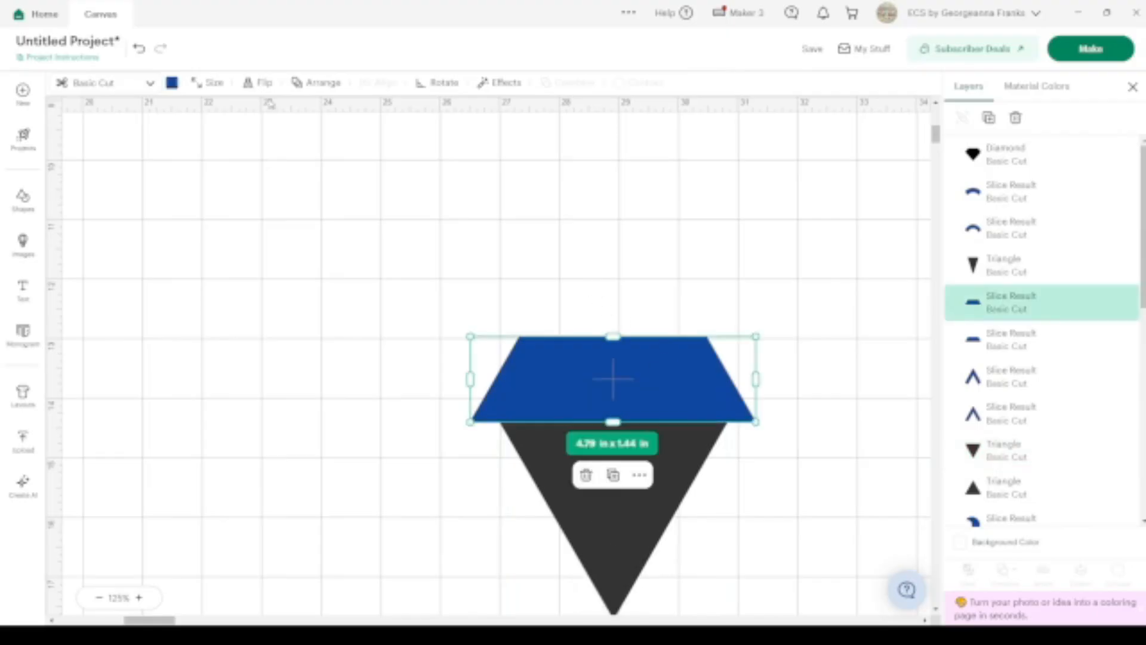
pyautogui.click(205, 90)
pyautogui.click(177, 135)
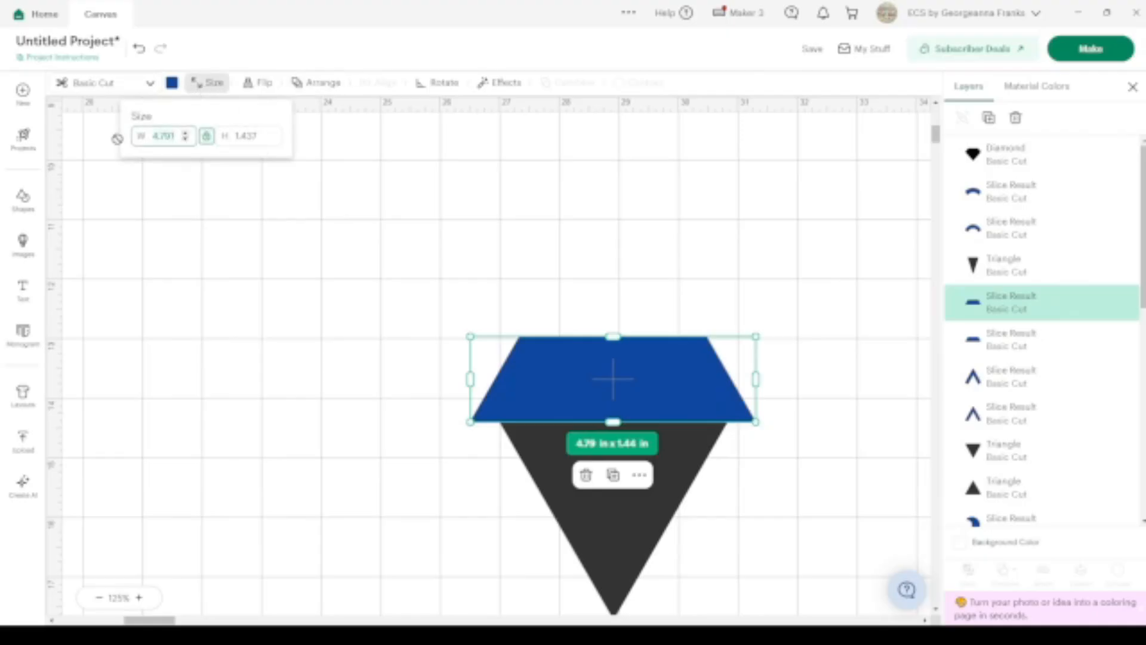
pyautogui.write('3.8')
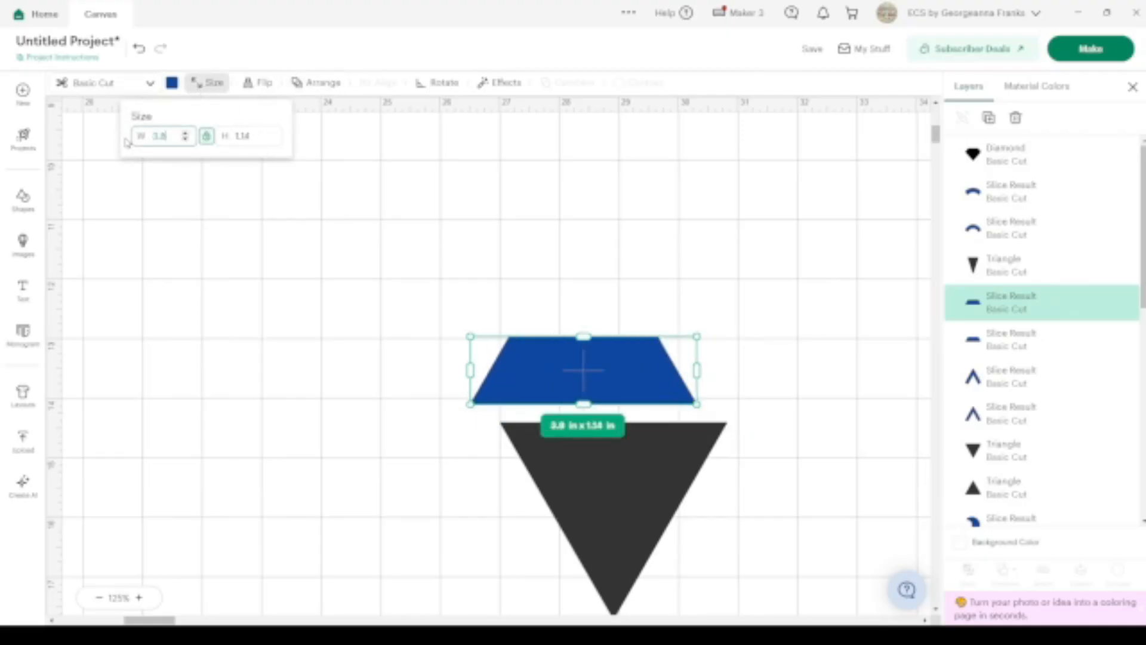
pyautogui.moveTo(645, 389); pyautogui.dragTo(675, 397)
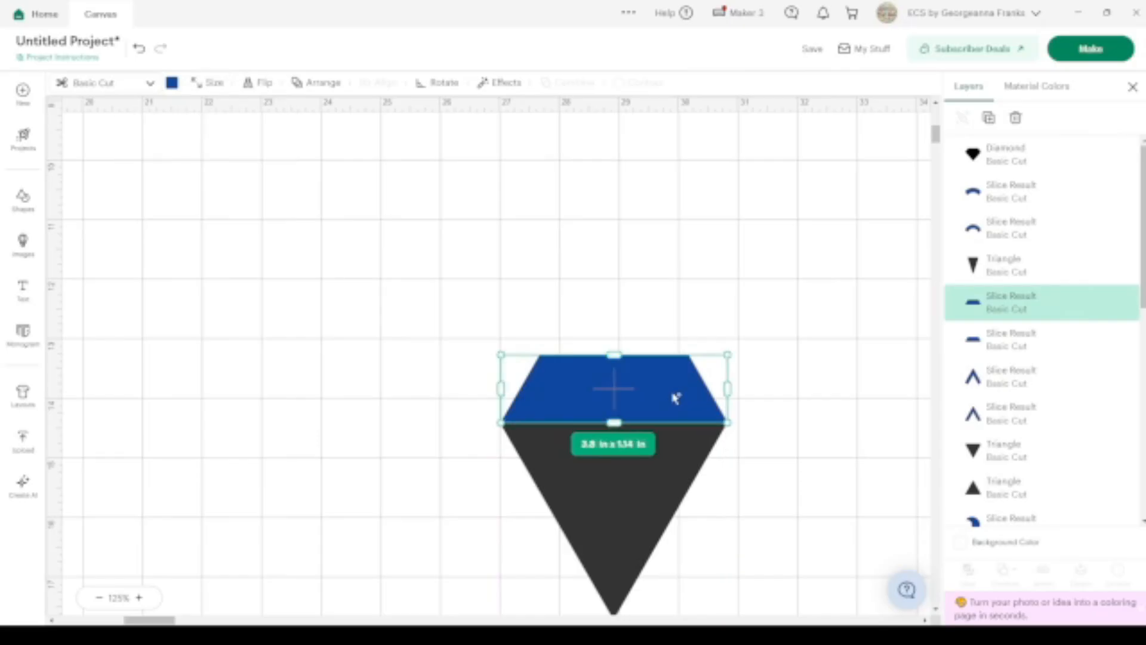
pyautogui.scroll(-2, 736, 453)
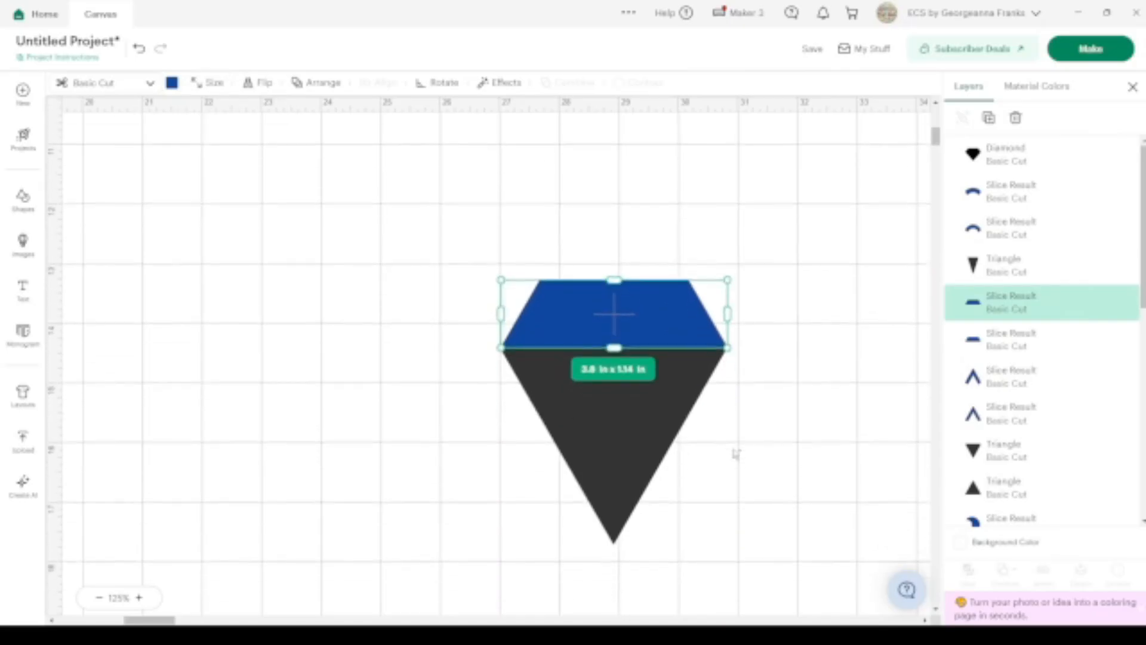
pyautogui.click(772, 445)
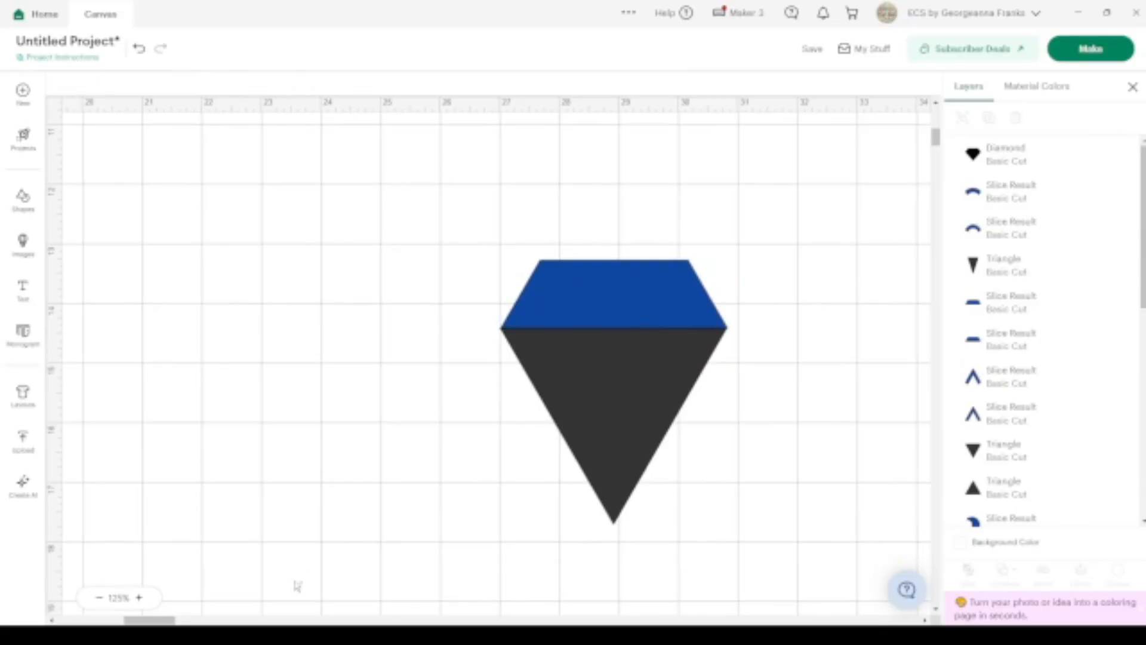
# Align the trapezoid and the flipped triangle along their left edges.
pyautogui.click(141, 597)
pyautogui.click(142, 597)
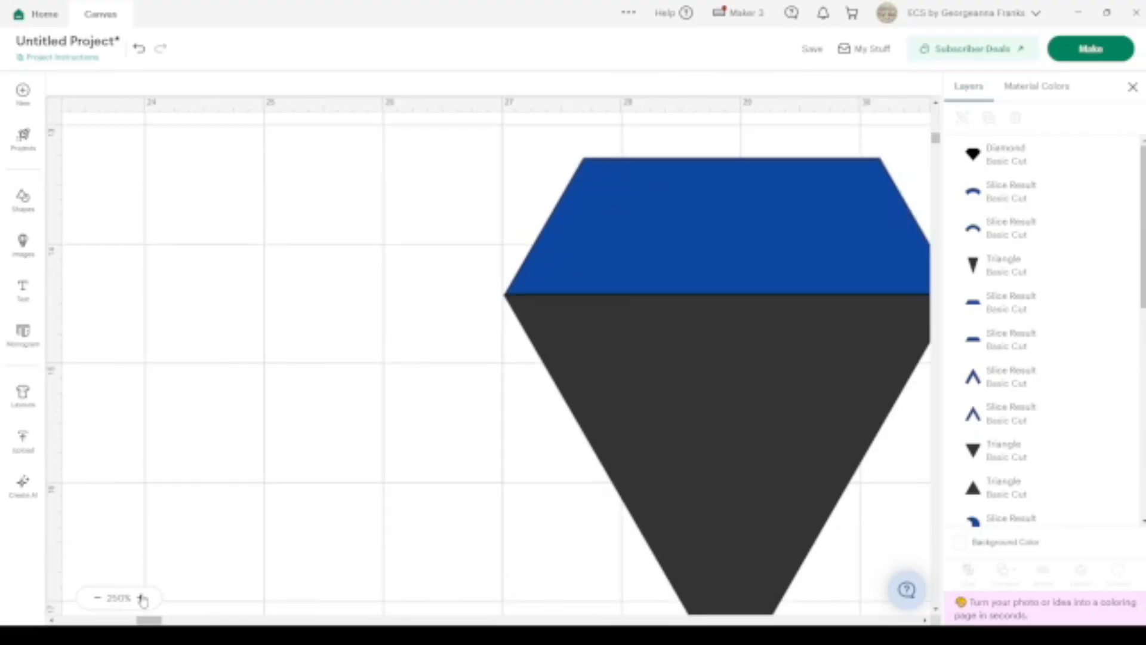
pyautogui.click(141, 598)
pyautogui.hscroll(5, 245, 460)
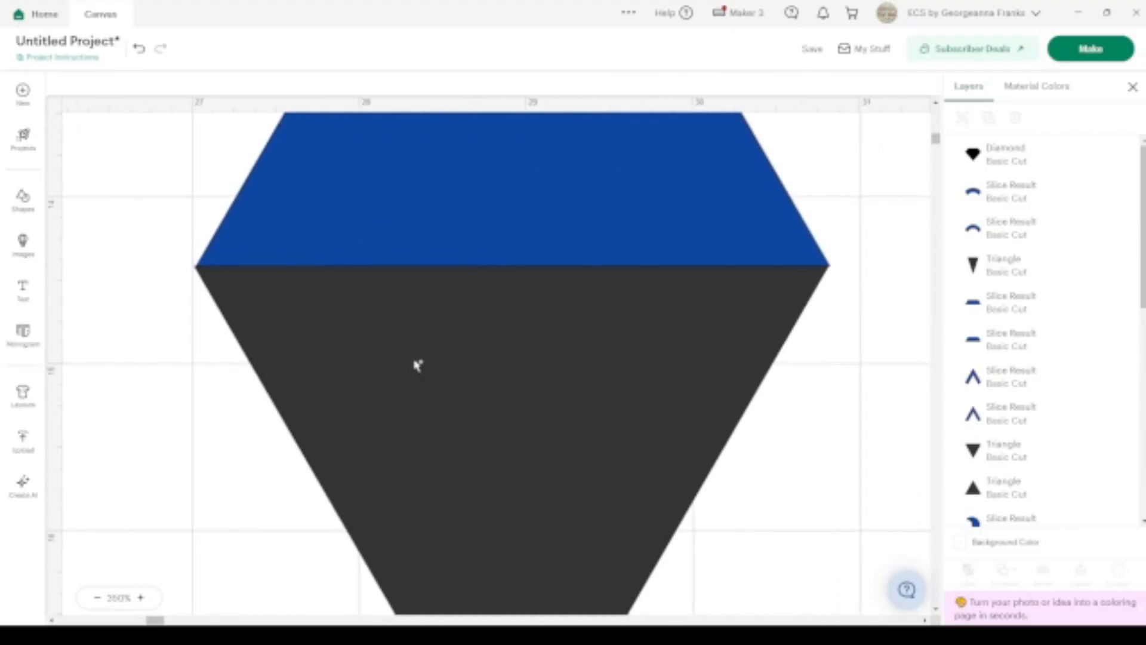
pyautogui.click(602, 373)
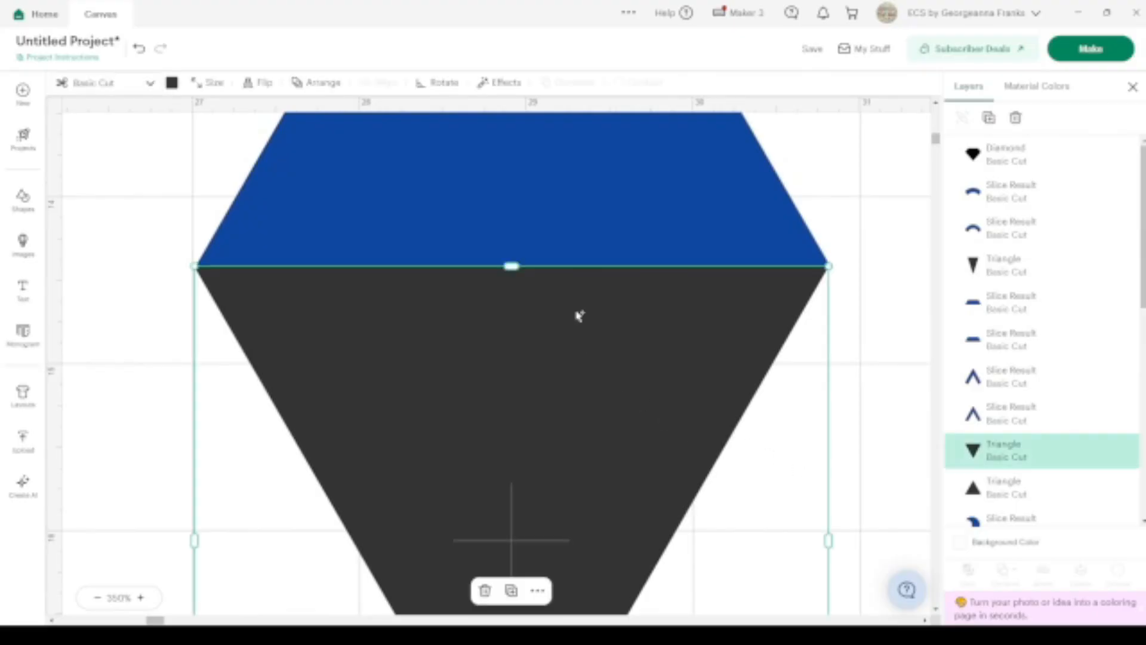
pyautogui.keyDown('shift'); pyautogui.click(568, 207); pyautogui.keyUp('shift')
pyautogui.click(383, 84)
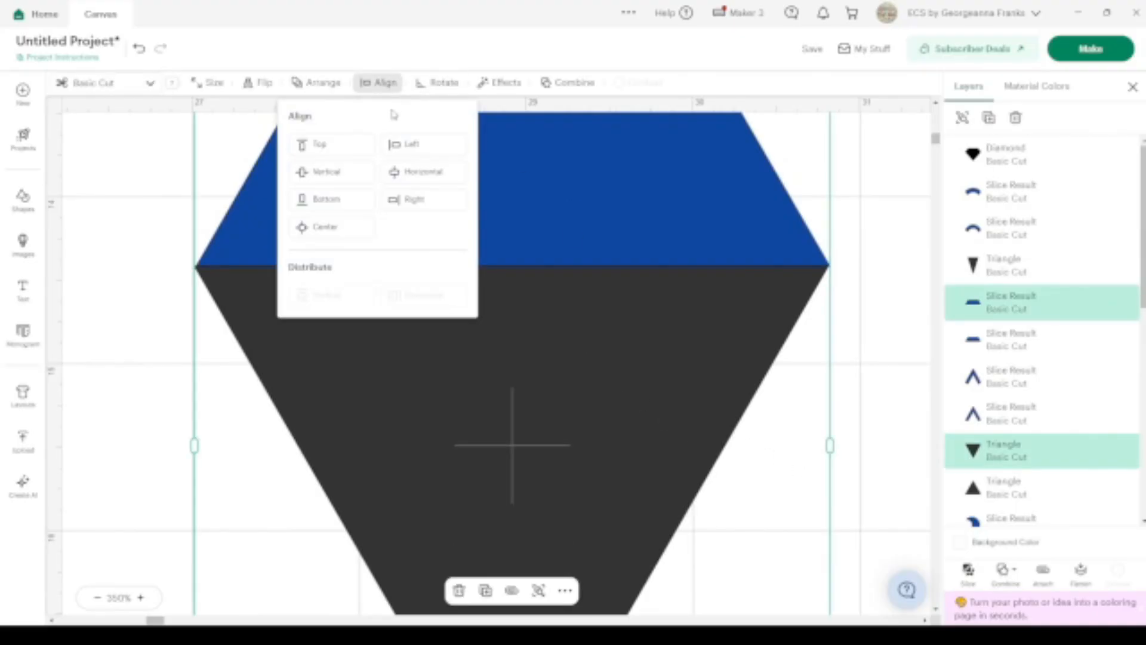
pyautogui.click(410, 145)
pyautogui.click(157, 215)
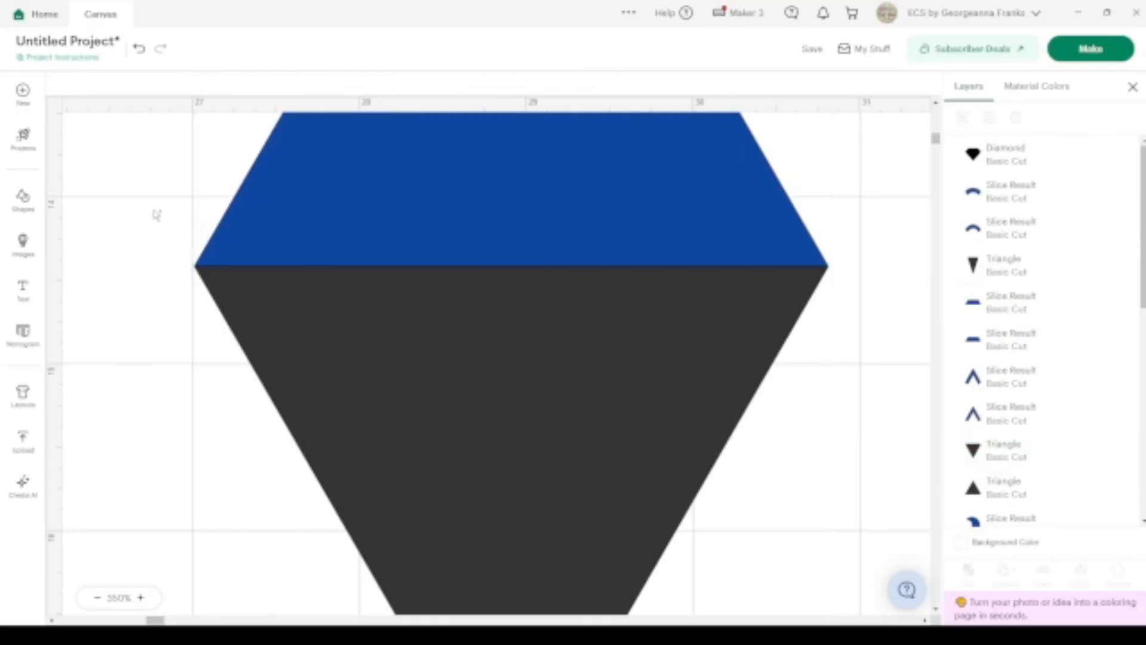
# Examine up close how the trapezoid and triangle meet at their shared corners.
pyautogui.click(141, 597)
pyautogui.click(141, 597)
pyautogui.click(141, 598)
pyautogui.hscroll(-3, 125, 405)
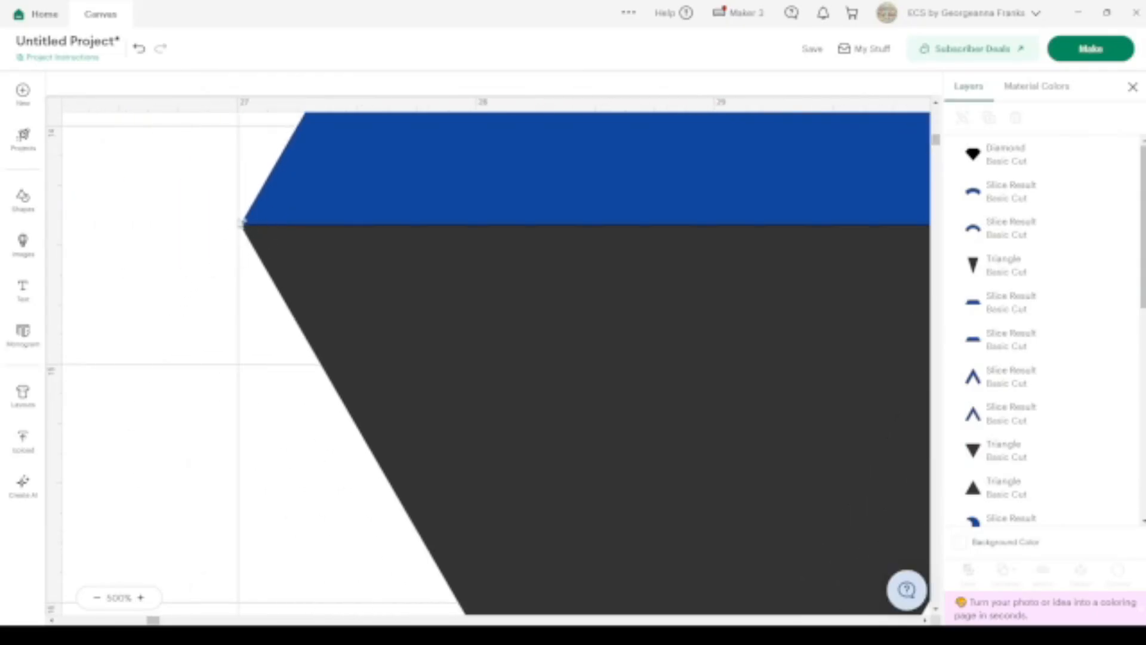
pyautogui.click(96, 597)
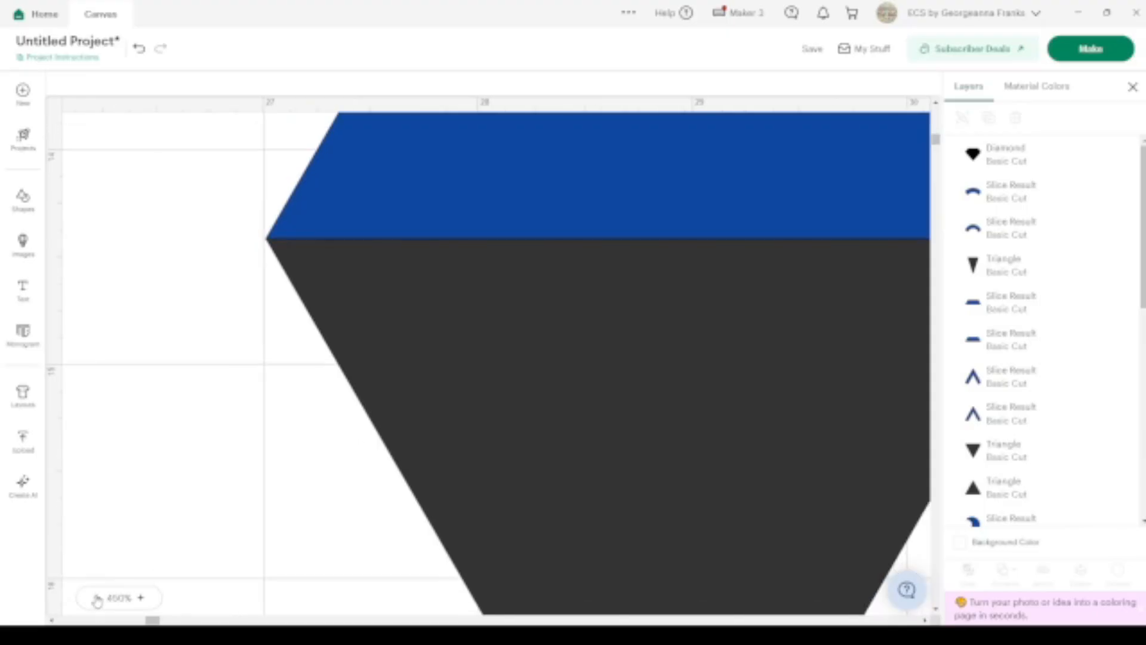
pyautogui.click(96, 597)
pyautogui.click(96, 598)
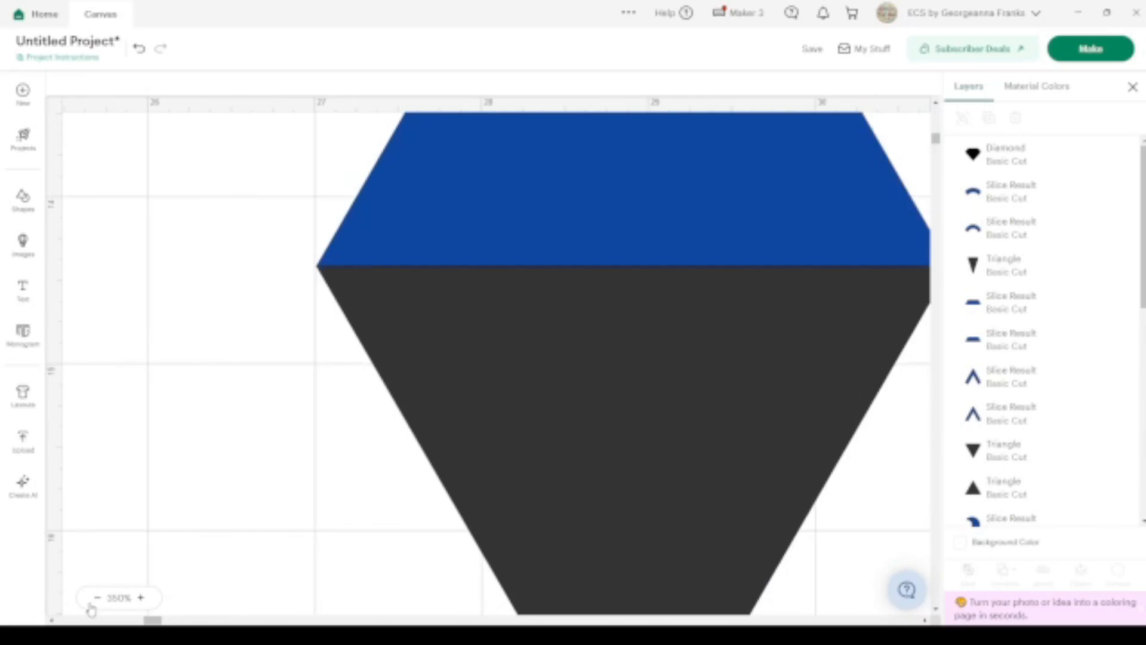
pyautogui.click(96, 598)
pyautogui.click(96, 597)
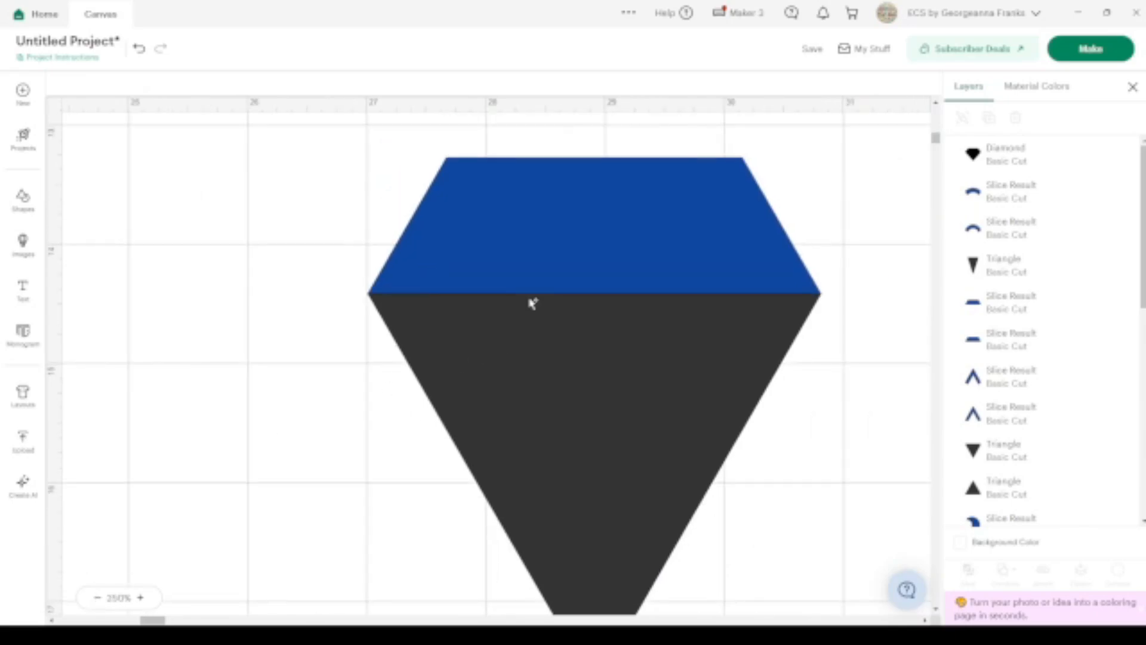
pyautogui.hscroll(1, 685, 434)
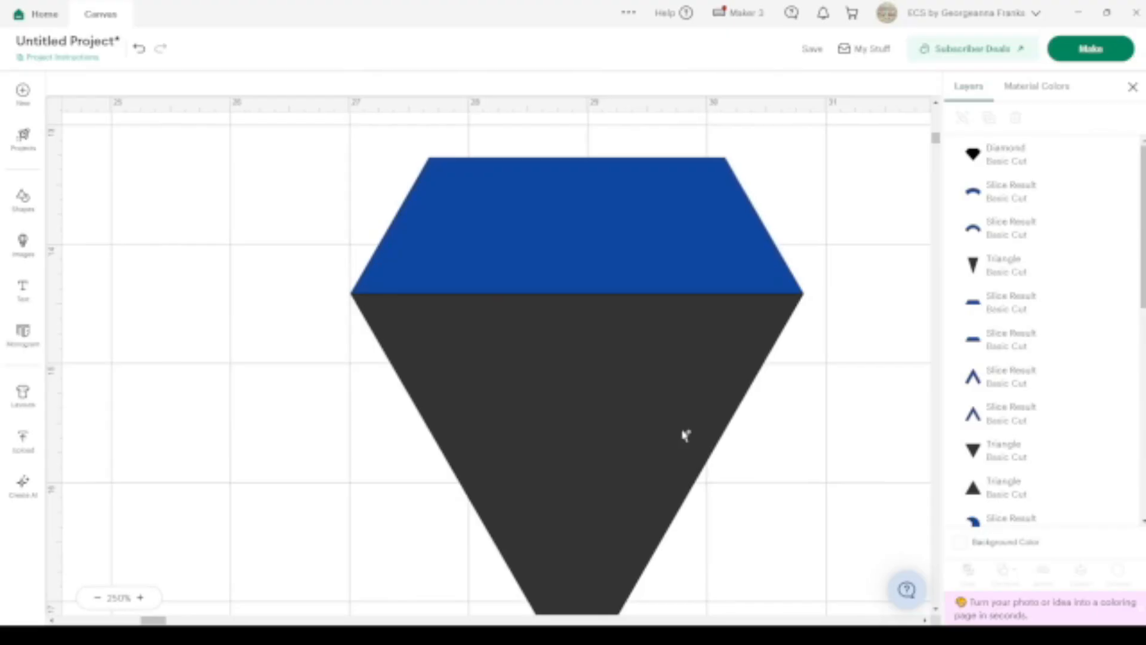
# Duplicate the trapezoid and triangle together and weld the copies into one diamond.
pyautogui.click(96, 597)
pyautogui.click(96, 598)
pyautogui.moveTo(677, 525); pyautogui.dragTo(508, 212)
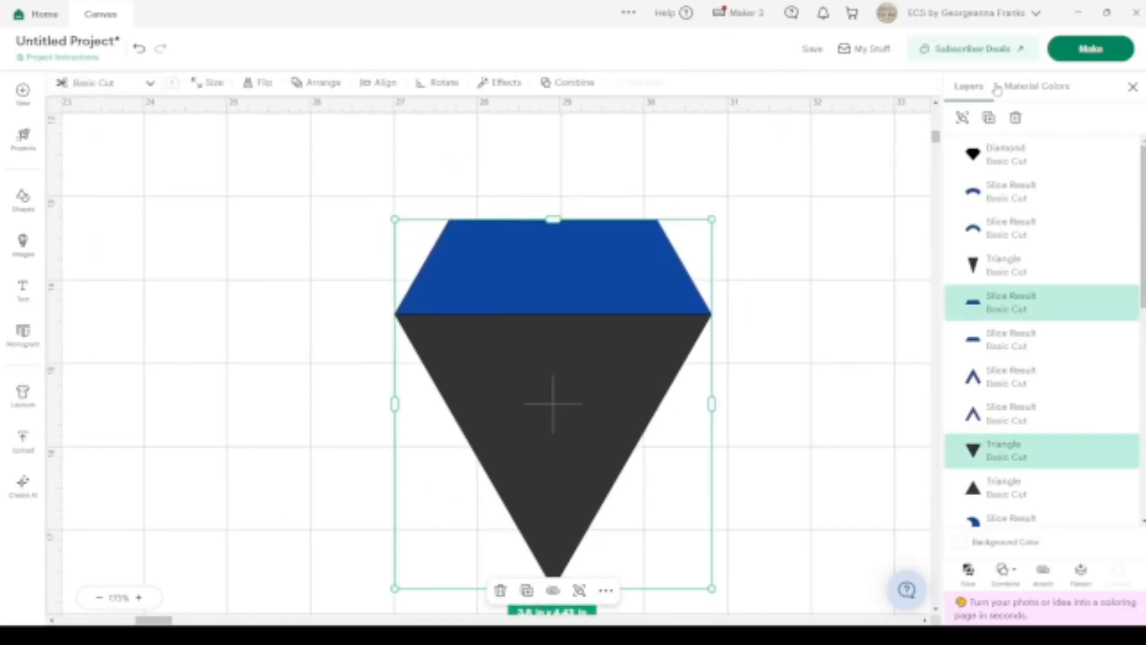
pyautogui.click(989, 119)
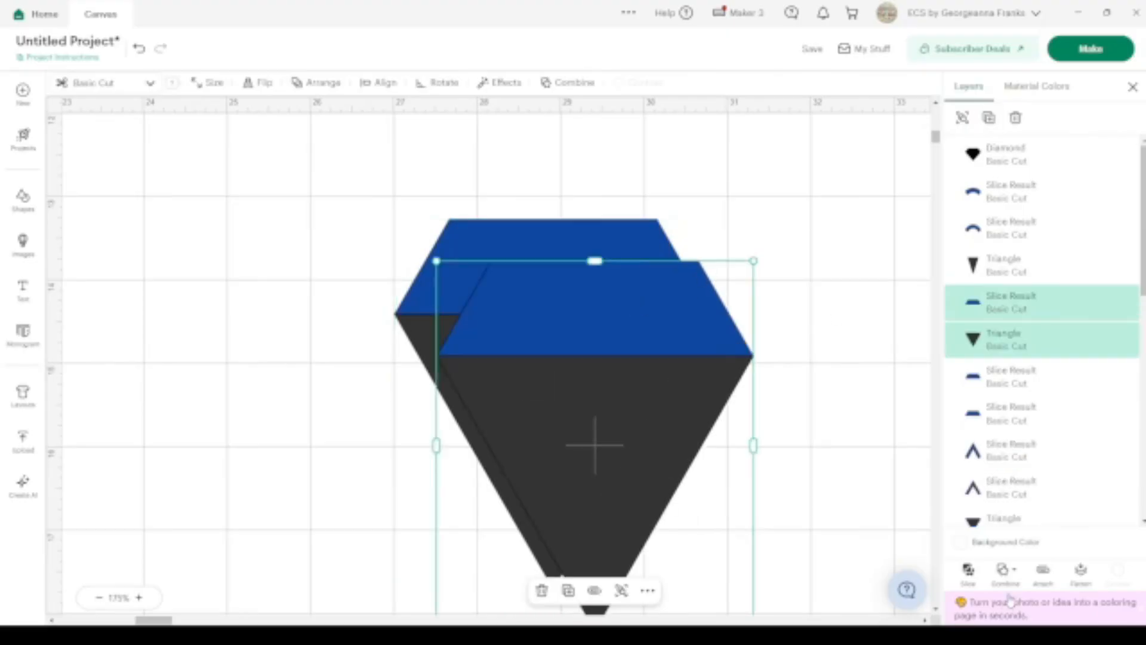
pyautogui.click(1005, 570)
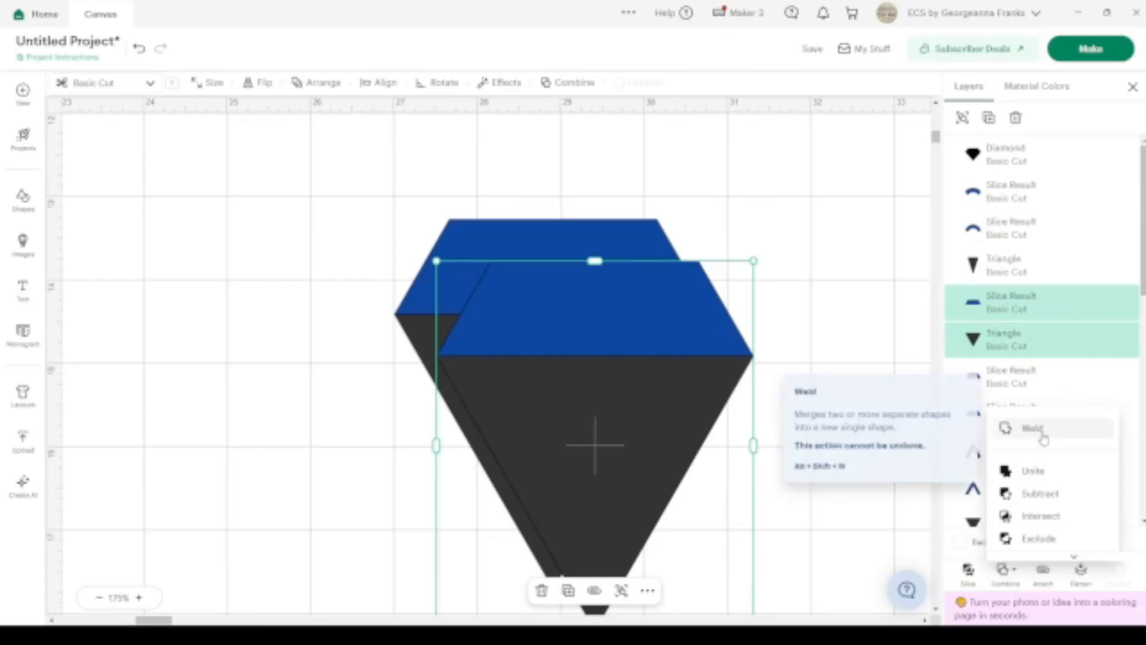
pyautogui.click(1039, 430)
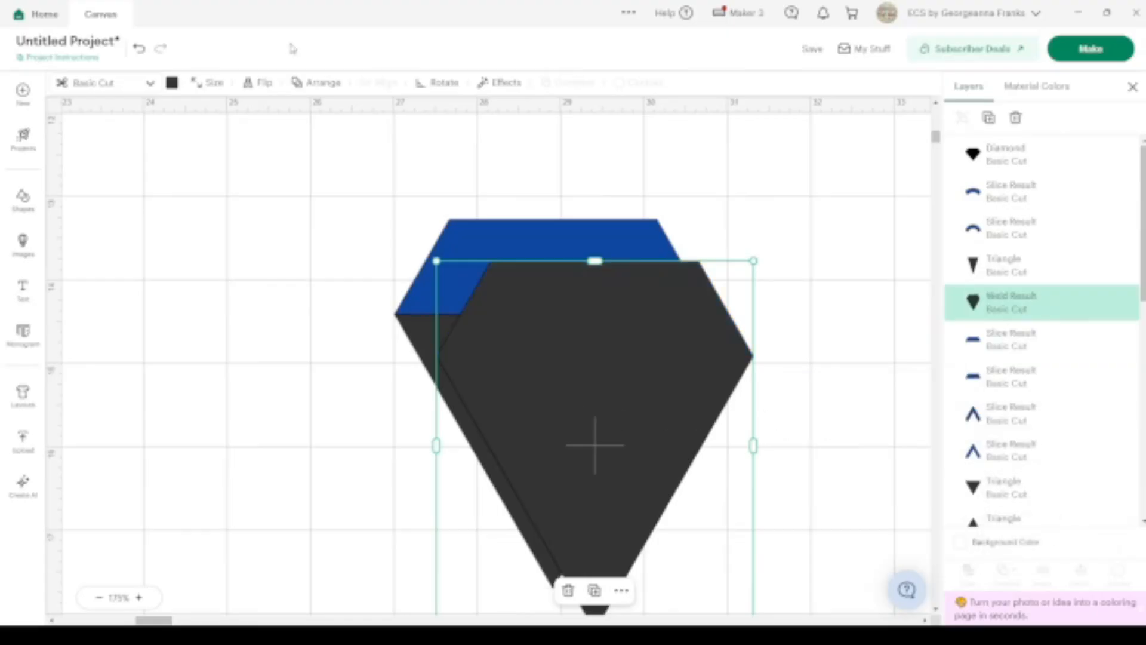
# Recolour the welded diamond blue and shrink it to about 2.01 × 2.35 in, placed left of the two-part diamond.
pyautogui.click(172, 82)
pyautogui.click(204, 138)
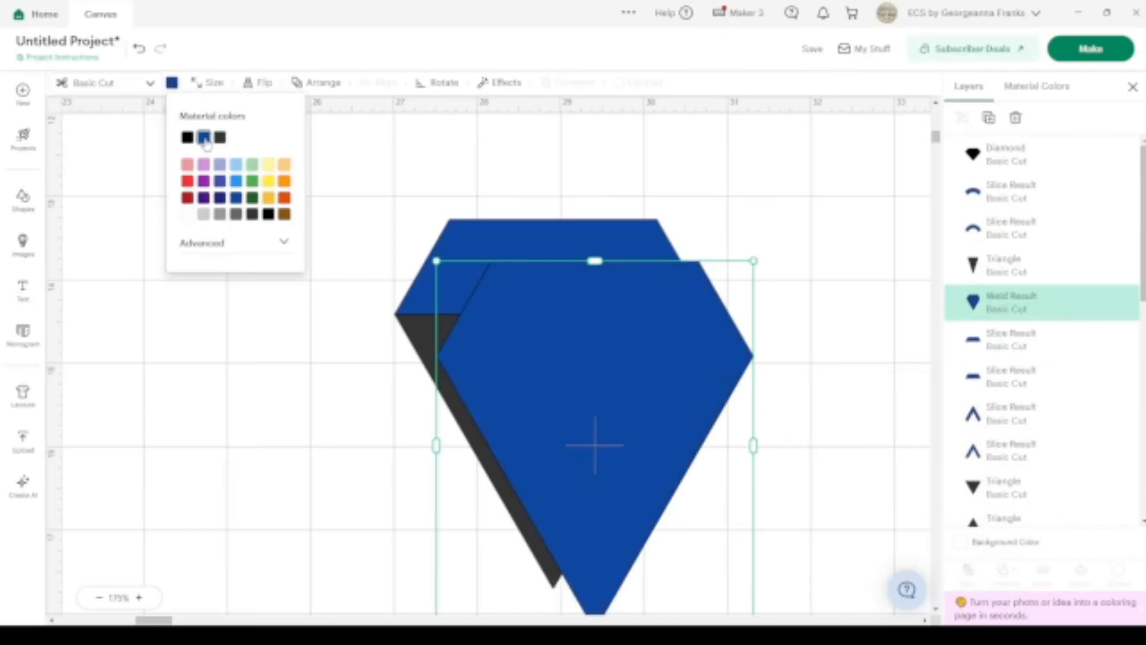
pyautogui.moveTo(600, 365); pyautogui.dragTo(221, 277)
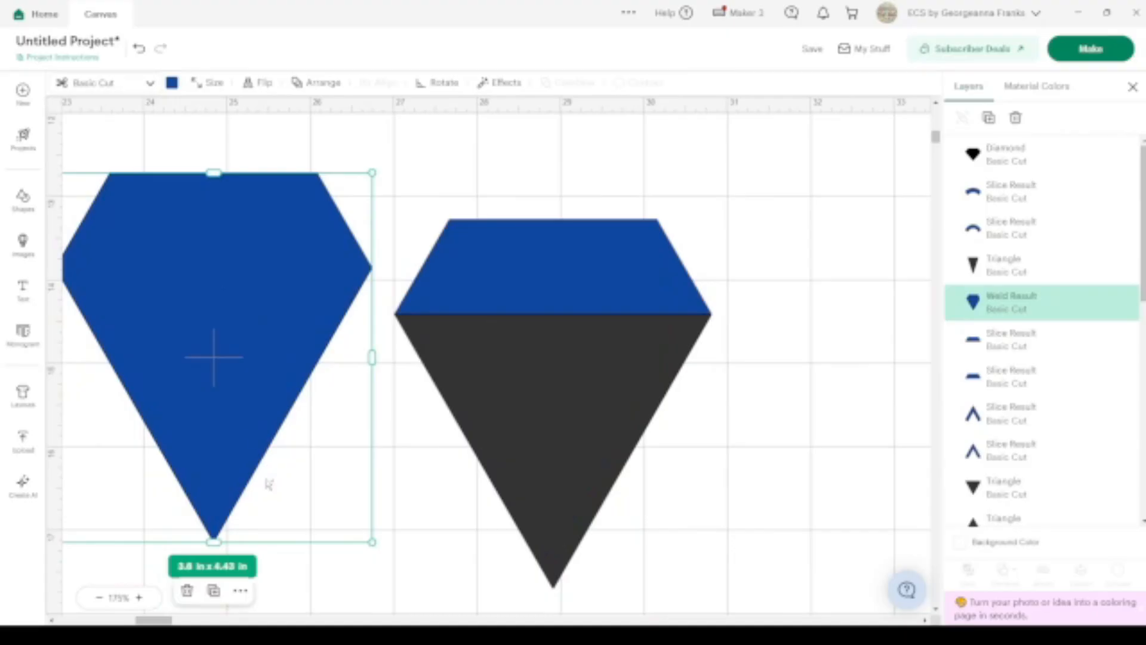
pyautogui.moveTo(372, 542); pyautogui.dragTo(170, 371)
pyautogui.moveTo(113, 248); pyautogui.dragTo(215, 258)
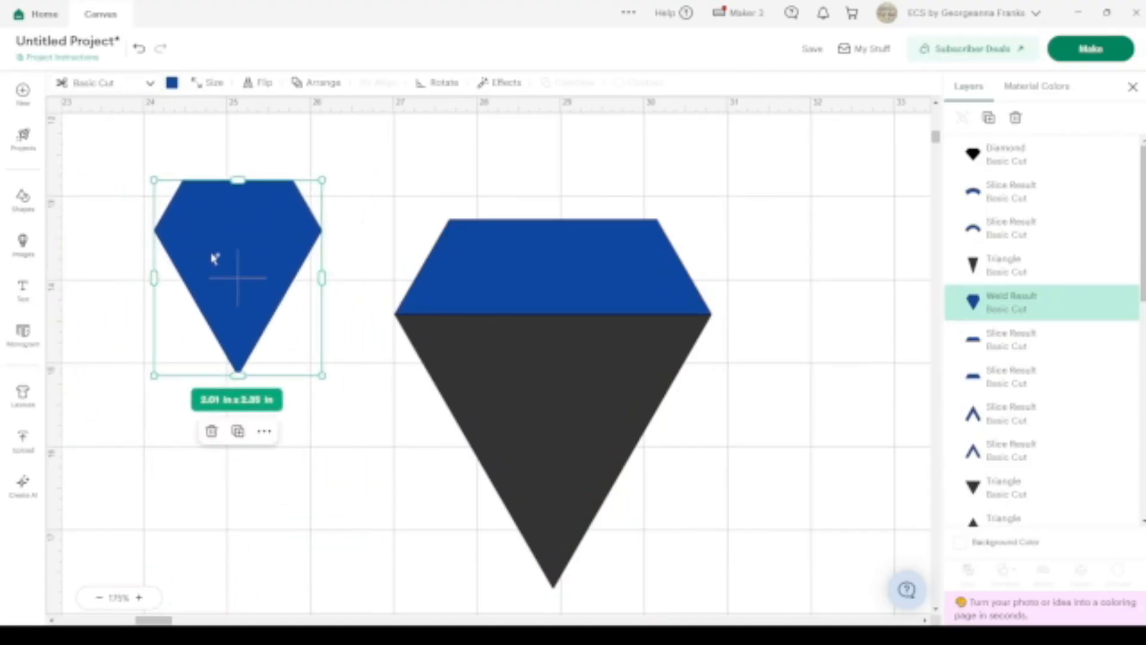
# Stretch the two-part diamond's trapezoid upward to a height of about 1.33 in and select it together with the triangle.
pyautogui.click(532, 263)
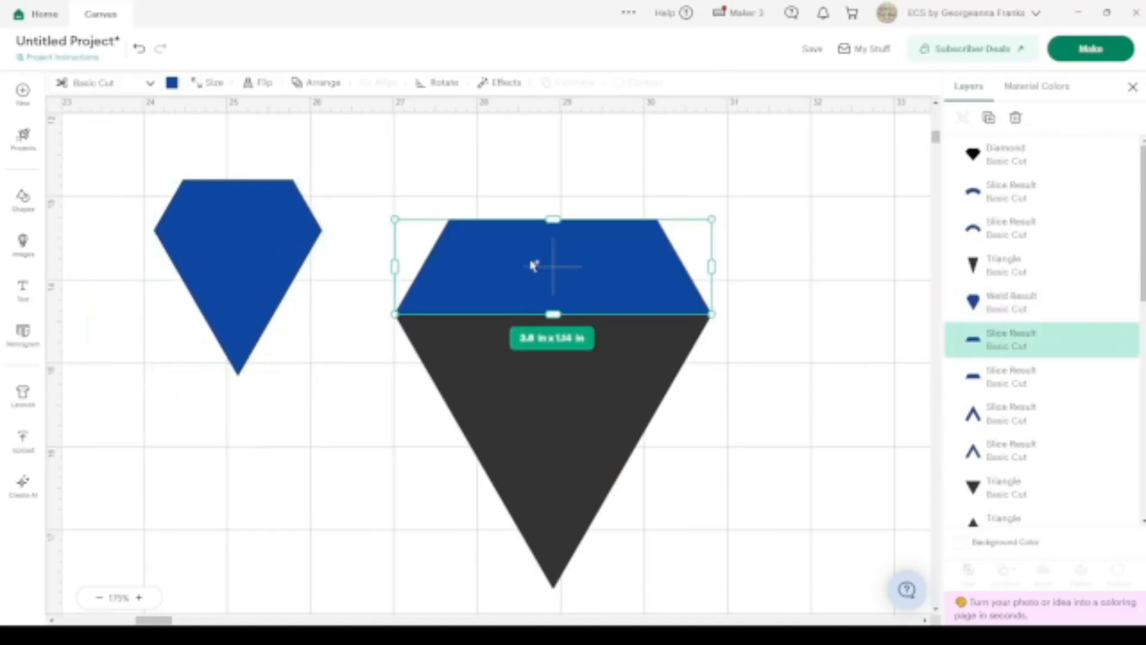
pyautogui.moveTo(553, 223); pyautogui.dragTo(554, 206)
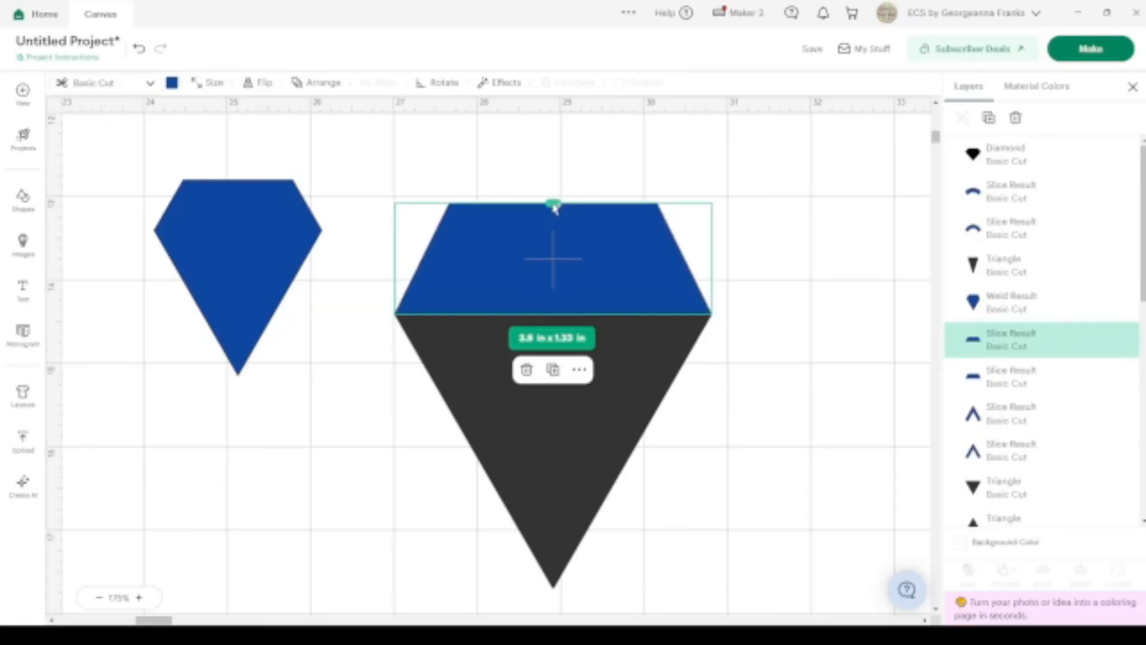
pyautogui.click(759, 272)
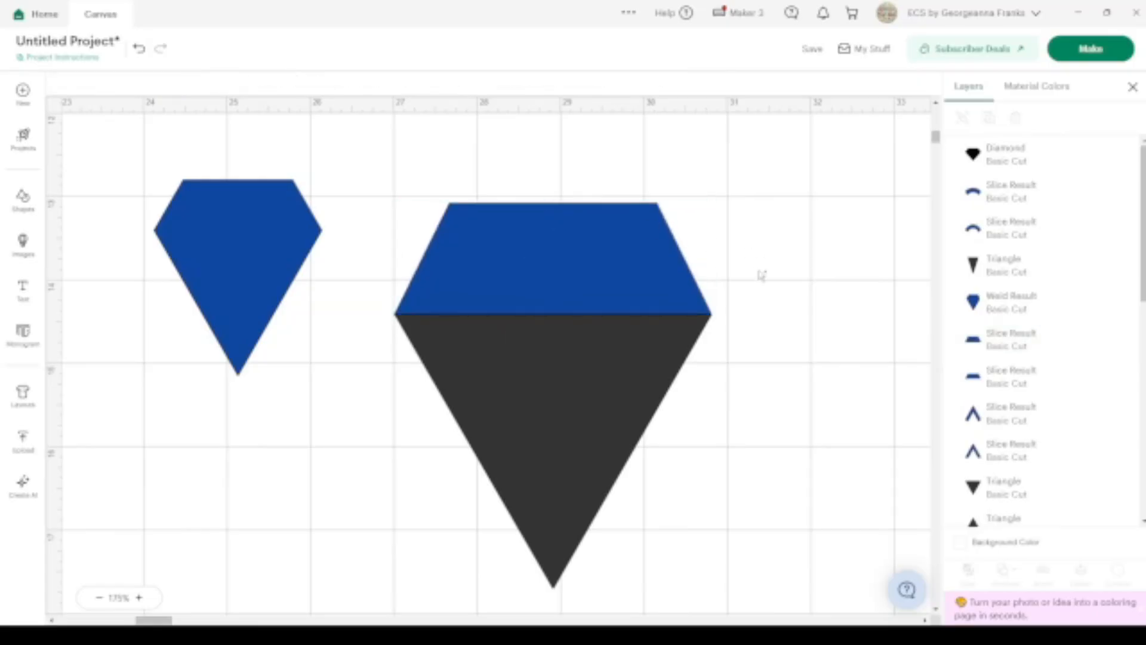
pyautogui.moveTo(767, 466); pyautogui.dragTo(595, 202)
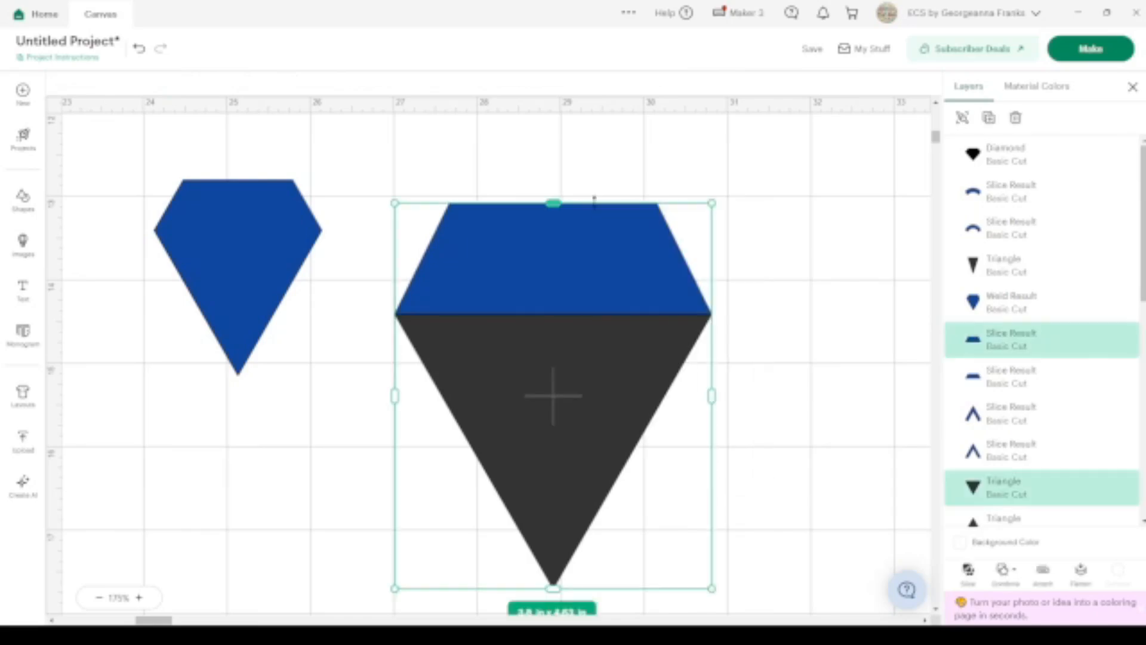
# Weld the trapezoid and triangle into one diamond, shrink it to about 1.81 × 2.2 in and recolour it blue.
pyautogui.click(1007, 572)
pyautogui.click(1037, 428)
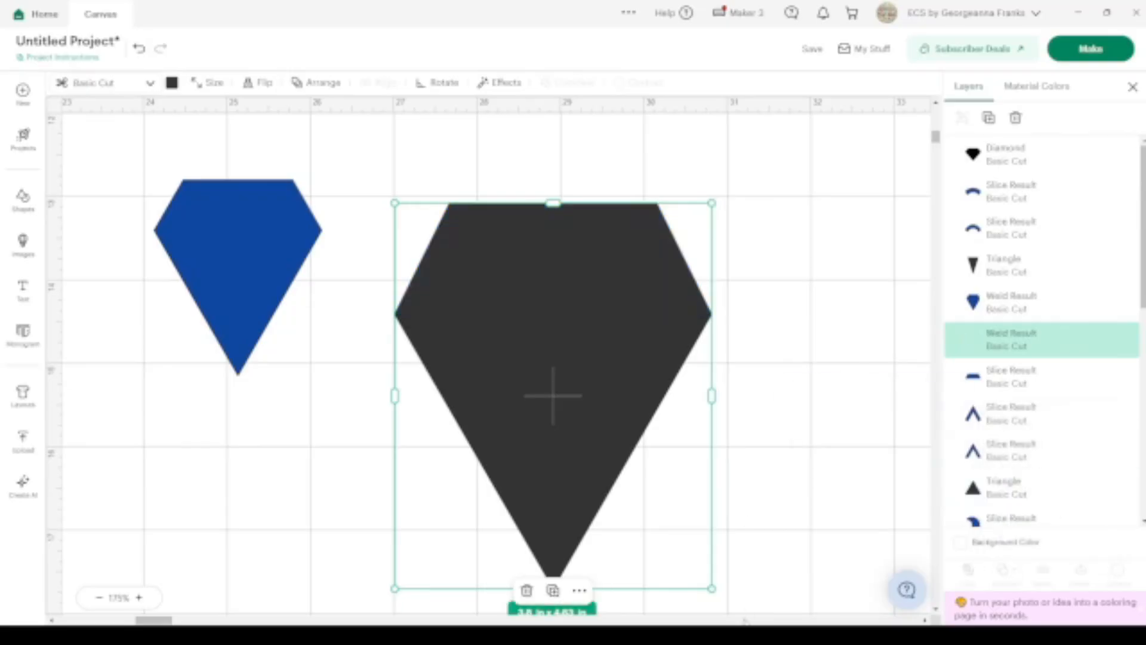
pyautogui.moveTo(711, 588); pyautogui.dragTo(546, 386)
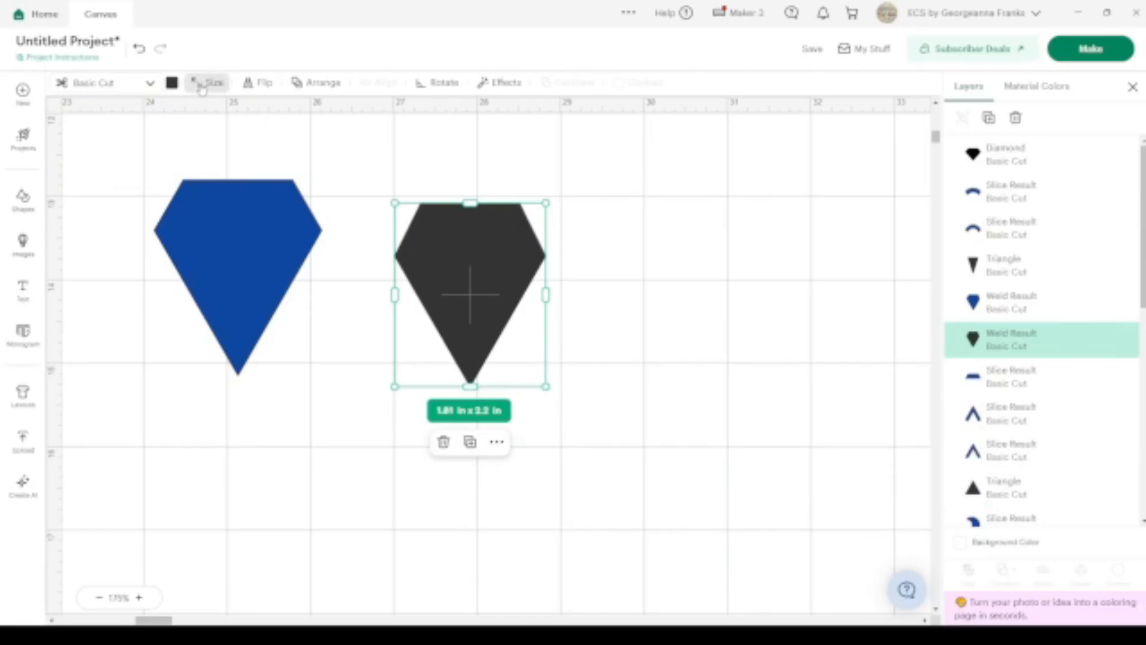
pyautogui.click(171, 82)
pyautogui.click(204, 138)
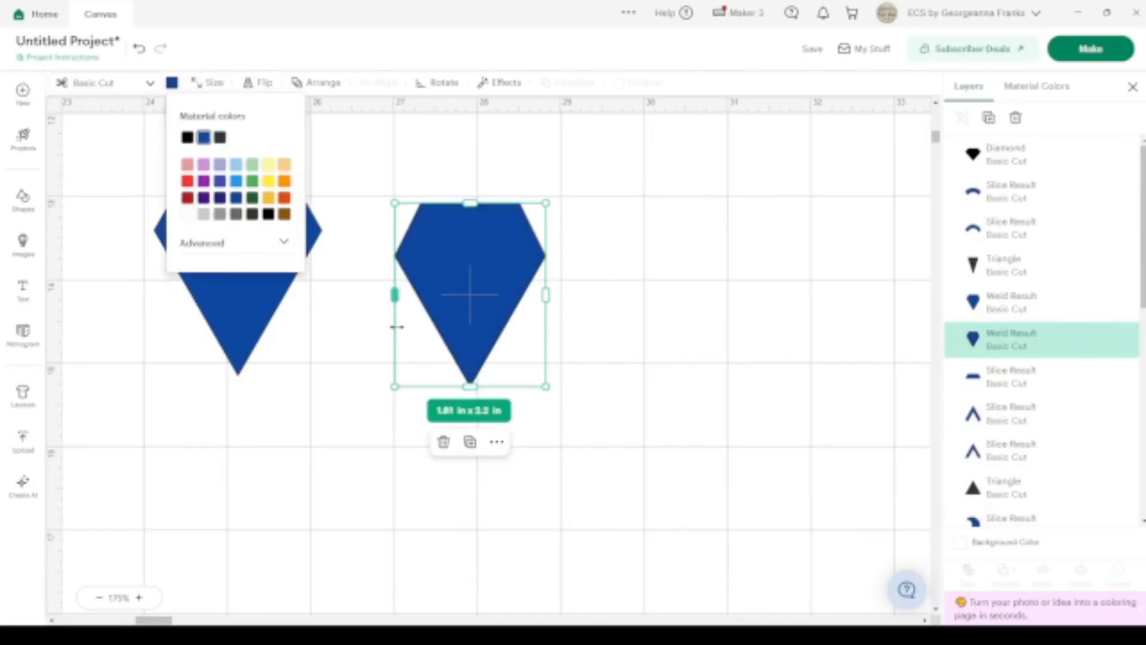
# Move both blue diamonds together up to the finished shapes, placing them between the fan and the pair of crescents.
pyautogui.click(98, 597)
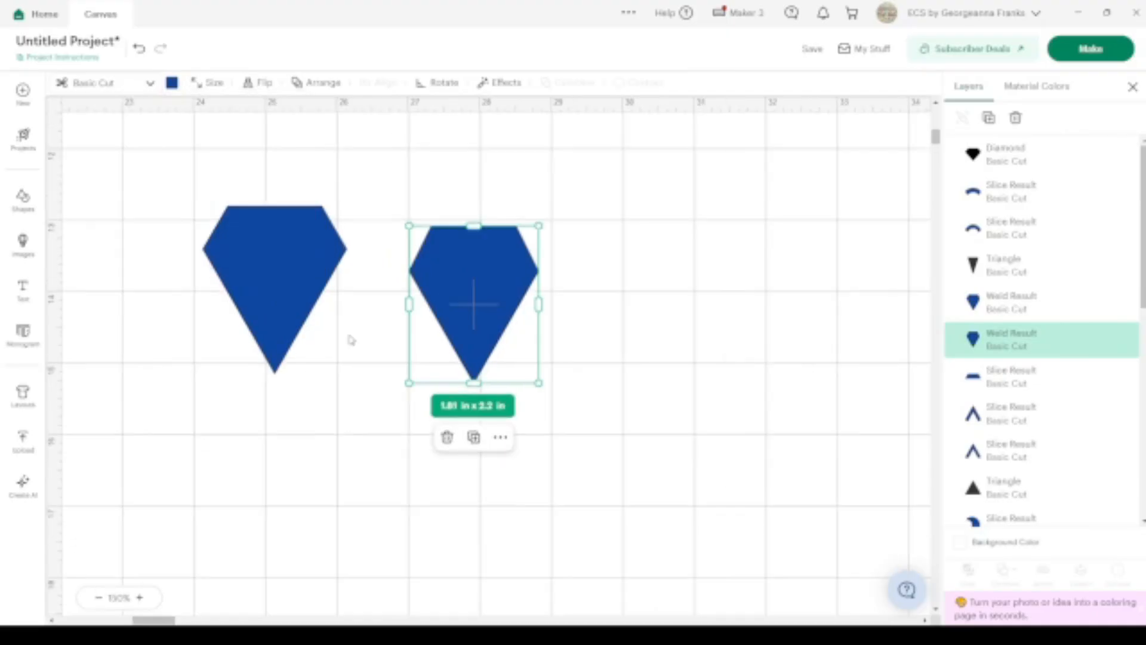
pyautogui.moveTo(463, 324); pyautogui.dragTo(404, 273)
pyautogui.moveTo(345, 260); pyautogui.dragTo(296, 176)
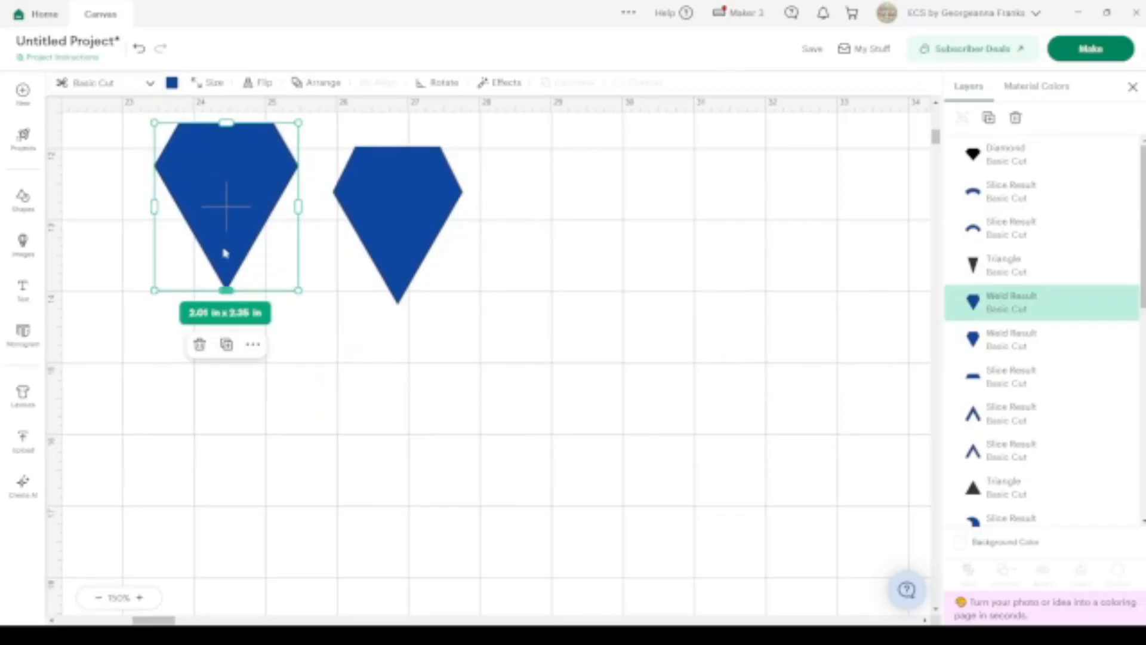
pyautogui.hscroll(-5, 235, 245)
pyautogui.scroll(3, 236, 246)
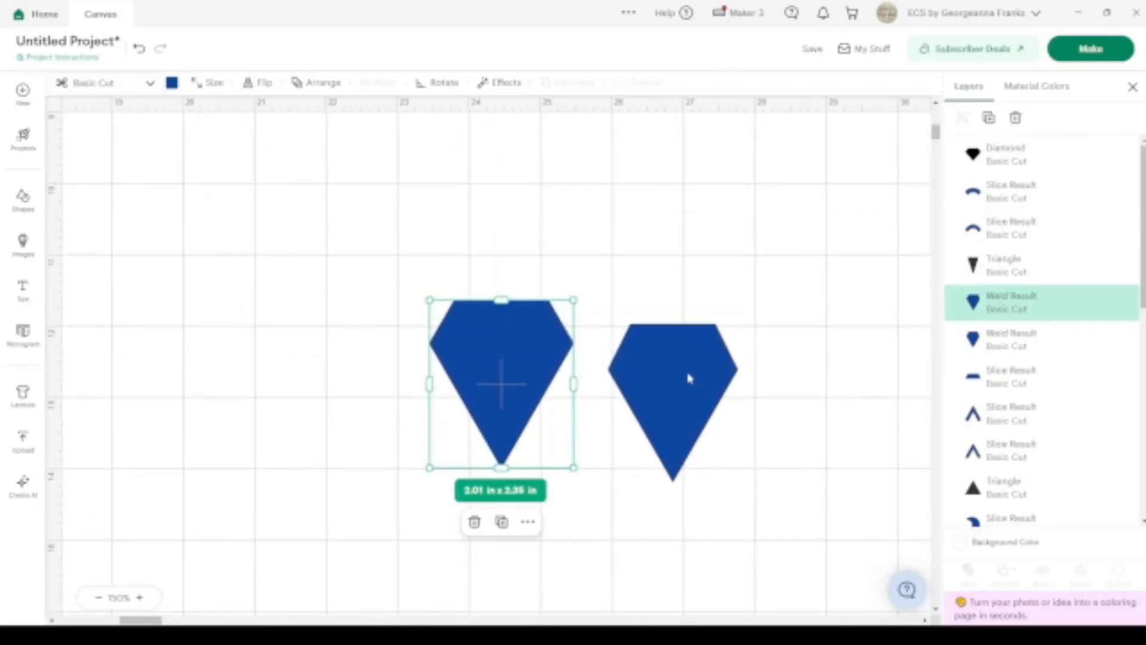
pyautogui.keyDown('shift'); pyautogui.click(687, 378); pyautogui.keyUp('shift')
pyautogui.moveTo(526, 376); pyautogui.dragTo(158, 220)
pyautogui.hscroll(-6, 159, 221)
pyautogui.scroll(3, 159, 220)
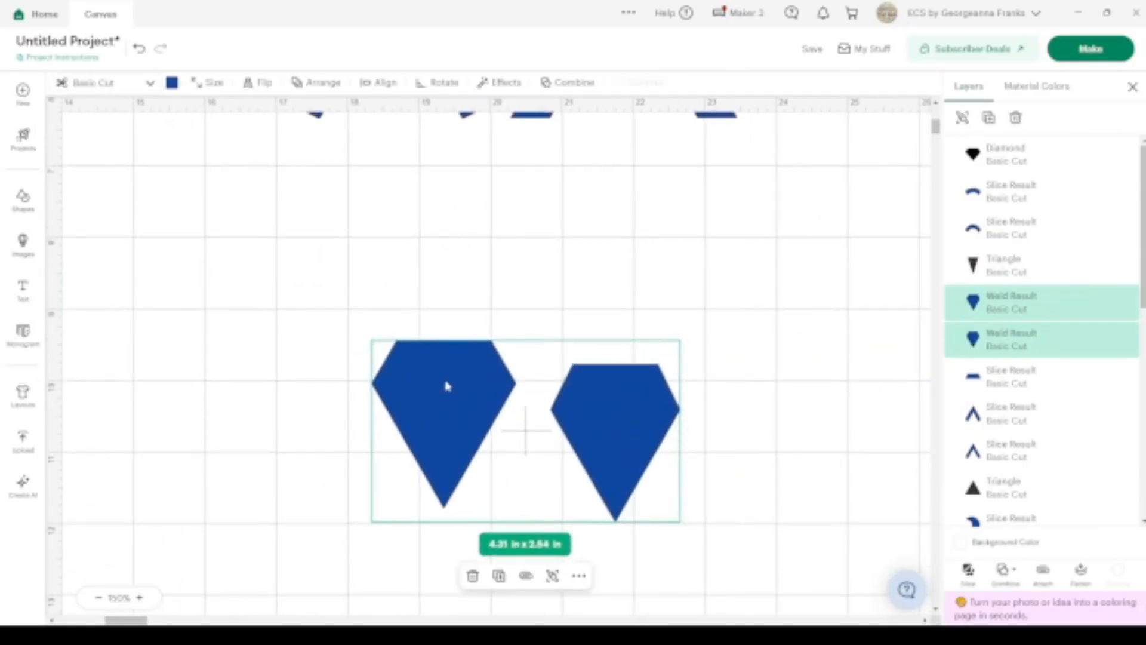
pyautogui.moveTo(450, 392); pyautogui.dragTo(230, 239)
pyautogui.hscroll(-5, 230, 238)
pyautogui.scroll(3, 230, 238)
pyautogui.moveTo(379, 399); pyautogui.dragTo(77, 225)
pyautogui.hscroll(-5, 77, 225)
pyautogui.scroll(3, 77, 225)
pyautogui.moveTo(455, 320); pyautogui.dragTo(329, 211)
pyautogui.click(533, 463)
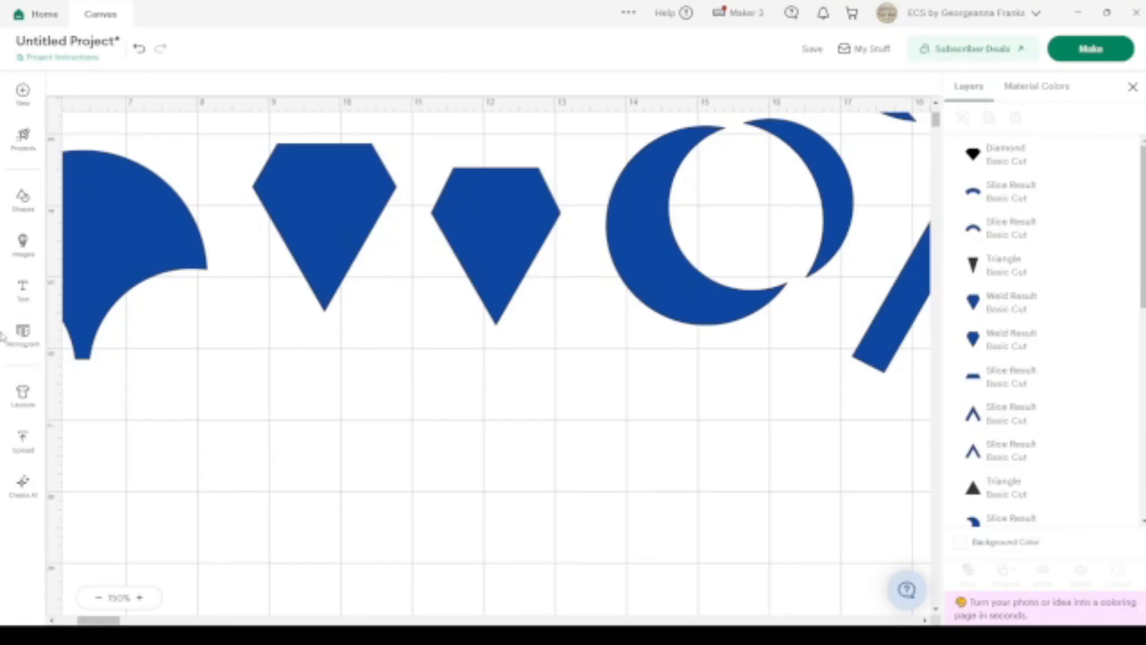
# Browse the shape library's subscription shapes and compare them with the shapes already recreated on the canvas.
pyautogui.click(23, 200)
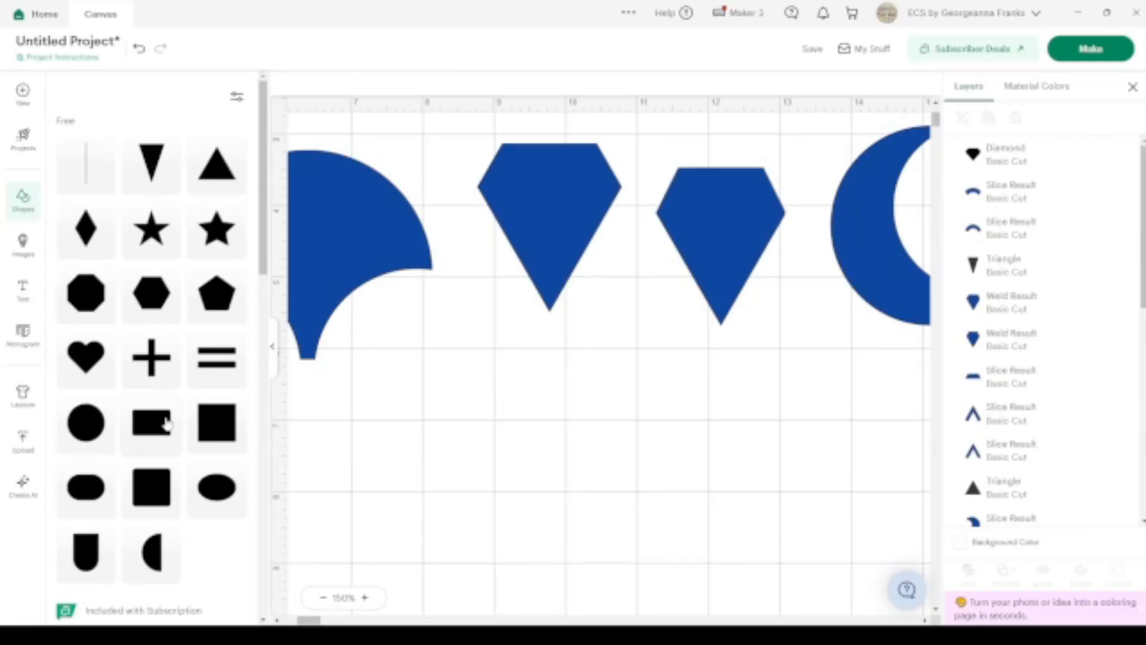
pyautogui.scroll(-10, 167, 432)
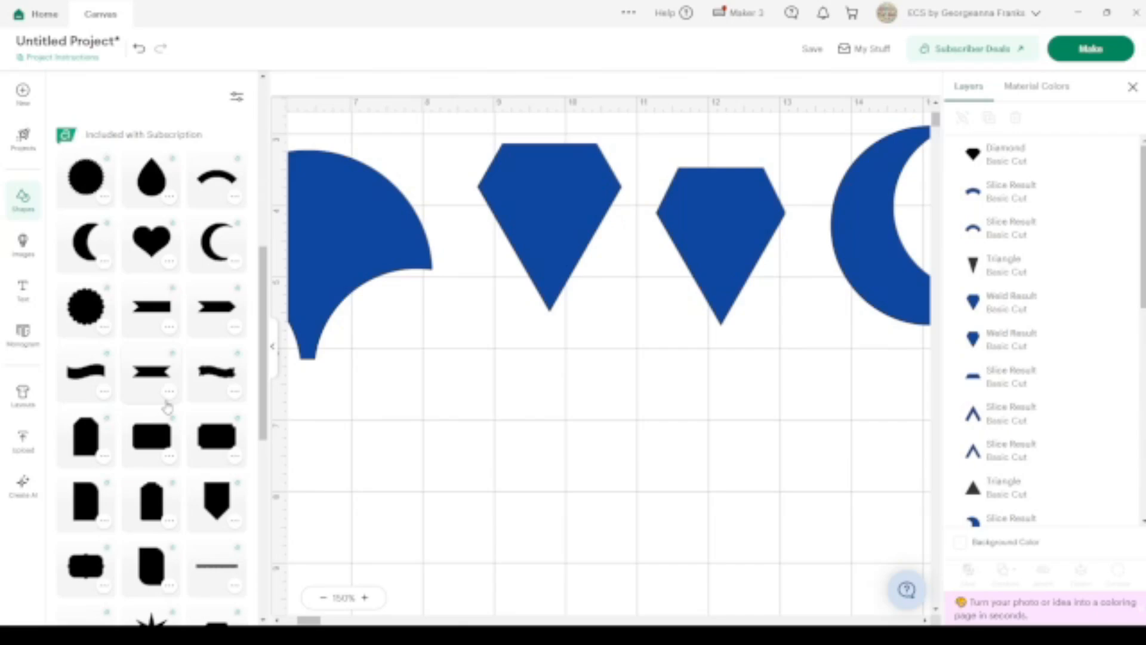
pyautogui.scroll(-10, 168, 407)
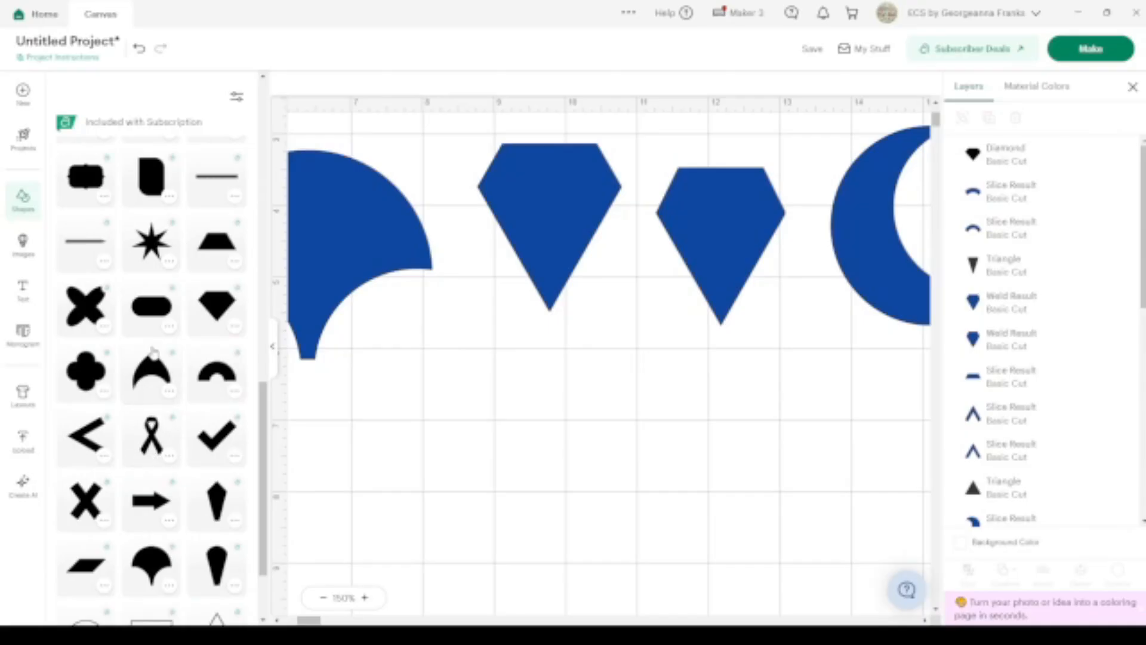
pyautogui.scroll(15, 152, 372)
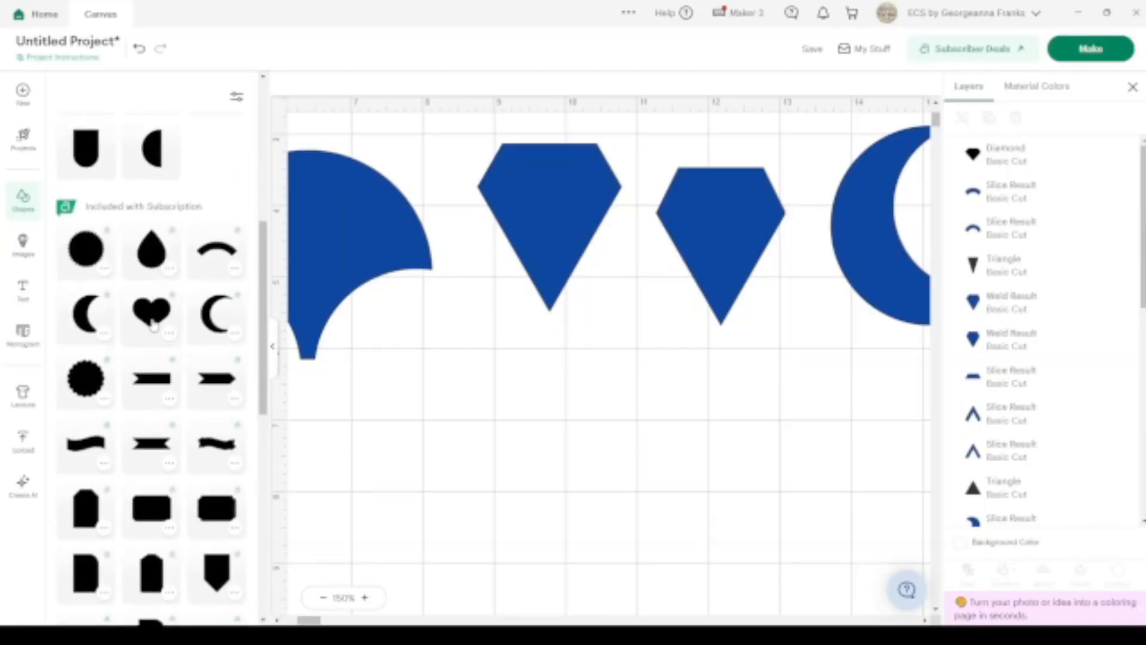
pyautogui.scroll(-7, 154, 323)
pyautogui.scroll(-5, 154, 322)
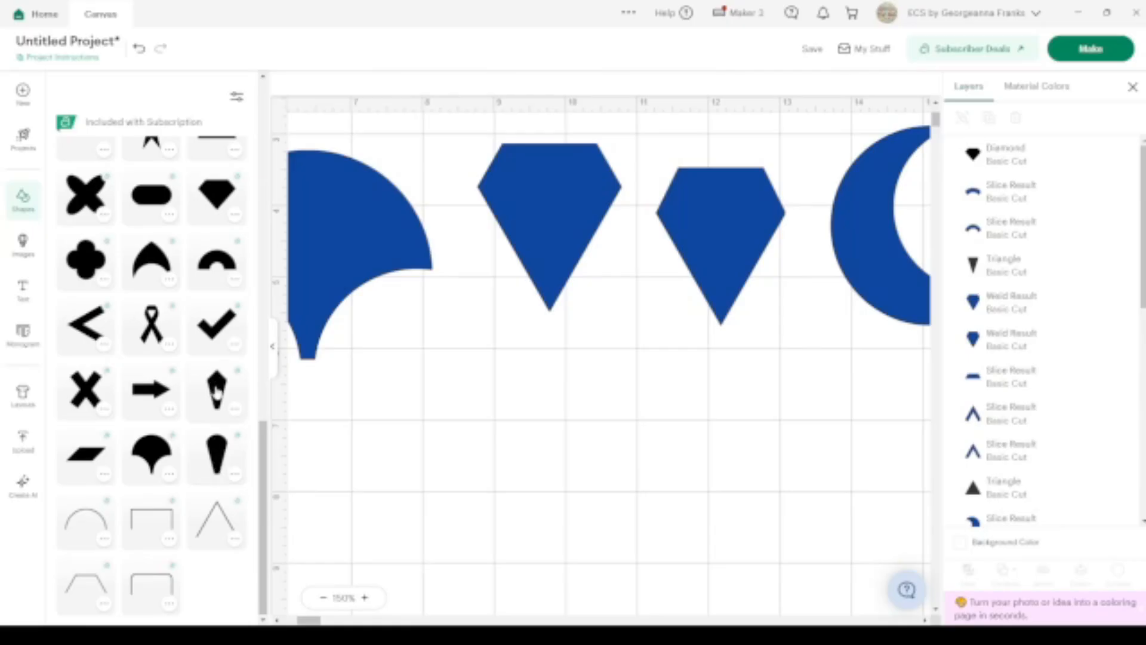
pyautogui.scroll(1, 216, 390)
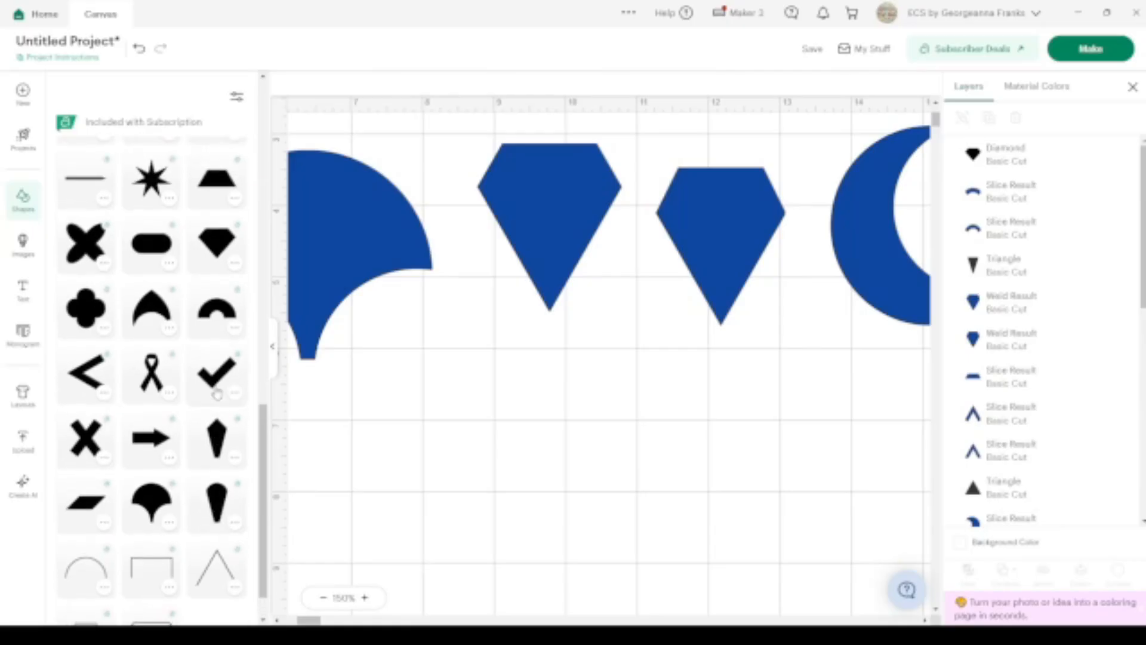
pyautogui.scroll(1, 564, 306)
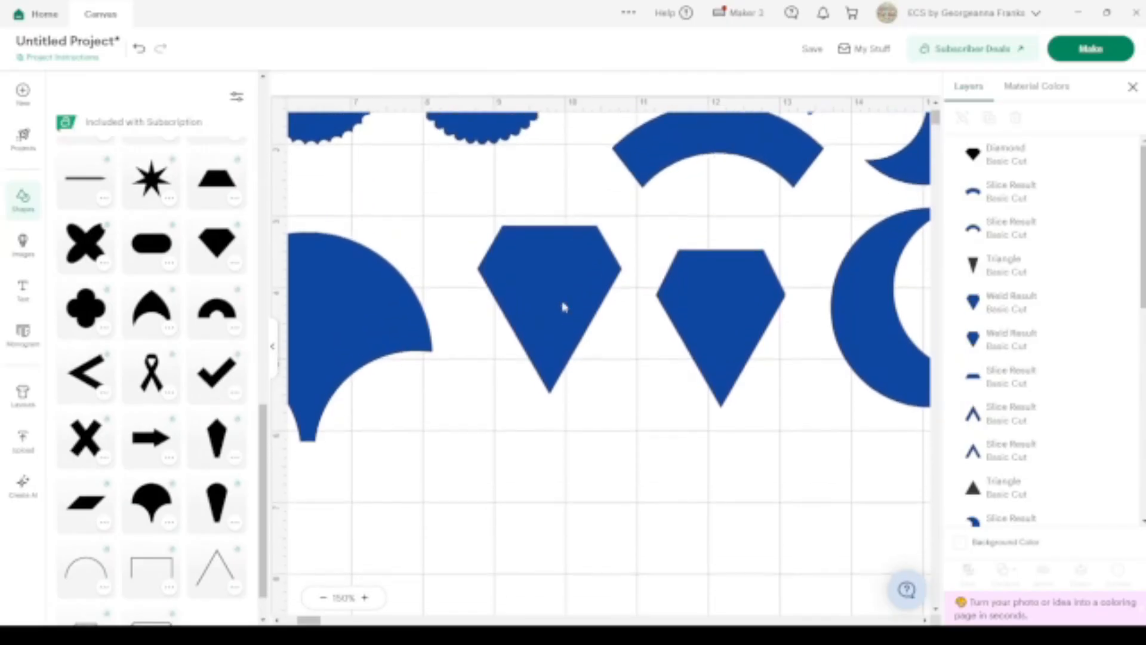
pyautogui.scroll(-2, 562, 302)
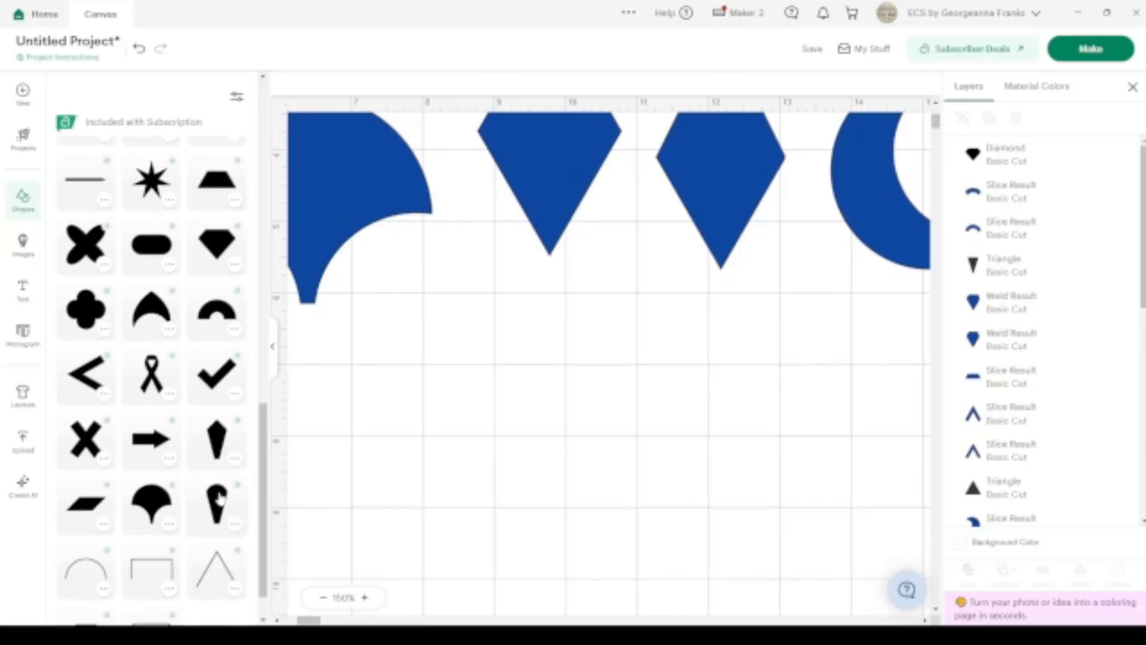
pyautogui.scroll(-1, 218, 500)
pyautogui.scroll(3, 218, 499)
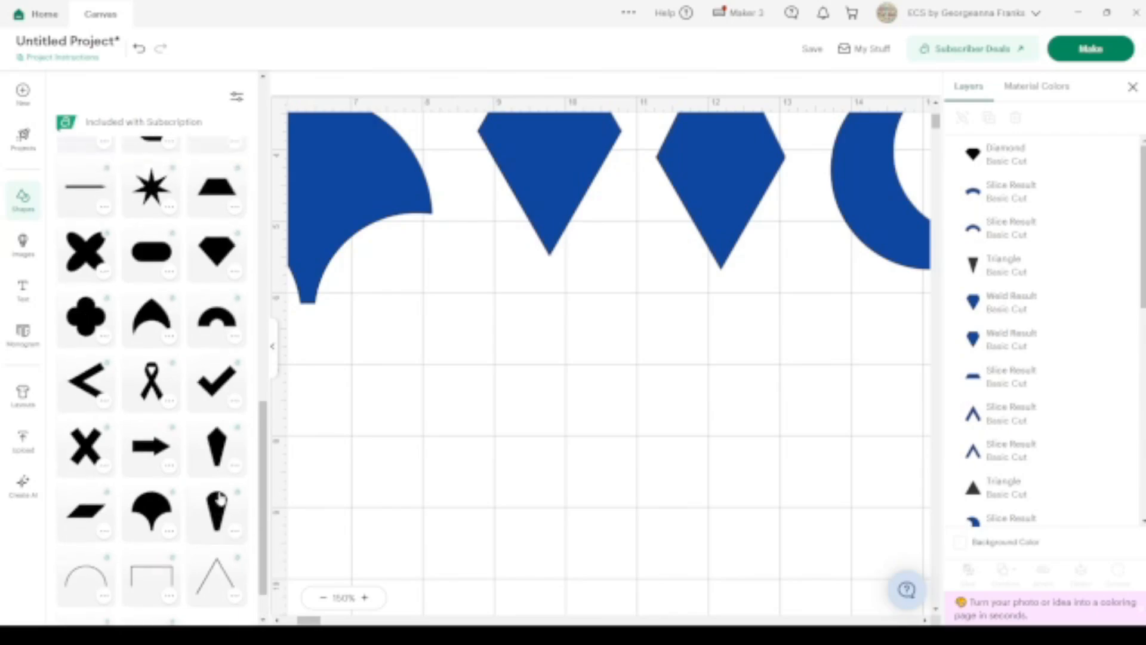
pyautogui.scroll(1, 220, 498)
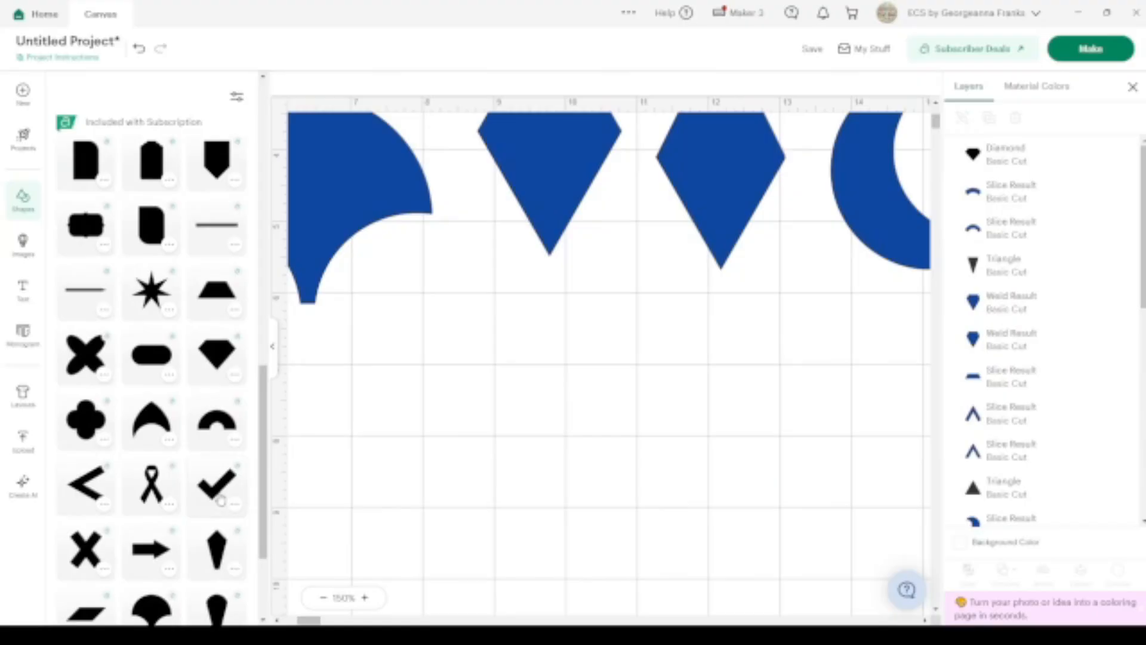
pyautogui.scroll(-1, 220, 500)
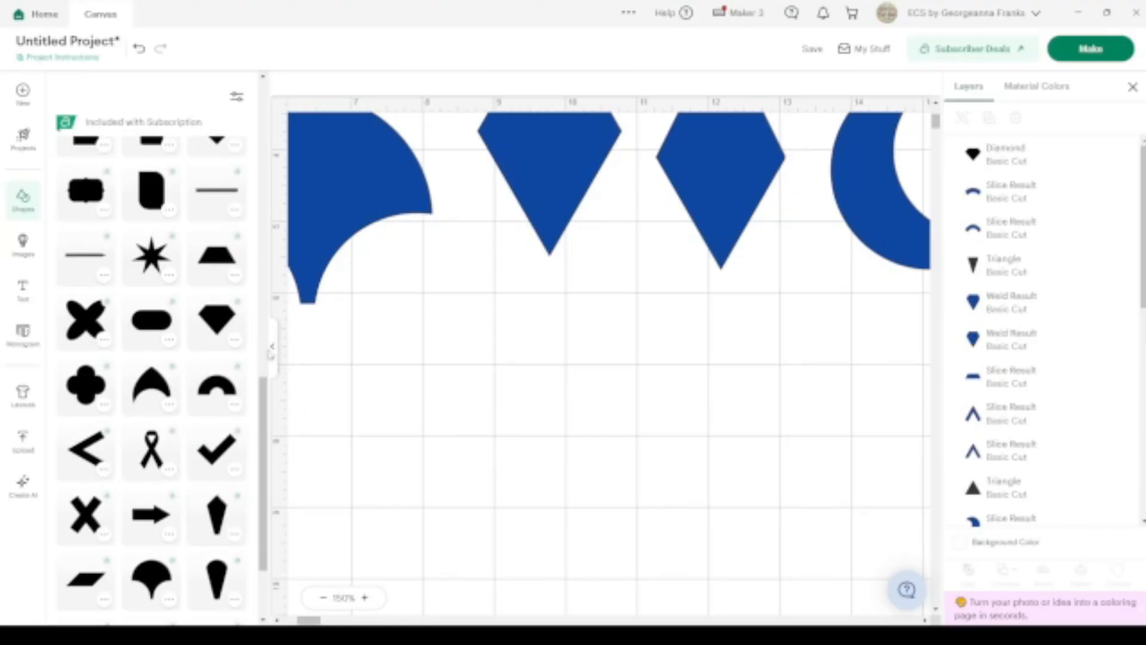
pyautogui.click(273, 344)
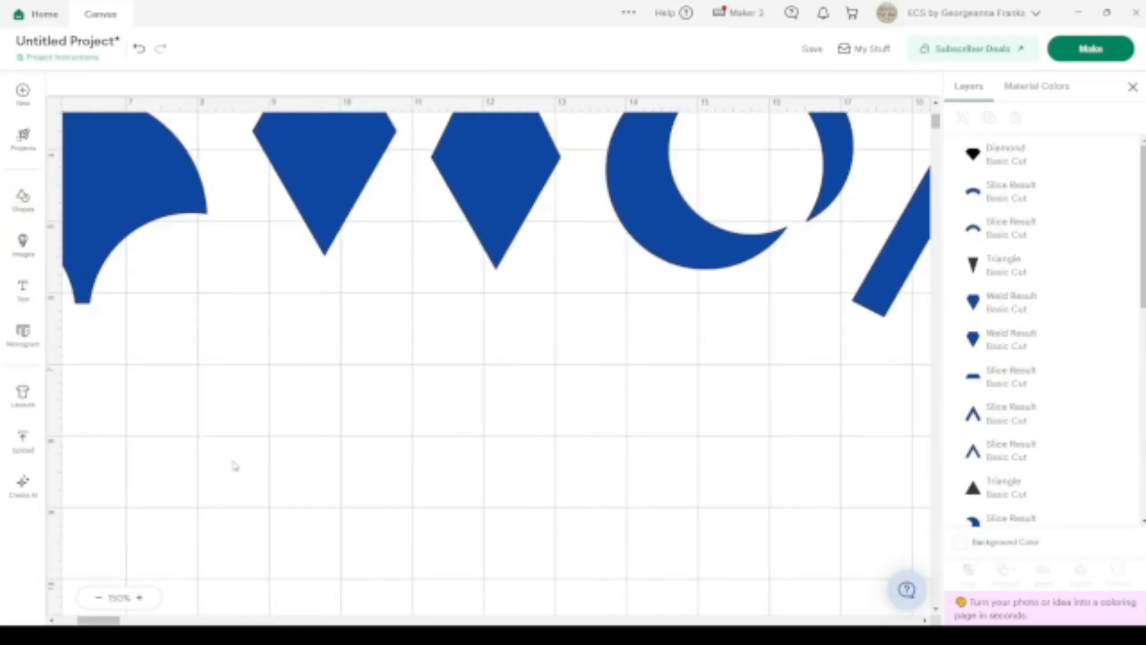
# Delete the large black reference diamond below the finished shapes.
pyautogui.click(98, 600)
pyautogui.click(98, 600)
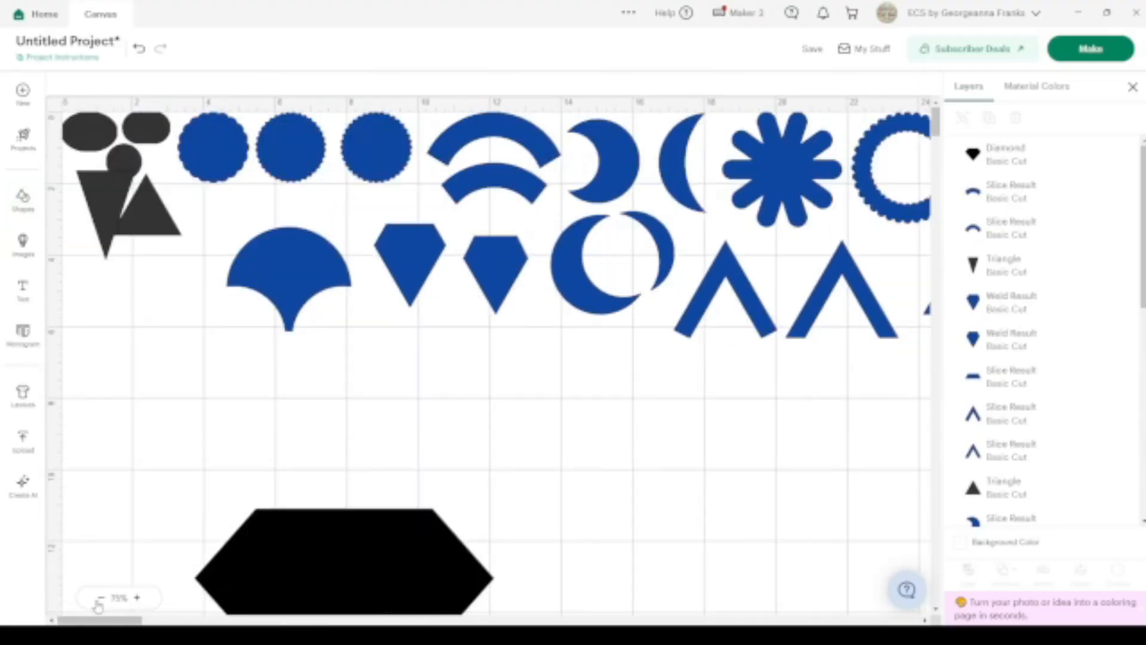
pyautogui.scroll(-3, 376, 502)
pyautogui.click(378, 508)
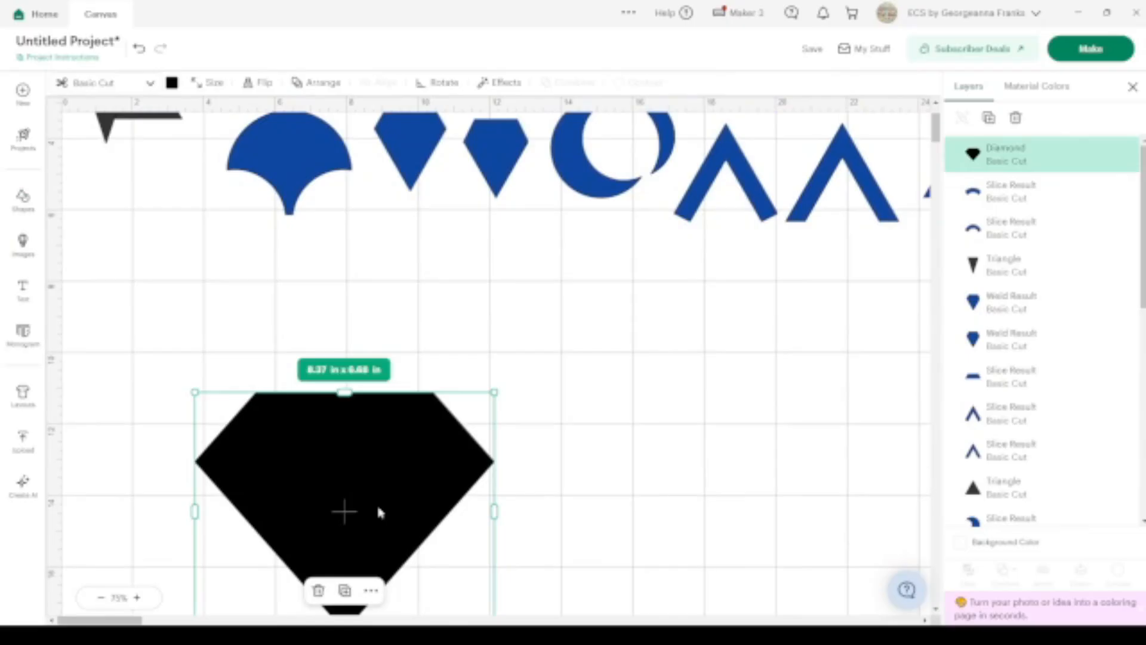
pyautogui.press('Delete')
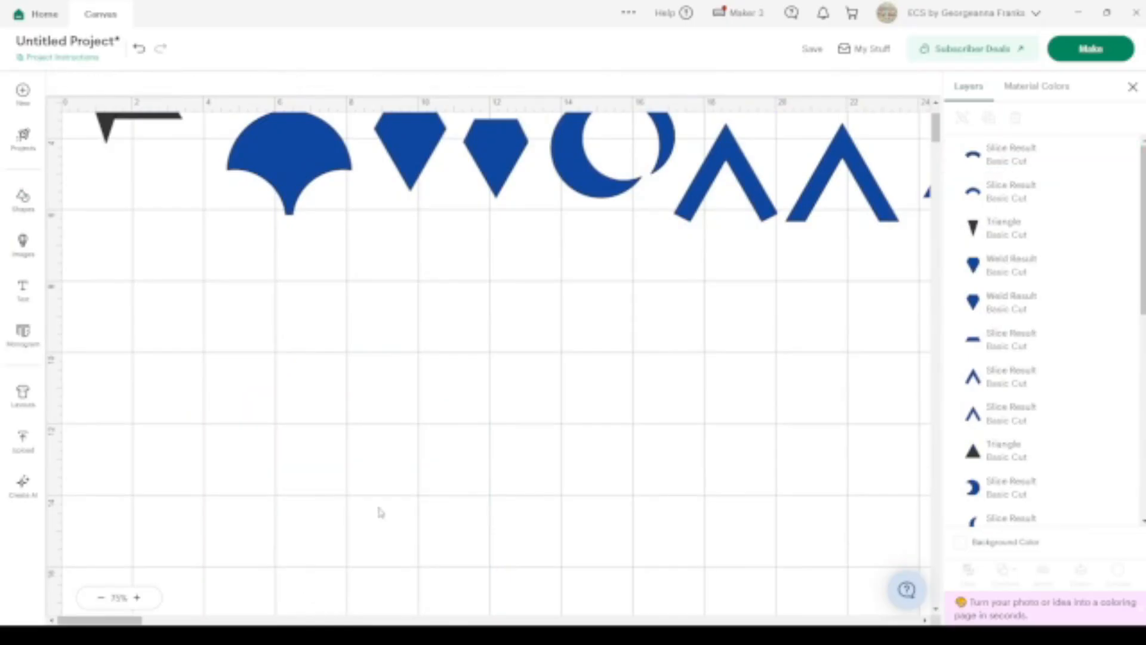
# Move the leftover dark source shapes away from the finished blue shapes to empty canvas near the 38 in mark.
pyautogui.click(102, 598)
pyautogui.click(101, 598)
pyautogui.moveTo(91, 178); pyautogui.dragTo(527, 131)
pyautogui.click(417, 136)
pyautogui.moveTo(417, 136); pyautogui.dragTo(544, 137)
# Group the leftover source shapes and the spare ring together and hide the group.
pyautogui.moveTo(589, 224); pyautogui.dragTo(506, 106)
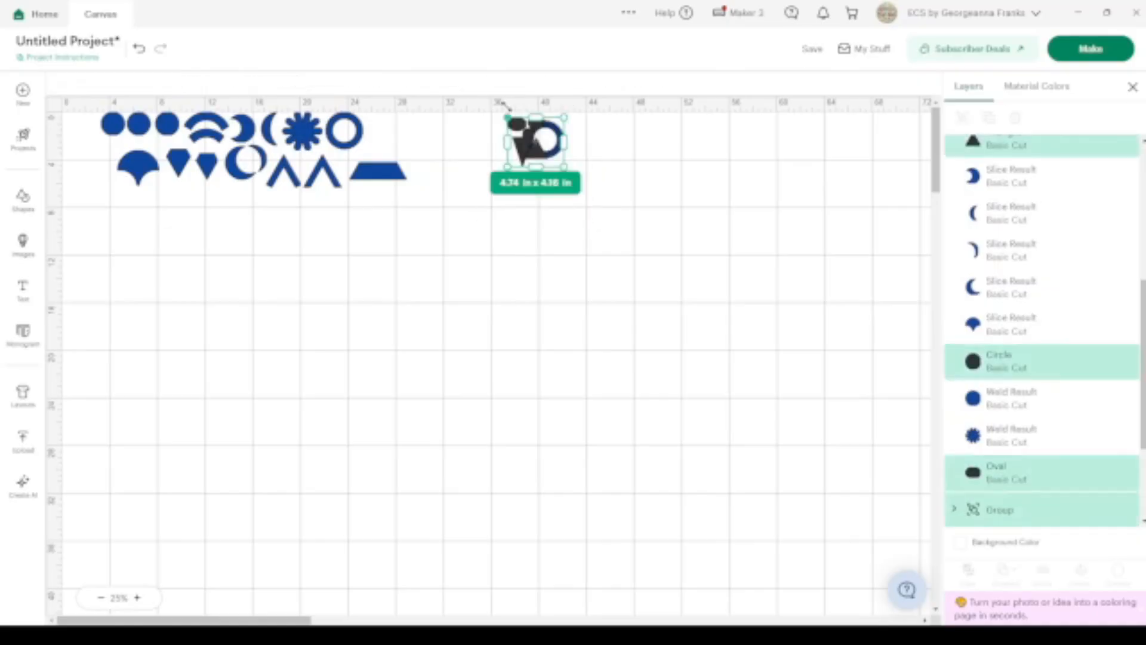
pyautogui.click(962, 117)
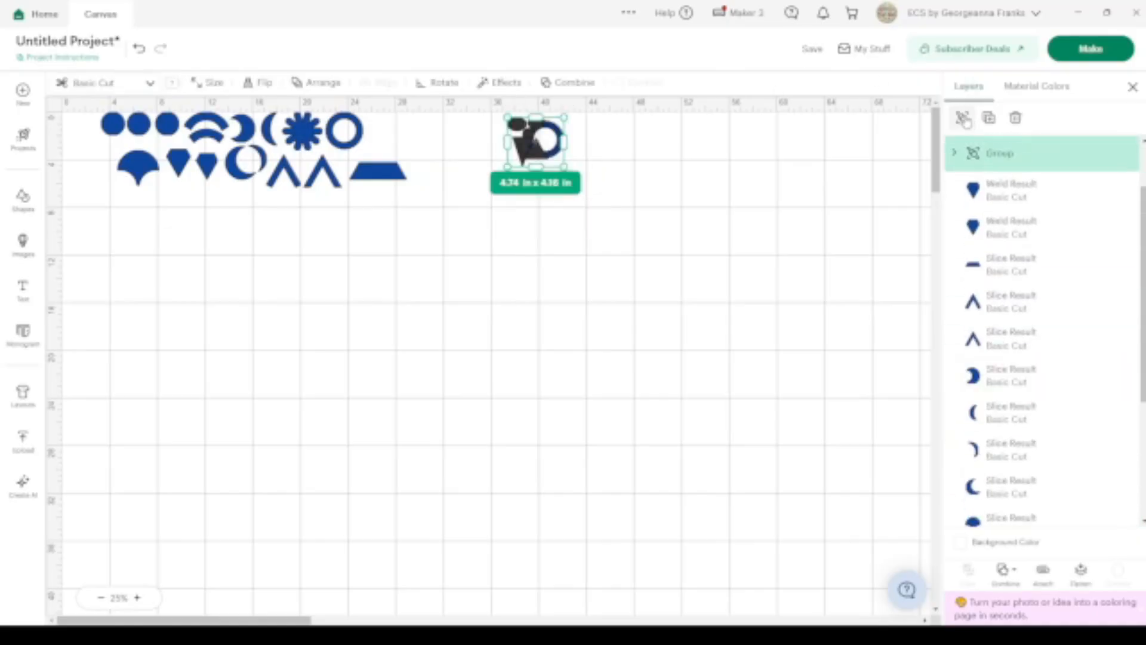
pyautogui.click(1107, 153)
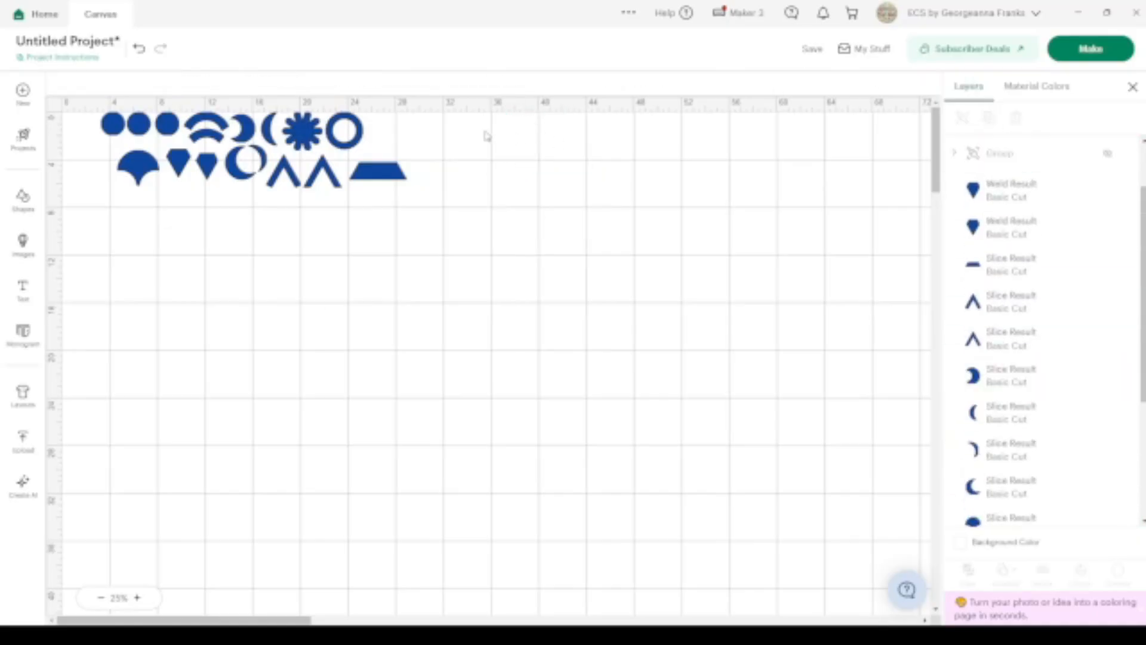
# Shift the three scalloped circles into a tighter row starting near the 1 in mark at the canvas's upper edge.
pyautogui.click(97, 599)
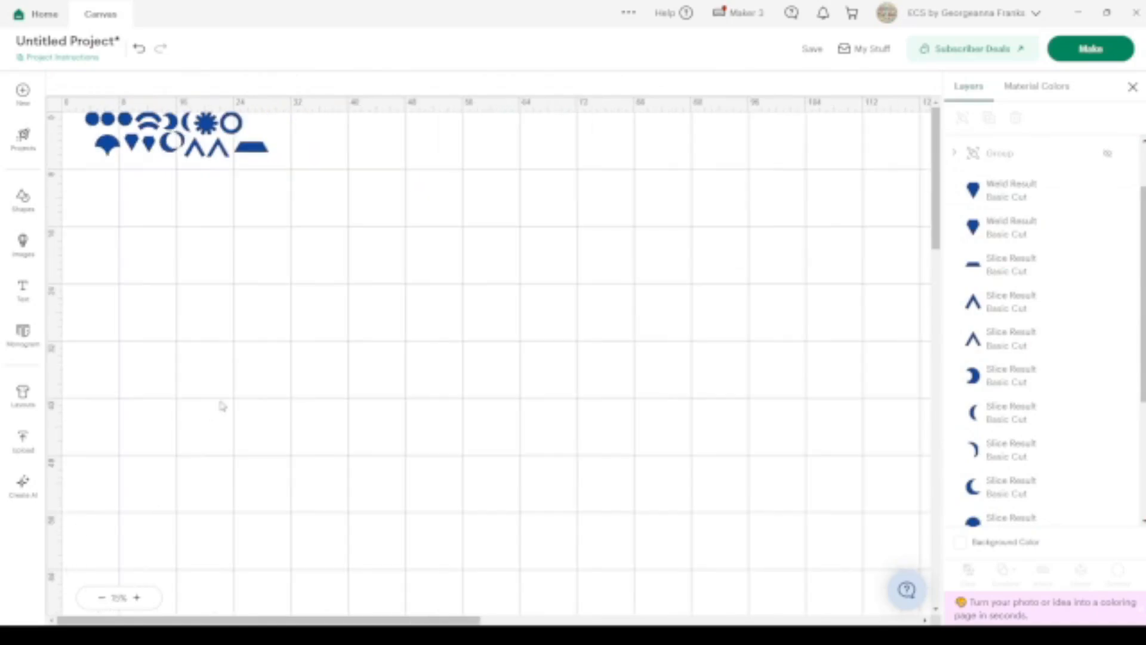
pyautogui.click(138, 598)
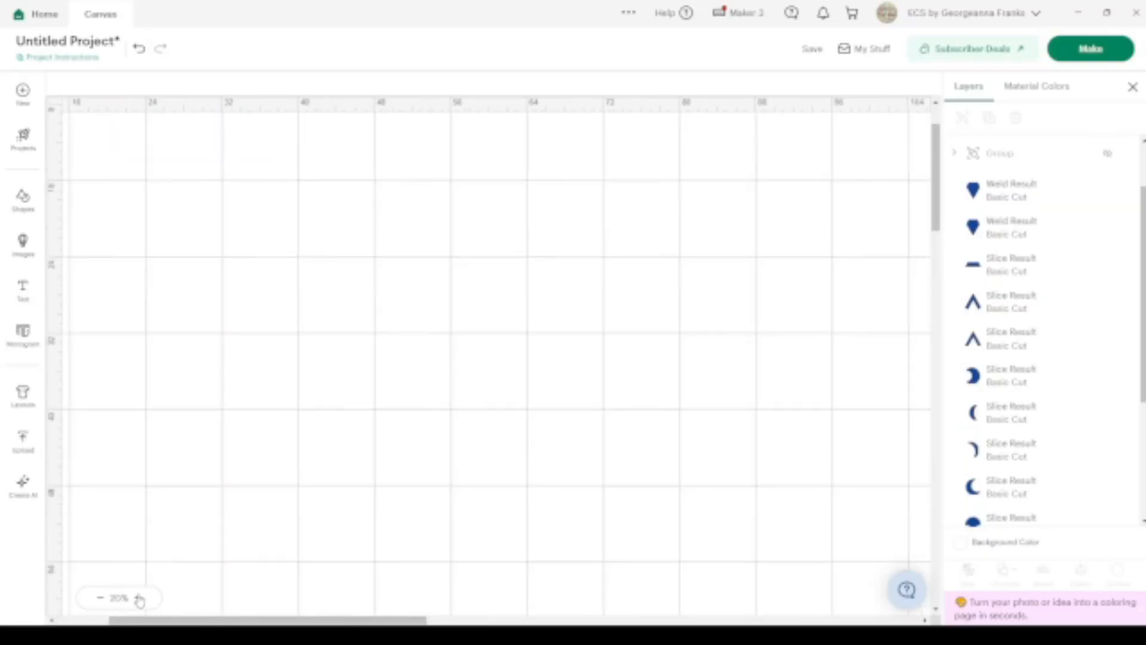
pyautogui.click(137, 598)
pyautogui.hscroll(-5, 304, 354)
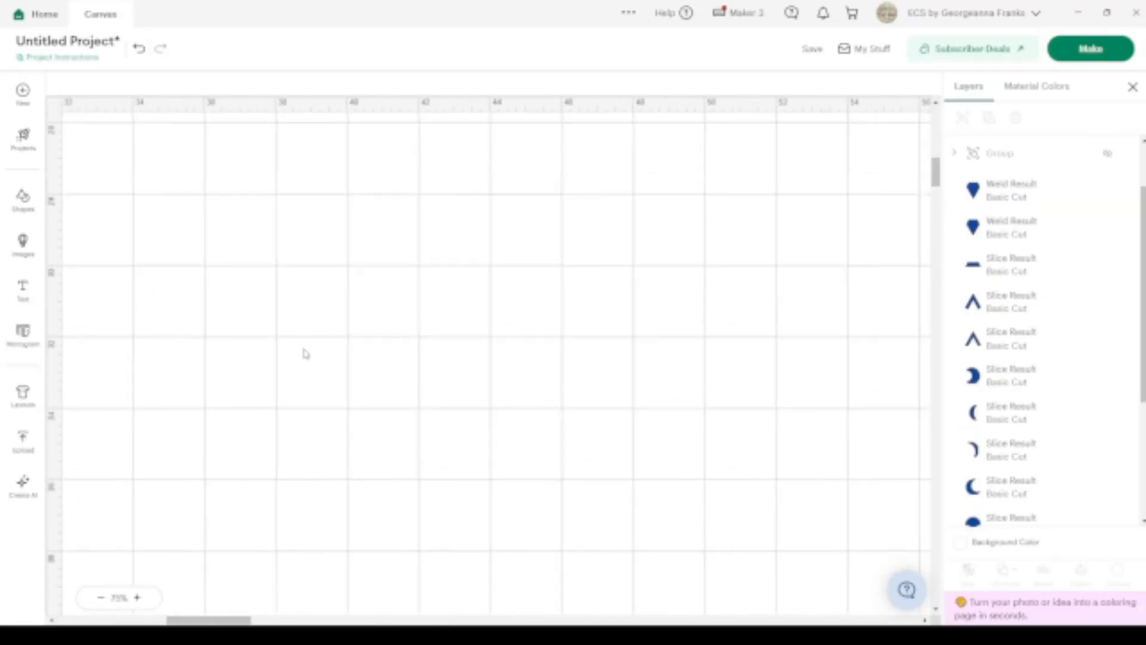
pyautogui.hscroll(-5, 304, 354)
pyautogui.scroll(3, 305, 353)
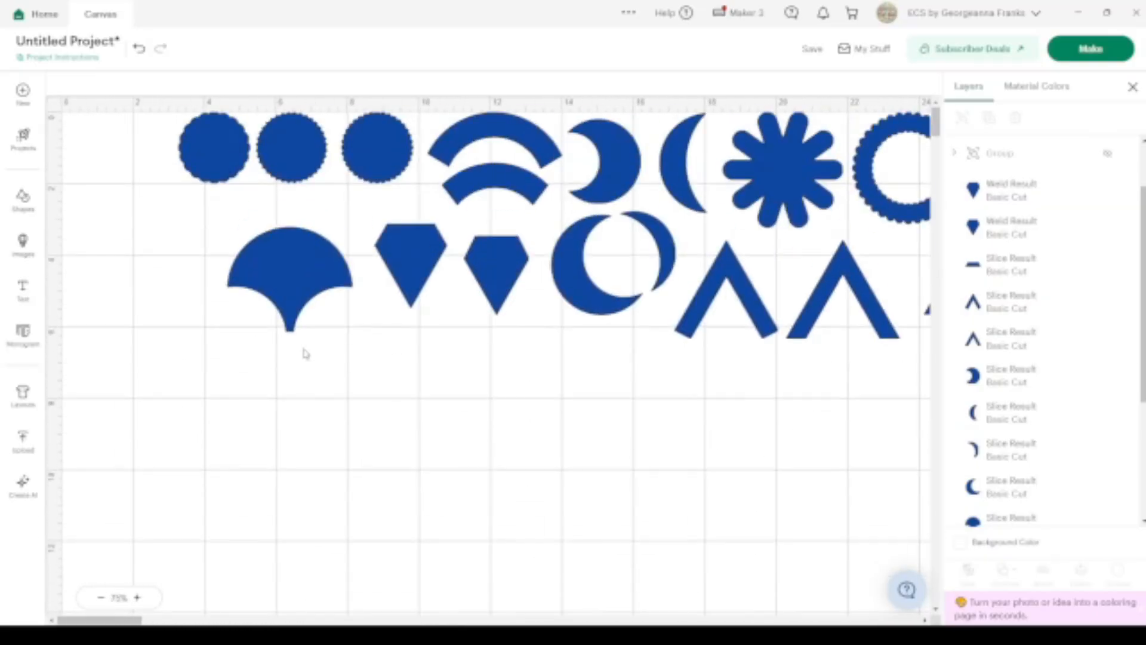
pyautogui.moveTo(216, 133); pyautogui.dragTo(132, 115)
pyautogui.moveTo(288, 143); pyautogui.dragTo(209, 143)
pyautogui.moveTo(383, 146); pyautogui.dragTo(294, 144)
# Place the fan and the two blue diamonds in a row directly beneath the three scalloped circles.
pyautogui.moveTo(302, 288); pyautogui.dragTo(142, 249)
pyautogui.moveTo(418, 249); pyautogui.dragTo(251, 223)
pyautogui.moveTo(498, 264); pyautogui.dragTo(332, 238)
# Stack the two arches beside the third scalloped circle and nudge the smaller diamond clear of the lower arch.
pyautogui.moveTo(524, 143); pyautogui.dragTo(429, 143)
pyautogui.moveTo(527, 169); pyautogui.dragTo(428, 191)
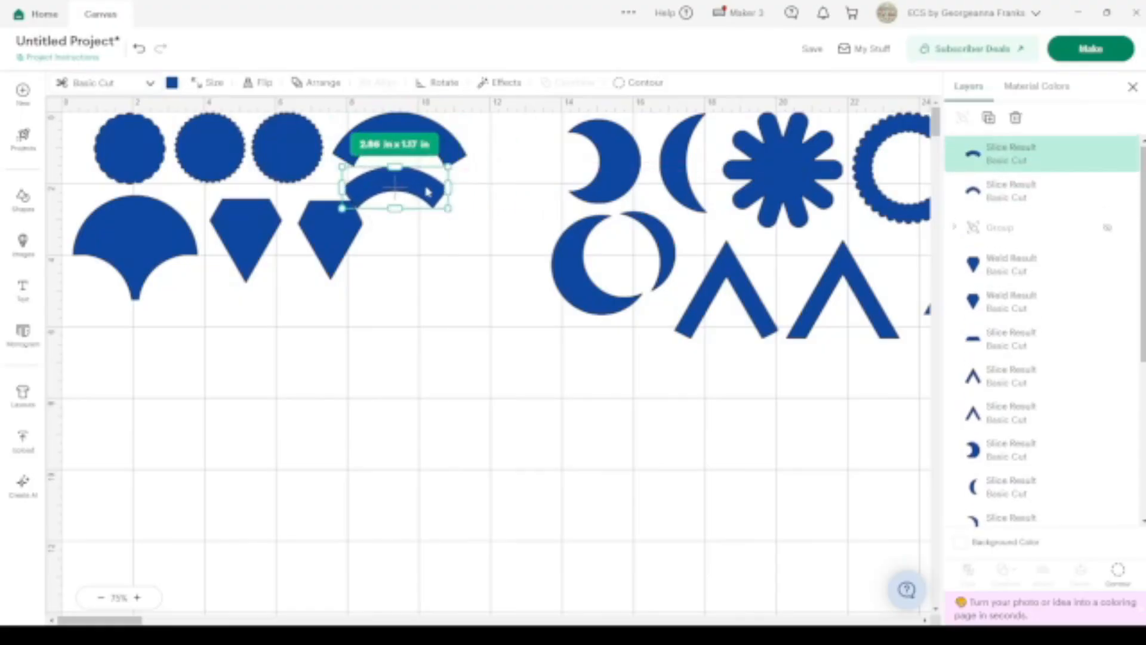
pyautogui.moveTo(330, 249); pyautogui.dragTo(317, 263)
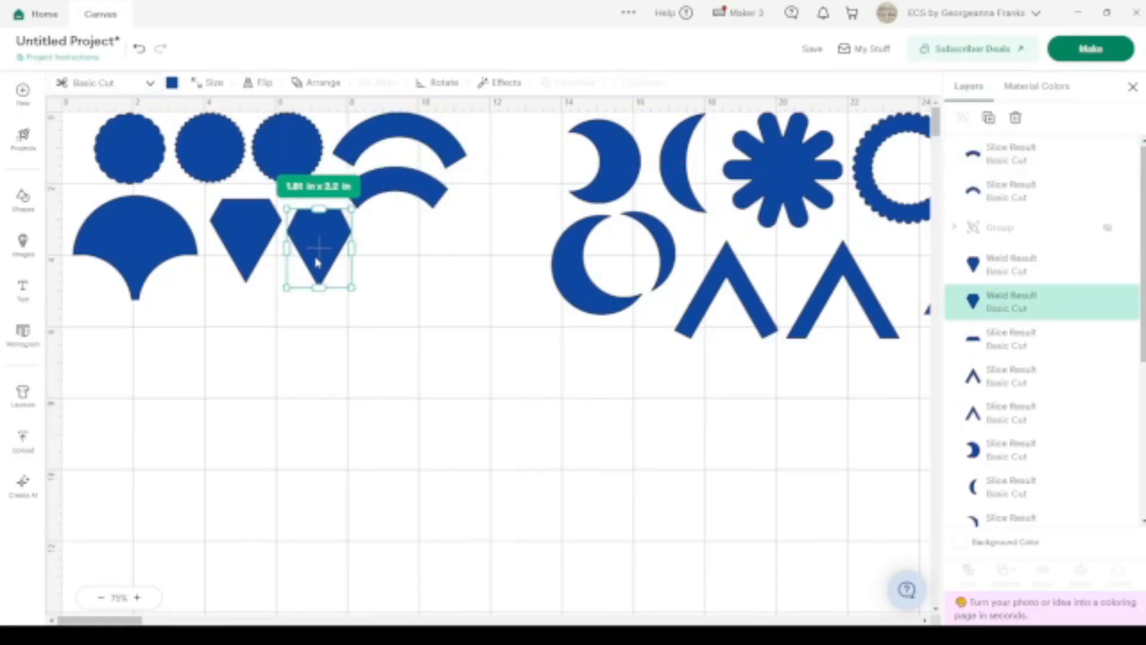
# Move the wide crescent next to the upper arch and cluster the other three crescents beneath it and the arches.
pyautogui.moveTo(616, 164); pyautogui.dragTo(523, 158)
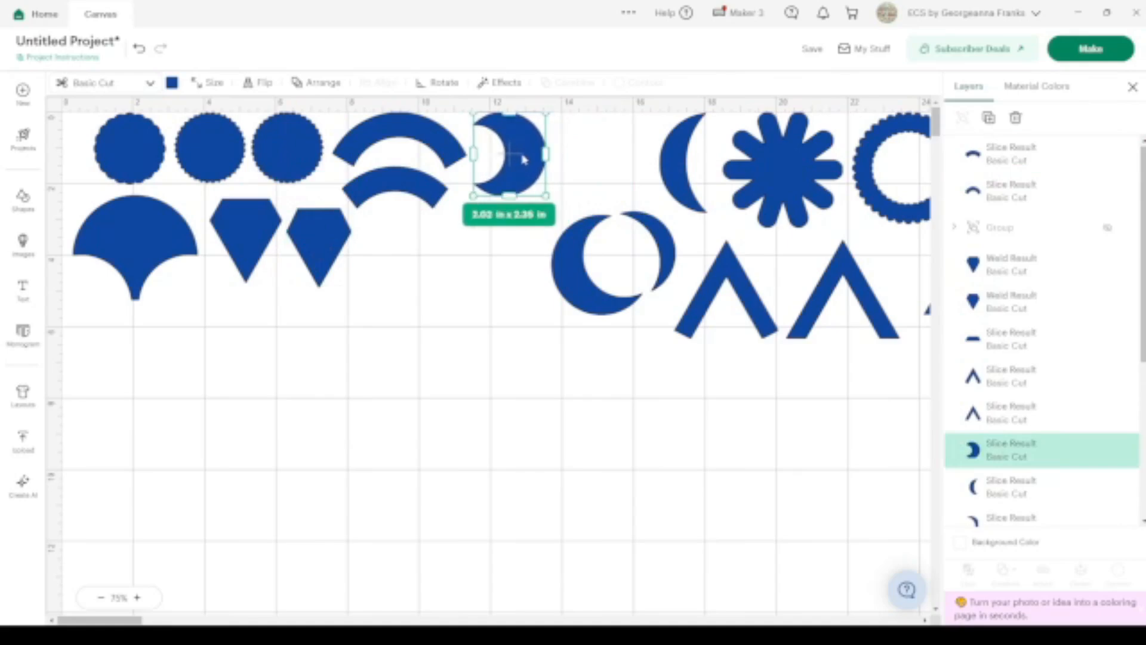
pyautogui.moveTo(592, 298); pyautogui.dragTo(396, 300)
pyautogui.click(670, 255)
pyautogui.moveTo(672, 253); pyautogui.dragTo(469, 294)
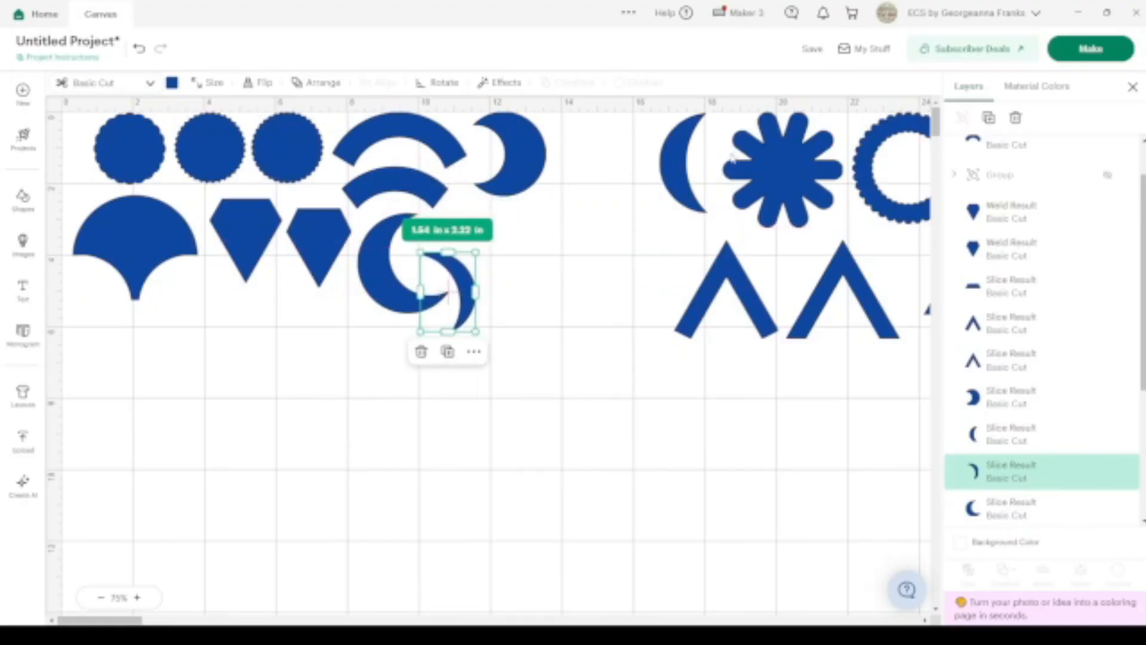
pyautogui.moveTo(683, 170); pyautogui.dragTo(503, 259)
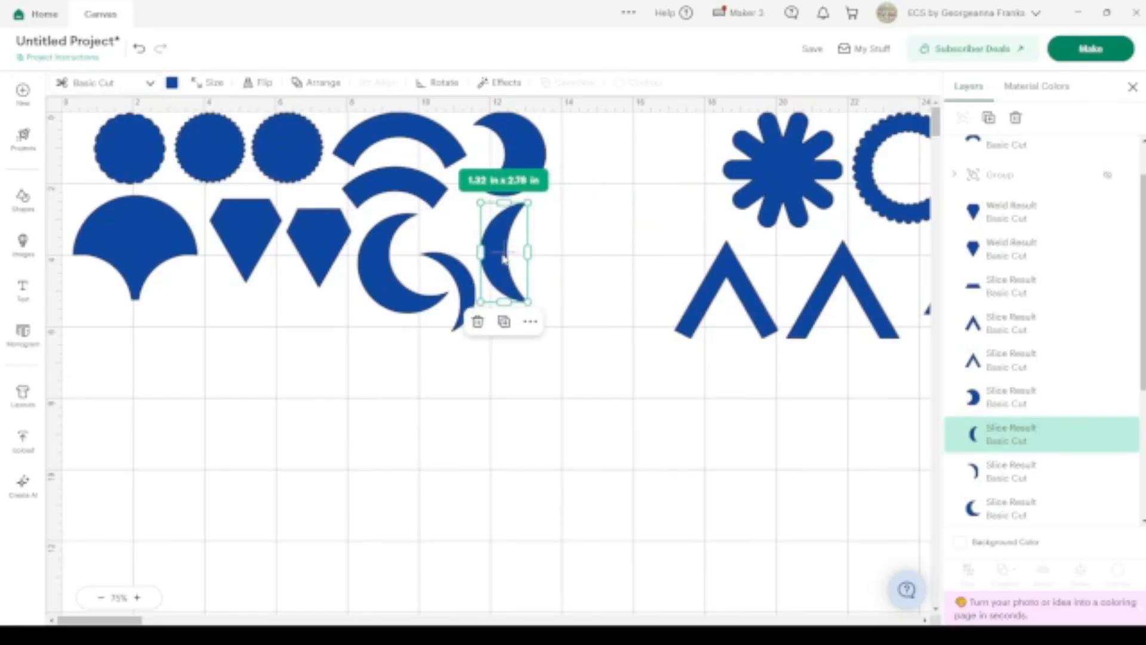
# Move the rounded-petal flower beside the upper crescent and set the two angle brackets in a row beneath it.
pyautogui.moveTo(783, 171); pyautogui.dragTo(624, 166)
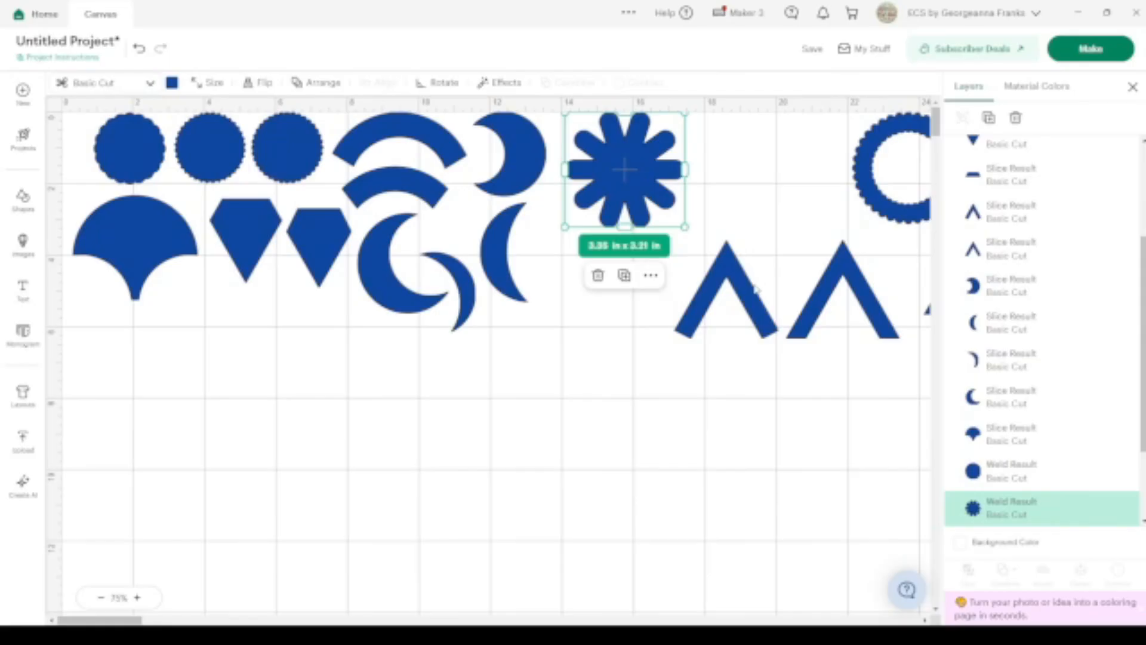
pyautogui.moveTo(753, 290); pyautogui.dragTo(610, 278)
pyautogui.moveTo(861, 290); pyautogui.dragTo(600, 294)
# Place the scalloped ring beside the flower and tuck the trapezoid beneath the ring, next to the second angle bracket.
pyautogui.hscroll(5, 835, 392)
pyautogui.moveTo(679, 307); pyautogui.dragTo(599, 283)
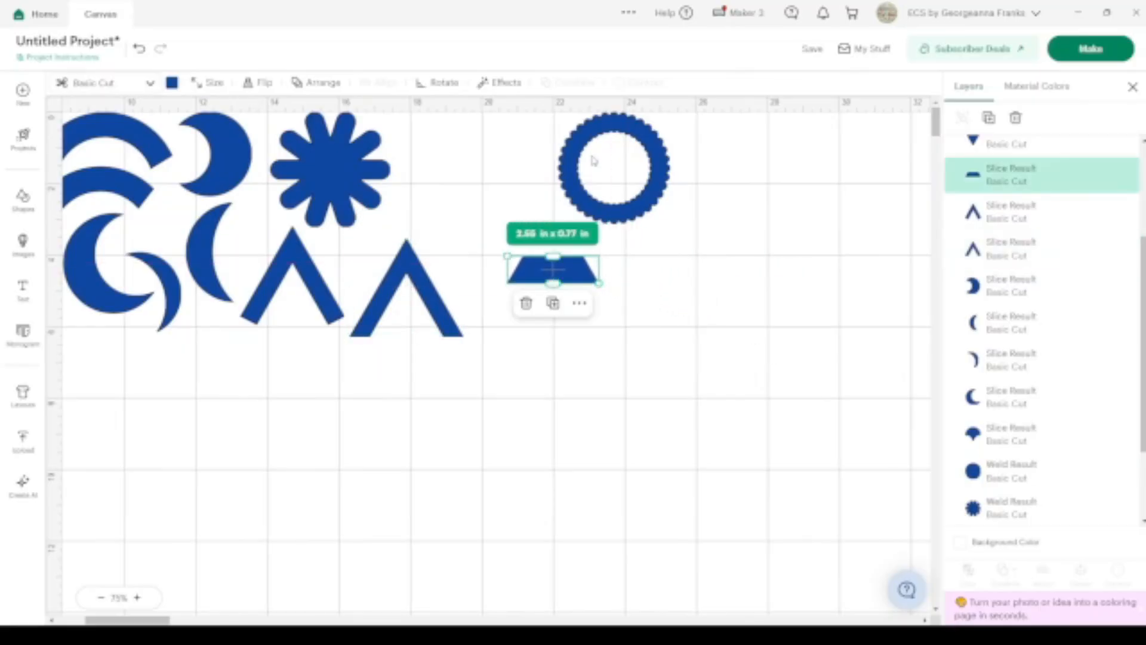
pyautogui.moveTo(660, 183); pyautogui.dragTo(506, 183)
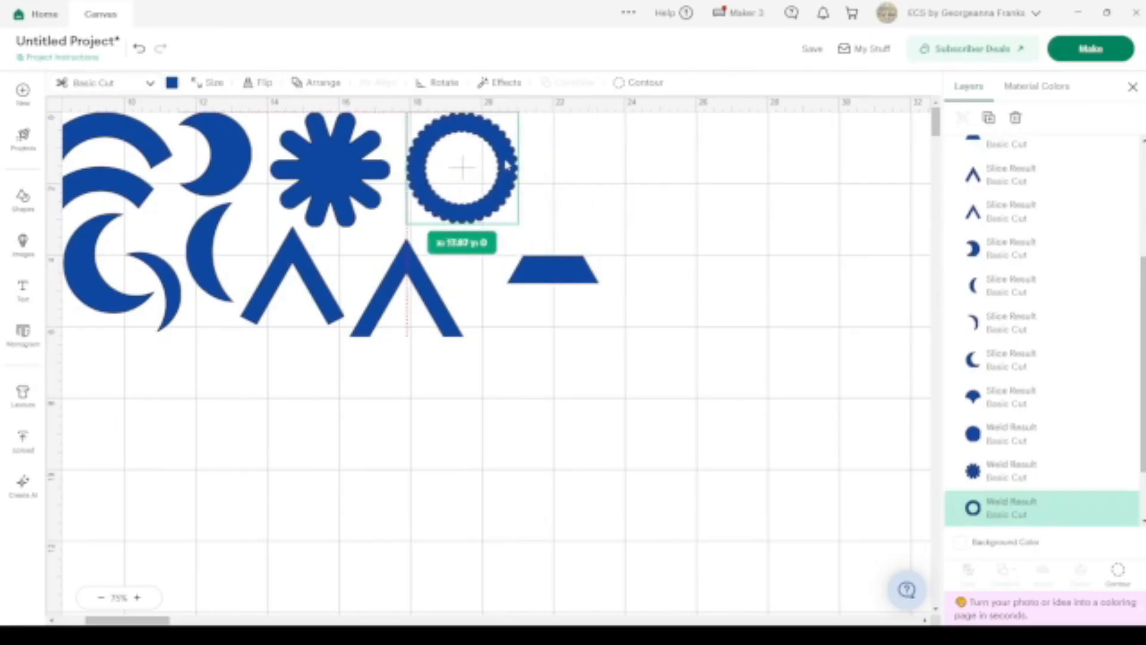
pyautogui.moveTo(570, 276); pyautogui.dragTo(513, 273)
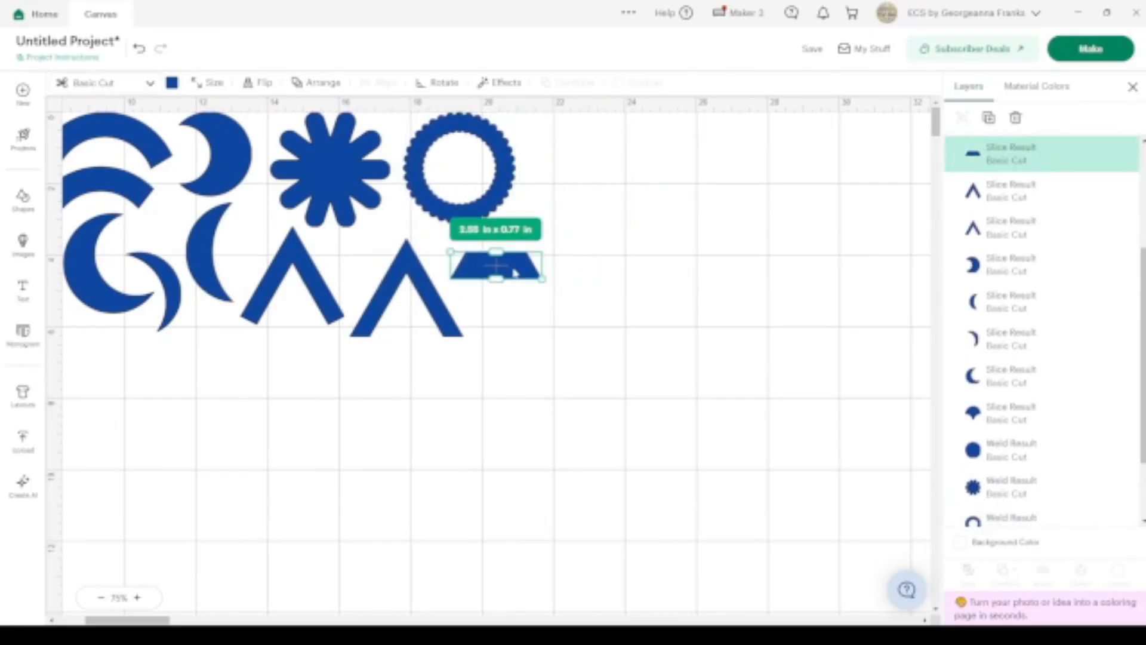
pyautogui.hscroll(-5, 259, 537)
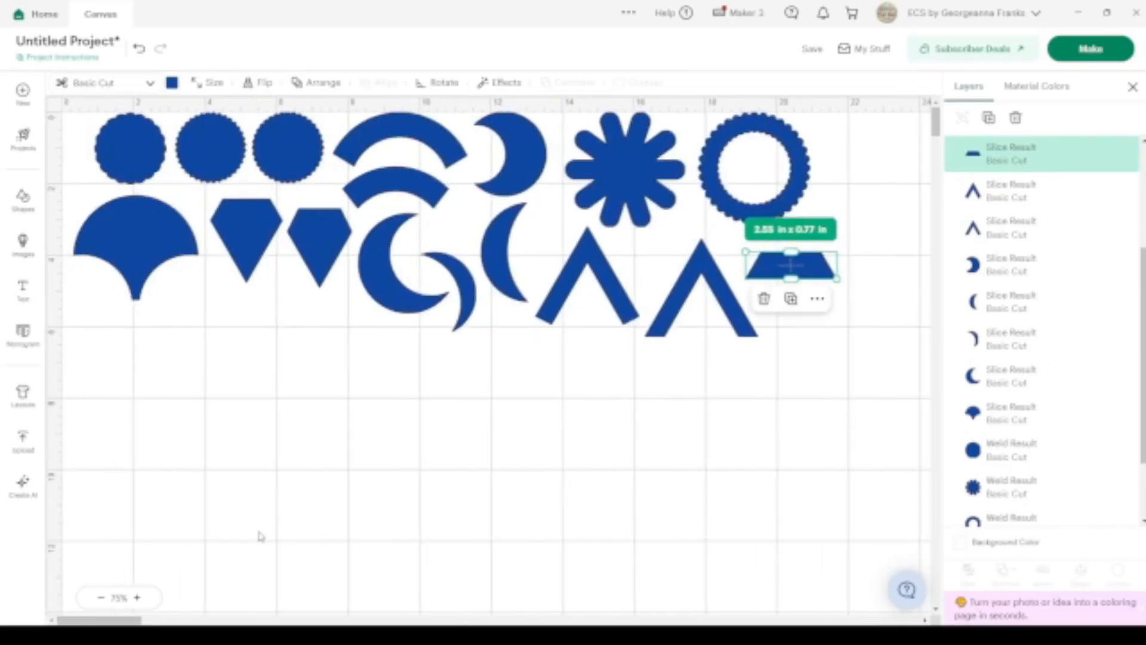
# Start saving the project and title it "ECS - Shape".
pyautogui.click(814, 49)
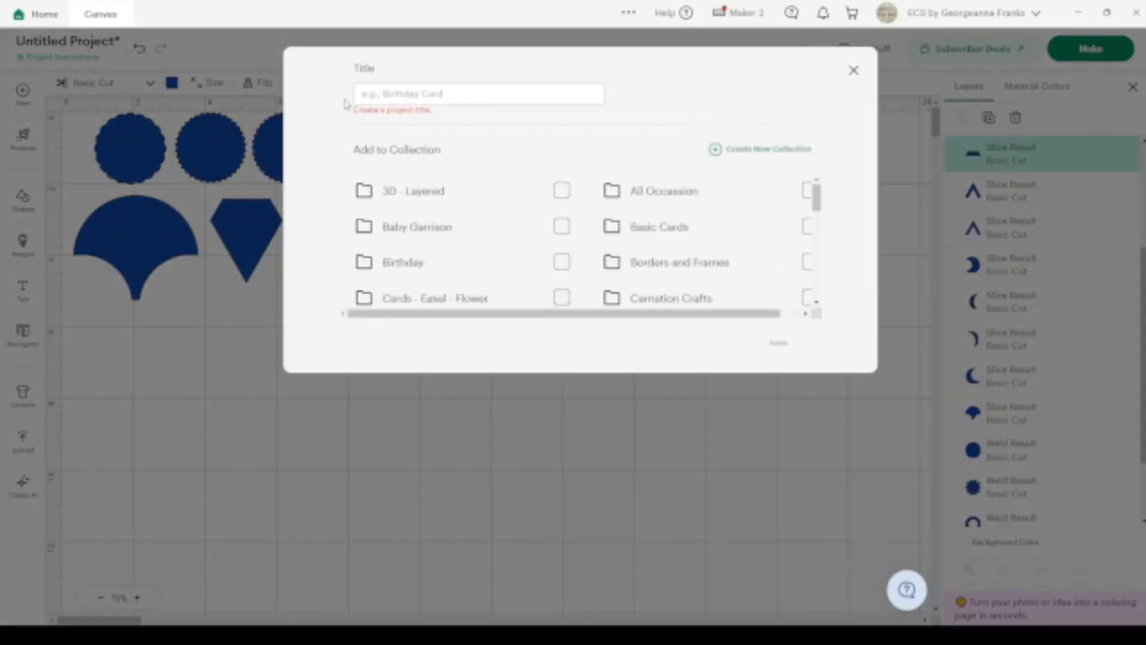
pyautogui.click(363, 96)
pyautogui.write('ECS')
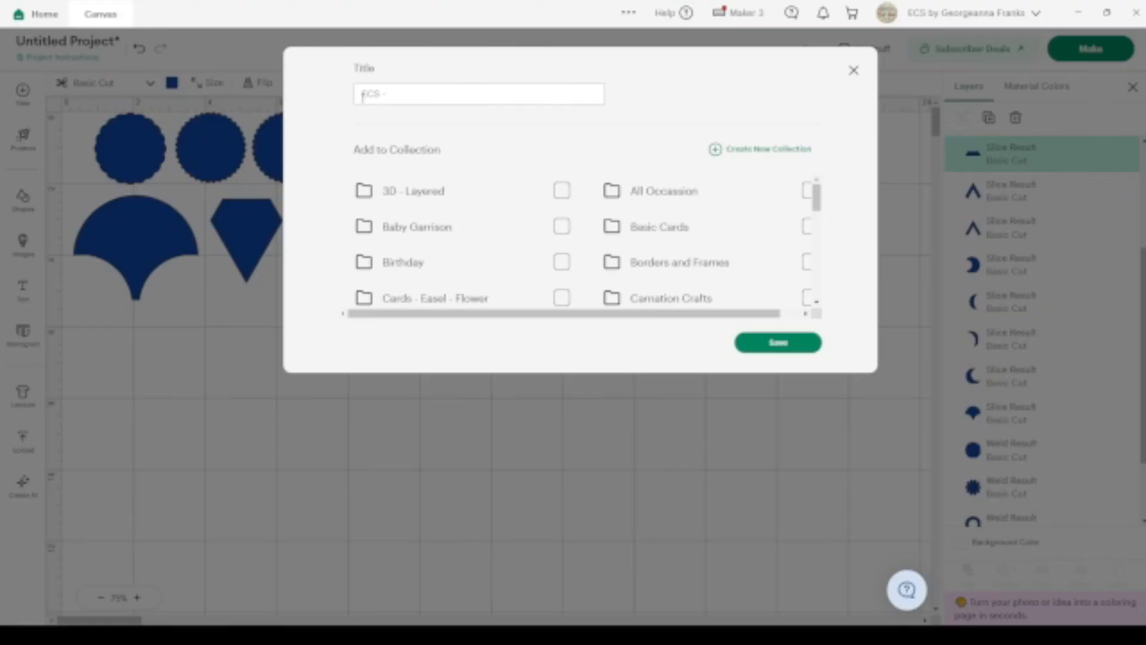
pyautogui.write('- DS 5')
pyautogui.press('BackSpace')
pyautogui.press('BackSpace')
pyautogui.press('BackSpace')
pyautogui.press('BackSpace')
pyautogui.write('No Subsc')
pyautogui.press('BackSpace')
pyautogui.press('BackSpace')
pyautogui.press('BackSpace')
pyautogui.press('BackSpace')
pyautogui.press('BackSpace')
pyautogui.press('BackSpace')
pyautogui.press('BackSpace')
pyautogui.press('BackSpace')
pyautogui.write('Shape')
# Add the project to the CASEd and ECS & FB Group Shares collections and save it.
pyautogui.scroll(-2, 454, 233)
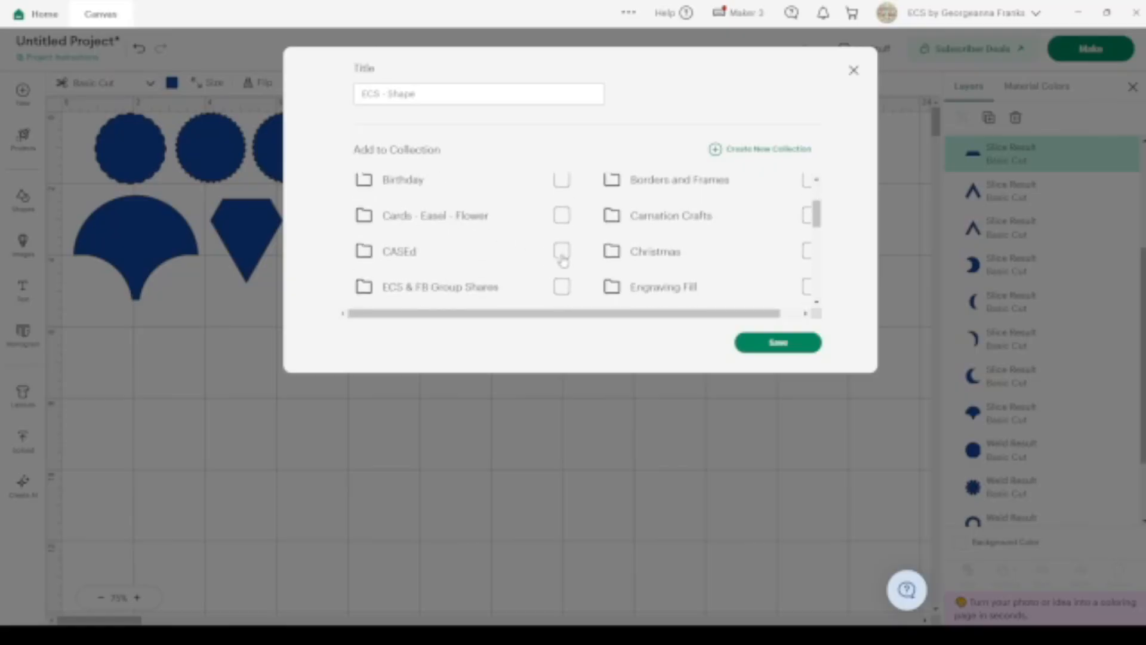
pyautogui.click(562, 251)
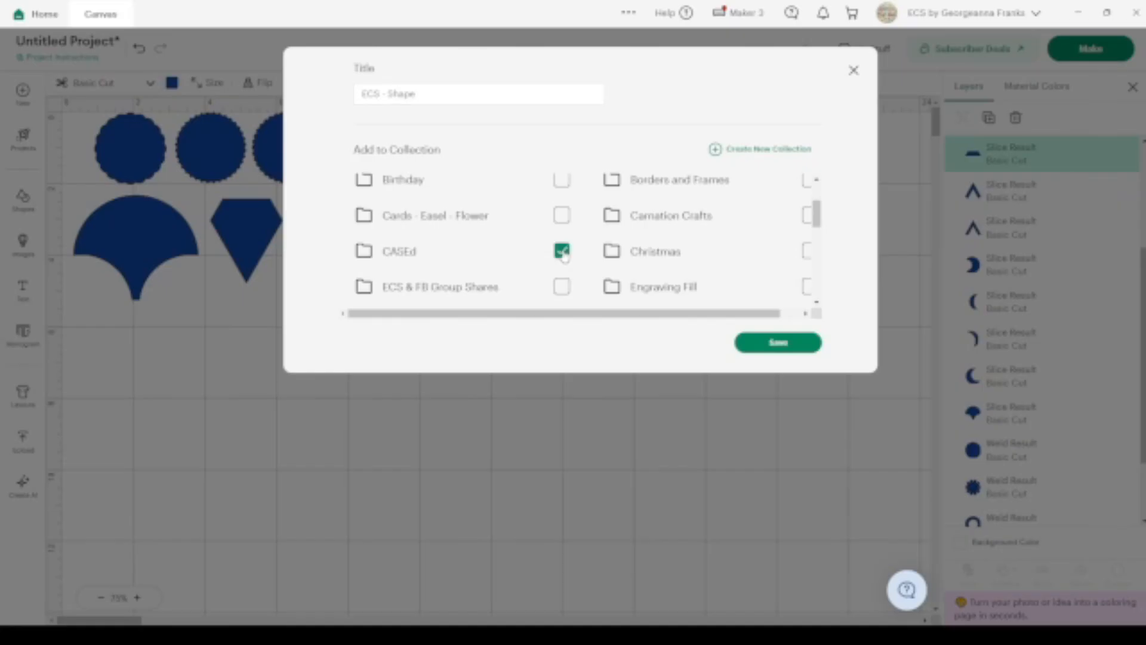
pyautogui.scroll(-2, 564, 251)
pyautogui.click(564, 239)
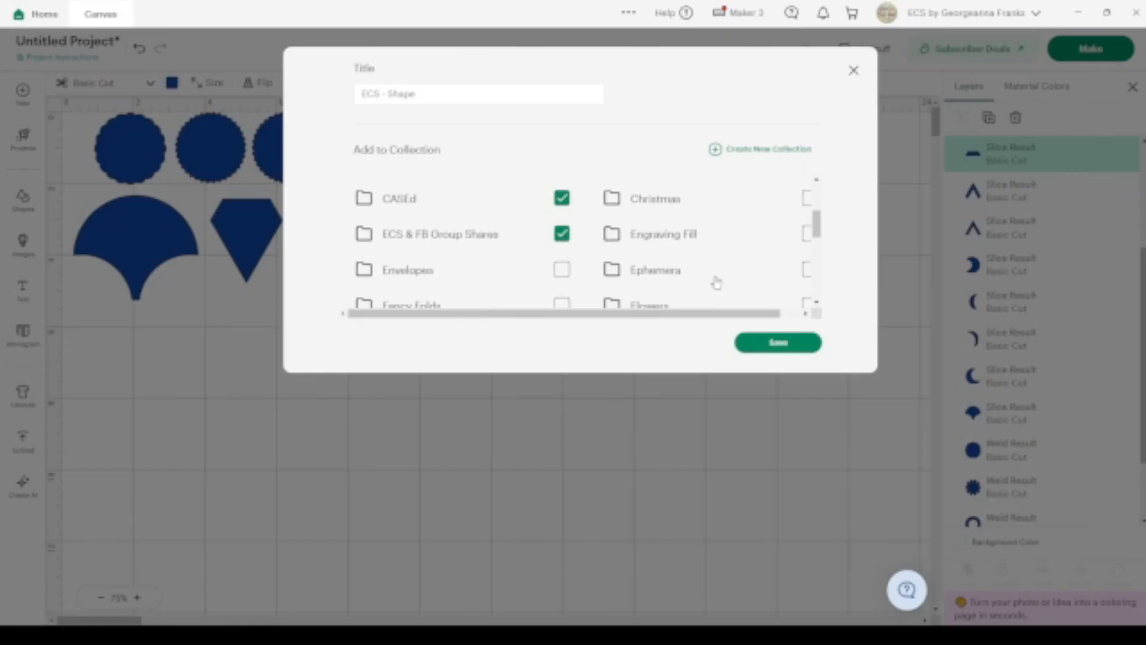
pyautogui.click(777, 342)
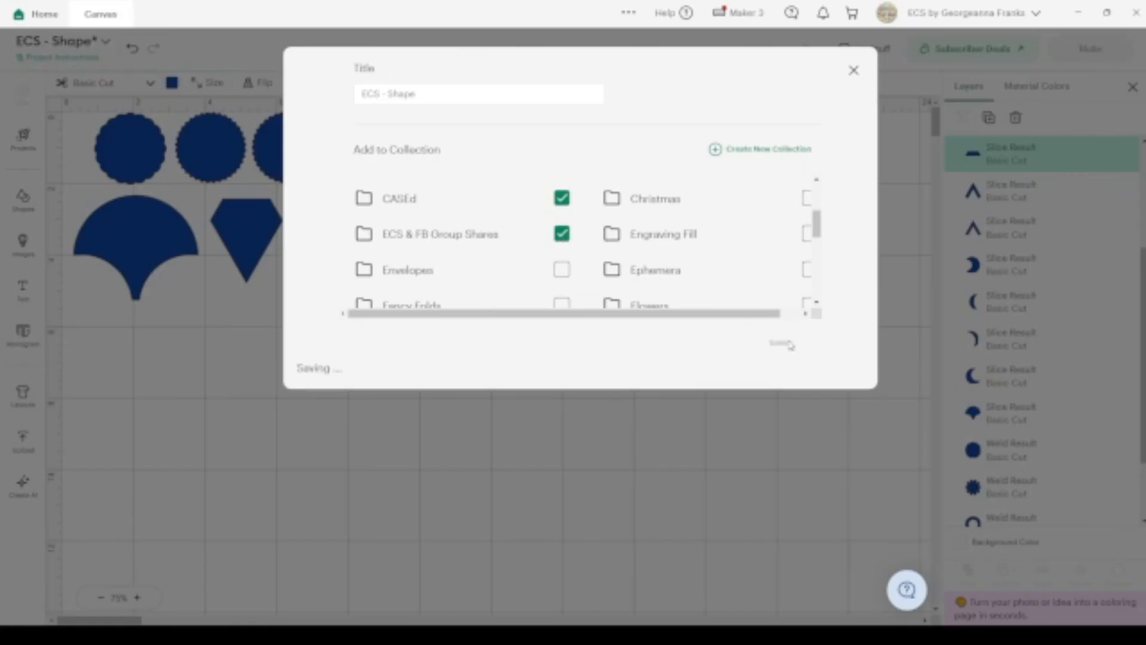